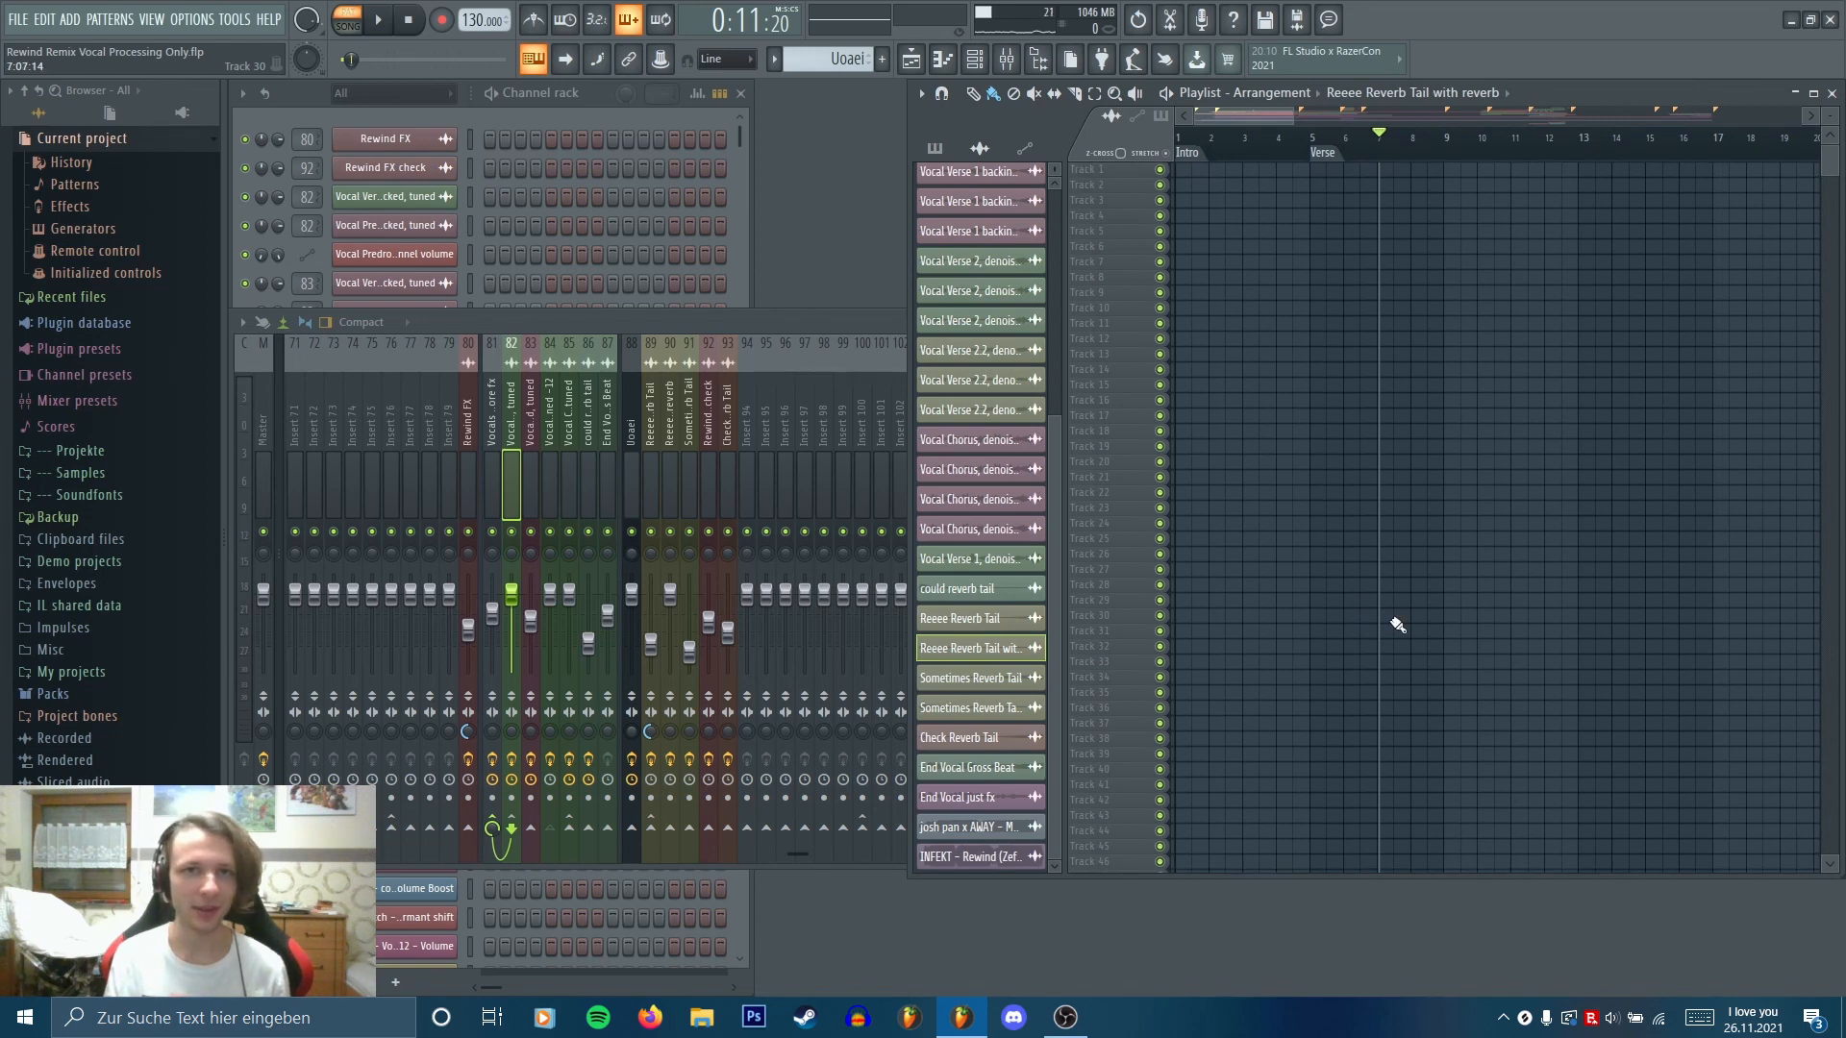
# Solo Track 96 with the INFEKT - Rewind reference and play it briefly from just before the Verse marker
pyautogui.scroll(-20, 1319, 735)
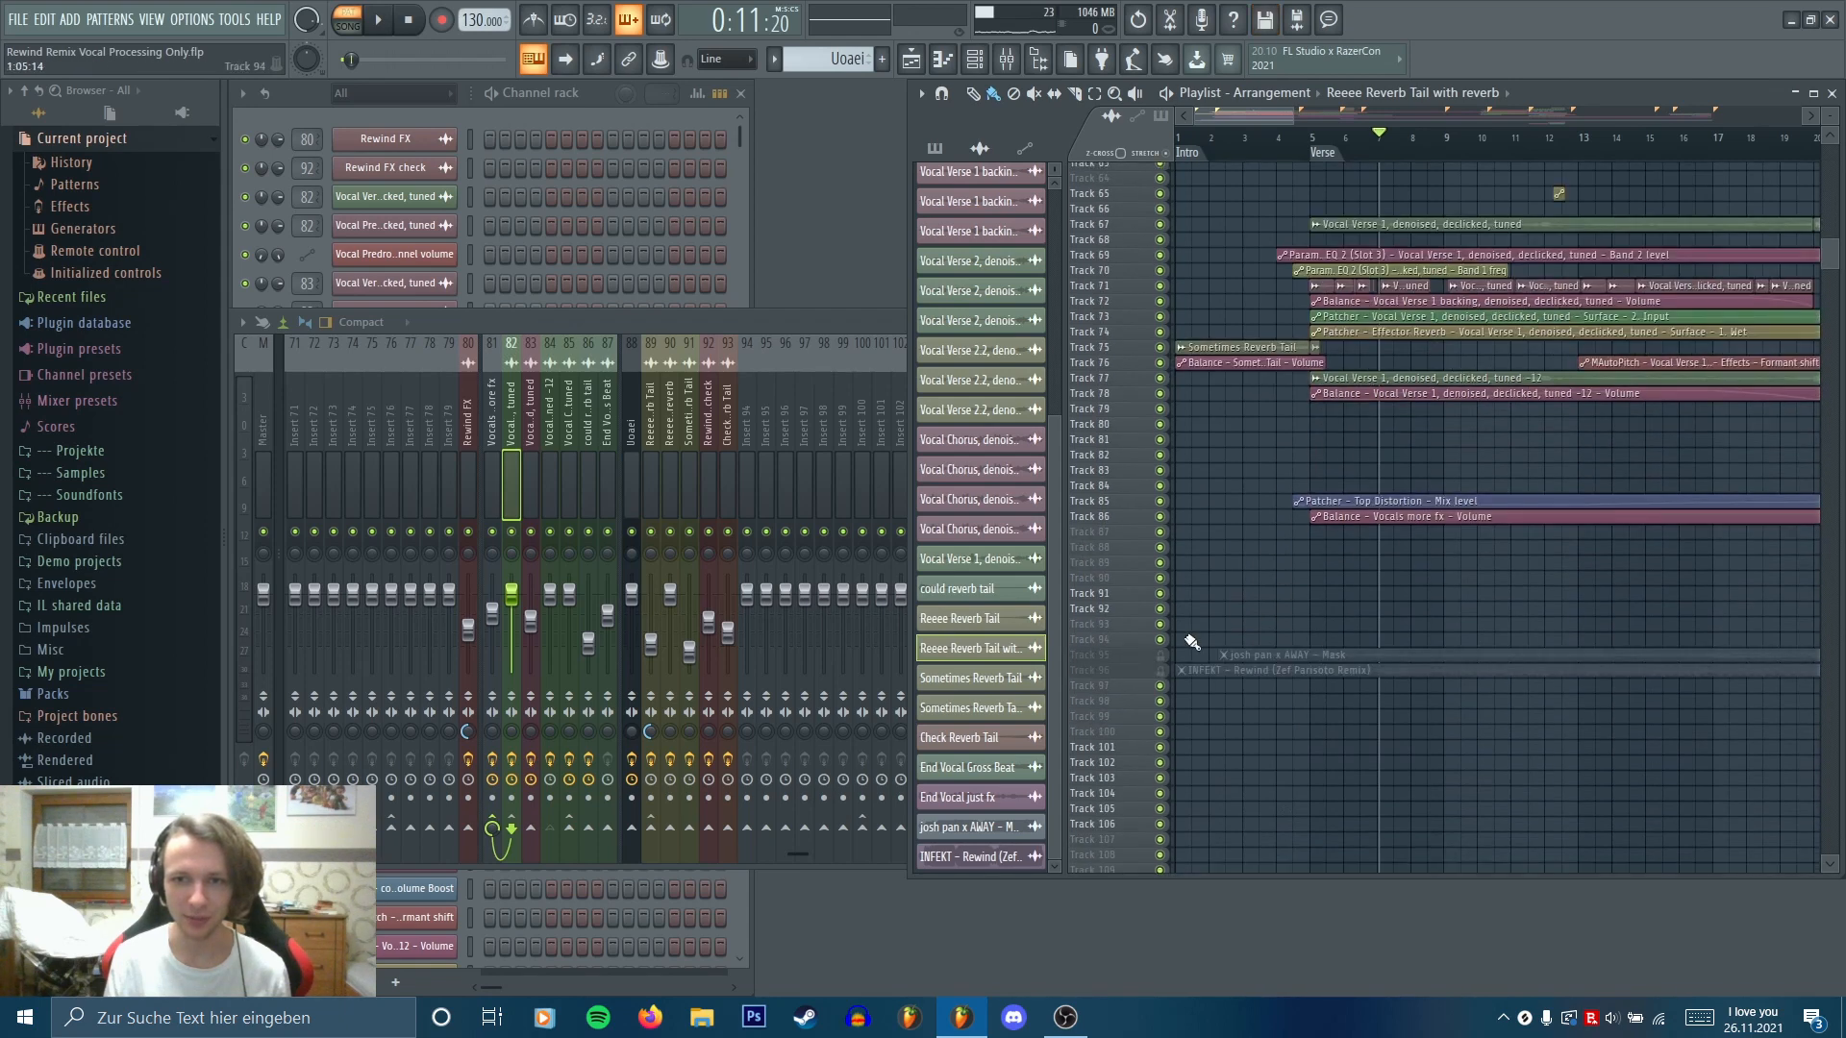
pyautogui.keyDown('ctrl'); pyautogui.click(1160, 670); pyautogui.keyUp('ctrl')
pyautogui.click(1293, 139)
pyautogui.press('space')
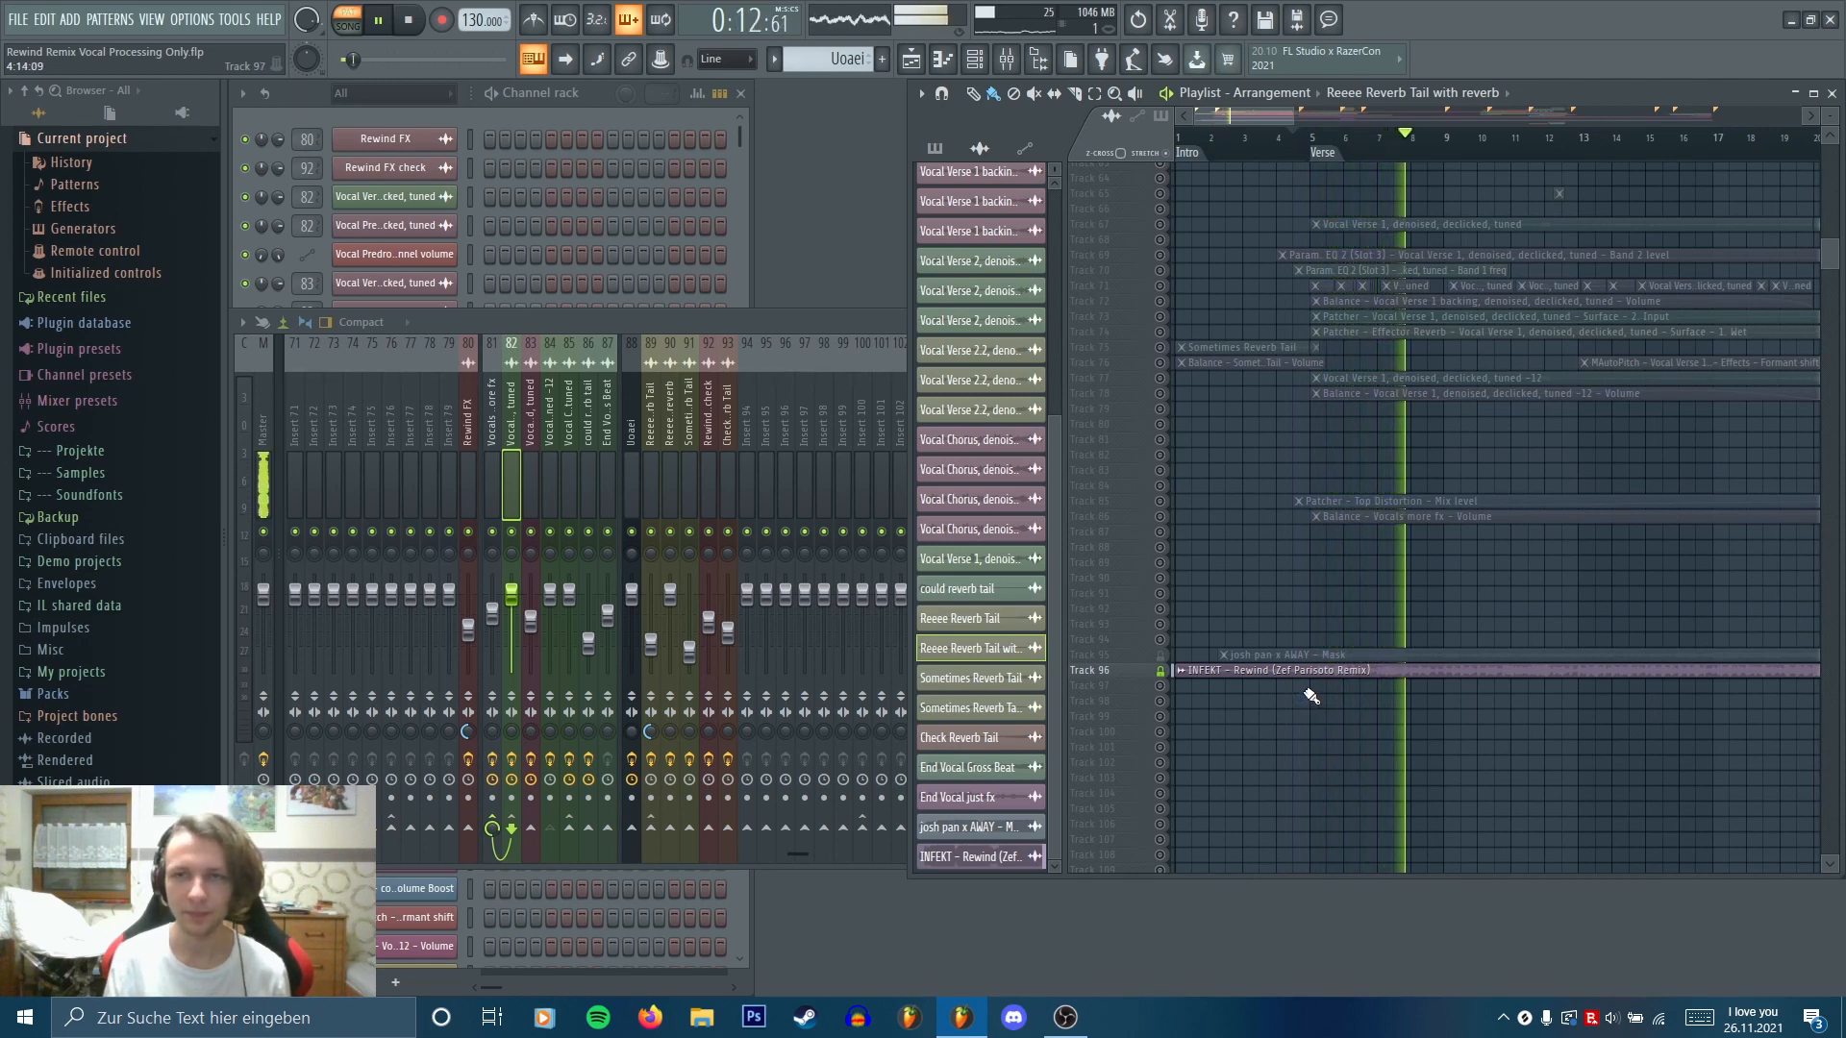
pyautogui.press('space')
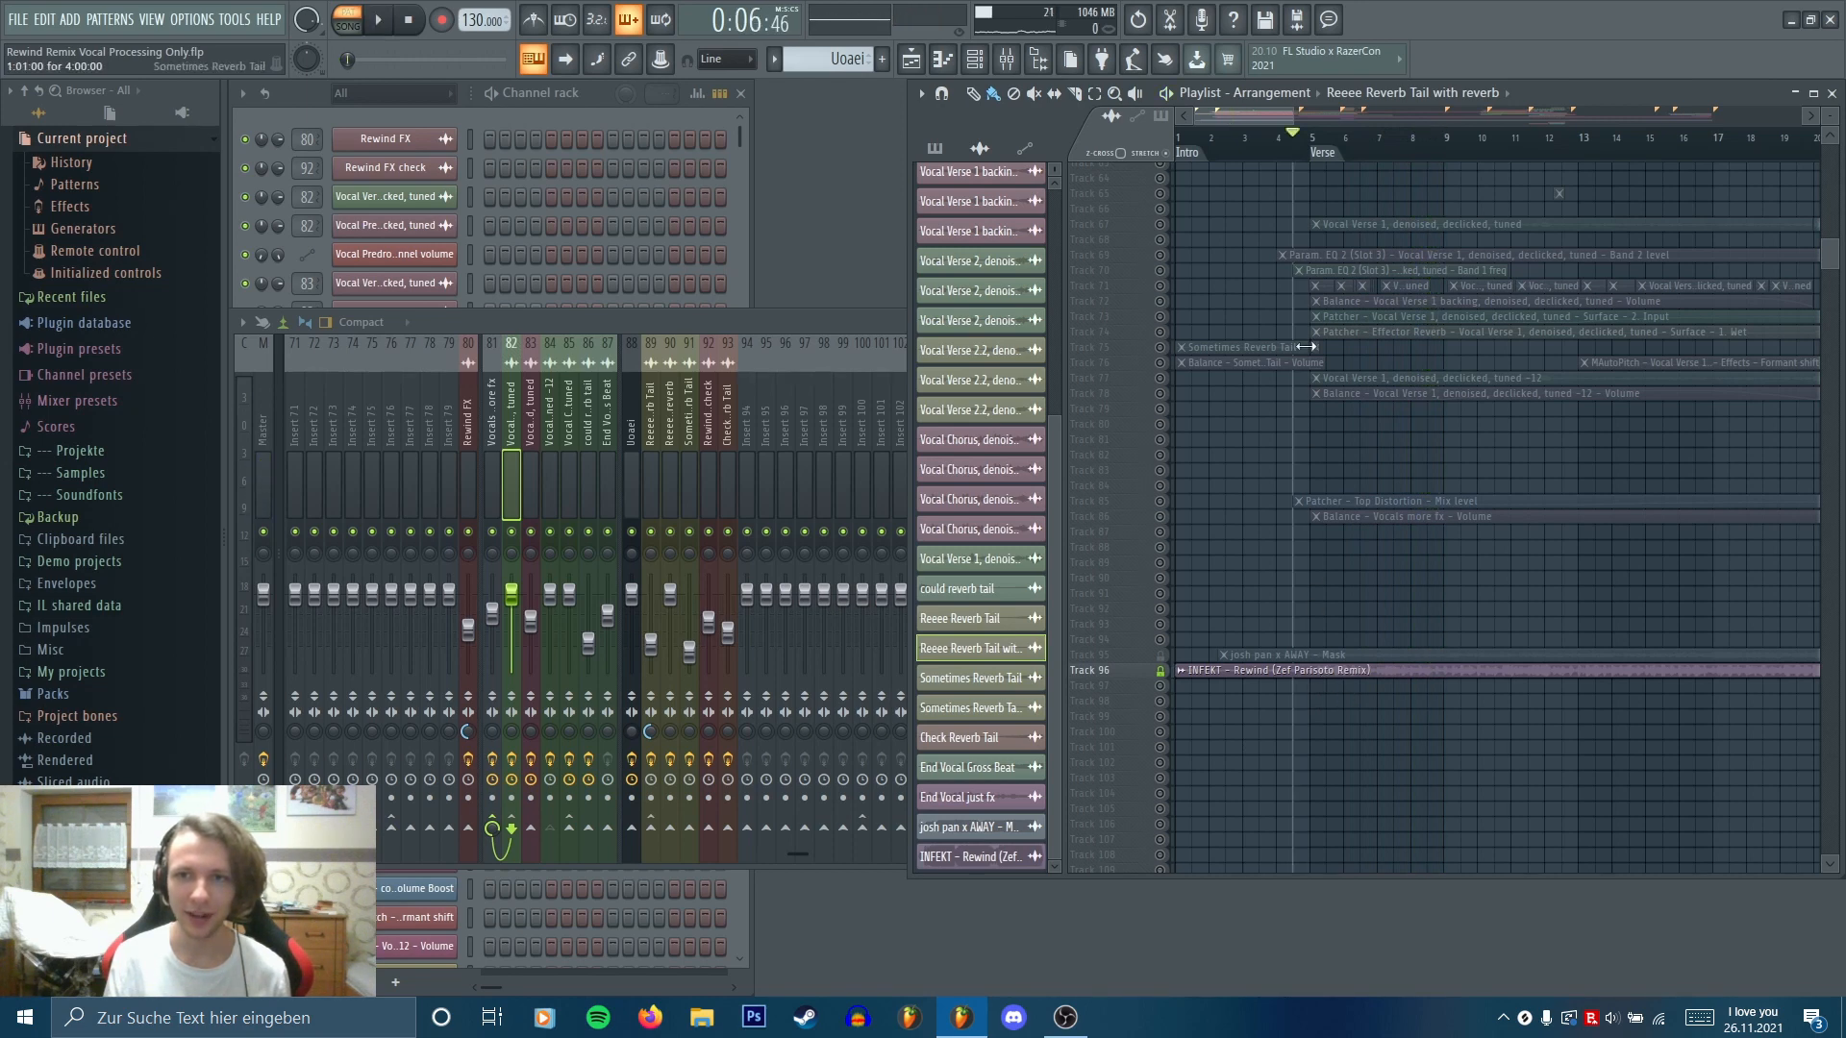
# End the solo on Track 96, leaving the reference track muted and the vocal tracks active again
pyautogui.scroll(5, 1366, 702)
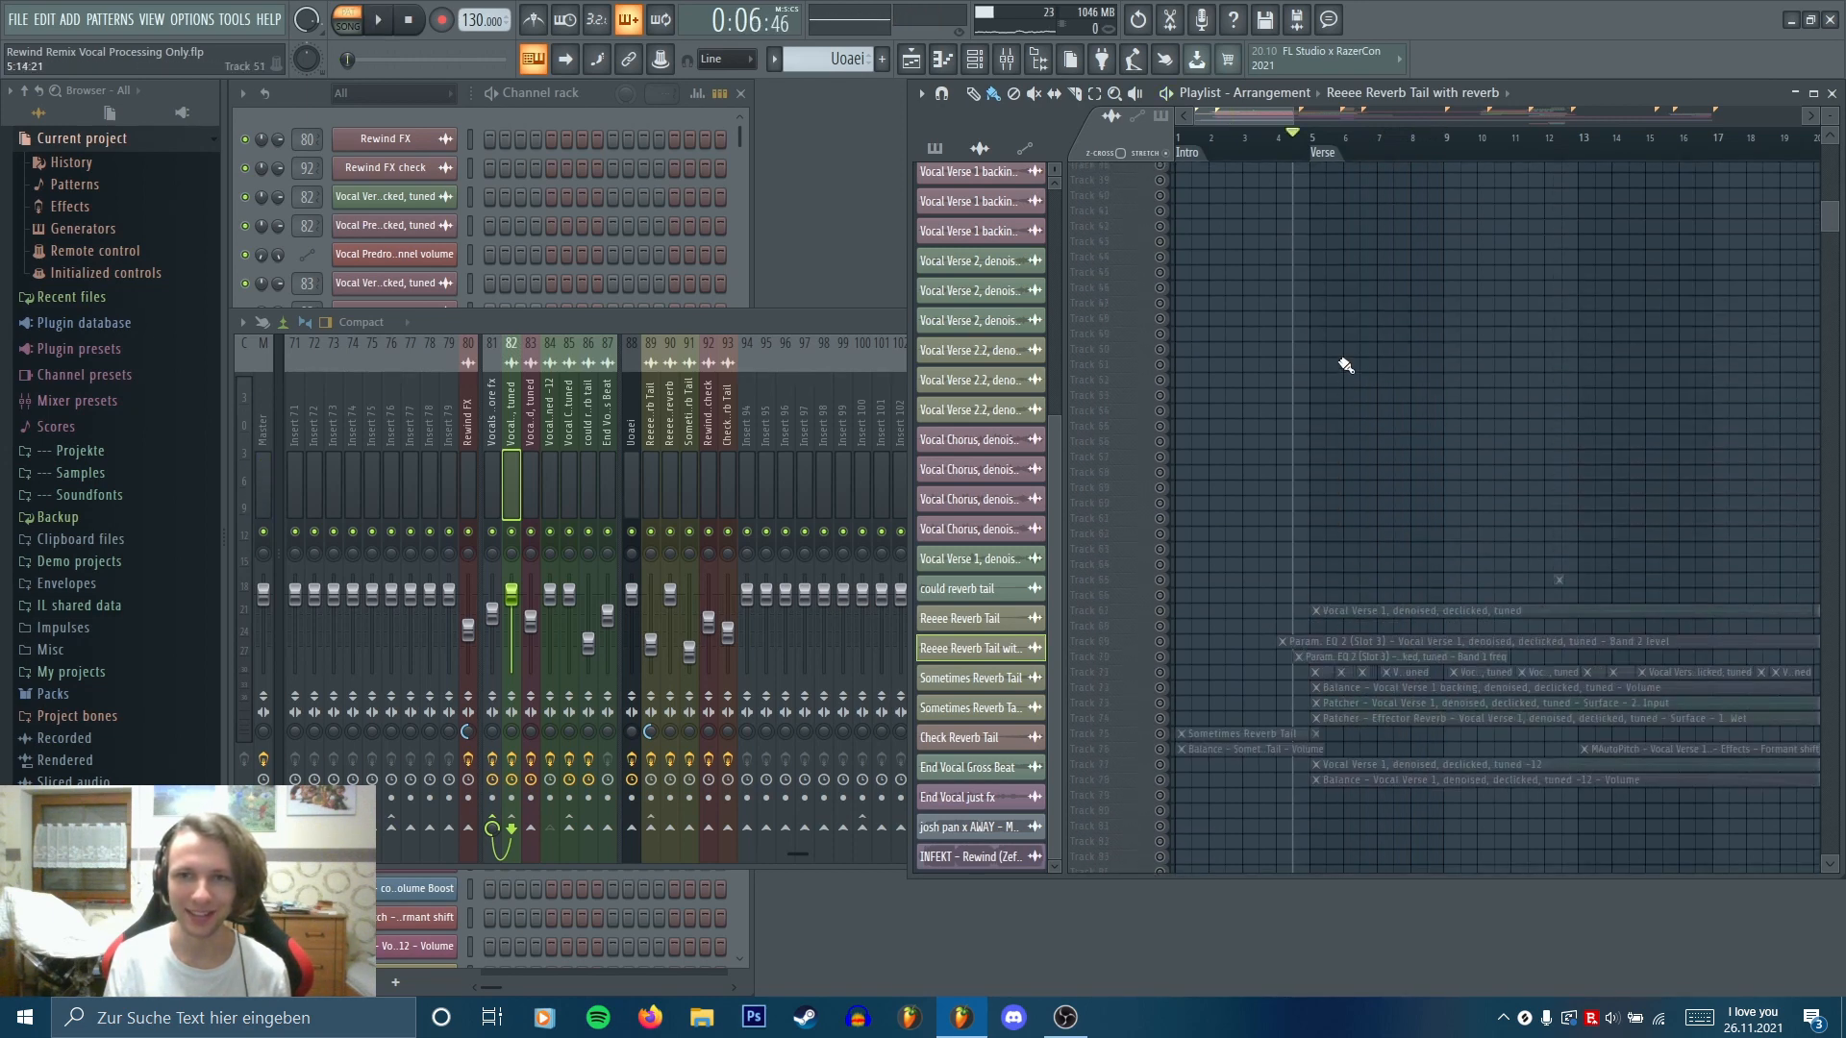
pyautogui.scroll(3, 1346, 365)
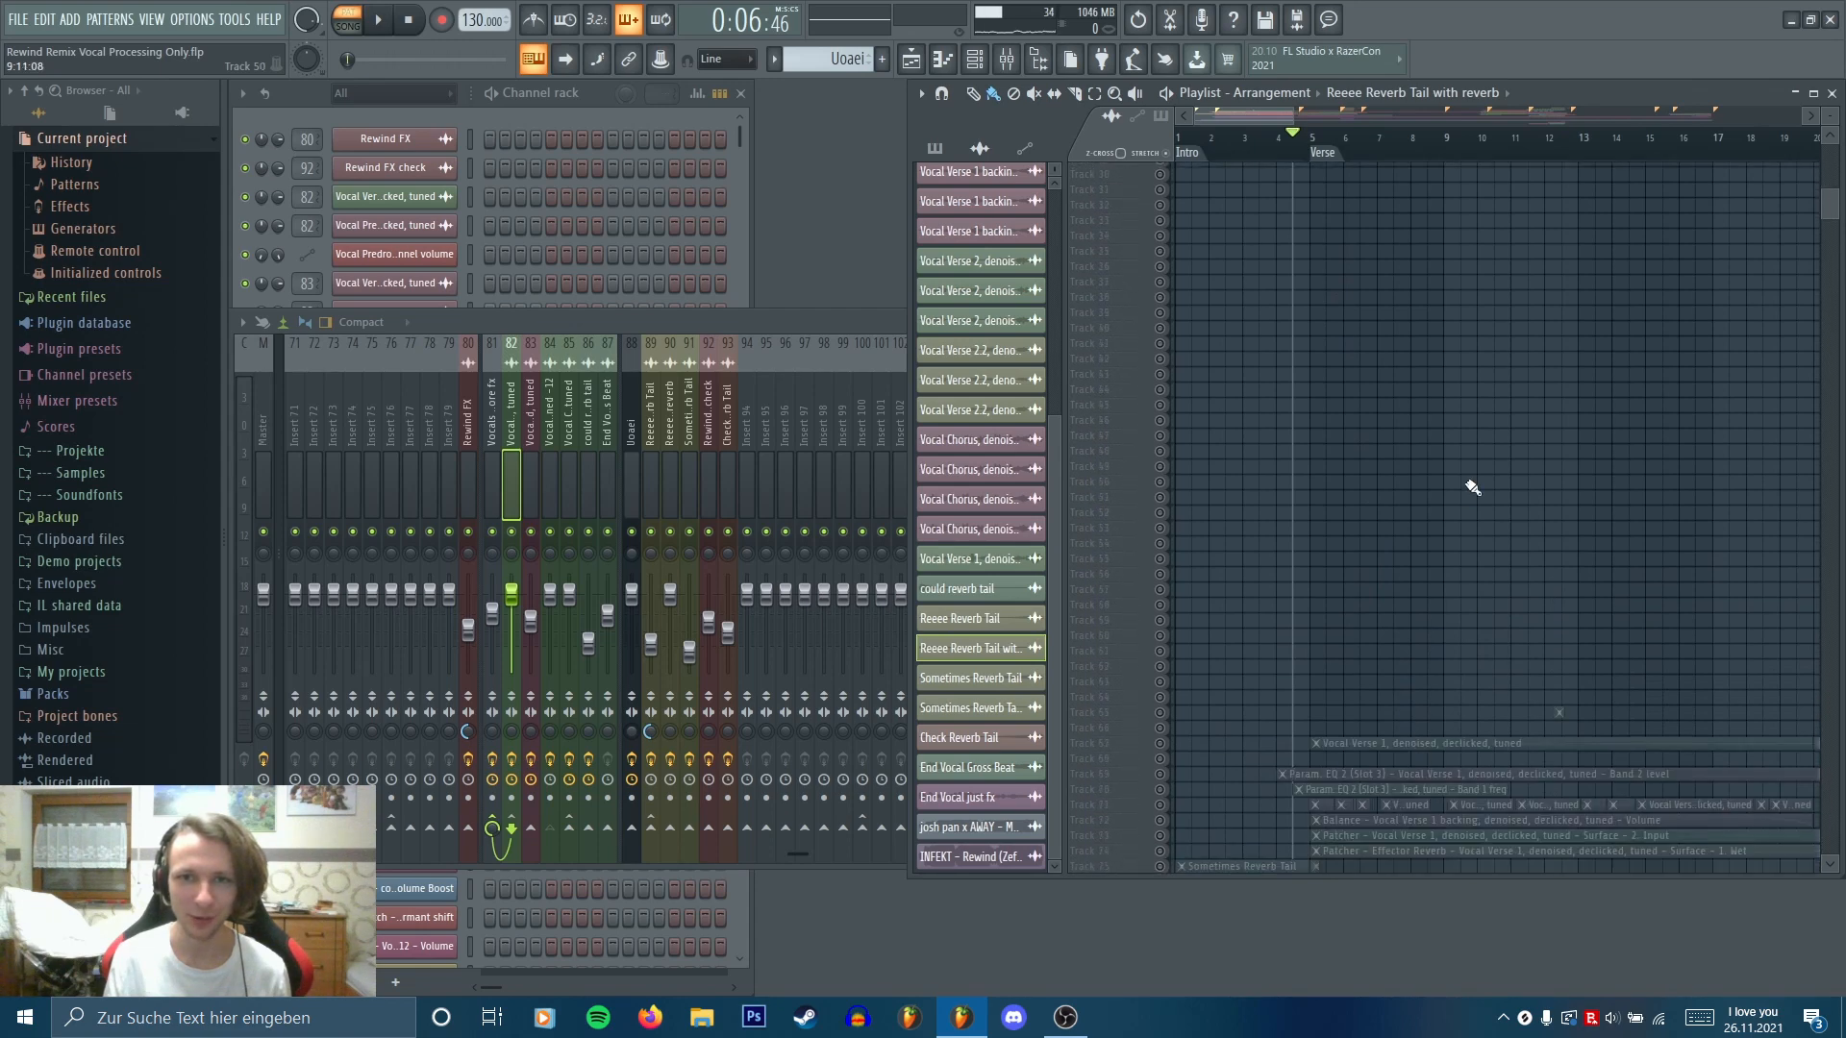
pyautogui.scroll(-8, 1345, 577)
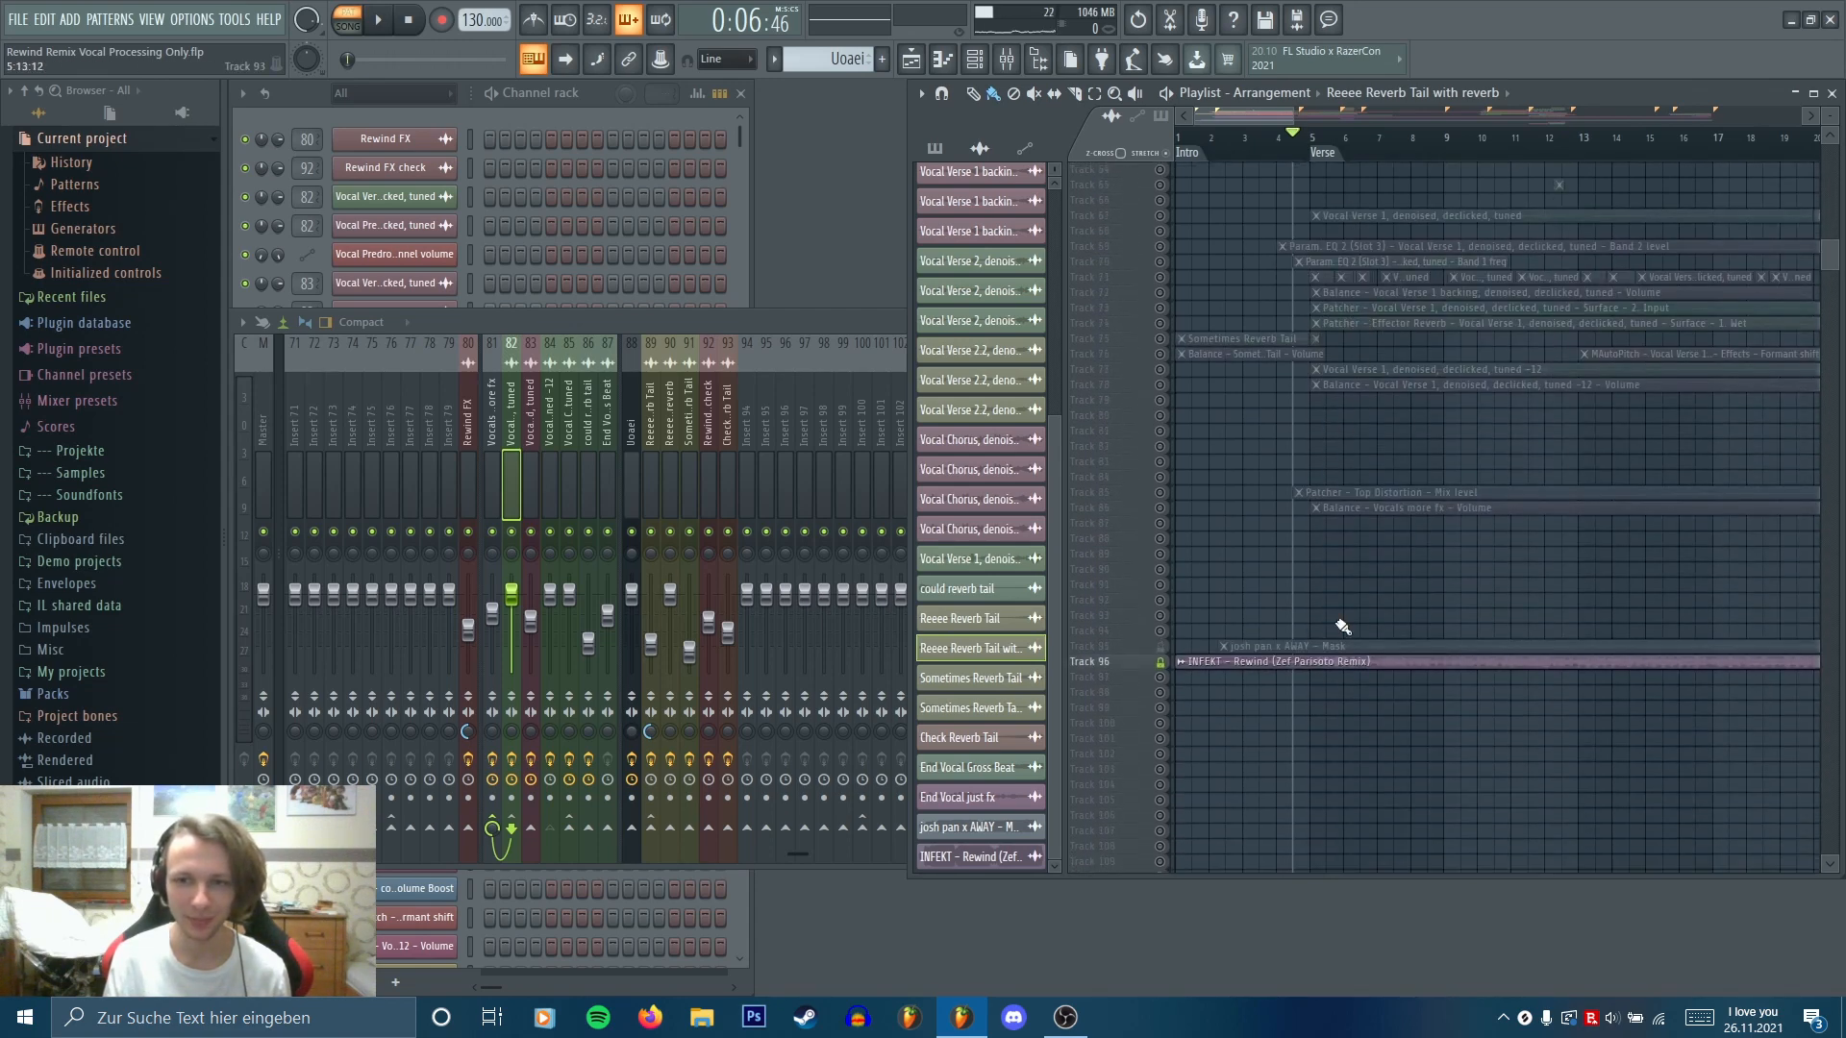
pyautogui.keyDown('alt'); pyautogui.scroll(3, 1343, 626); pyautogui.keyUp('alt')
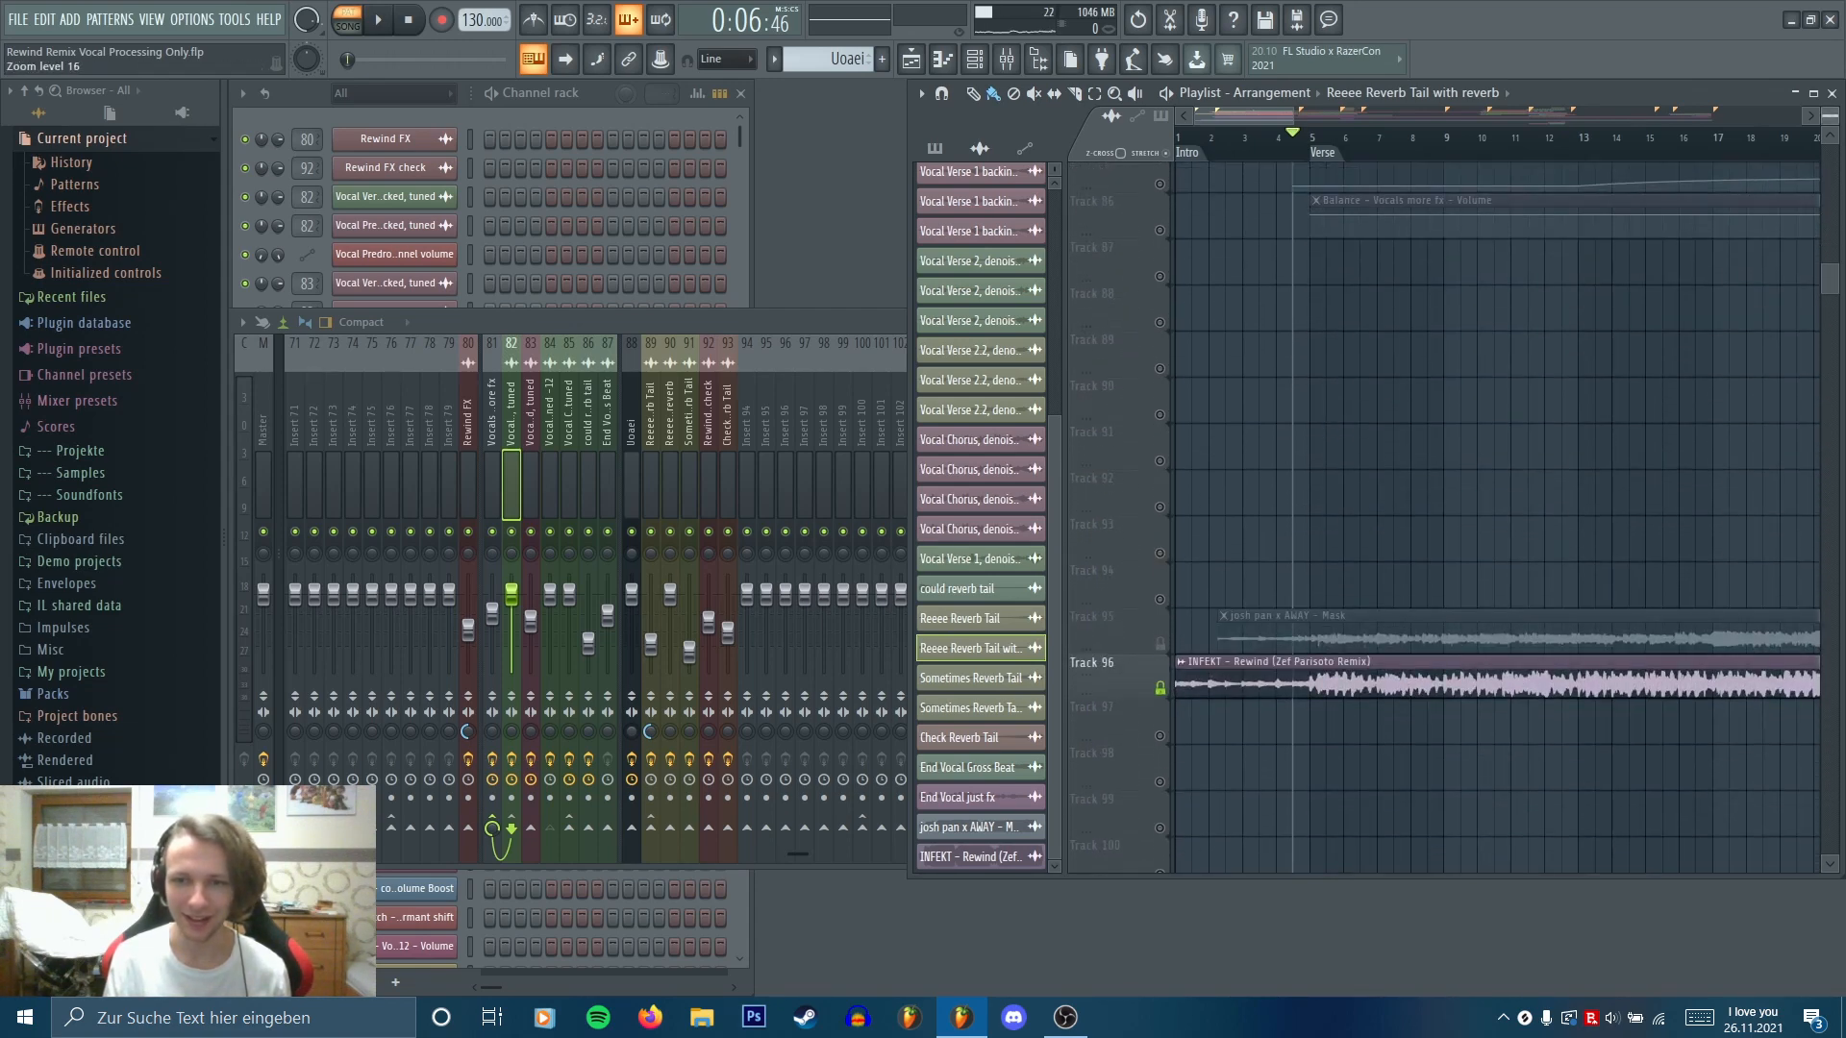
pyautogui.click(1161, 688)
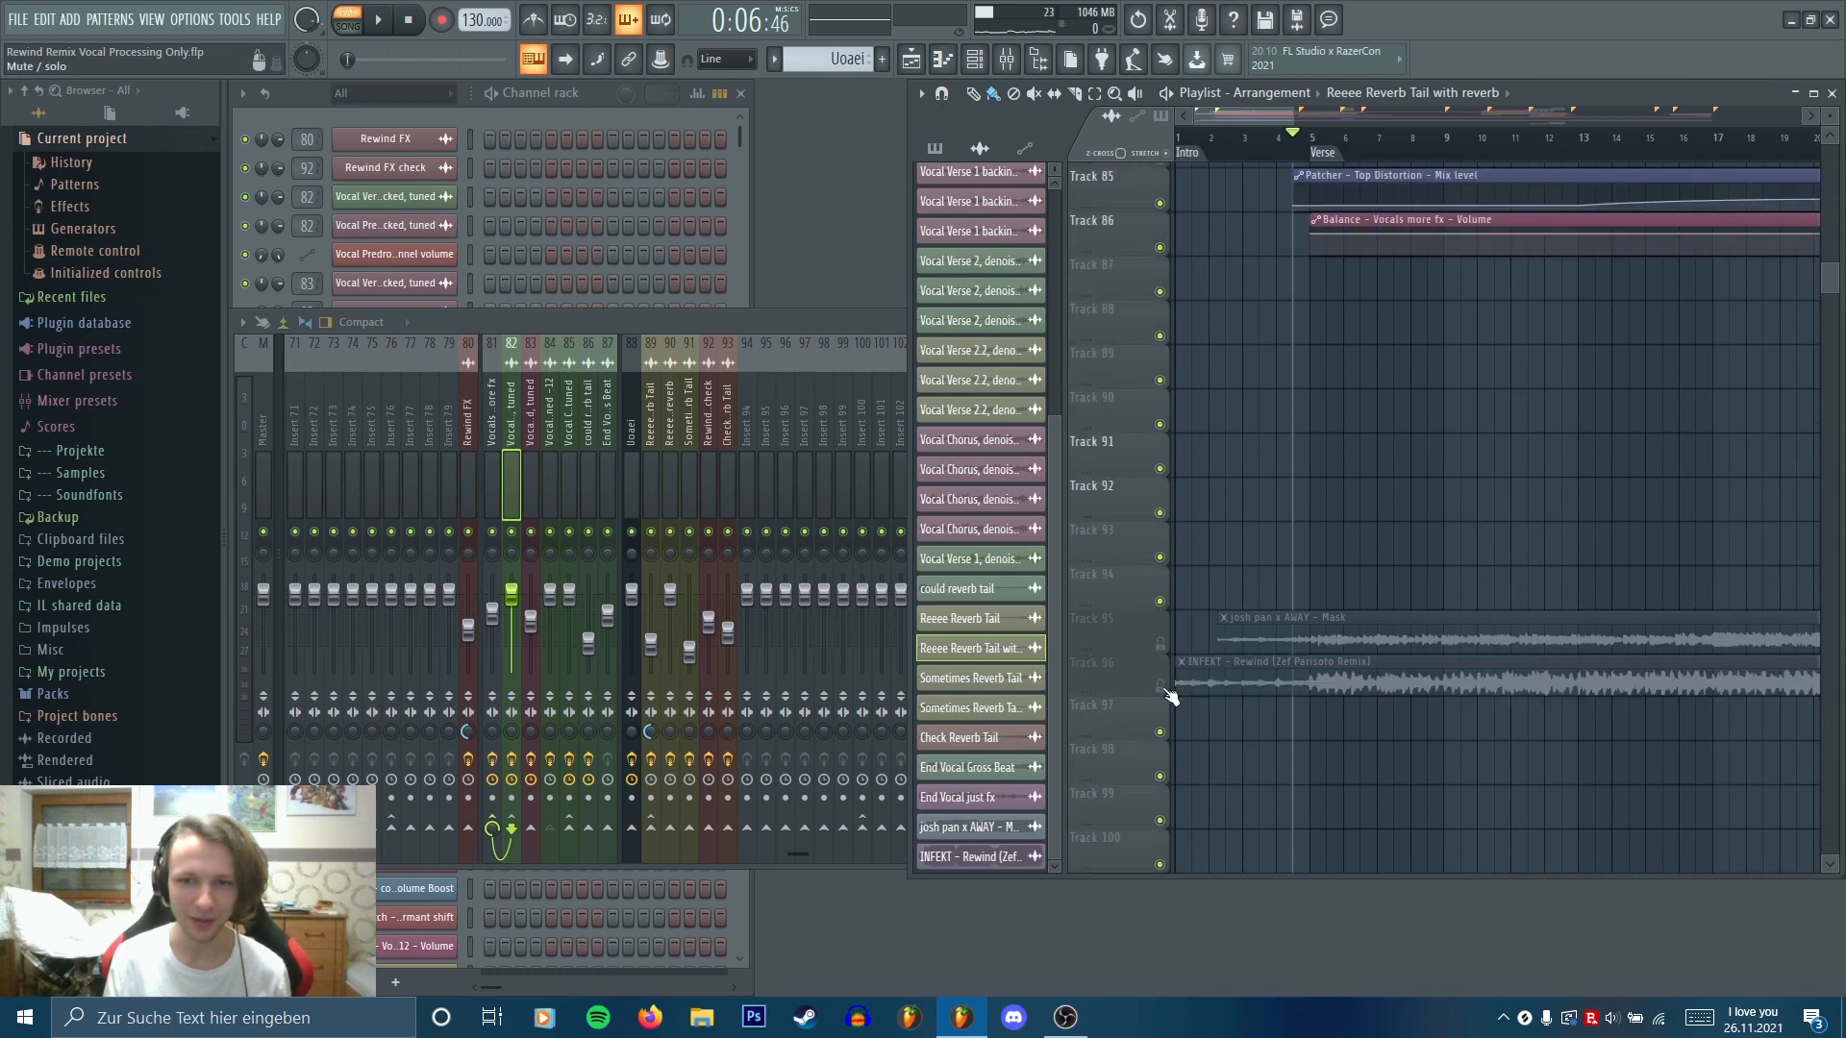
# Examine the verse vocal clips and their automation clips on Tracks 67 to 86, and place the playhead at the Verse start
pyautogui.scroll(4, 1323, 458)
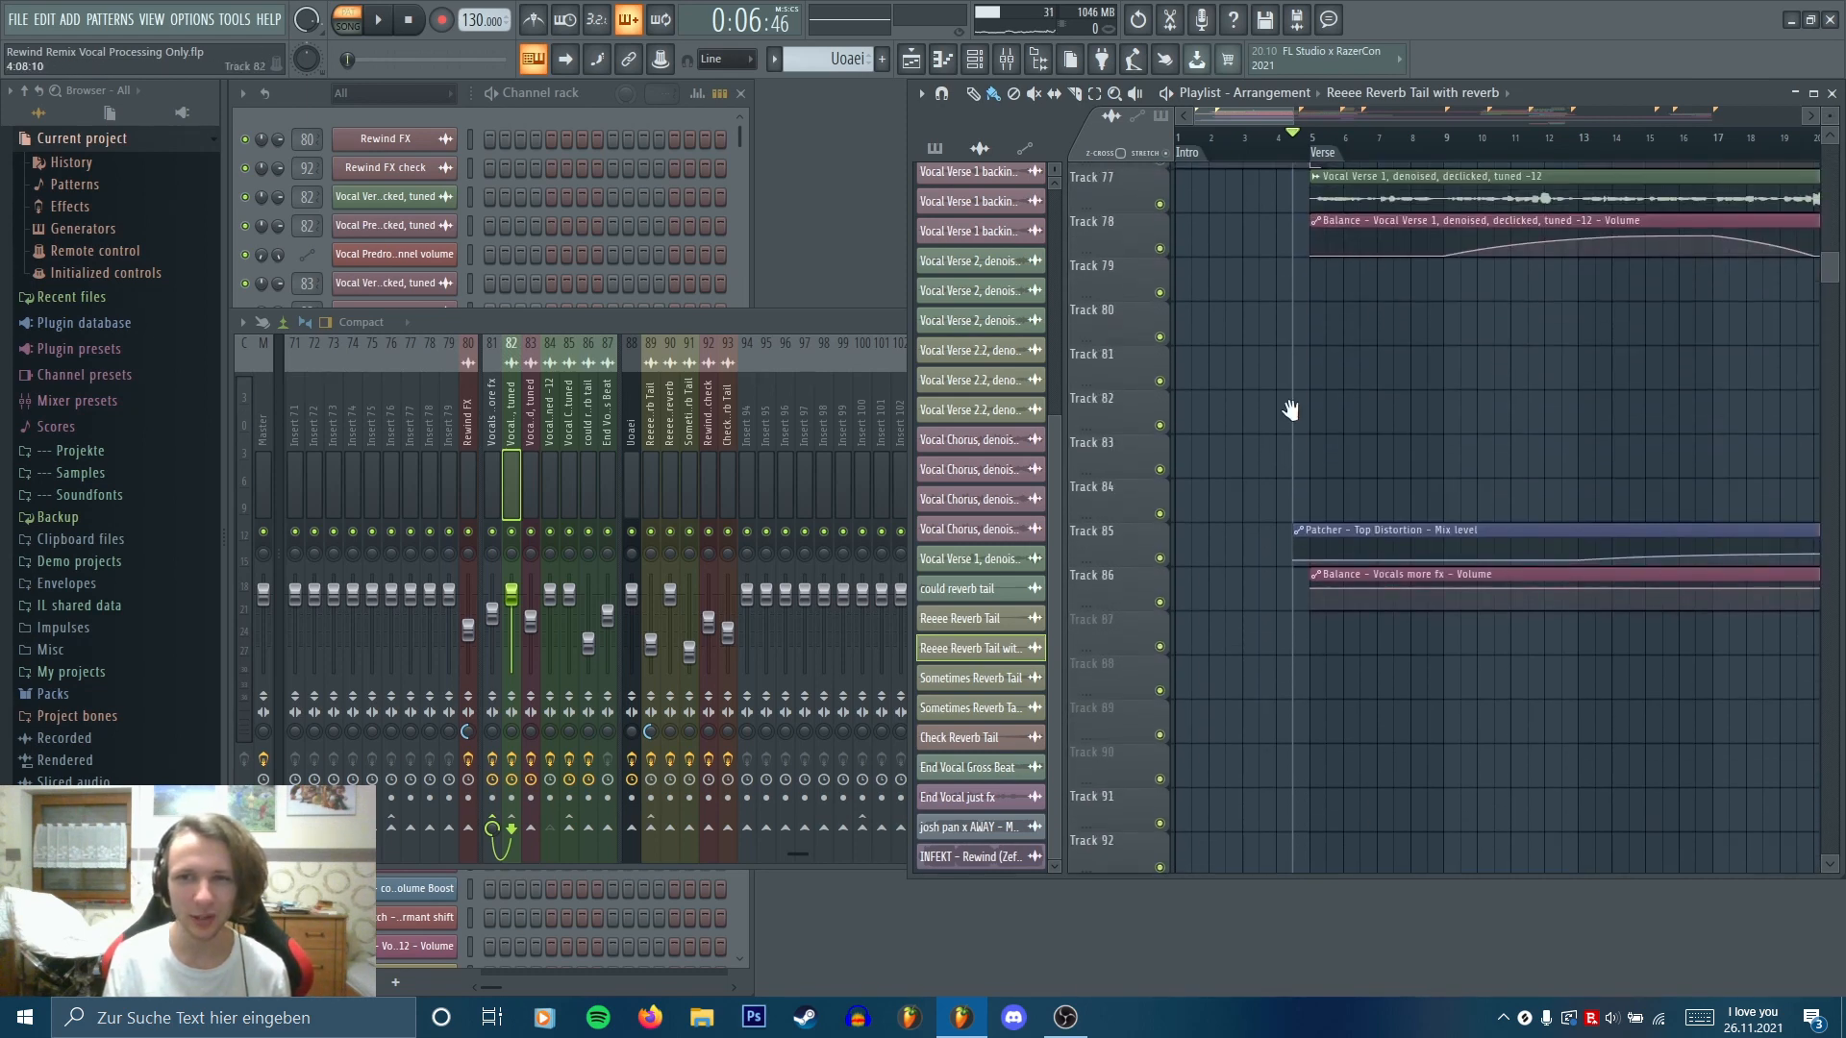
pyautogui.scroll(3, 1291, 410)
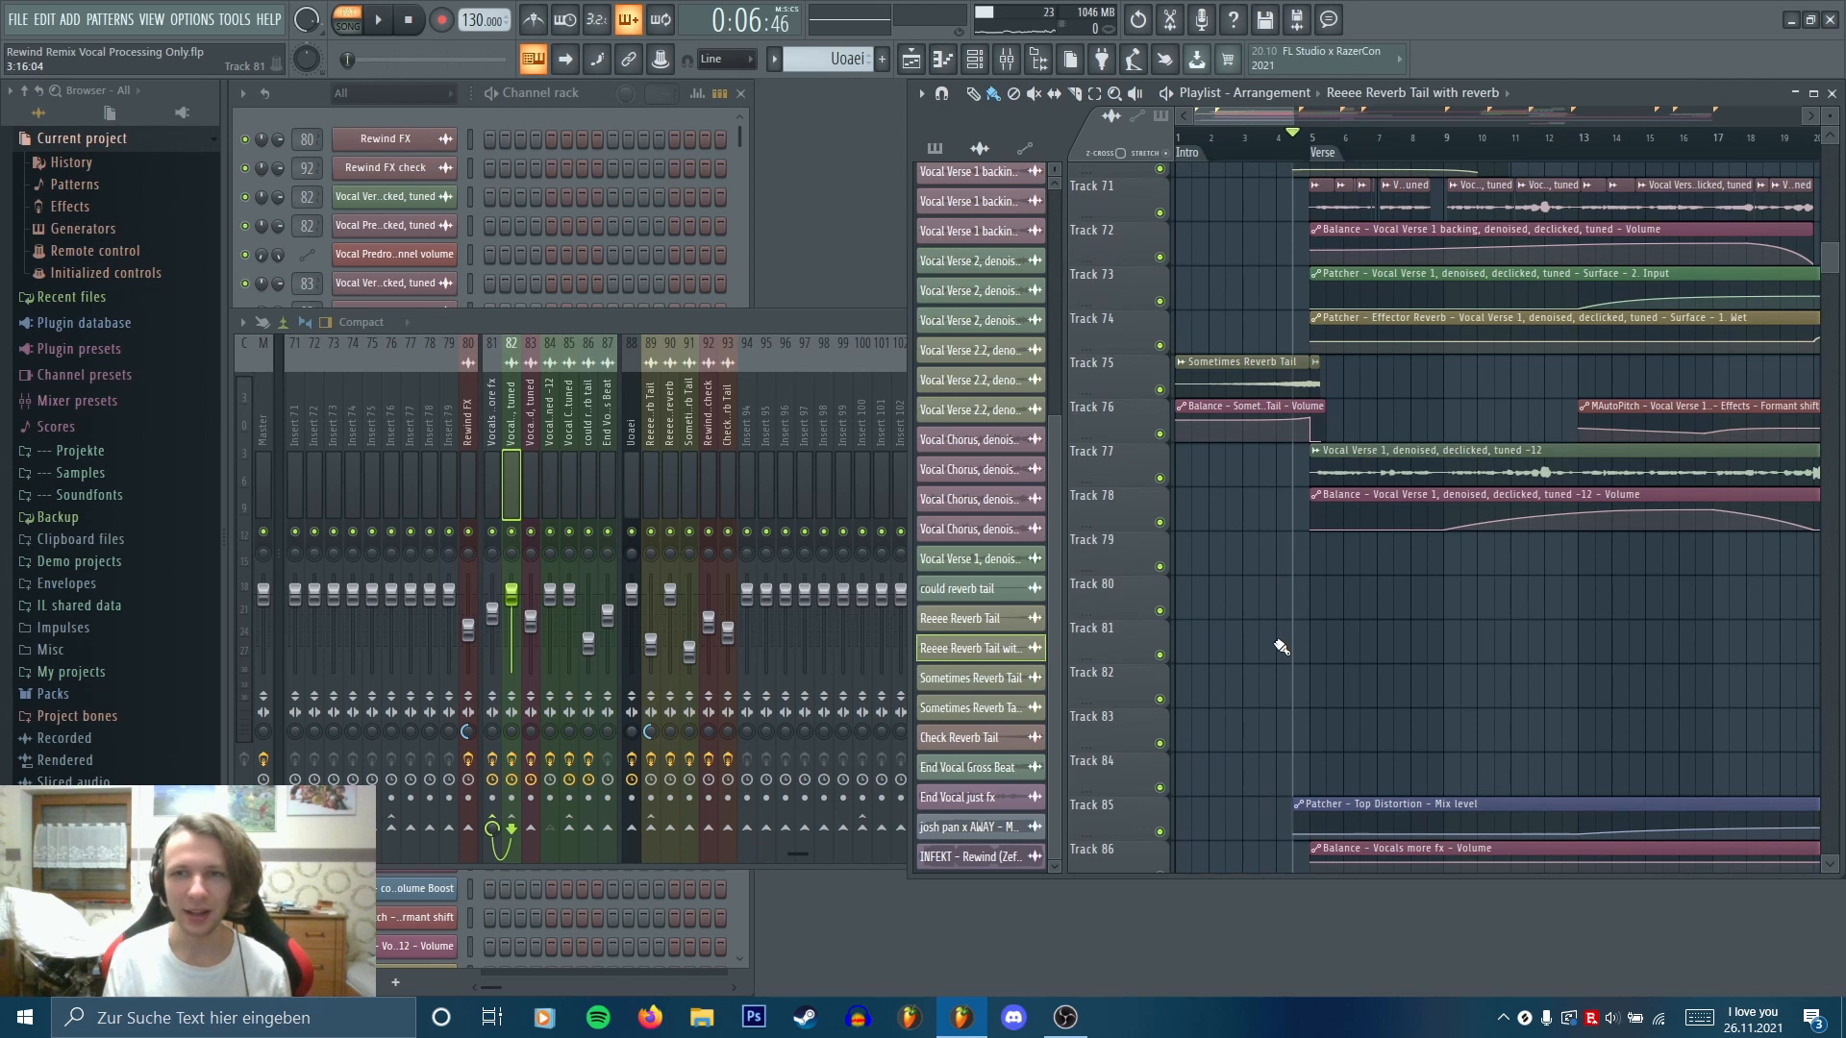
pyautogui.scroll(-6, 1298, 625)
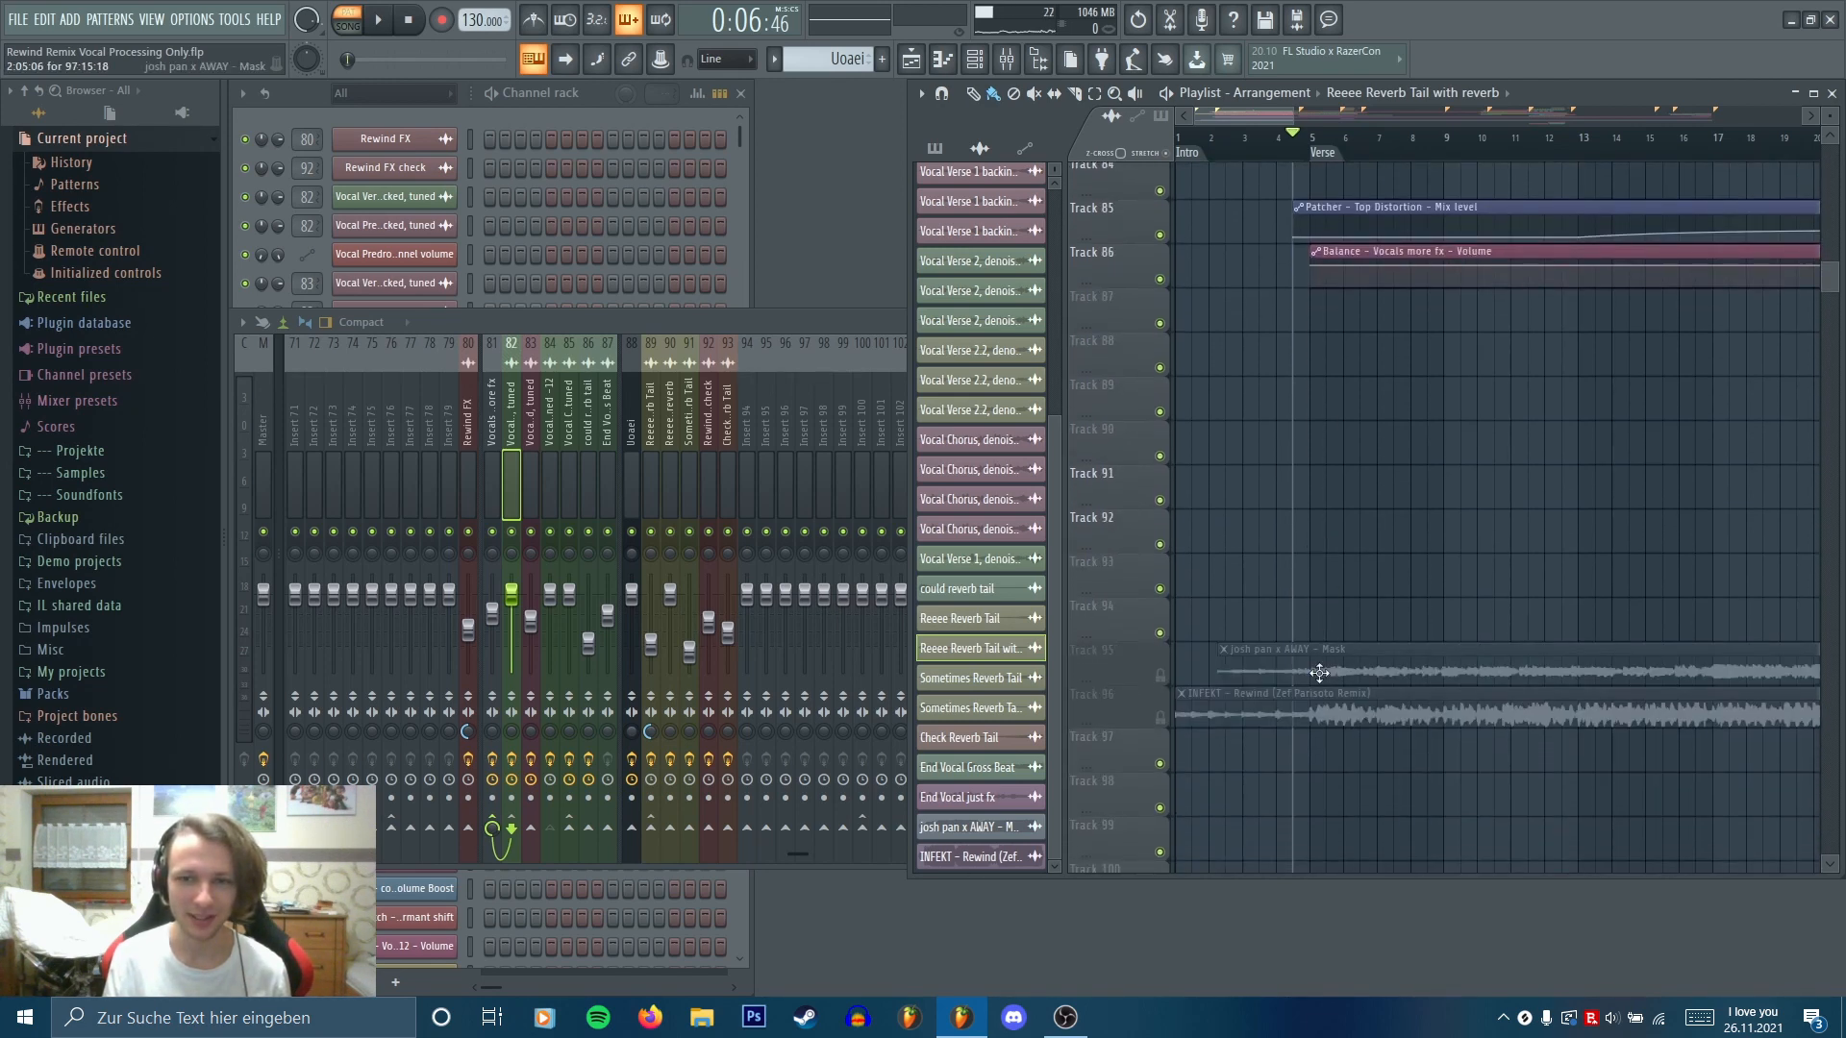
pyautogui.scroll(1, 1322, 671)
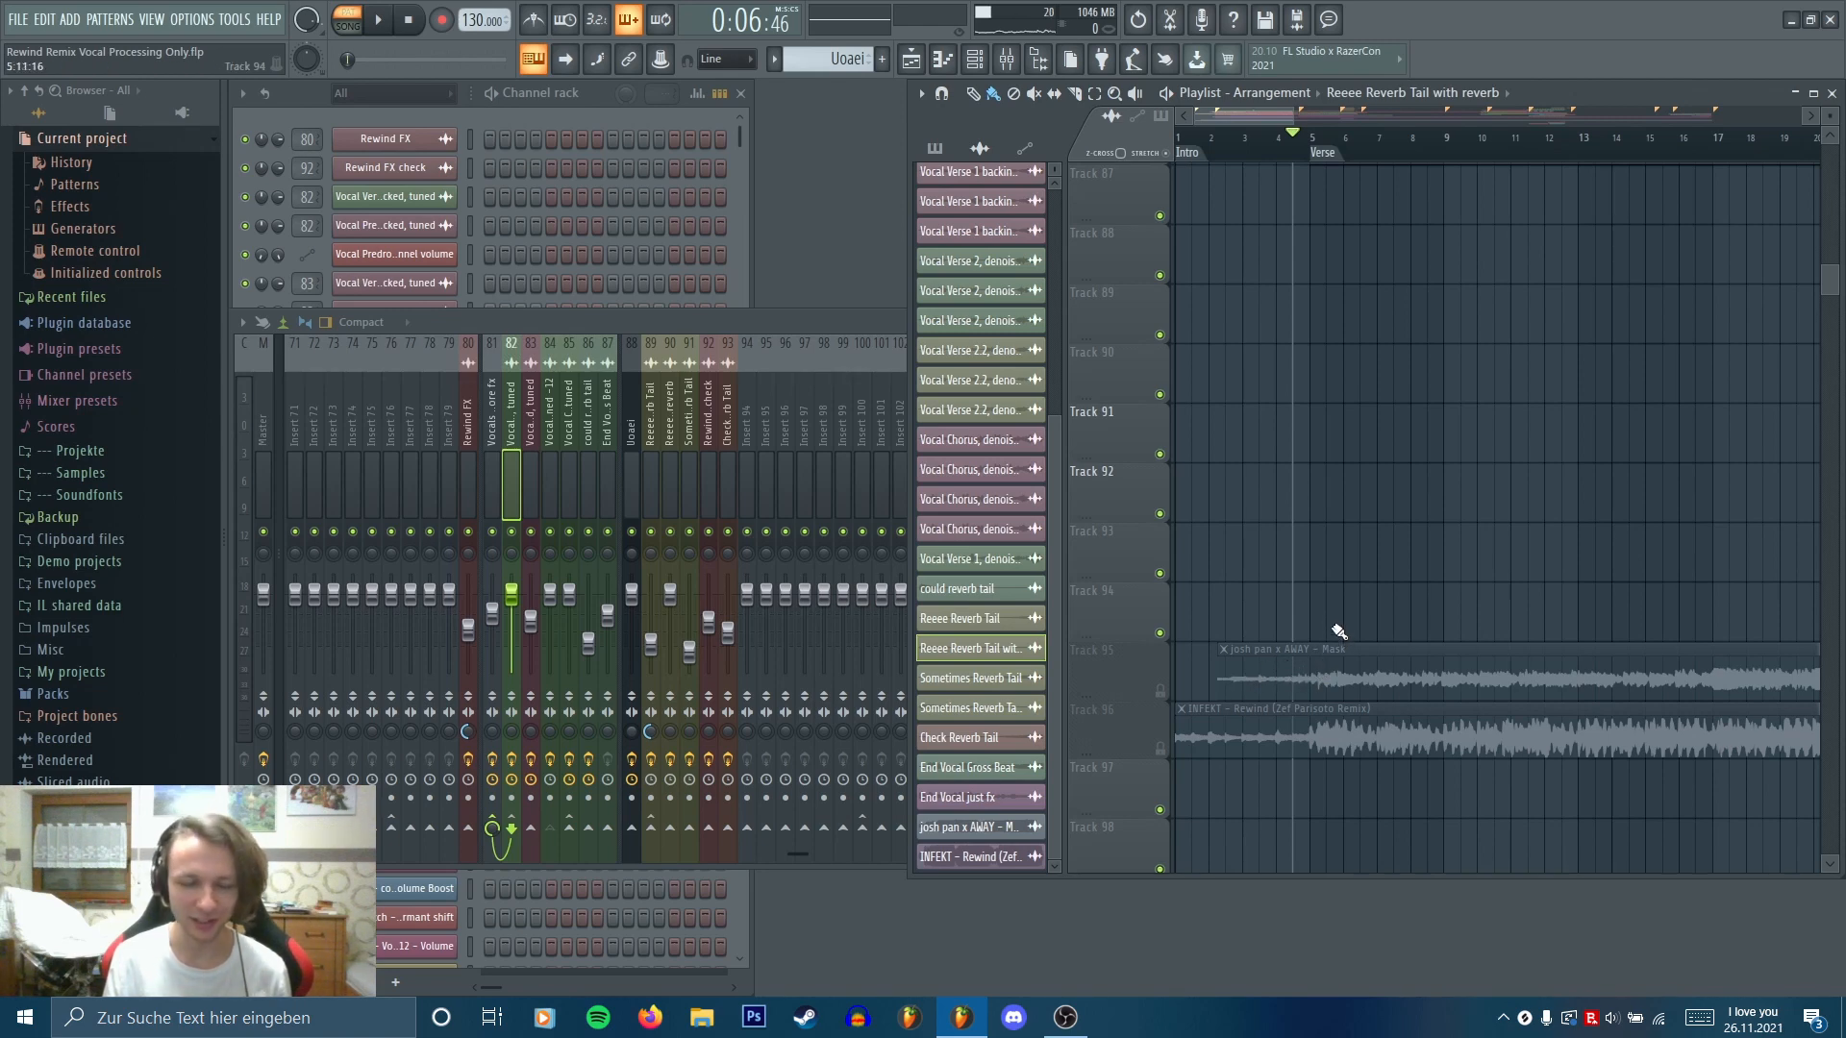
pyautogui.scroll(8, 1326, 424)
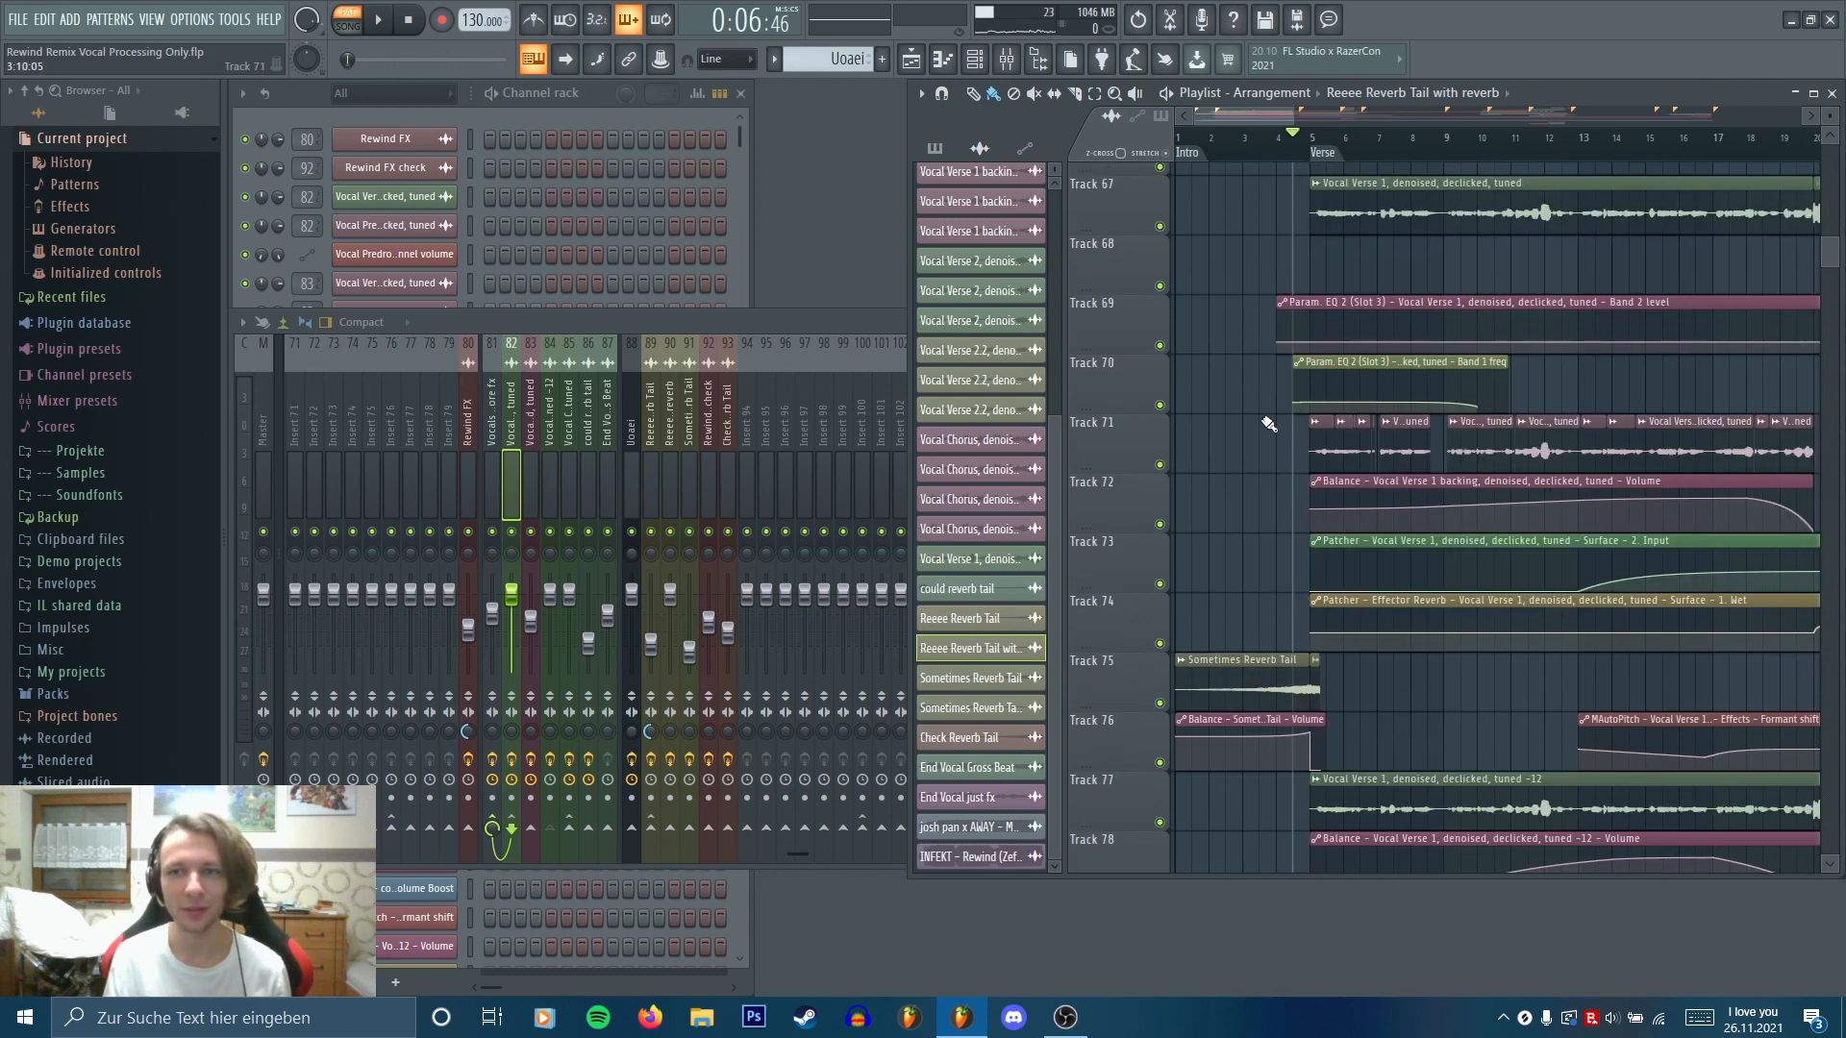
pyautogui.scroll(1, 1253, 313)
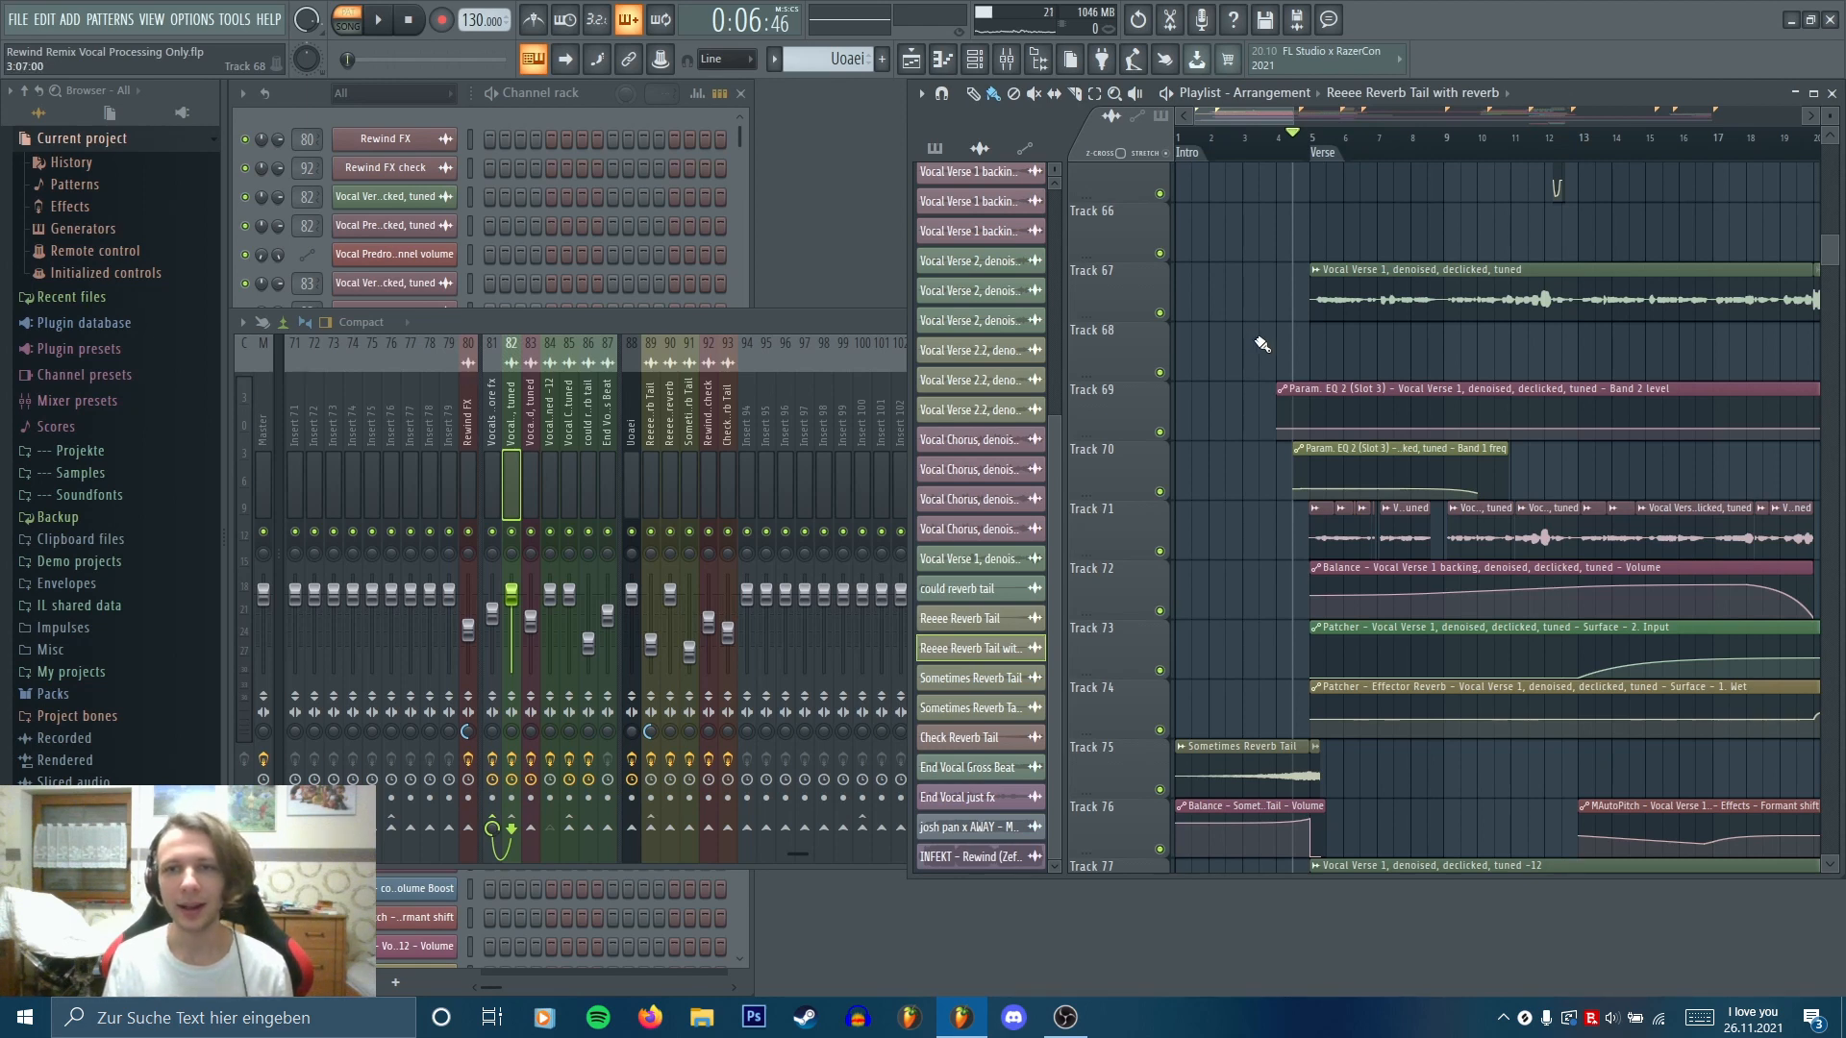
pyautogui.click(1315, 142)
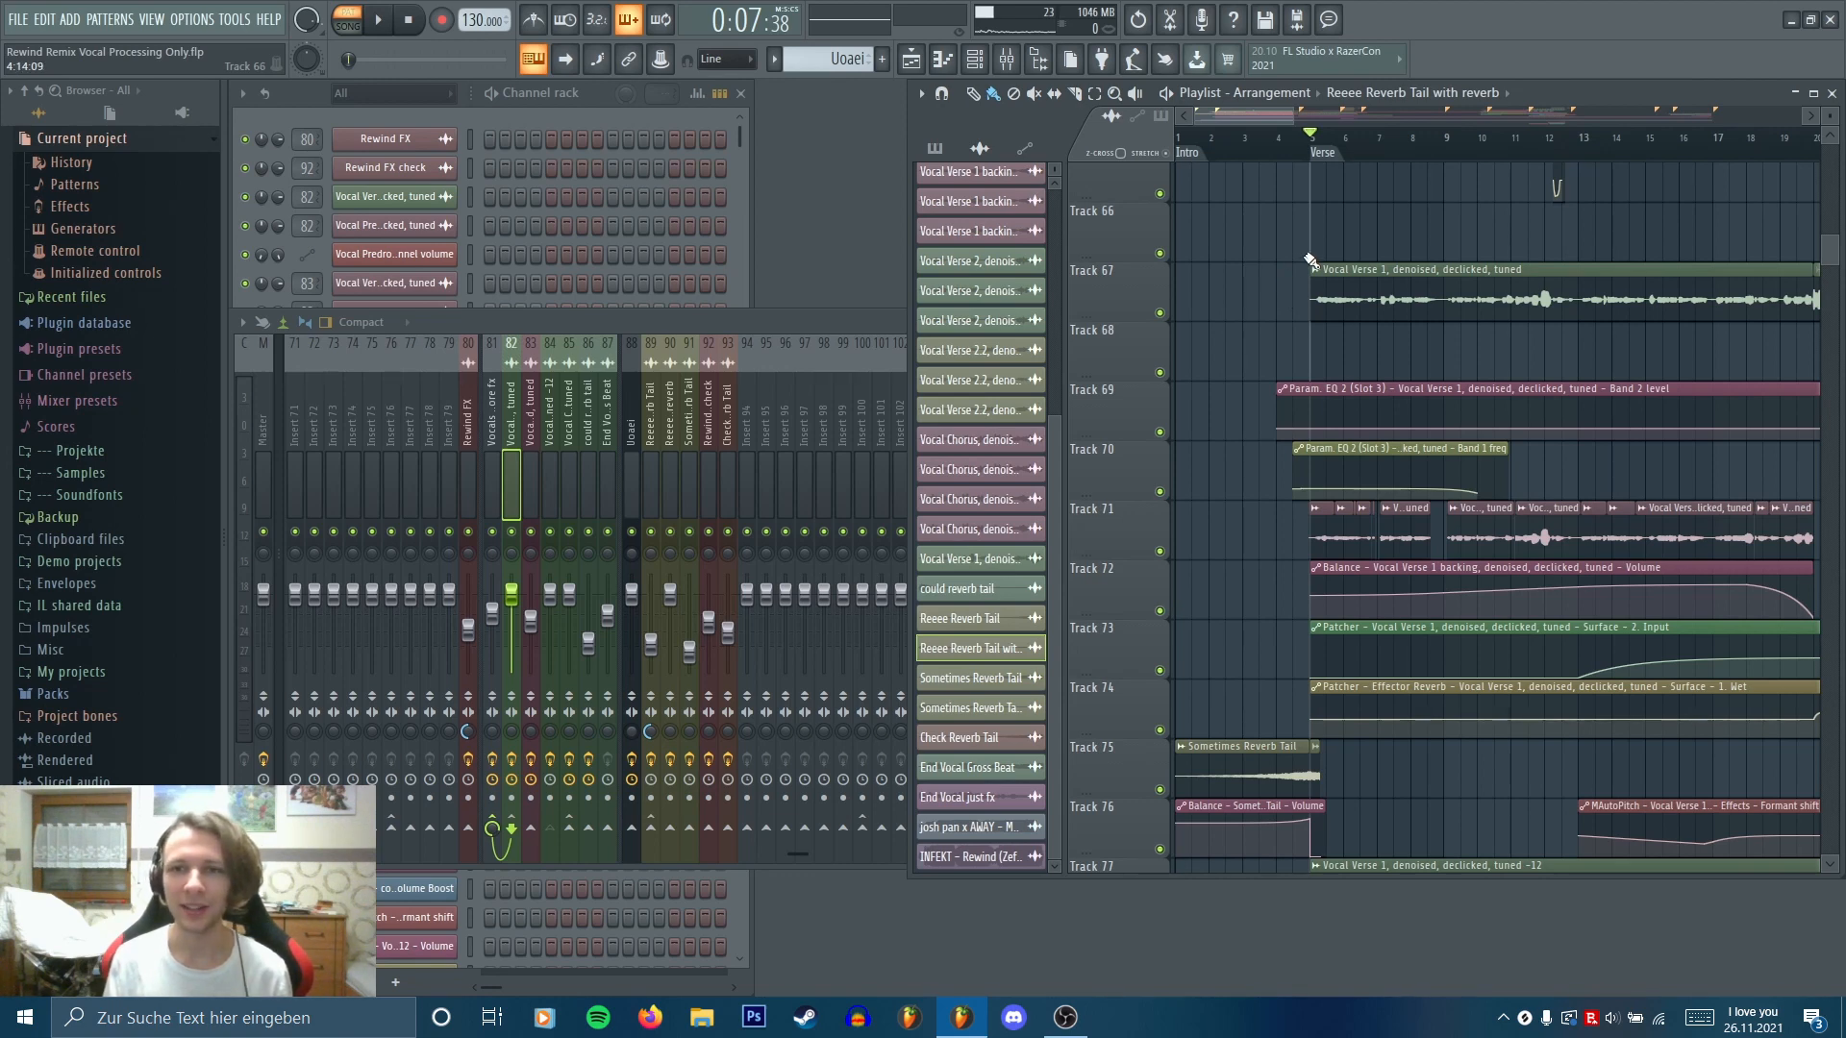
# Play the vocals from bar 20, at the verse's closing line just before the Chorus marker
pyautogui.scroll(-4, 1309, 259)
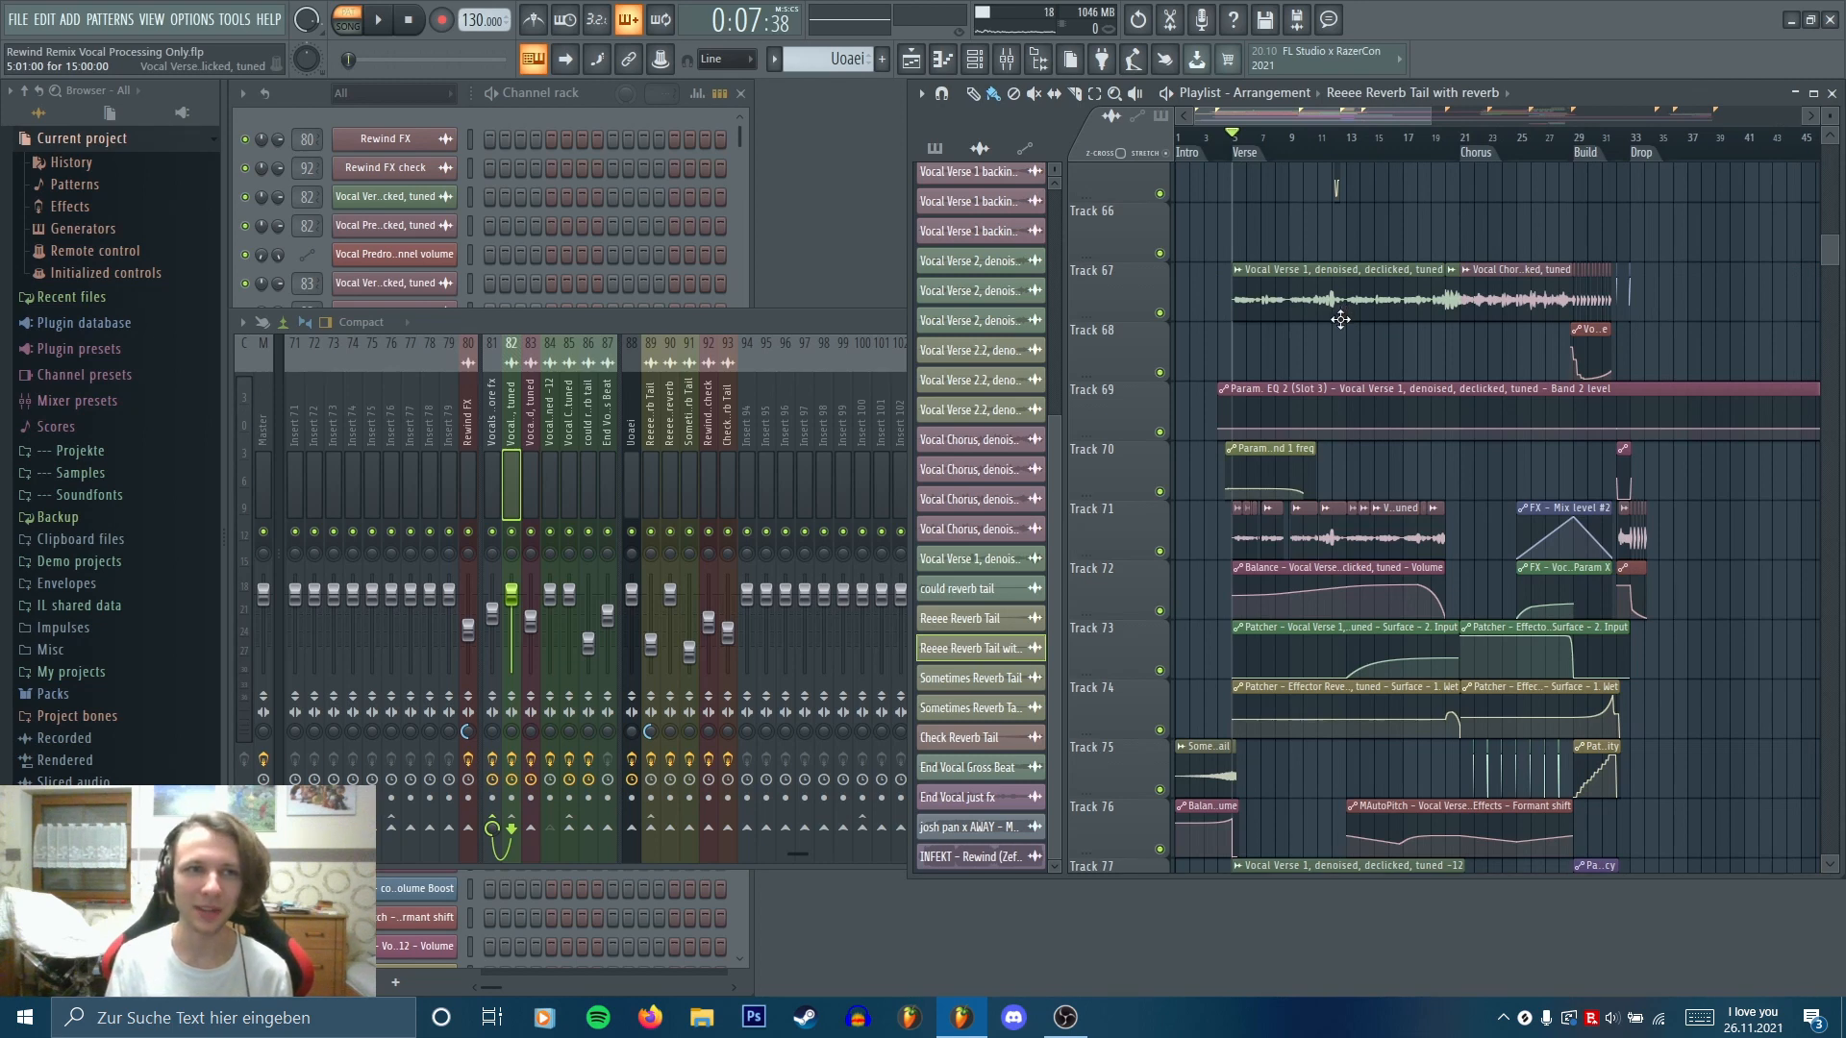
pyautogui.scroll(6, 1369, 317)
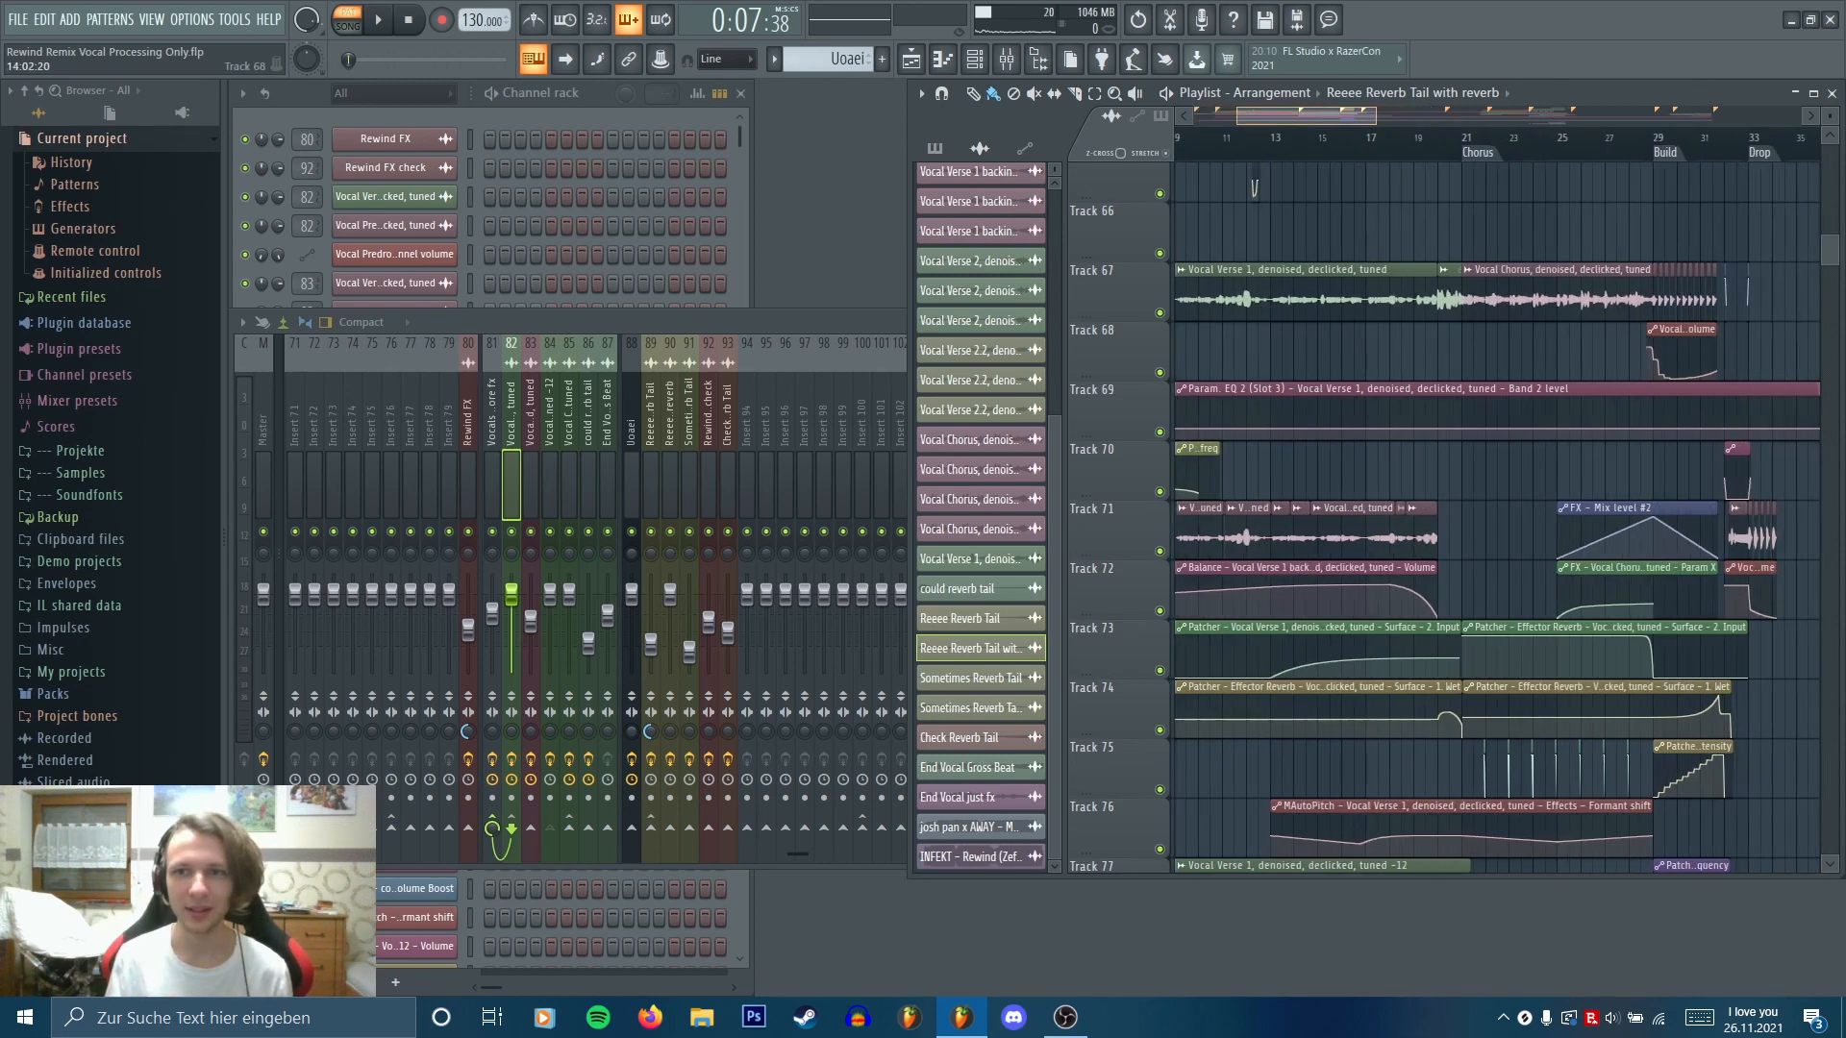
pyautogui.click(1412, 138)
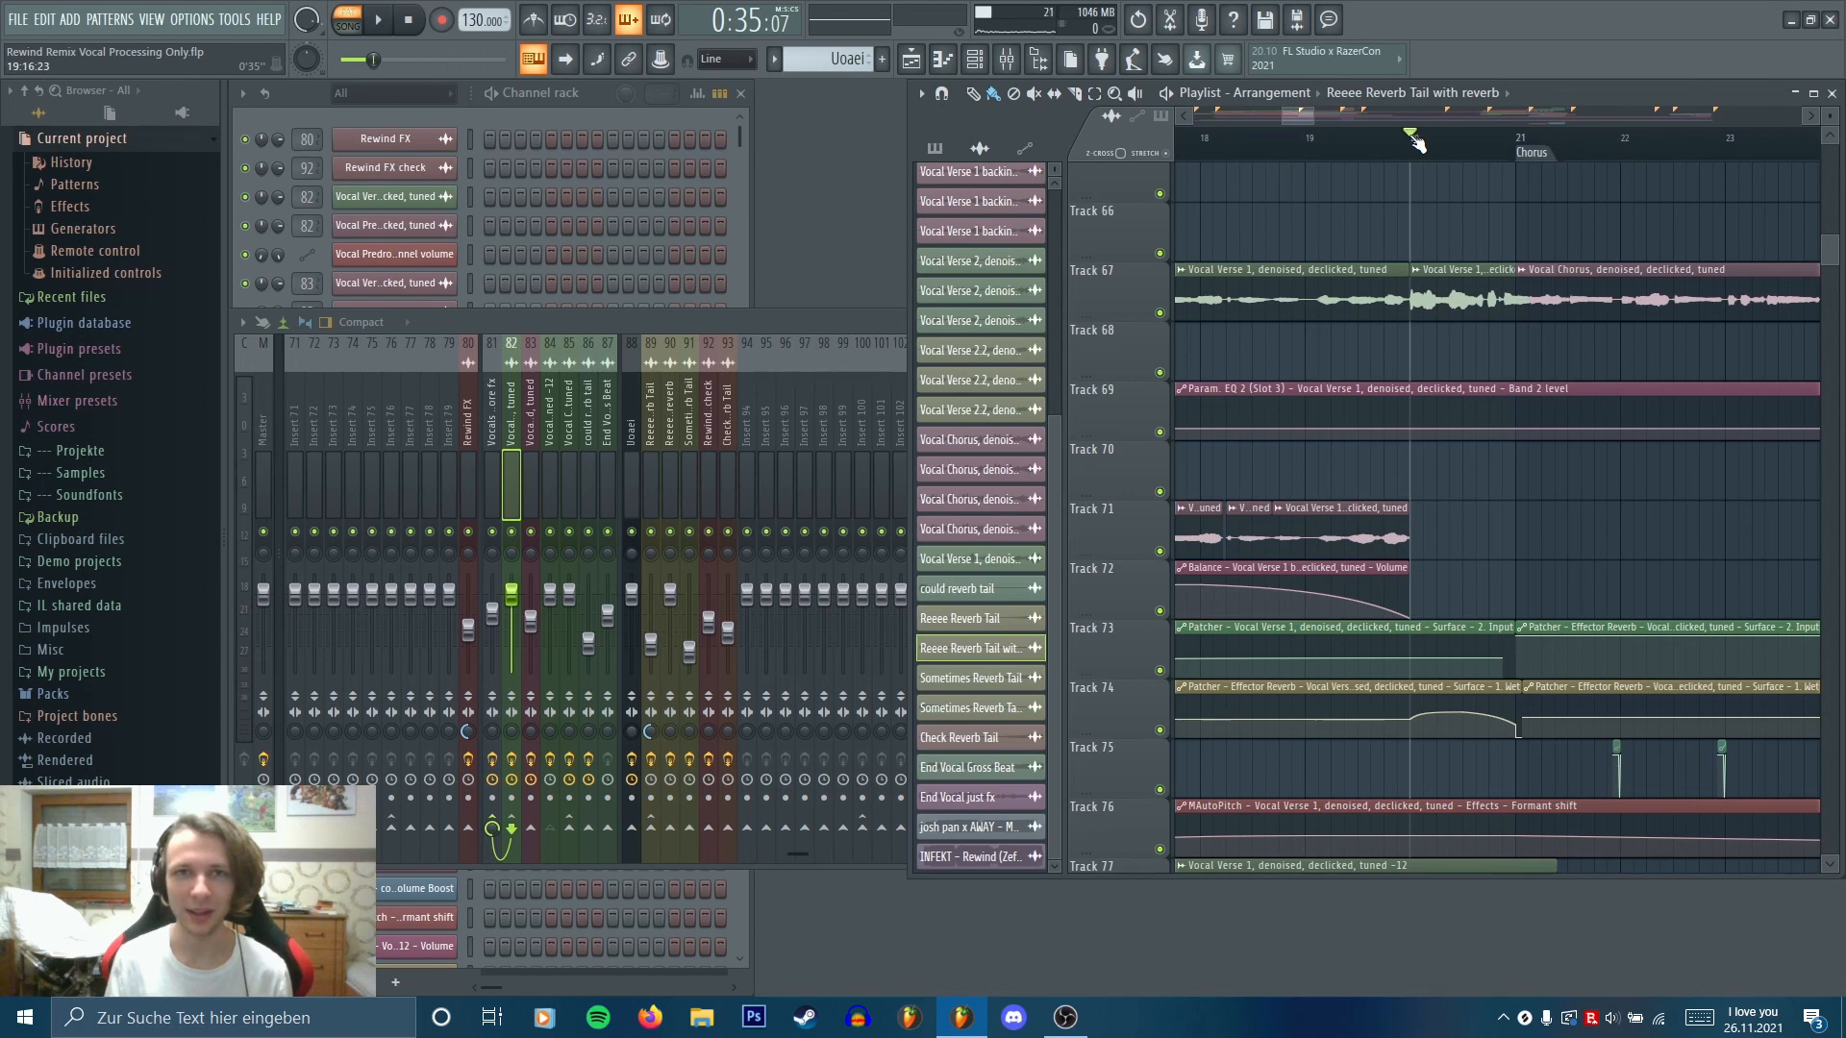
pyautogui.press('space')
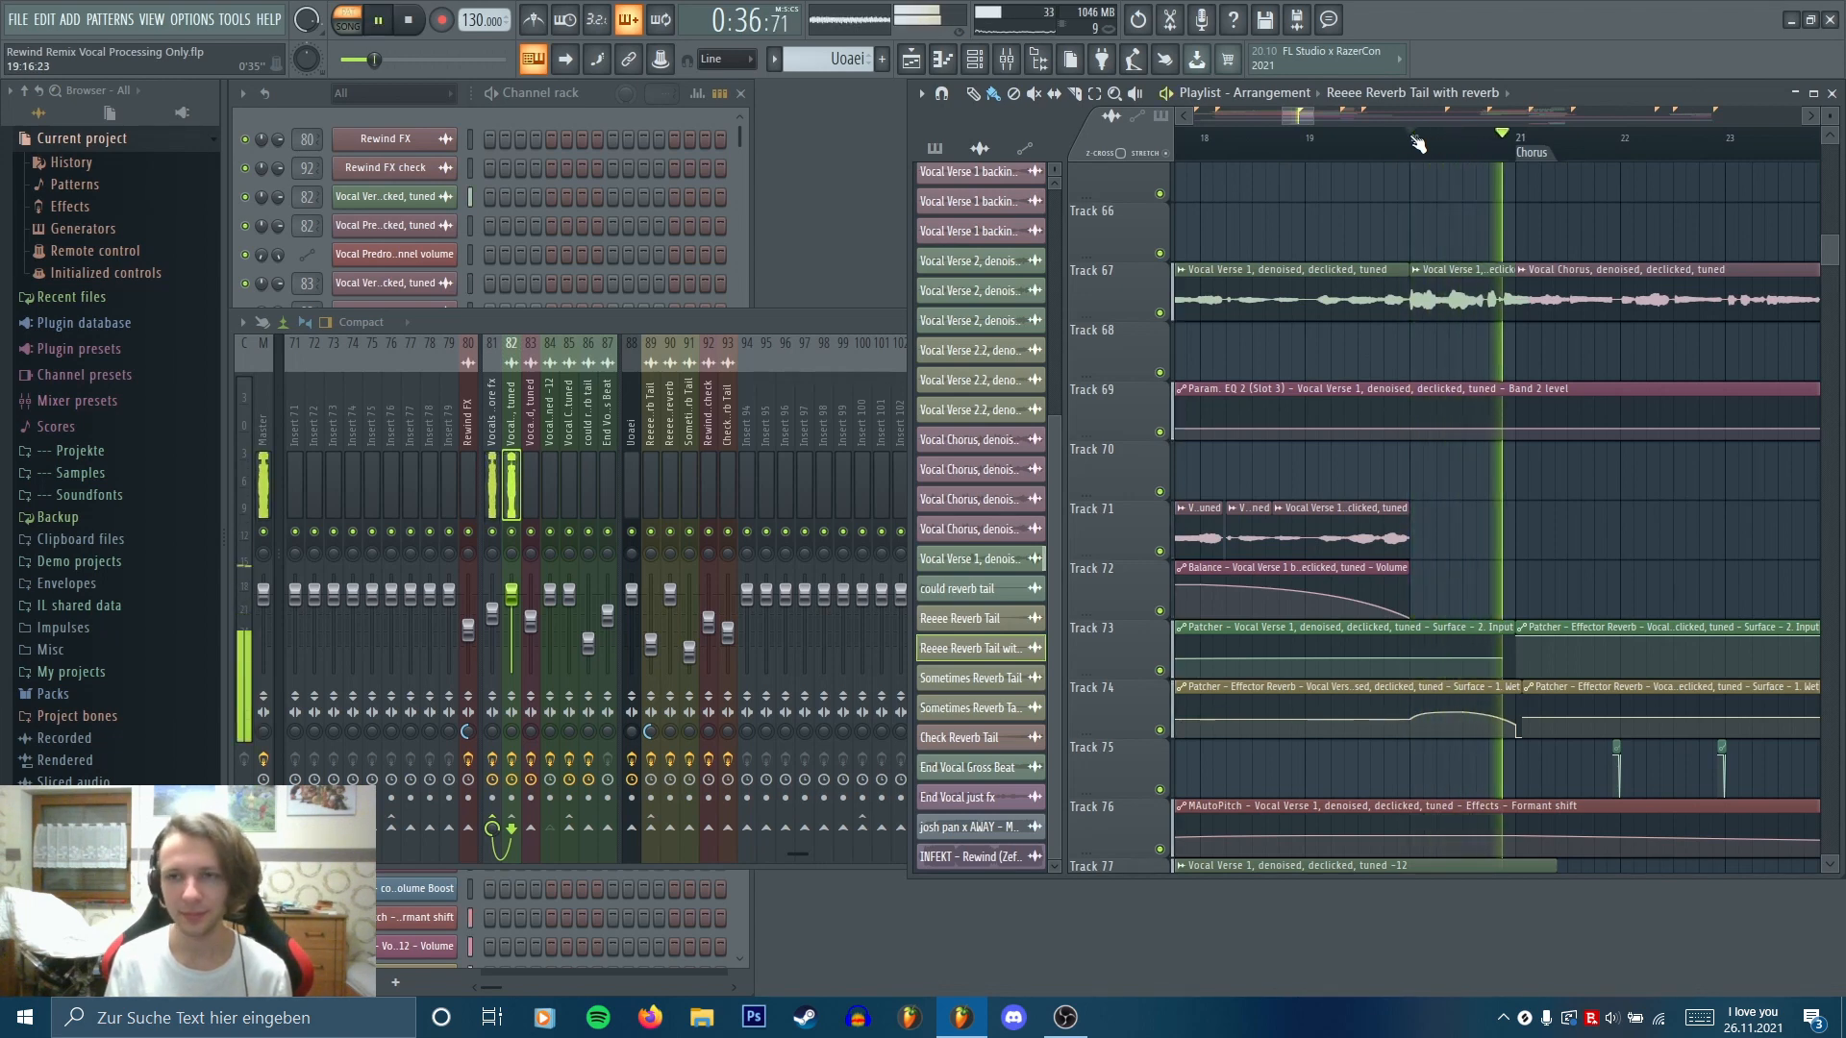
pyautogui.press('space')
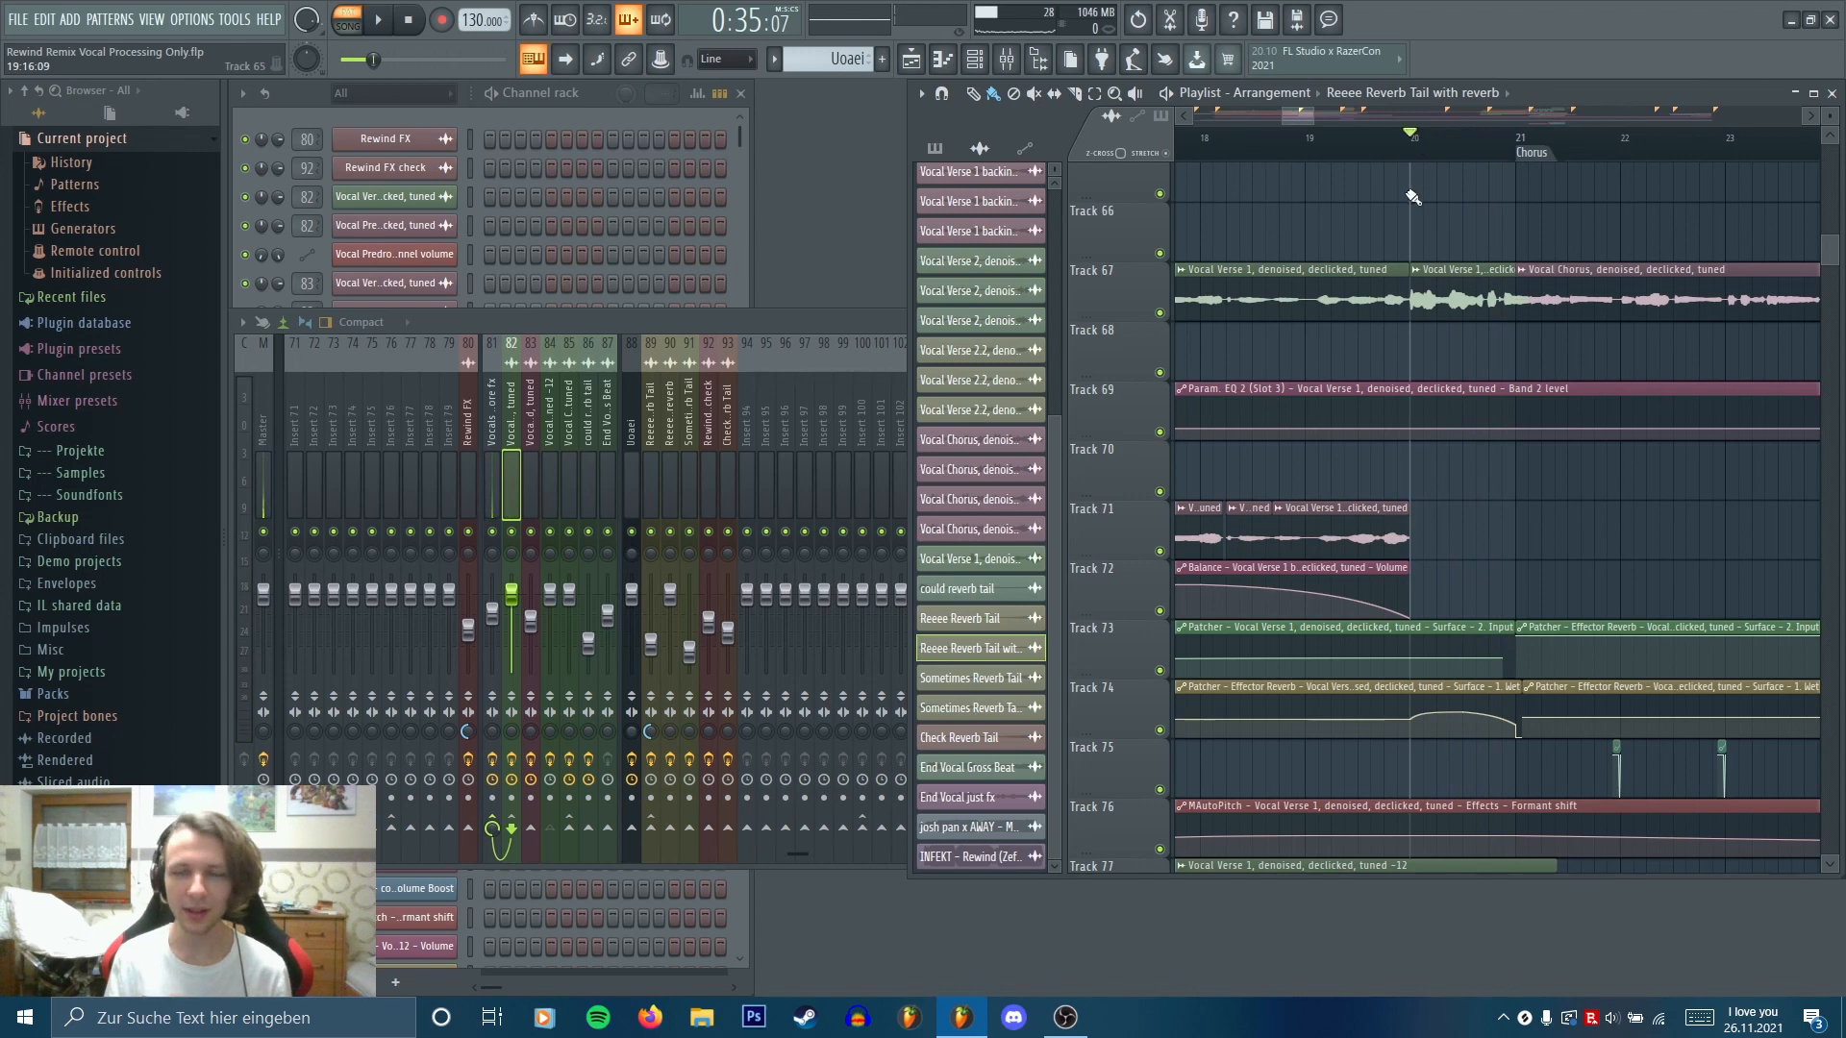
# Play the Sometimes Reverb Tail on Track 75 from bar 4 as it leads into the Verse
pyautogui.moveTo(1412, 198); pyautogui.dragTo(1443, 248)
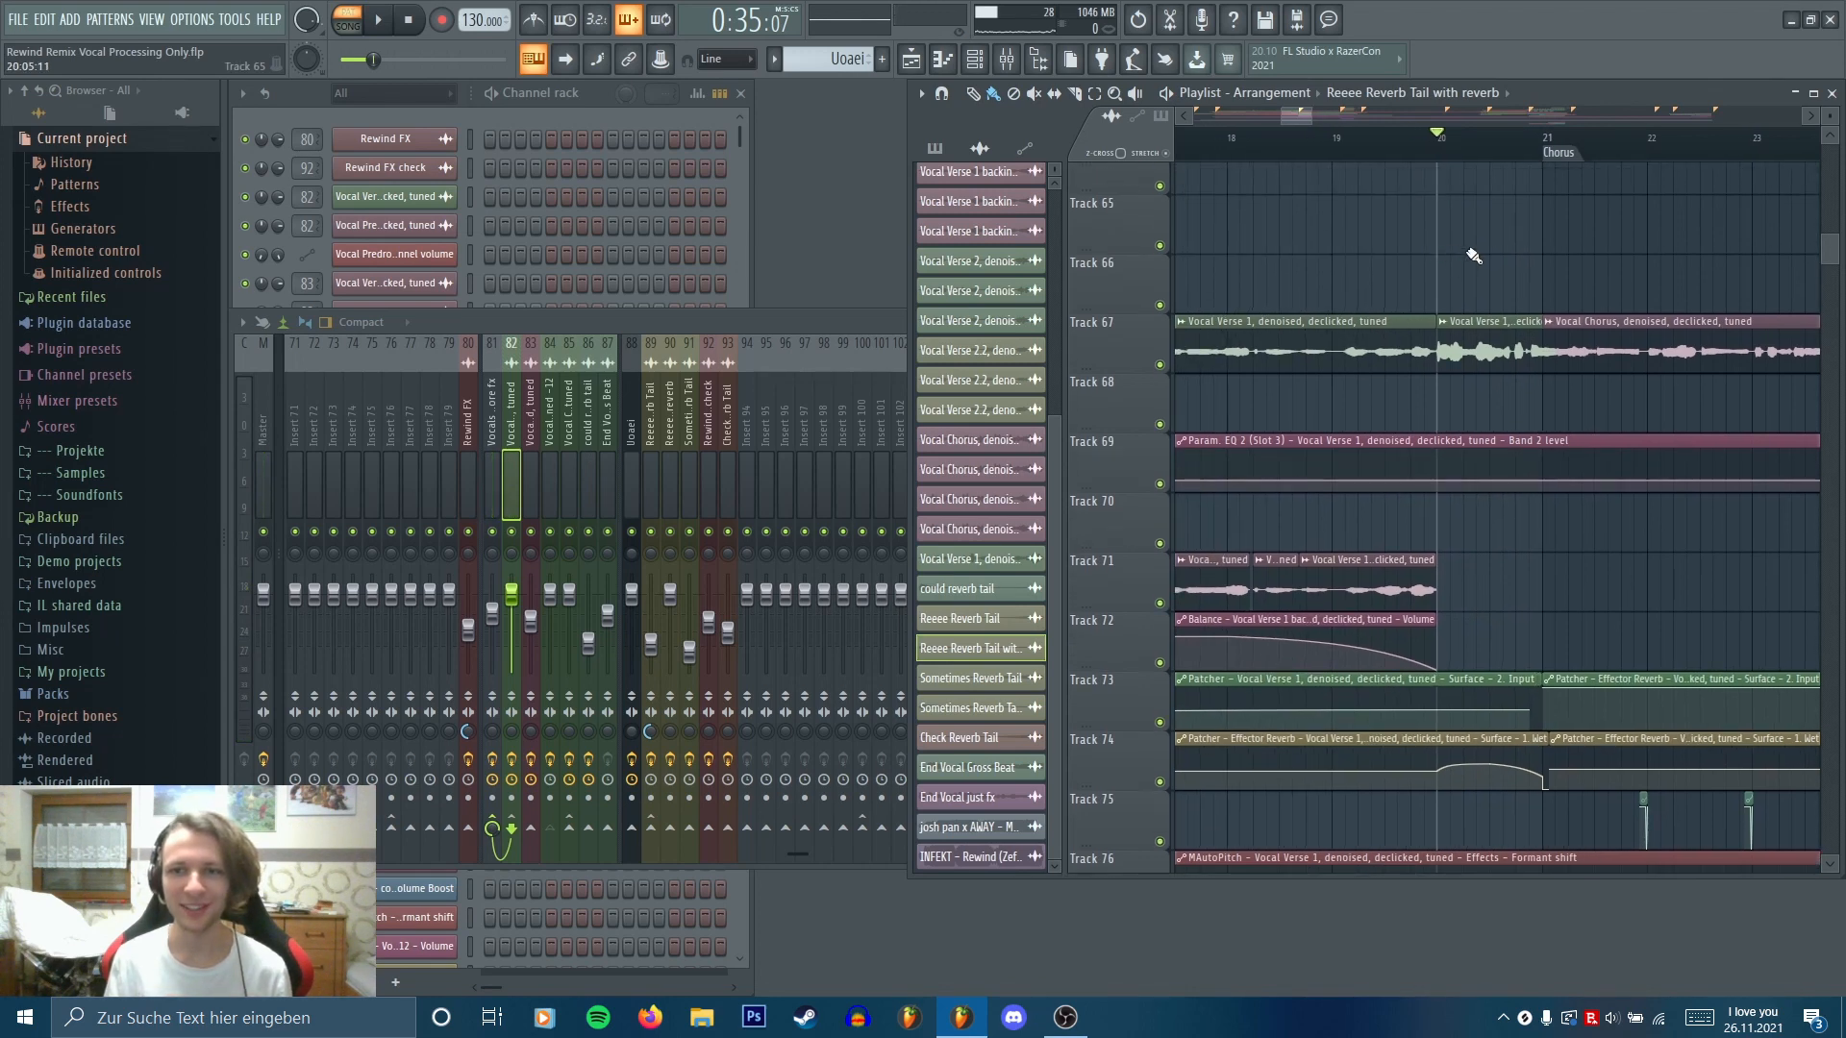
pyautogui.scroll(3, 1506, 263)
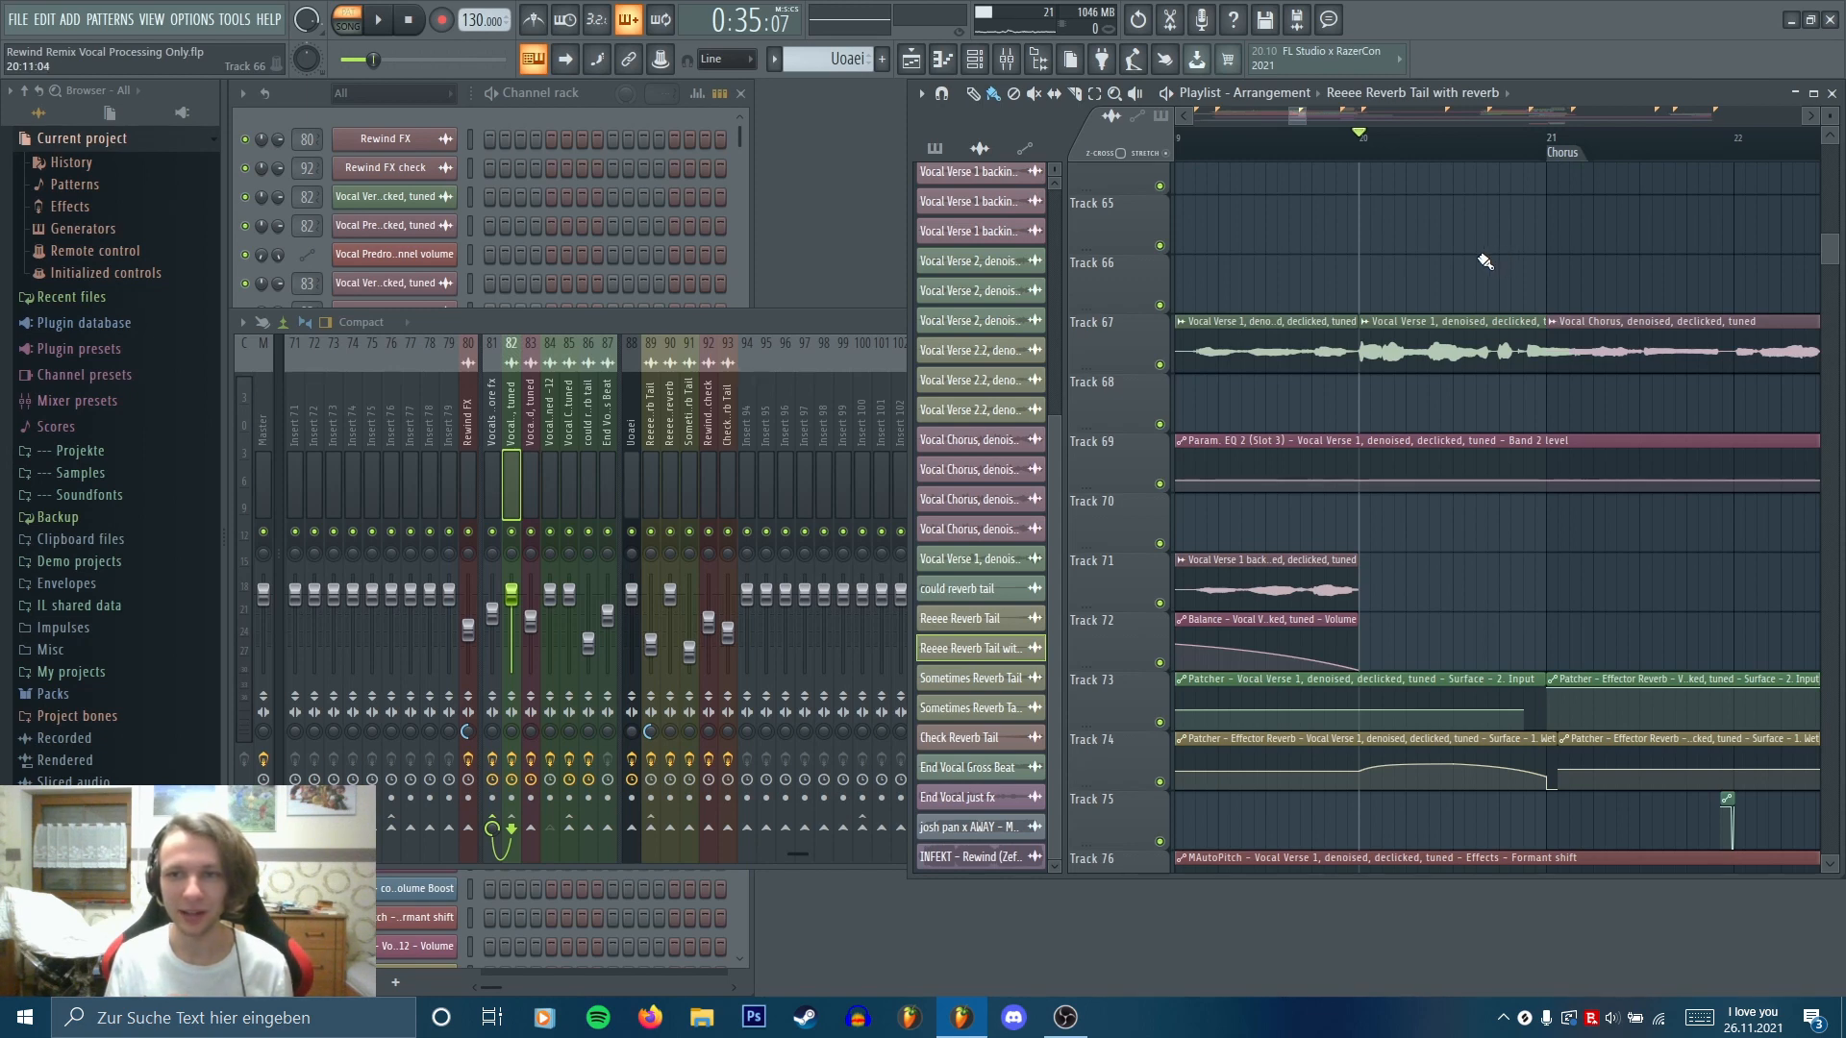
pyautogui.scroll(-1, 1483, 259)
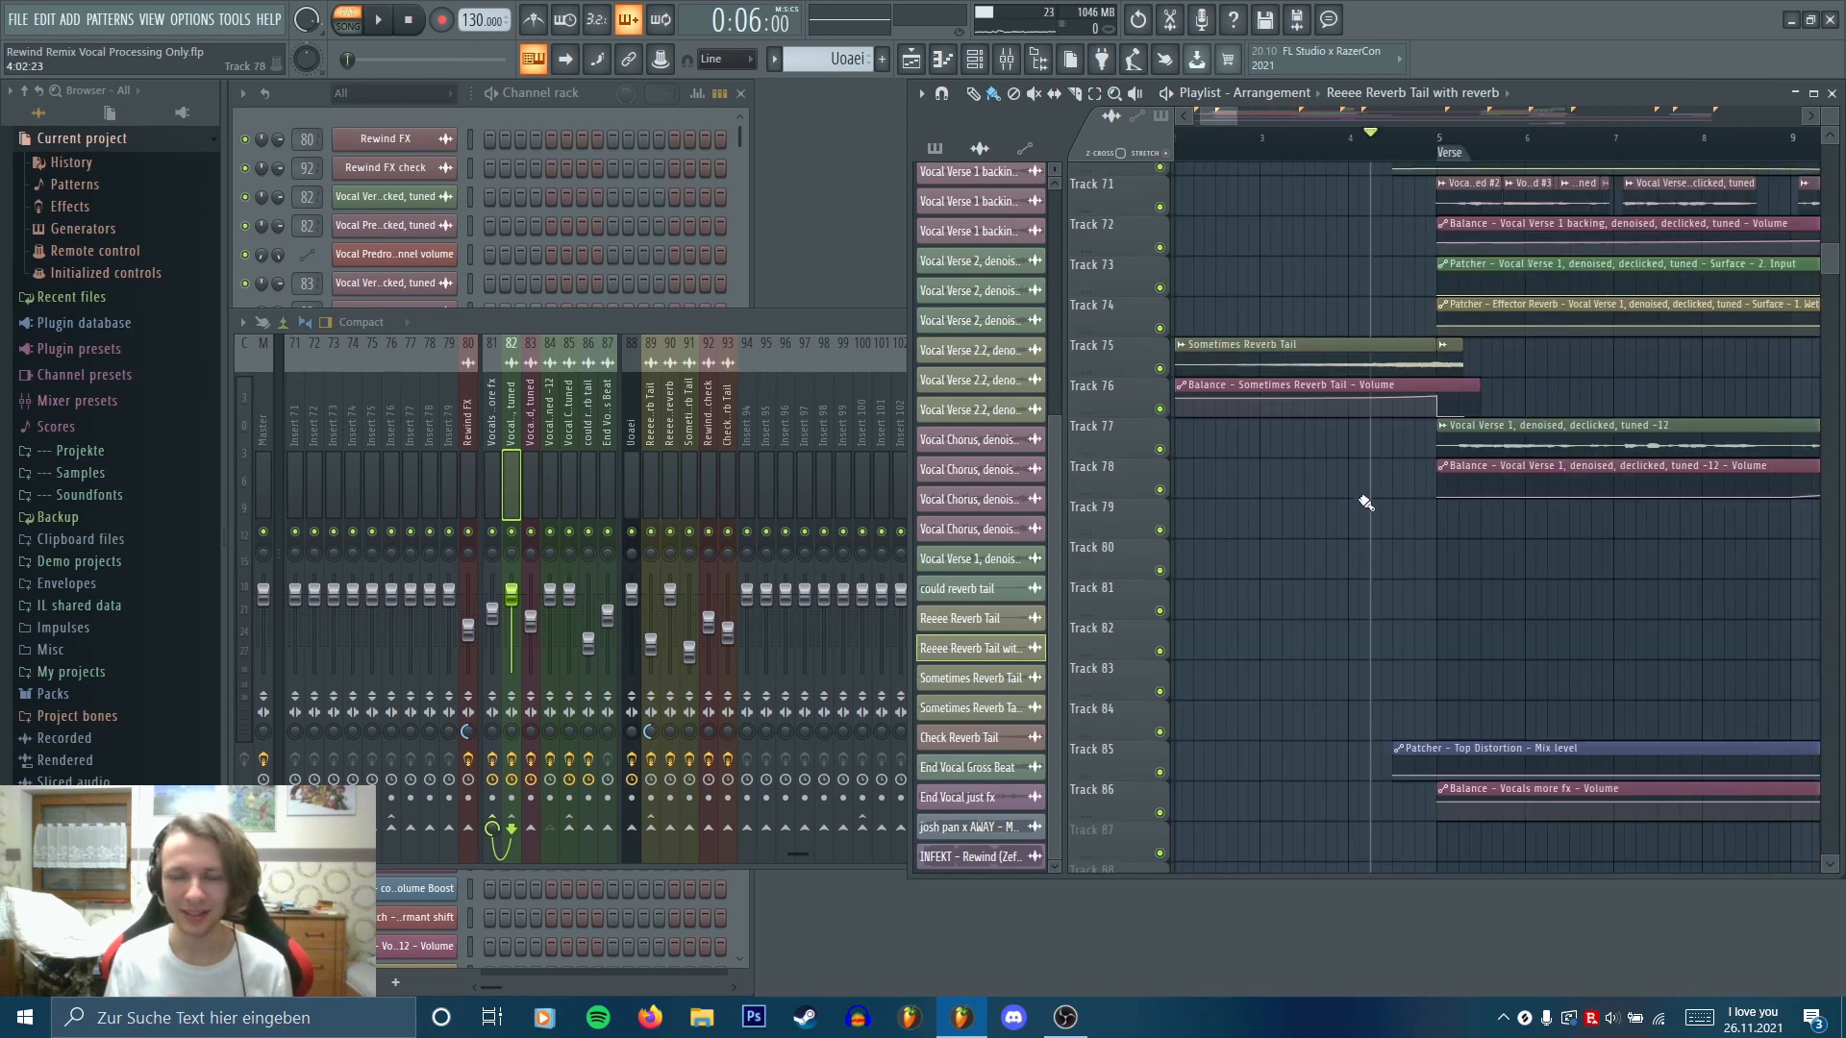
pyautogui.moveTo(1355, 414); pyautogui.dragTo(1392, 509)
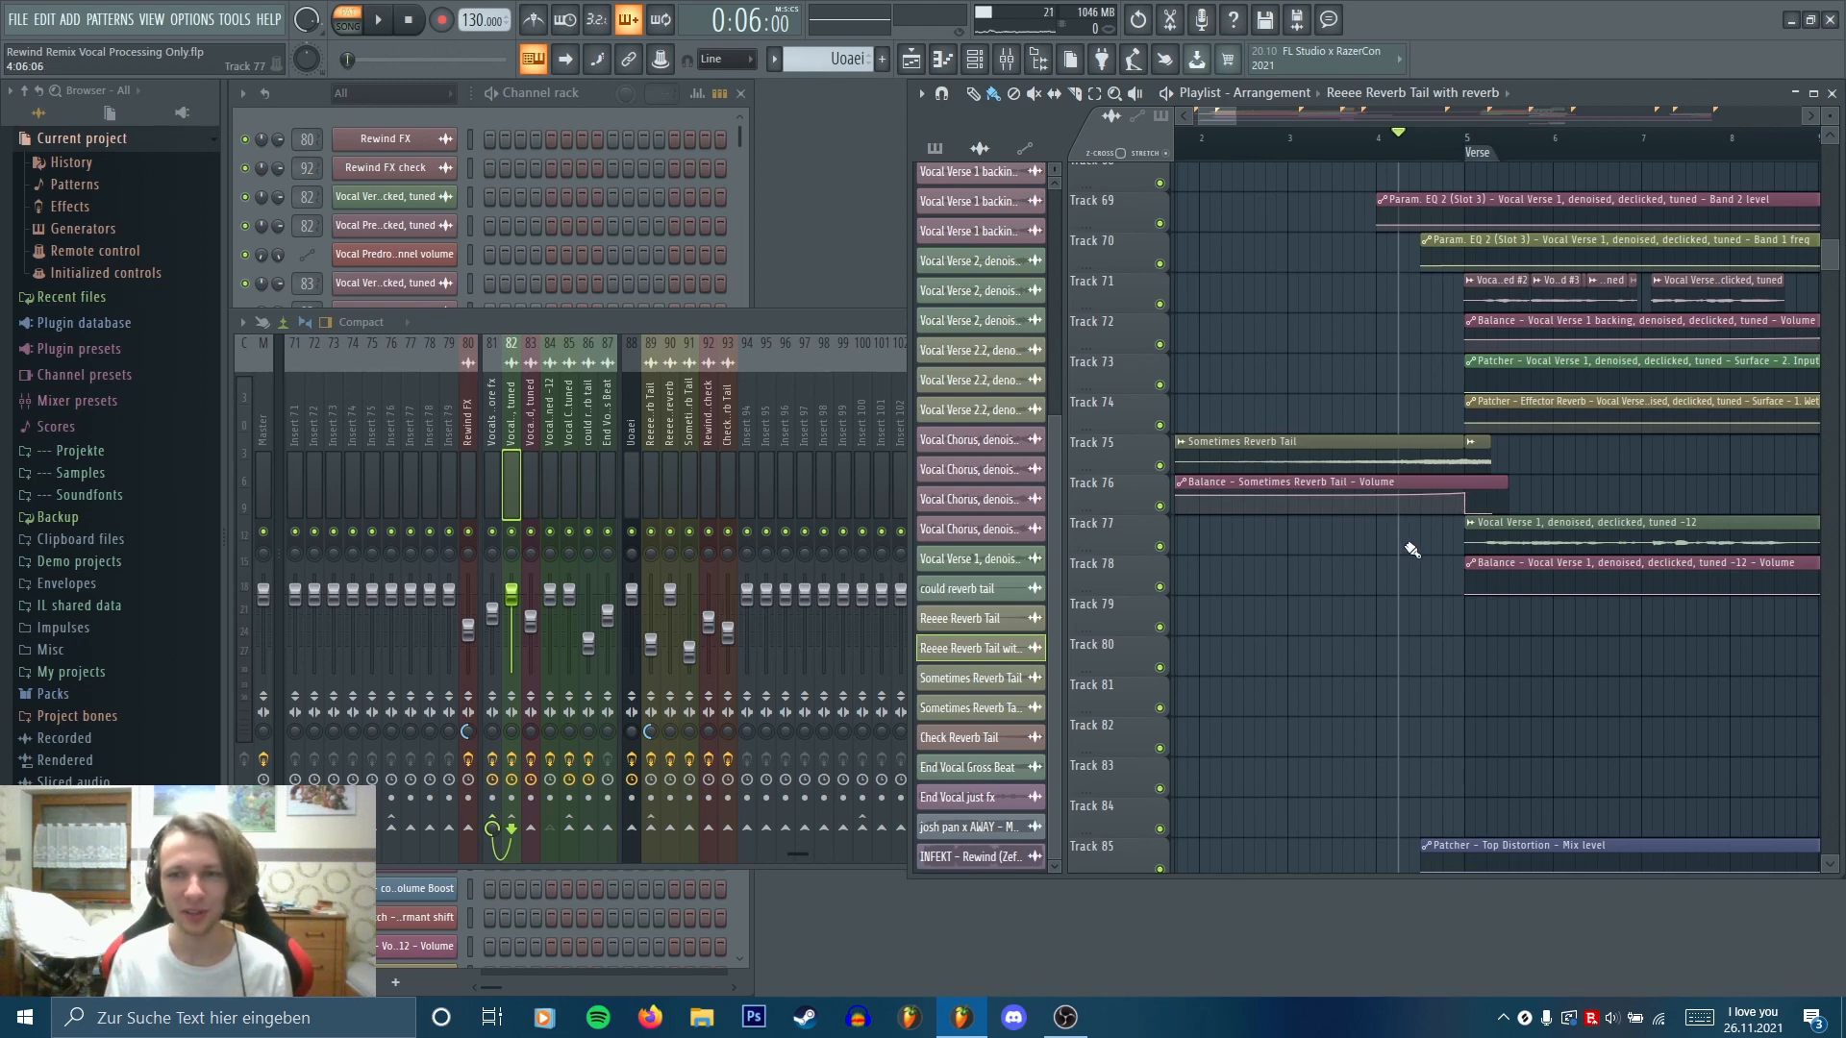
pyautogui.press('space')
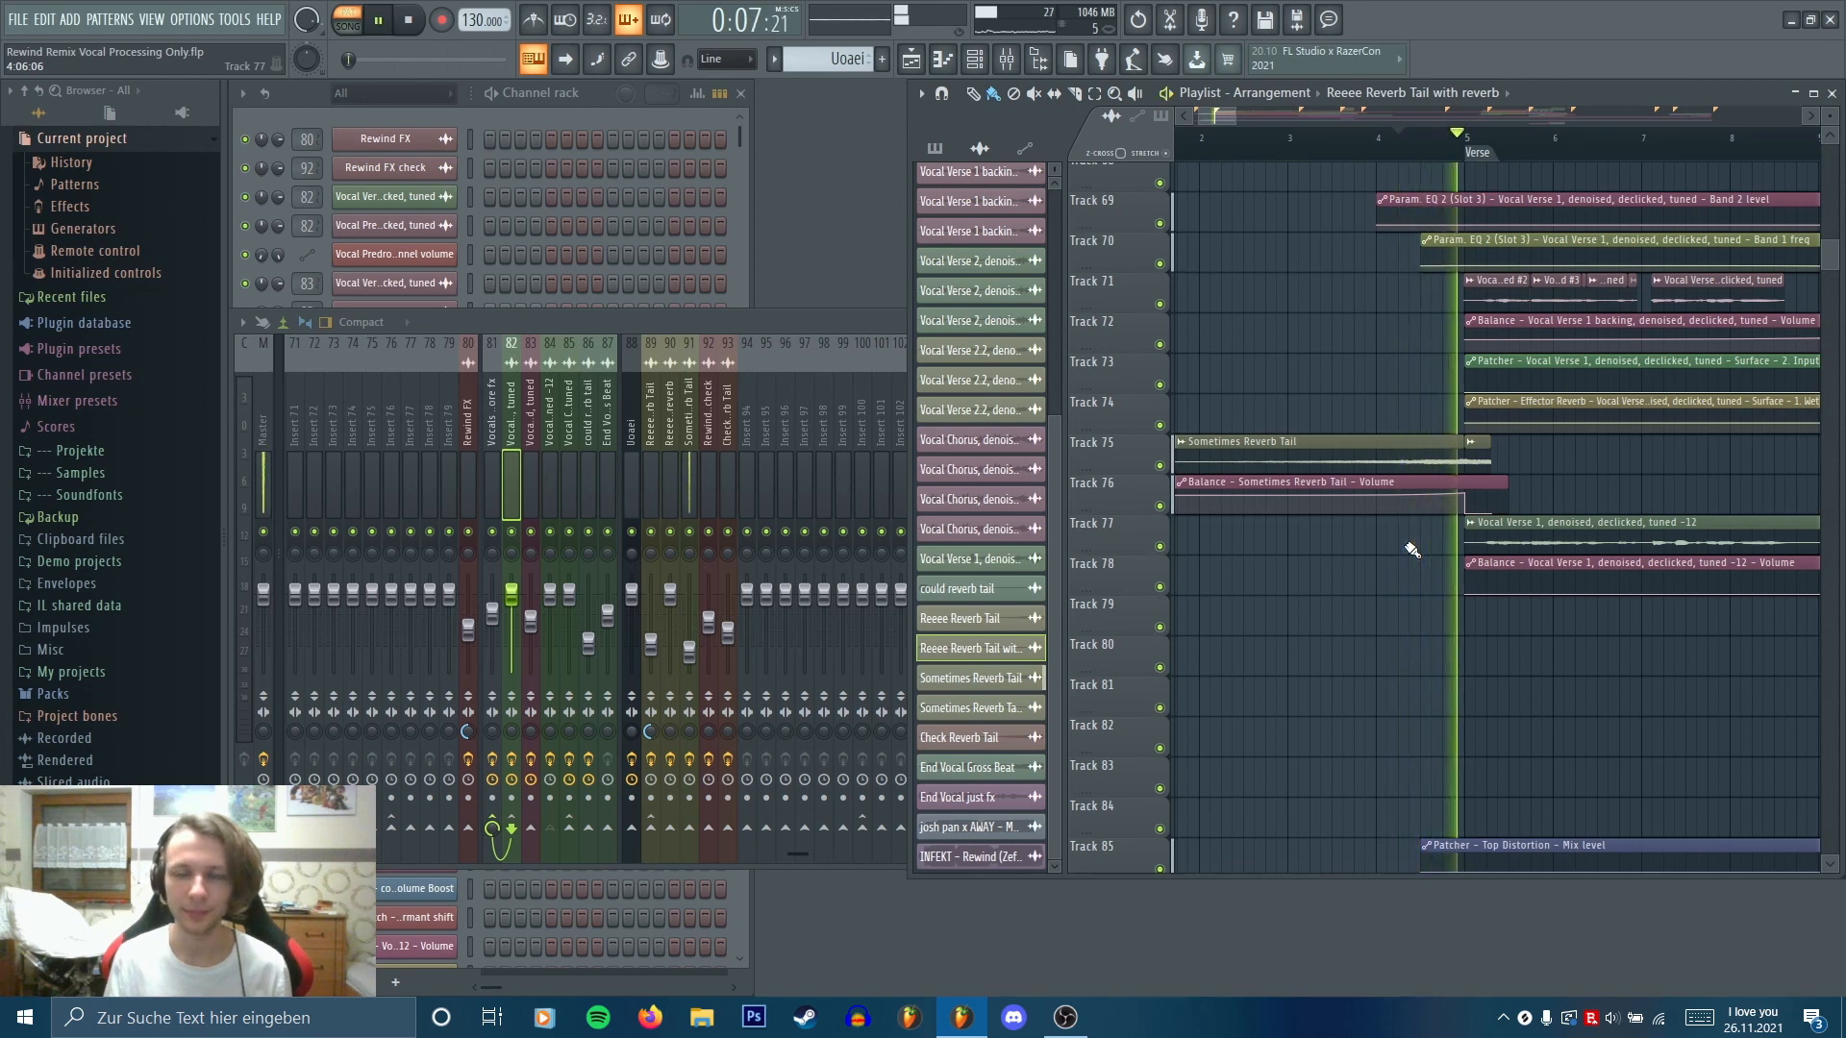
pyautogui.press('space')
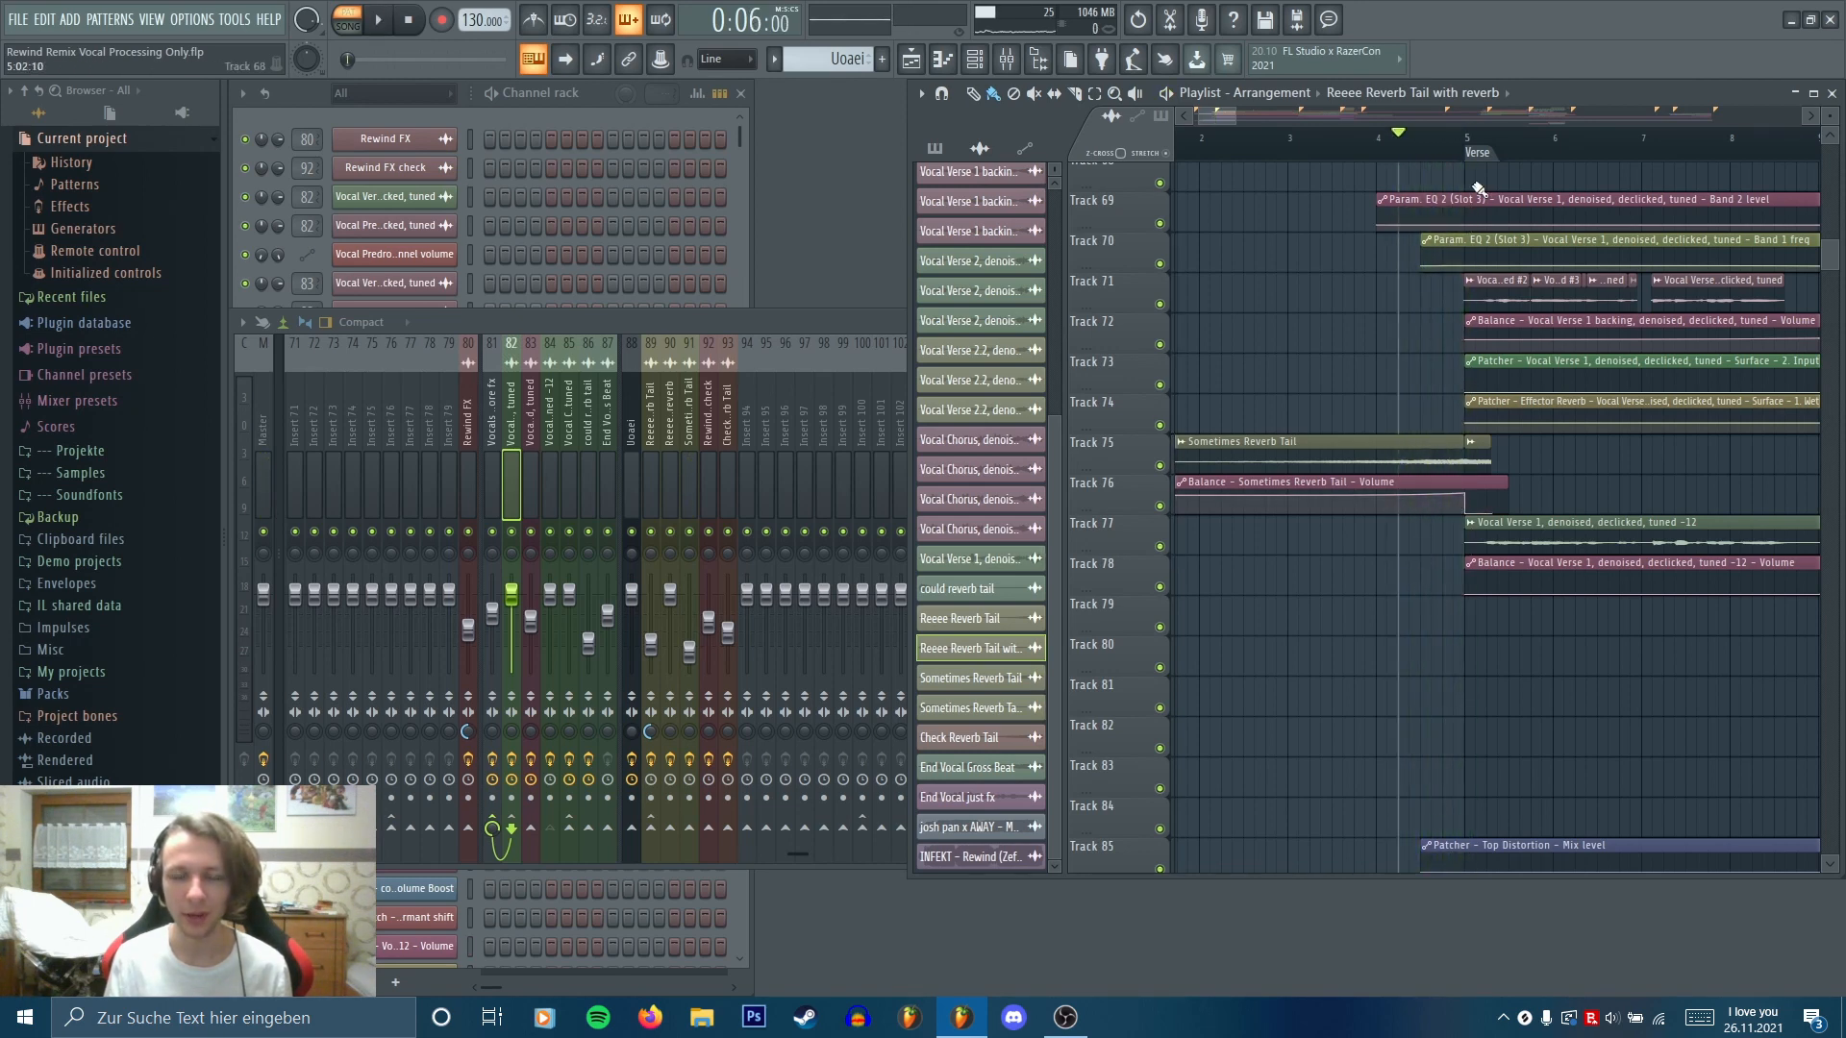
# Solo the Reeee Reverb Tail mixer track, insert 89, and listen to the arrangement ahead of Drop 2
pyautogui.moveTo(1424, 265); pyautogui.dragTo(1528, 375)
pyautogui.scroll(-2, 1529, 375)
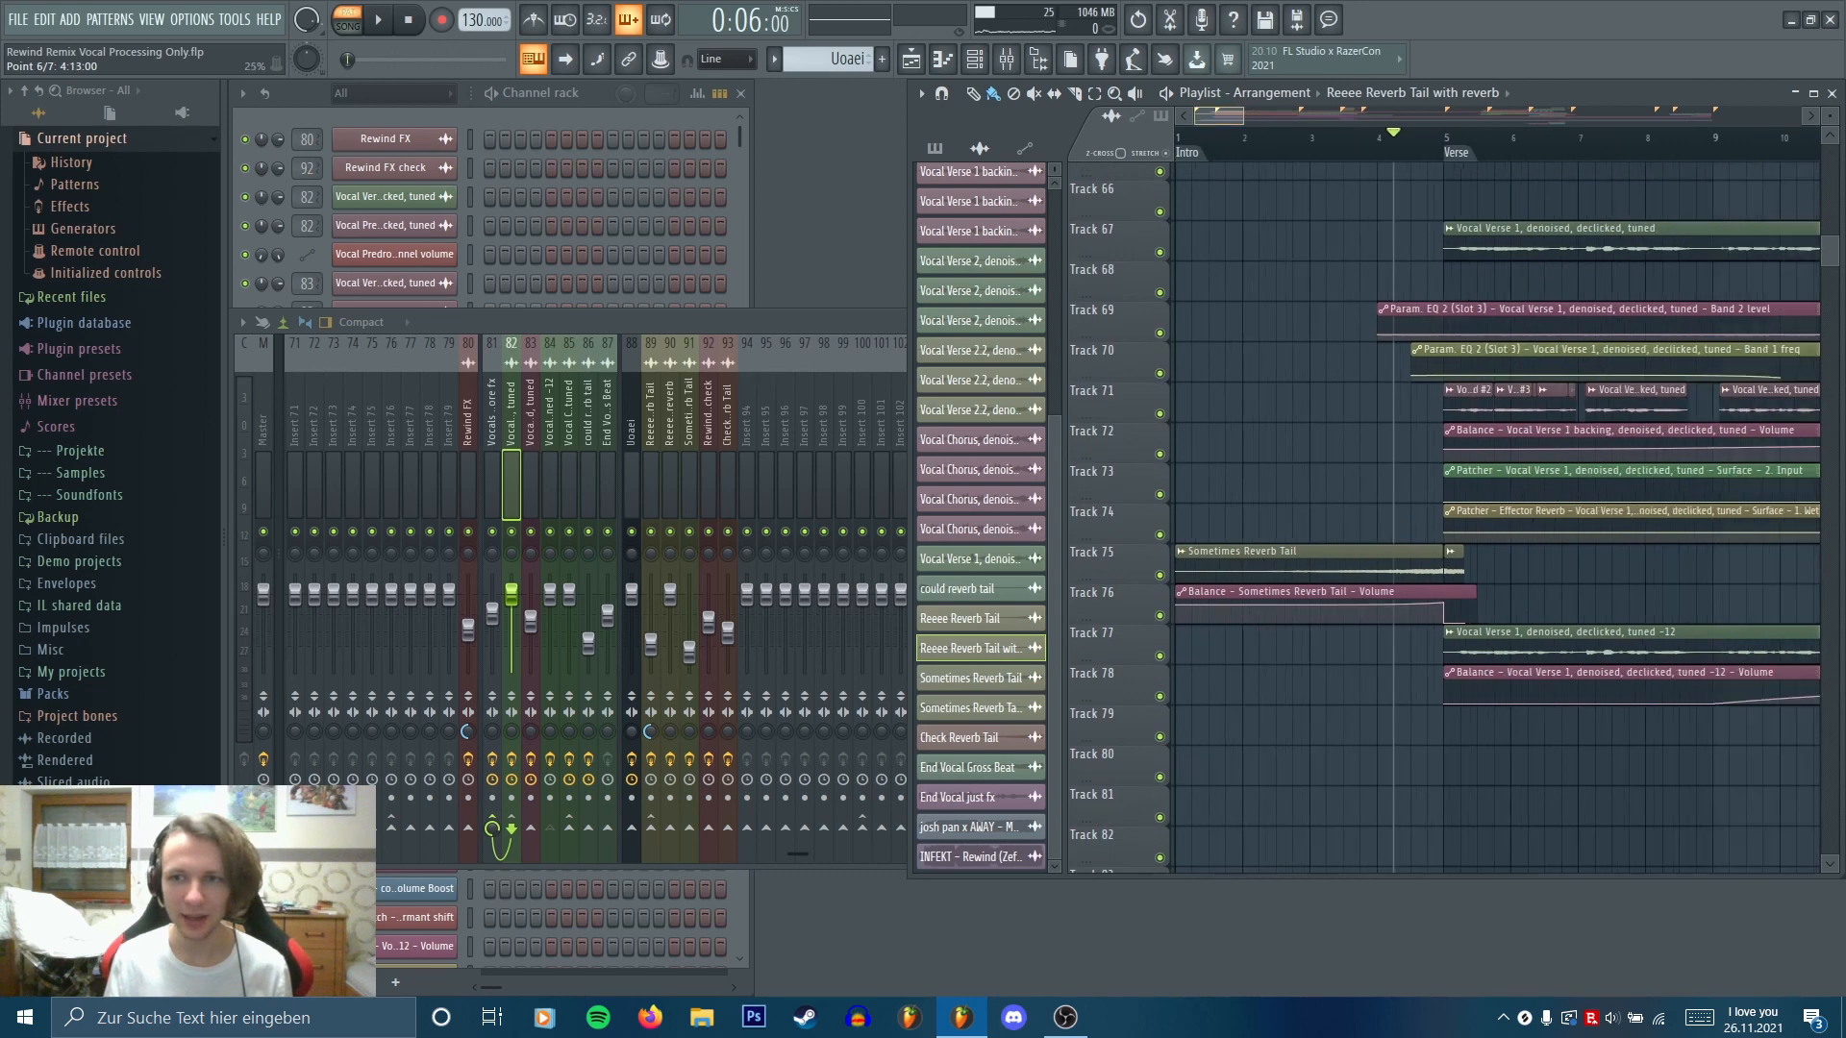
pyautogui.scroll(-5, 1513, 379)
pyautogui.moveTo(1503, 296); pyautogui.dragTo(1372, 443)
pyautogui.scroll(-3, 1374, 438)
pyautogui.click(1508, 137)
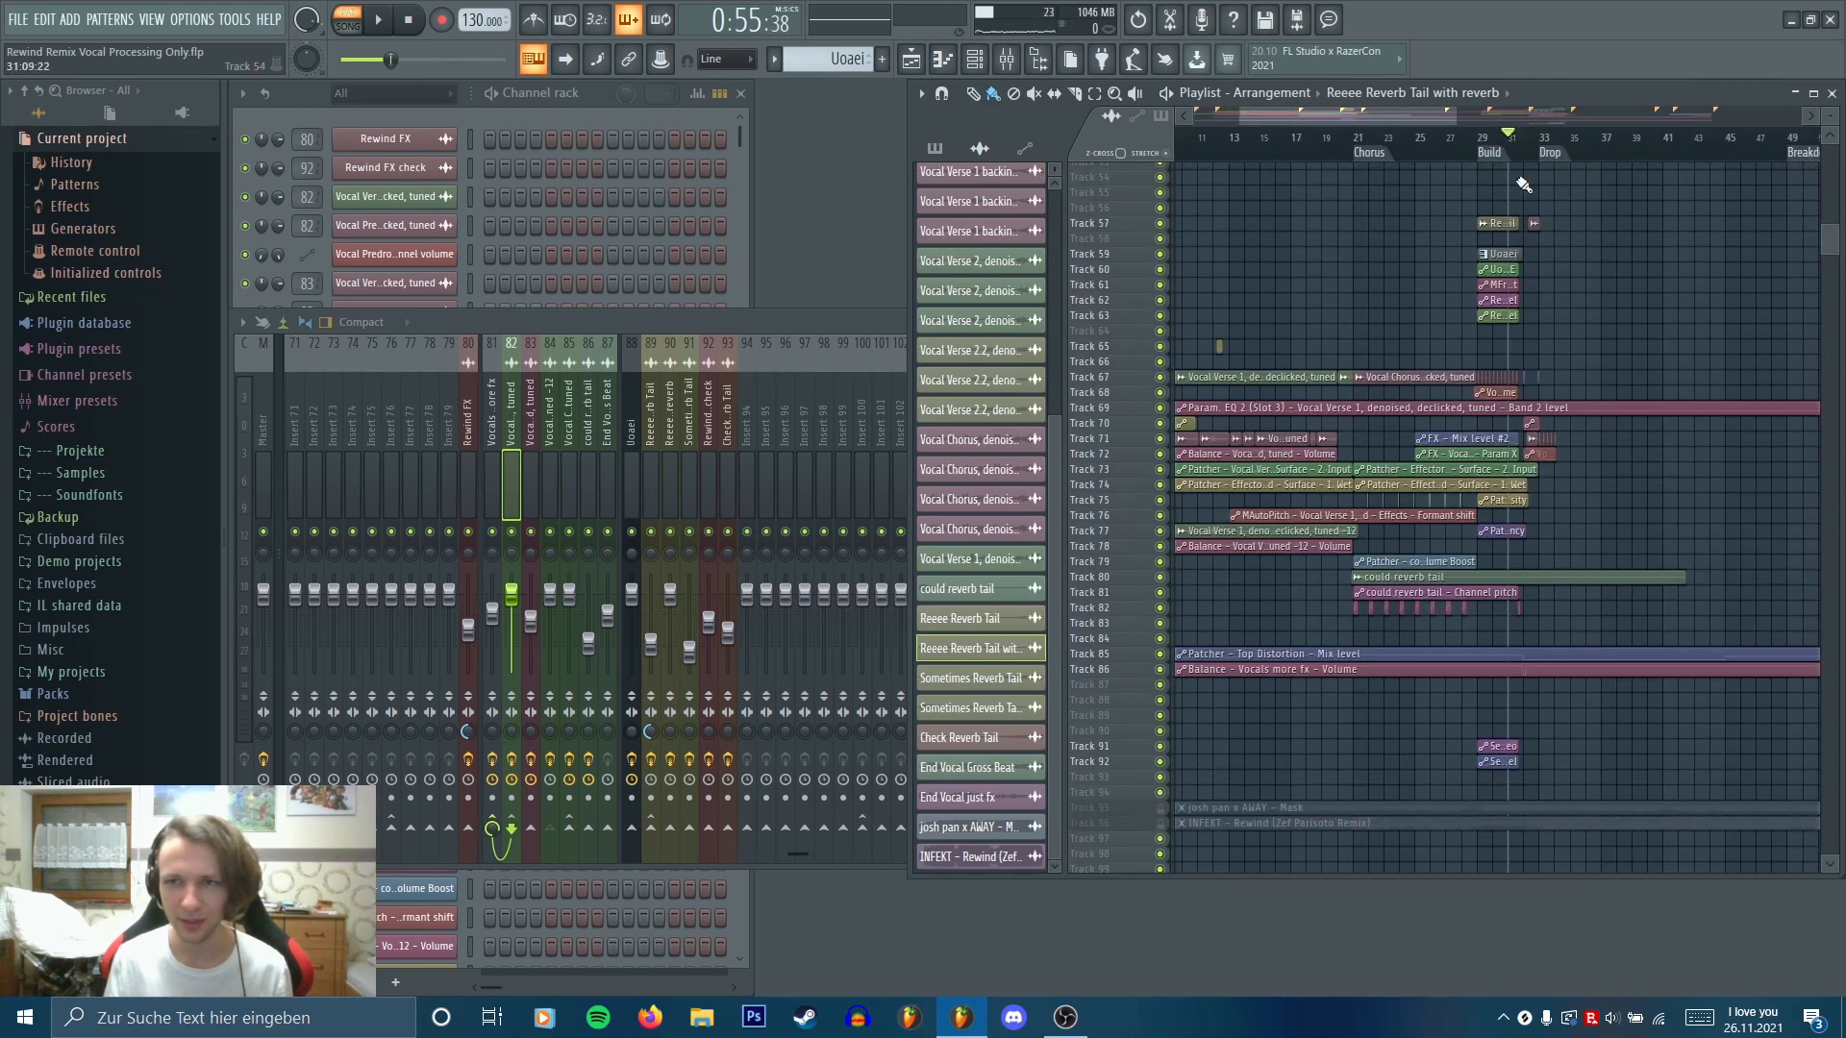
pyautogui.moveTo(1523, 208); pyautogui.dragTo(1302, 443)
pyautogui.press('space')
pyautogui.rightClick(651, 532)
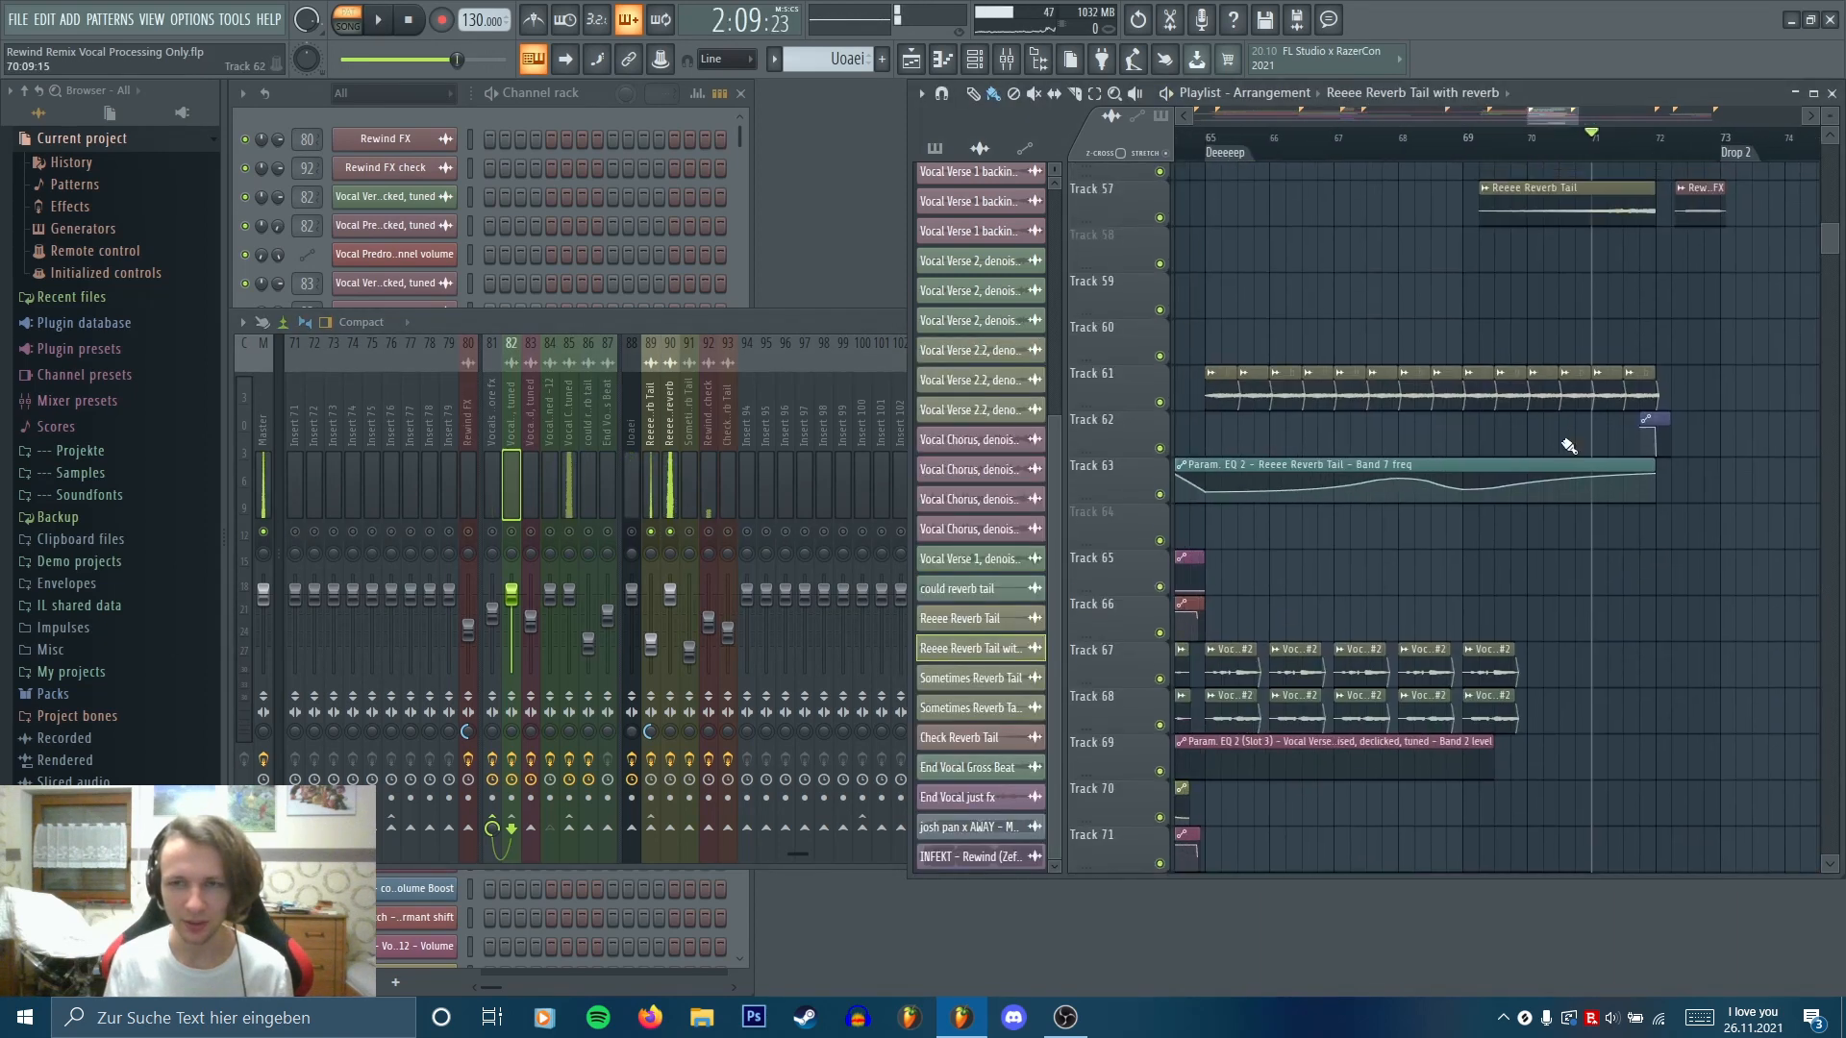
# Place the playhead at the Deeeeep marker and inspect the channel settings of the first Track 61 reverb clip
pyautogui.scroll(-3, 1566, 442)
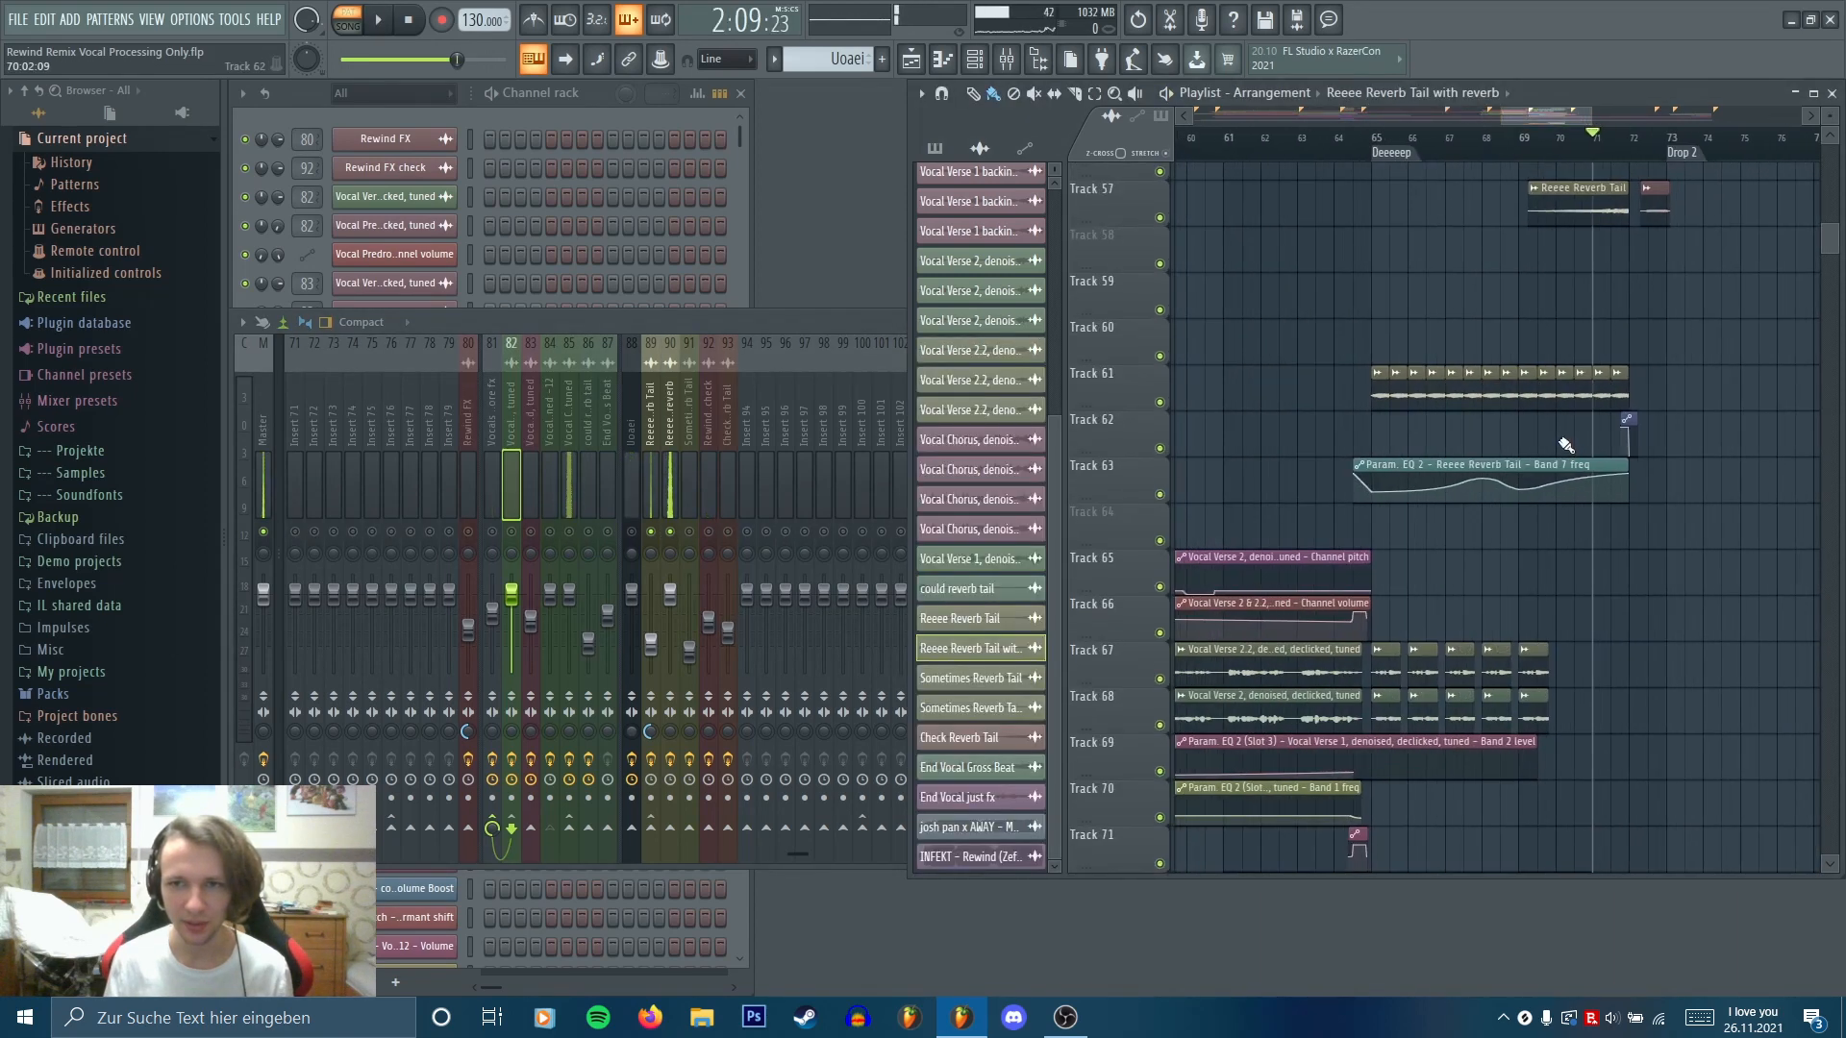
pyautogui.click(1369, 135)
pyautogui.scroll(5, 1384, 317)
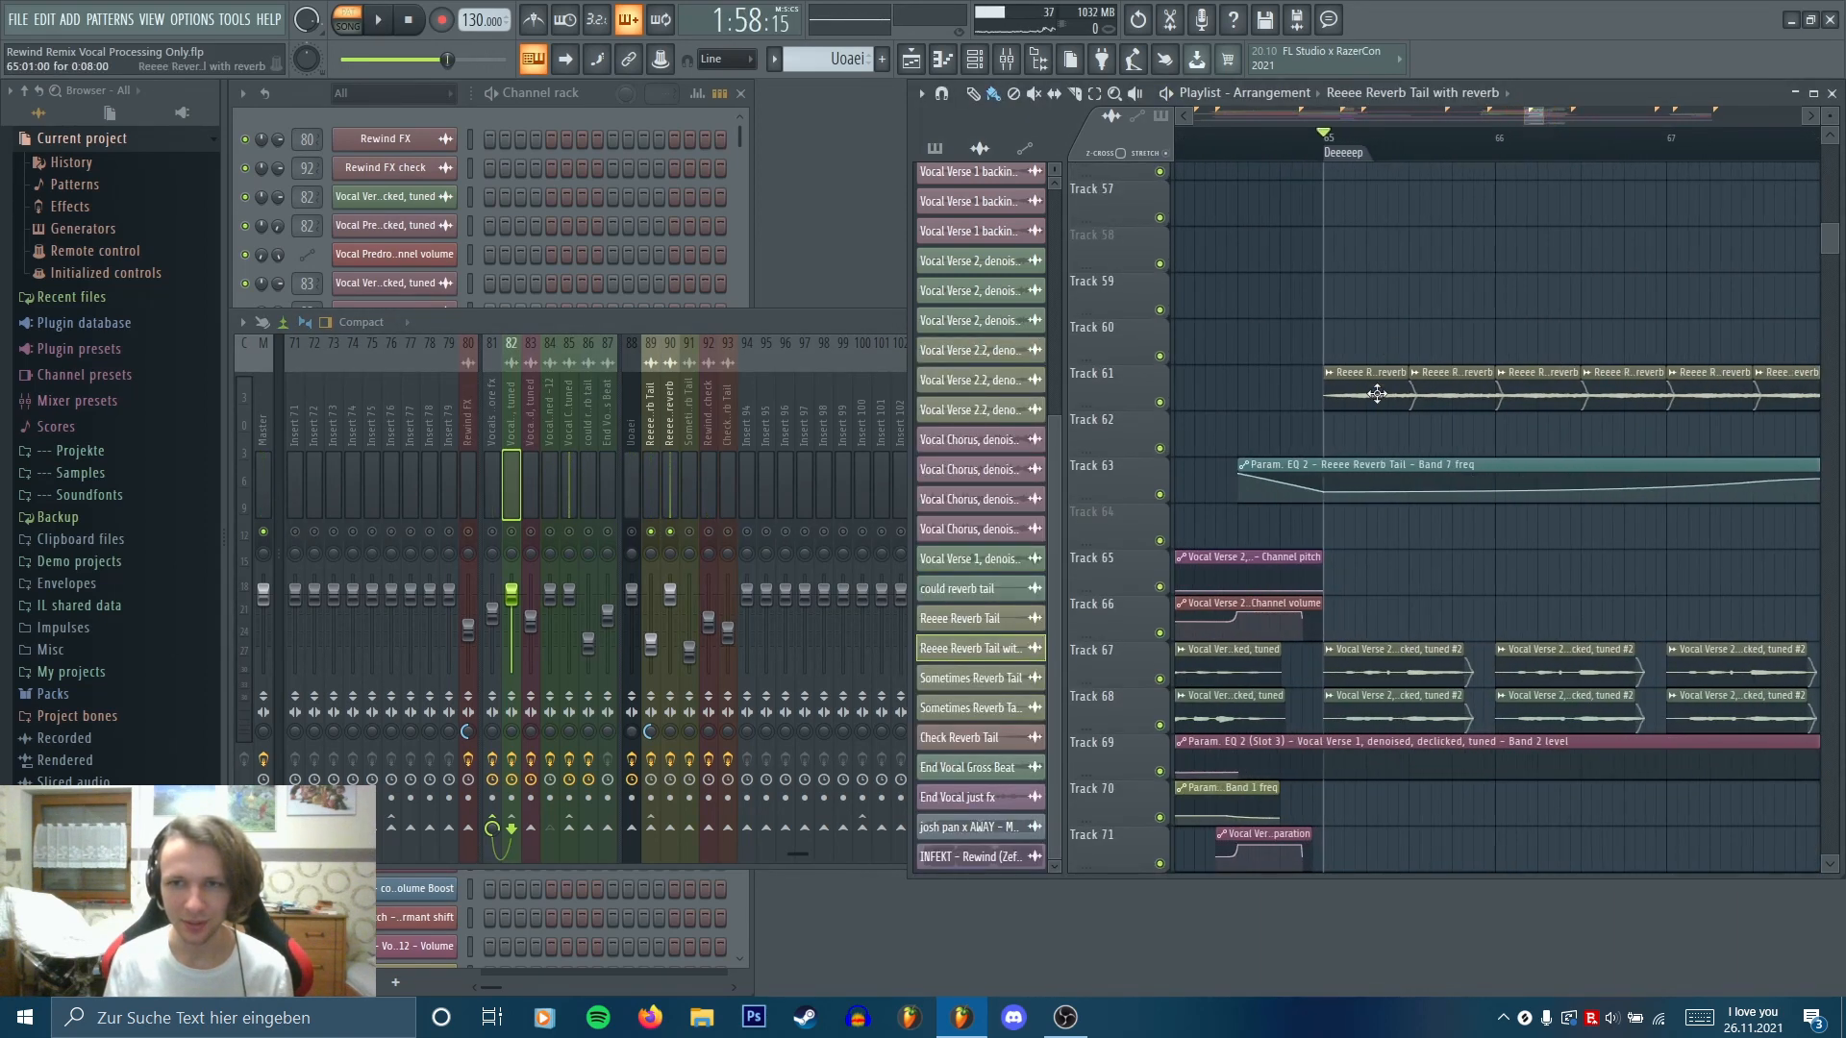
pyautogui.doubleClick(1376, 394)
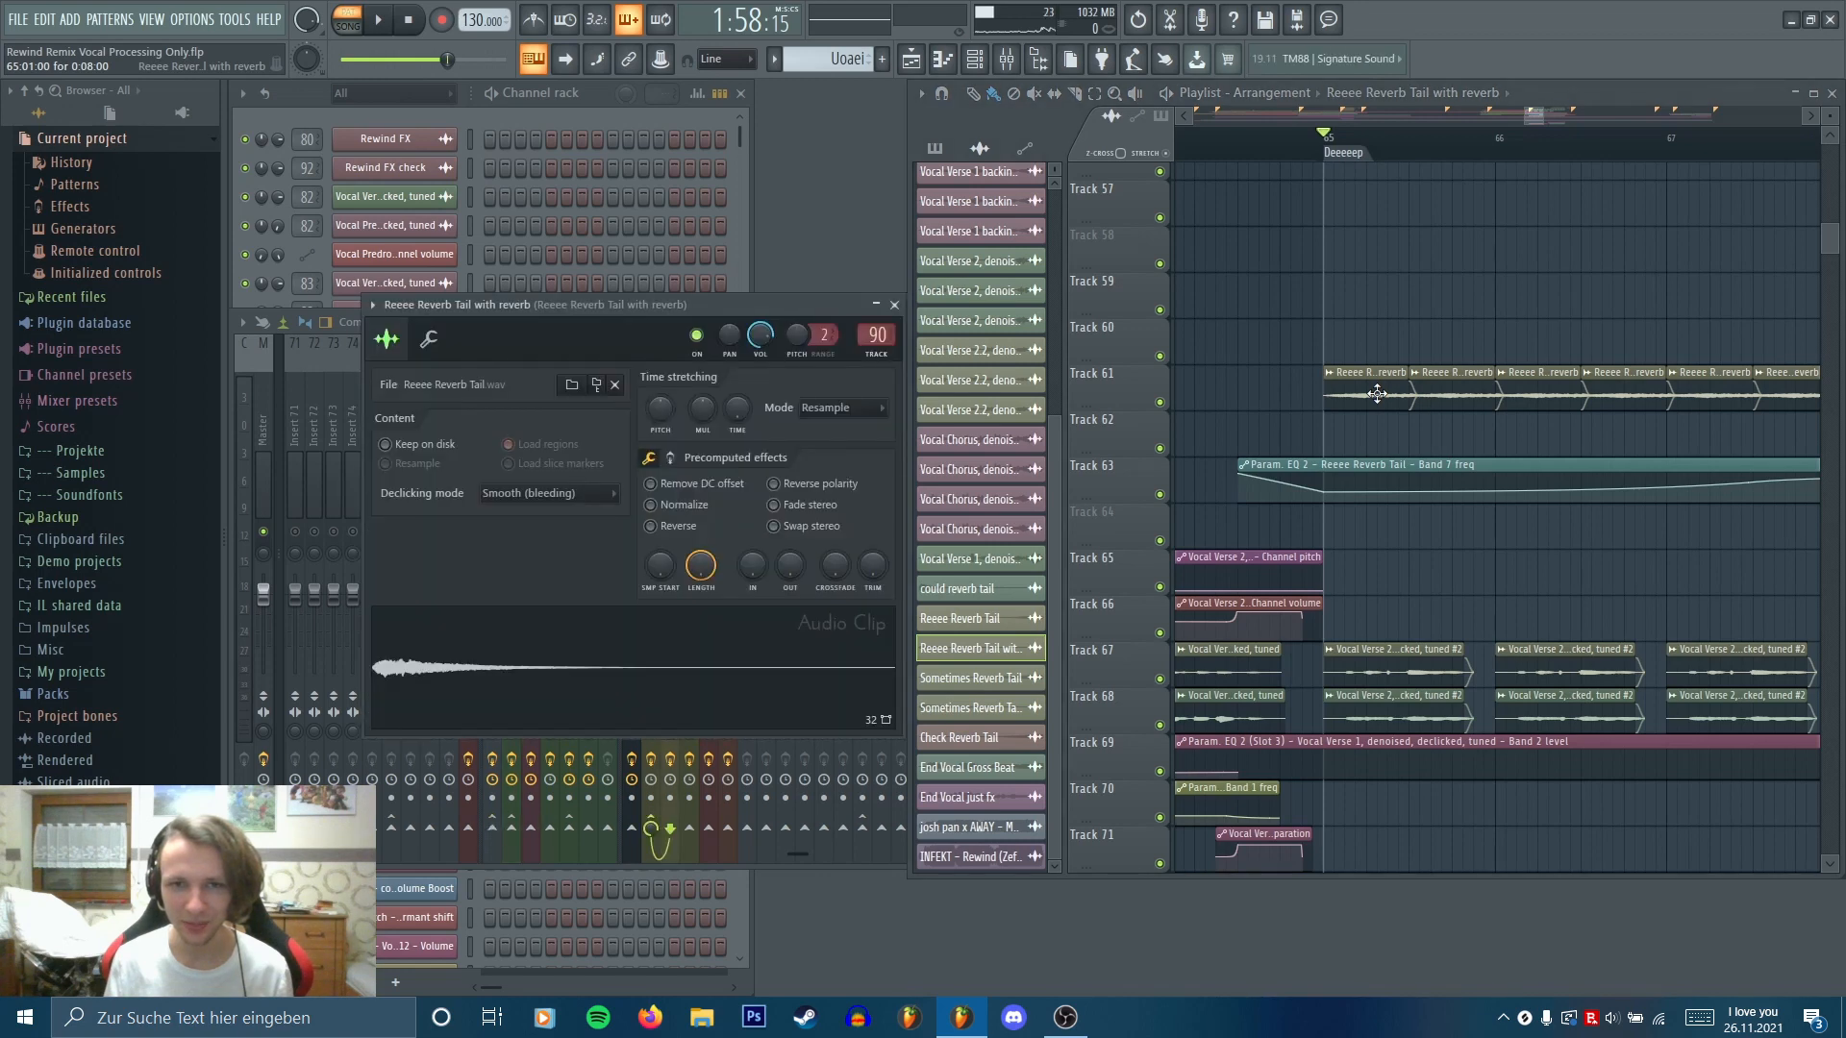
pyautogui.click(901, 307)
# Examine the effect slots of mixer inserts 90 and 89 and the Band 7 frequency automation on Track 63
pyautogui.click(674, 444)
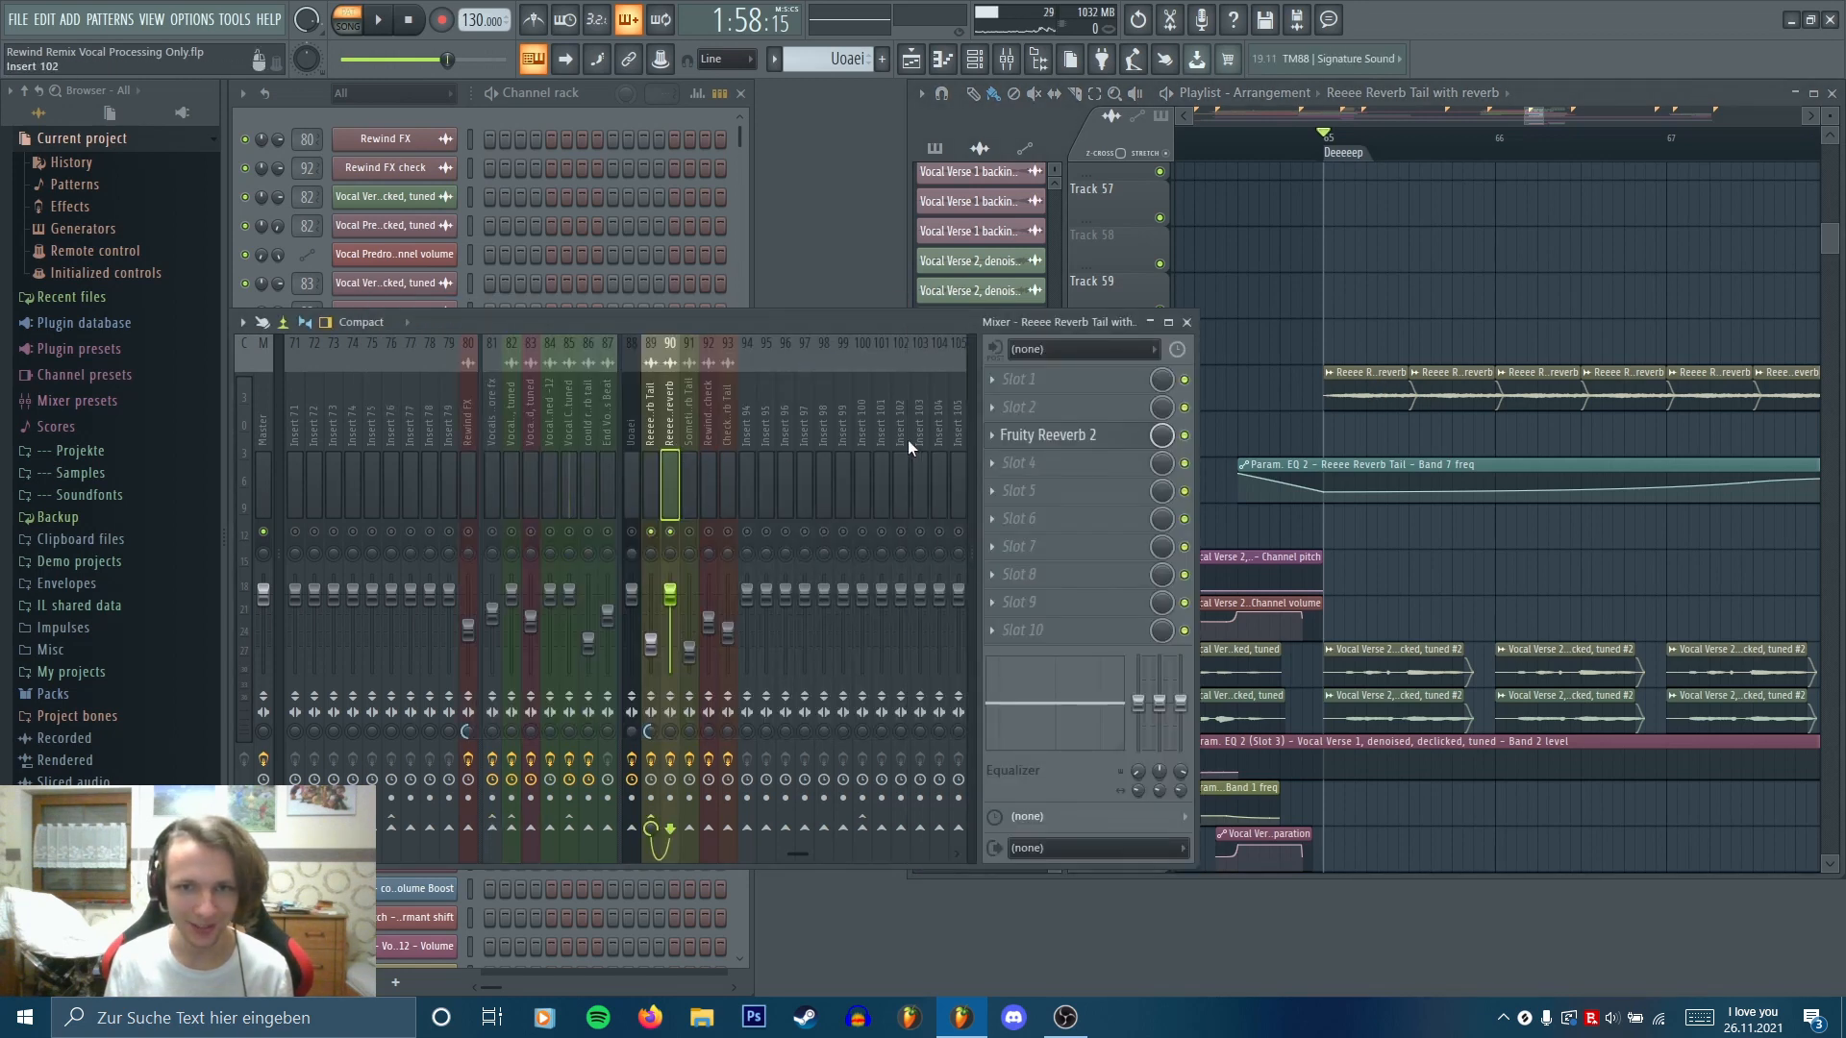
pyautogui.click(650, 441)
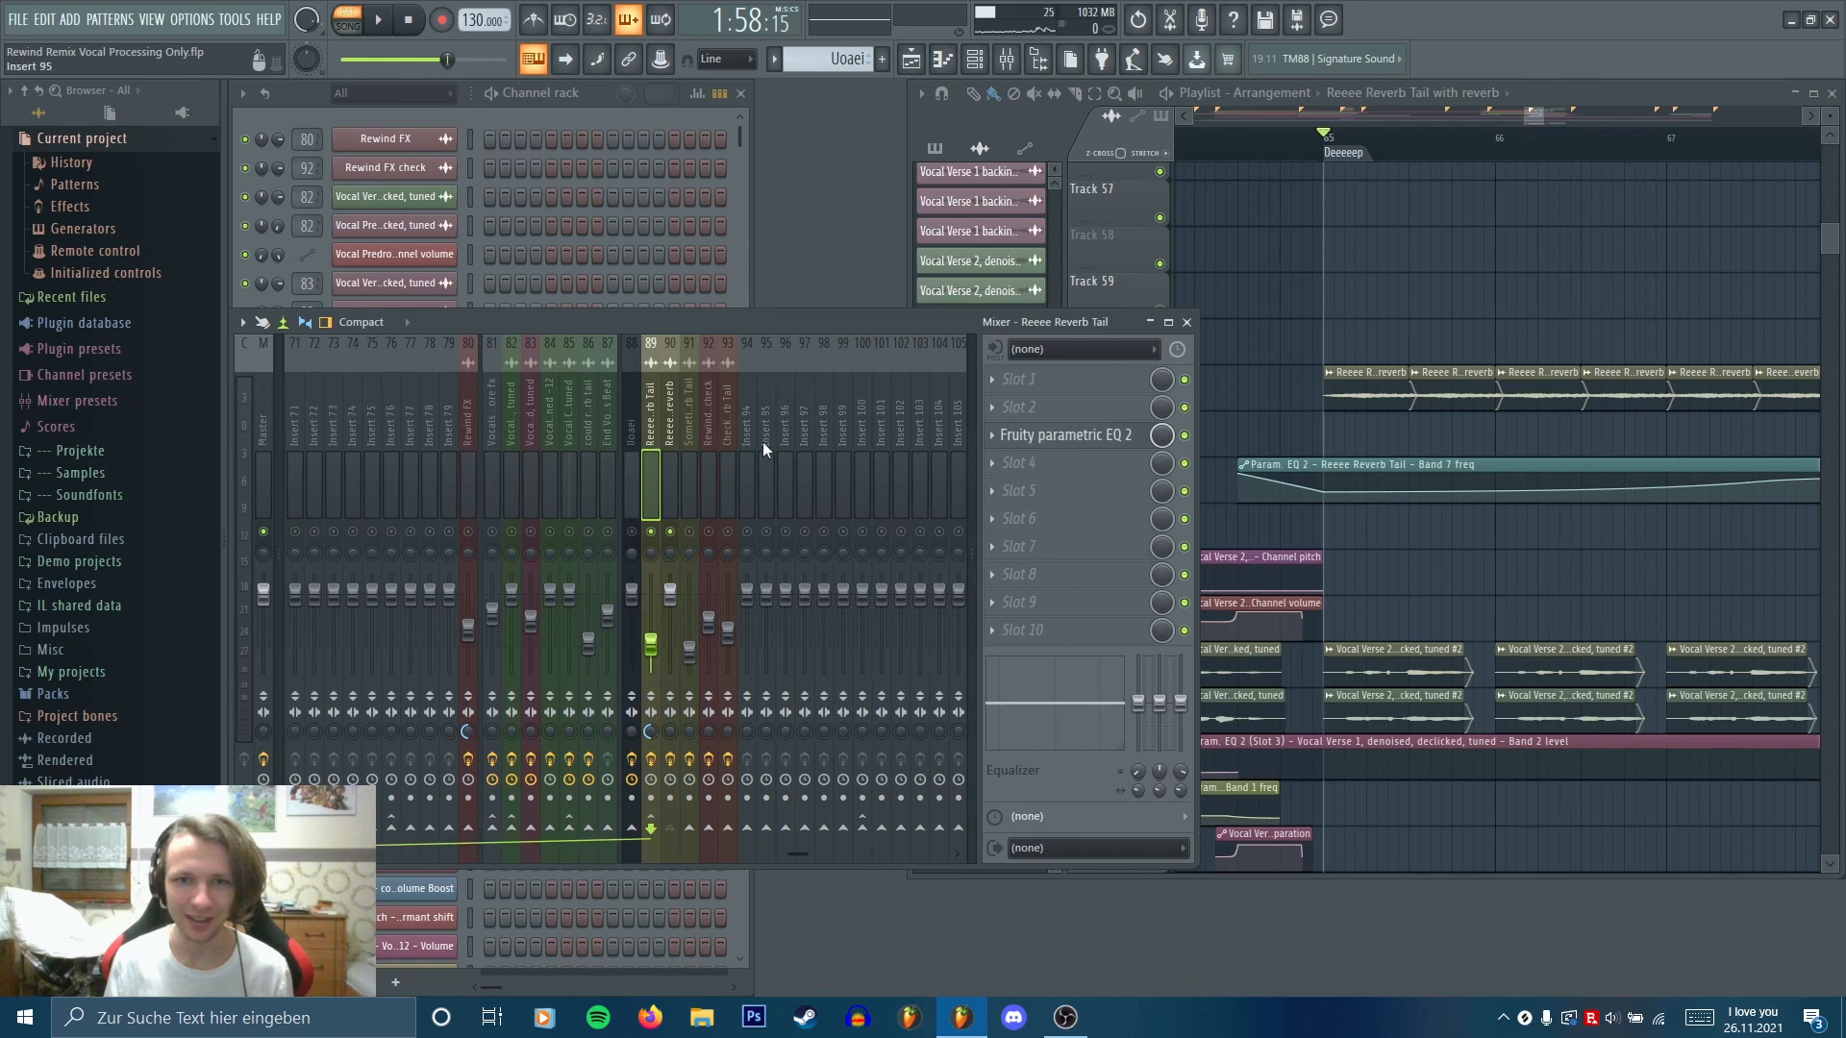
pyautogui.rightClick(1365, 521)
pyautogui.scroll(-4, 1355, 519)
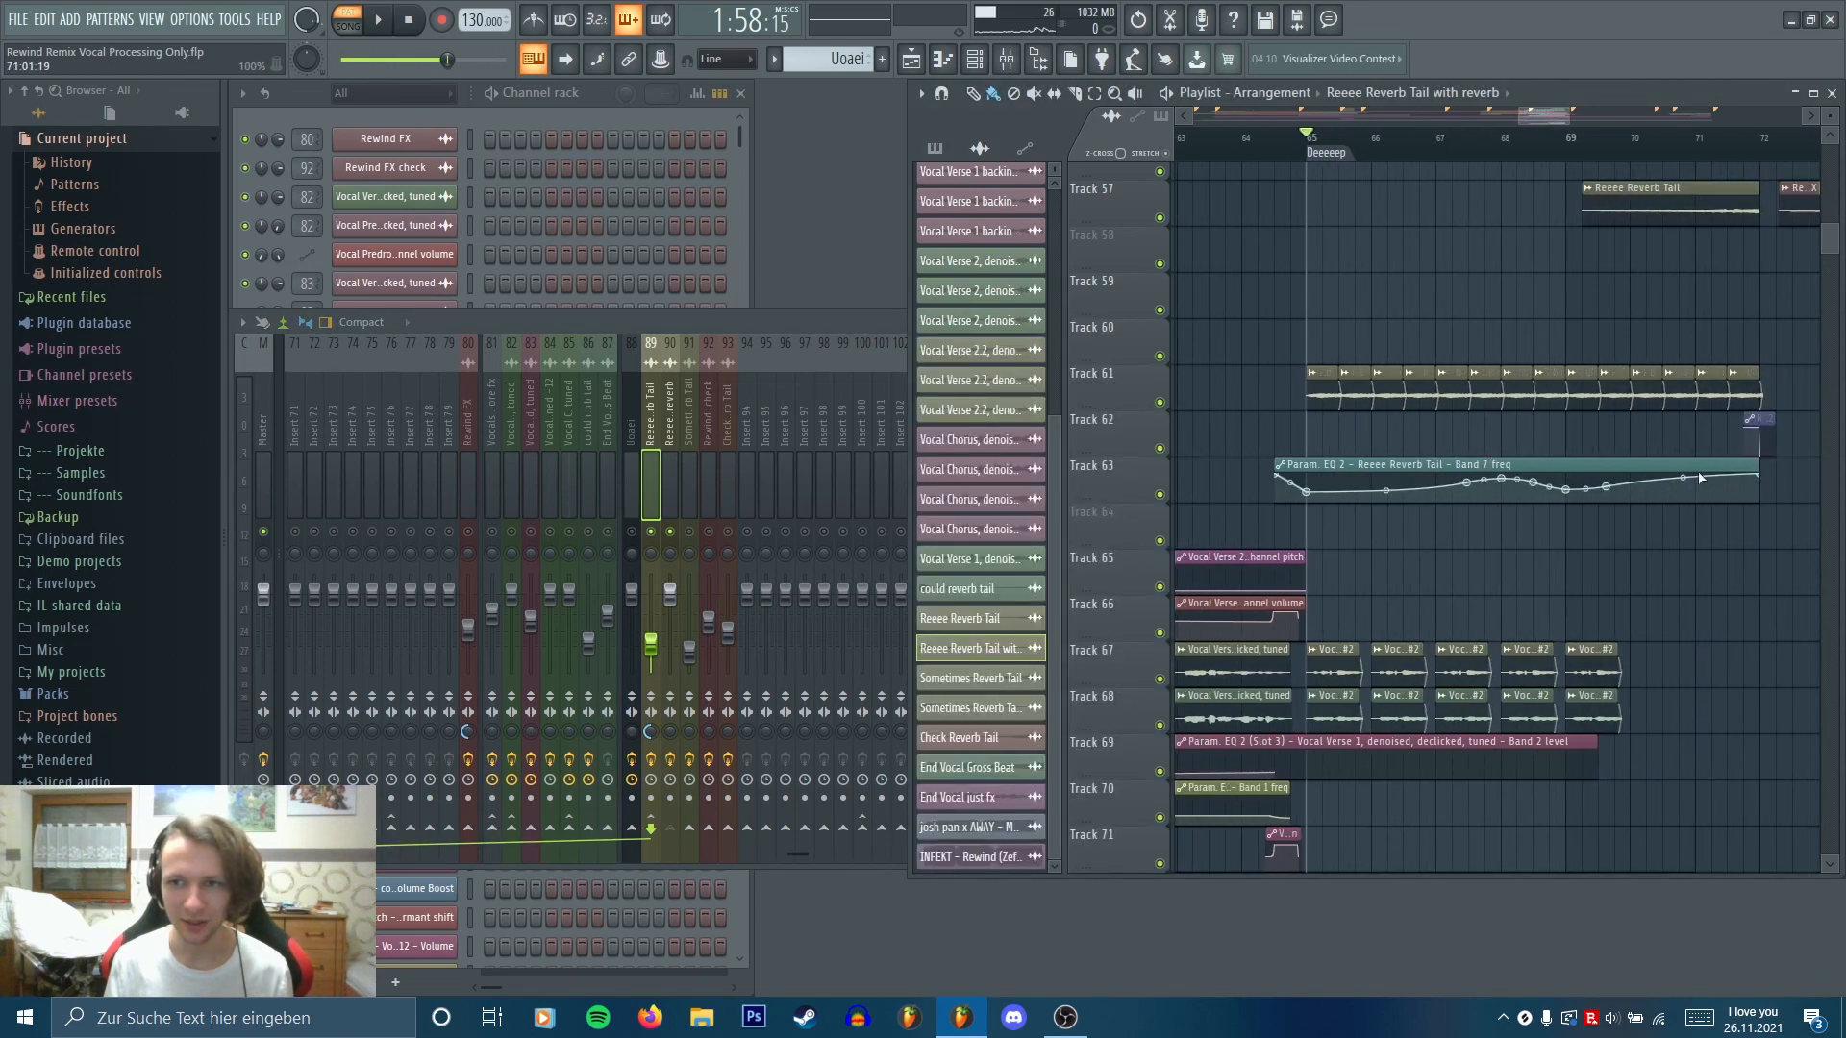
# Play the arrangement from the Deeeeep marker through bar 71 to hear the soloed reverb clips with their Band 7 frequency automation
pyautogui.press('space')
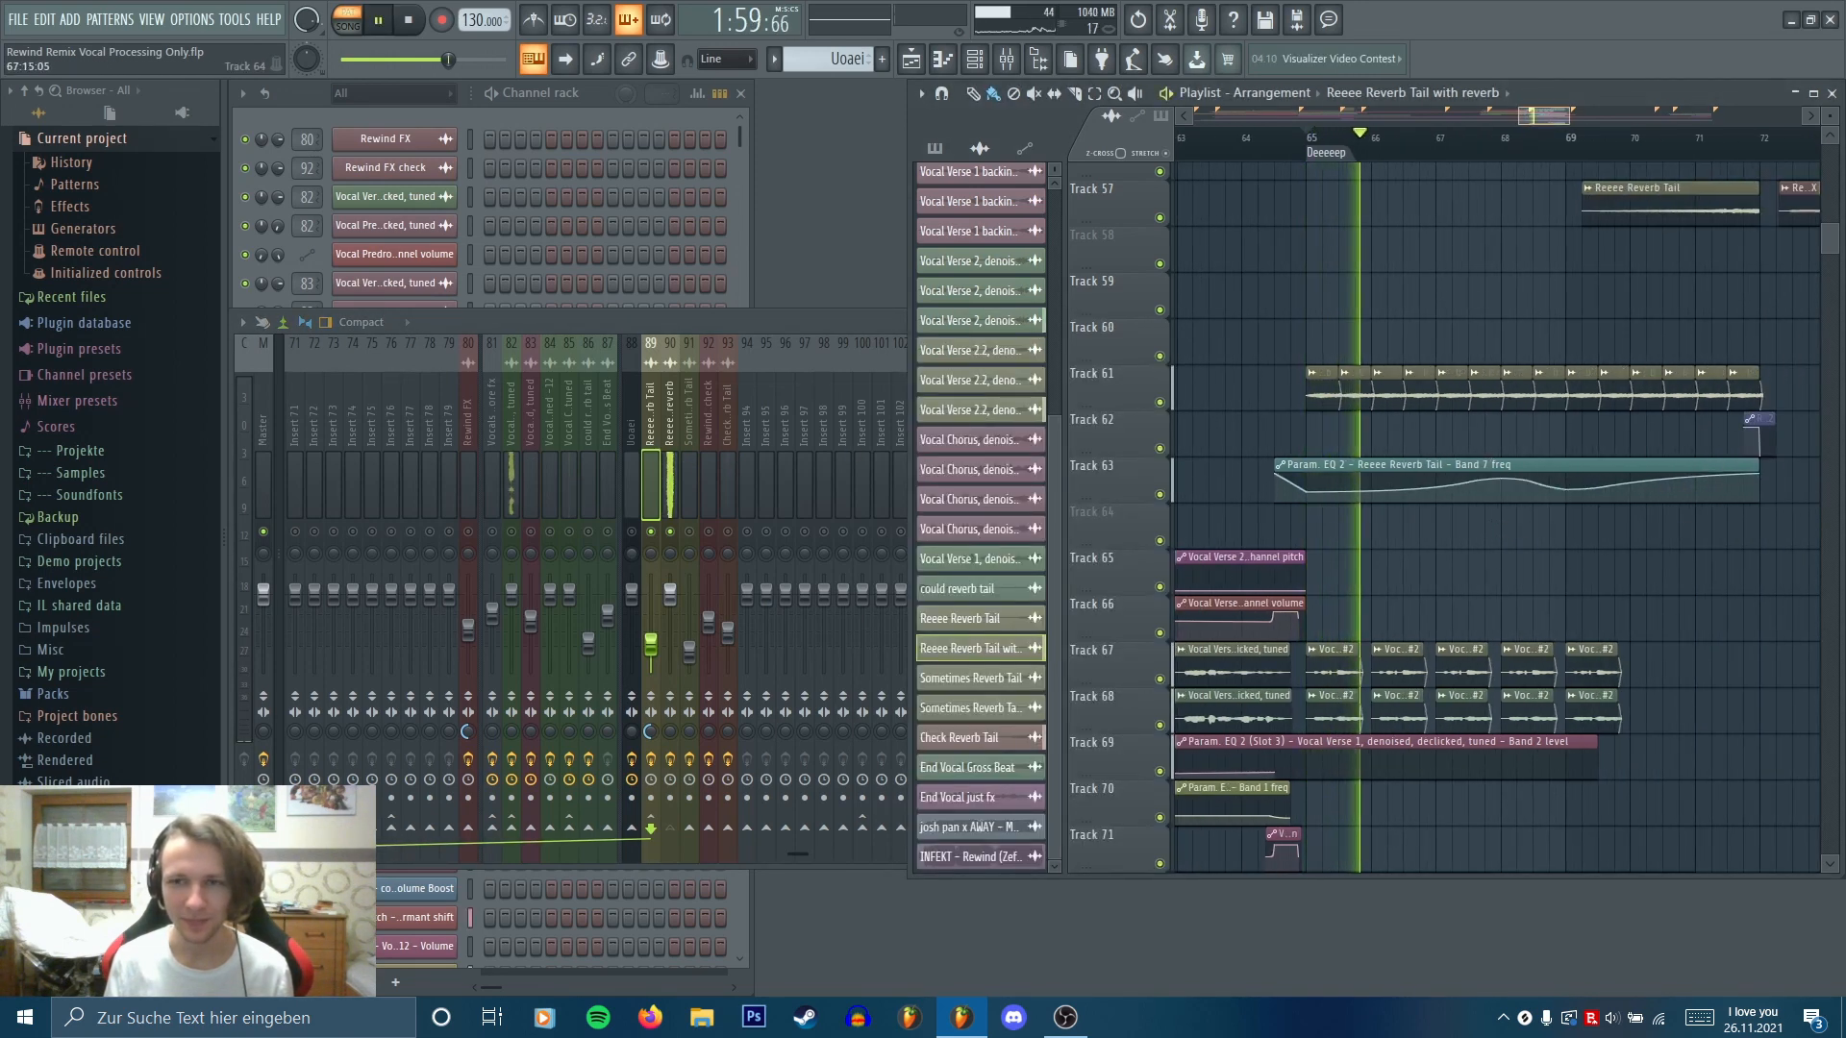
pyautogui.scroll(-1, 1498, 527)
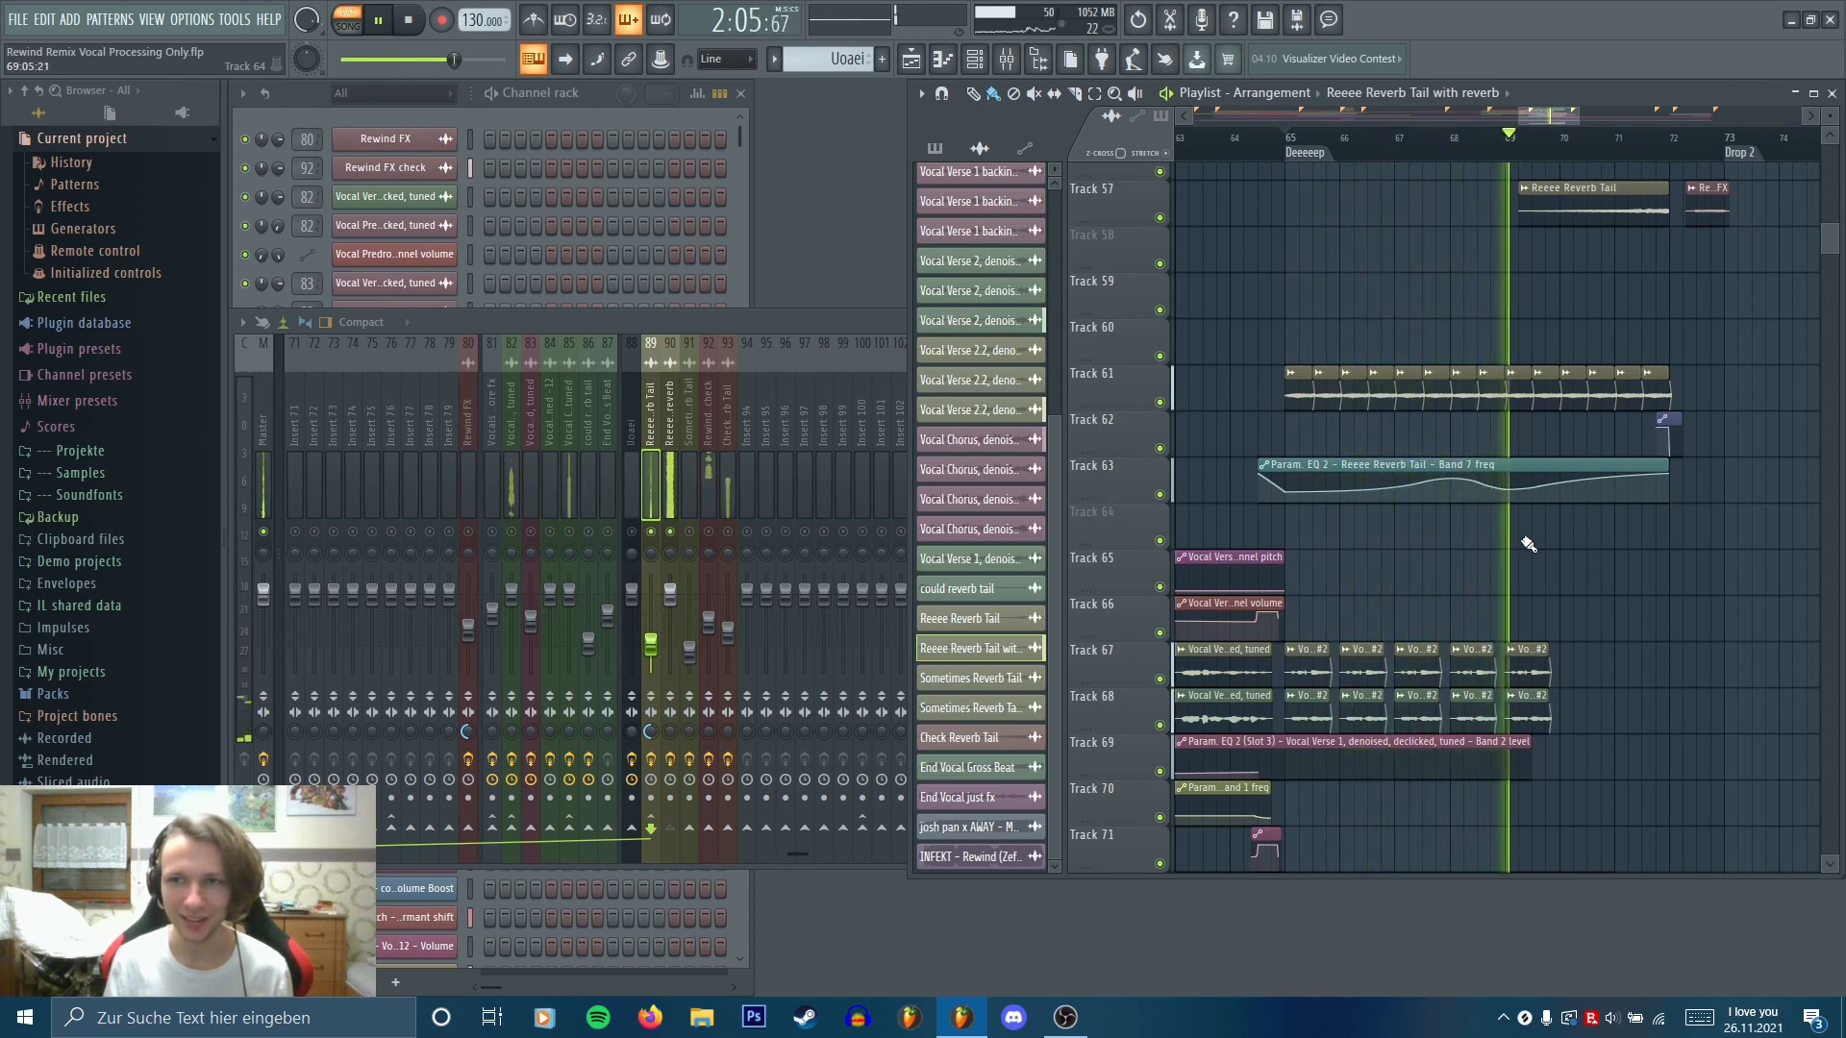
pyautogui.scroll(-2, 1517, 542)
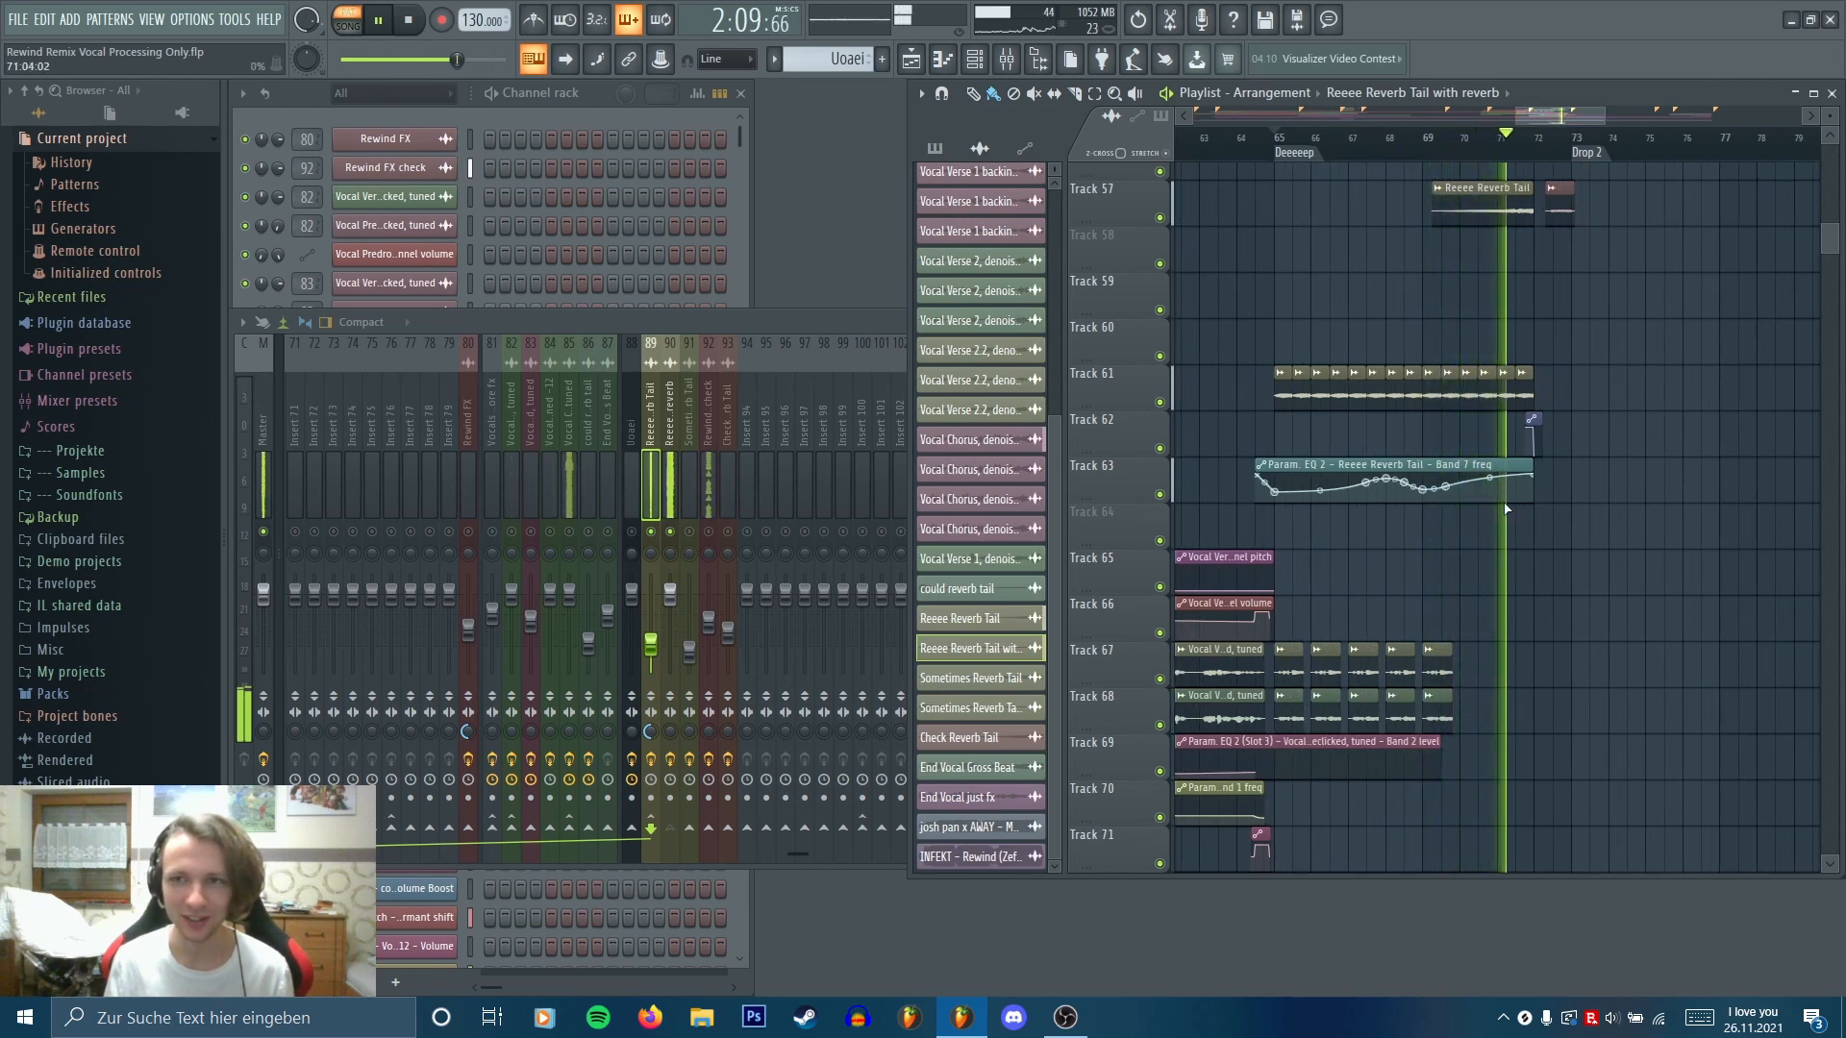
pyautogui.press('space')
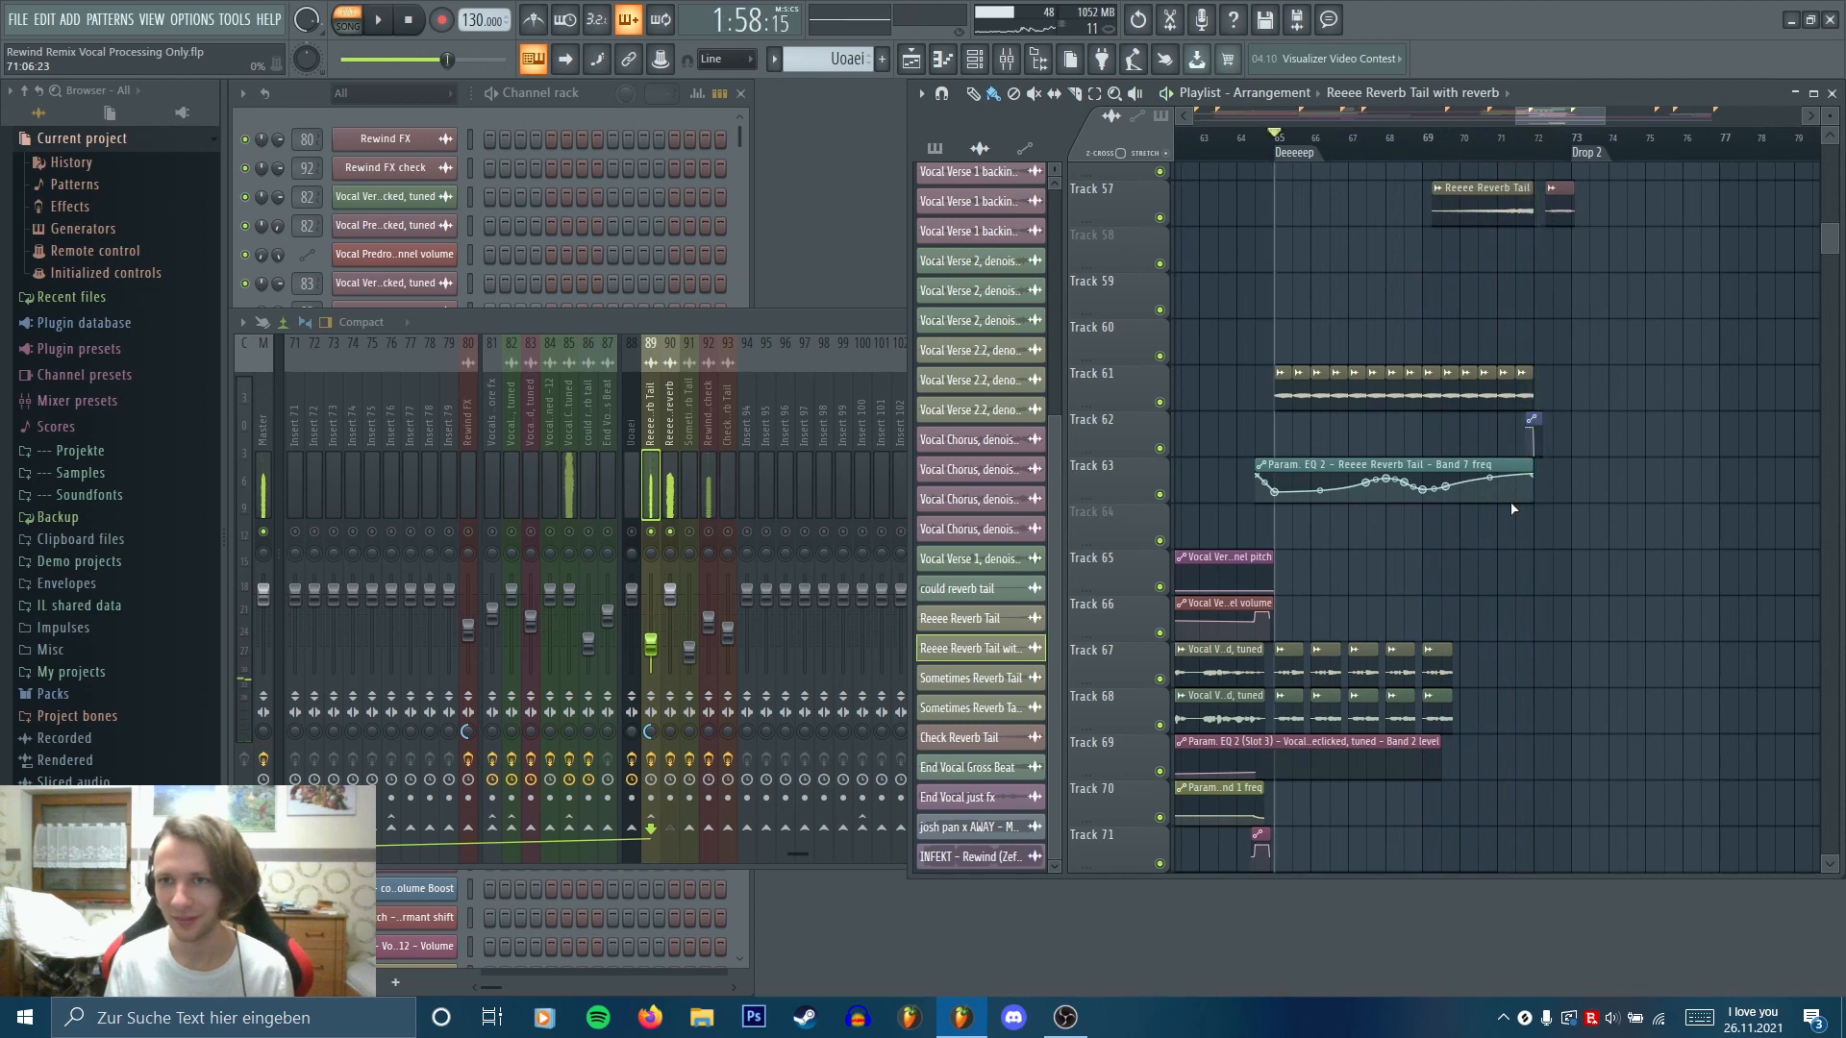
# Solo mixer inserts 92 and 93, listen to the check clips on Tracks 101 to 106 from bar 68, and restore all mixer tracks
pyautogui.scroll(-10, 1511, 538)
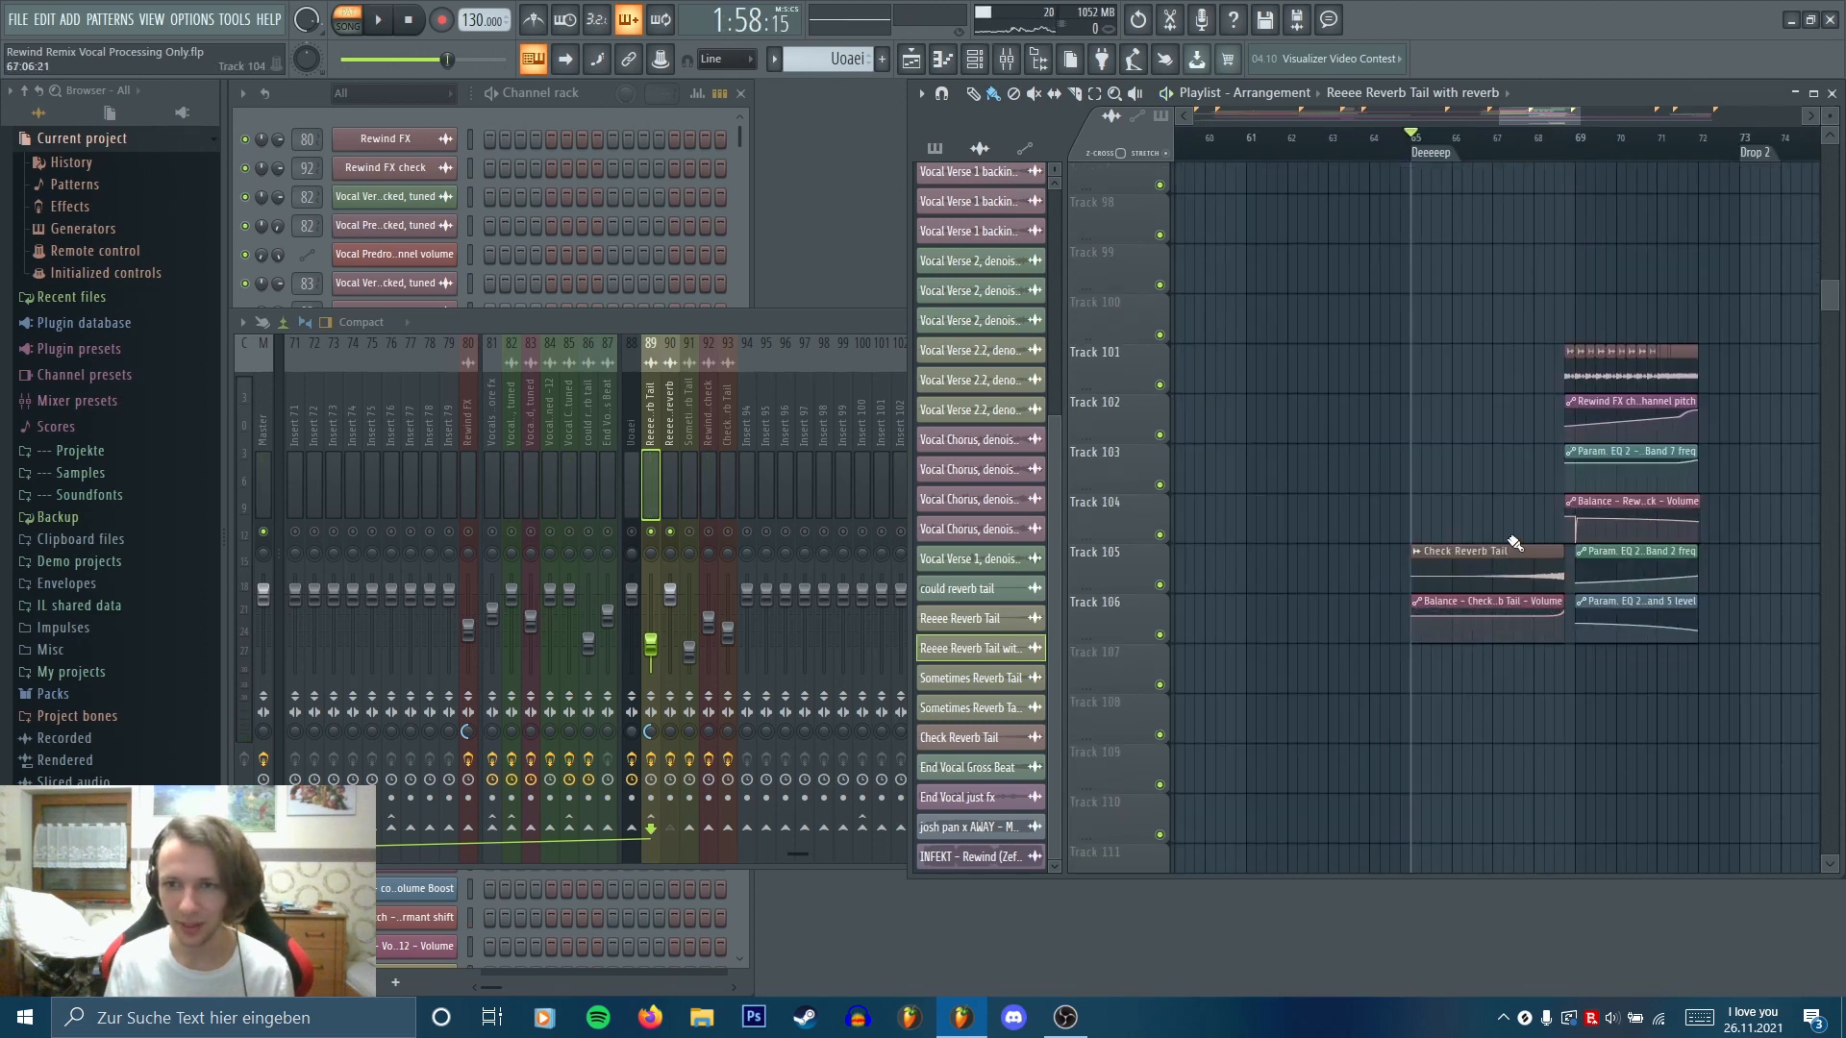
pyautogui.rightClick(709, 533)
pyautogui.click(728, 533)
pyautogui.rightClick(1382, 446)
pyautogui.click(1534, 153)
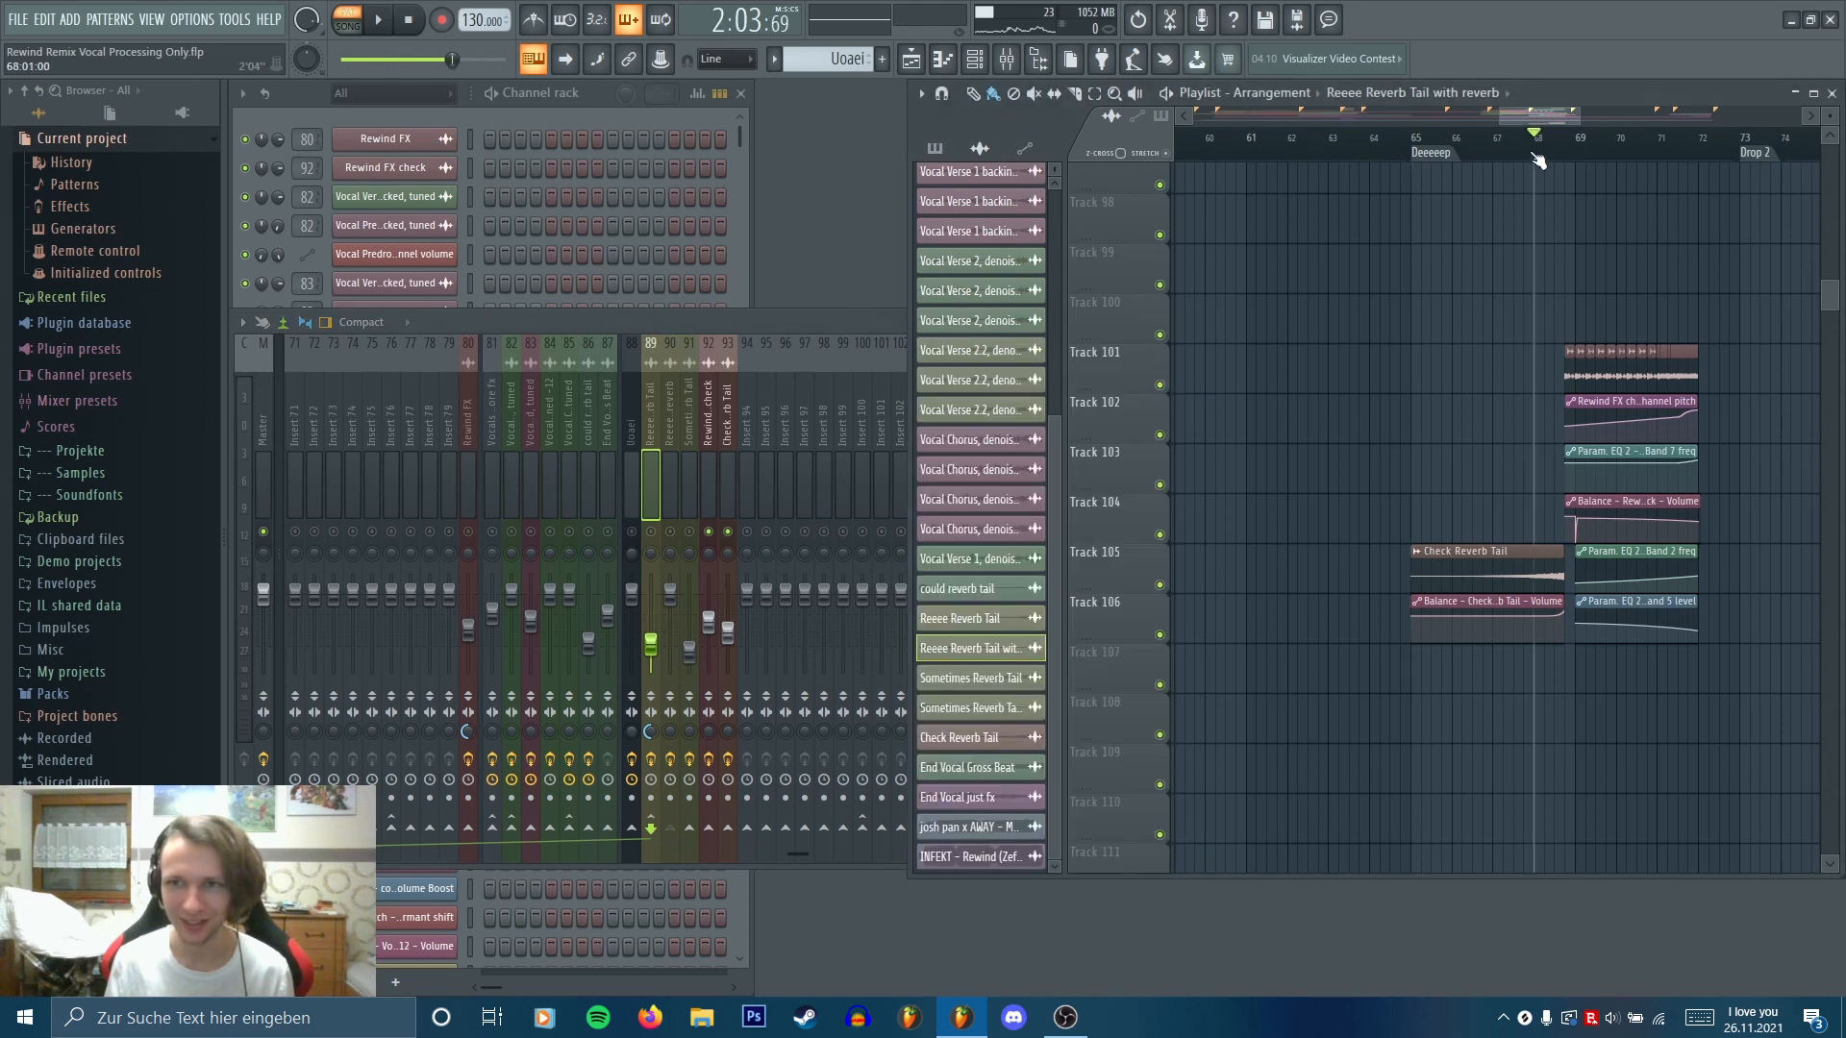
pyautogui.press('space')
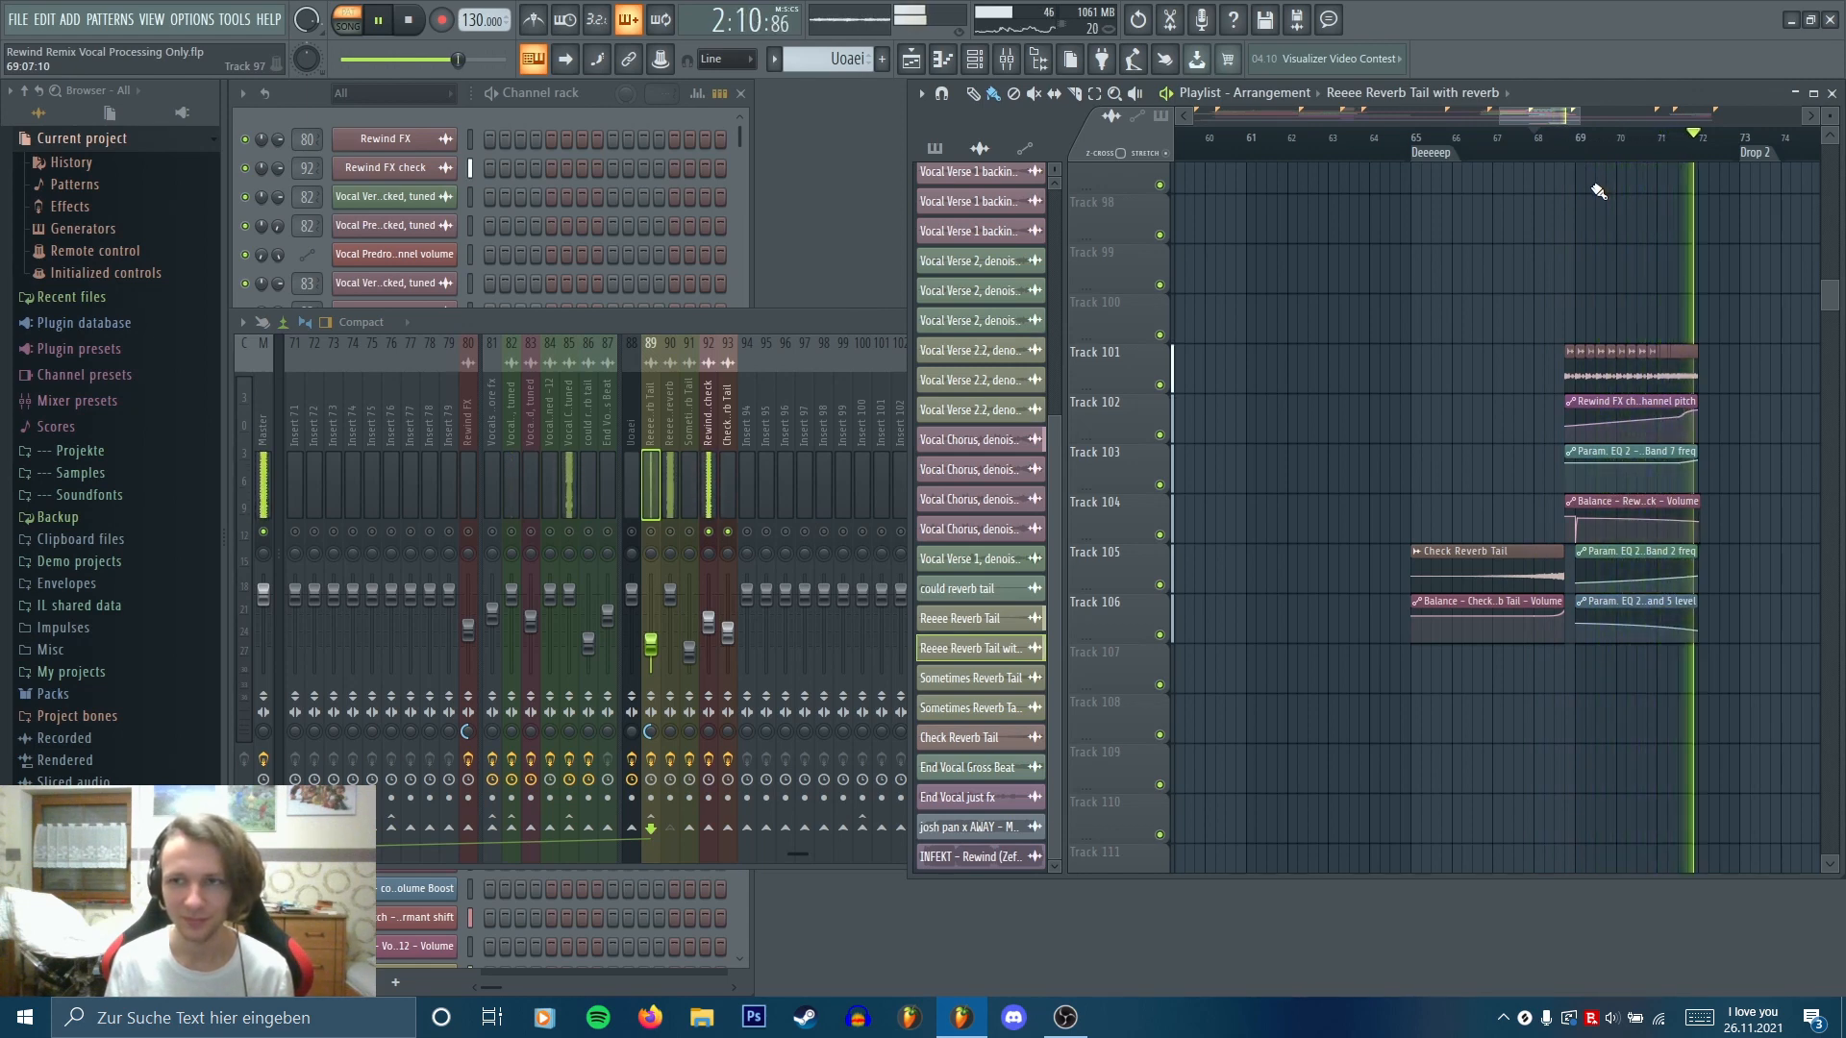
pyautogui.press('space')
pyautogui.scroll(2, 1389, 527)
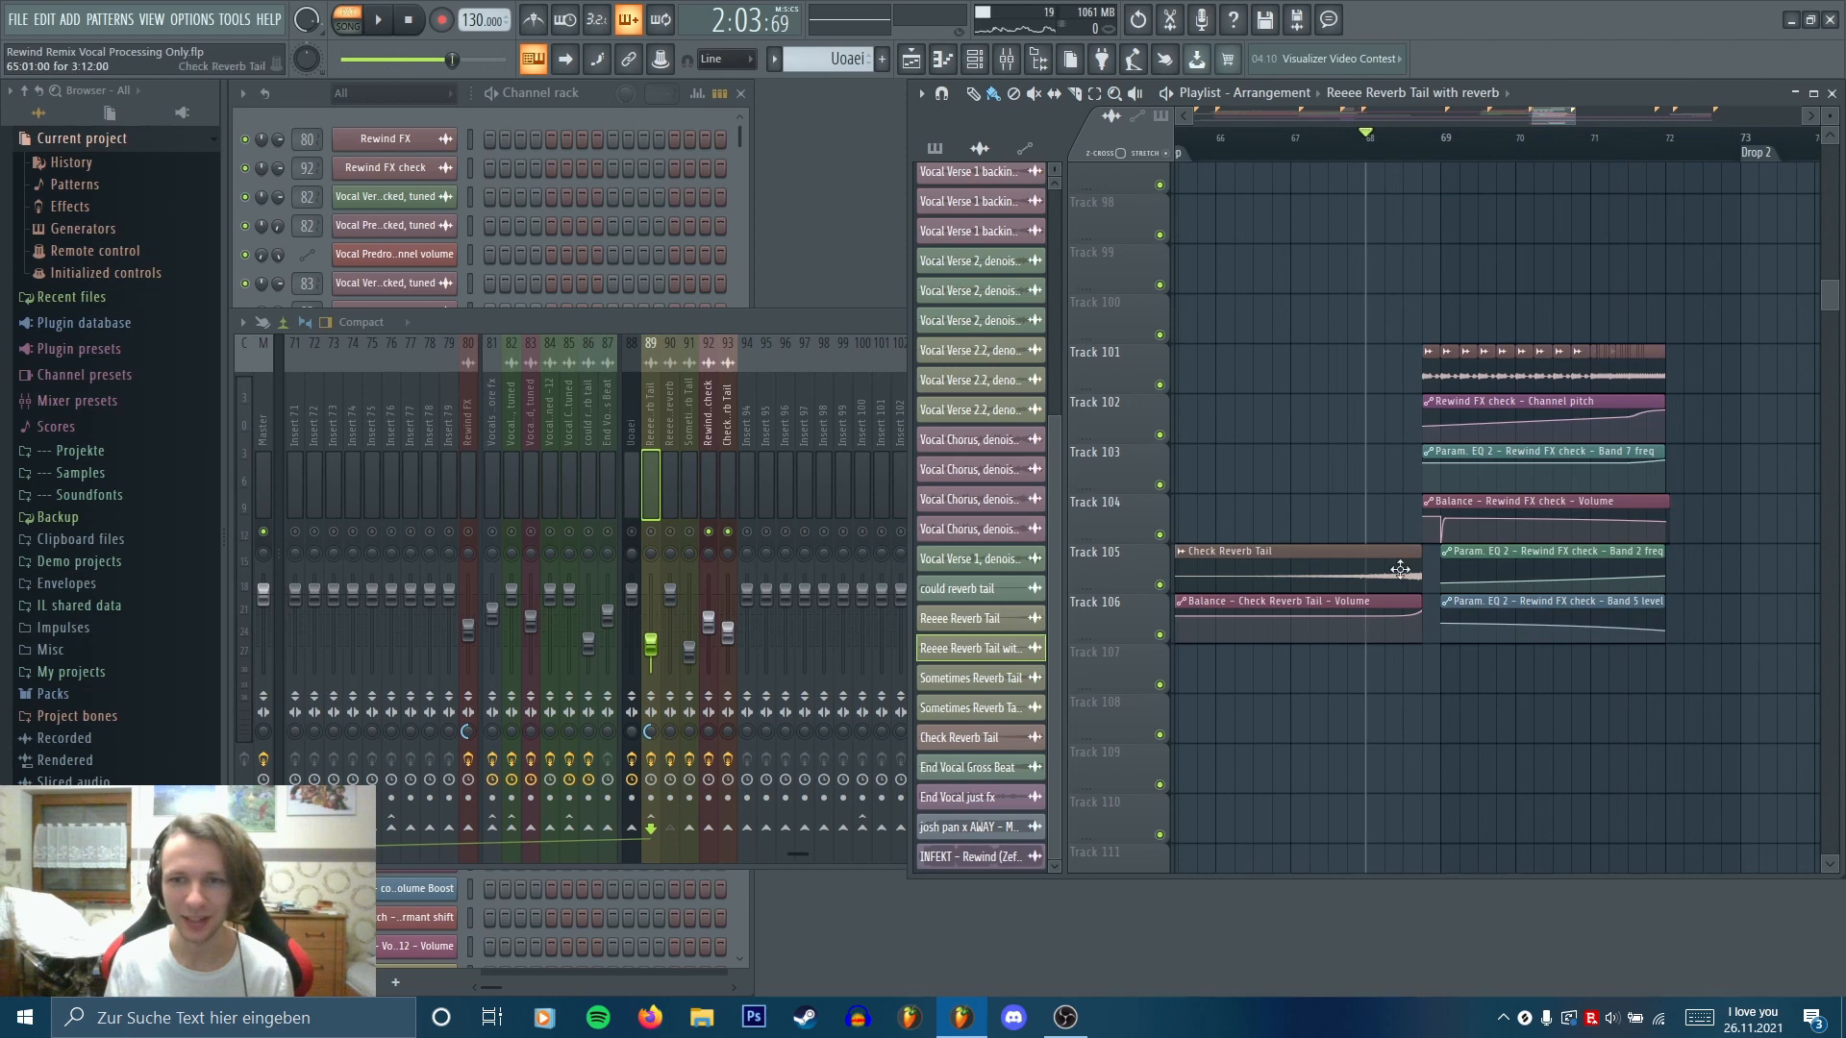
pyautogui.rightClick(727, 532)
# Solo the Vocals more fx and Vocal Verse 1 mixer tracks, inserts 81 and 82, and play the start of the Verse
pyautogui.scroll(-6, 1653, 298)
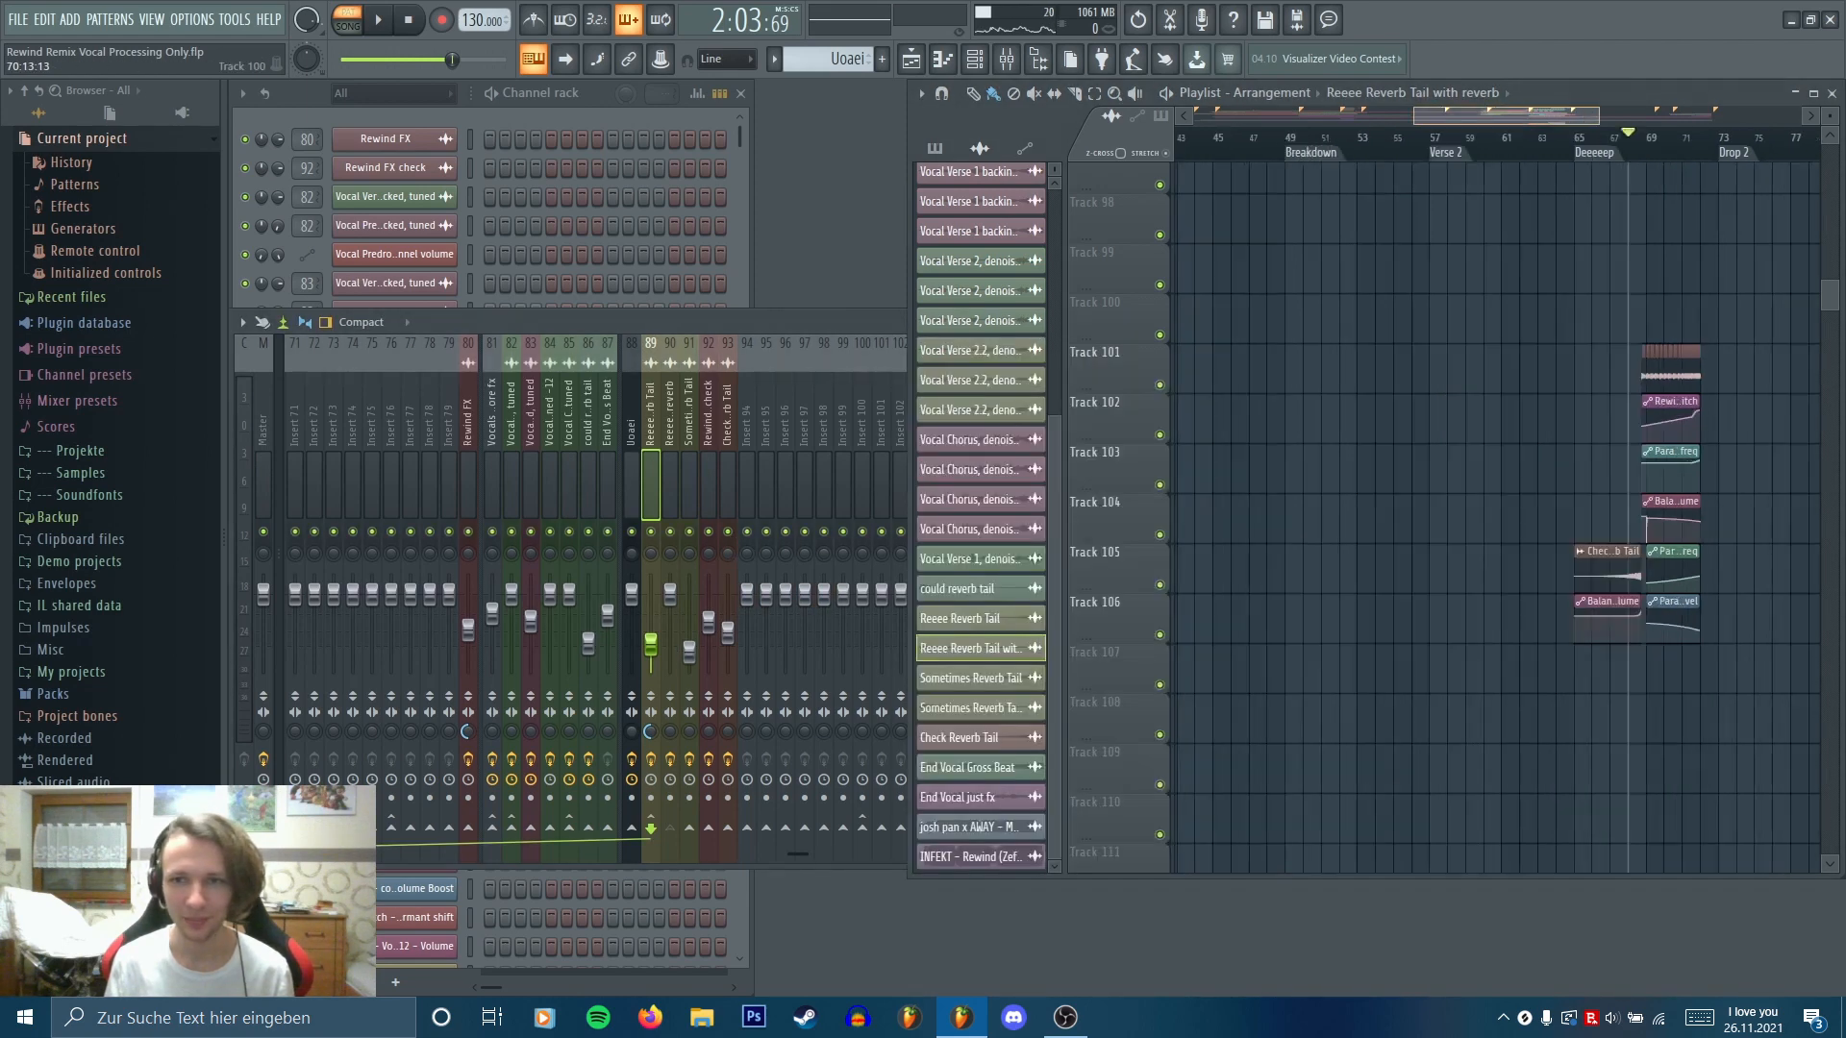
pyautogui.scroll(-4, 1635, 292)
pyautogui.scroll(5, 1541, 470)
pyautogui.scroll(8, 1451, 663)
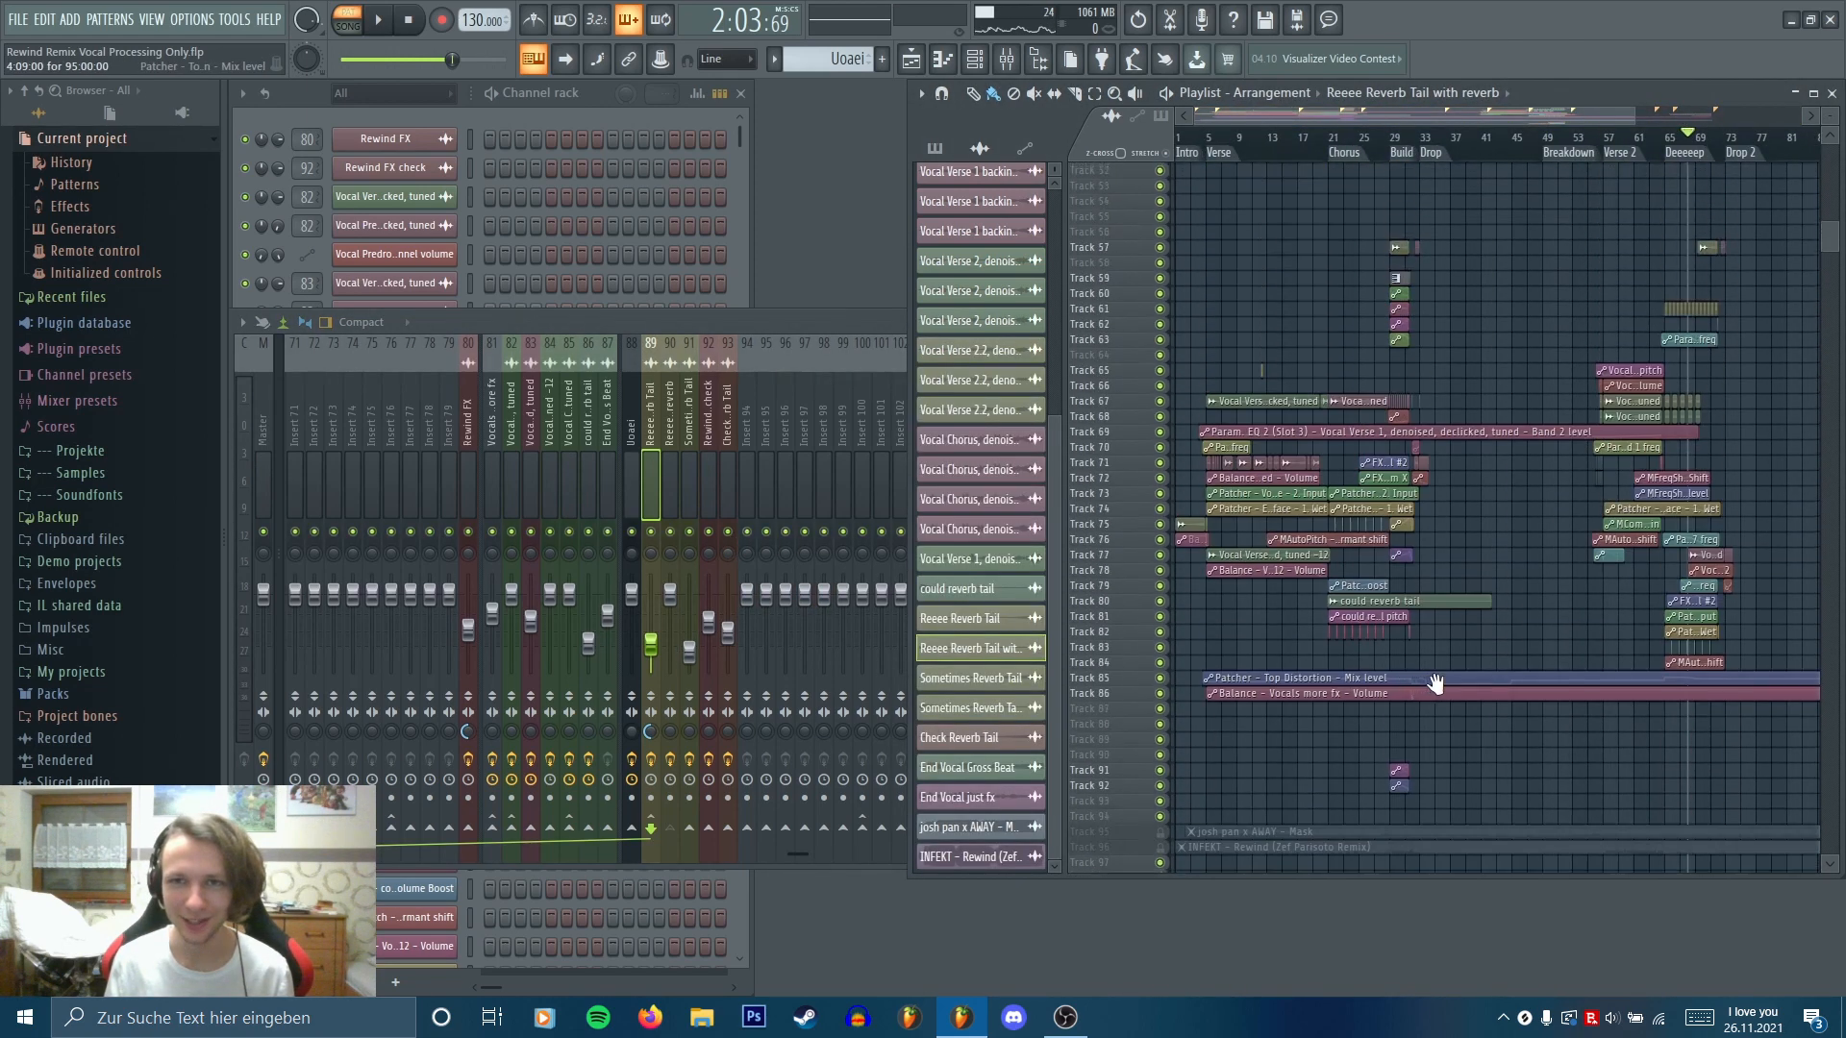
pyautogui.scroll(4, 1442, 413)
pyautogui.rightClick(494, 533)
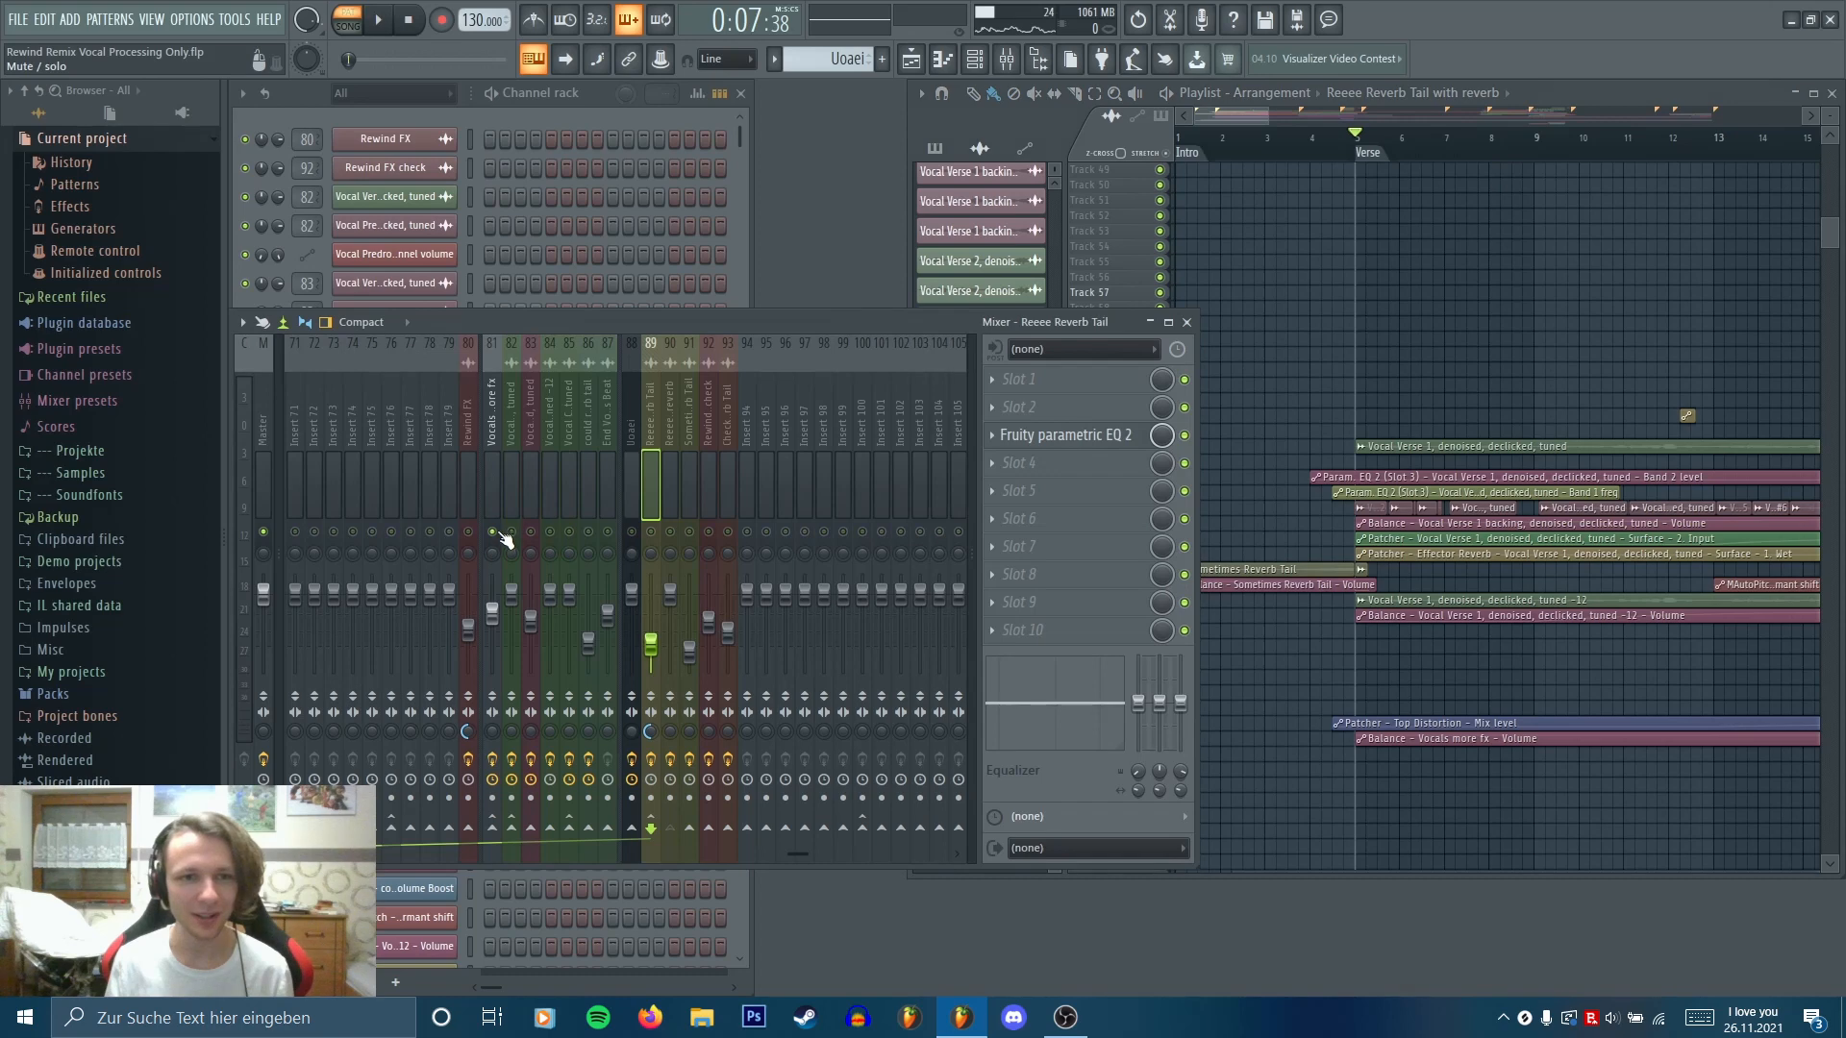
pyautogui.click(510, 533)
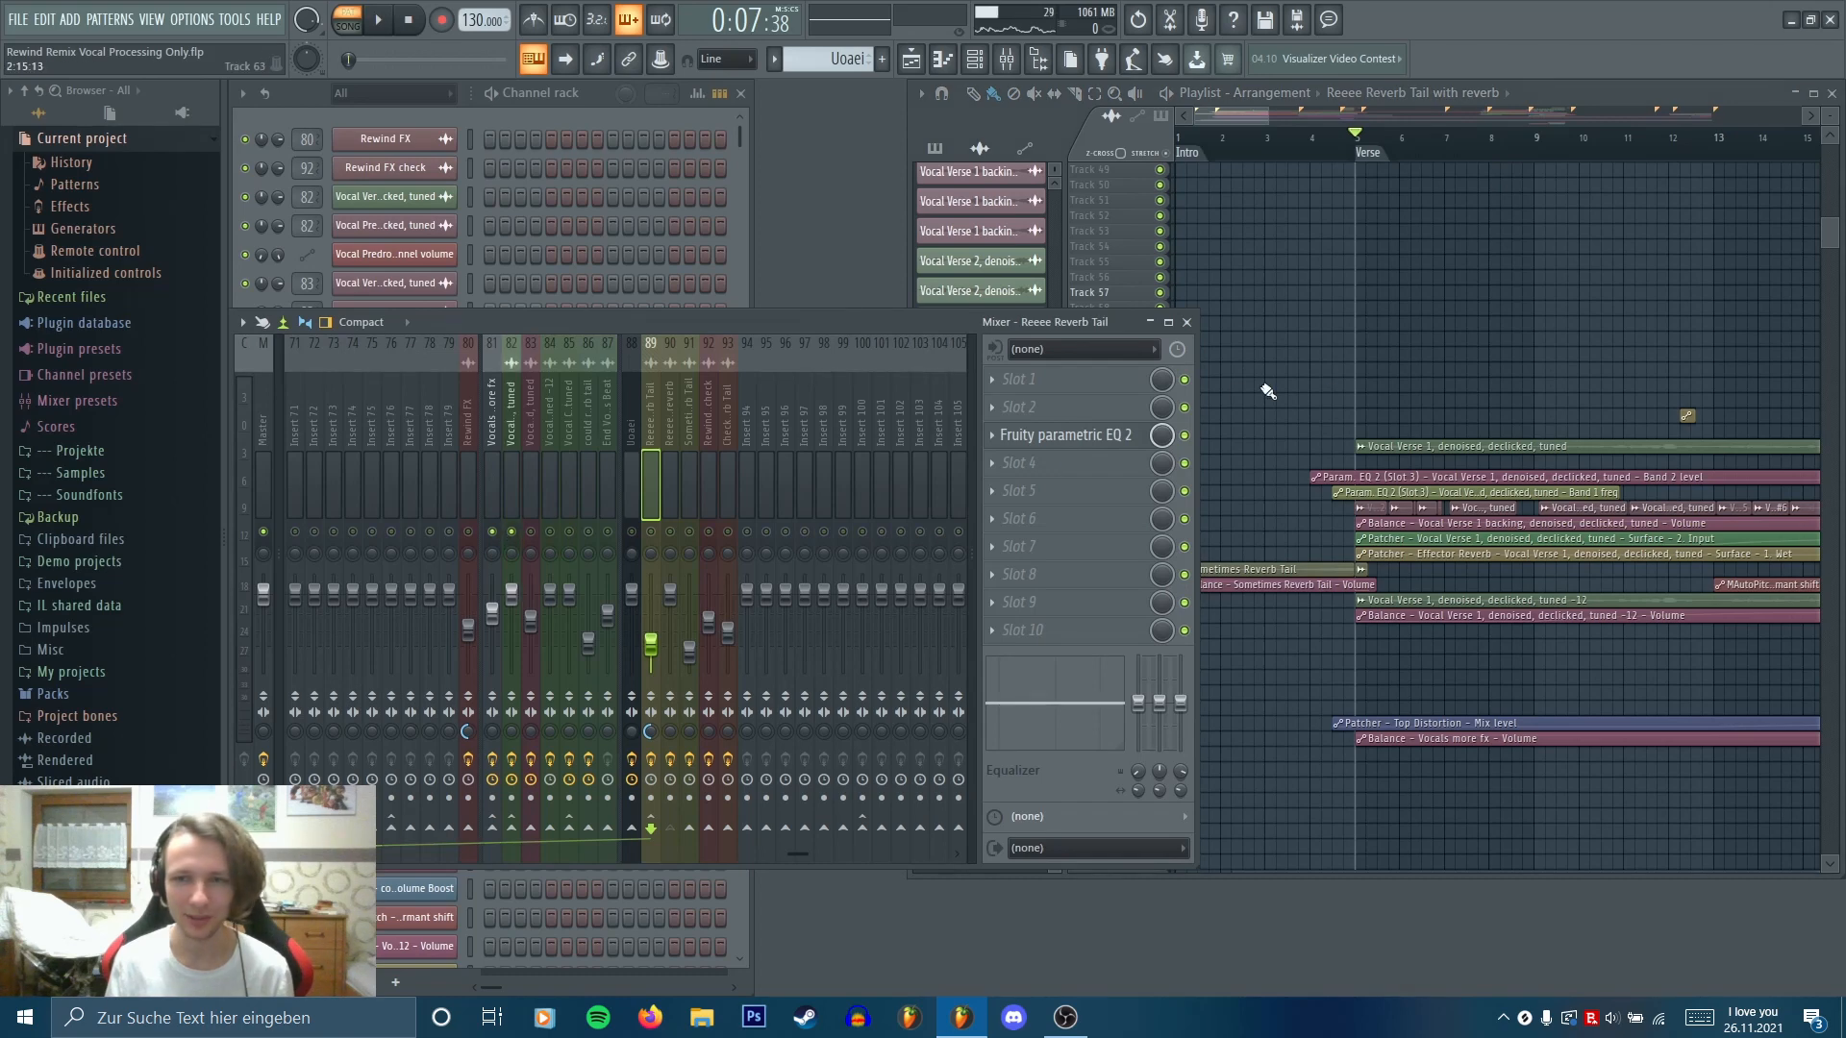
pyautogui.press('space')
pyautogui.scroll(3, 1372, 415)
pyautogui.press('space')
# Bypass every effect slot on mixer inserts 81 and 82 and listen to the dry Verse vocal
pyautogui.click(492, 429)
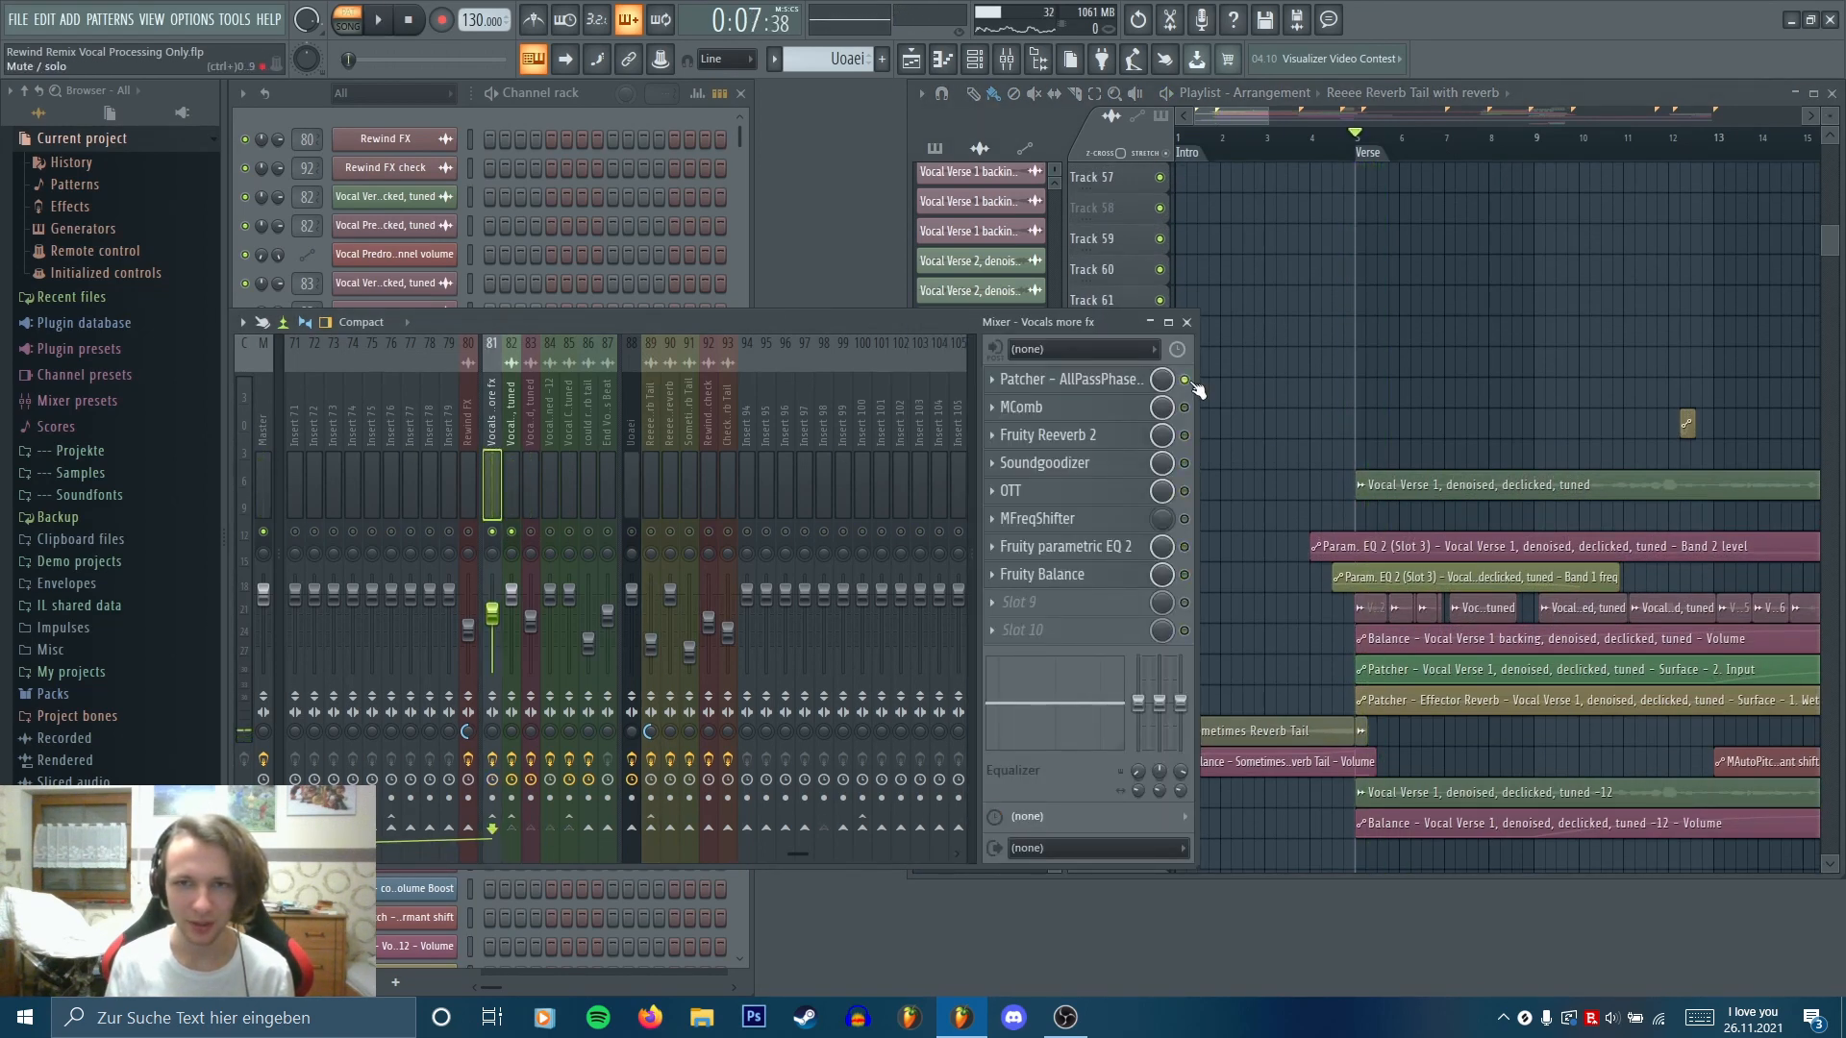
pyautogui.press('Right')
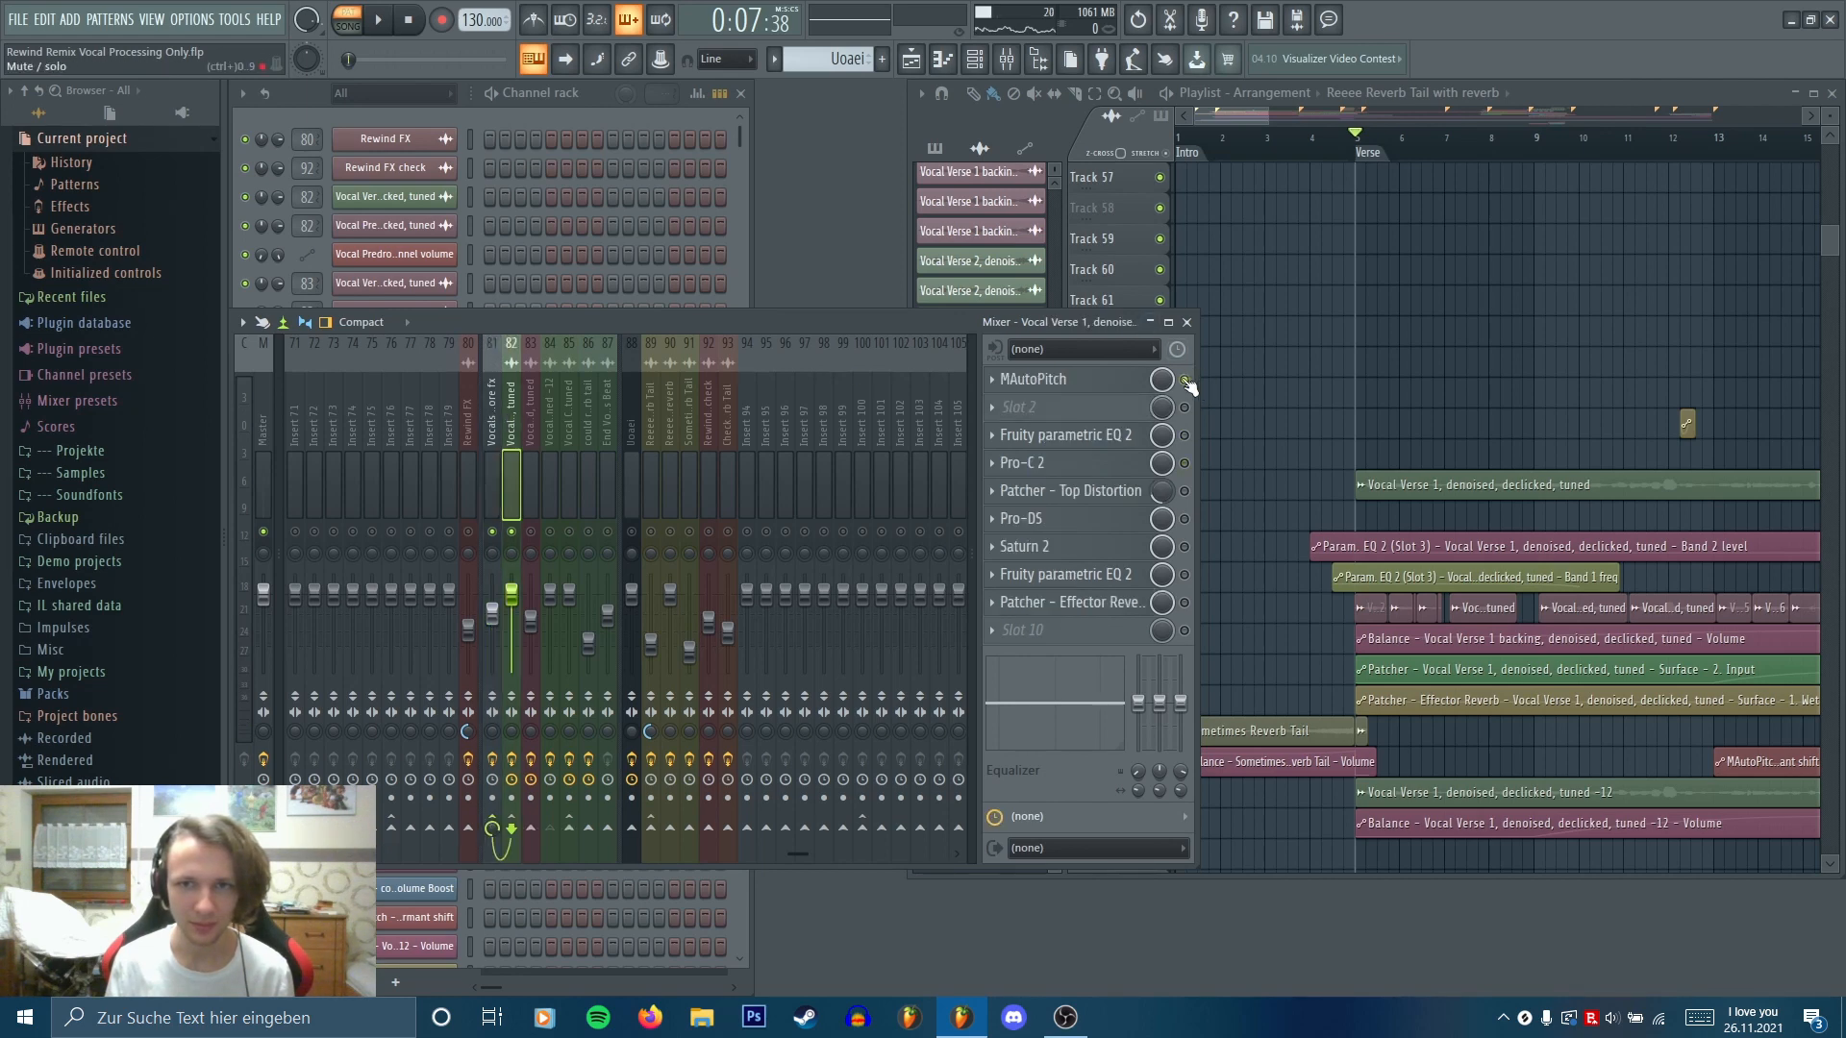
pyautogui.press('space')
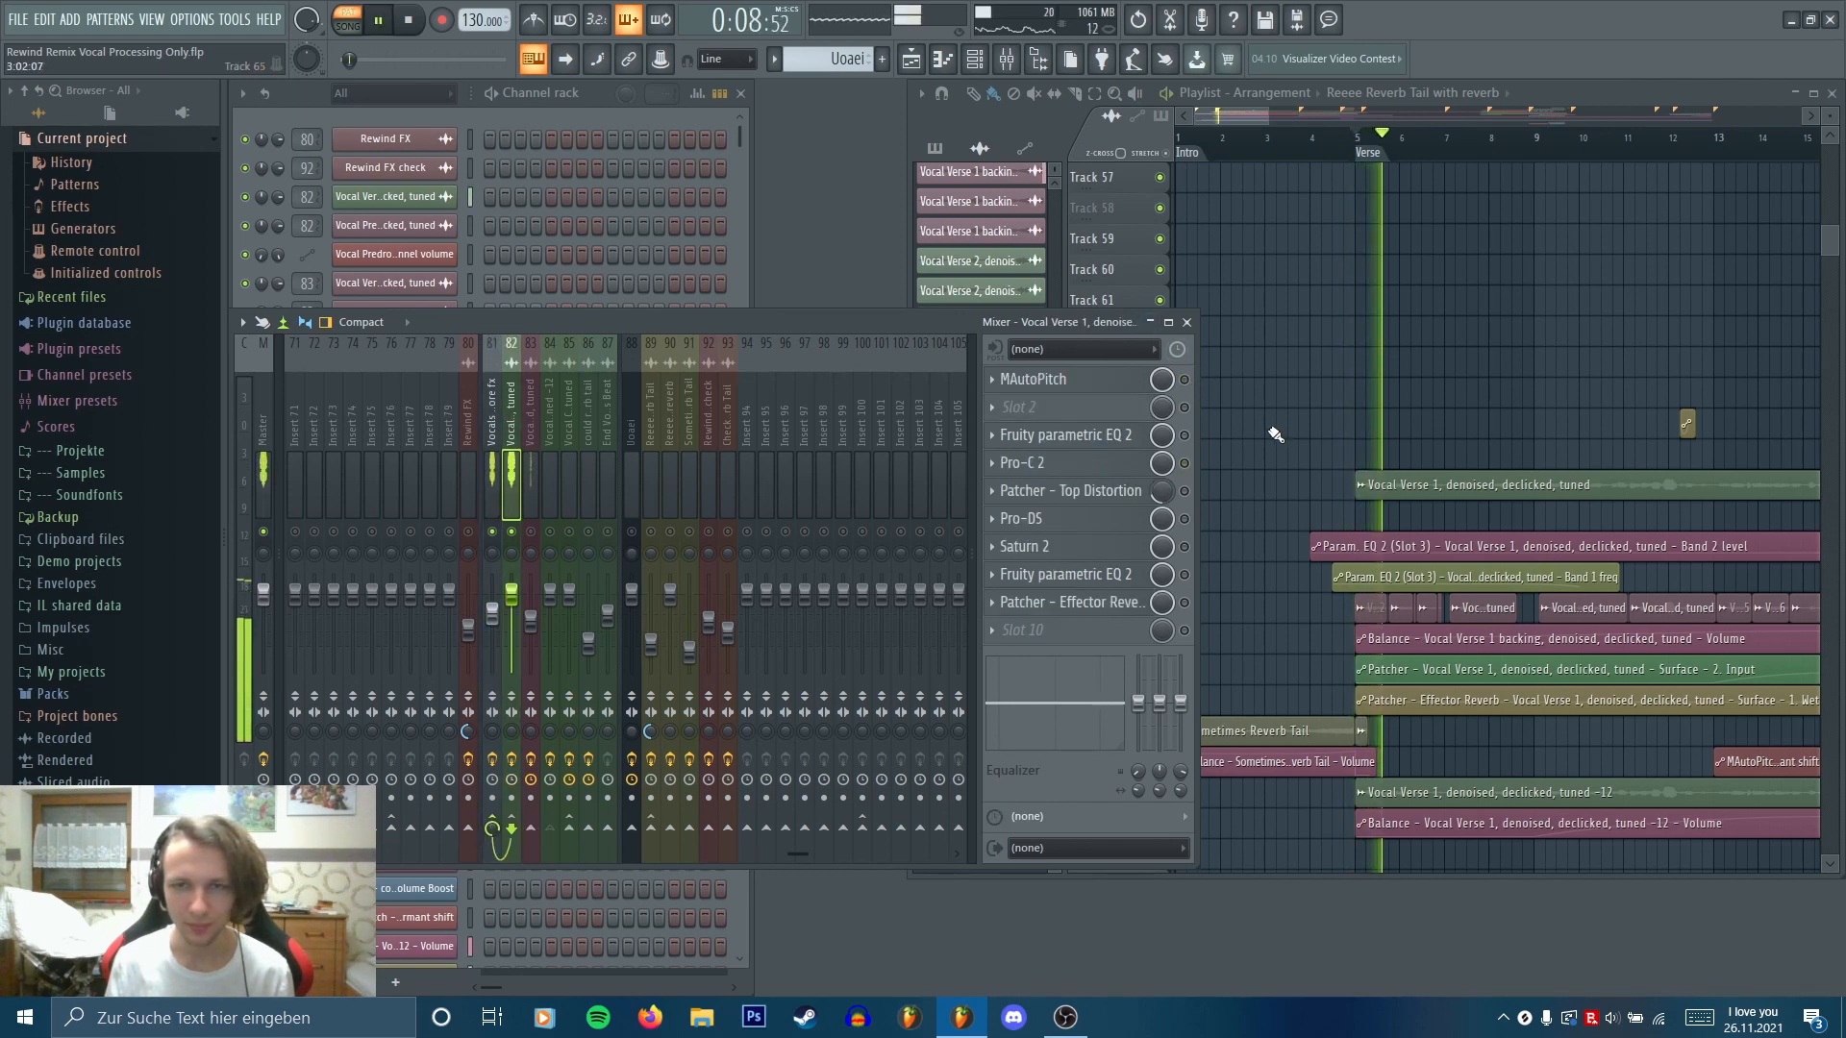
pyautogui.press('space')
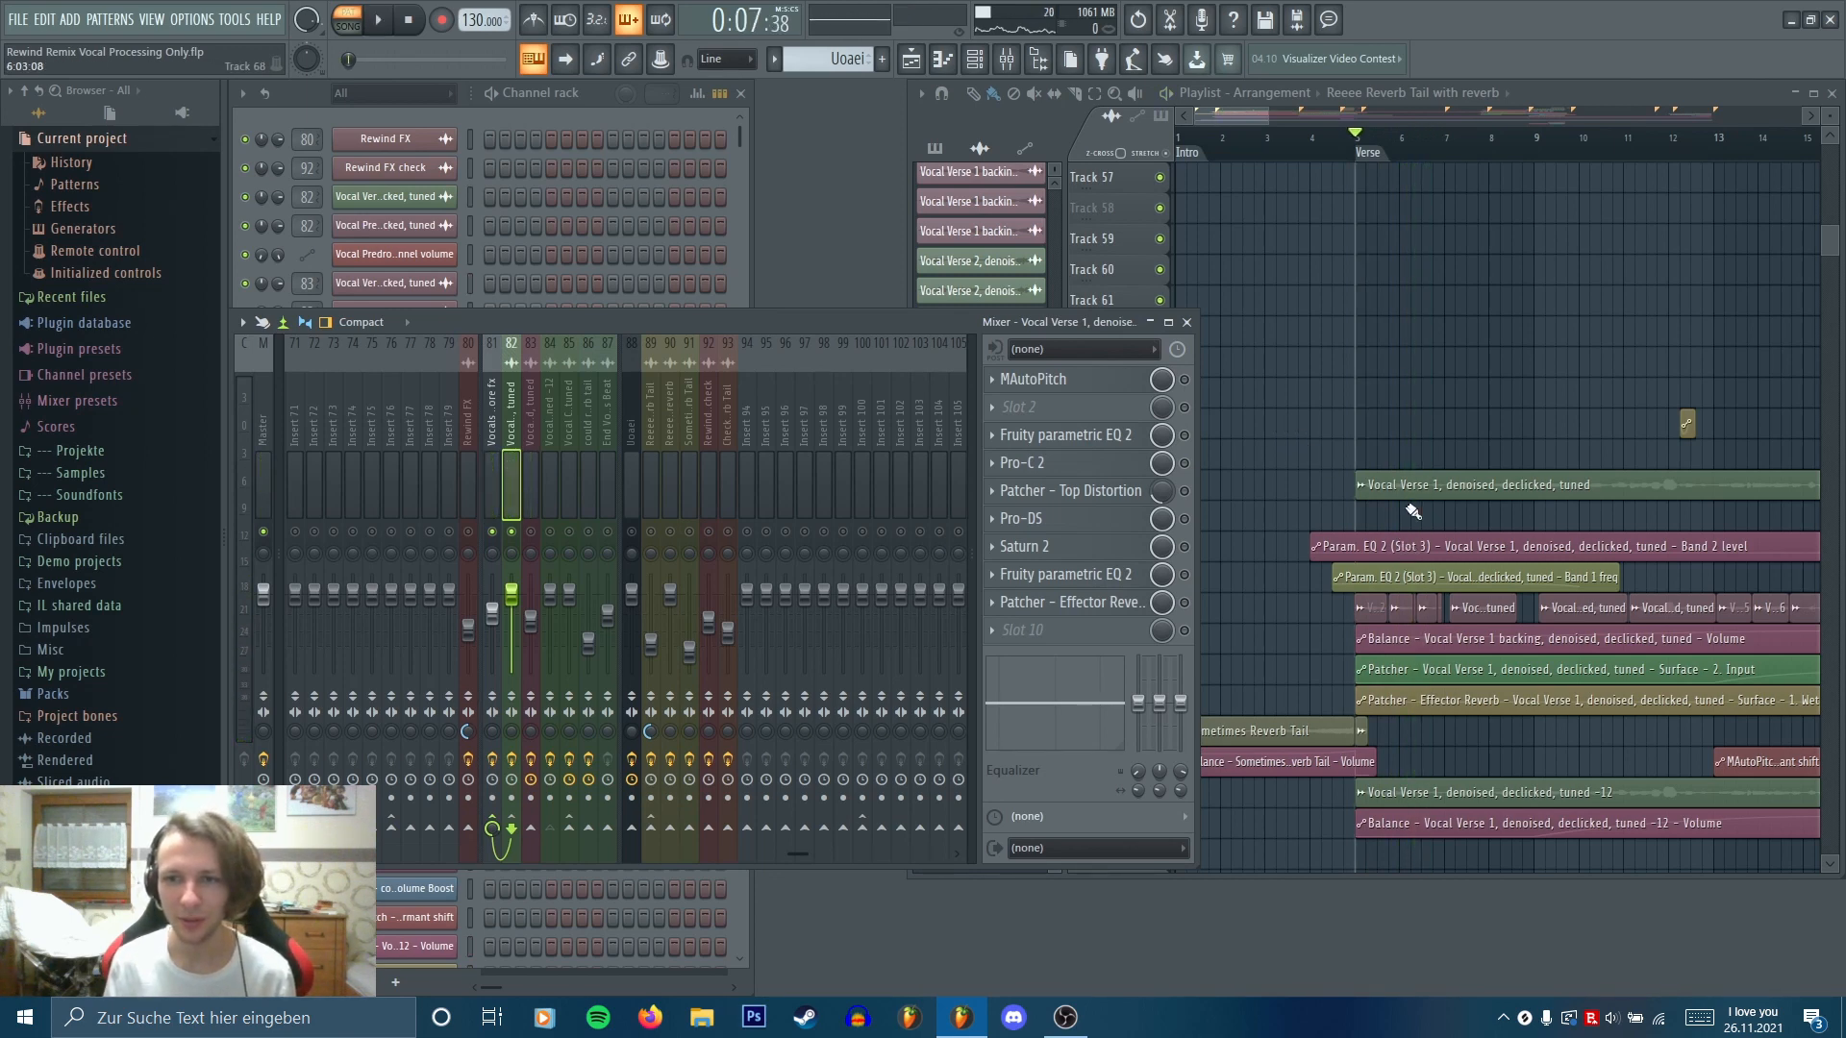
# Open an empty Edison audio editor on the Vocal Verse 1 mixer track, insert 82
pyautogui.scroll(3, 1383, 485)
pyautogui.scroll(2, 1382, 486)
pyautogui.press('F9')
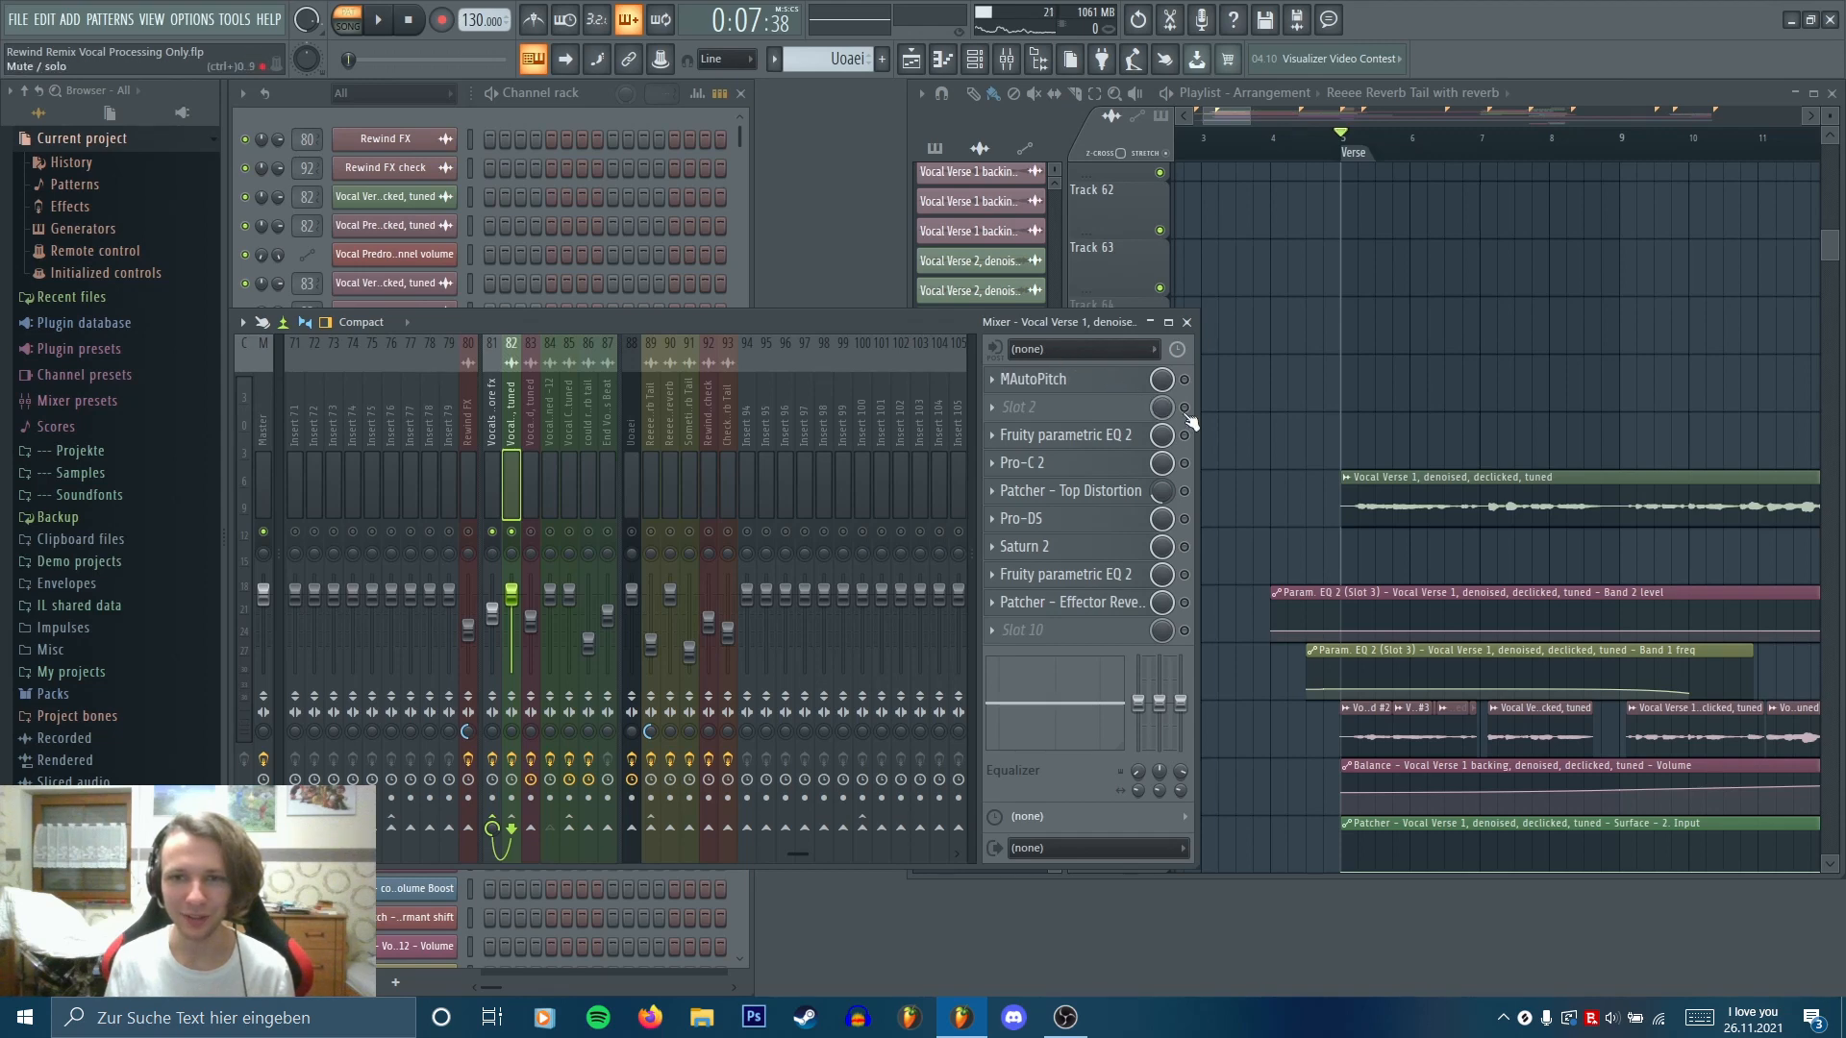
pyautogui.hotkey('ctrl', 'e')
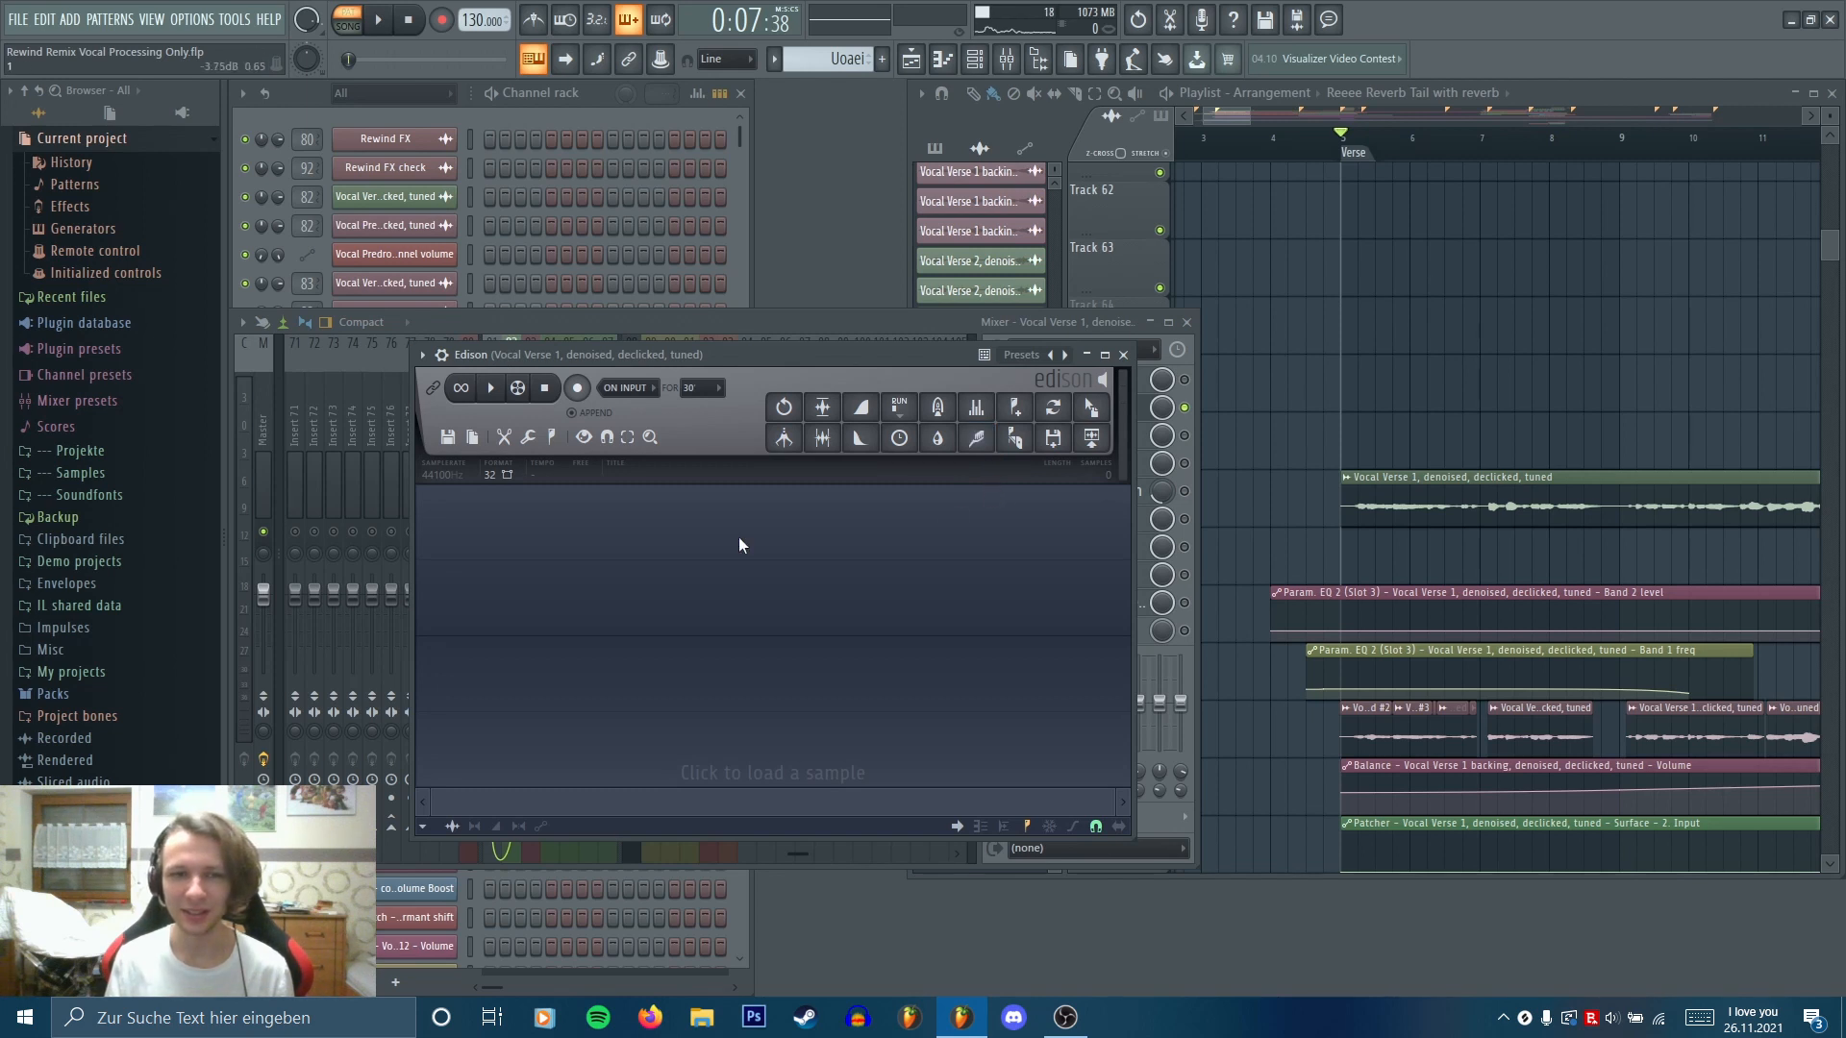
# Load Rewind_Remix_Vocal_8 from the Vocals folder of the Rewind Remix project into Edison
pyautogui.click(75, 472)
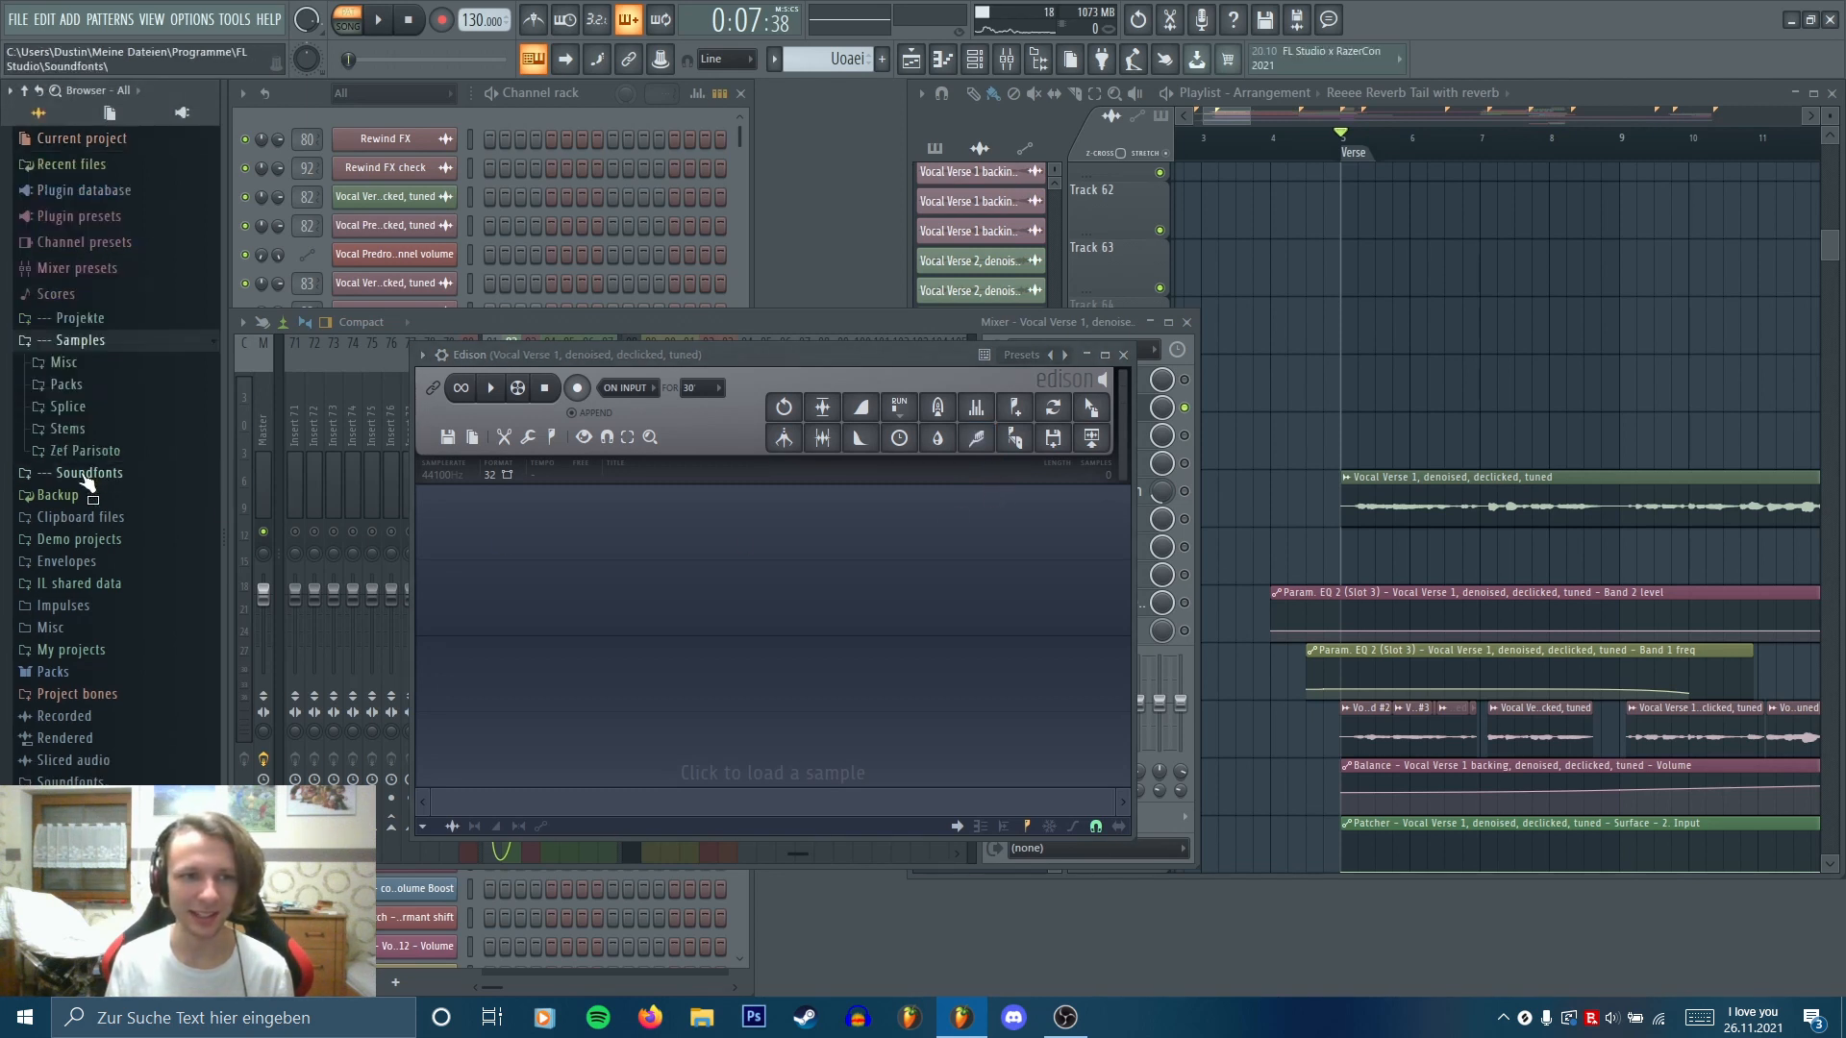
pyautogui.click(60, 318)
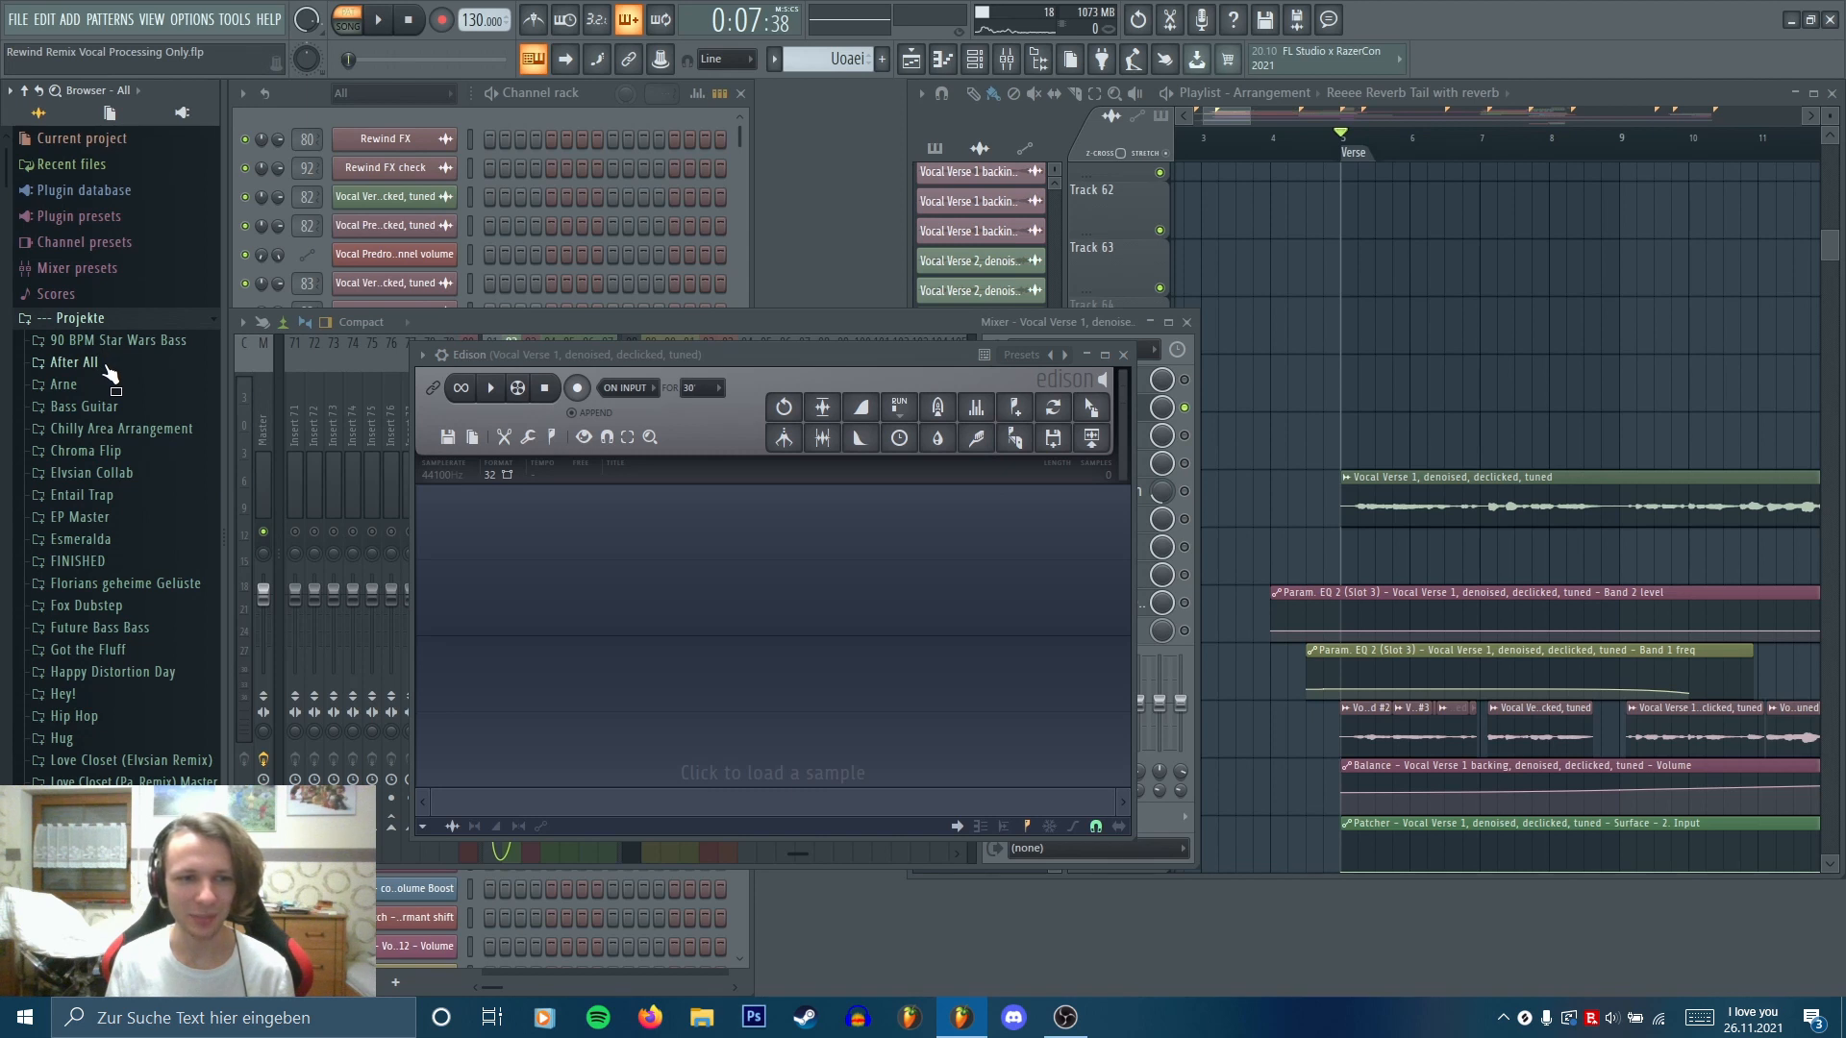
pyautogui.scroll(-3, 108, 371)
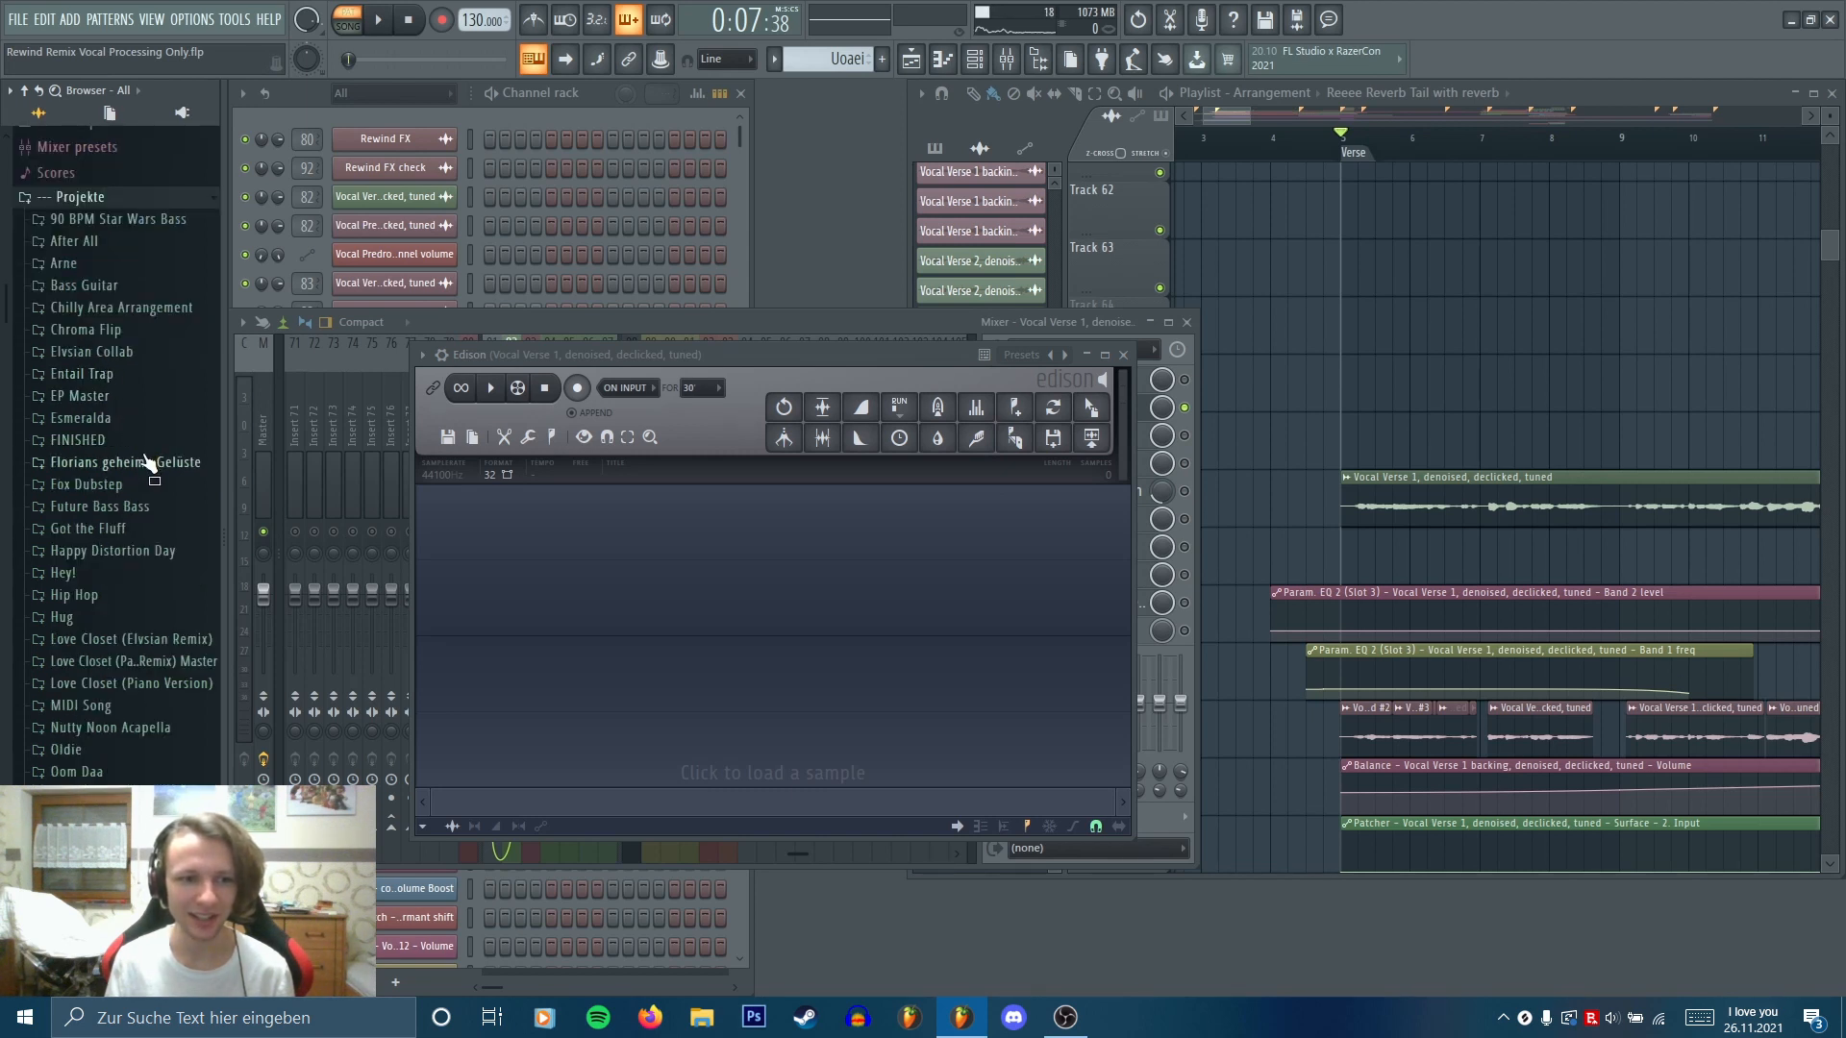
pyautogui.scroll(-3, 146, 466)
pyautogui.click(101, 780)
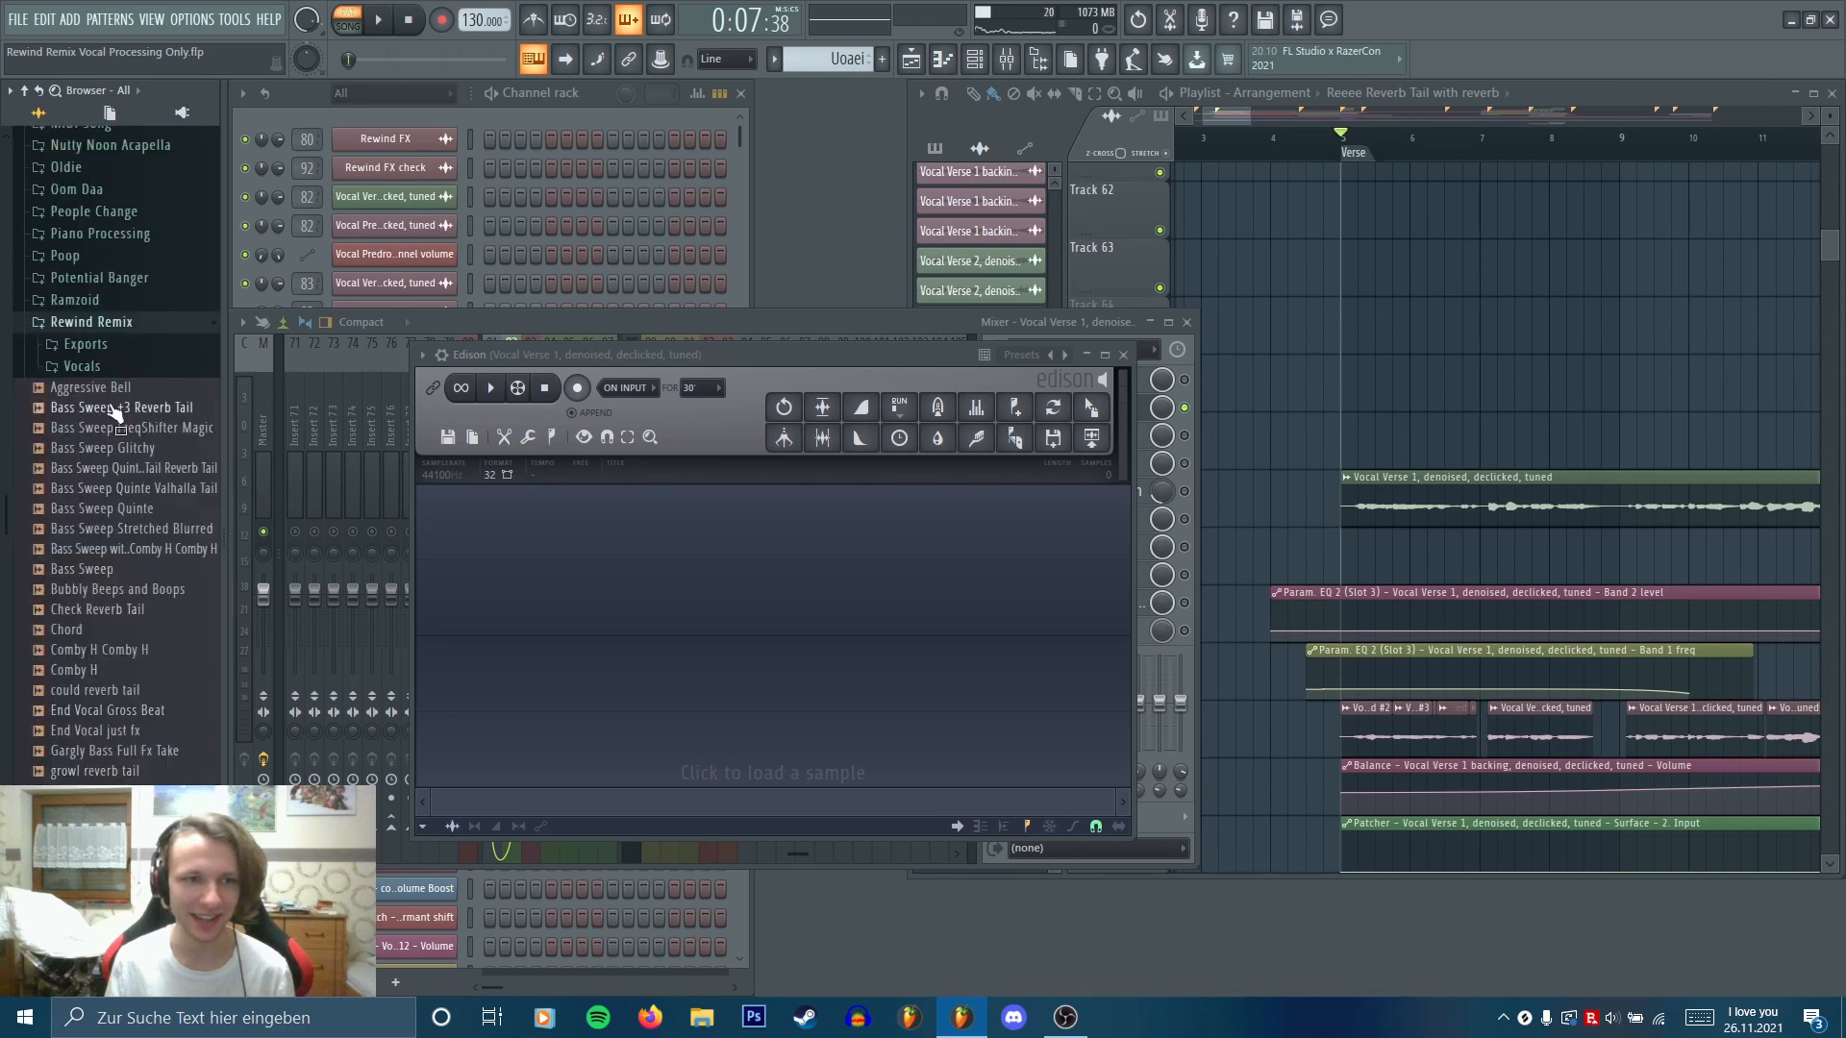
pyautogui.click(81, 367)
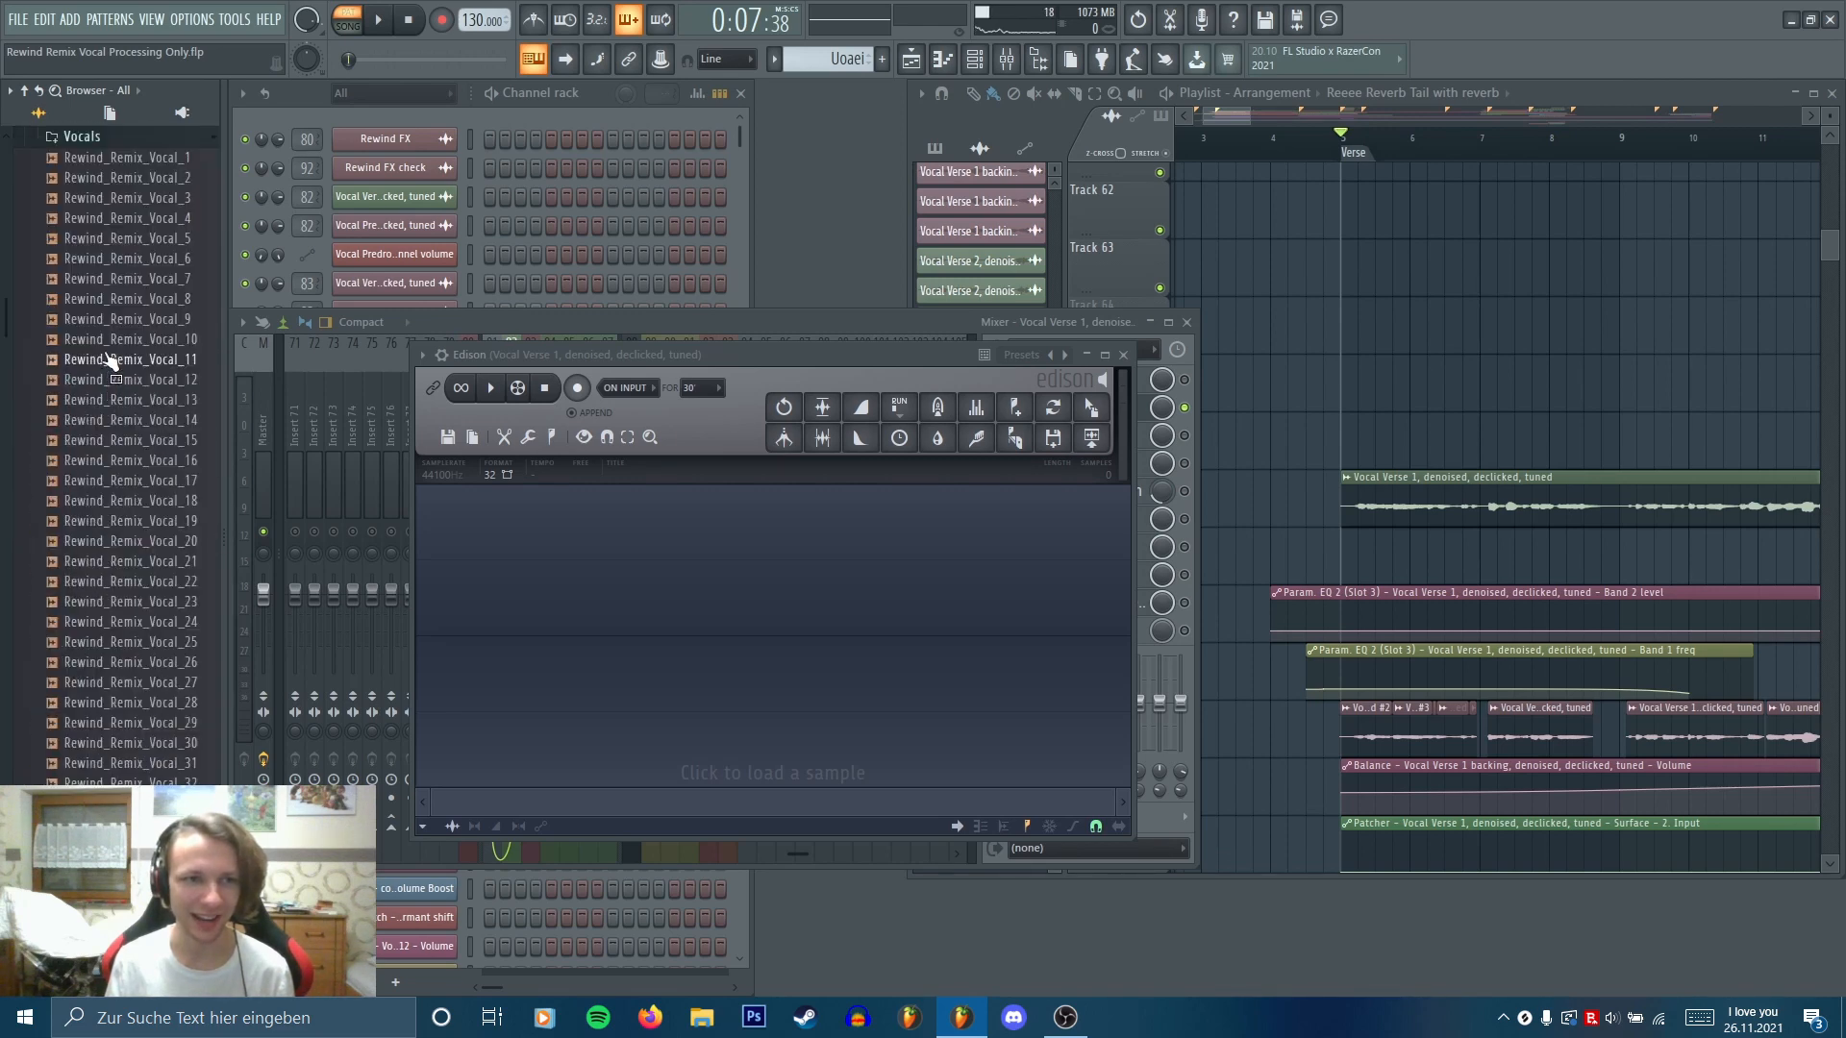
pyautogui.moveTo(116, 299); pyautogui.dragTo(808, 623)
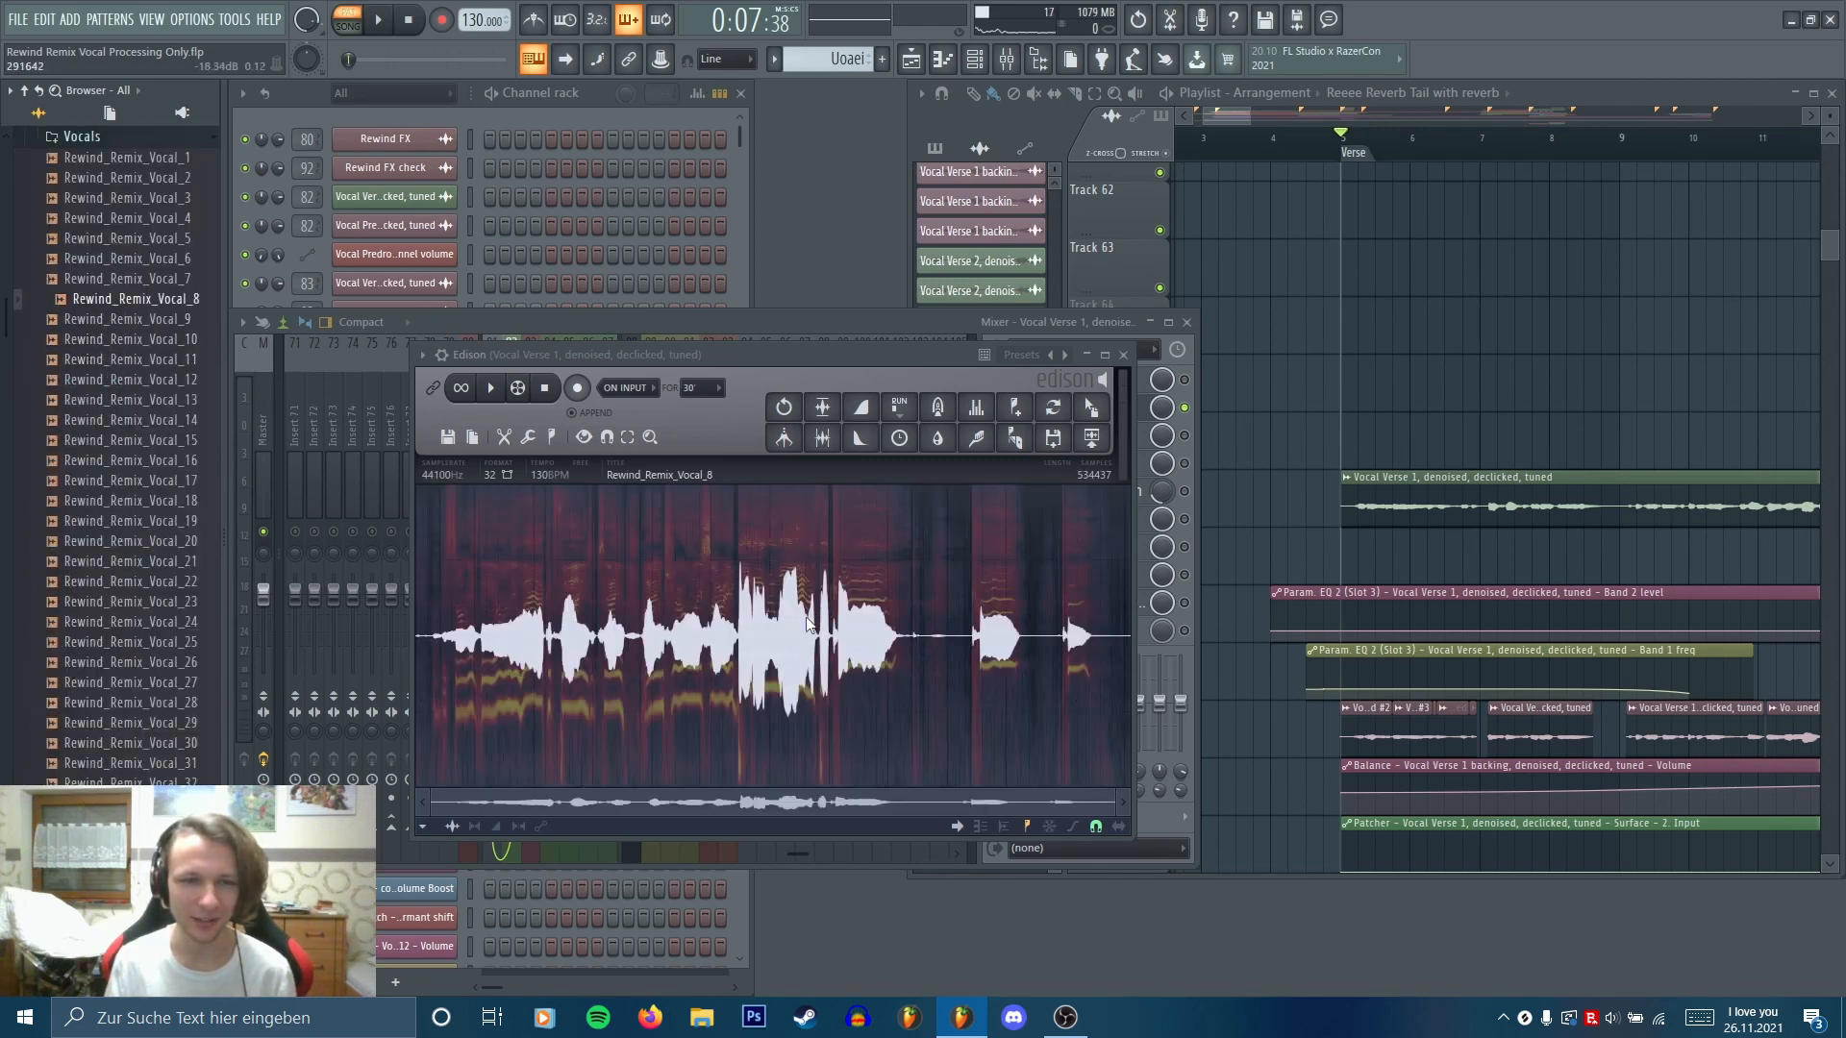
# Listen to the opening phrases of the raw Rewind_Remix_Vocal_8 recording in Edison
pyautogui.scroll(2, 766, 650)
pyautogui.scroll(-2, 767, 649)
pyautogui.middleClick(1399, 650)
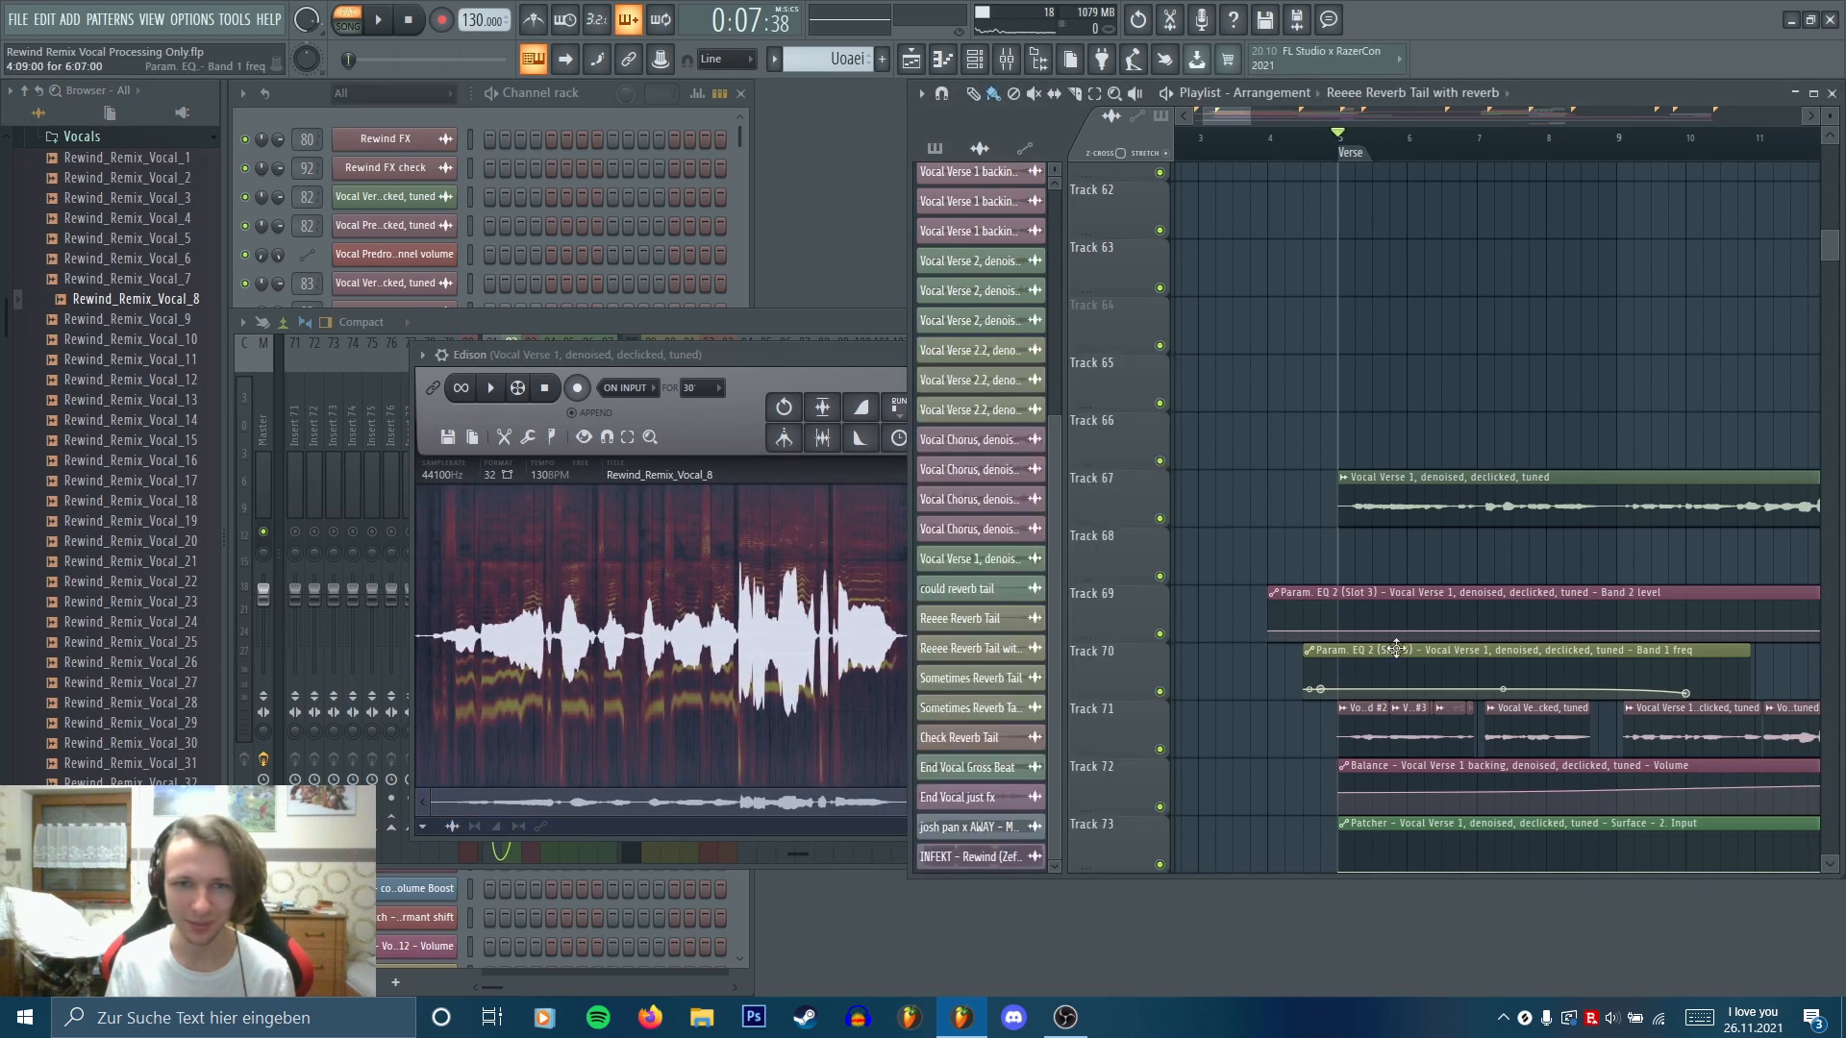
pyautogui.click(690, 637)
pyautogui.press('space')
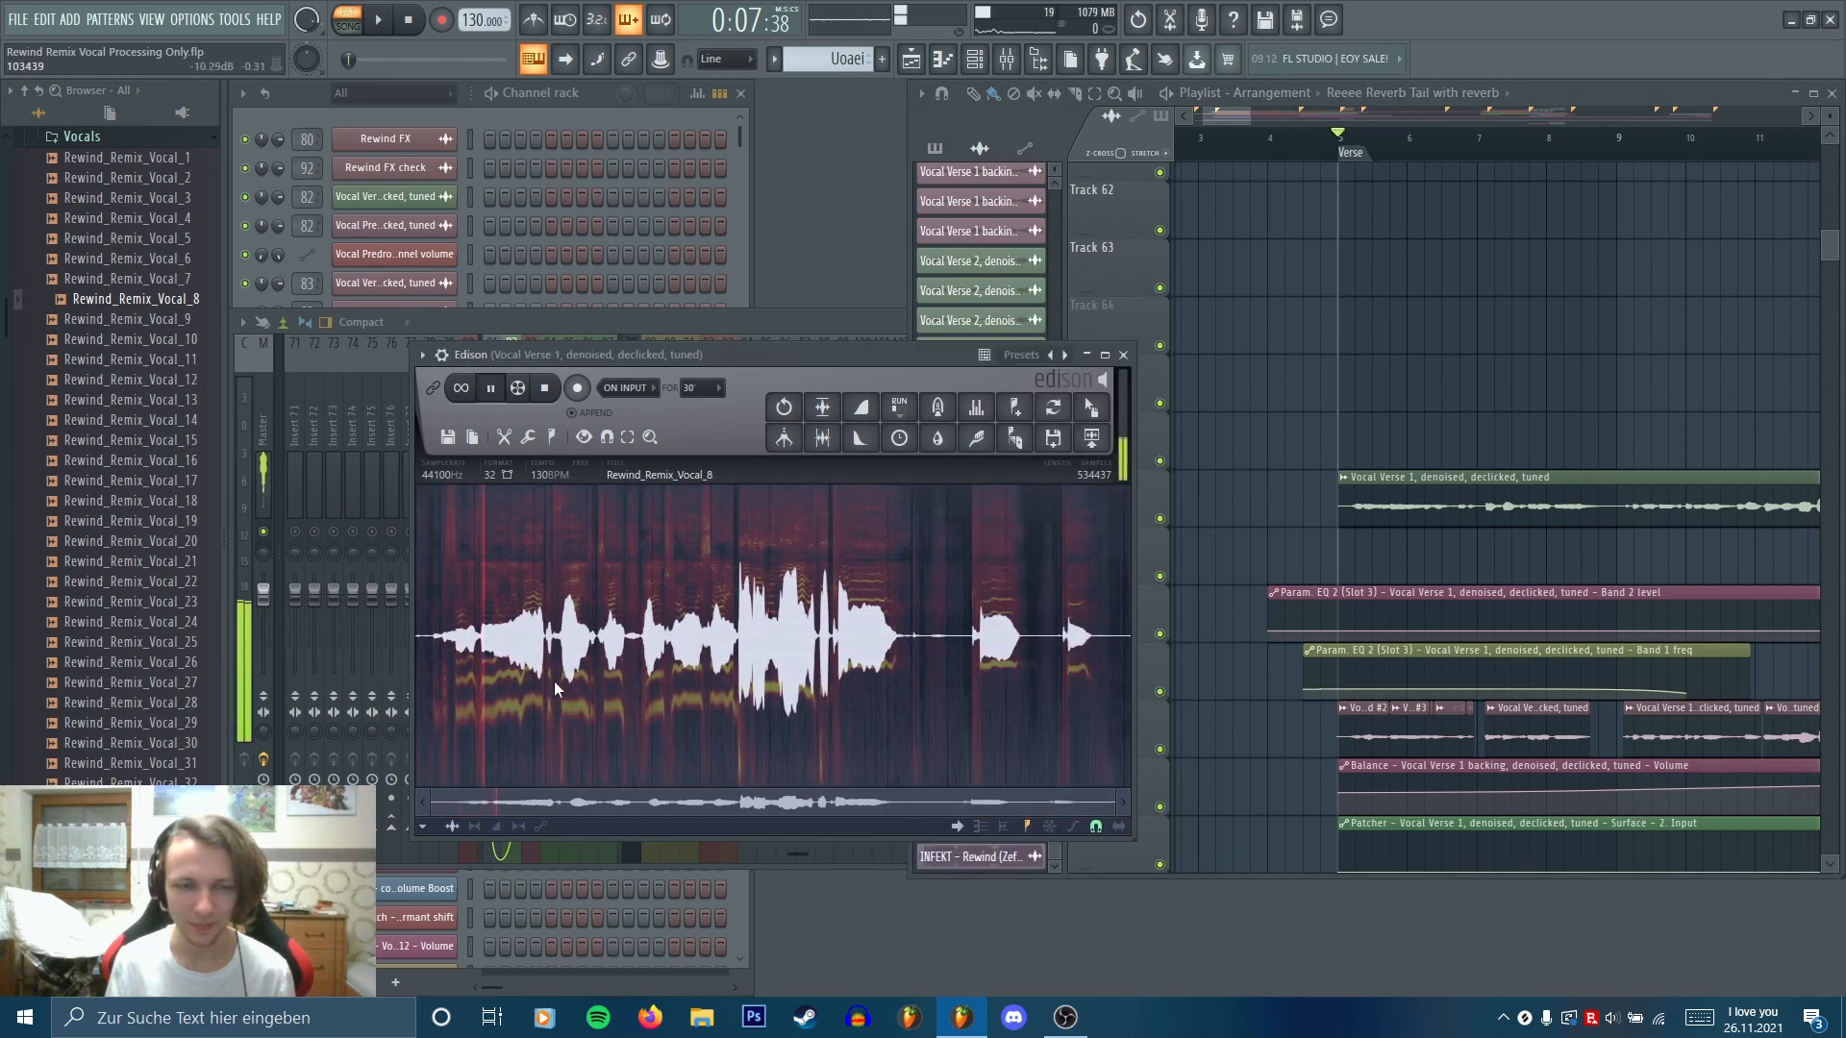
pyautogui.scroll(1, 561, 696)
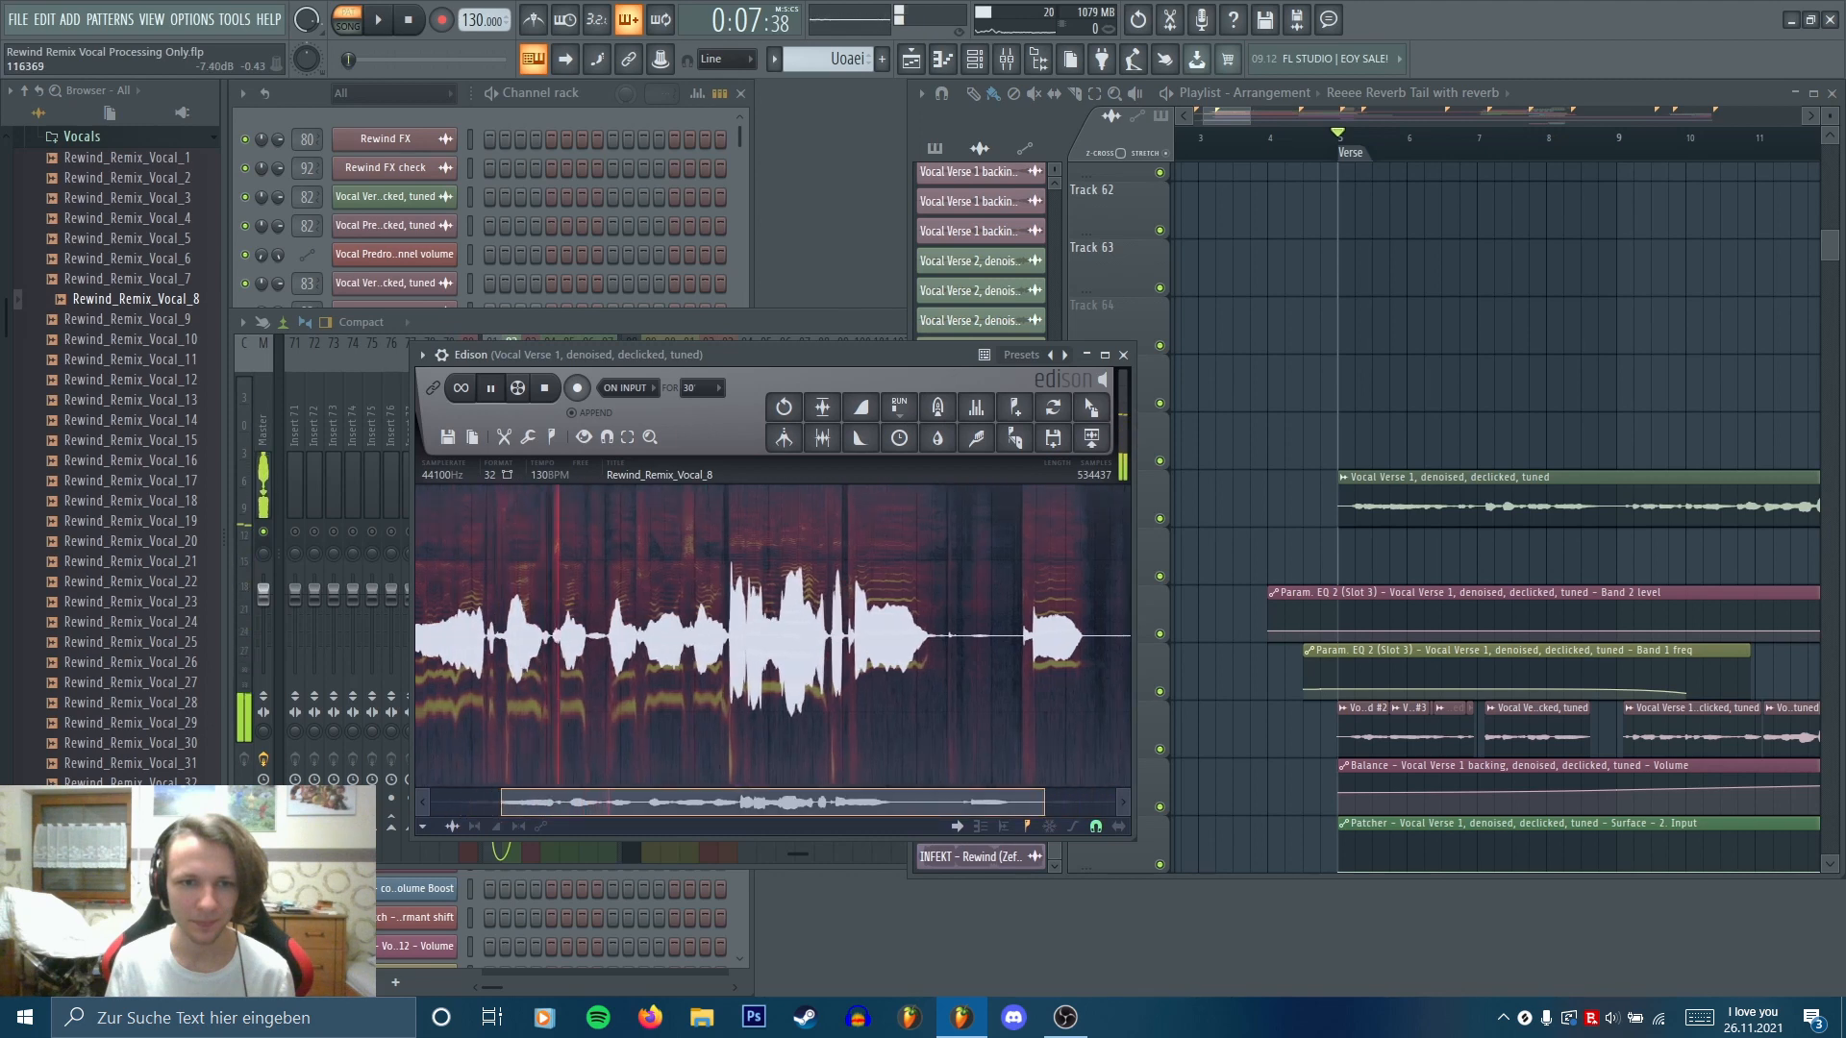
pyautogui.scroll(2, 577, 664)
pyautogui.press('space')
# Select the short vocal phrase between samples 125761 and 162529 in Edison and play only that part
pyautogui.scroll(2, 577, 663)
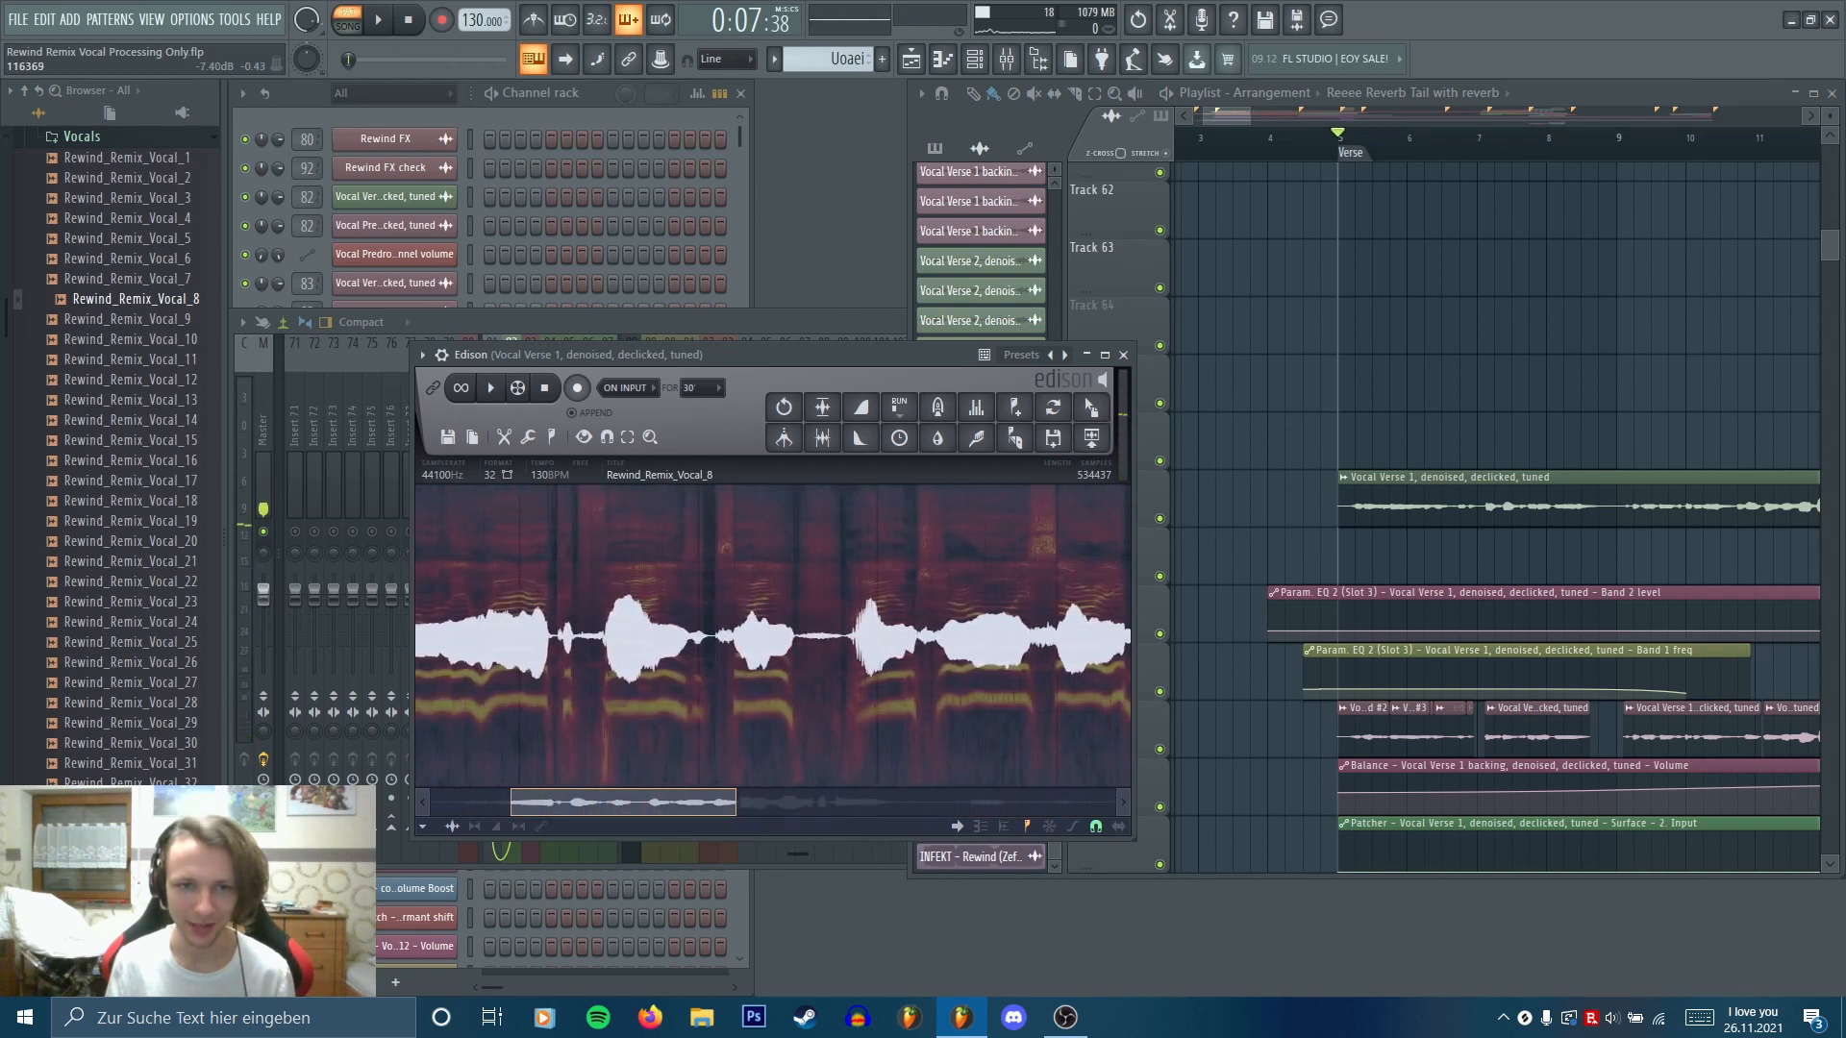
pyautogui.scroll(2, 567, 684)
pyautogui.moveTo(571, 684); pyautogui.dragTo(781, 667)
pyautogui.press('space')
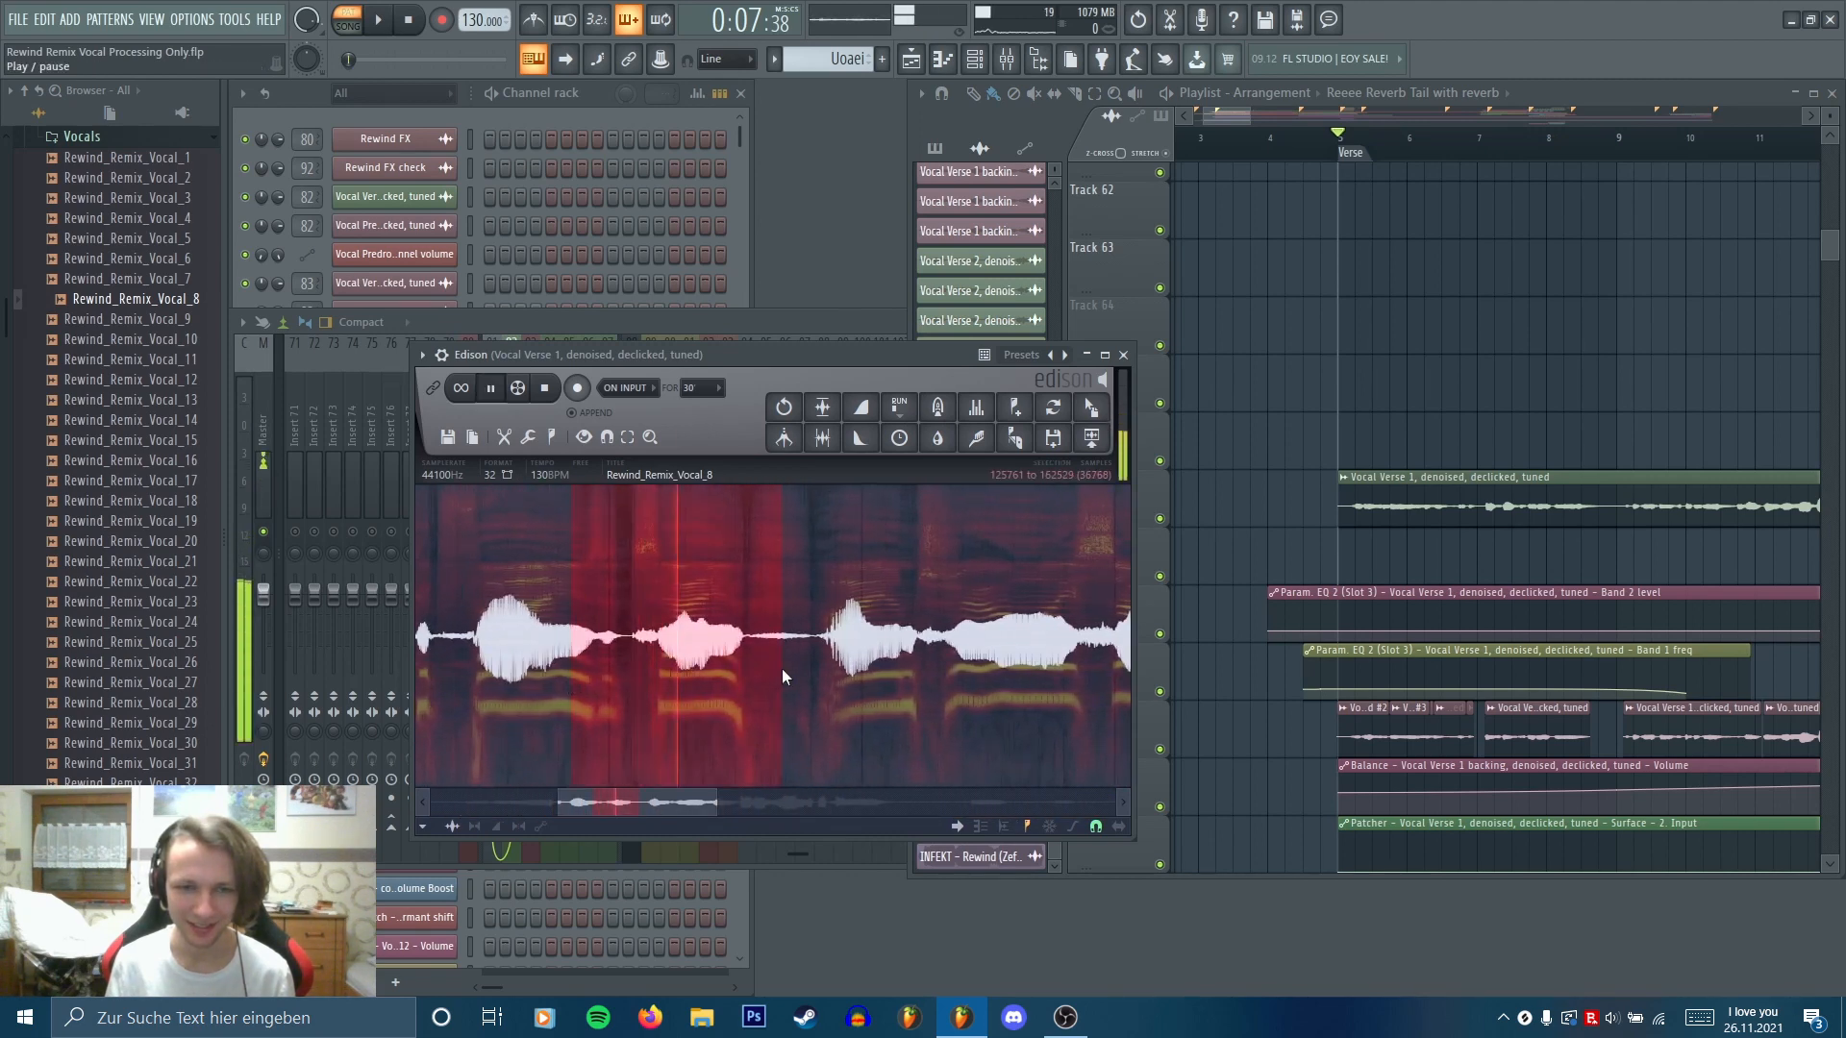
pyautogui.press('space')
# Select samples 155475 to 155841 at the fading end of the vocal phrase and delete them
pyautogui.scroll(4, 769, 670)
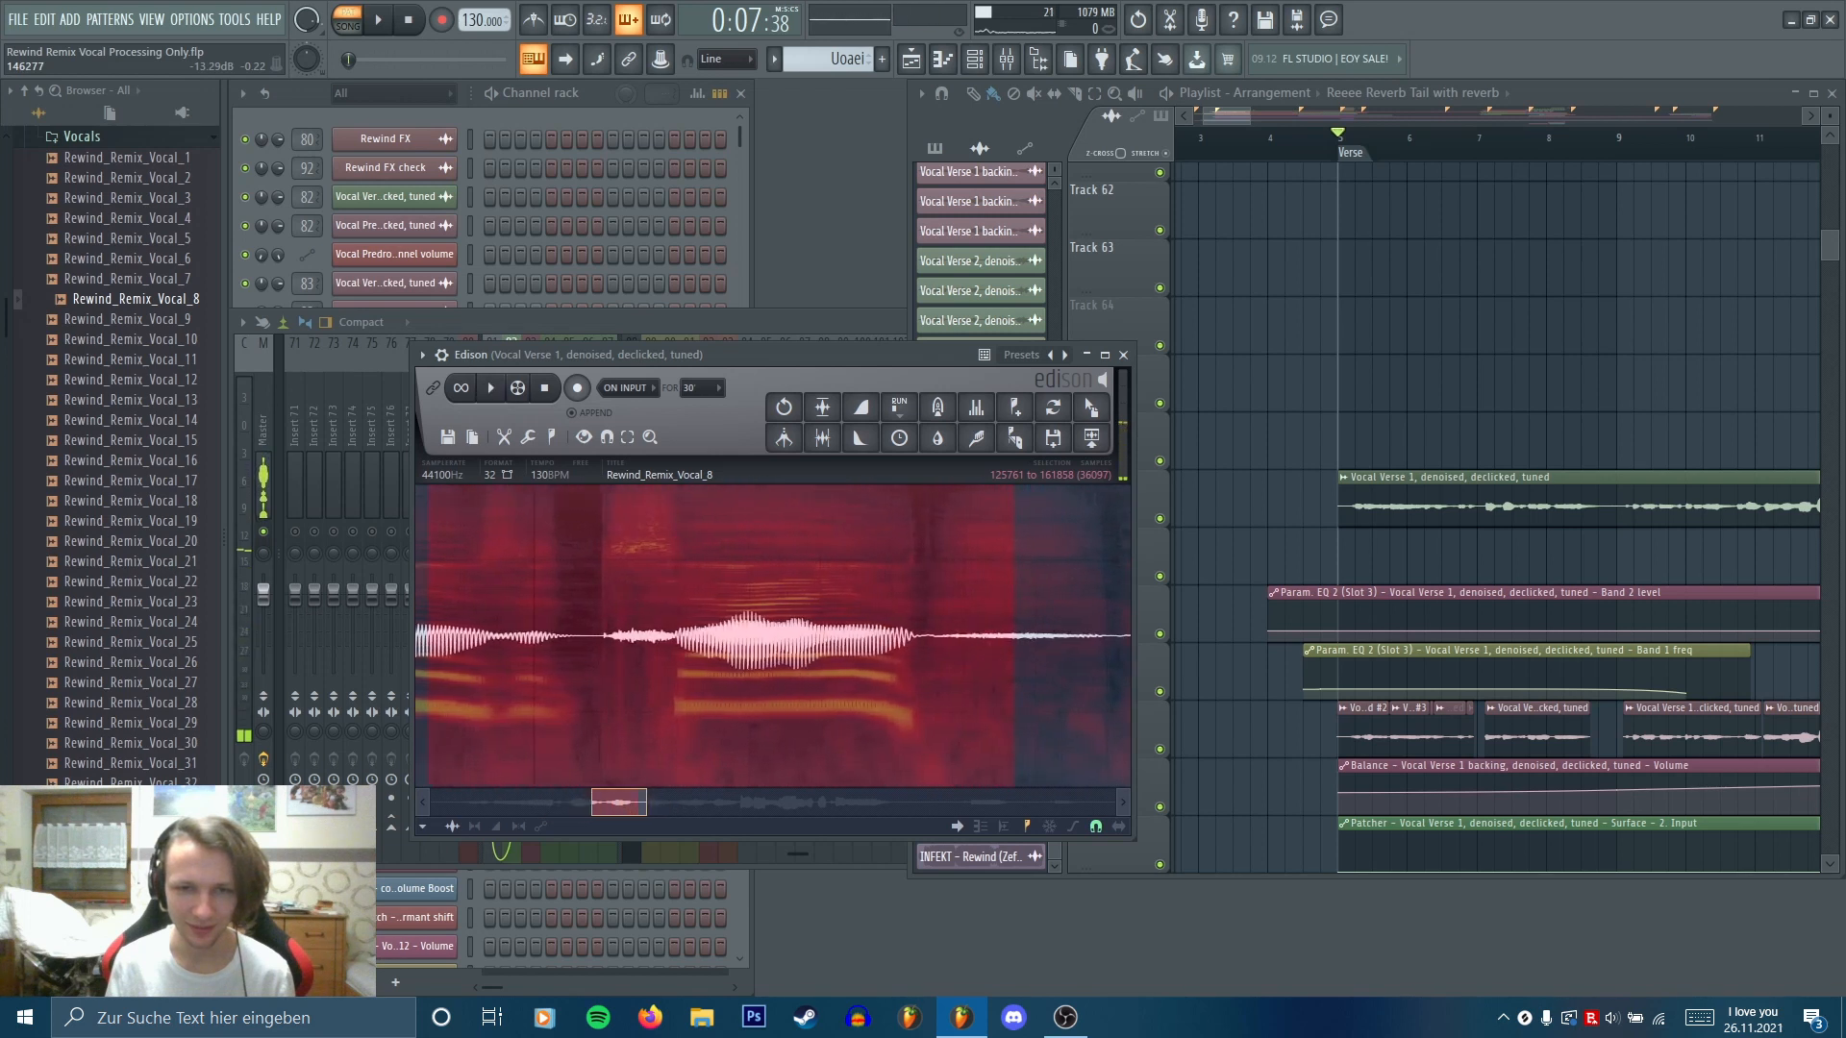
pyautogui.keyDown('shift'); pyautogui.click(741, 661); pyautogui.keyUp('shift')
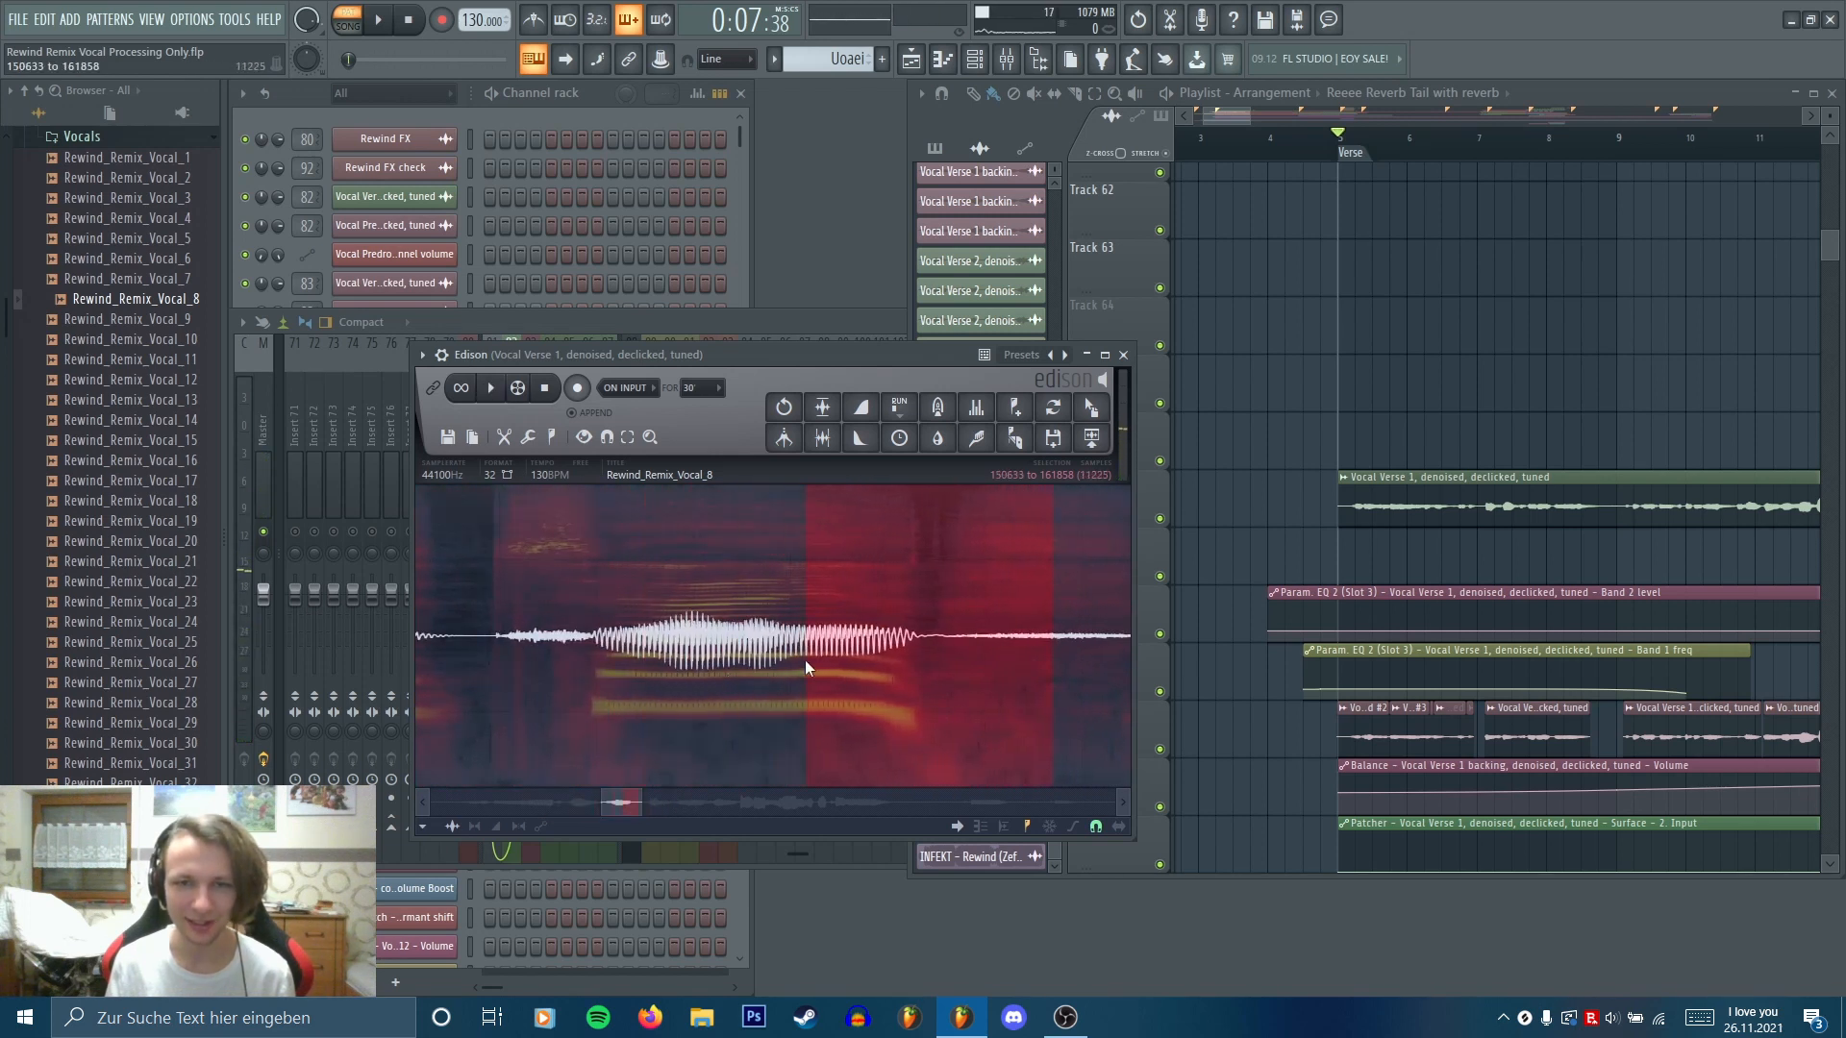
pyautogui.scroll(4, 804, 660)
pyautogui.scroll(1, 826, 638)
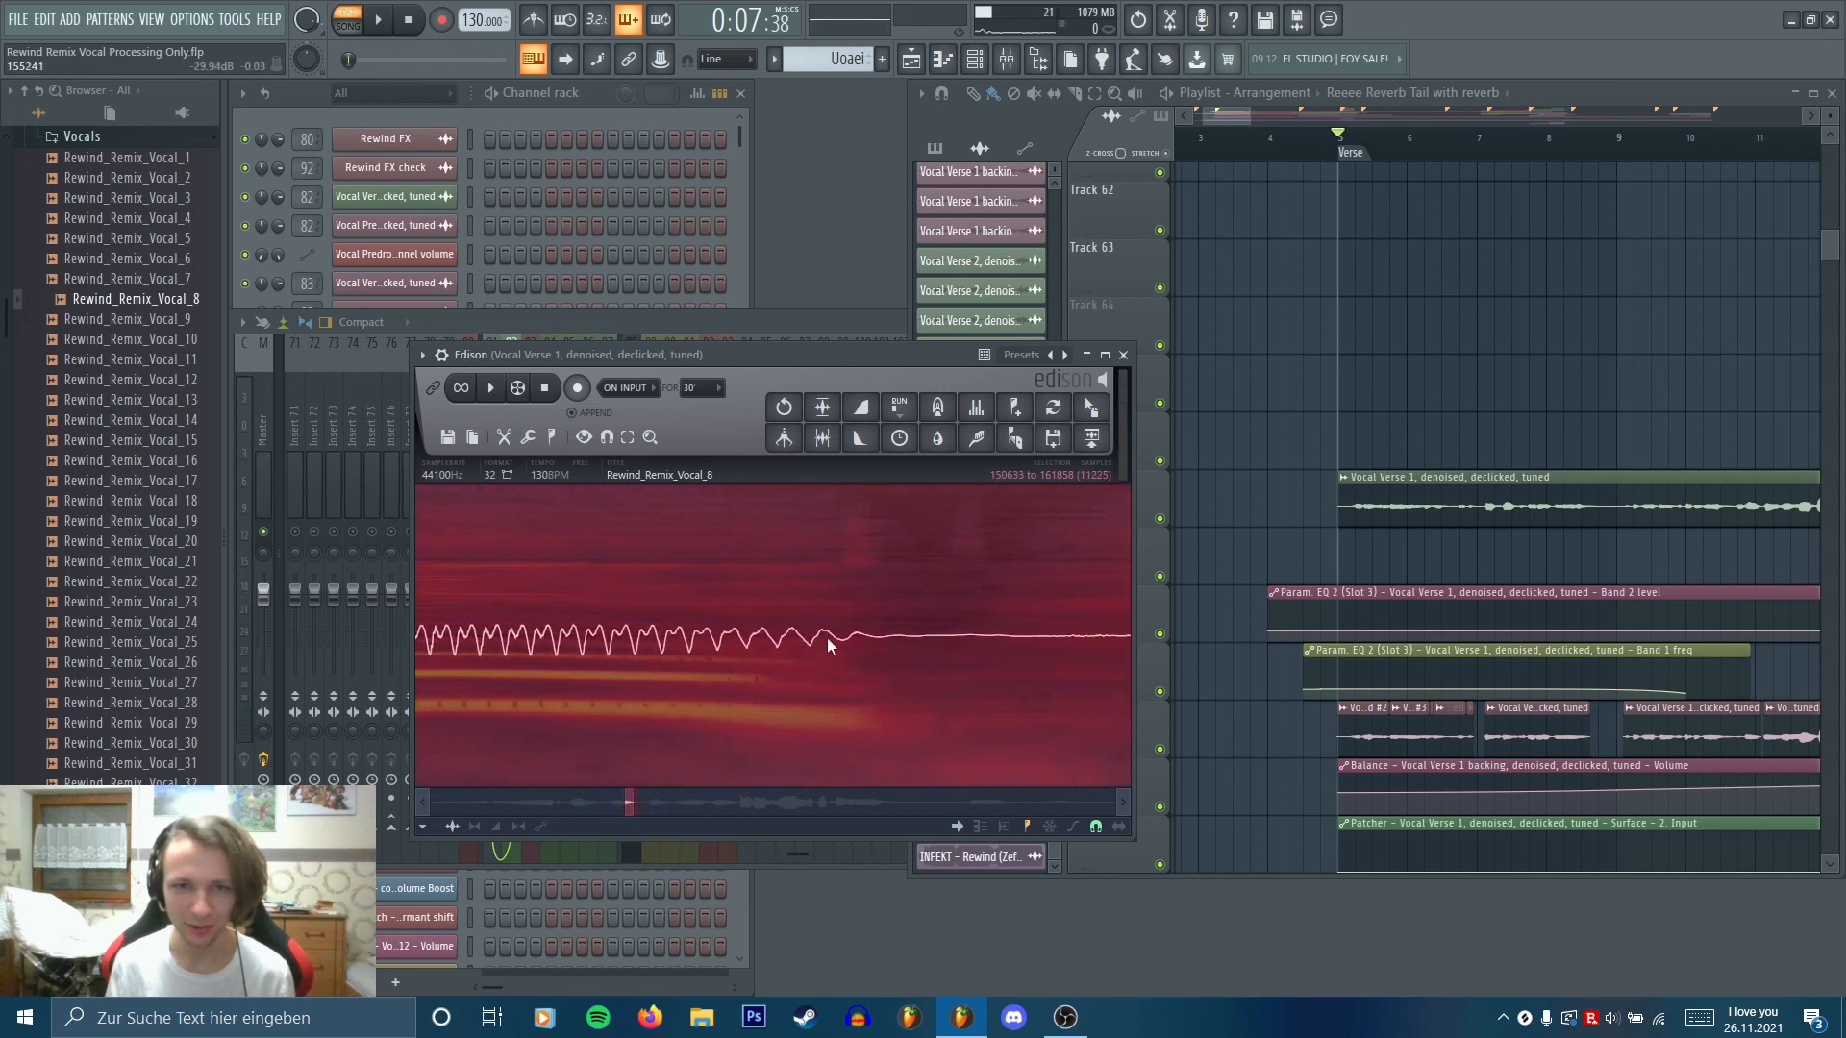
pyautogui.click(840, 655)
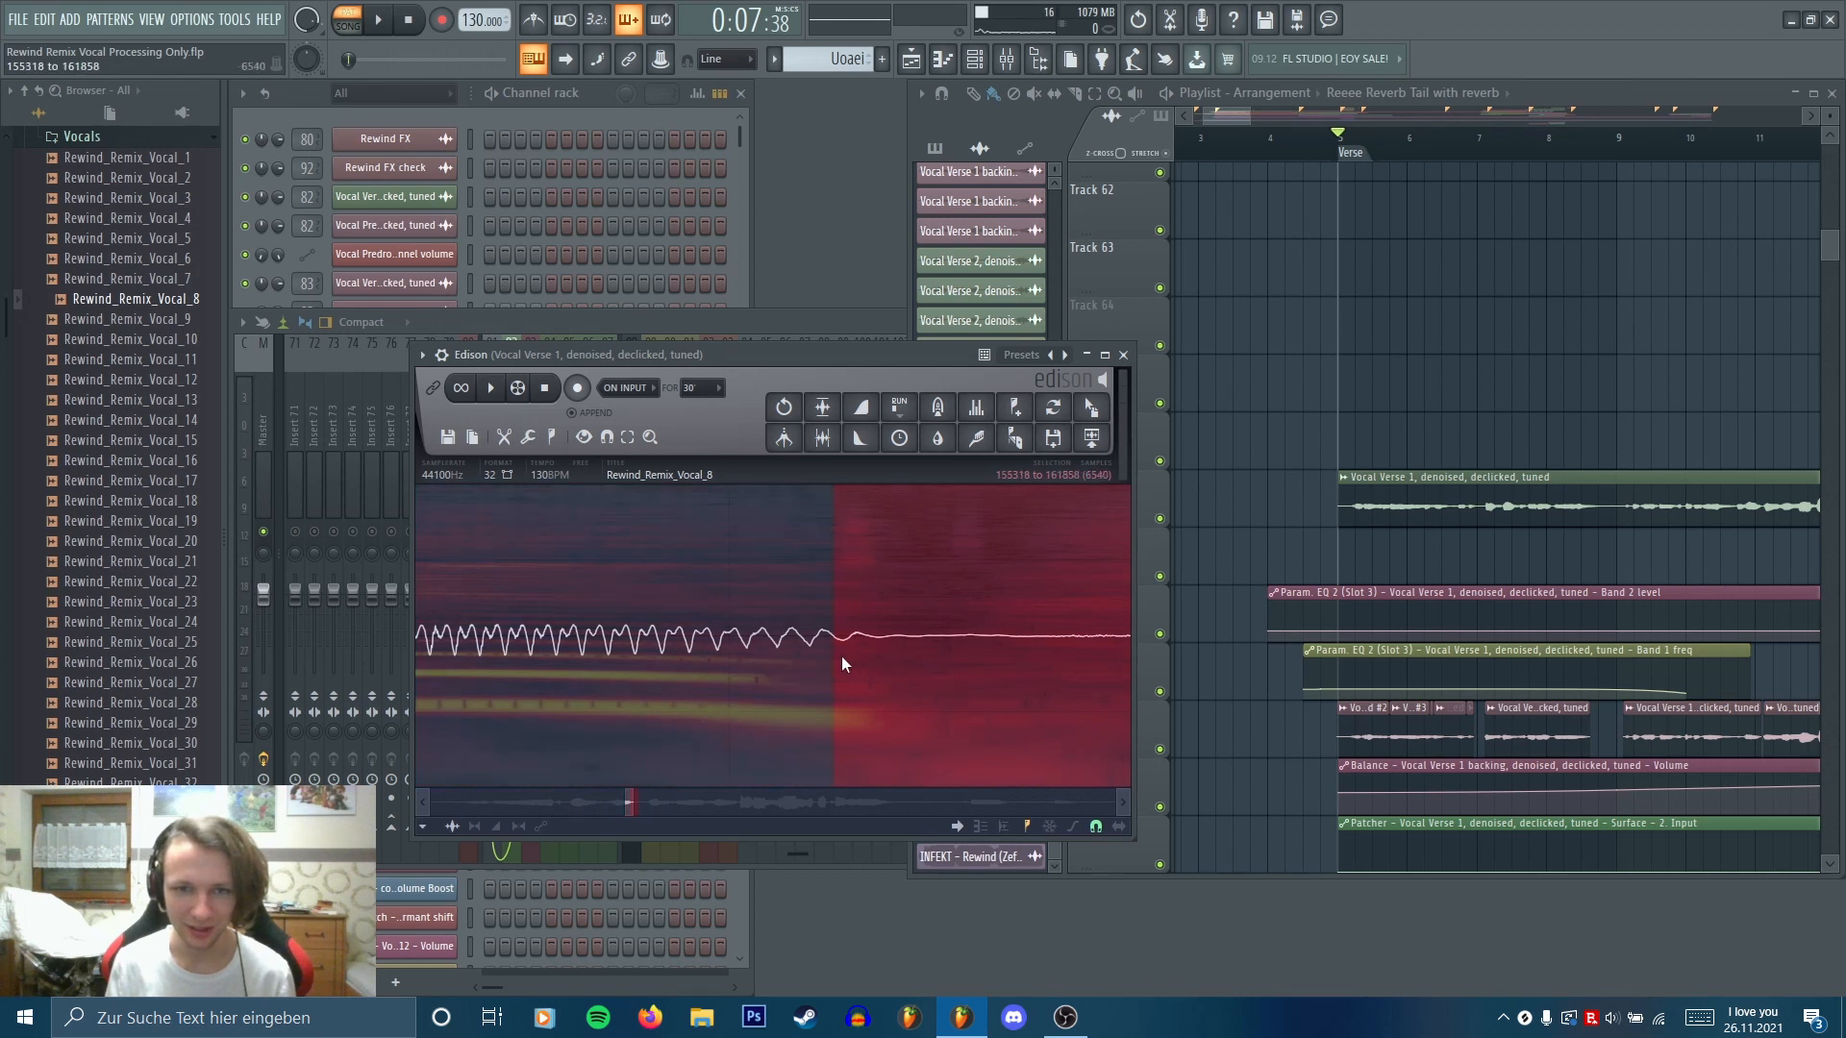
pyautogui.click(847, 649)
pyautogui.moveTo(850, 654); pyautogui.dragTo(888, 658)
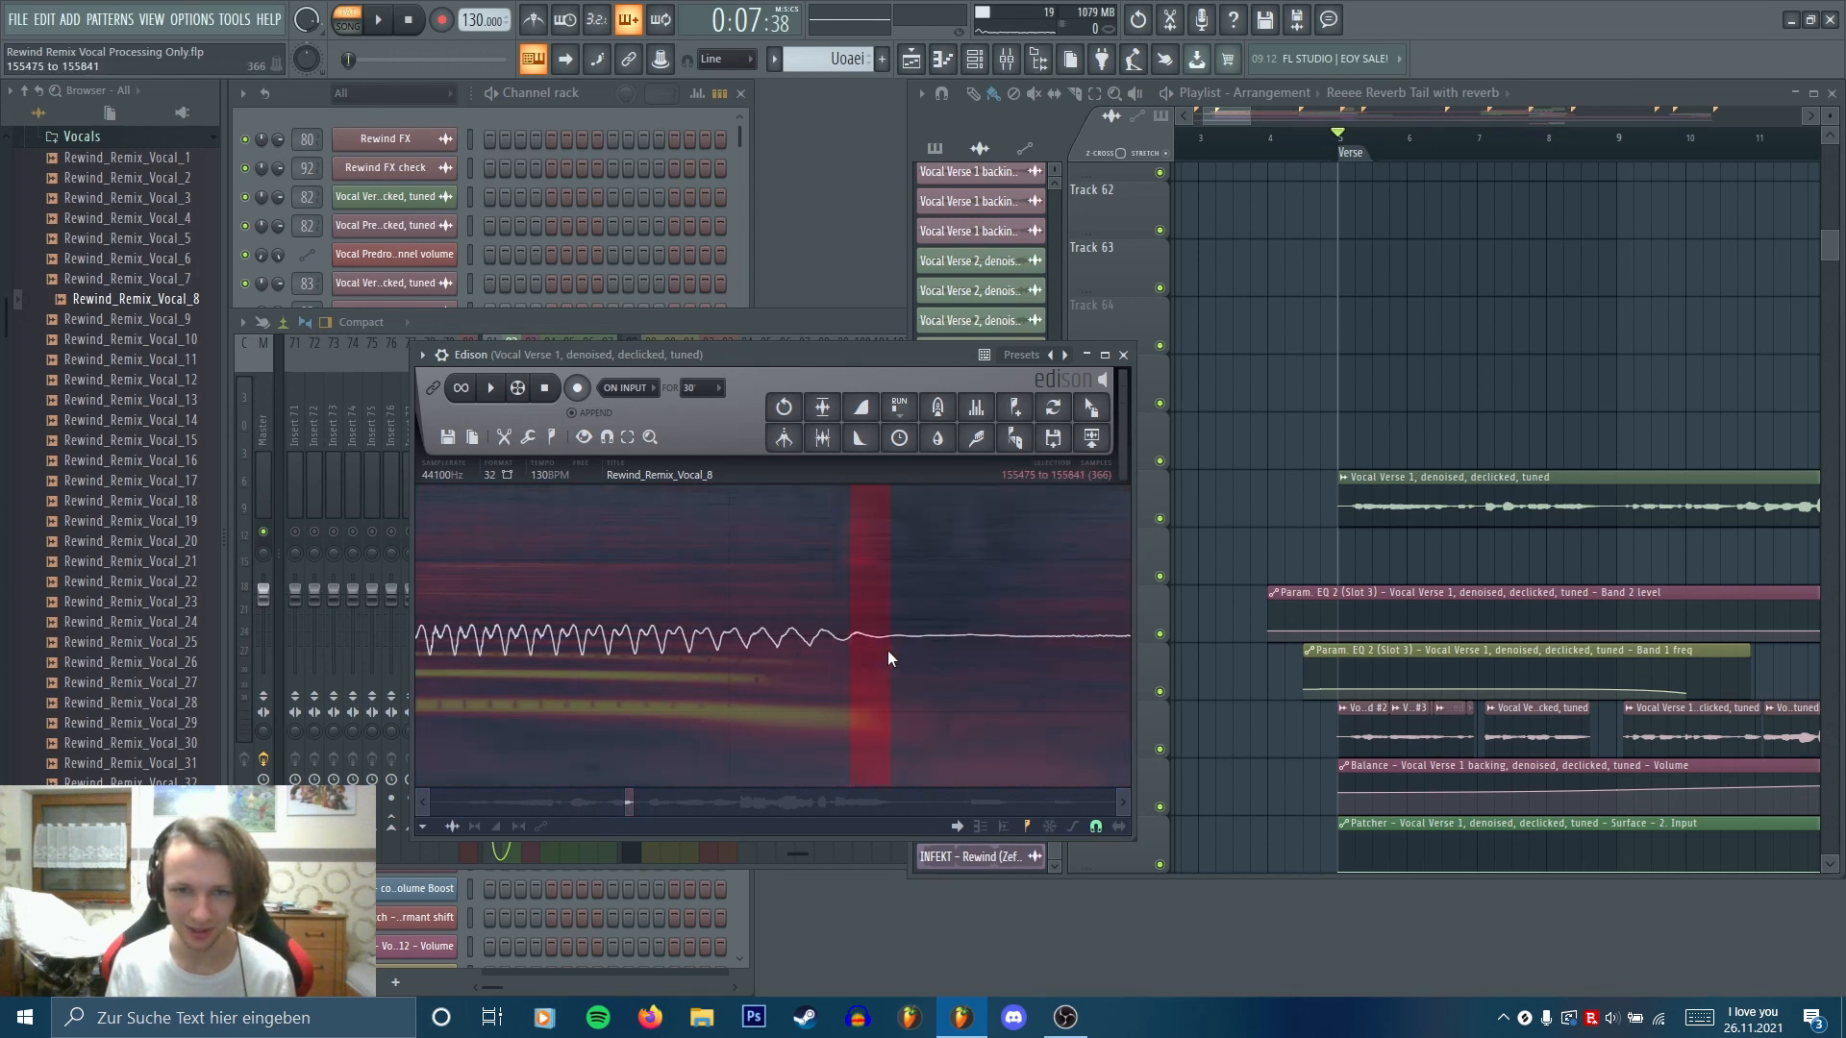
pyautogui.press('Delete')
pyautogui.scroll(-4, 883, 655)
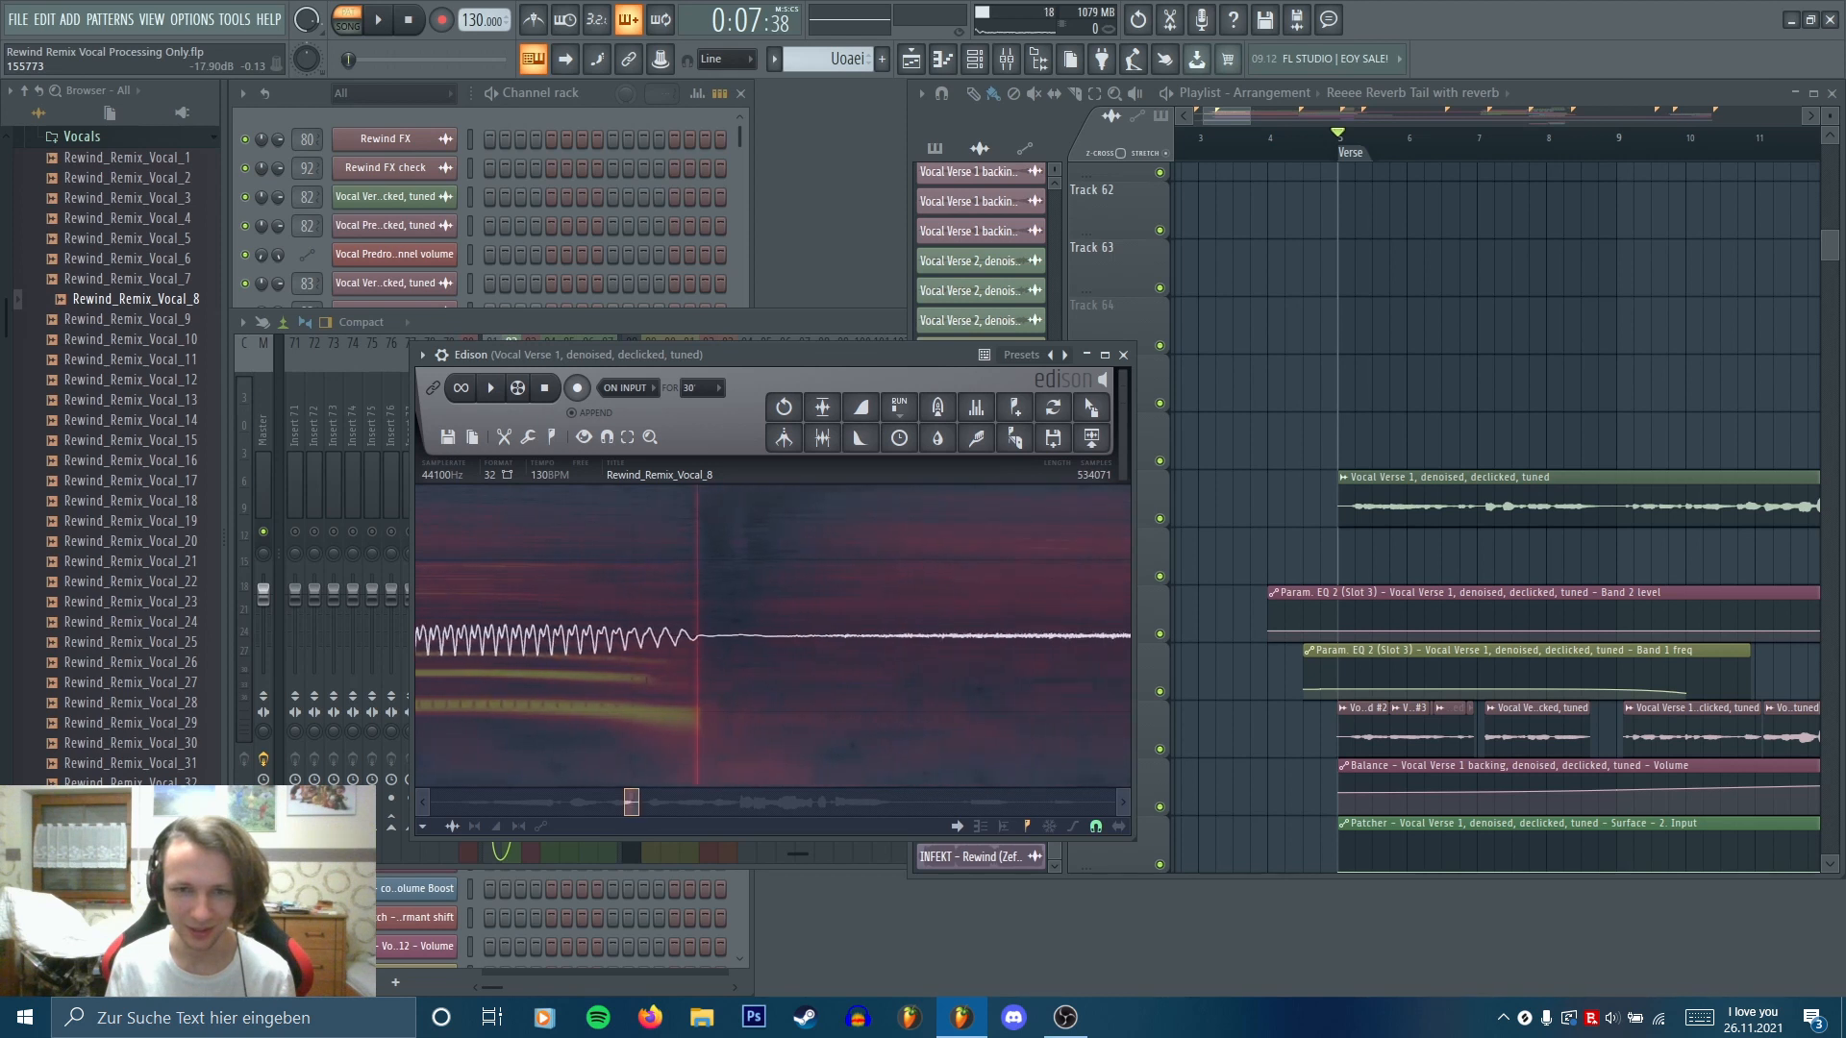
# Paste the cut samples into the quiet gap after the vocal phrase in Edison, at sample 155784
pyautogui.scroll(4, 865, 661)
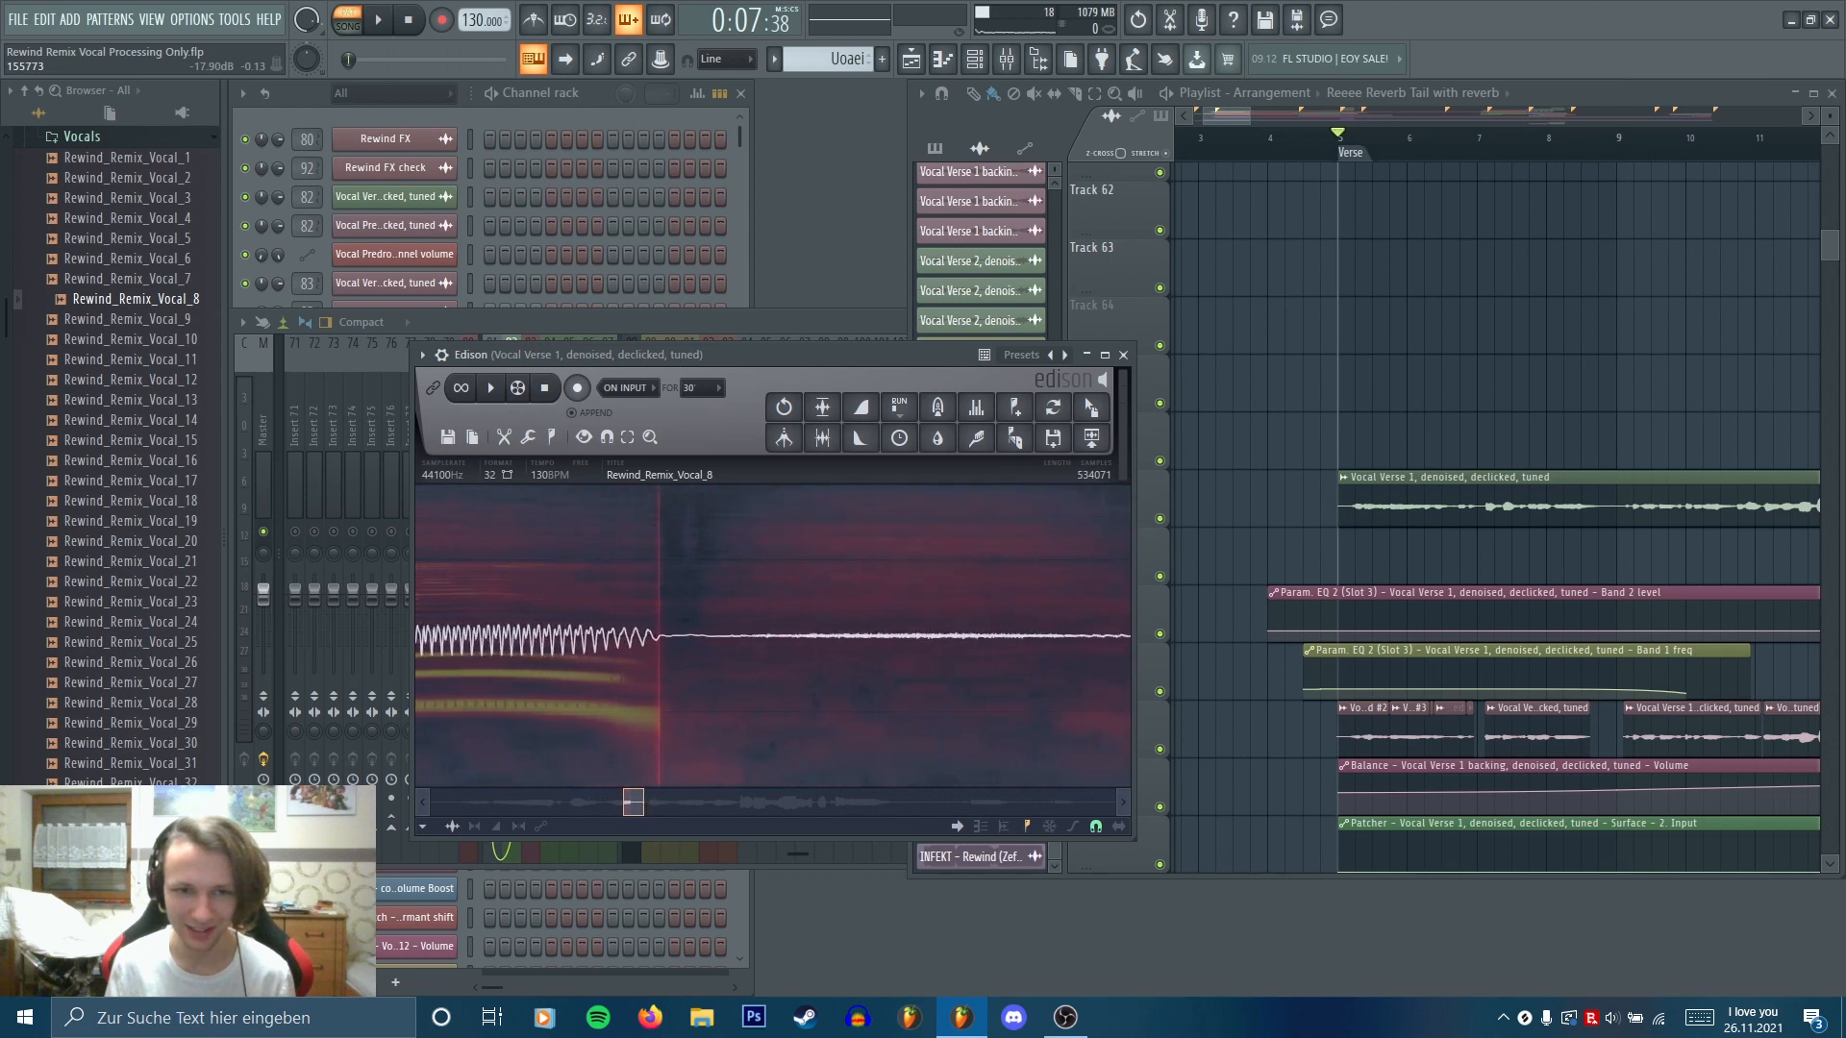
pyautogui.click(777, 645)
pyautogui.hotkey('ctrl', 'v')
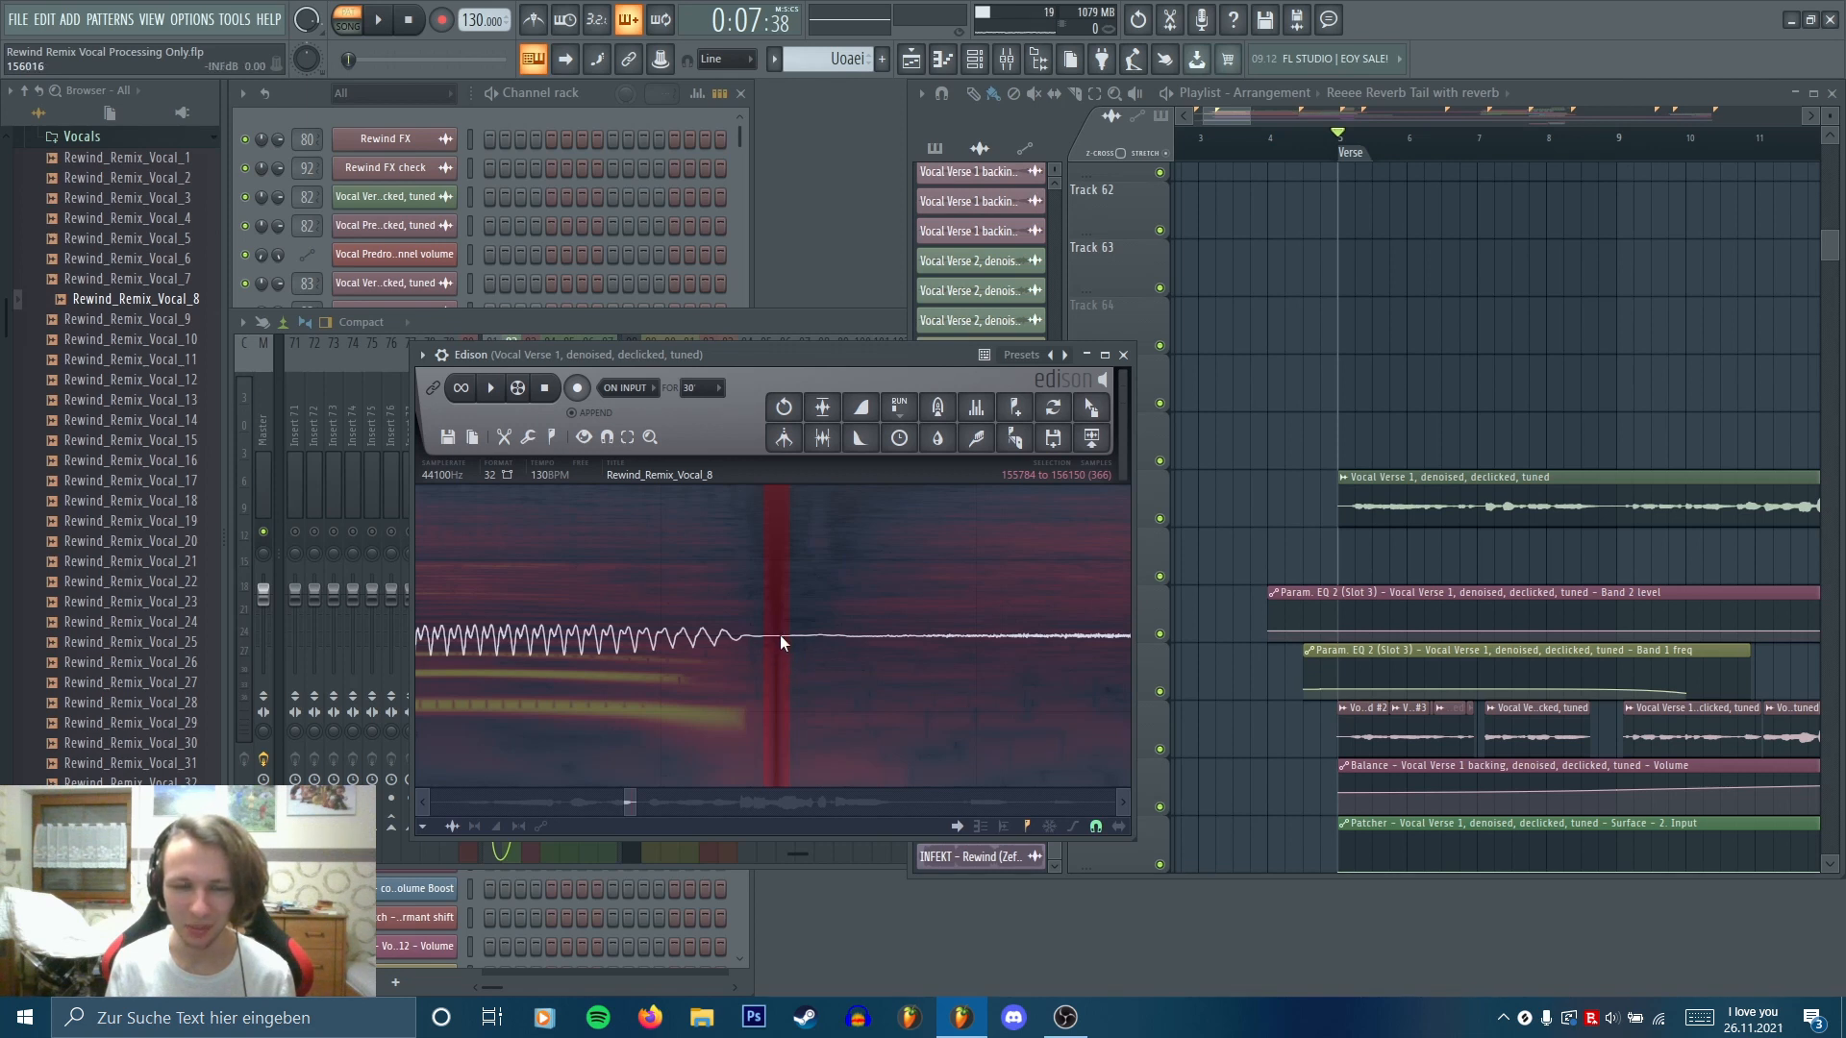
pyautogui.scroll(-3, 780, 646)
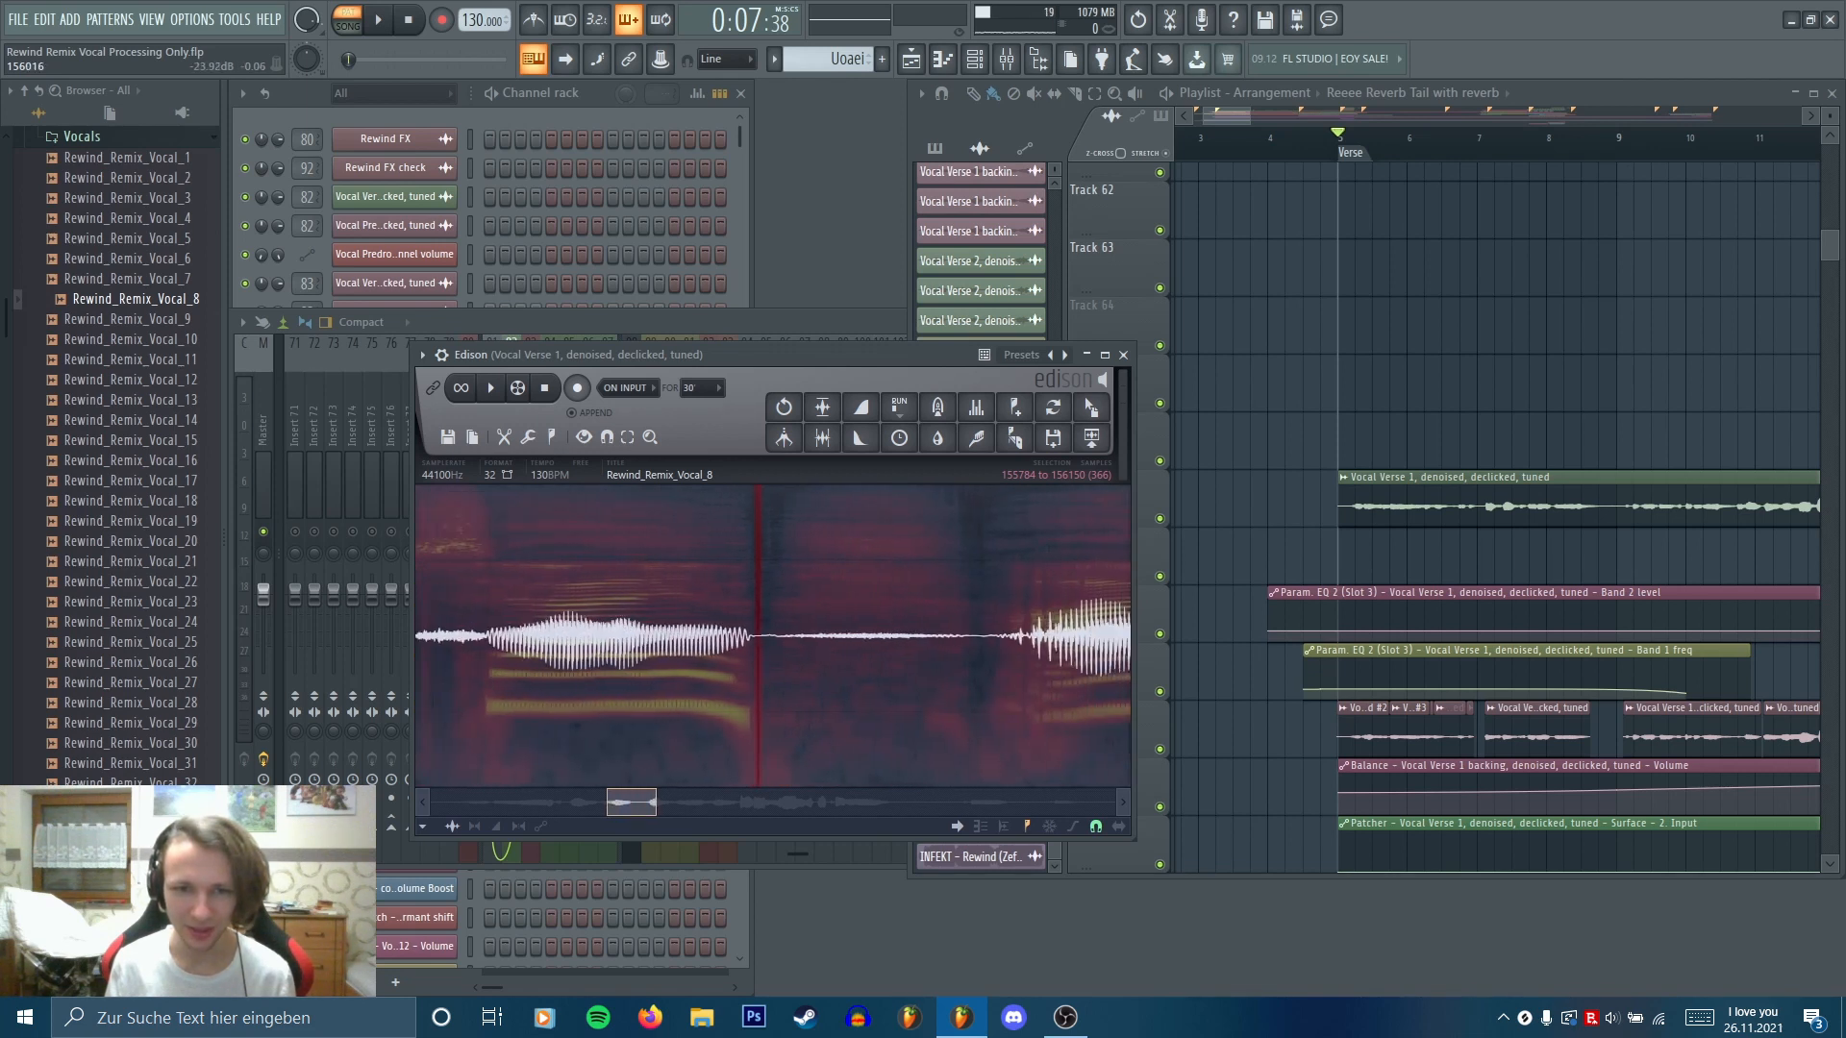
pyautogui.scroll(-5, 775, 639)
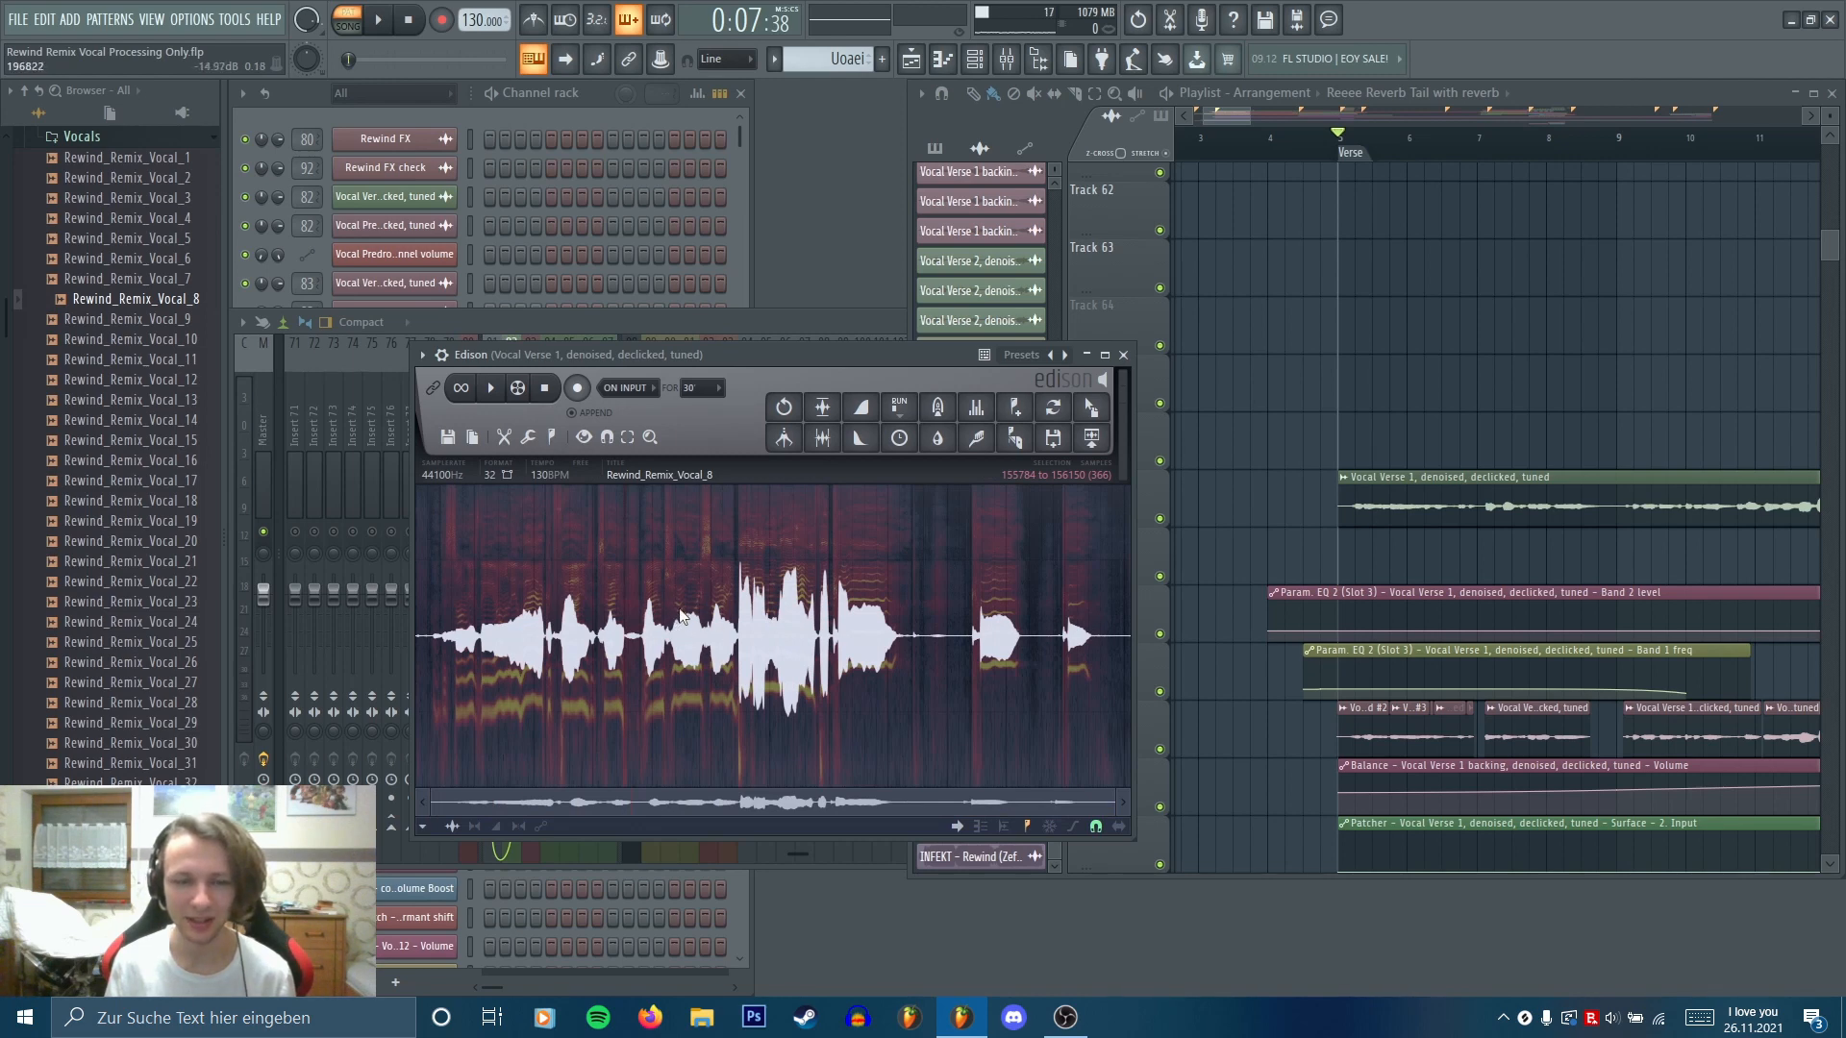
# Remove Edison from slot 2 of the Vocal Verse 1 mixer track and enable Fruity parametric EQ 2 in slot 3
pyautogui.click(1123, 355)
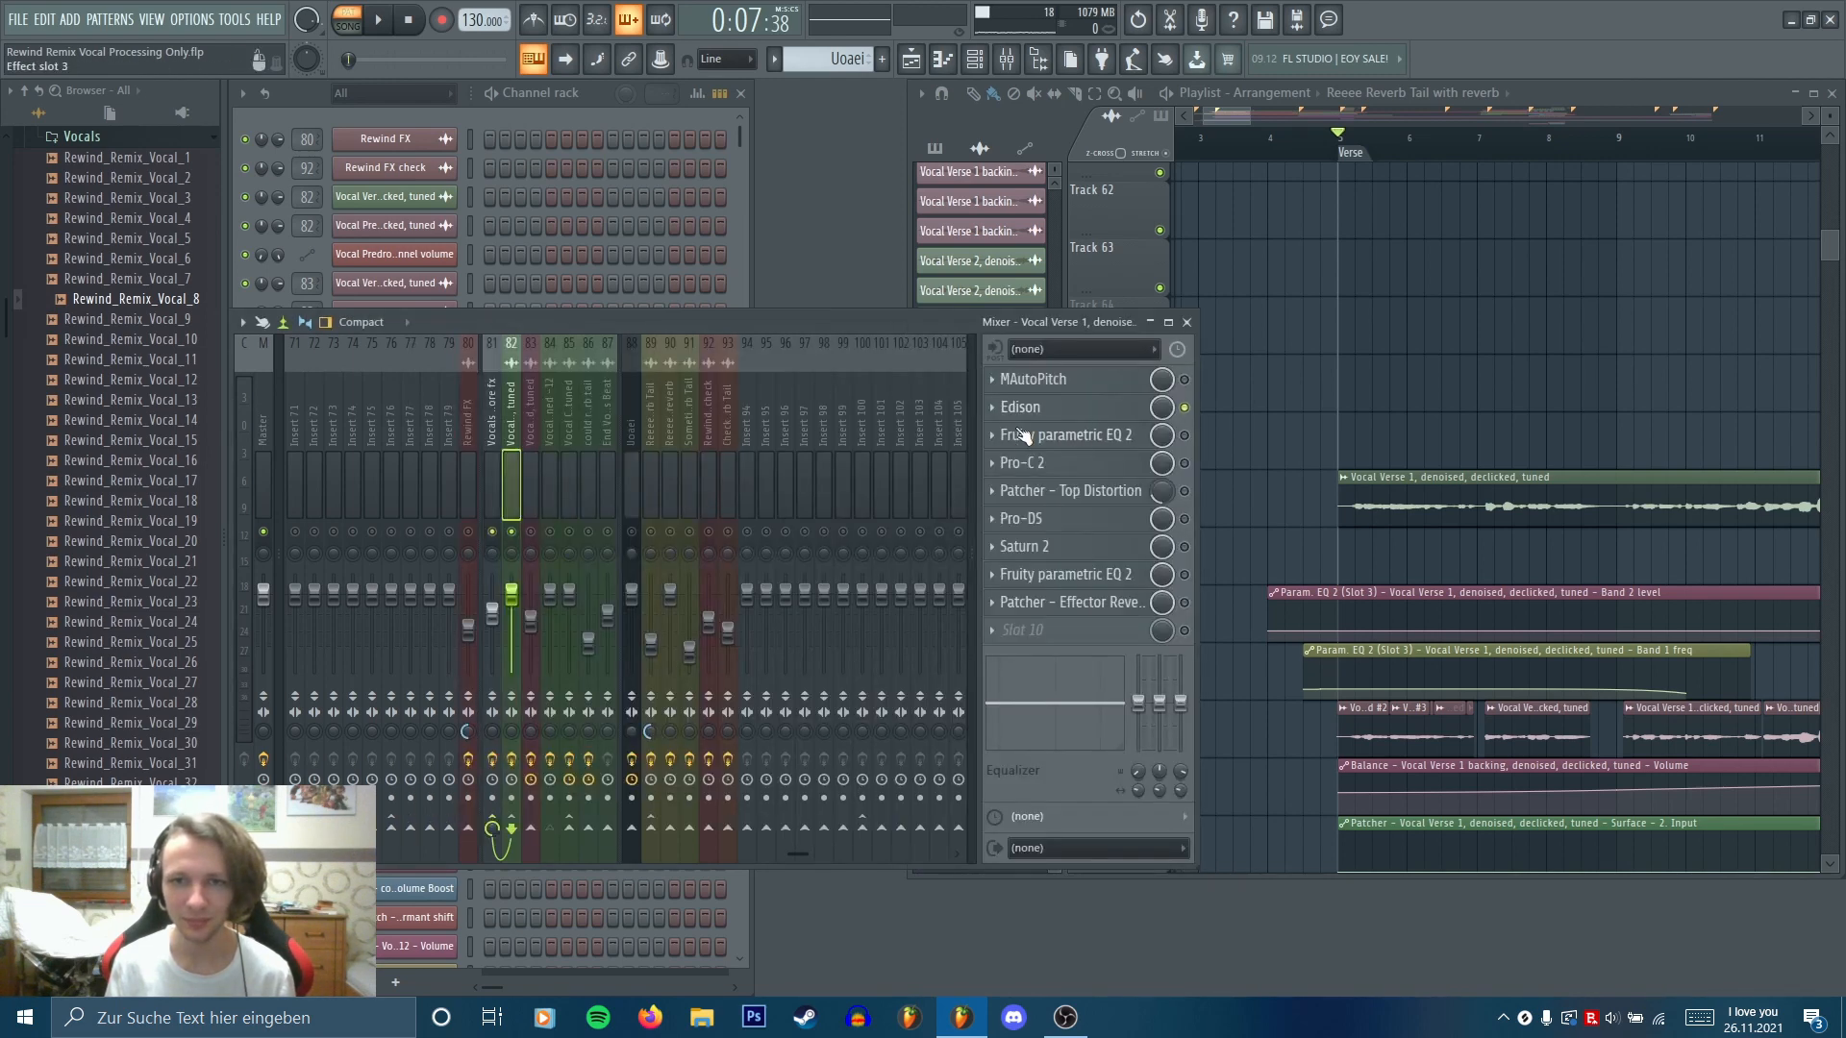
pyautogui.click(994, 408)
pyautogui.click(1092, 424)
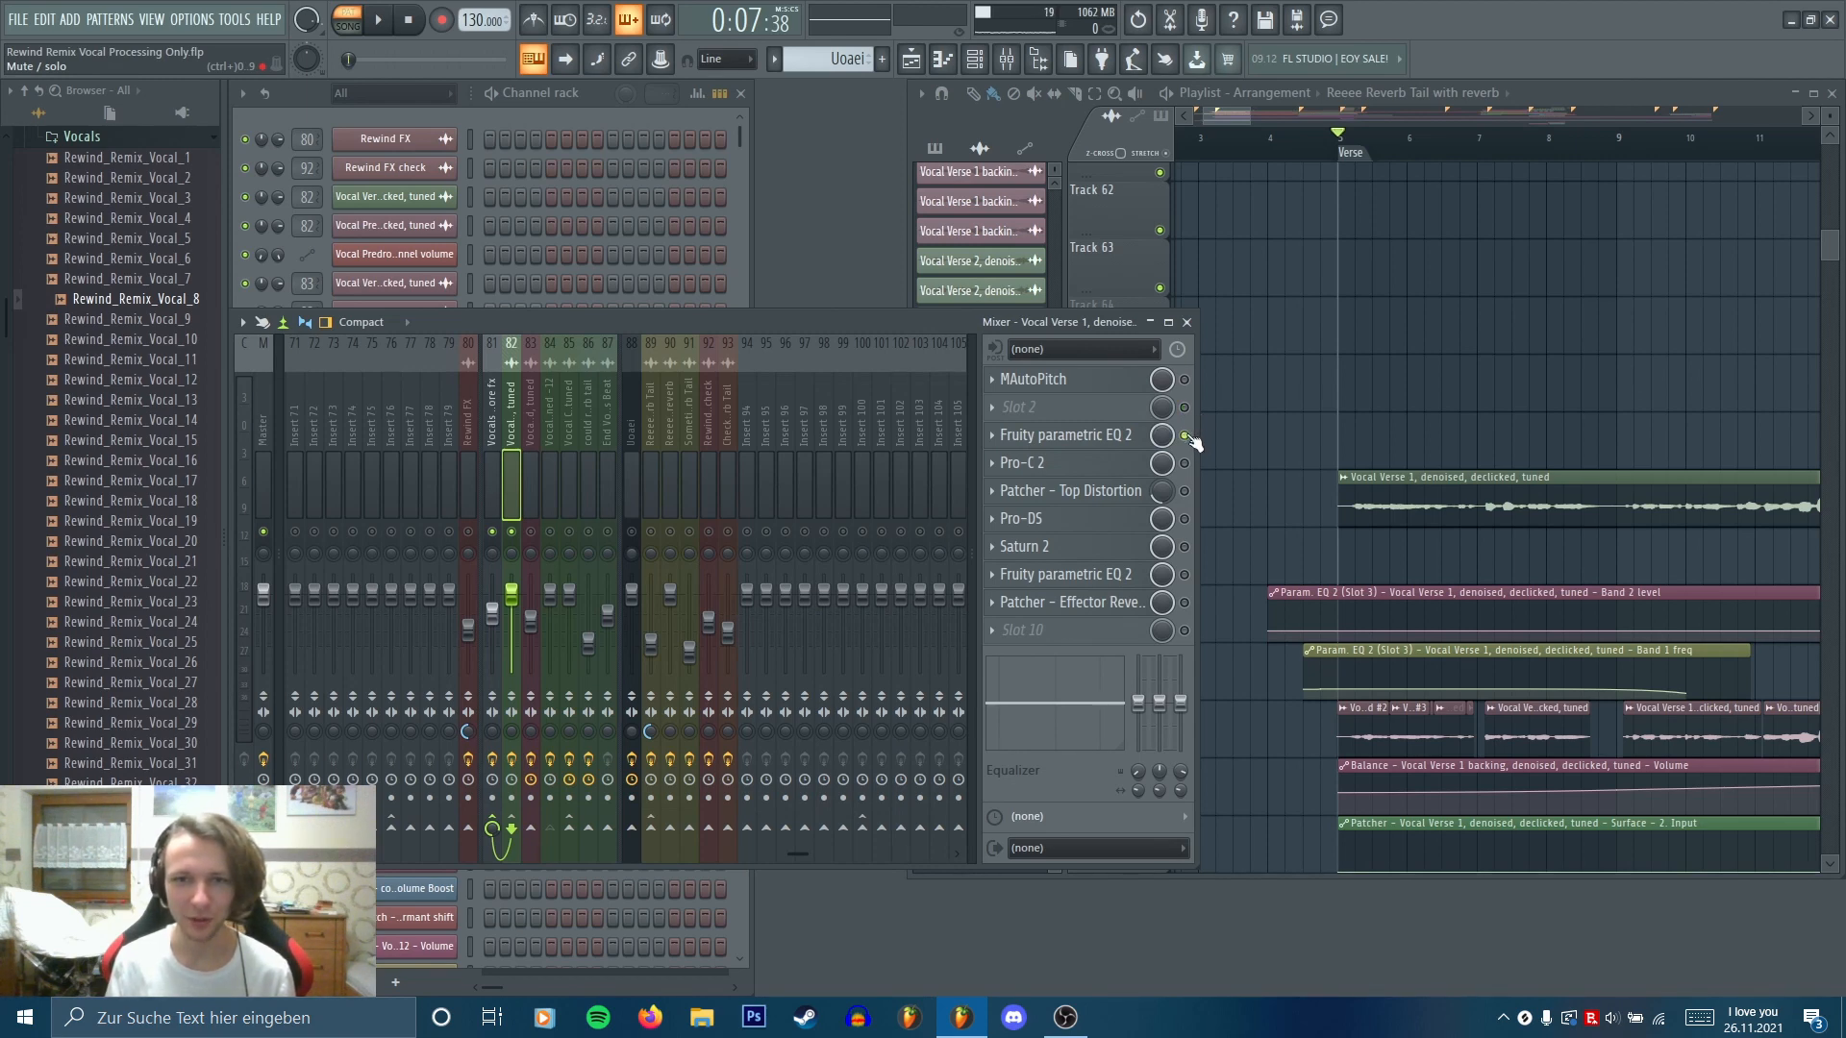
# Examine the Fruity parametric EQ 2 curve on Vocal Verse 1 while playing the verse from its start
pyautogui.click(1095, 438)
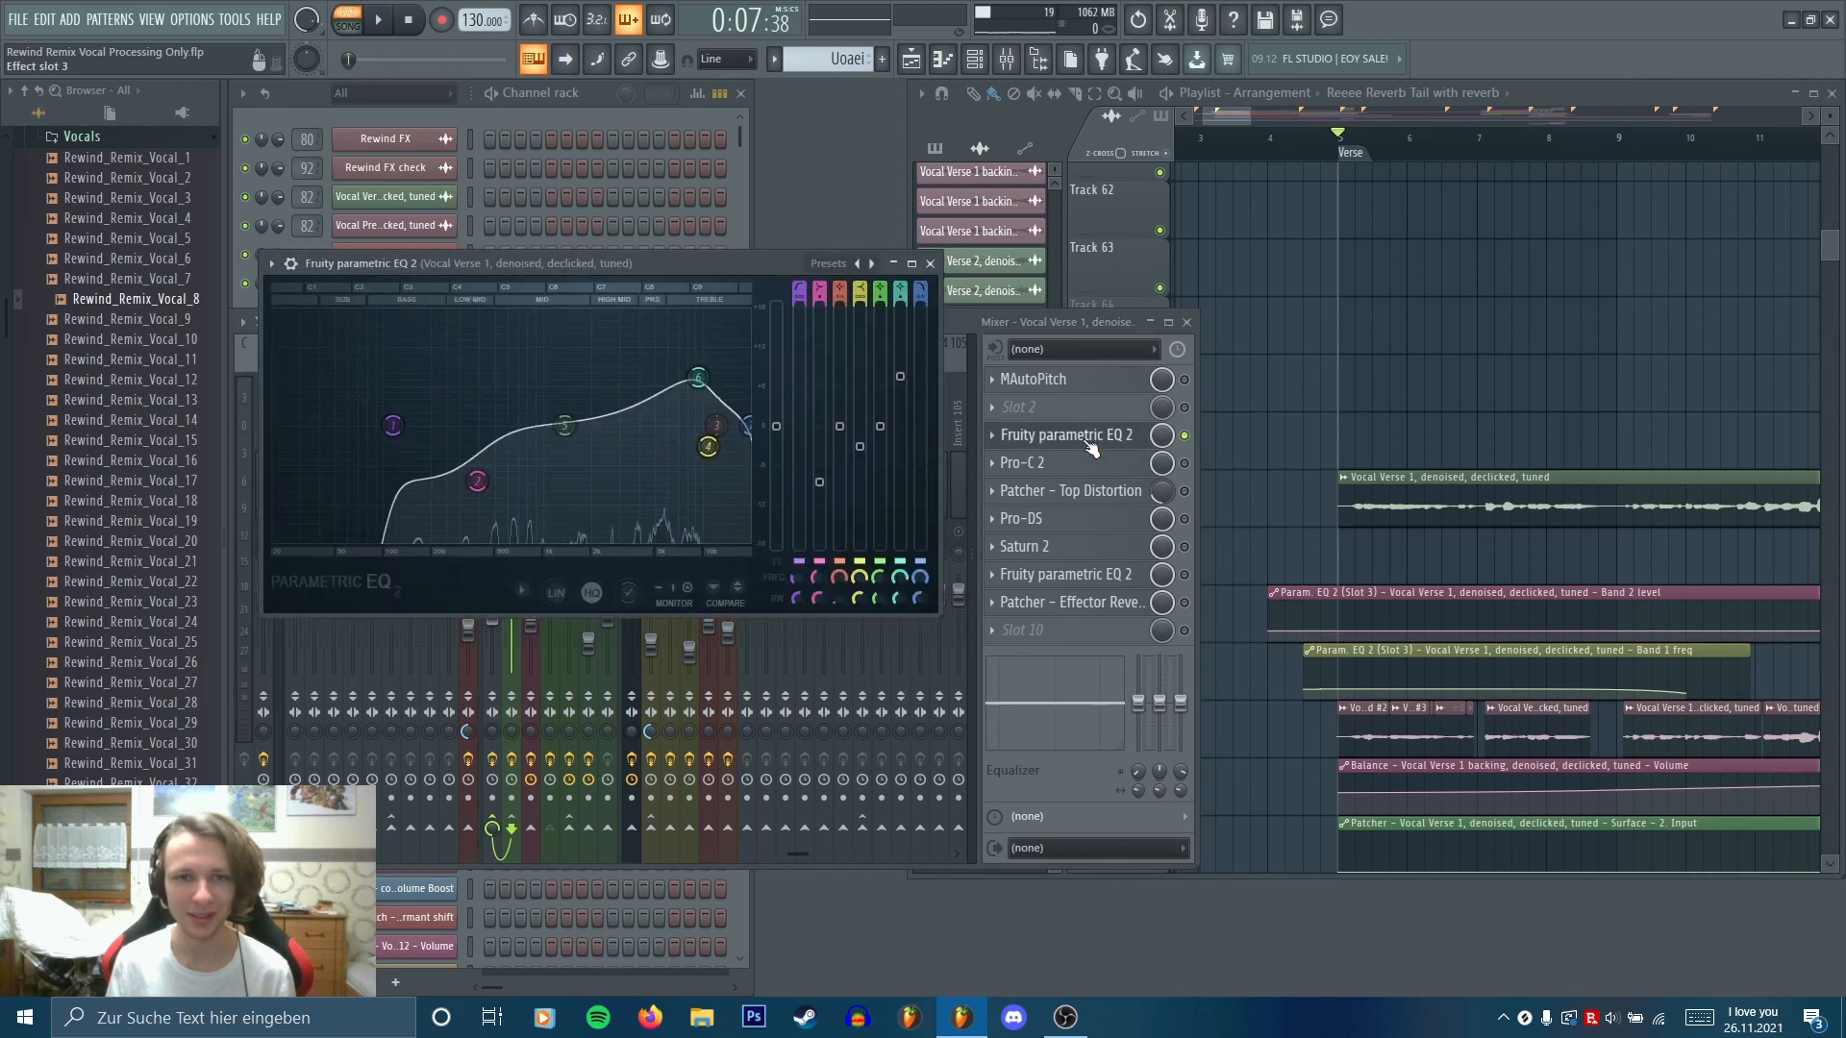
pyautogui.press('space')
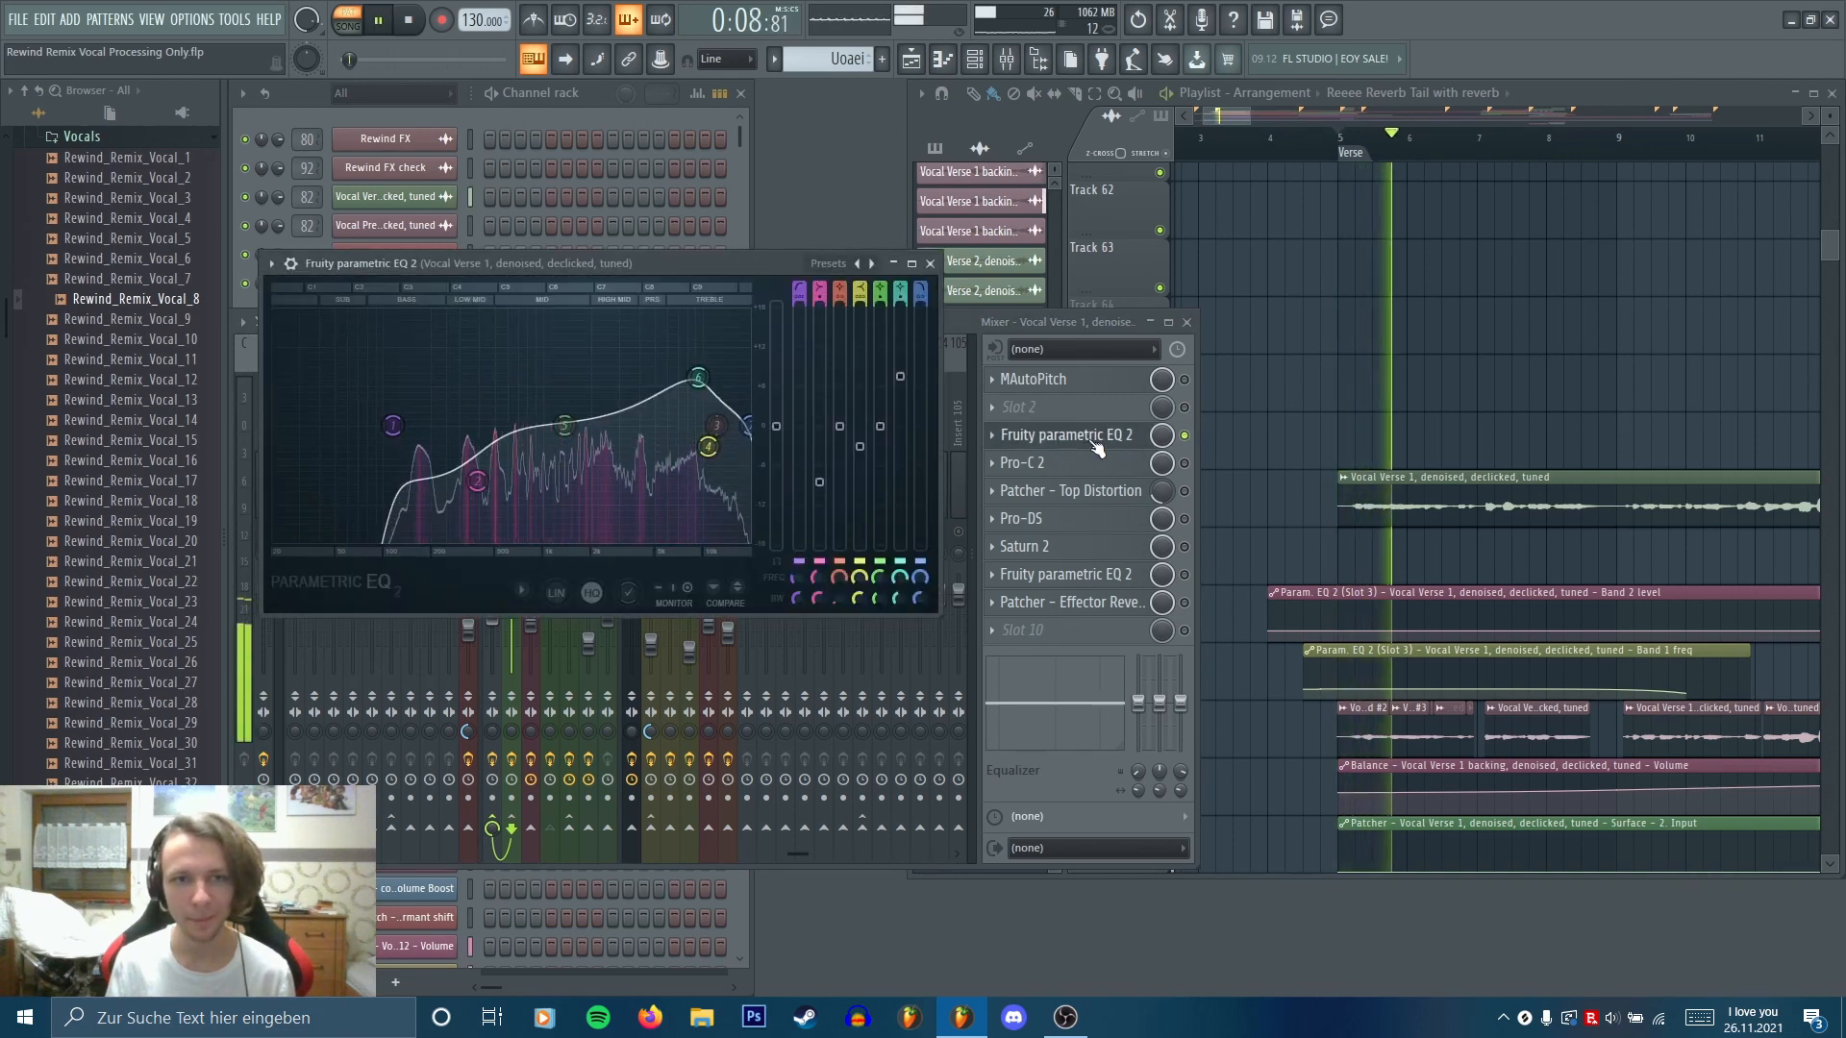
pyautogui.press('space')
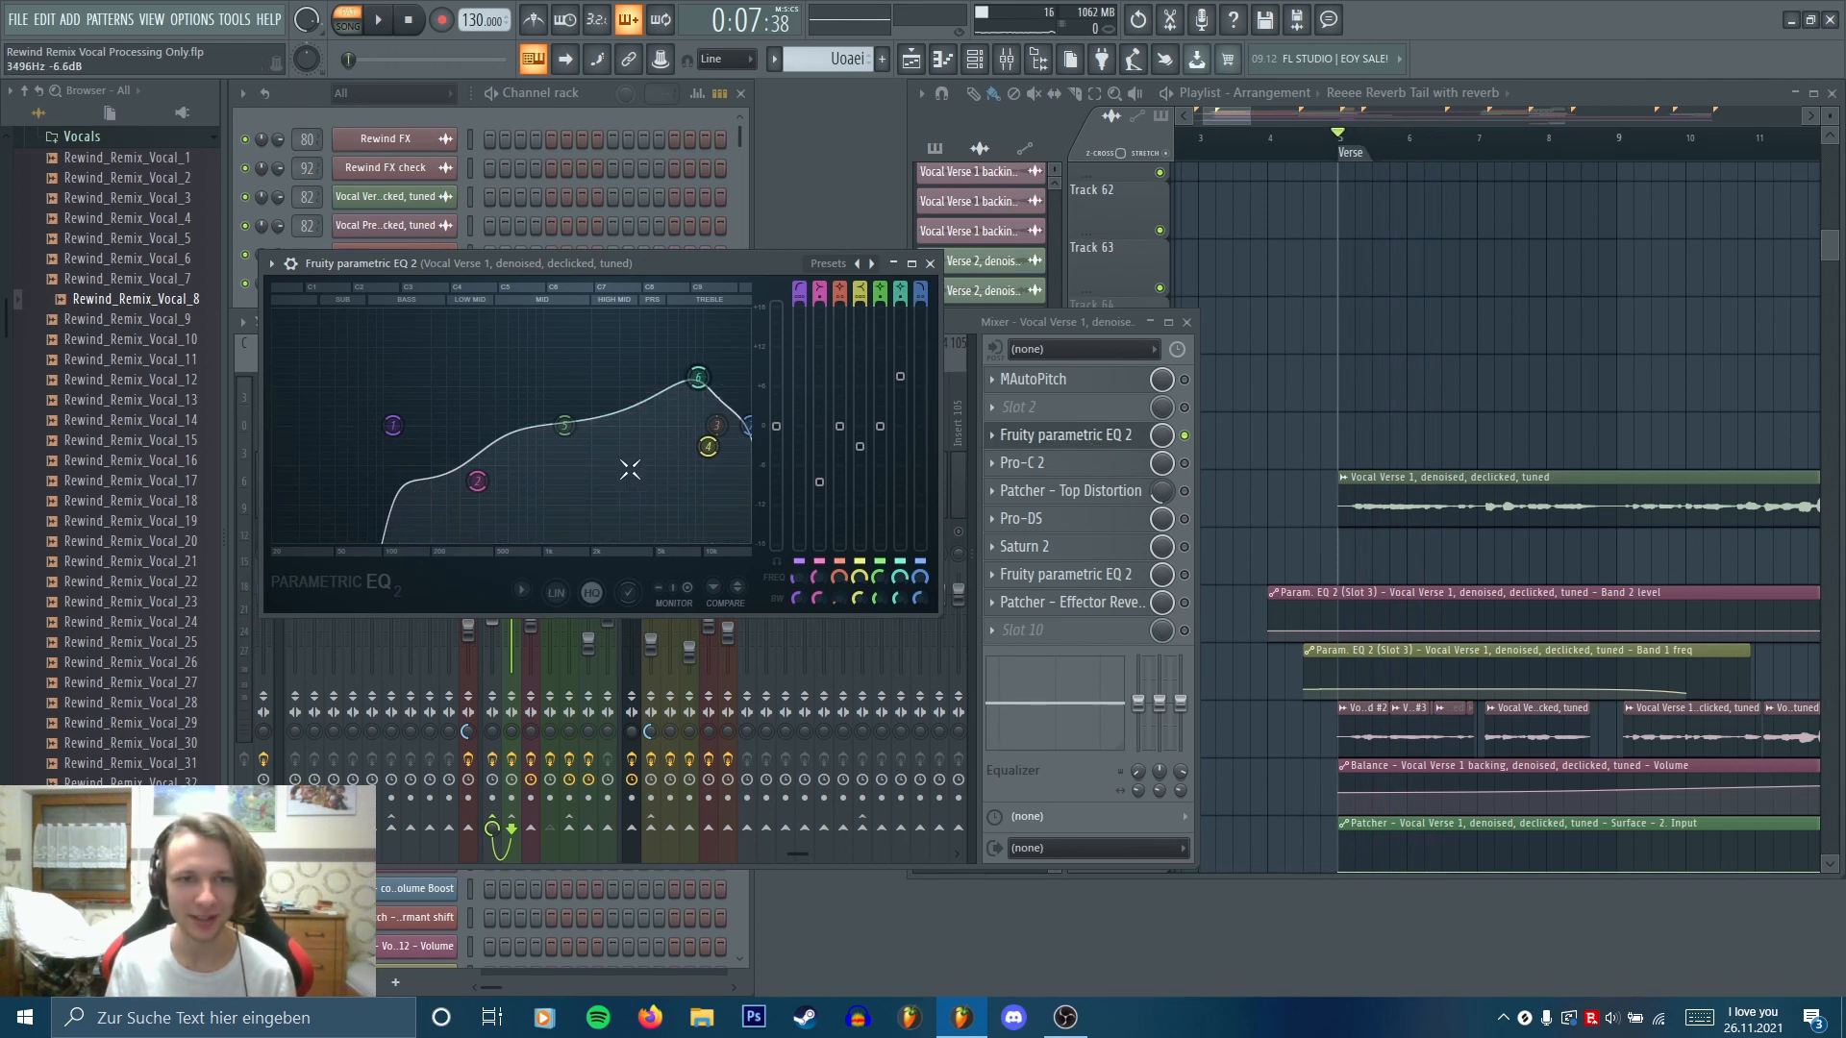
pyautogui.click(930, 262)
# Enable Pro-C 2 on the Vocal Verse 1 track and watch its compression while playing the start of the verse
pyautogui.click(1112, 467)
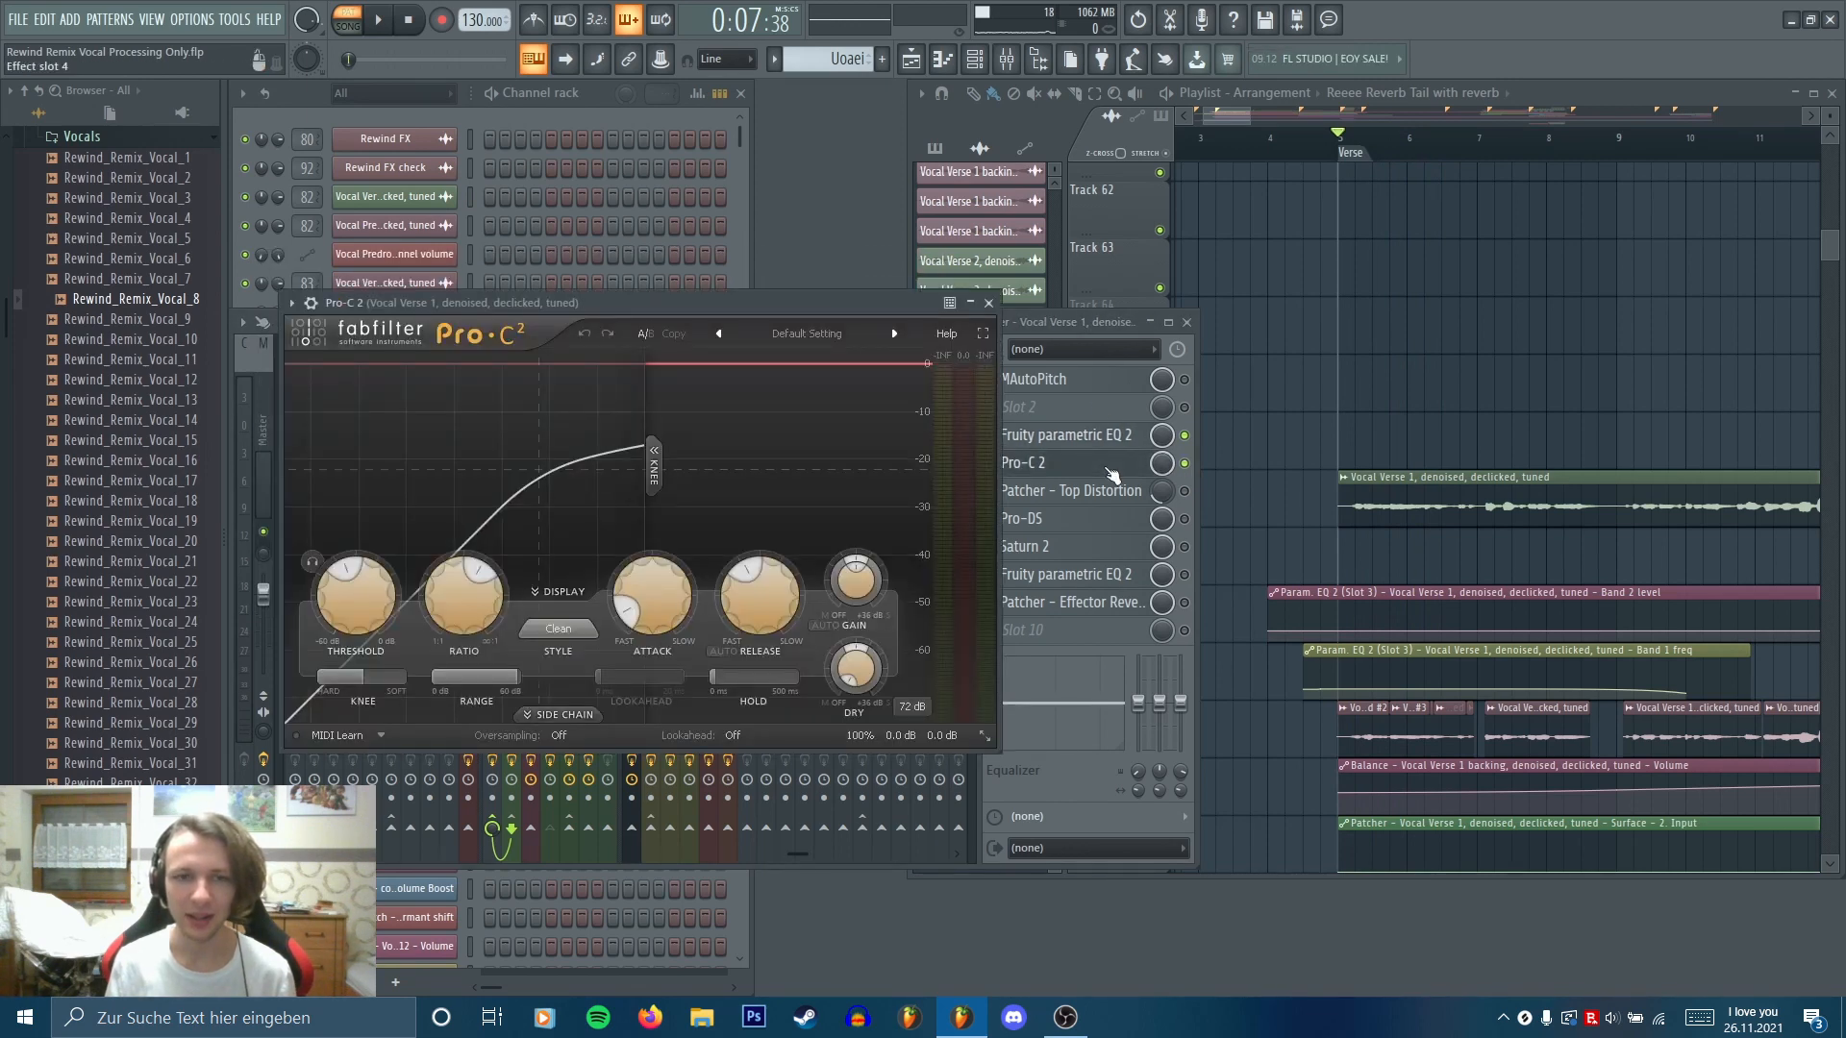
pyautogui.press('space')
pyautogui.scroll(-4, 1424, 474)
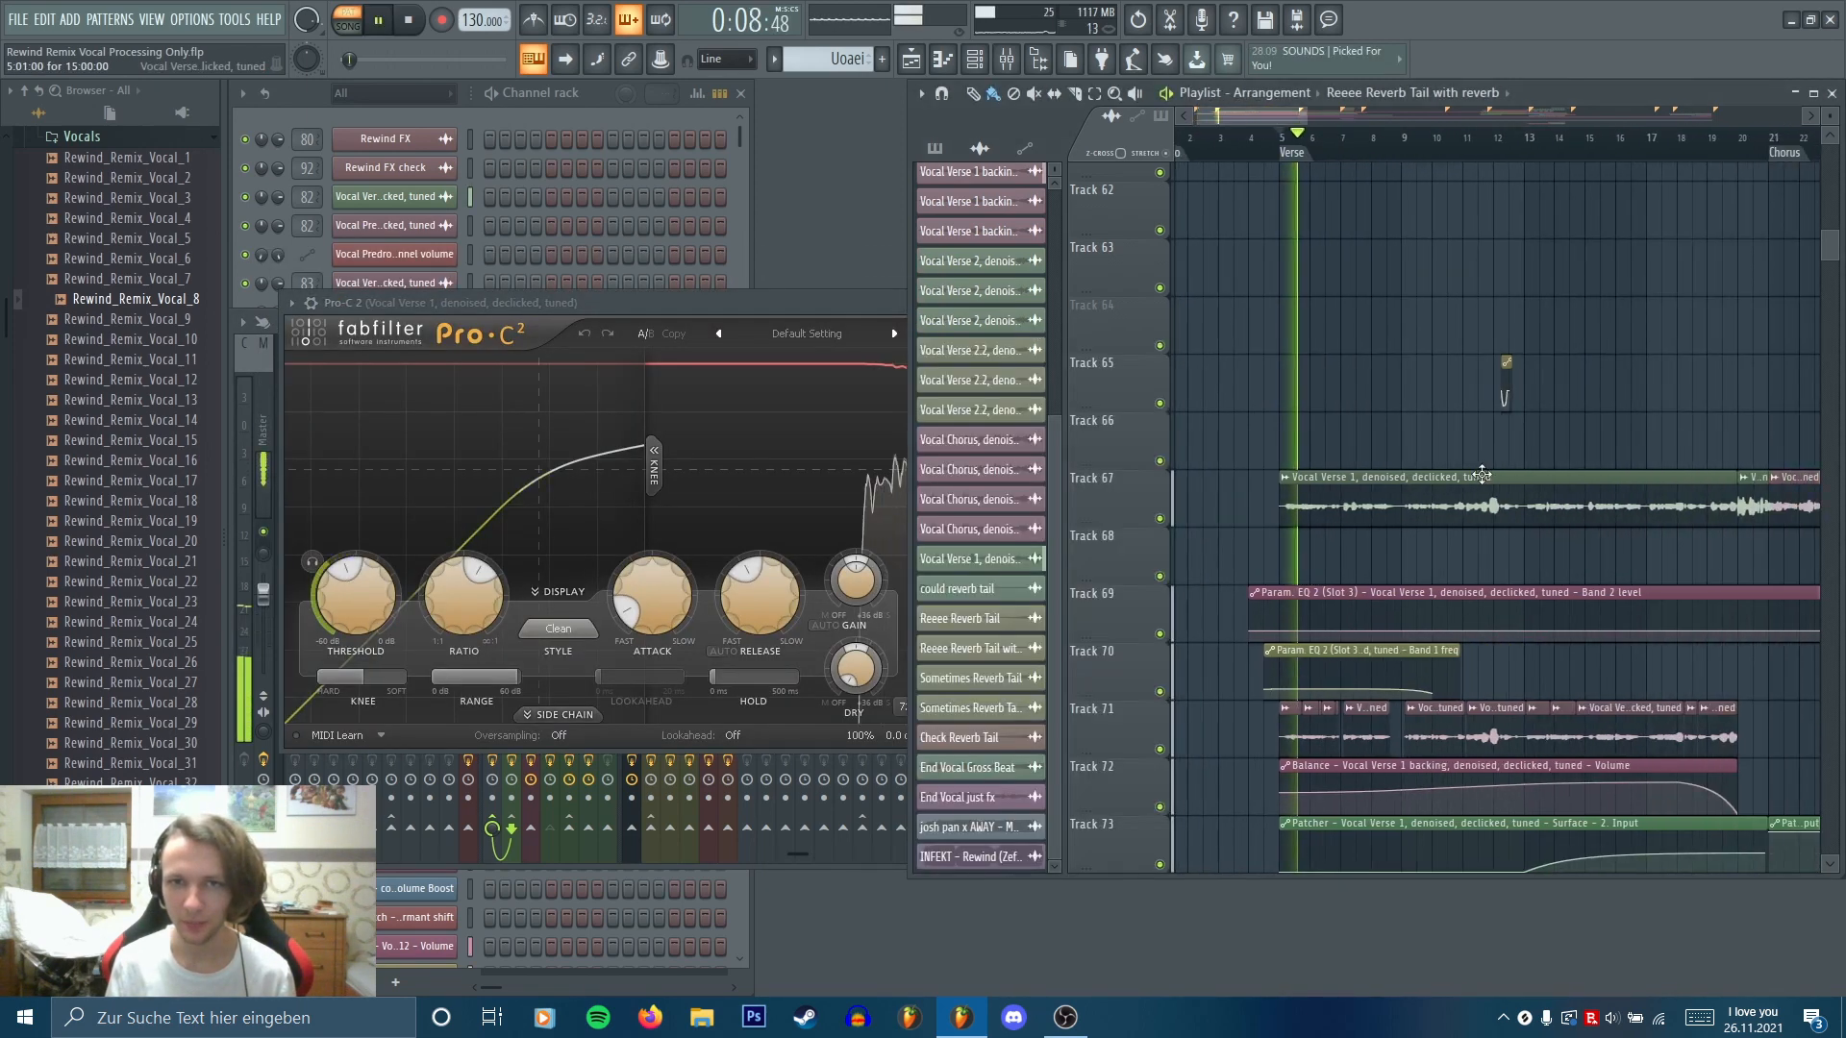
pyautogui.moveTo(853, 304); pyautogui.dragTo(661, 306)
pyautogui.press('space')
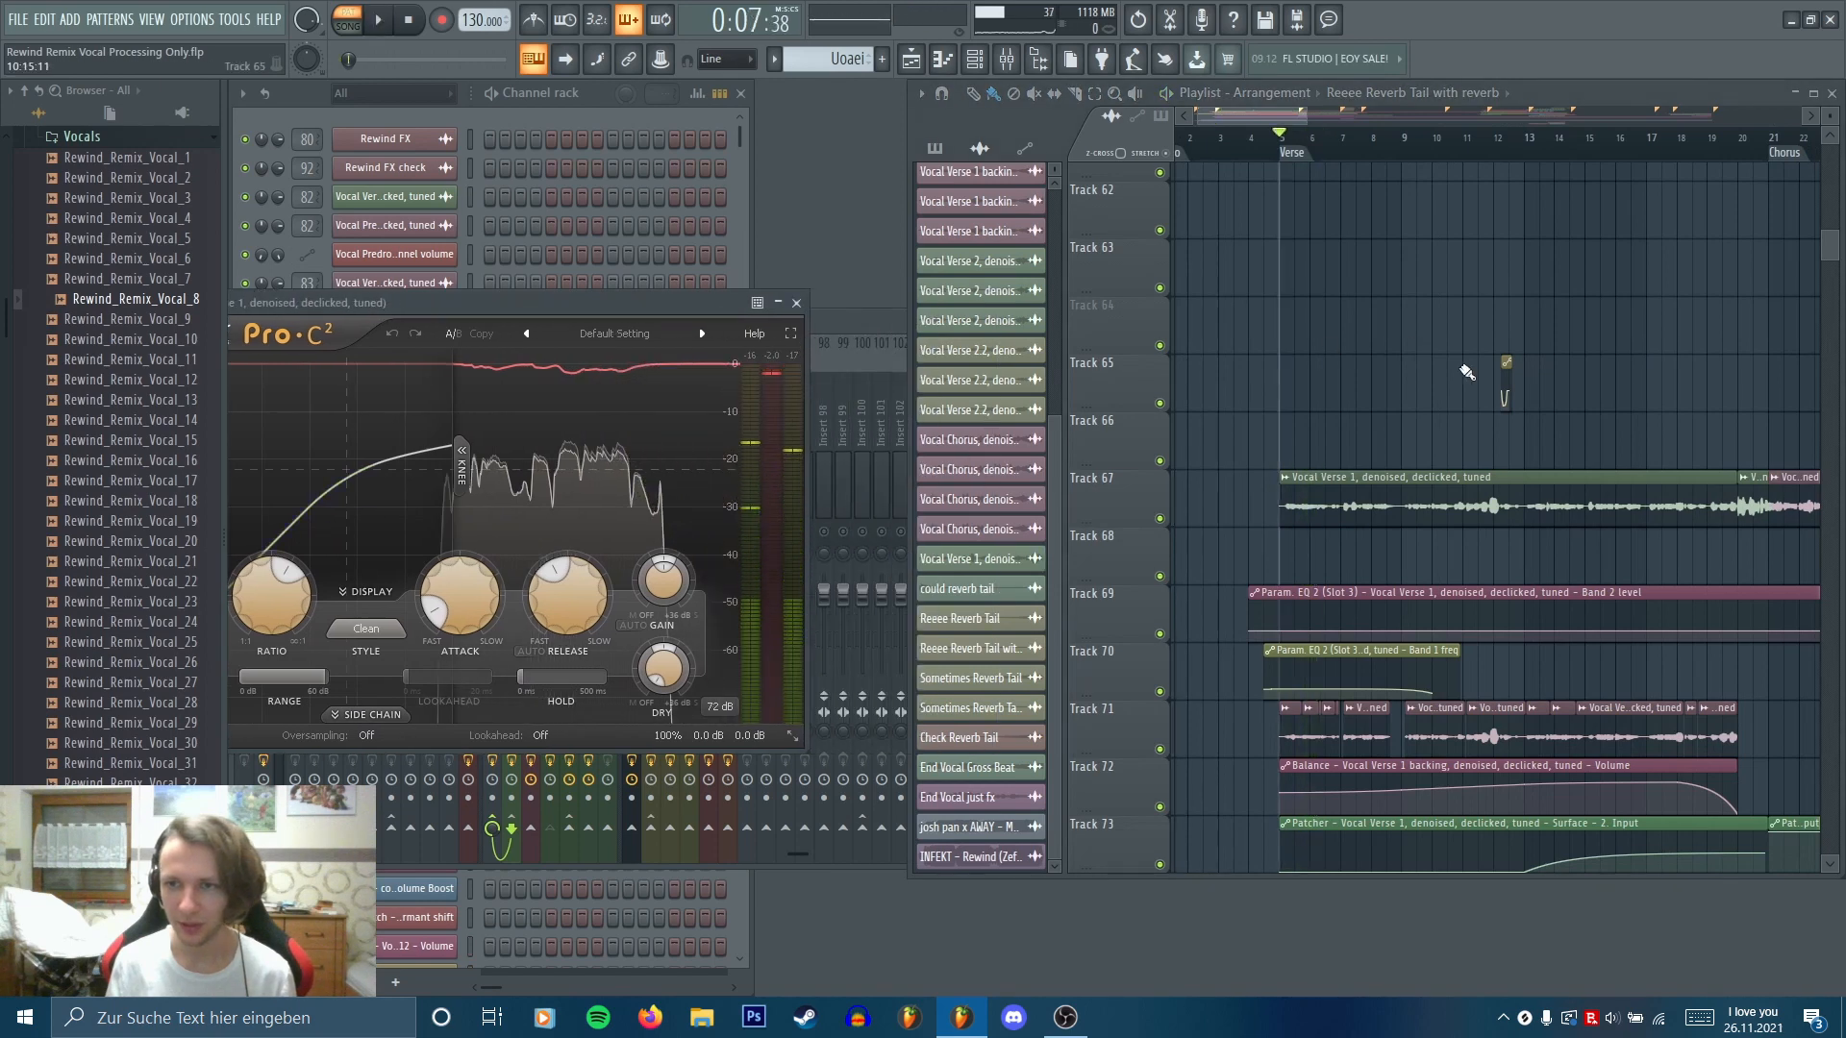
# Play the verse from the middle of bar 11 to check Pro-C 2 on the louder vocal, then close it
pyautogui.scroll(3, 1524, 386)
pyautogui.click(1450, 134)
pyautogui.press('space')
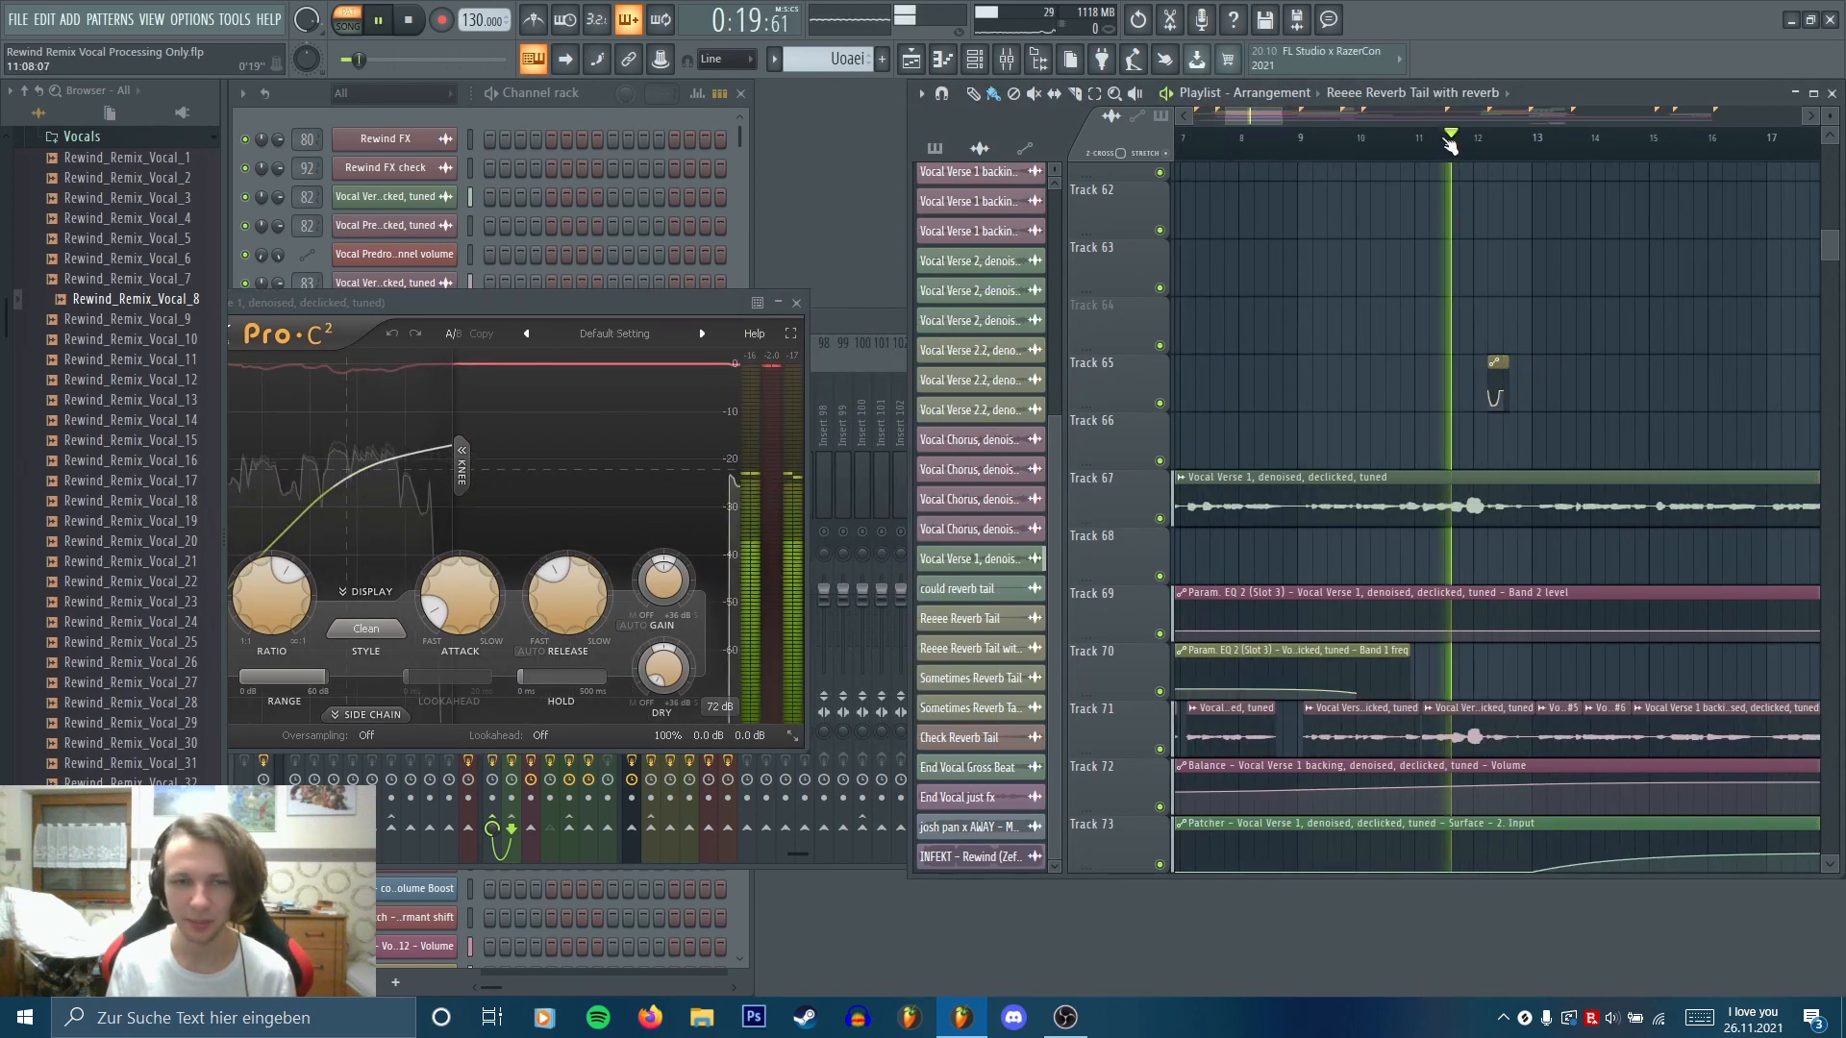
pyautogui.click(797, 303)
pyautogui.press('space')
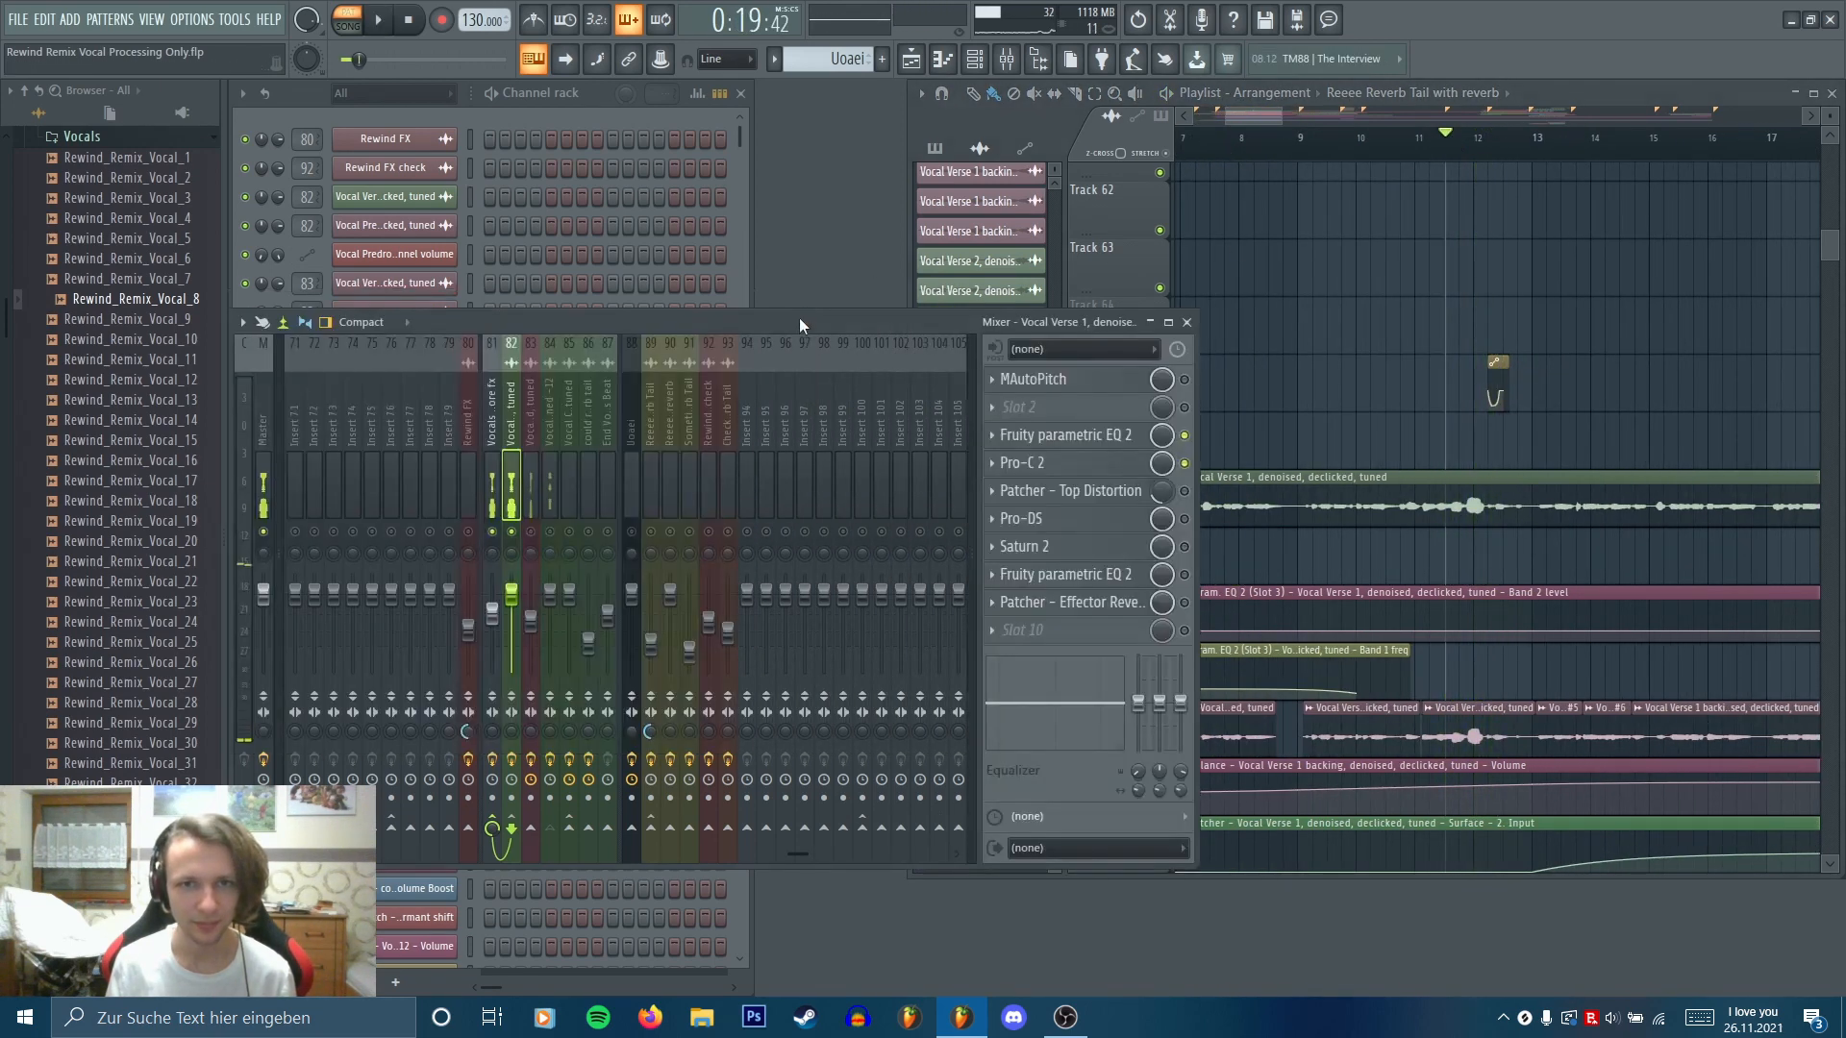
# Enable Pro-DS on the Vocal Verse 1 track and watch its de-essing while playing the verse from bar 9
pyautogui.click(1184, 518)
pyautogui.click(1020, 518)
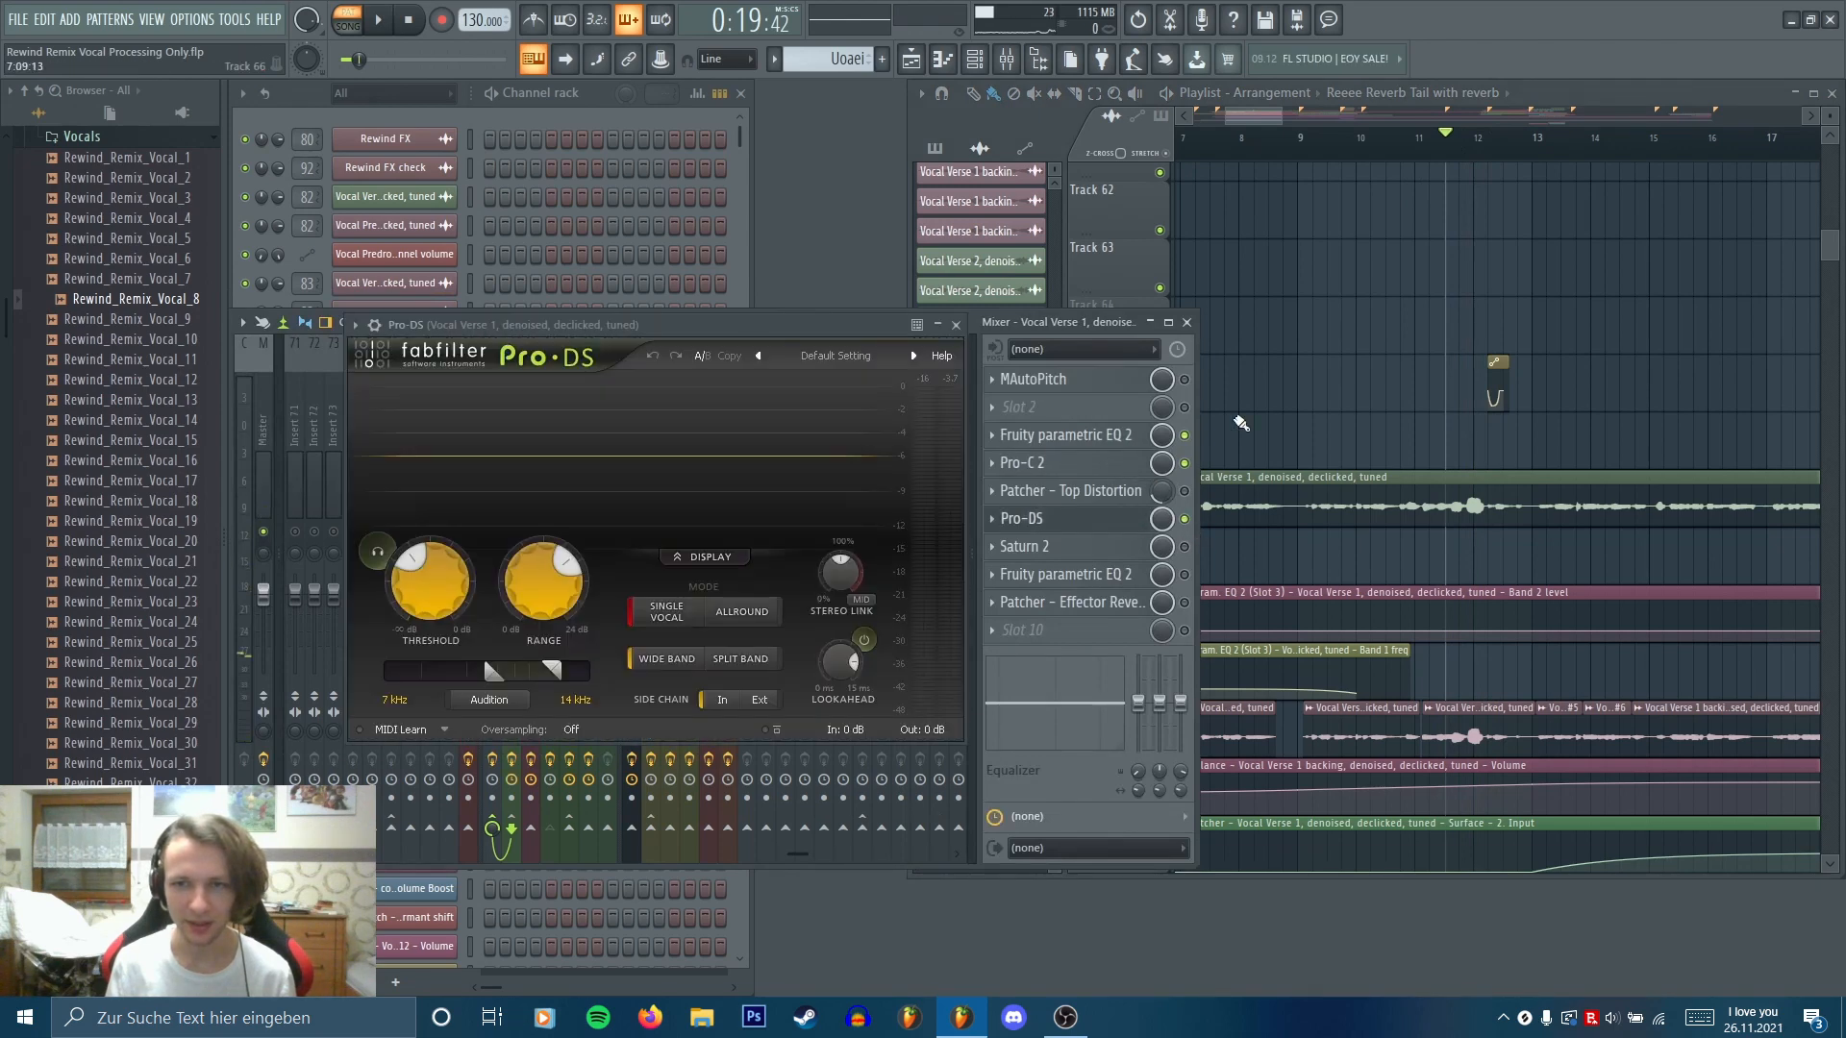
pyautogui.click(1303, 145)
pyautogui.press('space')
pyautogui.moveTo(841, 320); pyautogui.dragTo(735, 323)
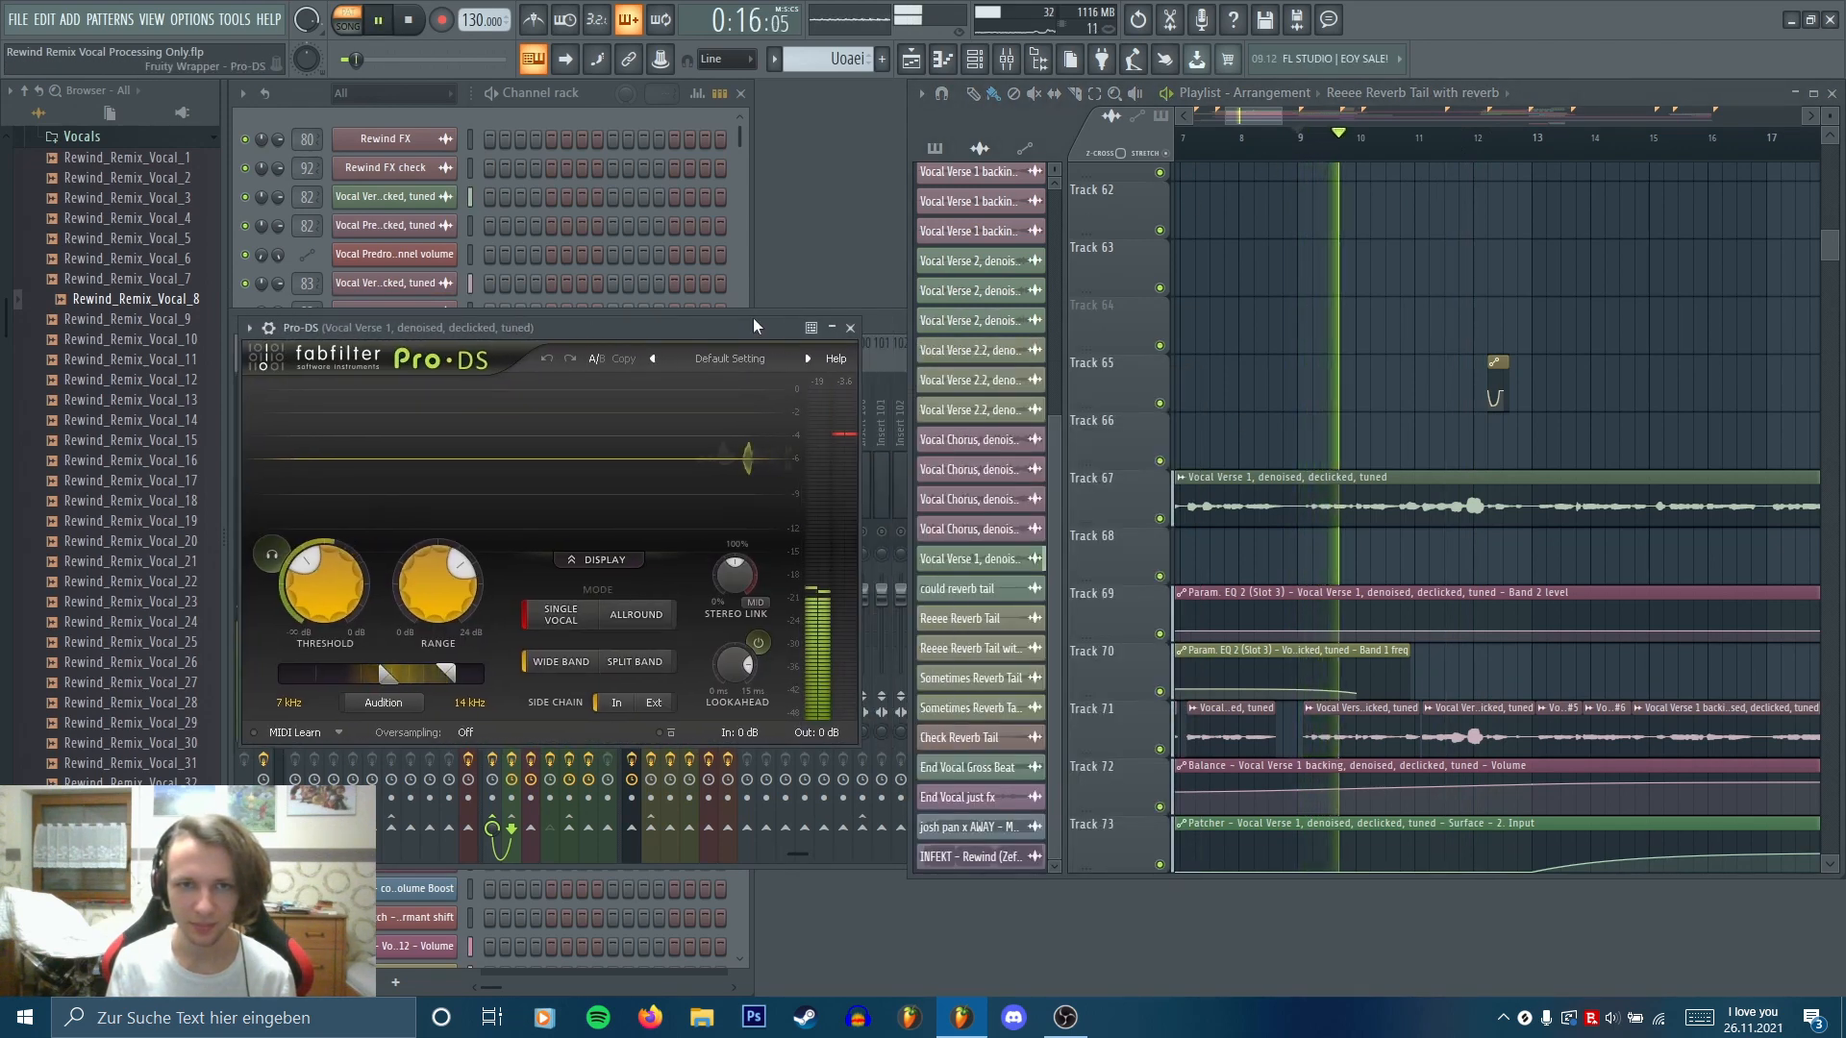
pyautogui.press('space')
pyautogui.click(850, 327)
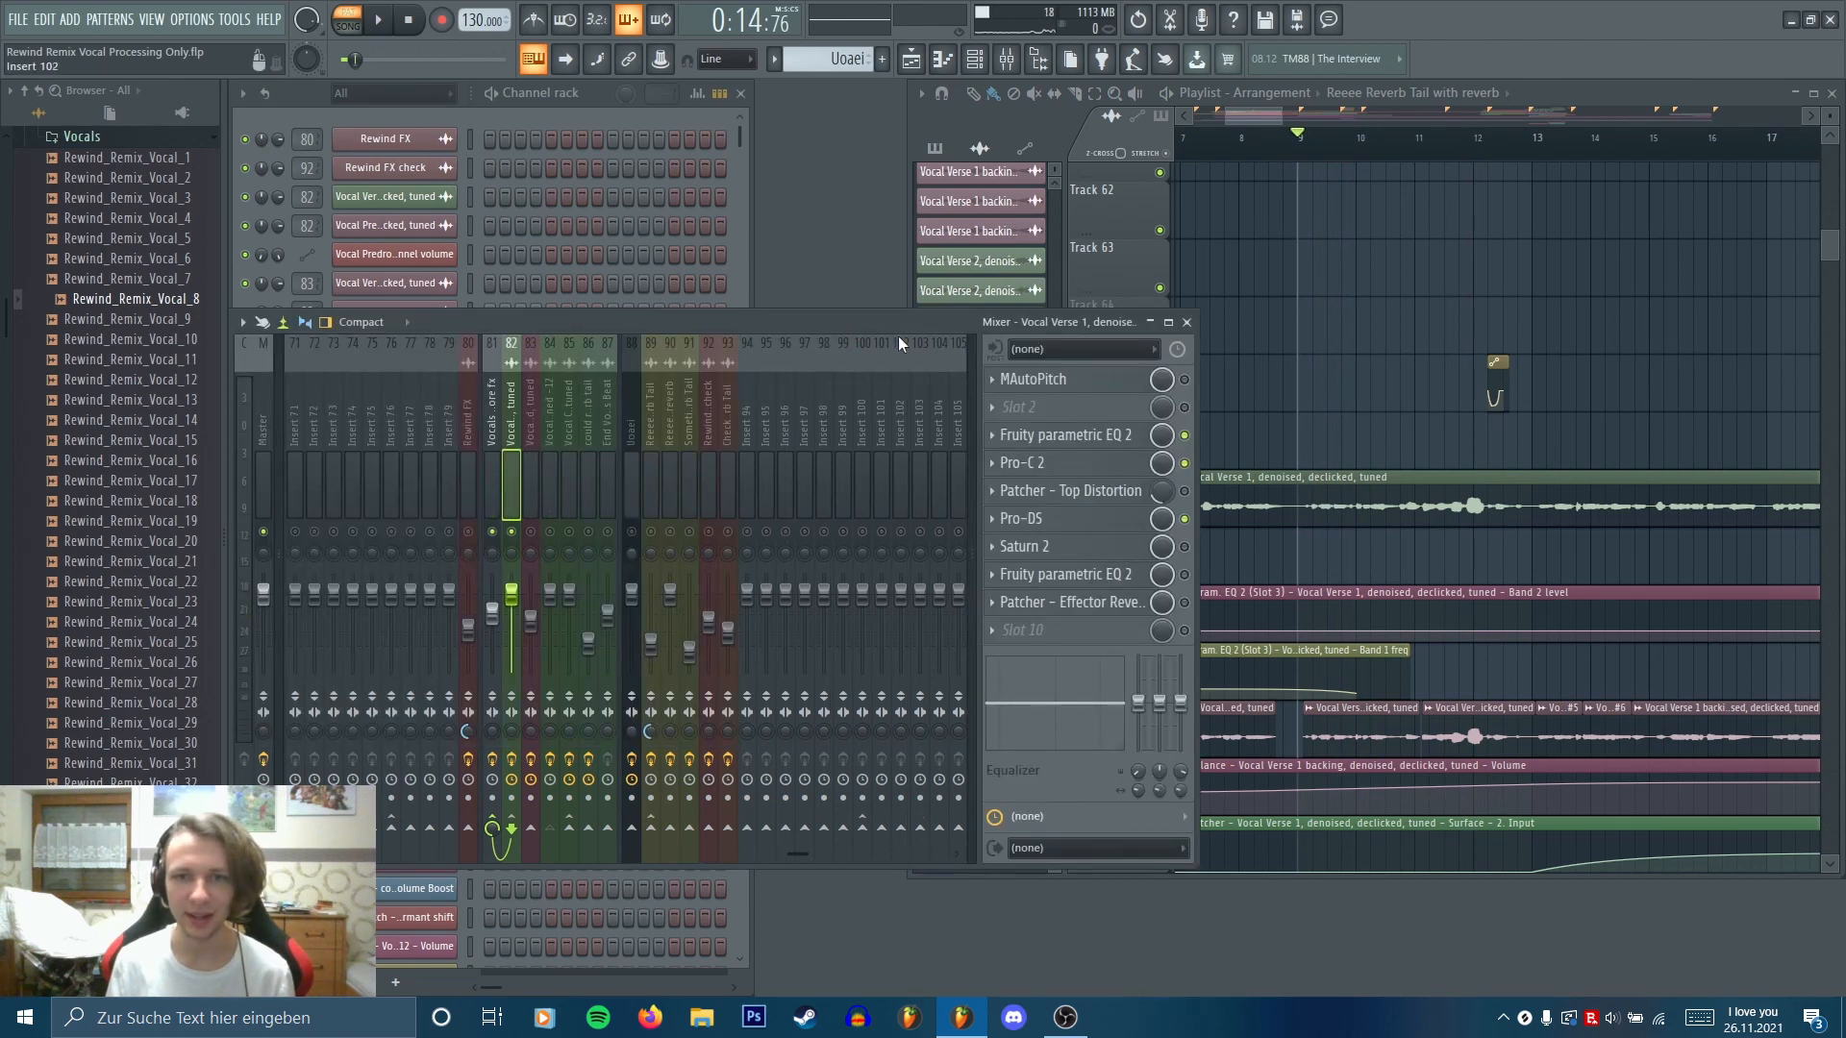
# Enable Fruity Reeverb 2 on the Vocals more fx mixer track and listen to the vocal from the start of the verse
pyautogui.click(488, 407)
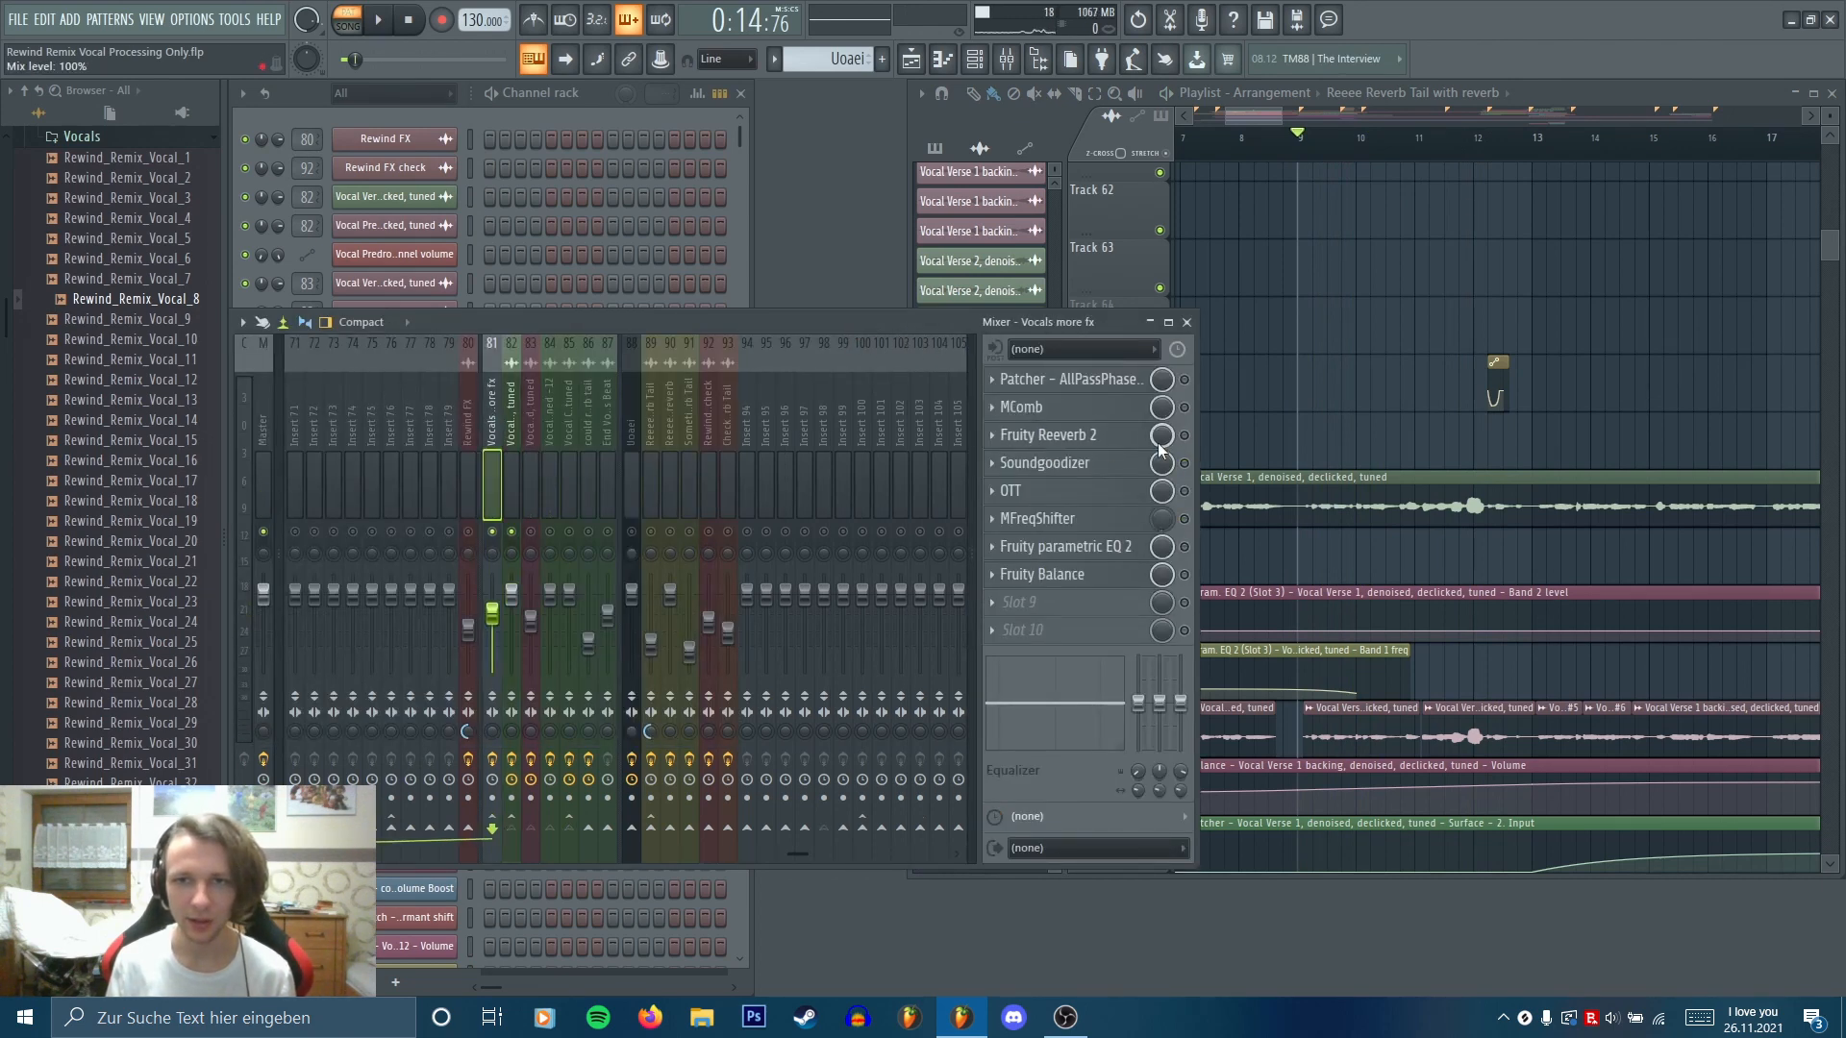
pyautogui.scroll(-3, 1238, 409)
pyautogui.scroll(1, 1241, 401)
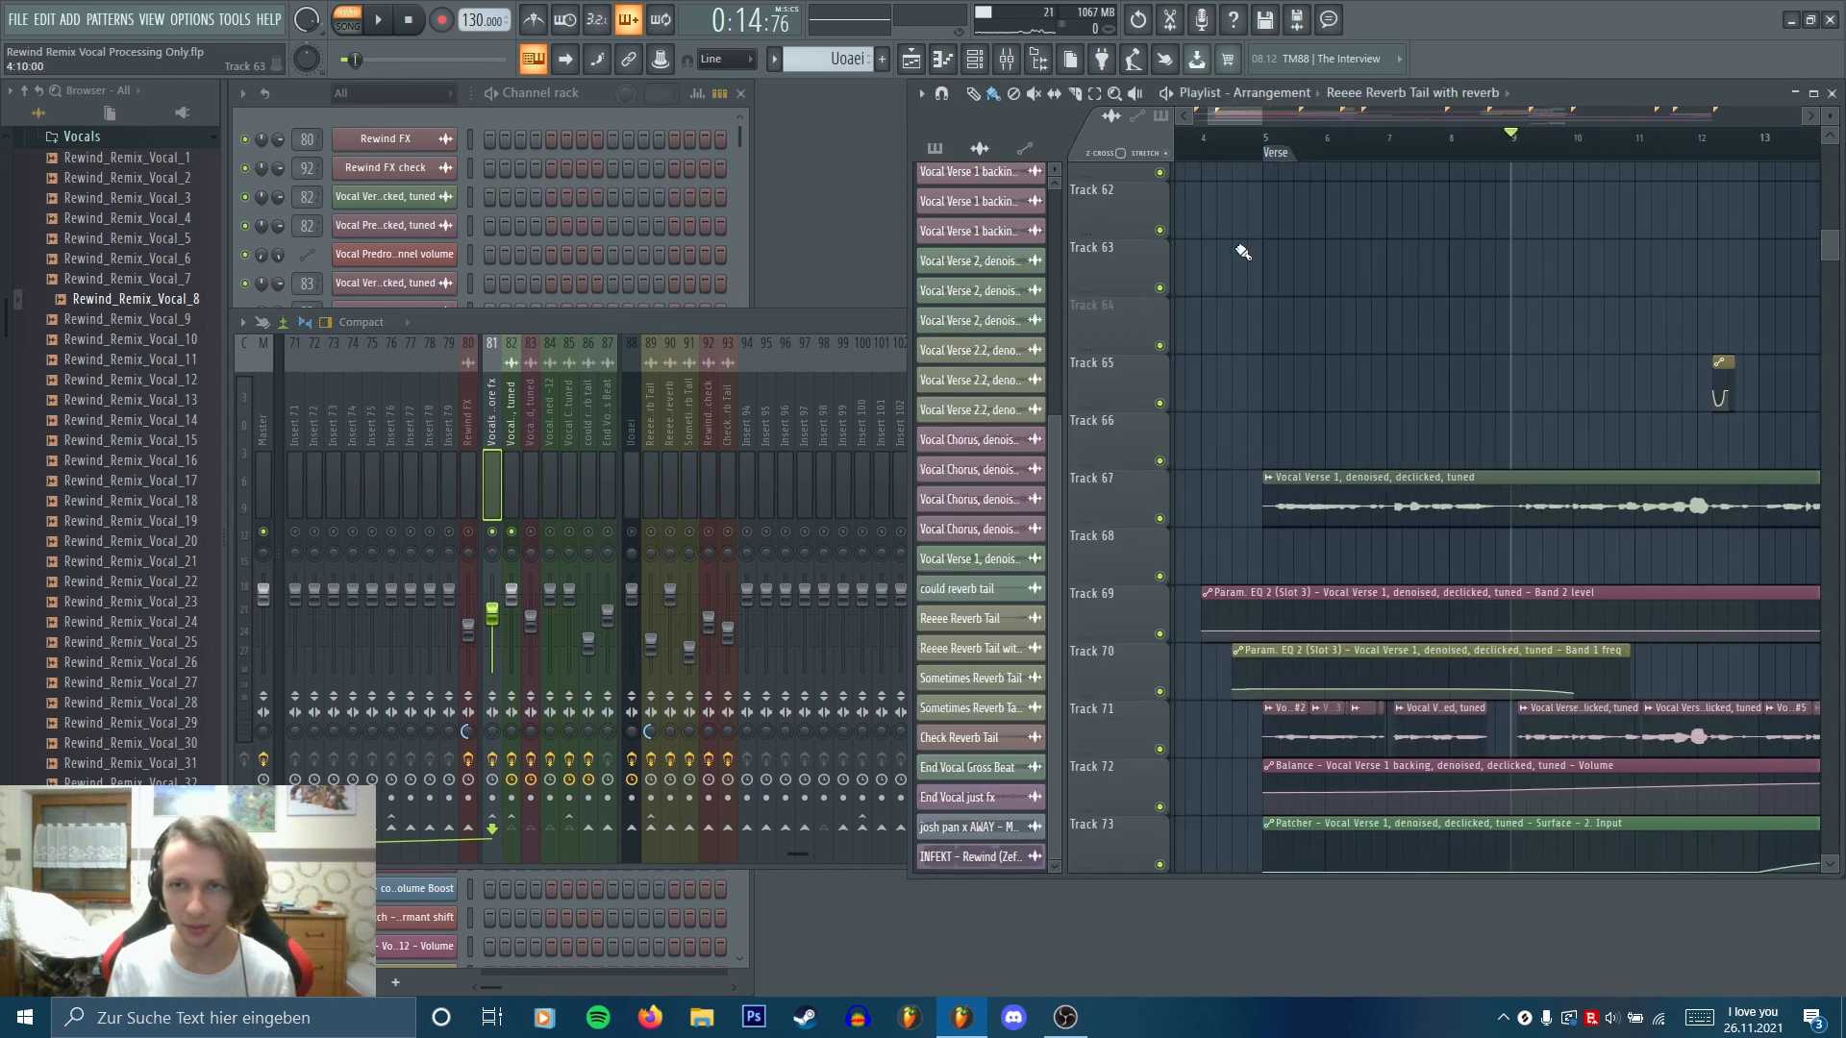
pyautogui.click(1275, 137)
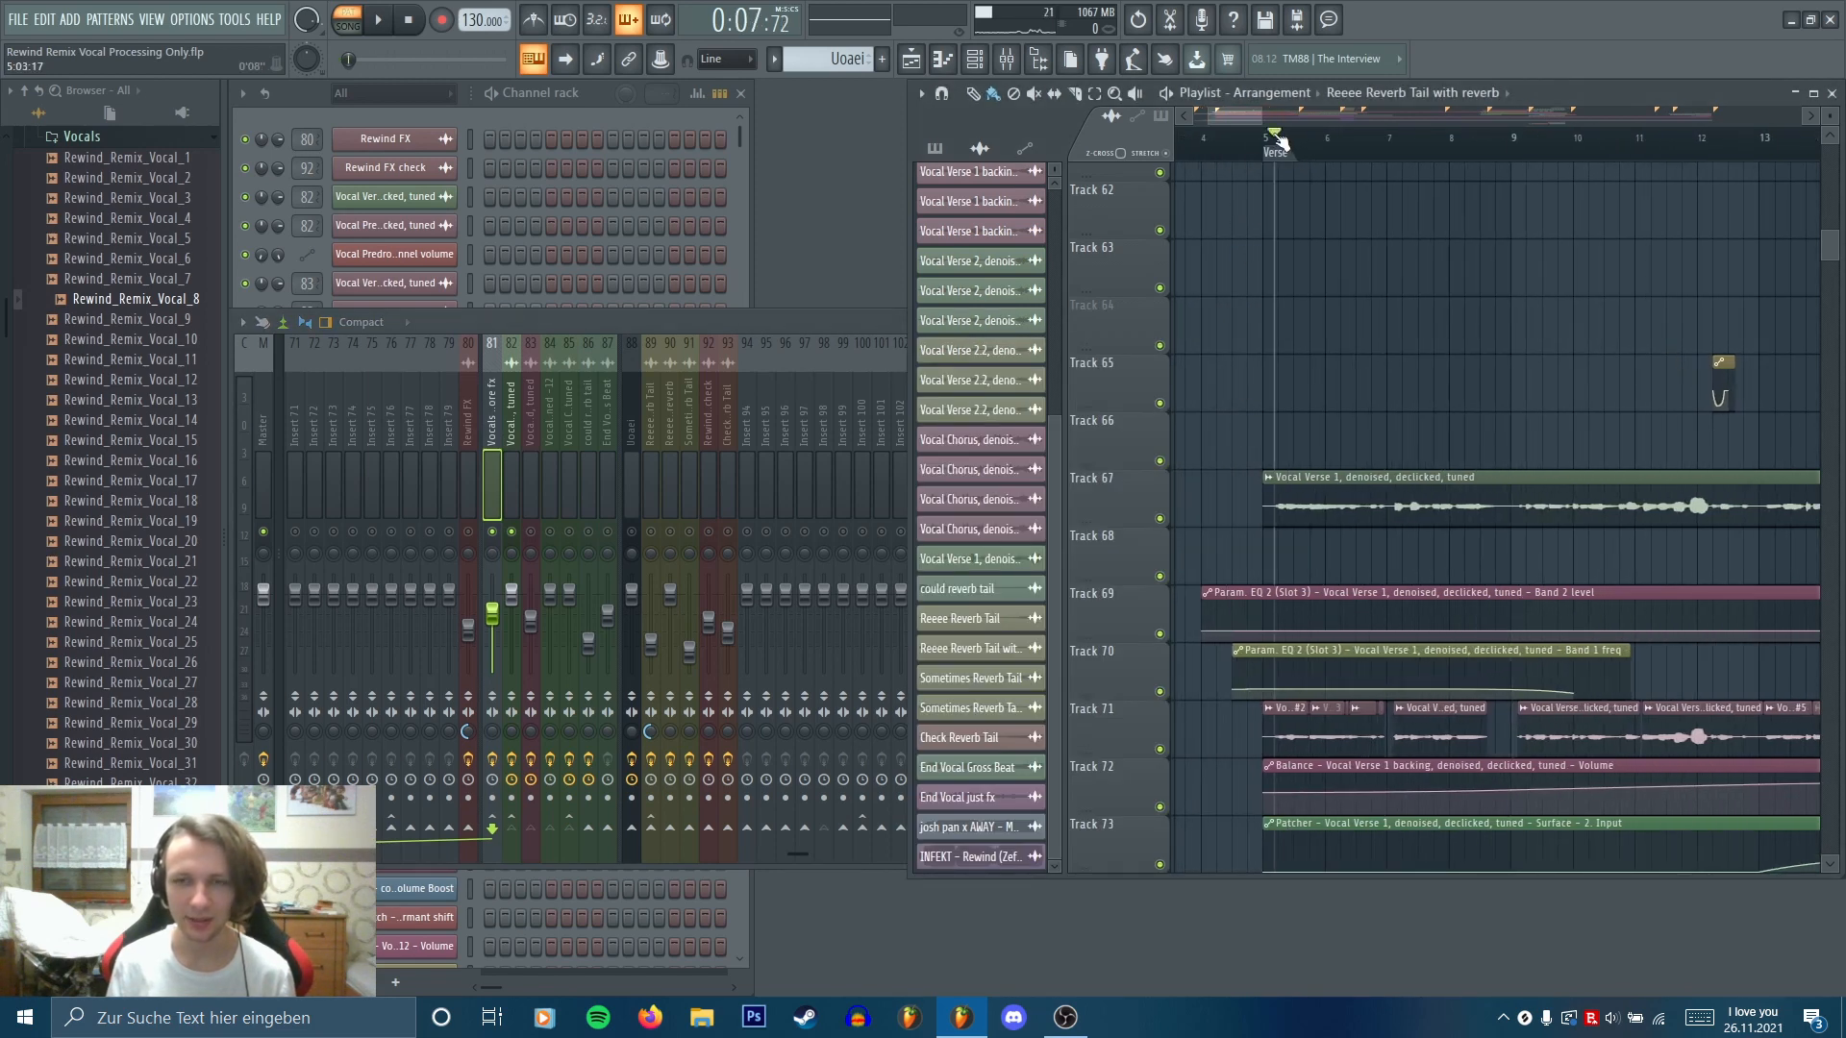
pyautogui.press('space')
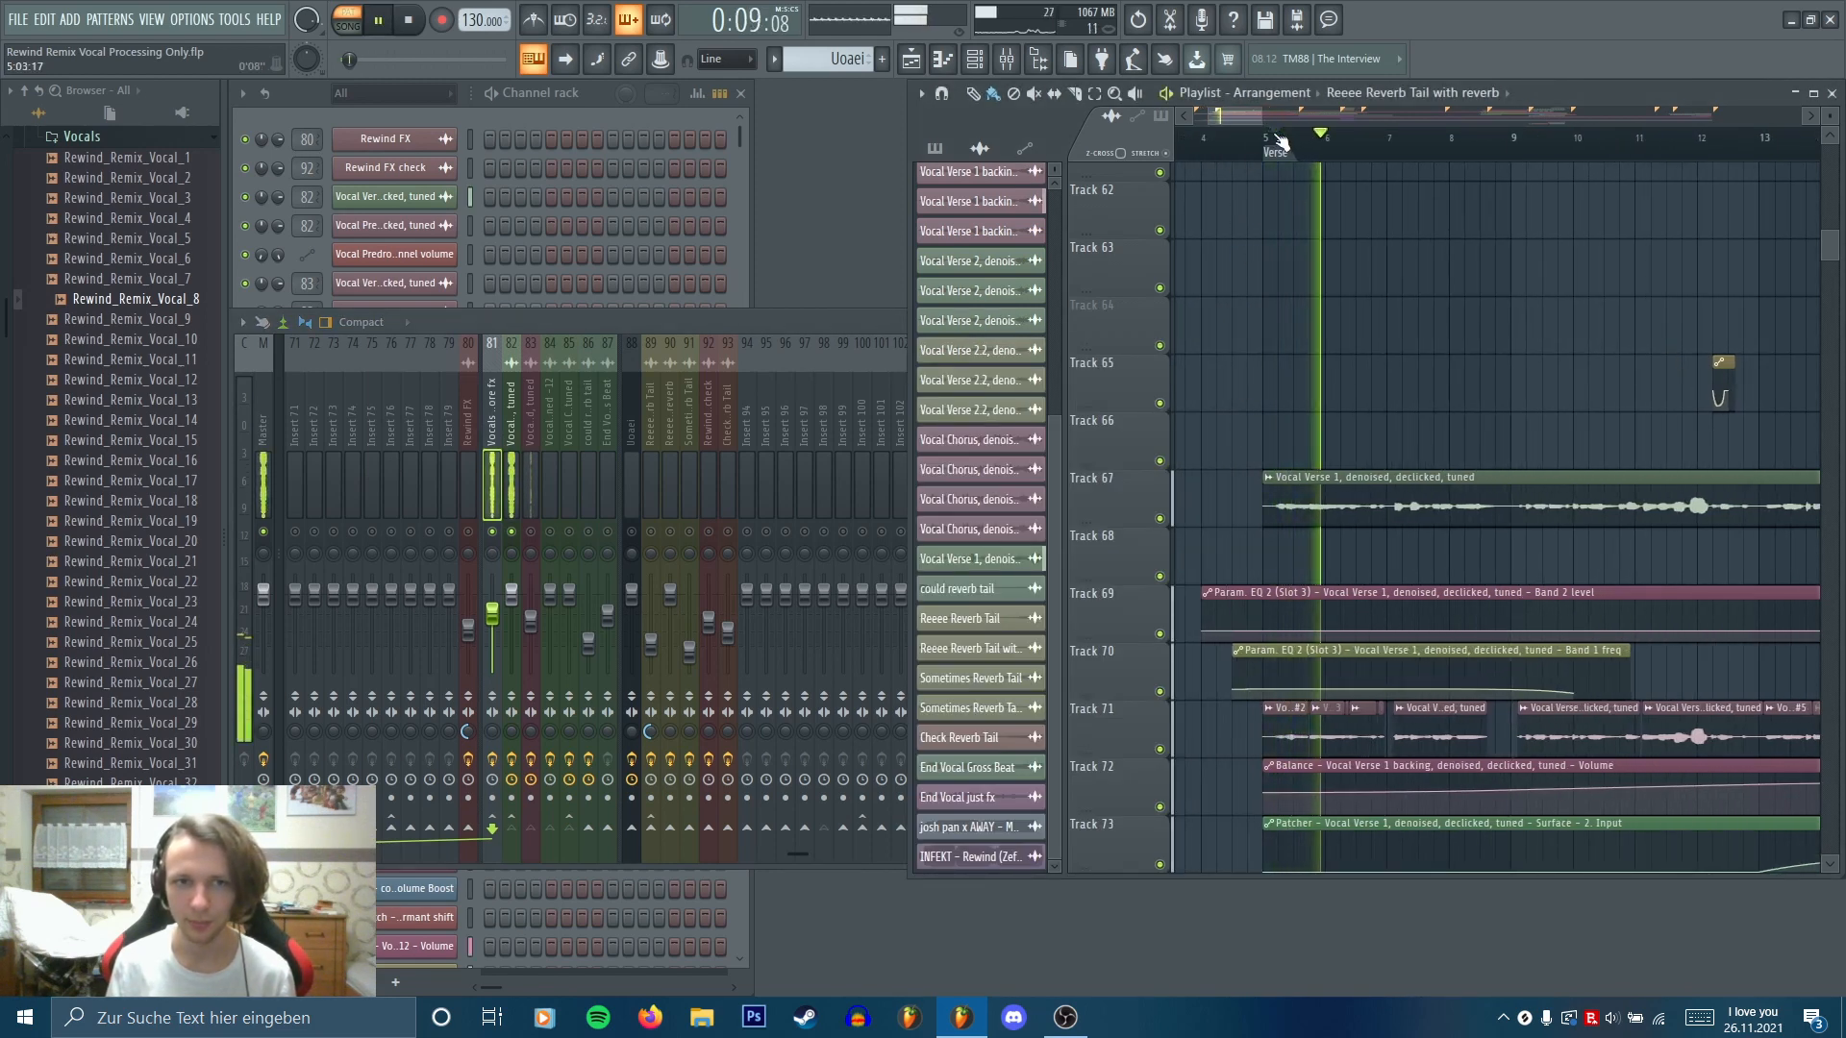
pyautogui.press('space')
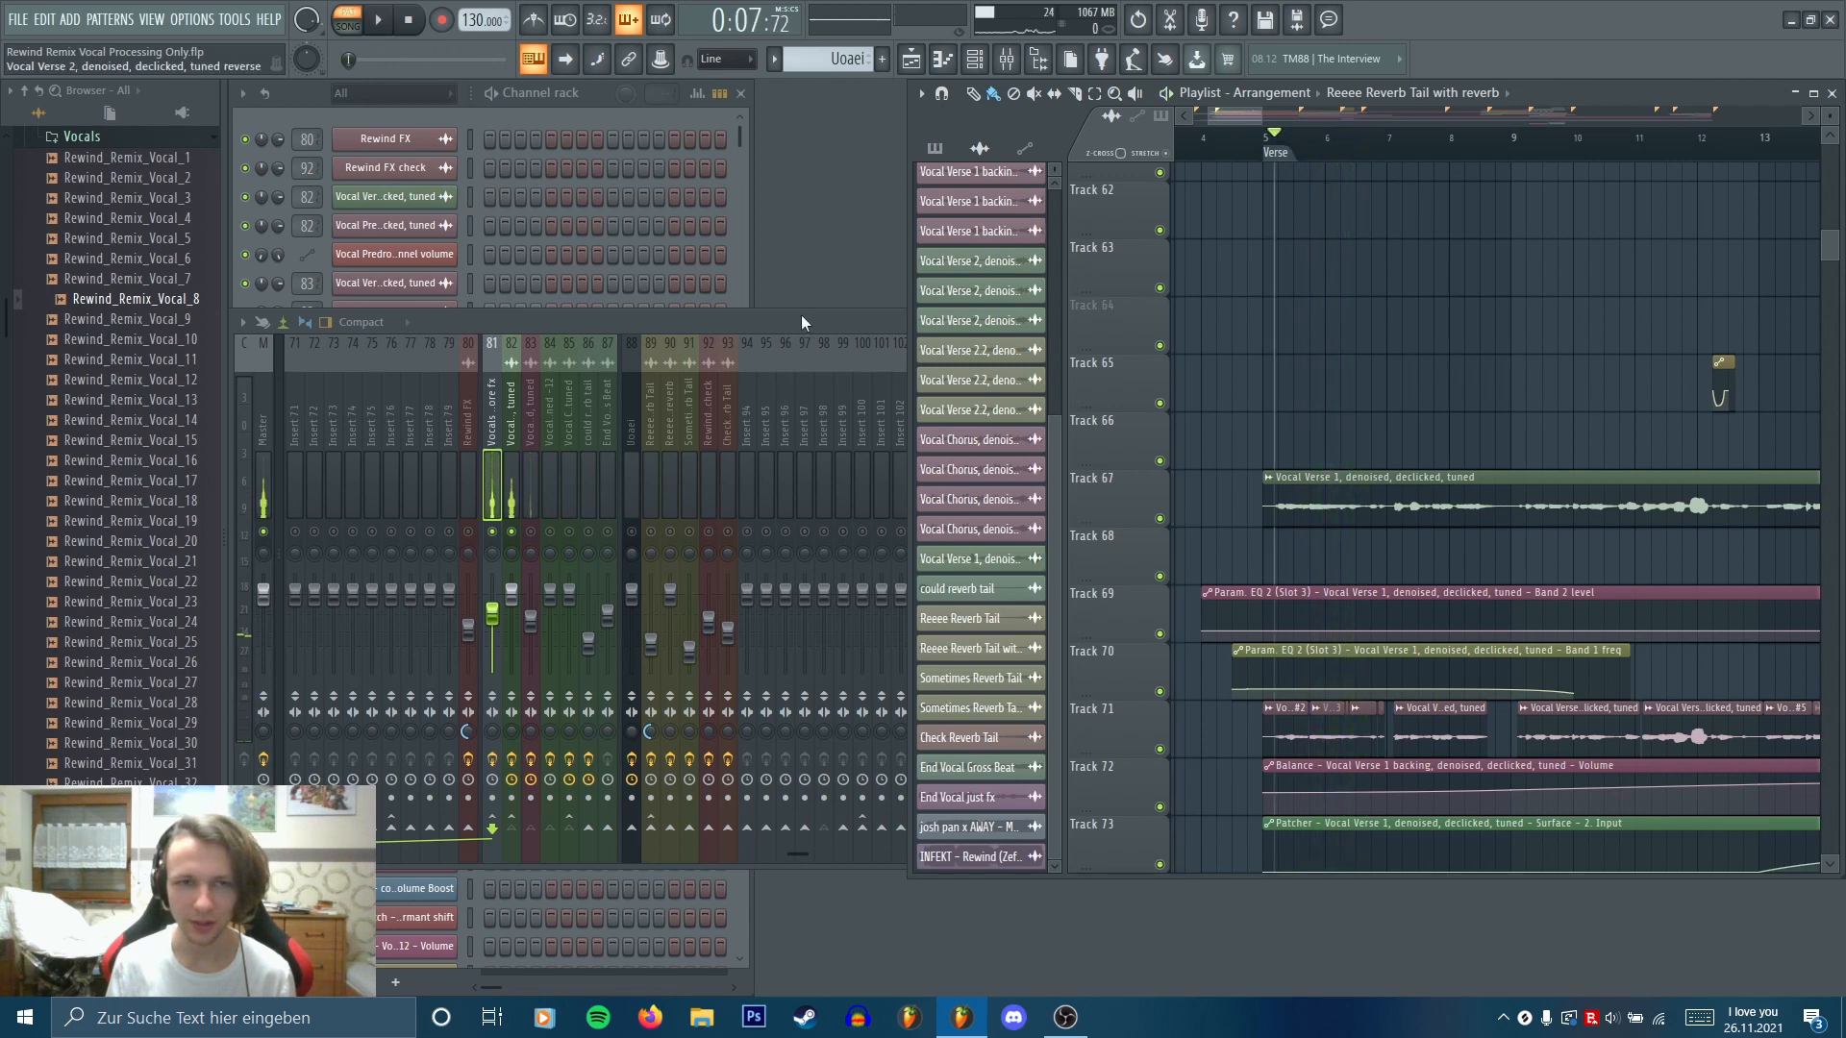
# Enable Soundgoodizer and OTT on the Vocals more fx track and play the verse with Soundgoodizer open
pyautogui.click(765, 319)
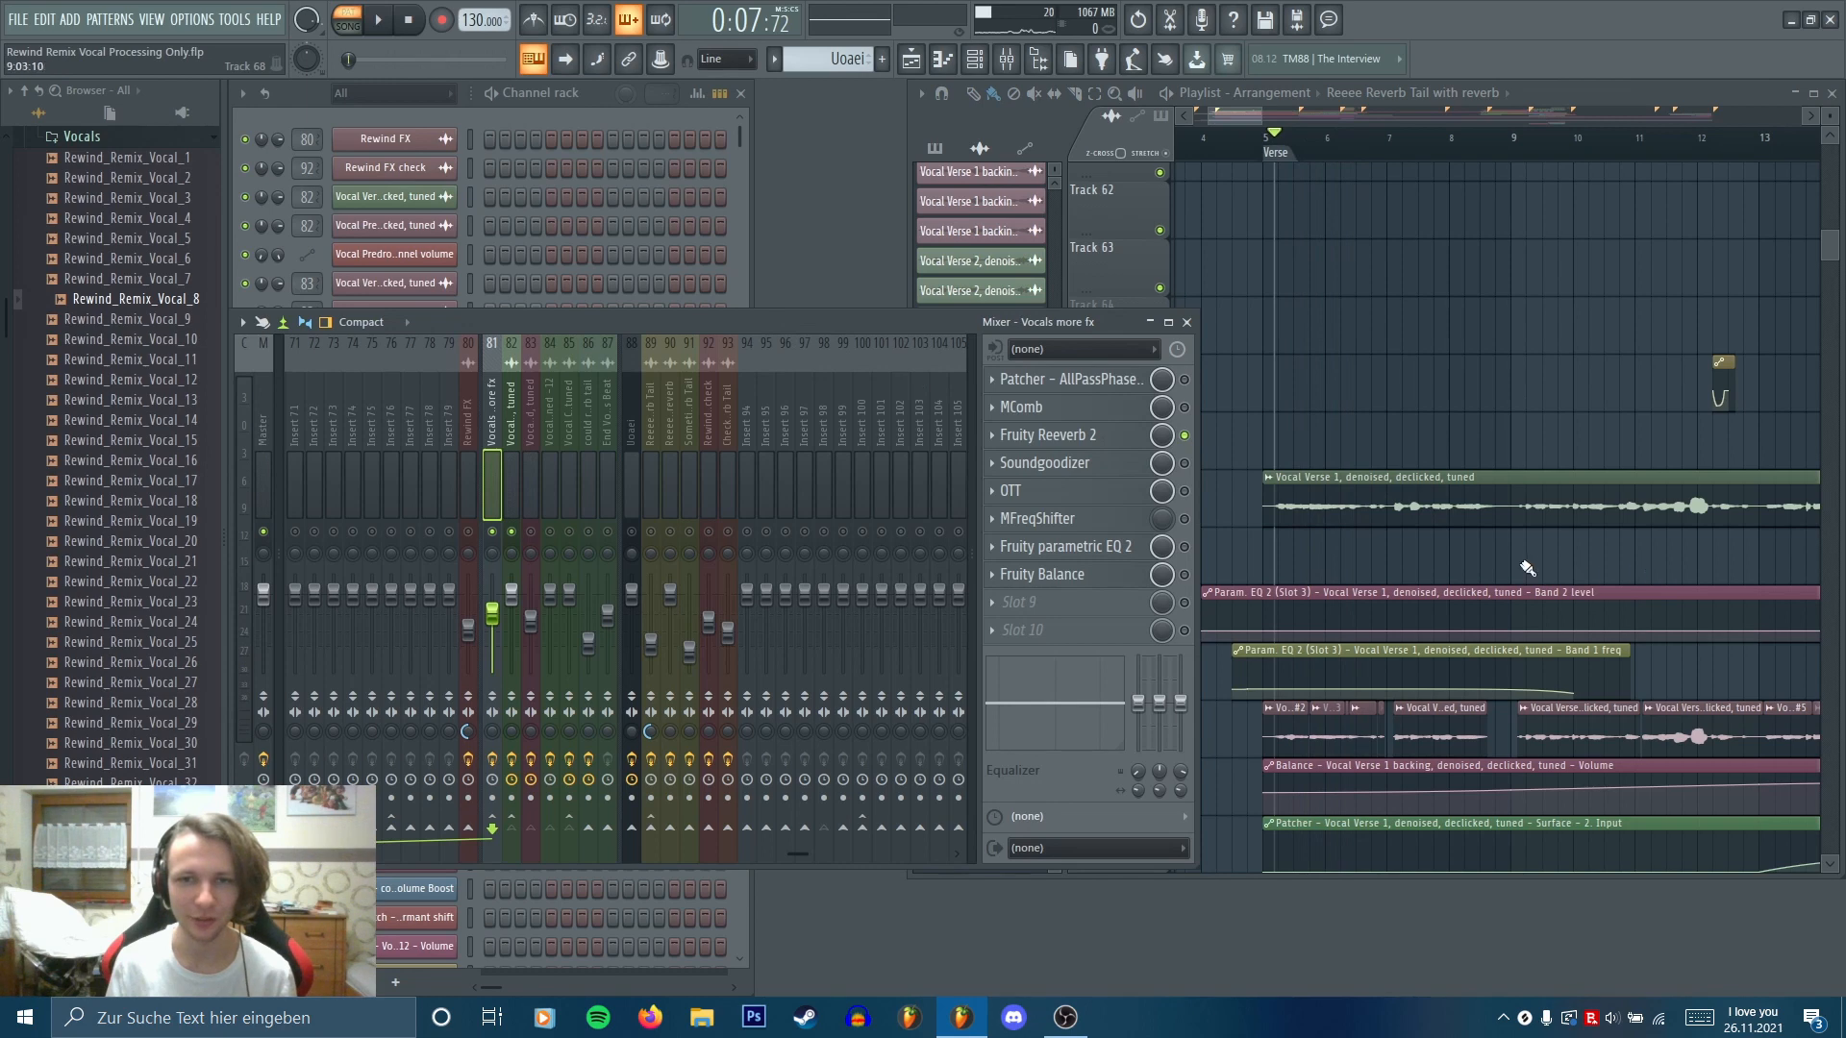
pyautogui.click(1185, 492)
pyautogui.click(1045, 463)
pyautogui.press('space')
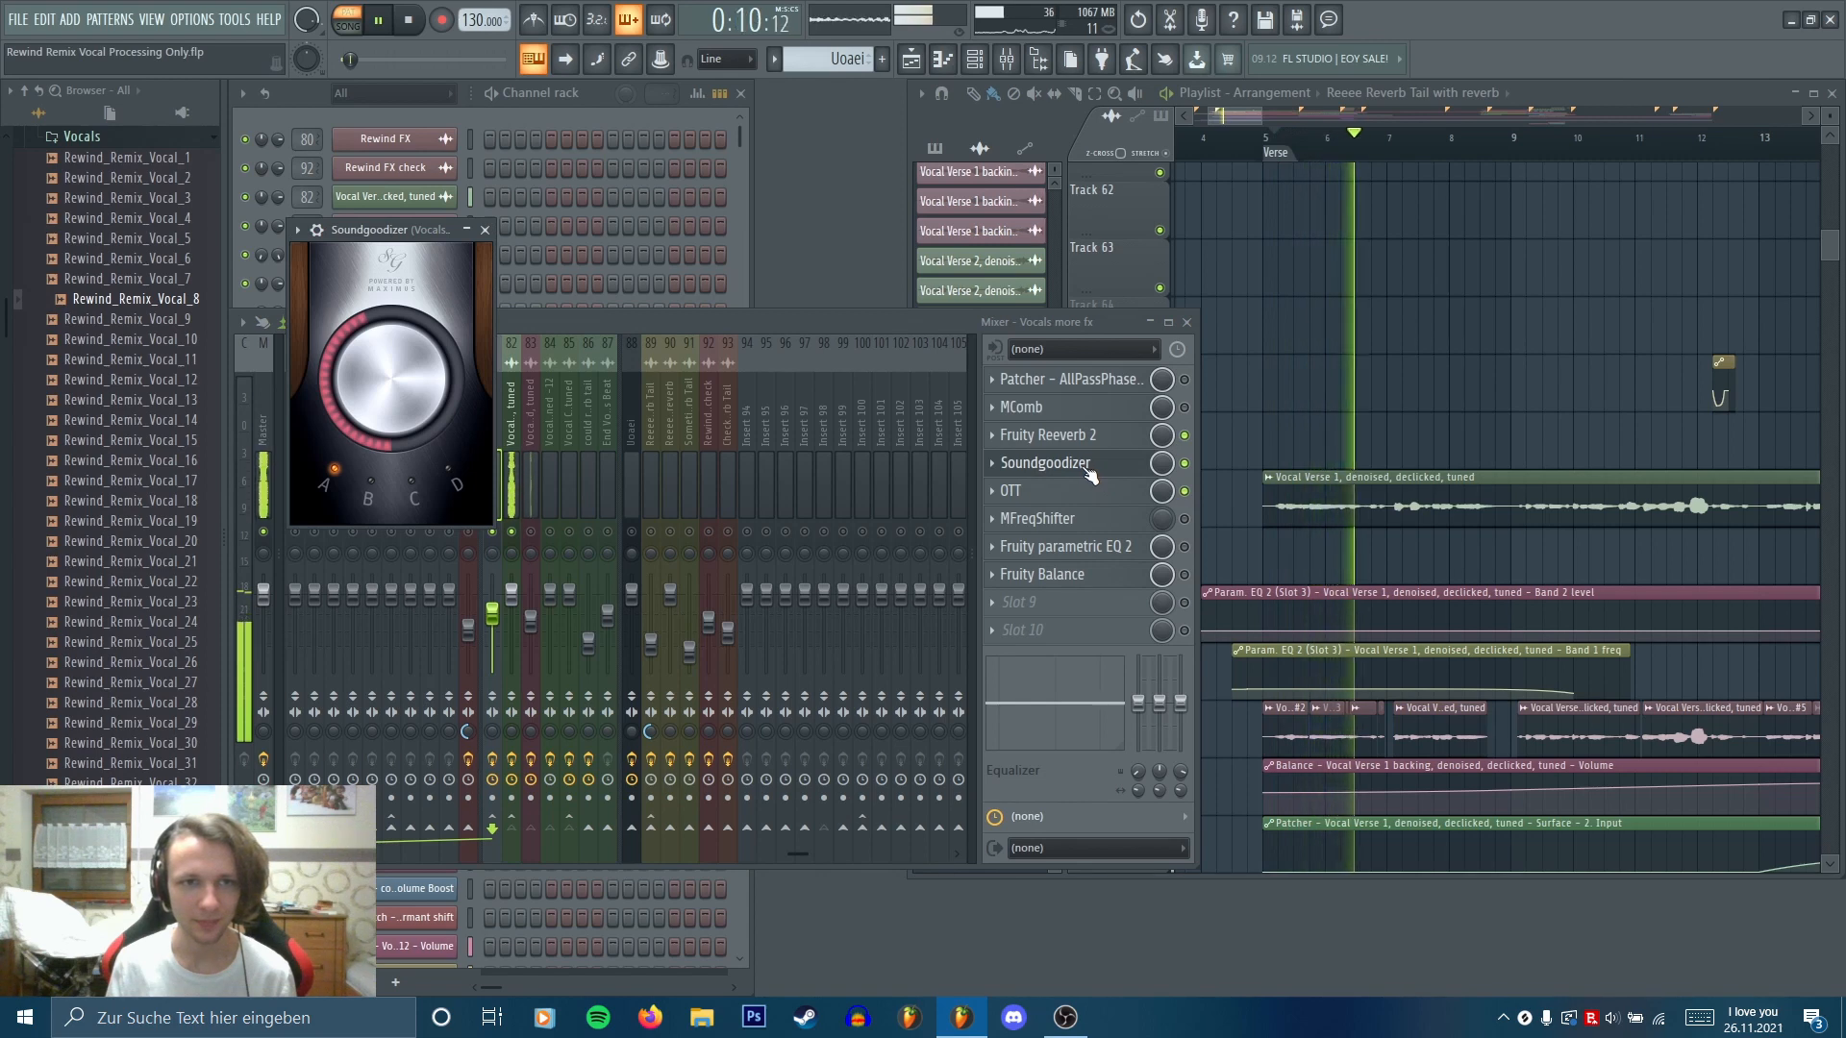
pyautogui.click(1087, 465)
pyautogui.press('space')
# Open OTT on the Vocals more fx track and watch its multiband compression while playing the verse
pyautogui.click(1099, 492)
pyautogui.press('space')
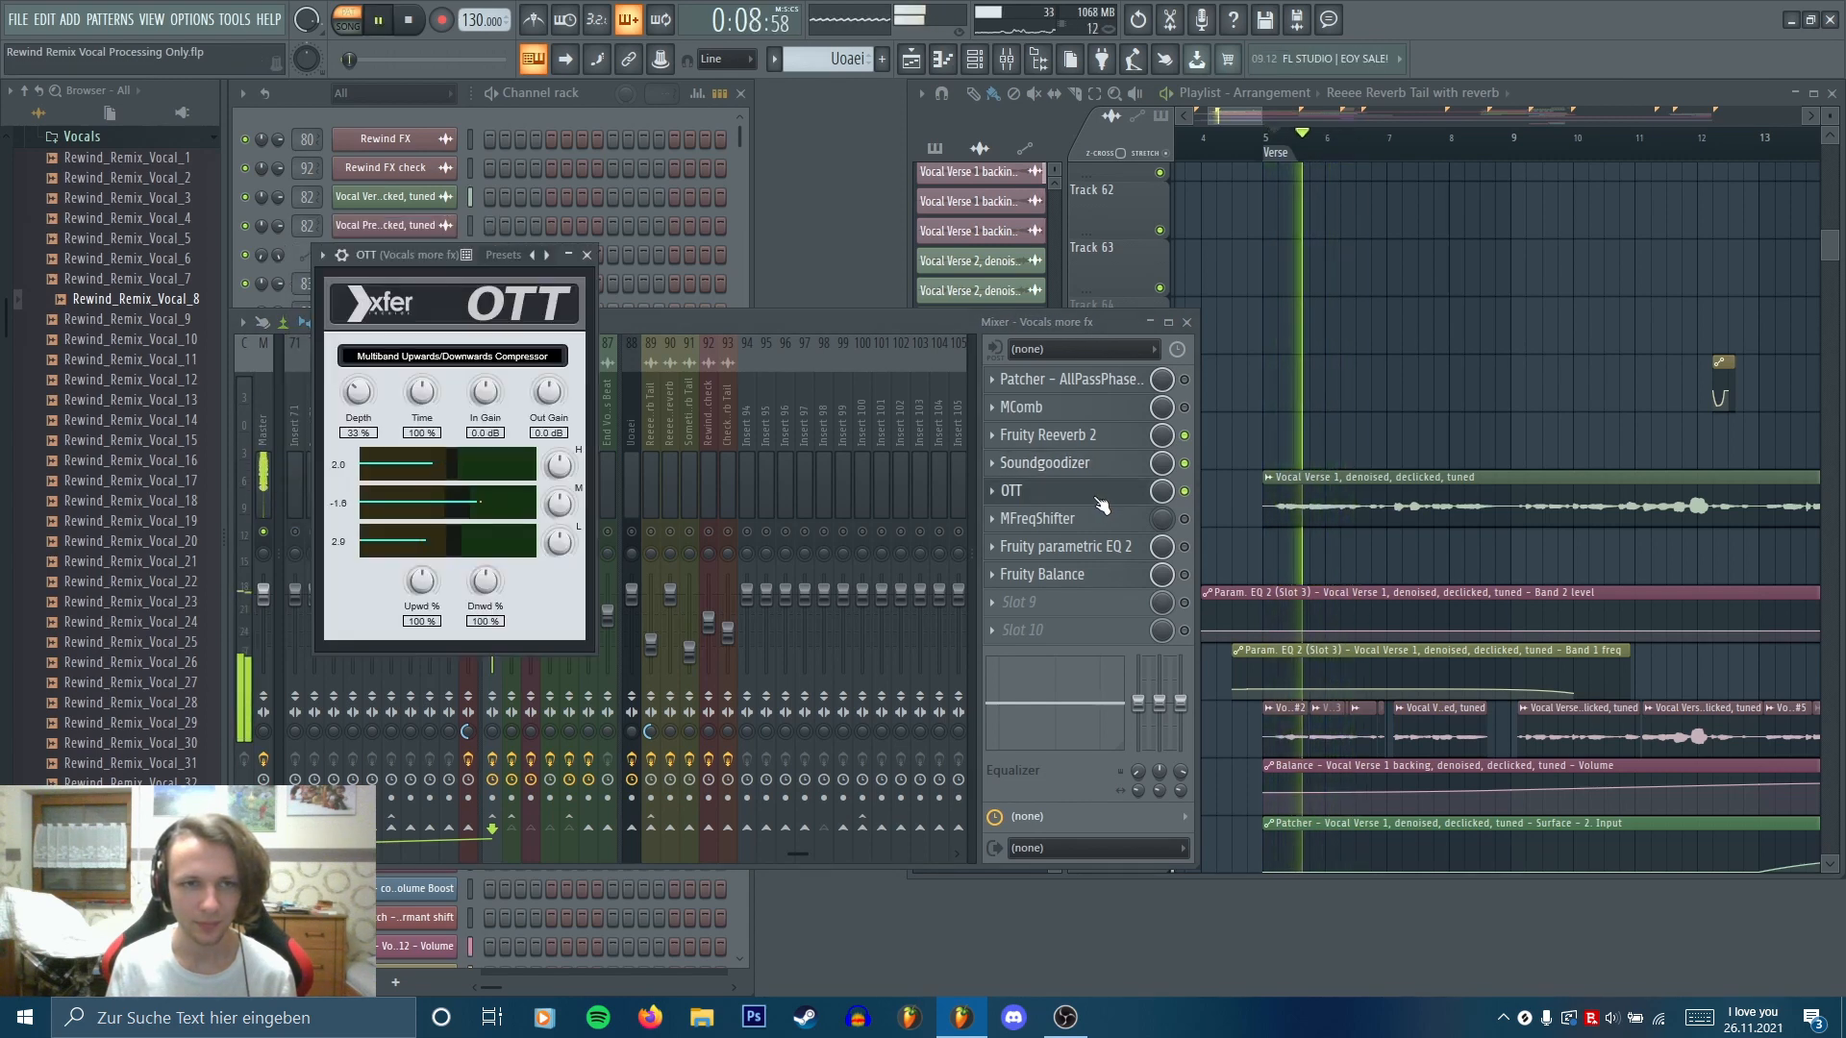
pyautogui.press('space')
pyautogui.click(1127, 494)
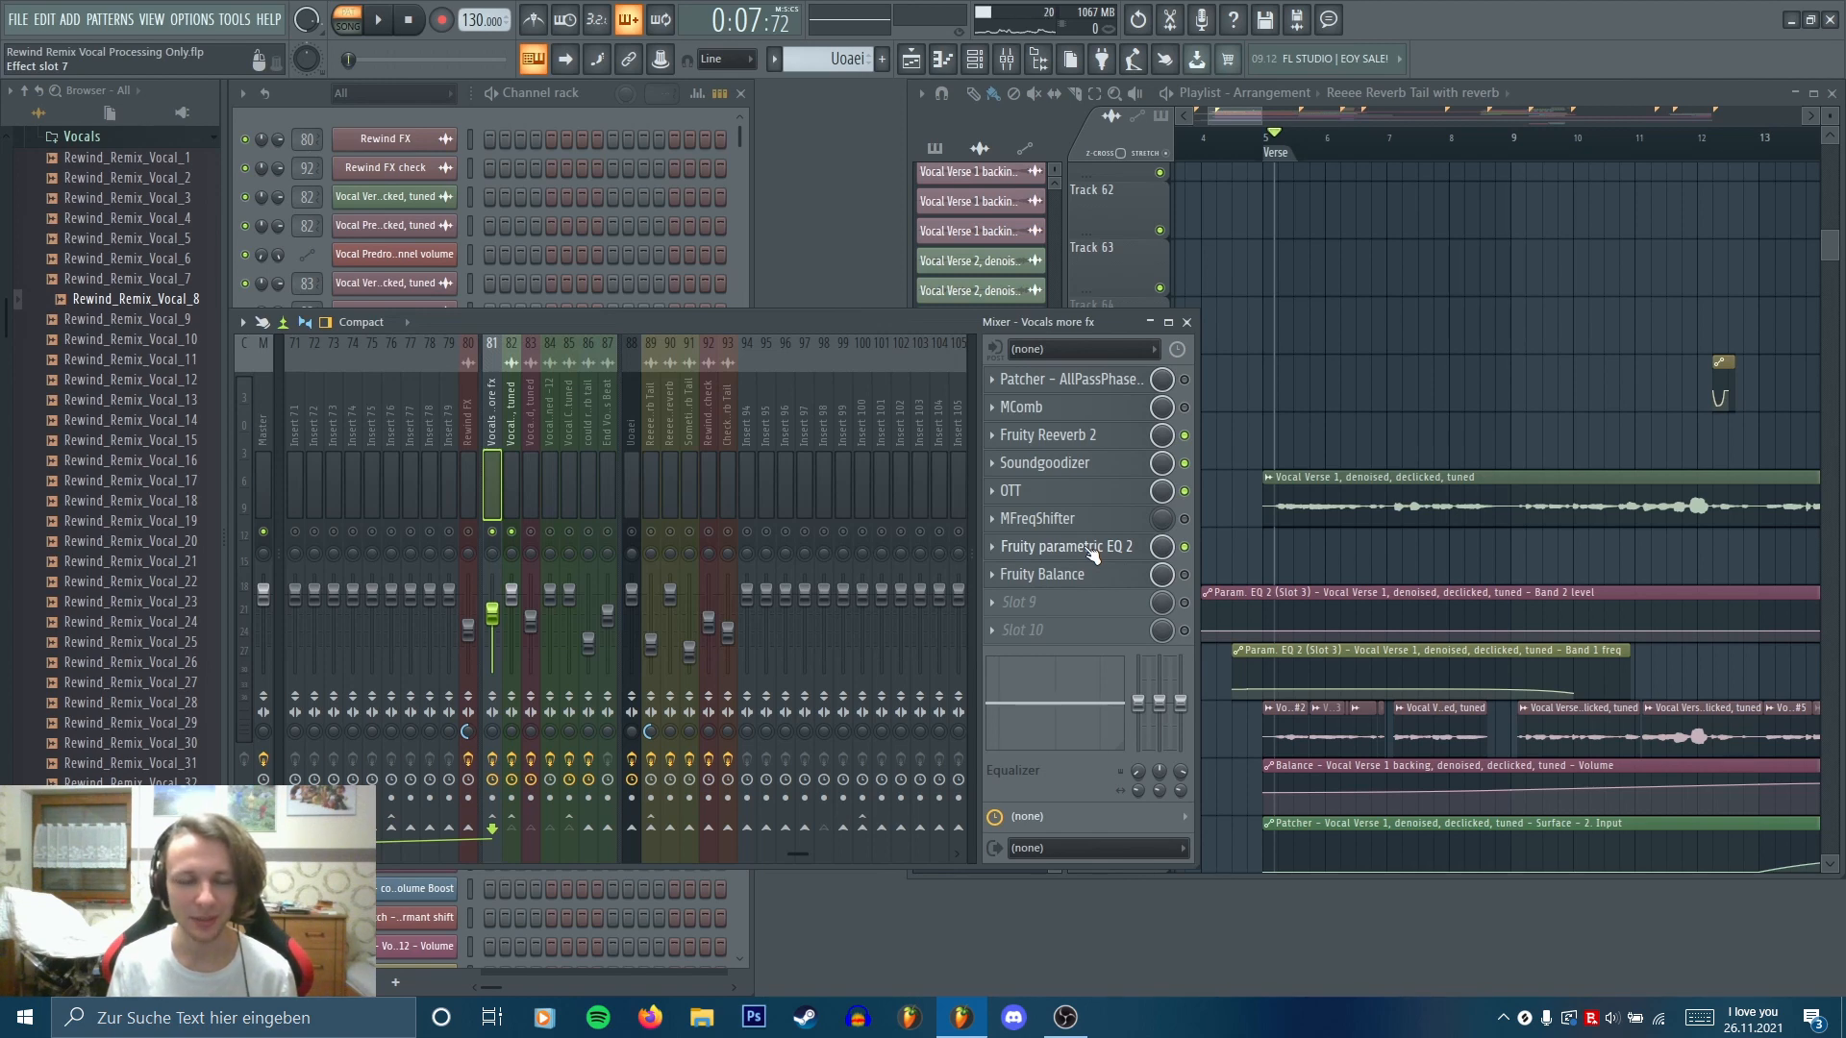
# Examine the Fruity parametric EQ 2 curve and the OTT band settings on the Vocals more fx track
pyautogui.click(1092, 548)
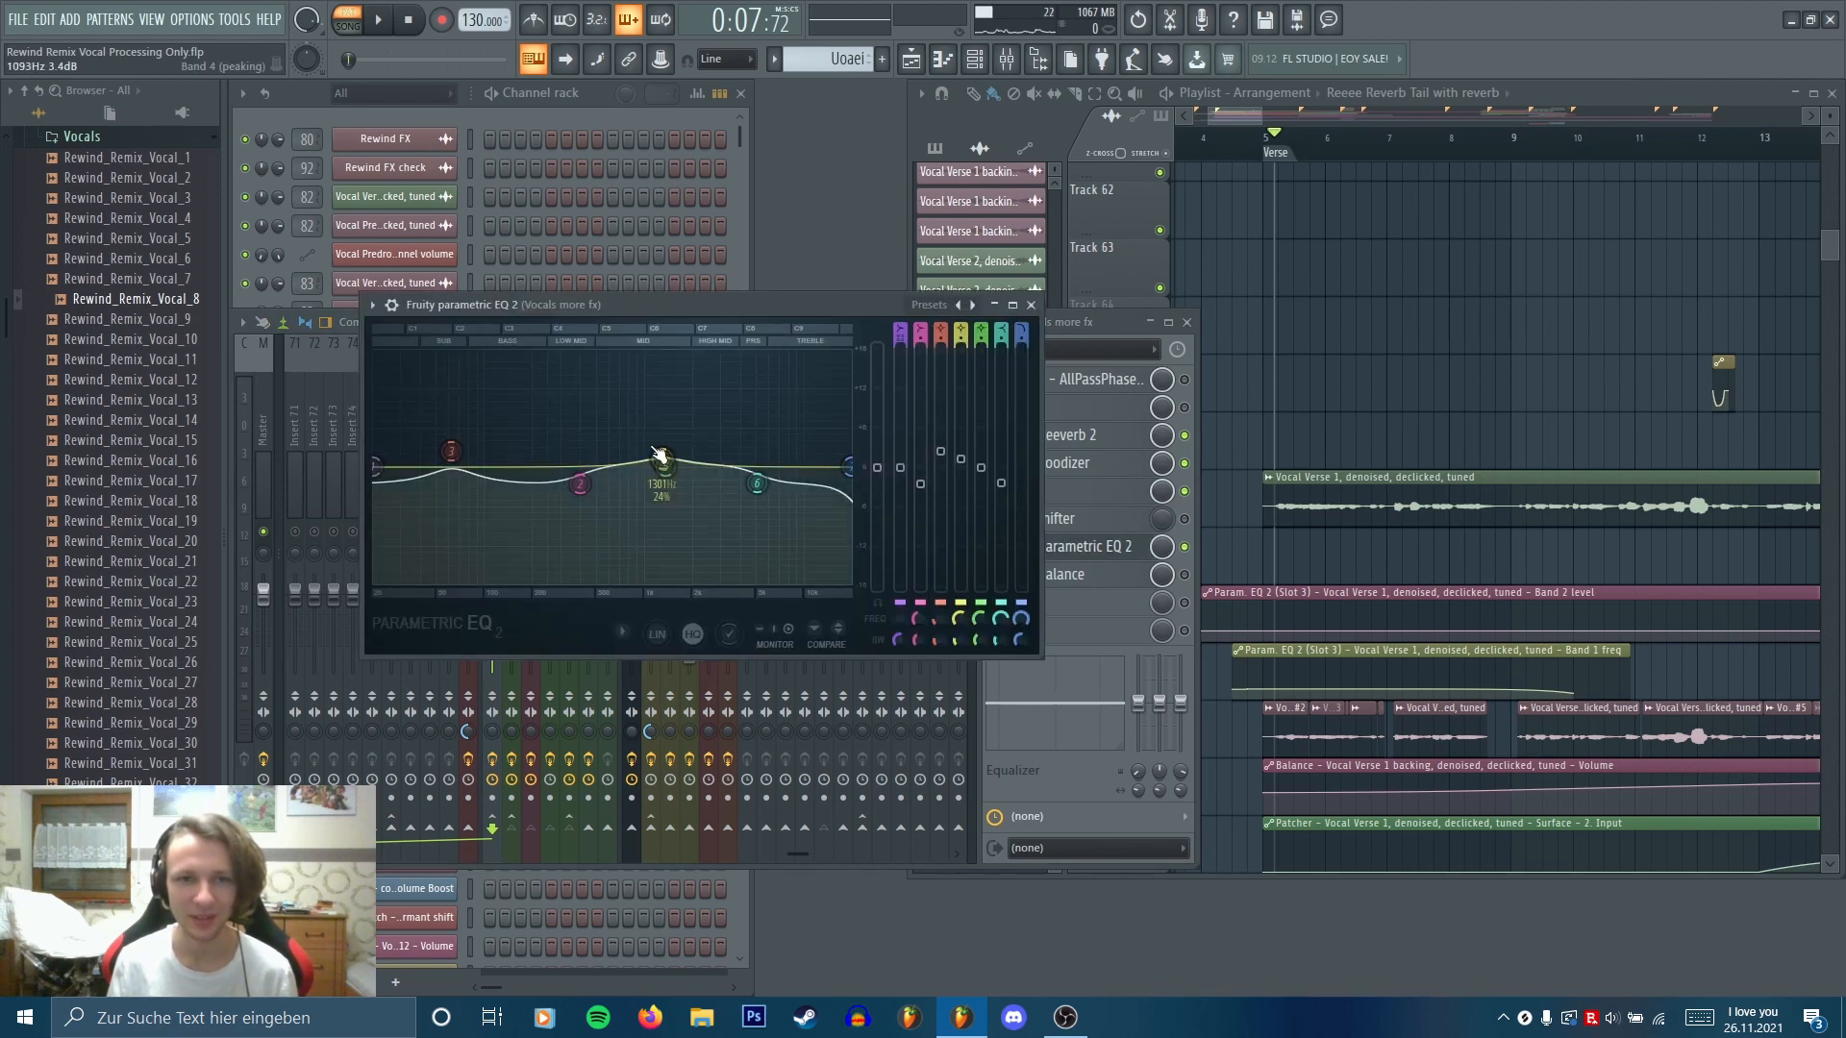
pyautogui.click(1073, 556)
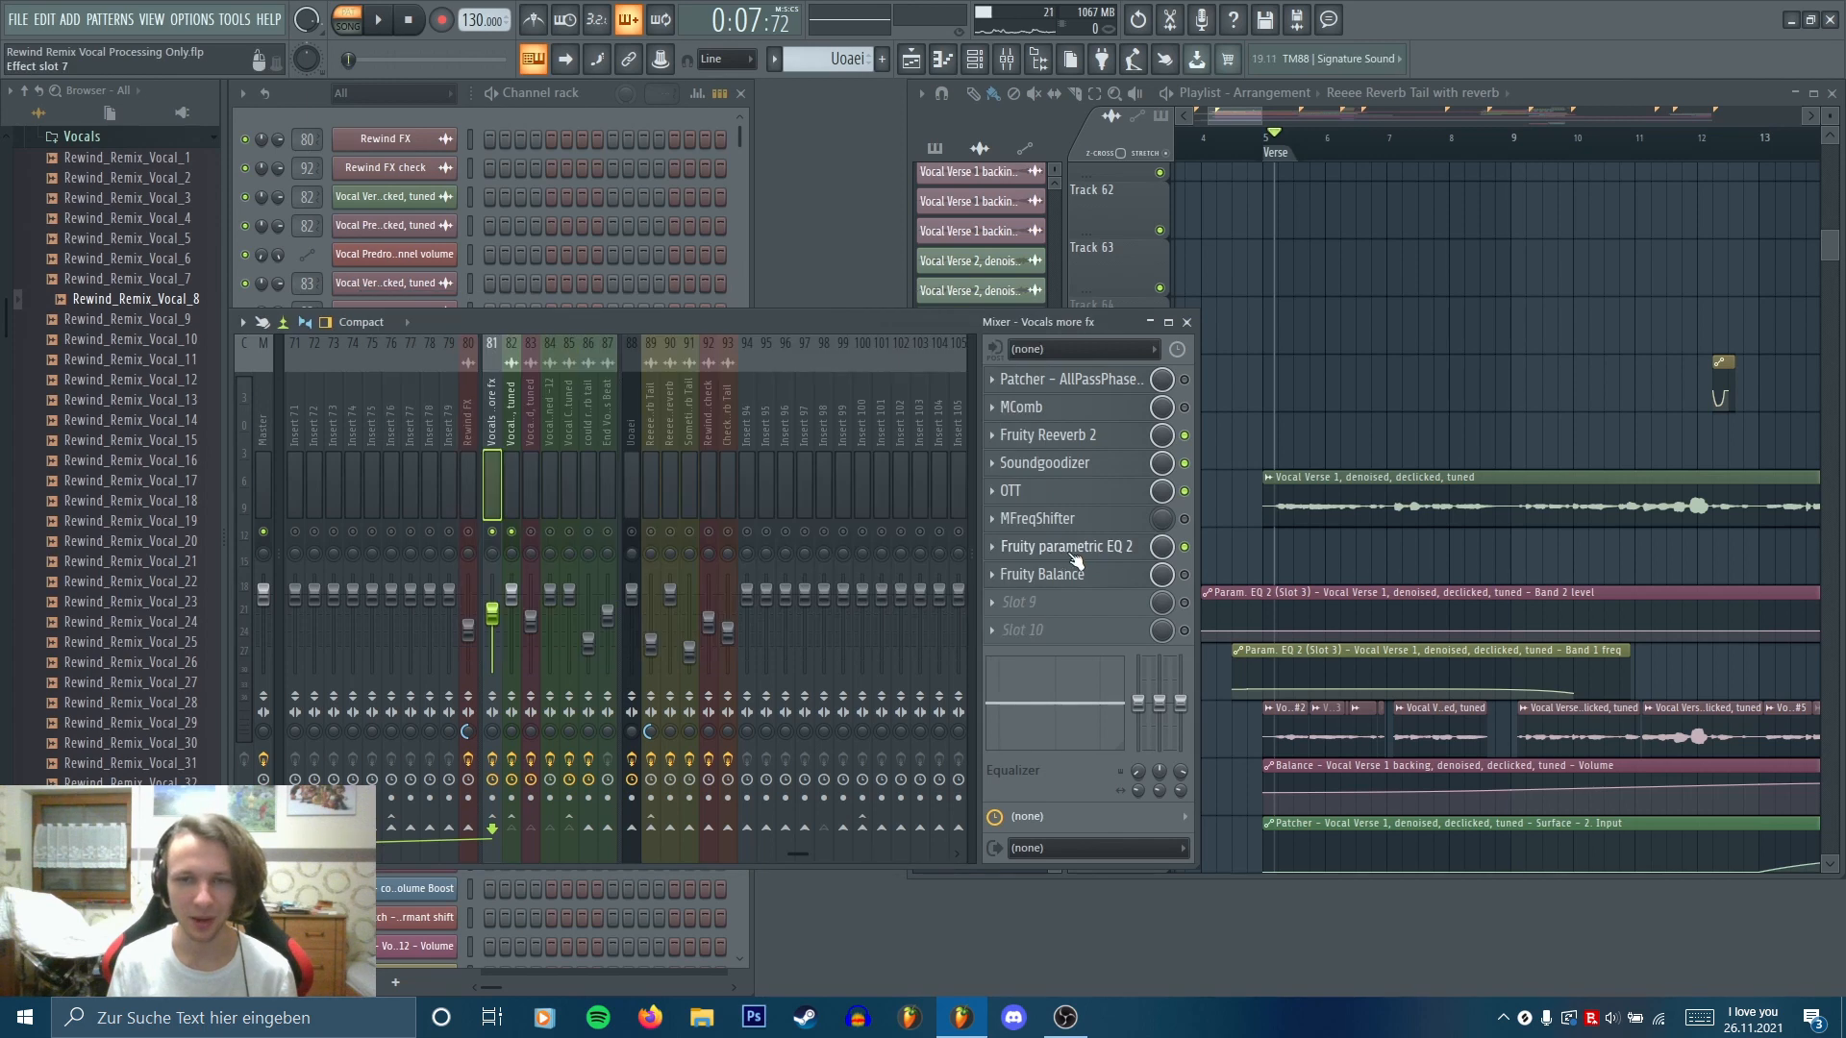
pyautogui.click(1019, 491)
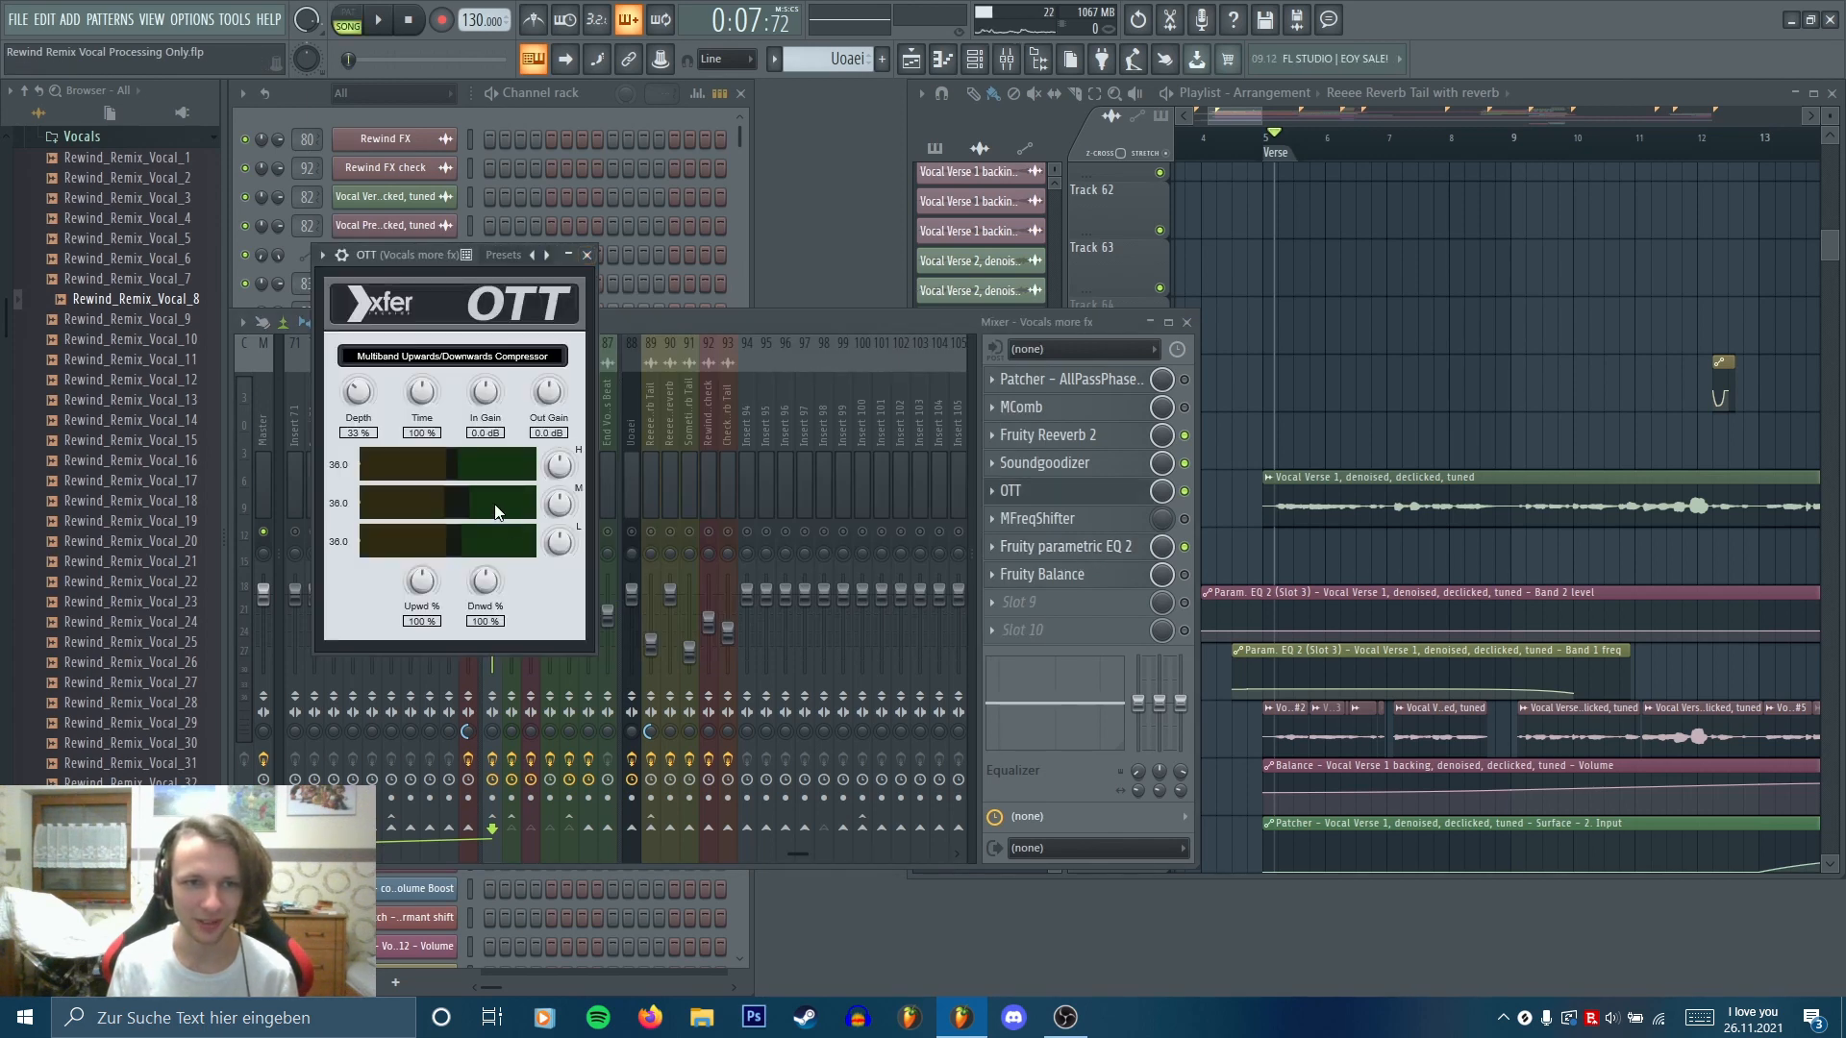
pyautogui.click(1038, 492)
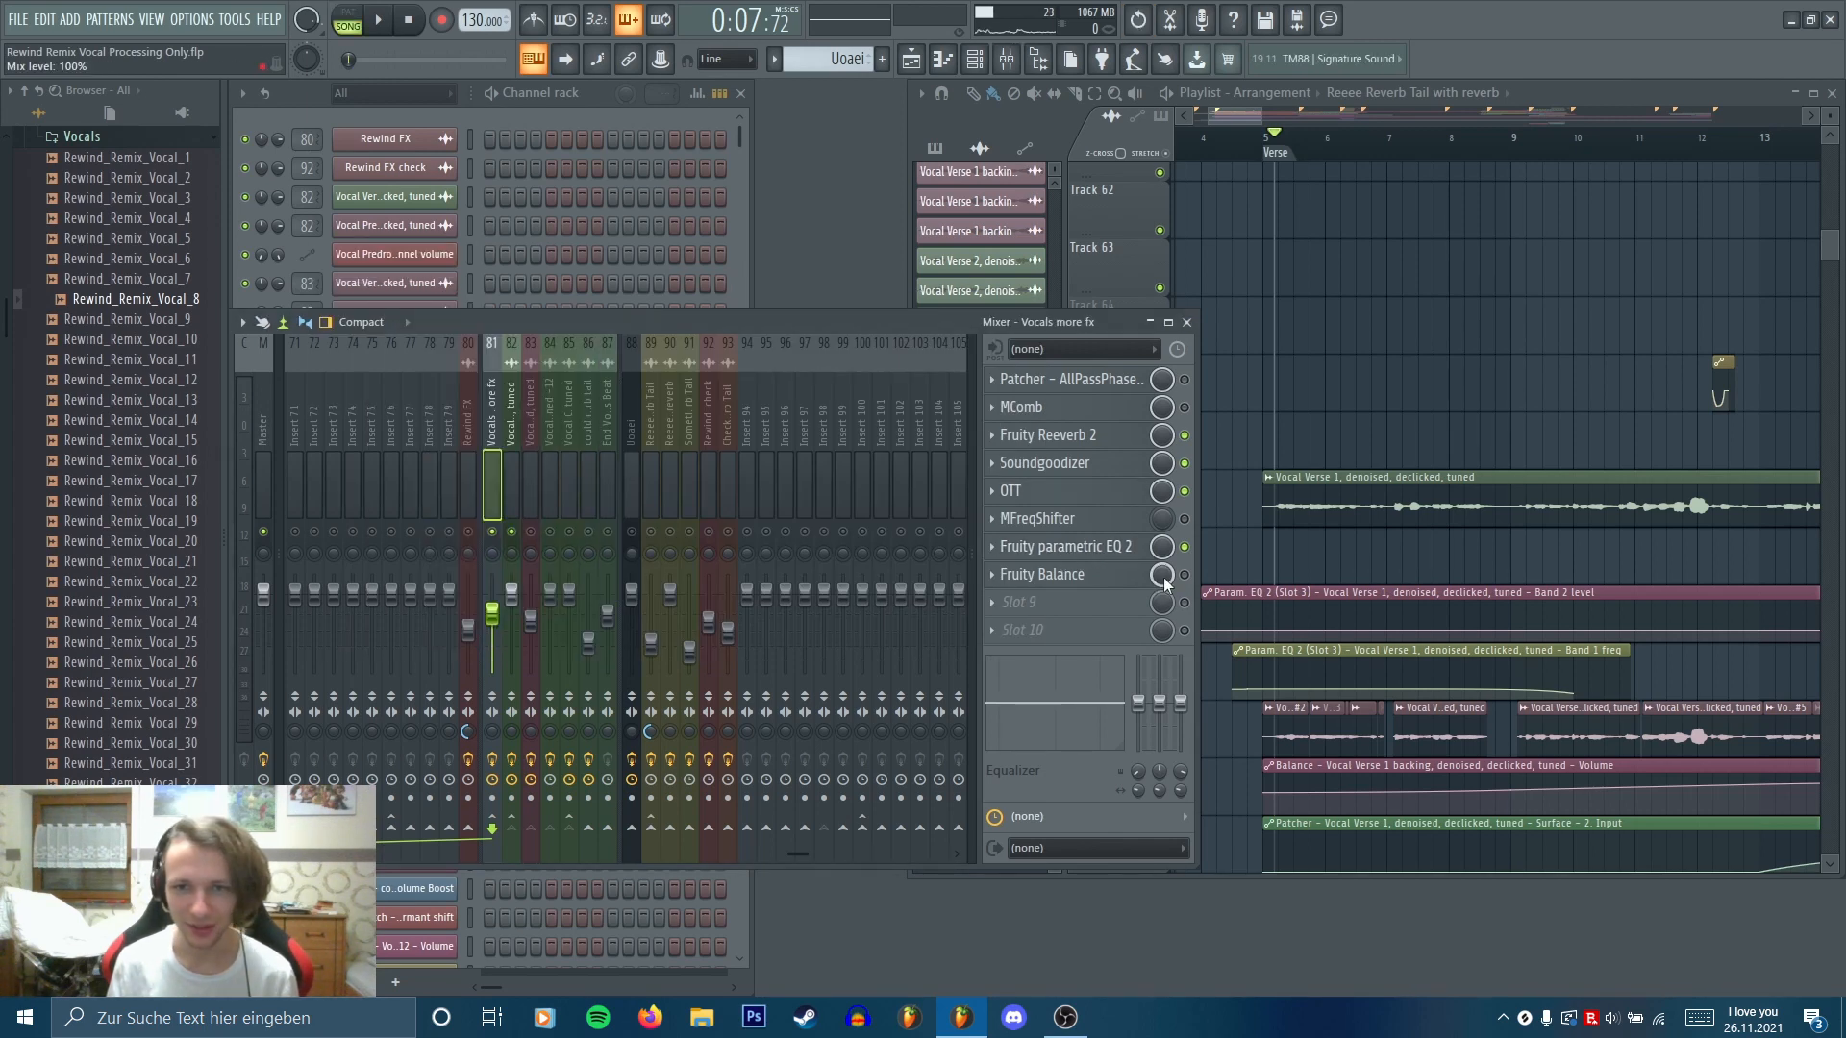
# Enable MAutoPitch on the Vocal Verse 1 mixer track and examine its formant shift and other effect settings
pyautogui.click(511, 426)
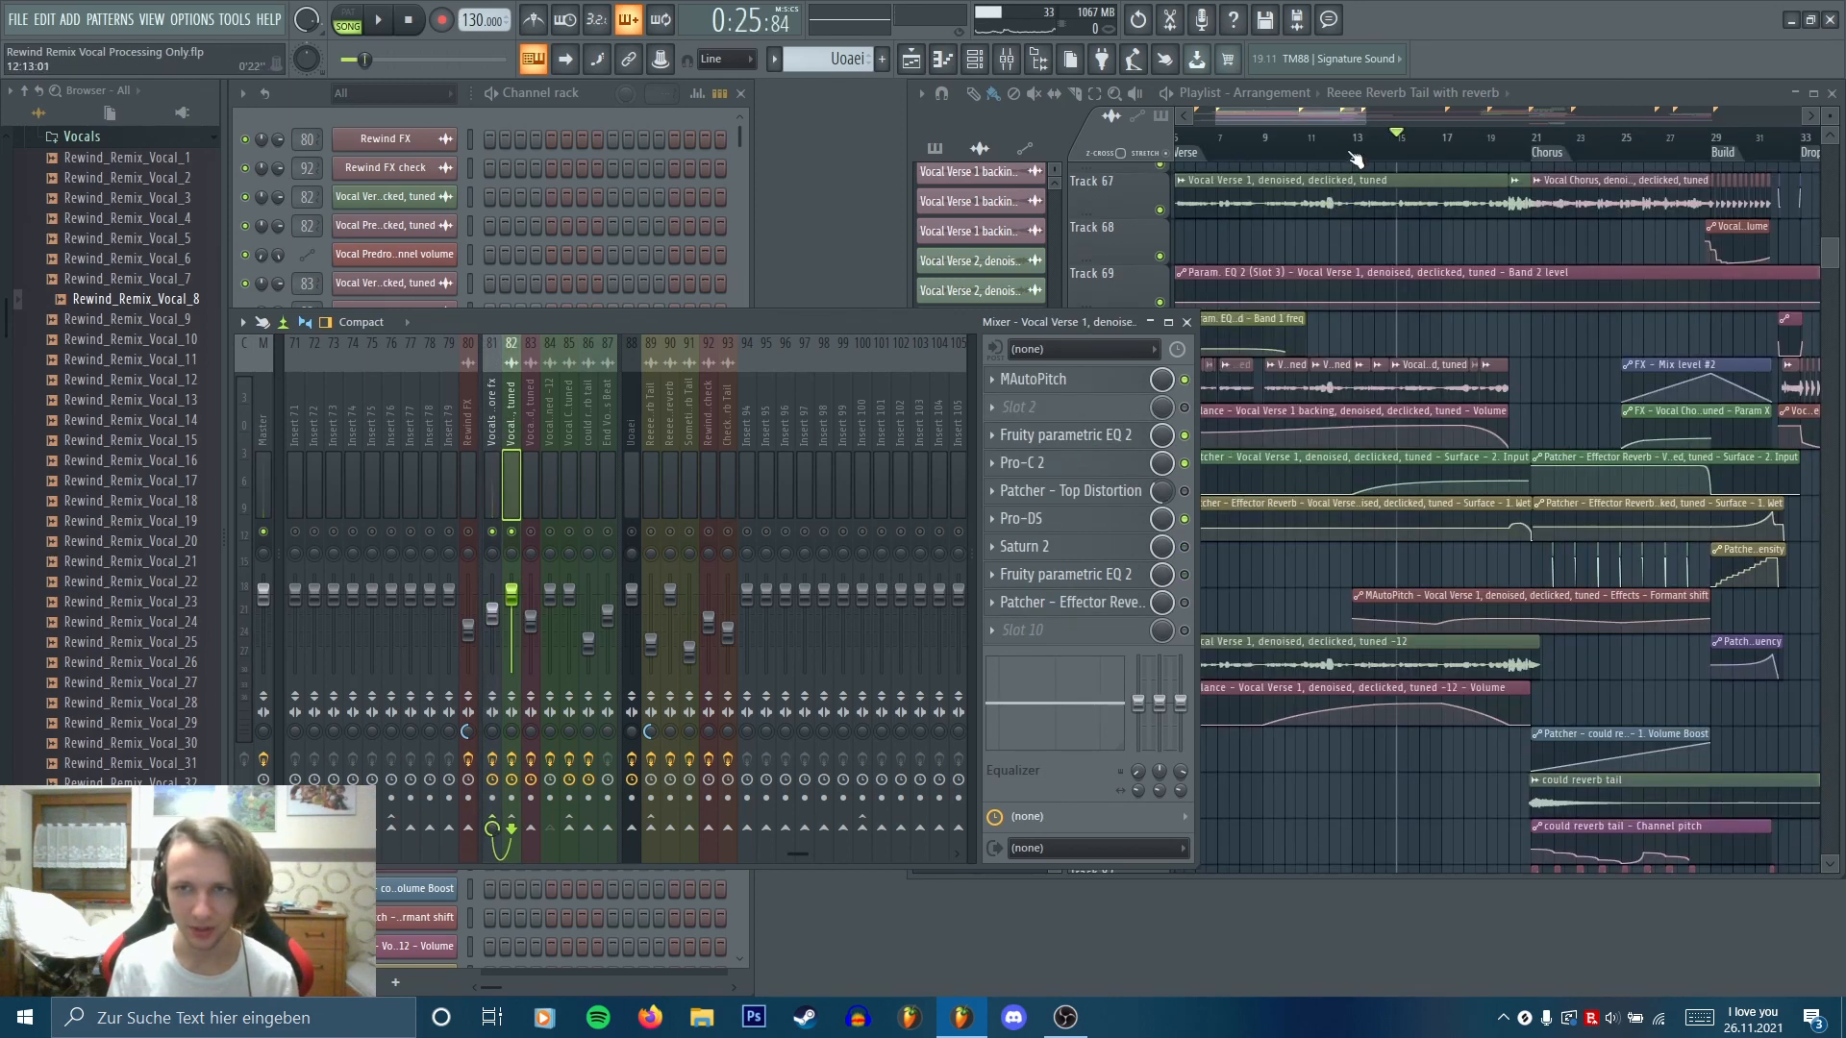
pyautogui.click(903, 349)
pyautogui.click(1052, 375)
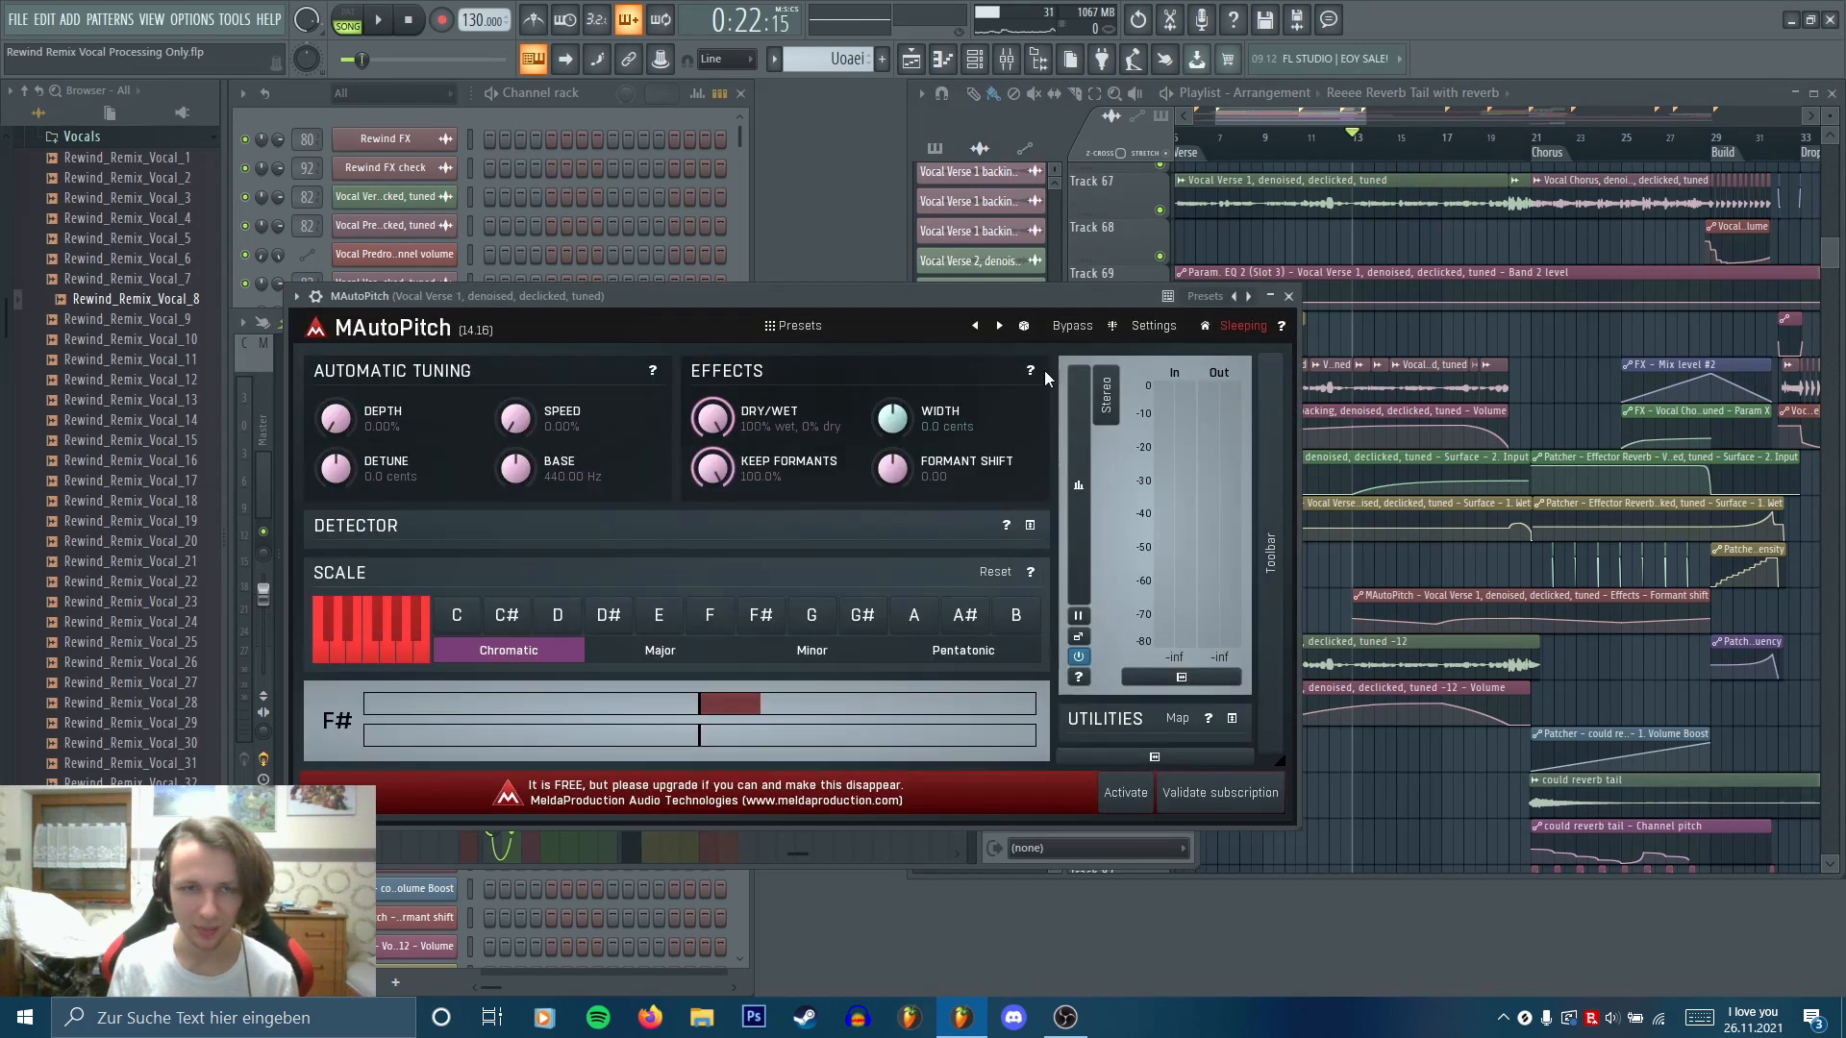
pyautogui.moveTo(832, 309); pyautogui.dragTo(781, 234)
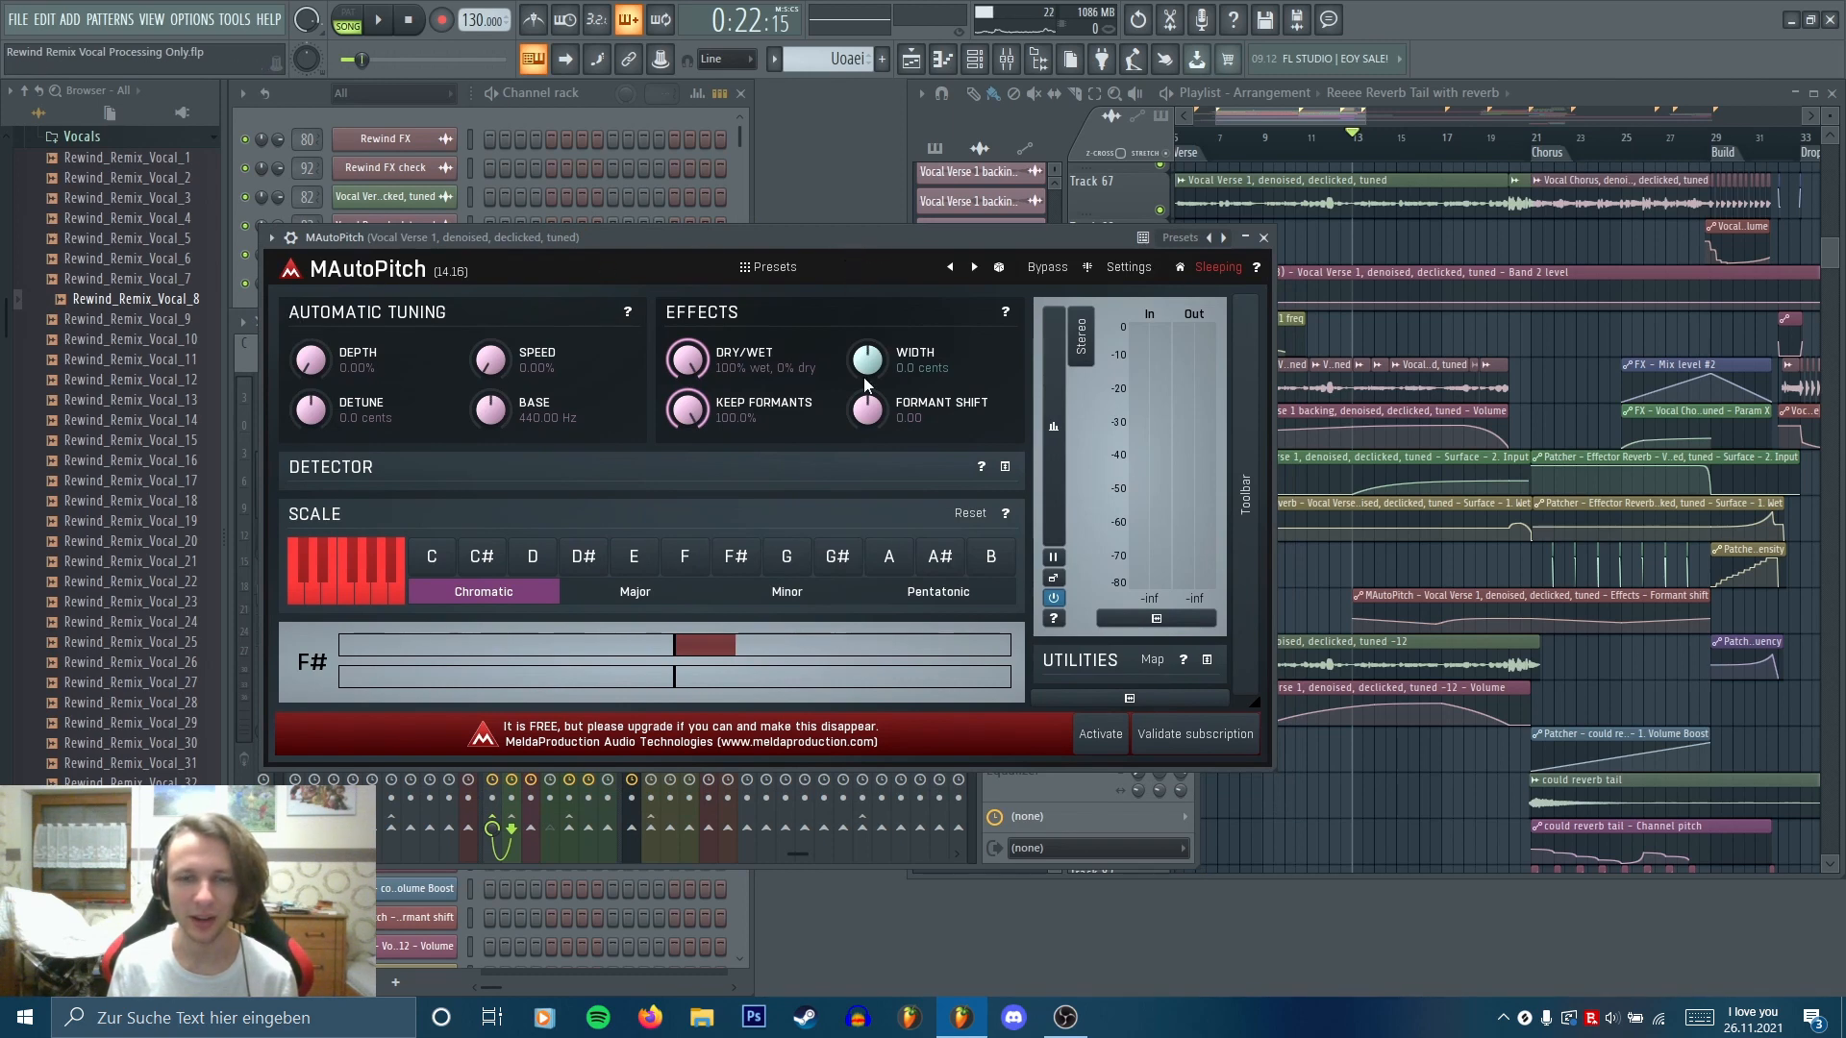
pyautogui.click(1265, 237)
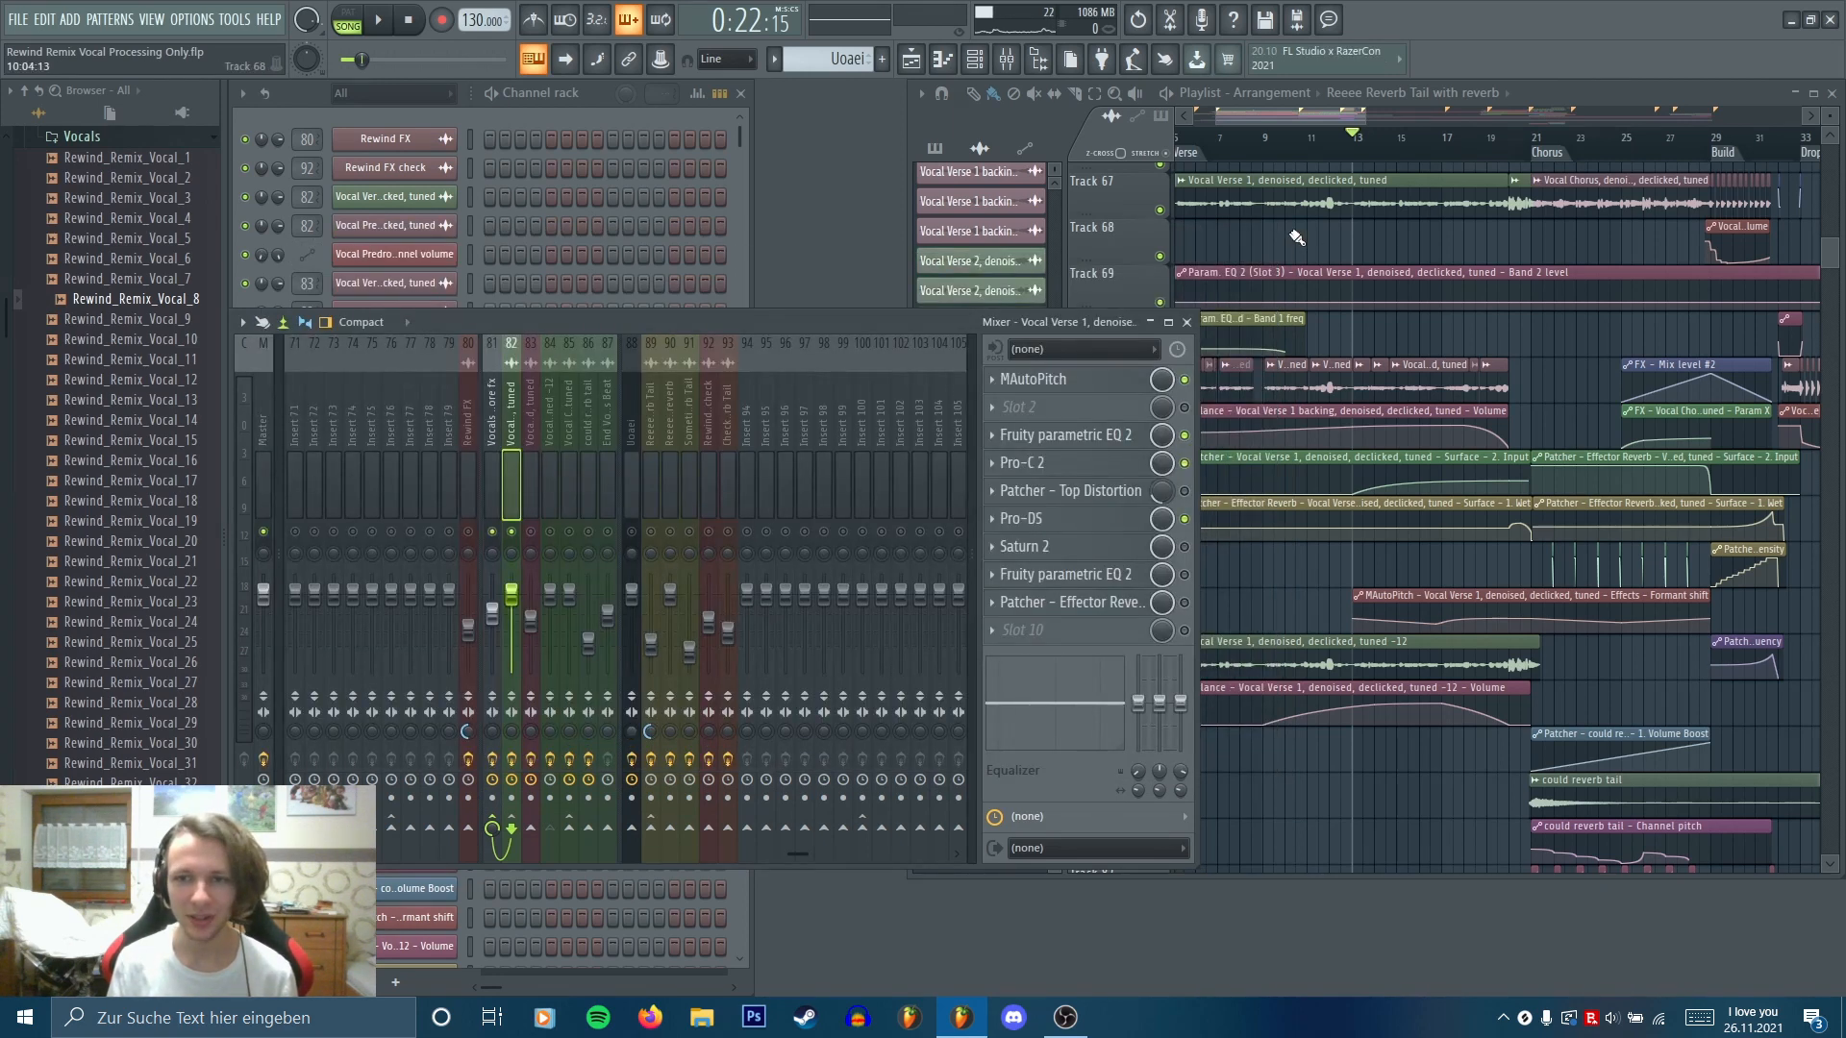
# Play the verse from bar 16 to audition the MAutoPitch formant shift on the lead vocal
pyautogui.click(1420, 147)
pyautogui.press('space')
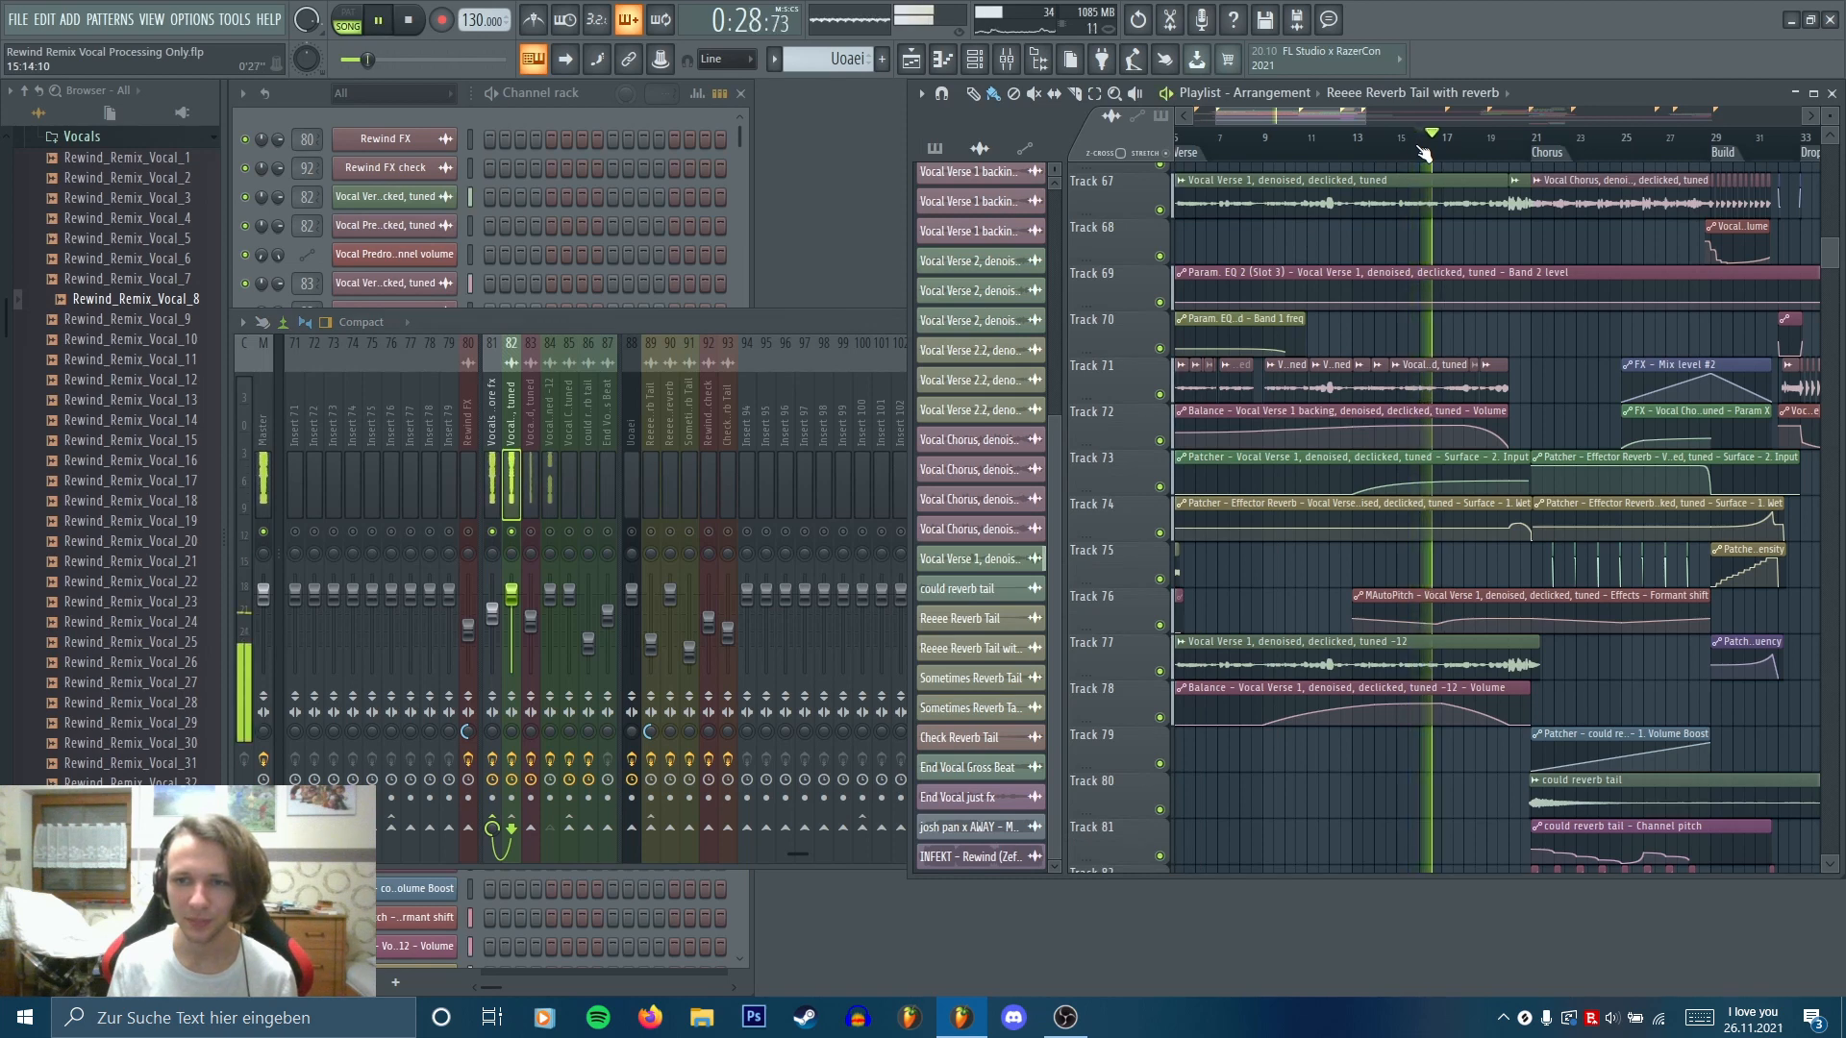
pyautogui.press('space')
pyautogui.click(803, 327)
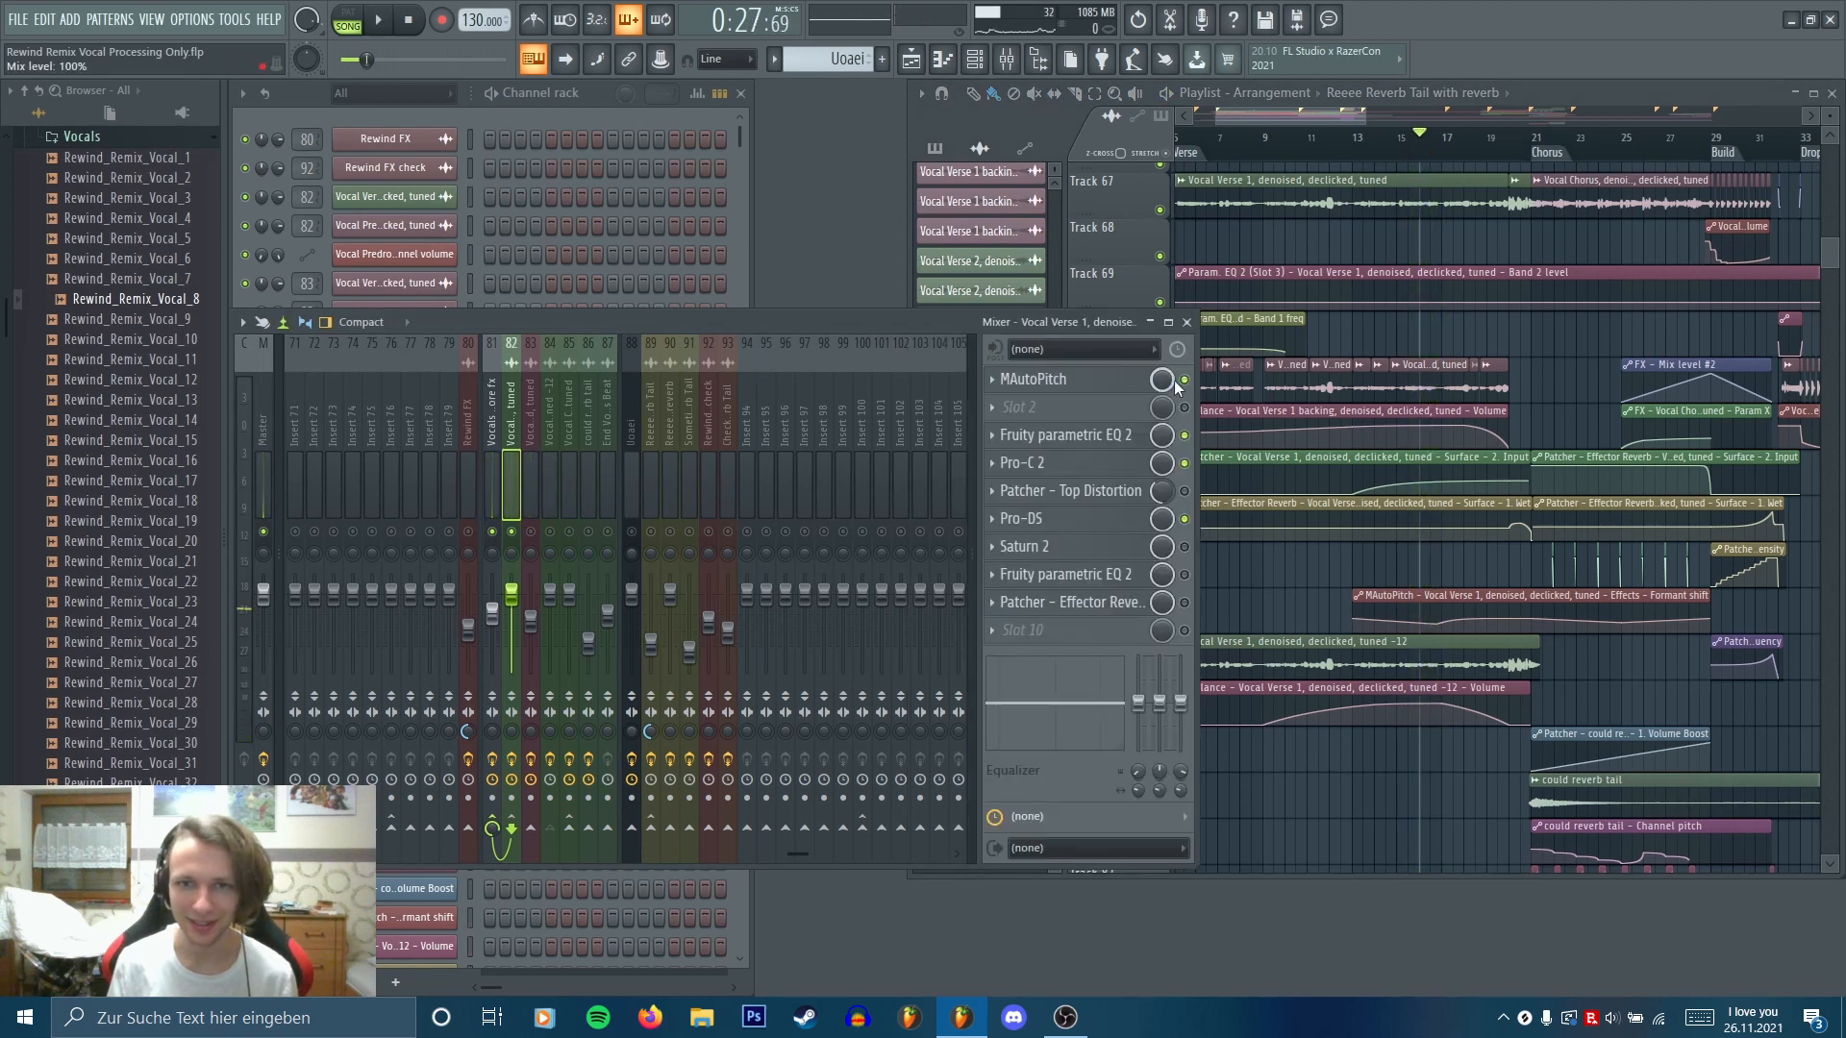
pyautogui.press('space')
pyautogui.press('space')
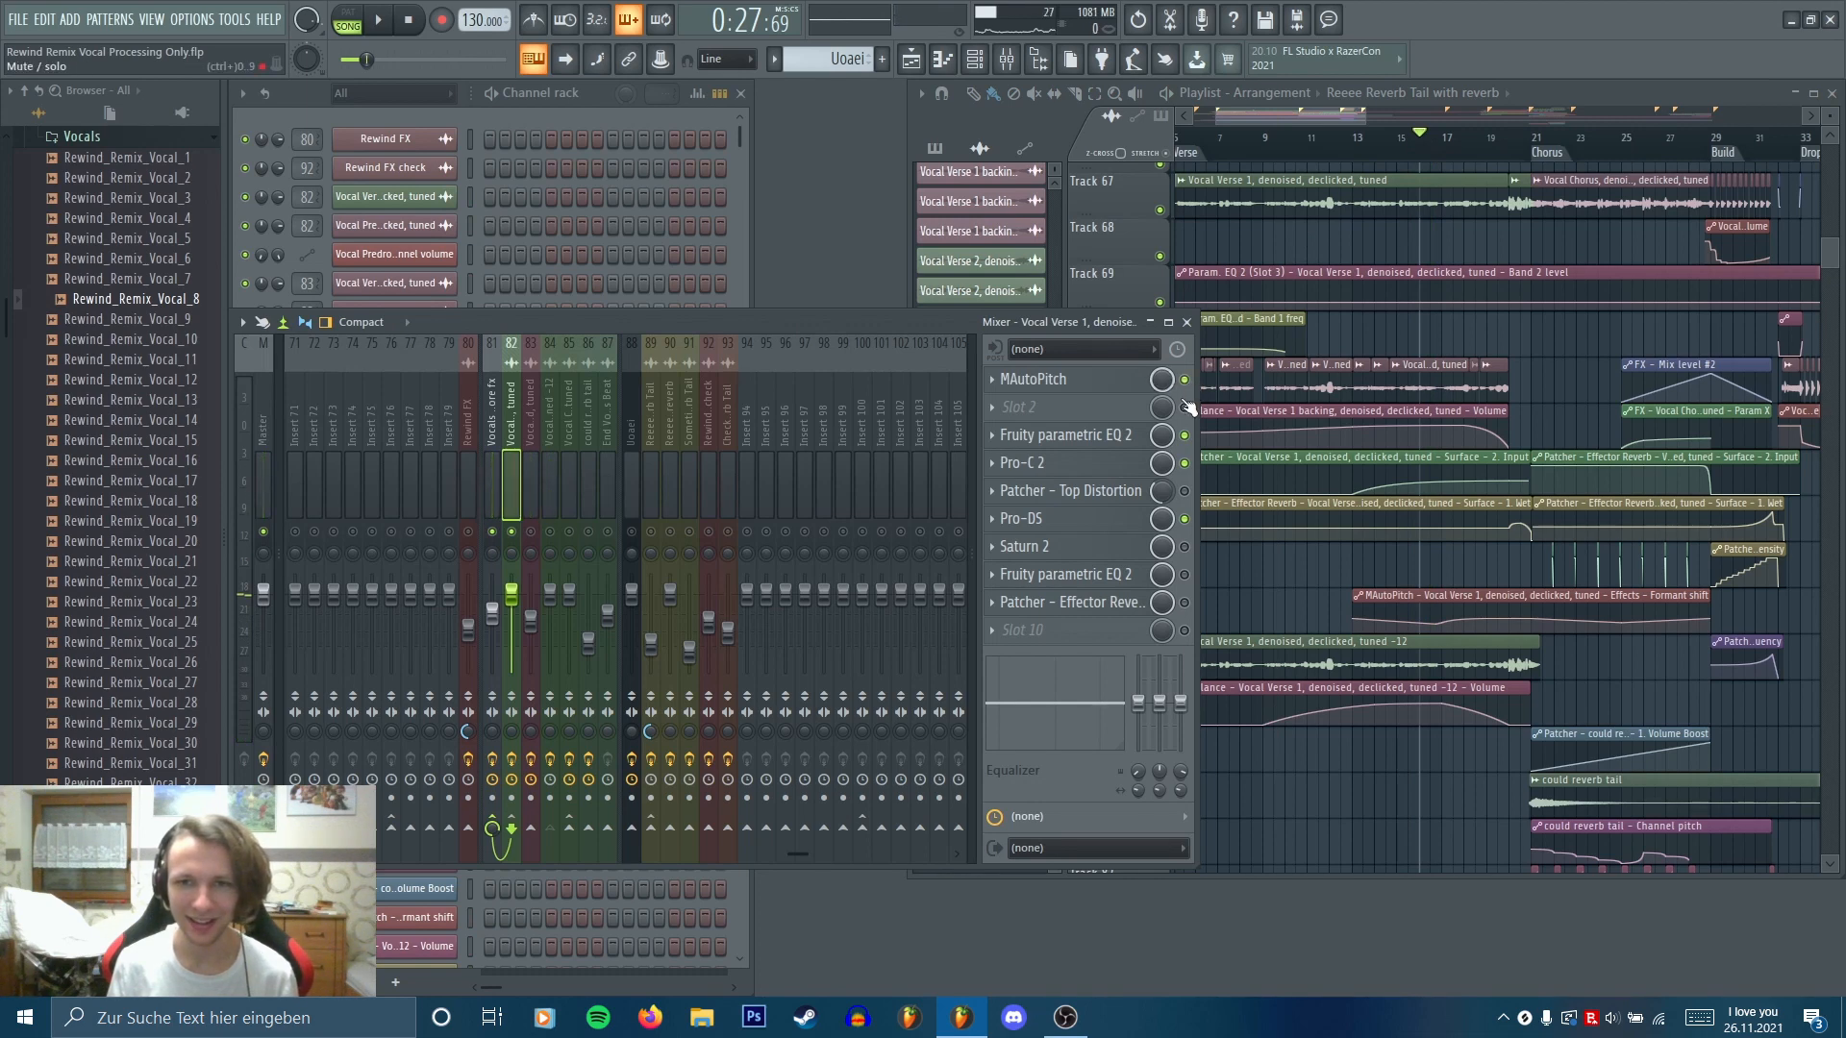
# Enable Patcher - Top Distortion on the Vocal Verse 1 mixer track and examine its effect routing map
pyautogui.click(1357, 146)
pyautogui.click(879, 332)
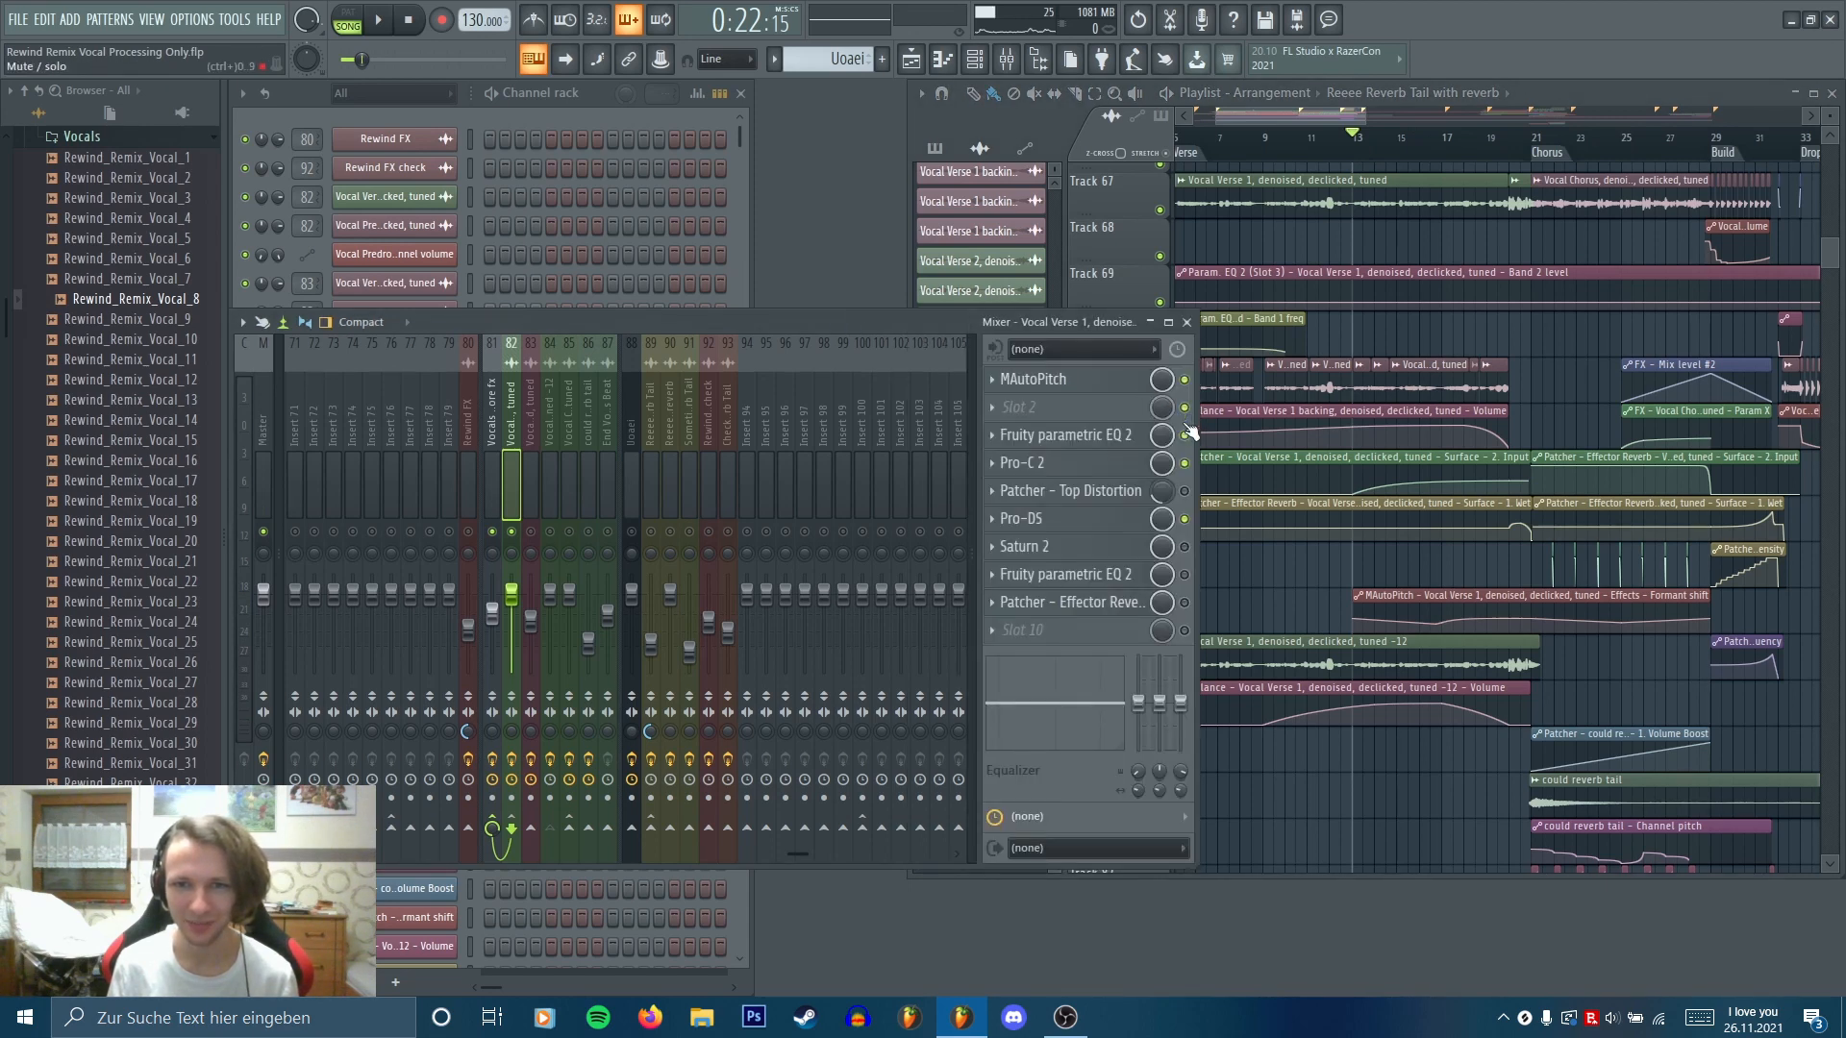
pyautogui.click(1086, 492)
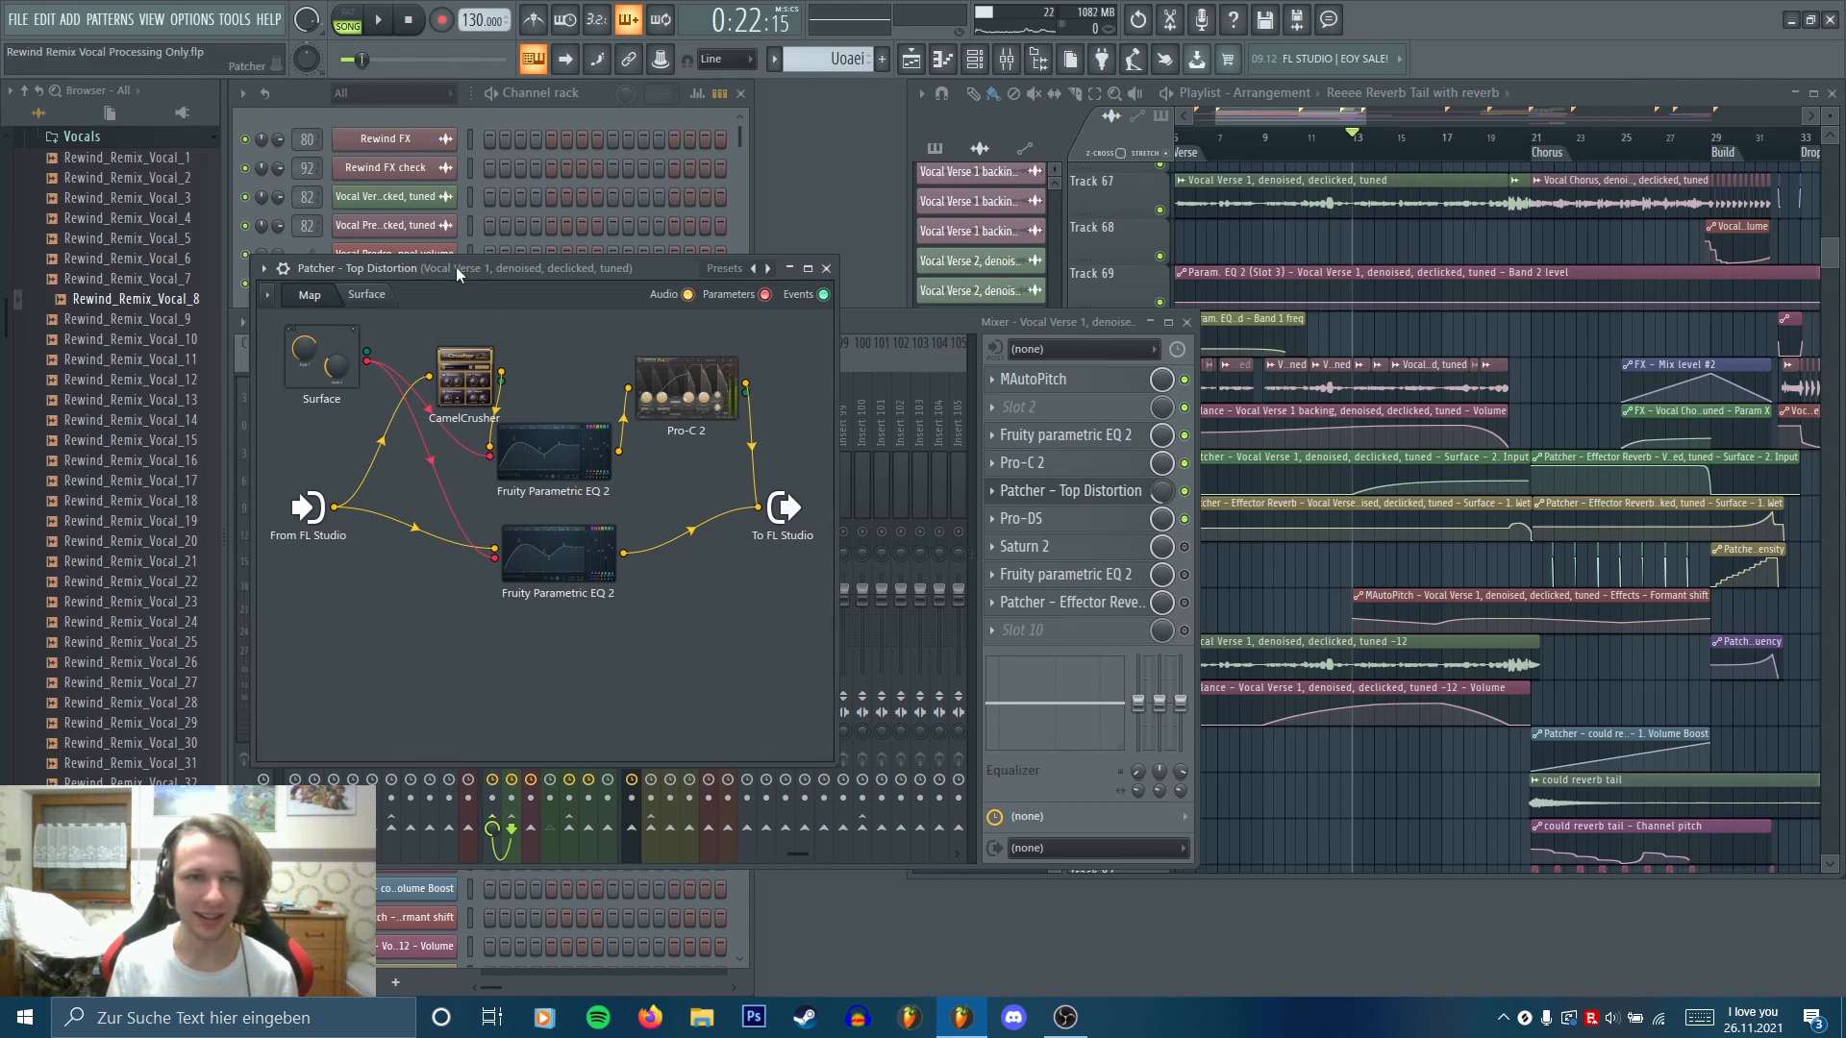
pyautogui.moveTo(456, 268); pyautogui.dragTo(521, 248)
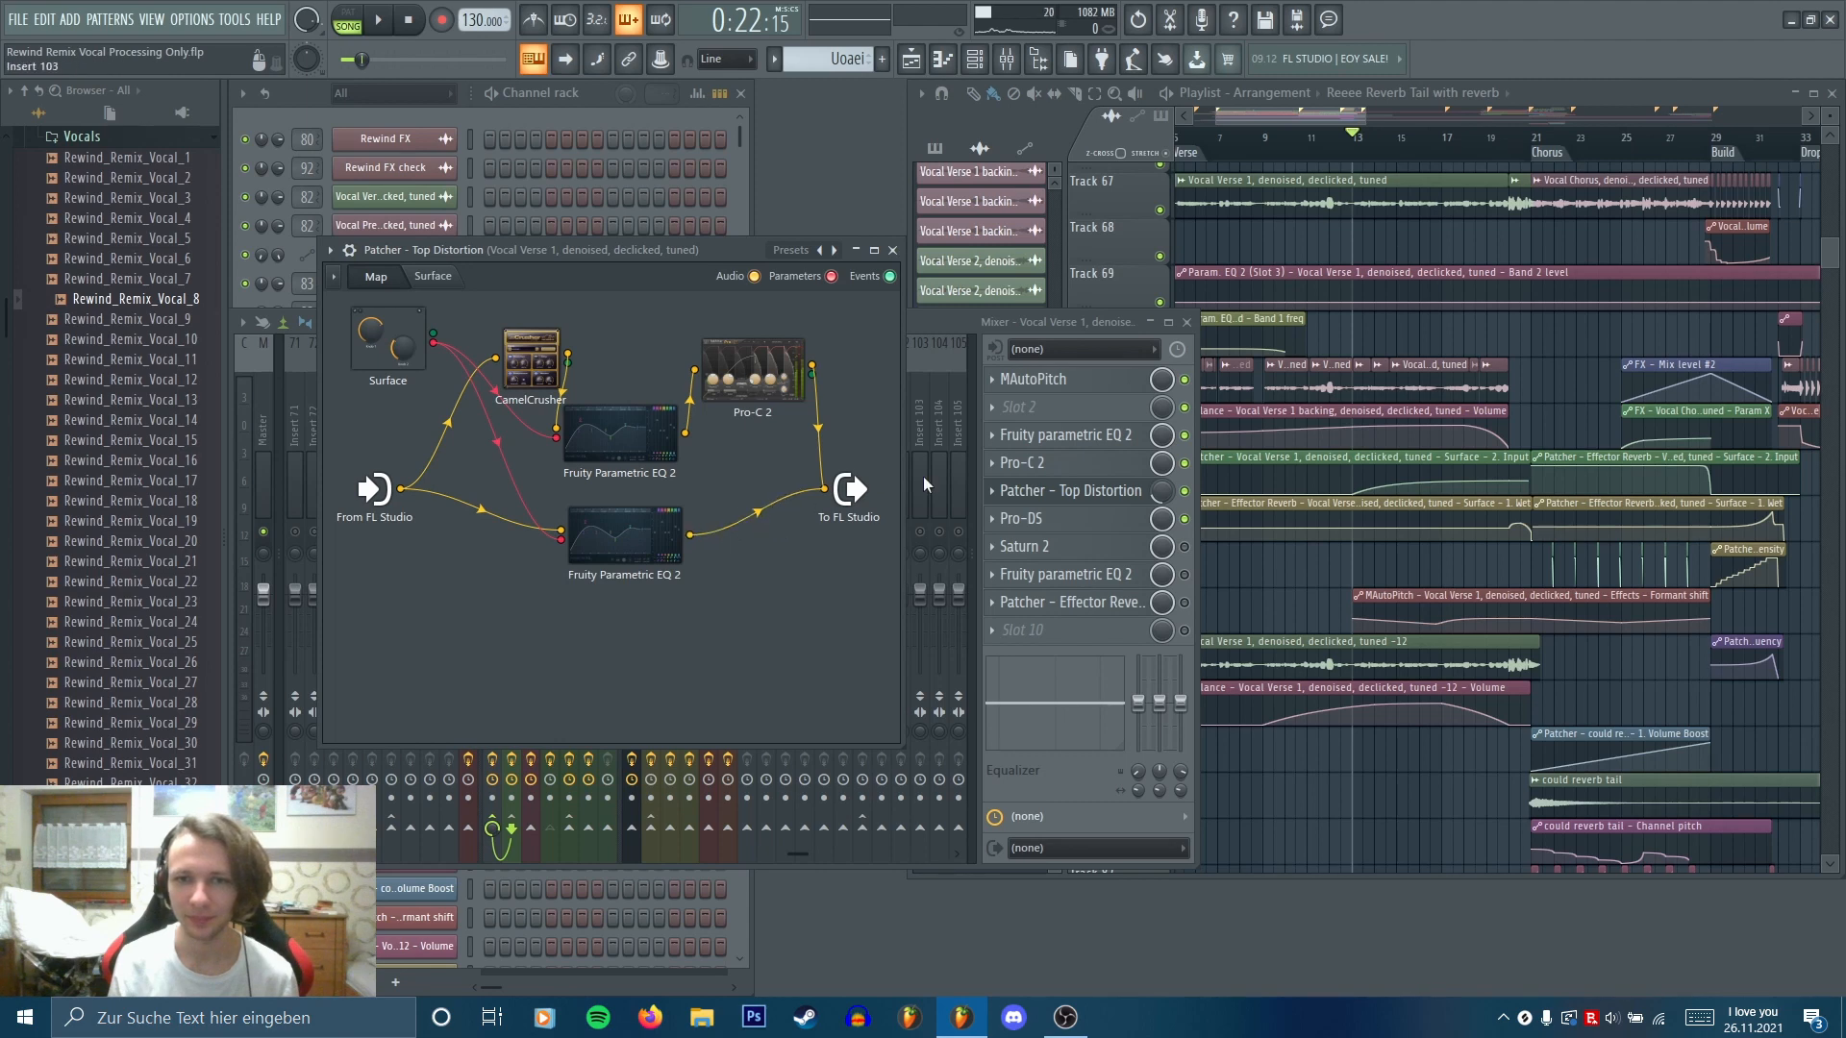
pyautogui.click(1067, 494)
# Play the start of the verse from bar 5 to audition the Top Distortion patch
pyautogui.moveTo(1331, 117); pyautogui.dragTo(1309, 226)
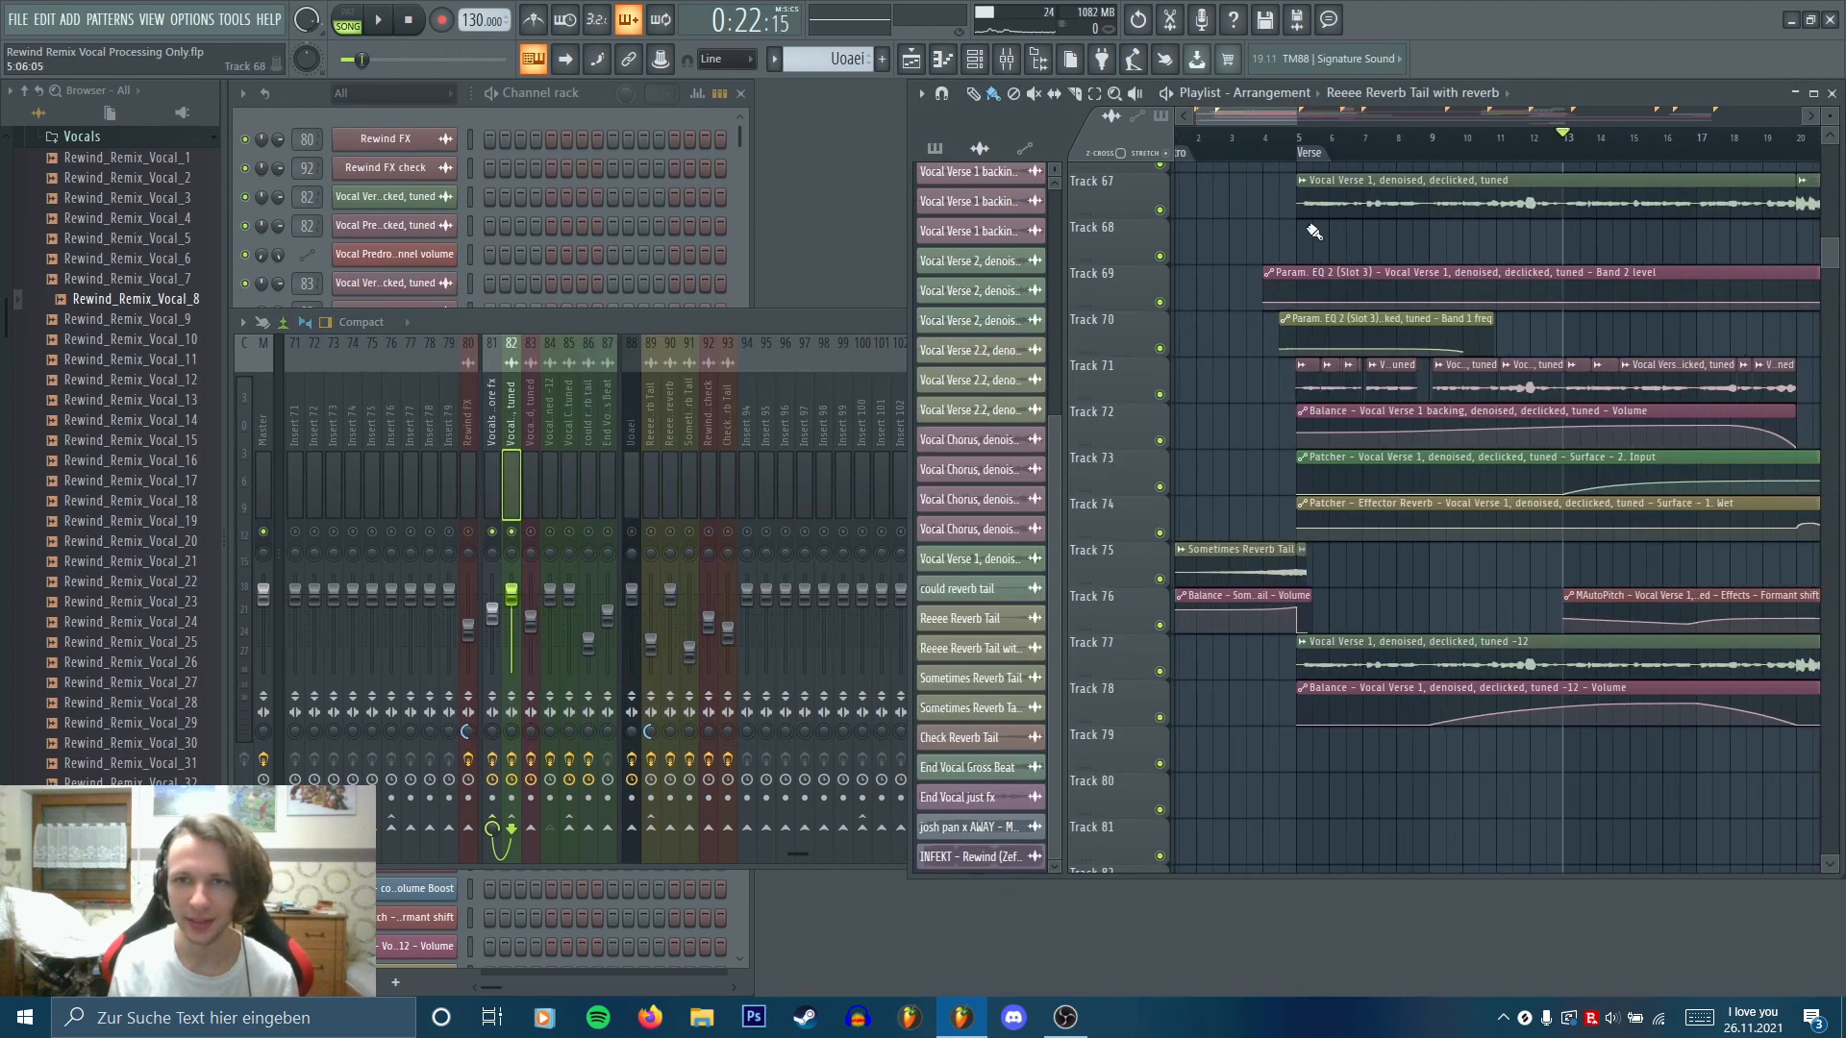
pyautogui.click(1304, 140)
pyautogui.click(909, 313)
pyautogui.press('space')
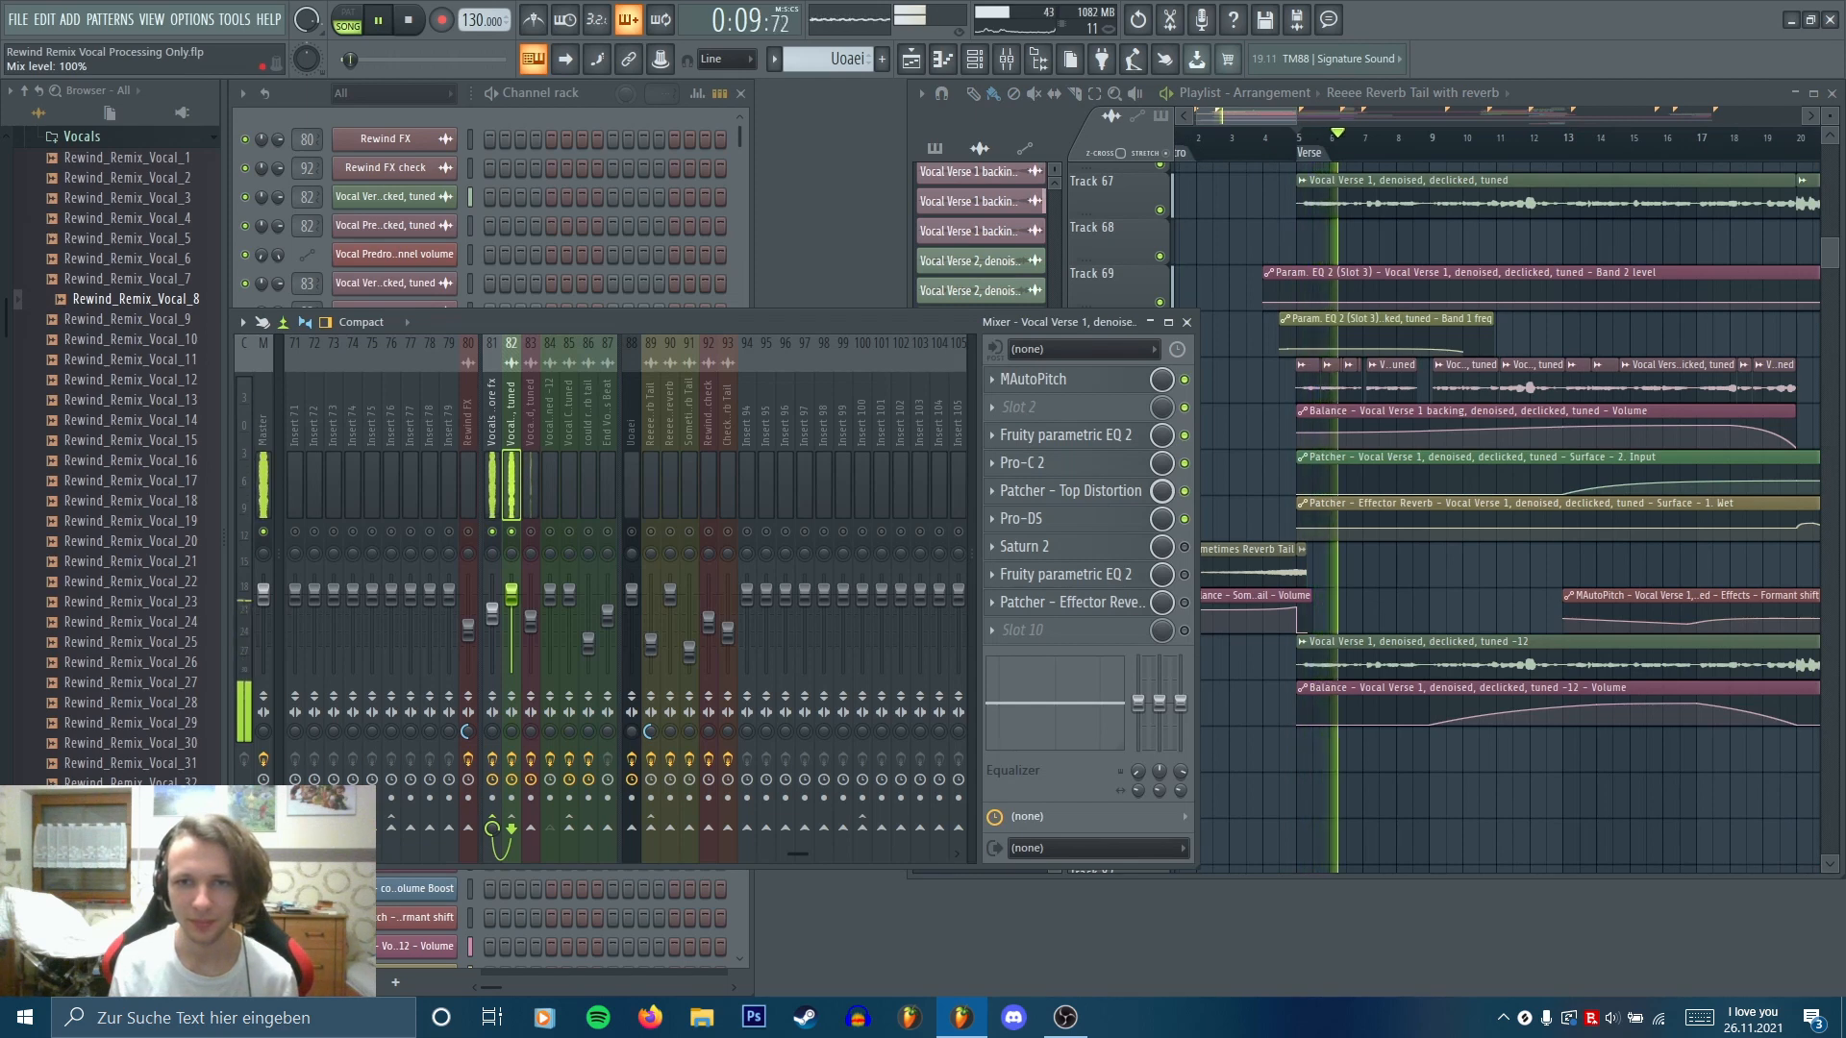
pyautogui.press('space')
# Examine the Patcher - Top Distortion mix level automation on Track 85 and briefly play the verse
pyautogui.middleClick(1236, 535)
pyautogui.scroll(-2, 1355, 481)
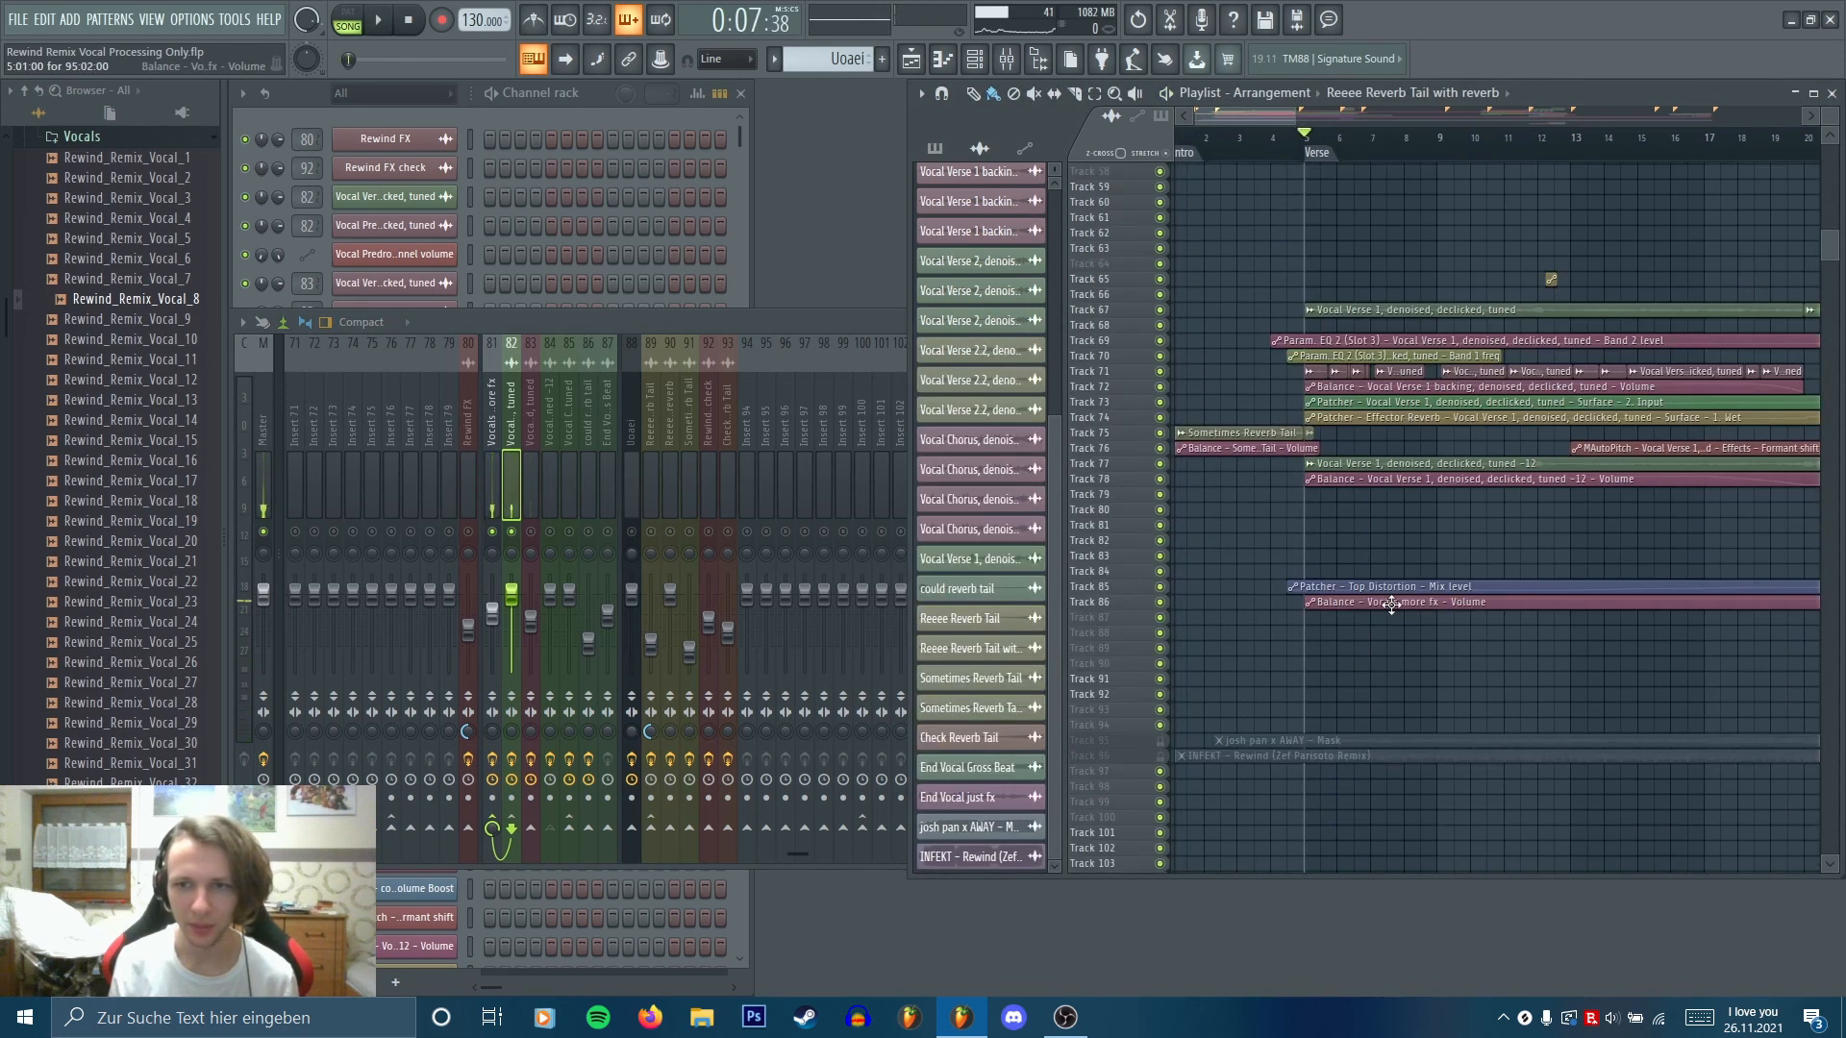
pyautogui.scroll(3, 1391, 603)
pyautogui.scroll(-2, 1393, 598)
pyautogui.scroll(-1, 1403, 588)
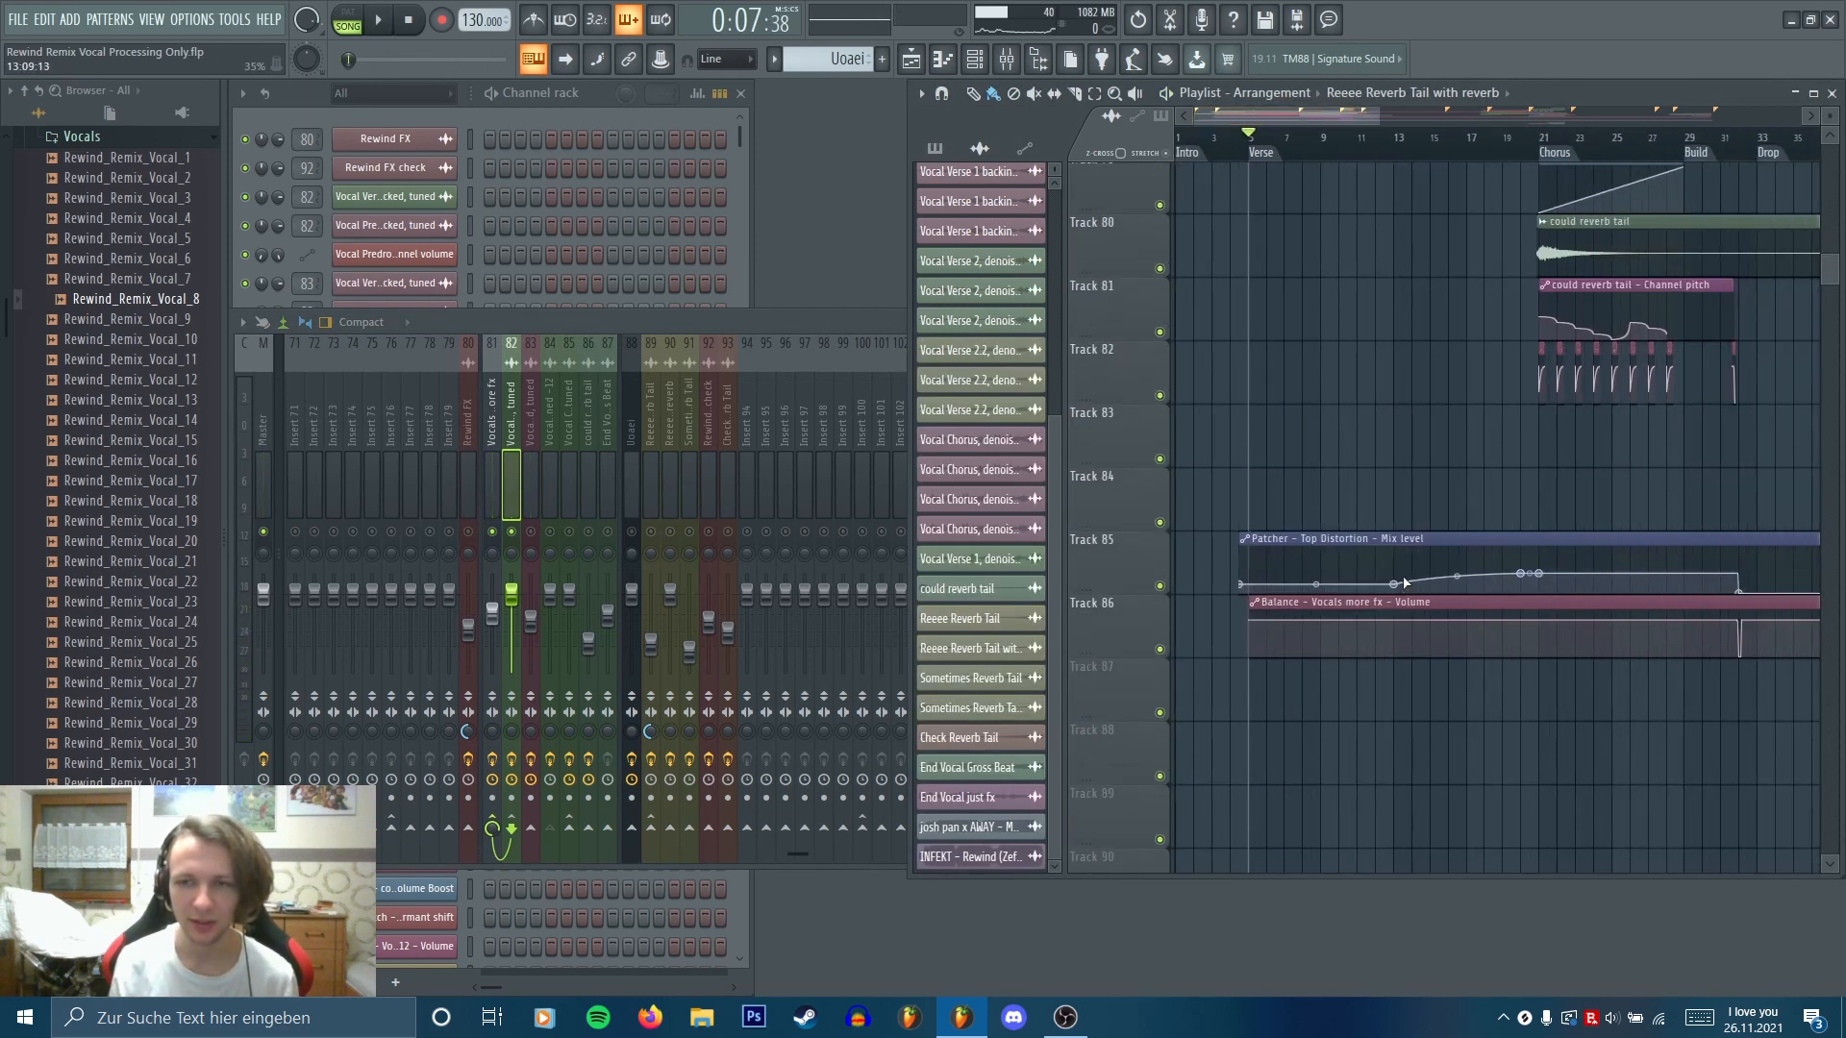
pyautogui.press('space')
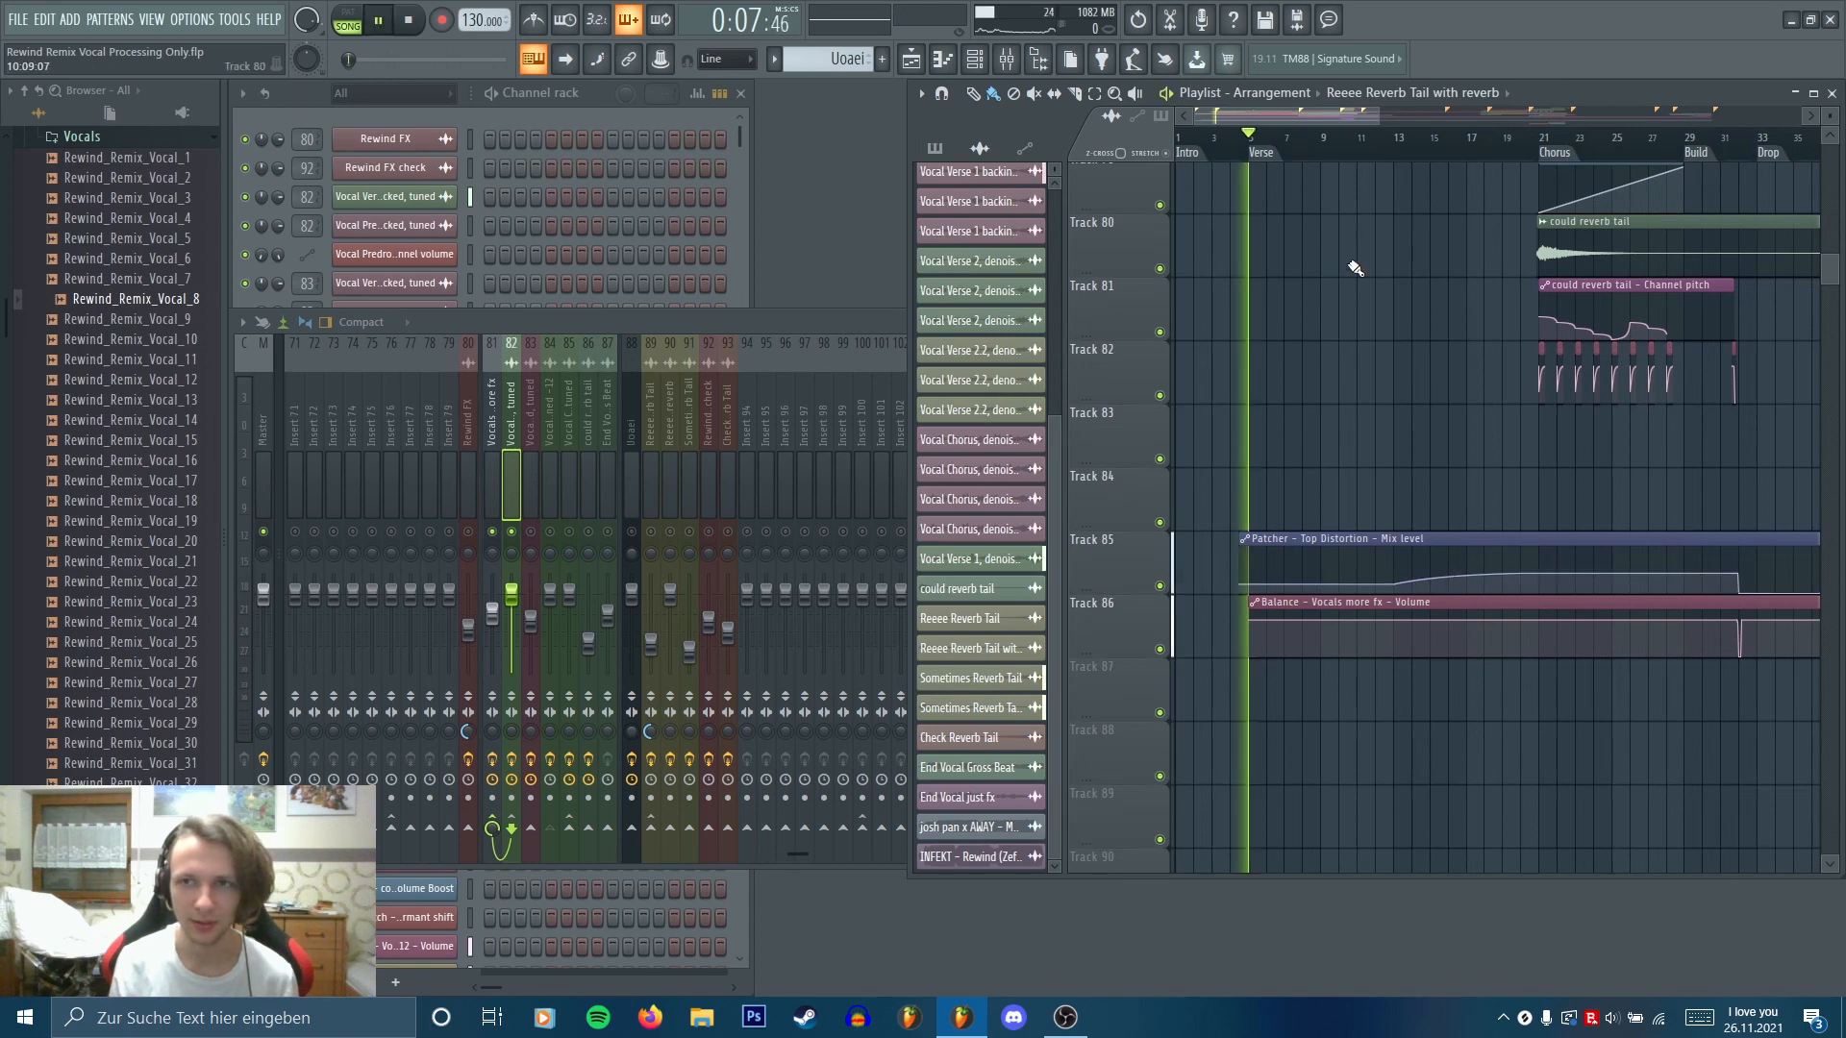
pyautogui.press('space')
# Enable Saturn 2 and the second Fruity parametric EQ 2 on Vocal Verse 1 and examine their settings
pyautogui.click(758, 315)
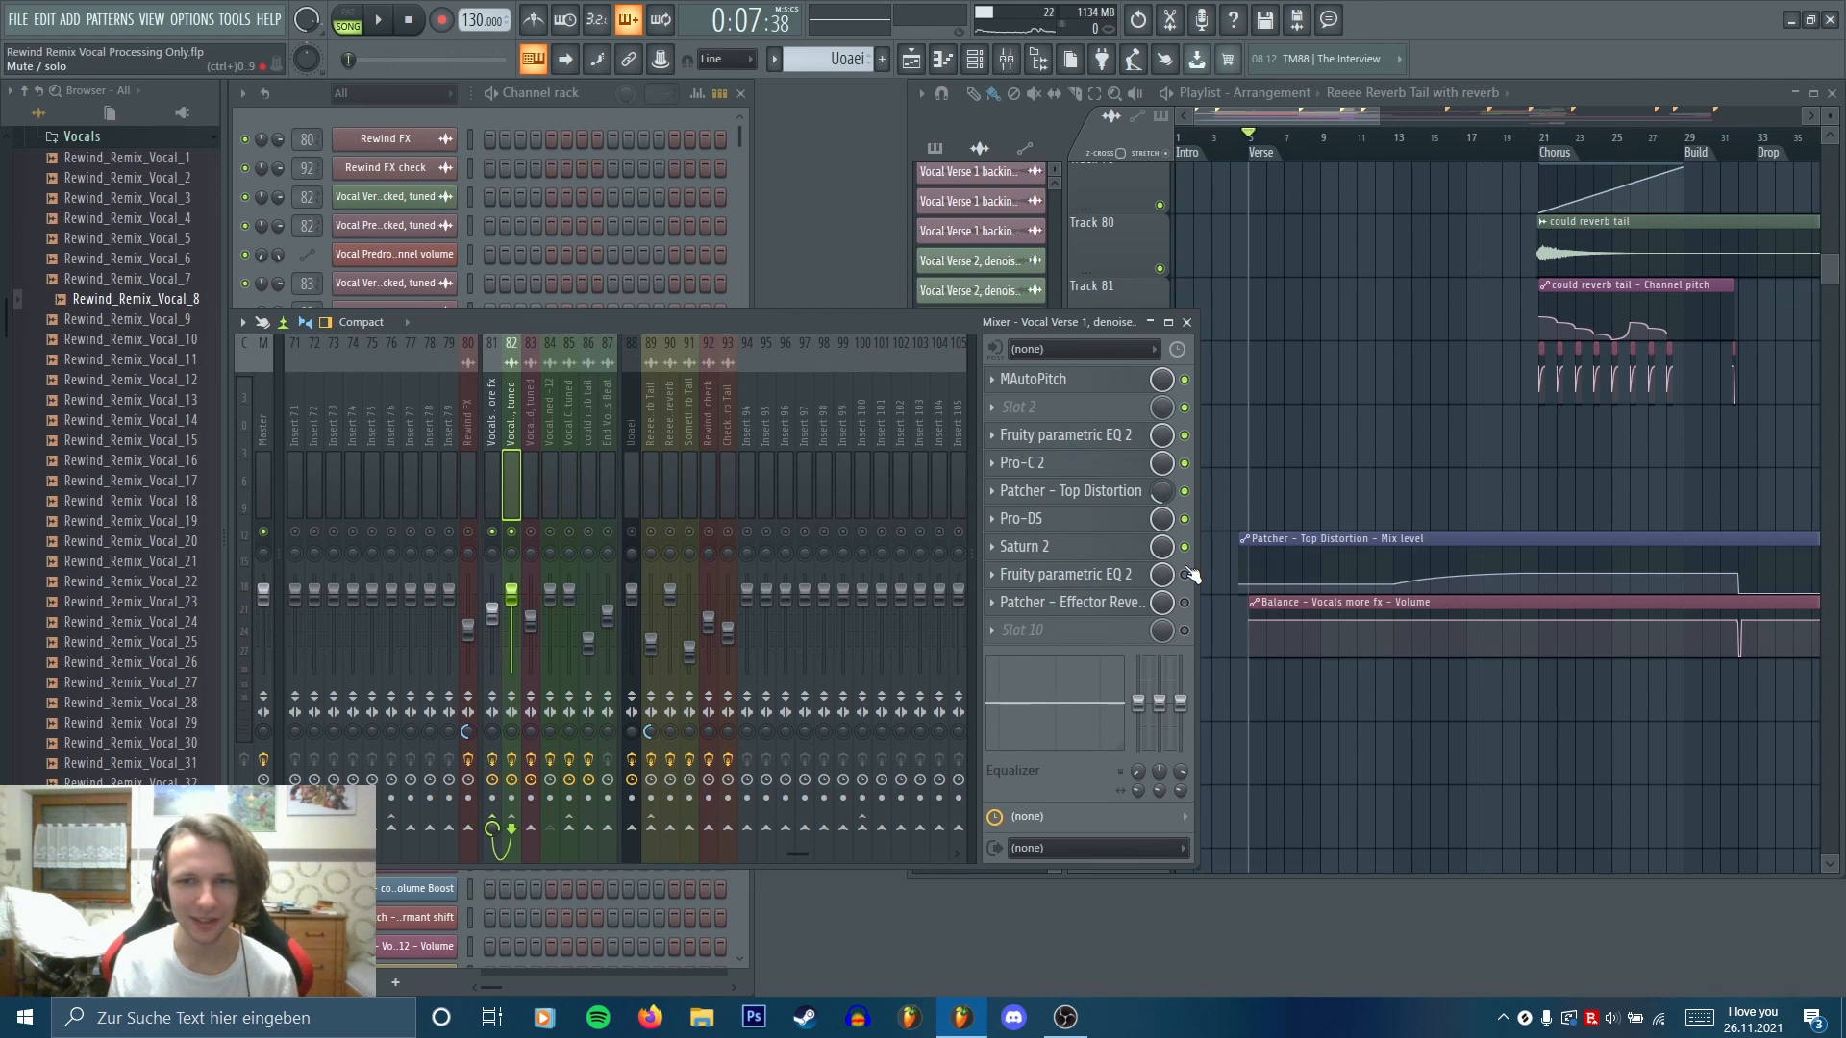
pyautogui.click(1125, 556)
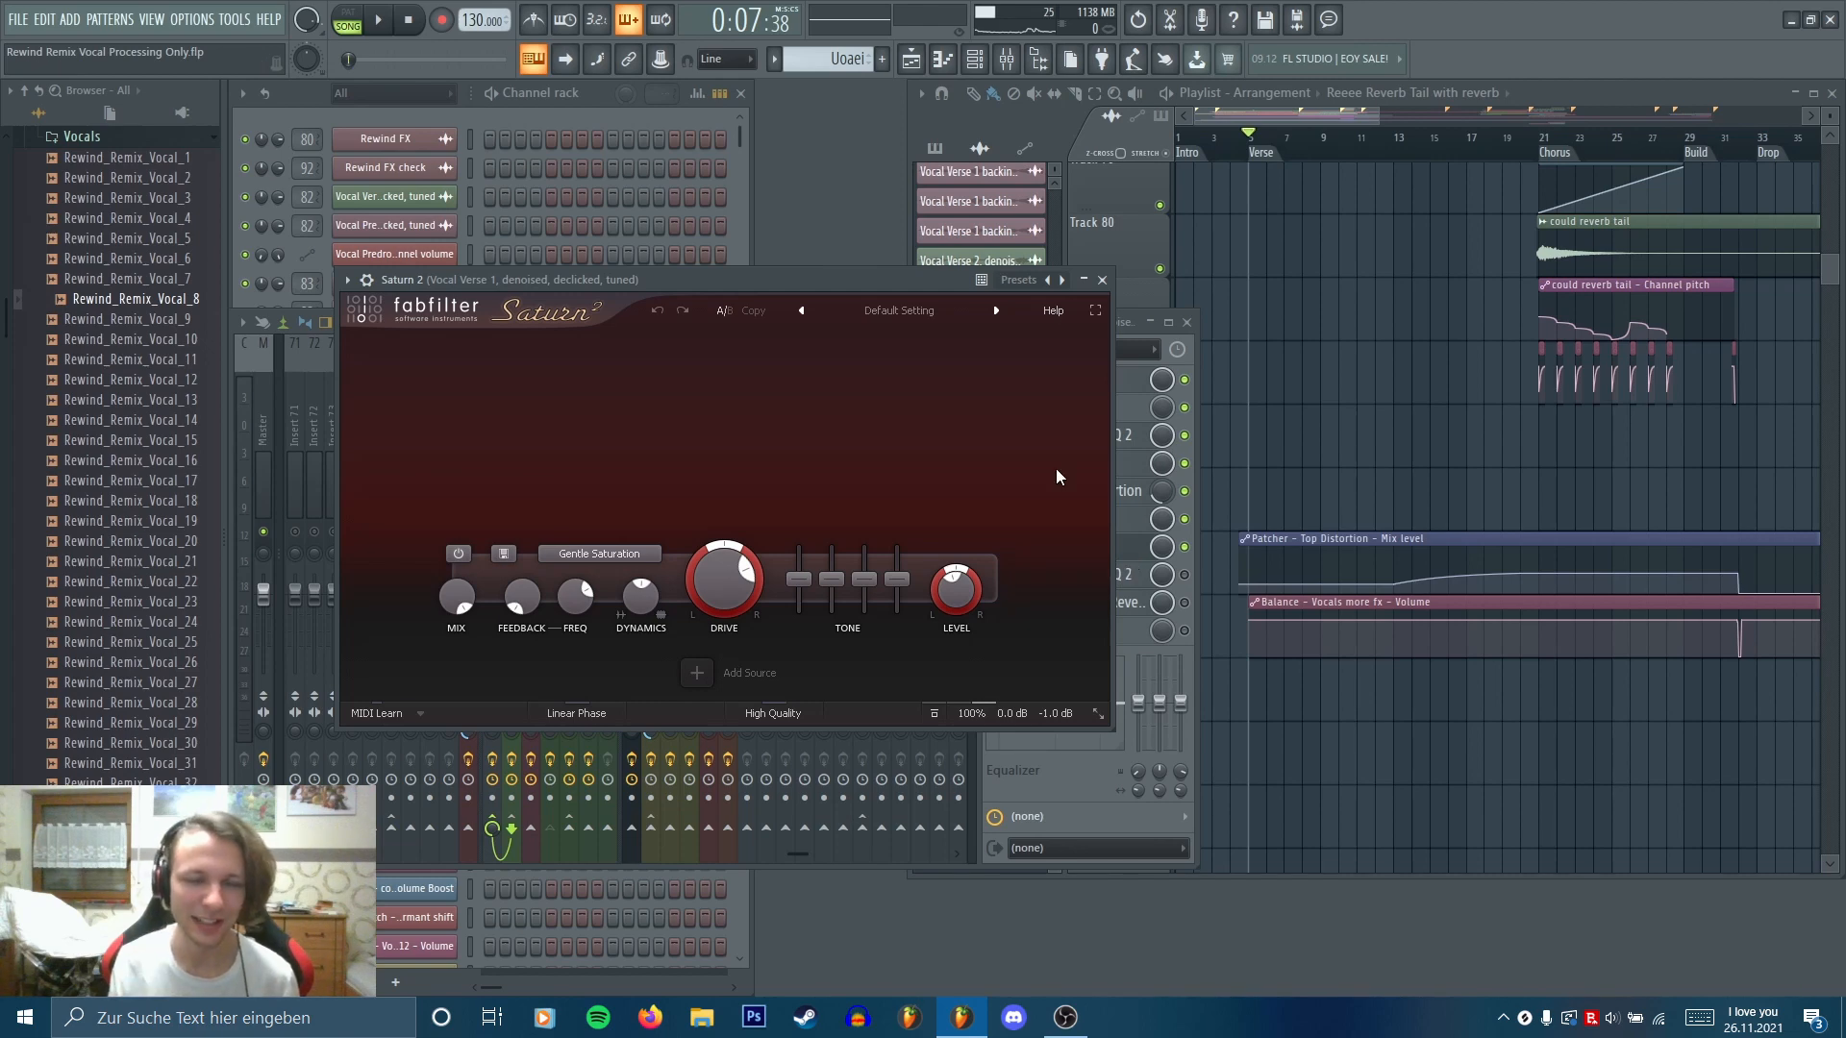
pyautogui.click(1103, 279)
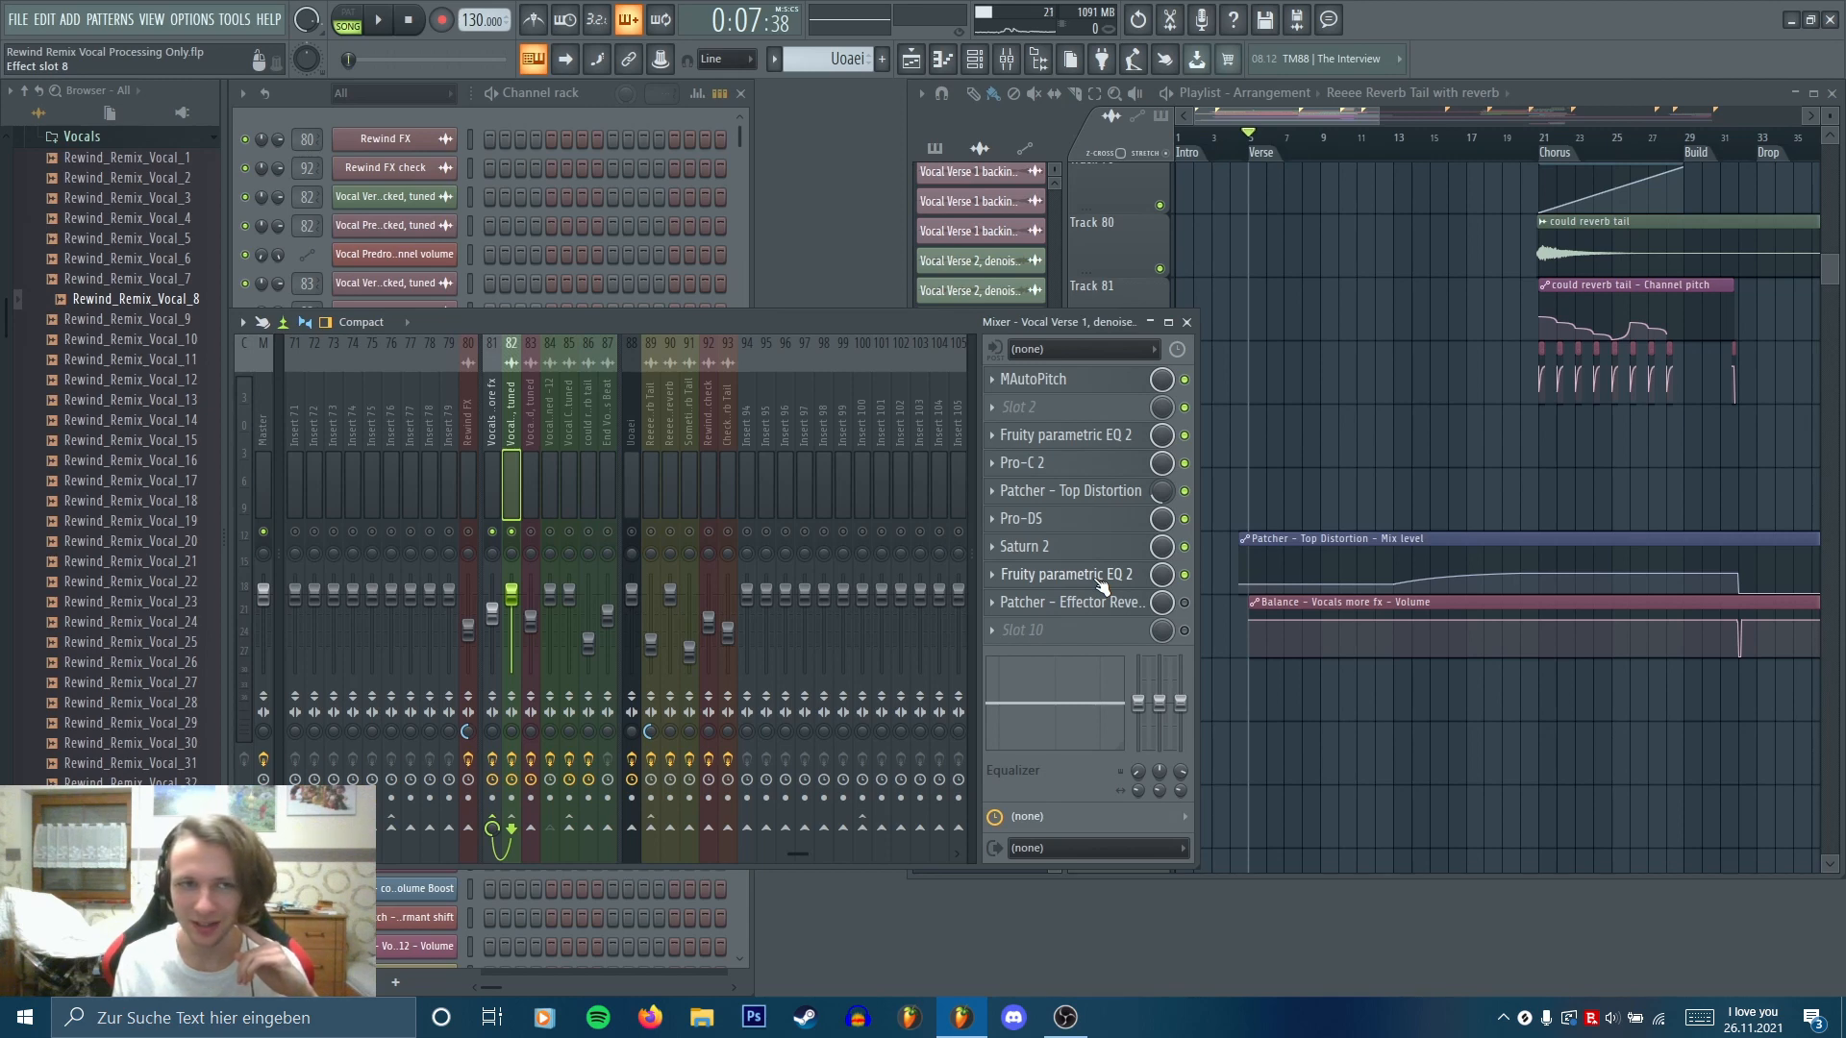
pyautogui.click(1101, 580)
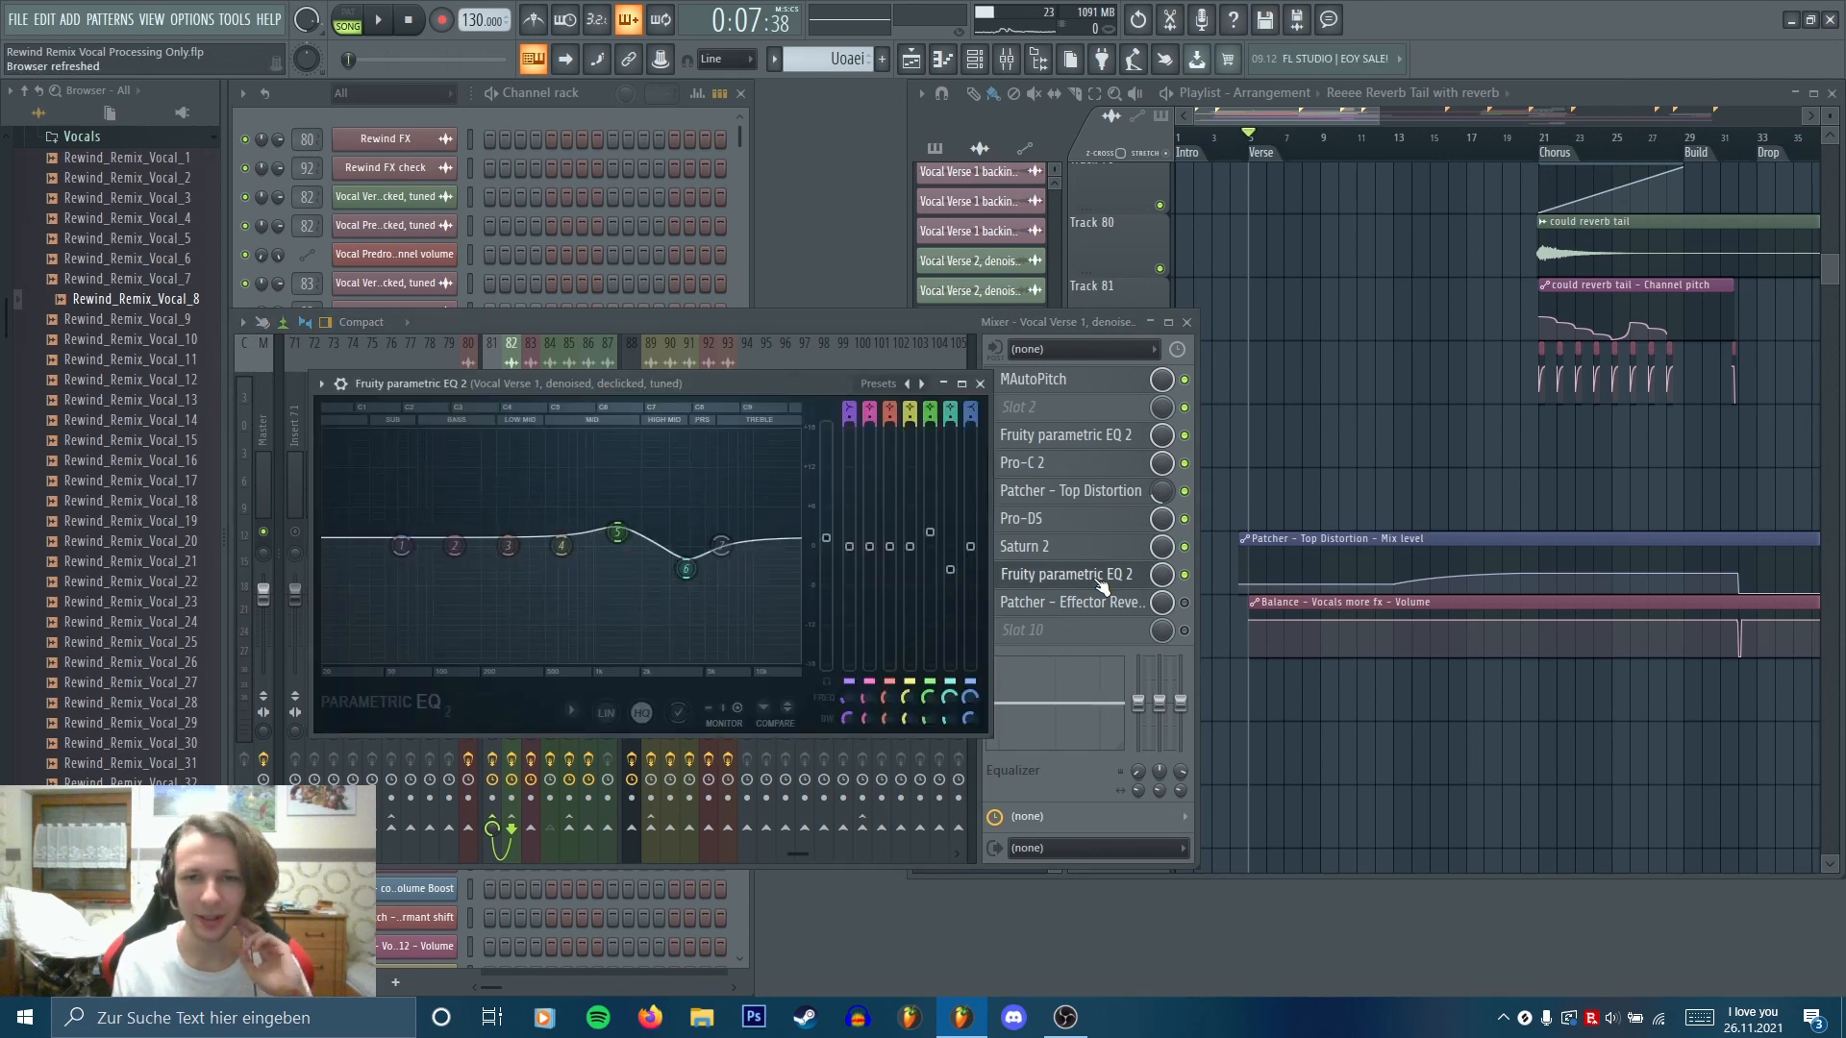
pyautogui.click(1100, 576)
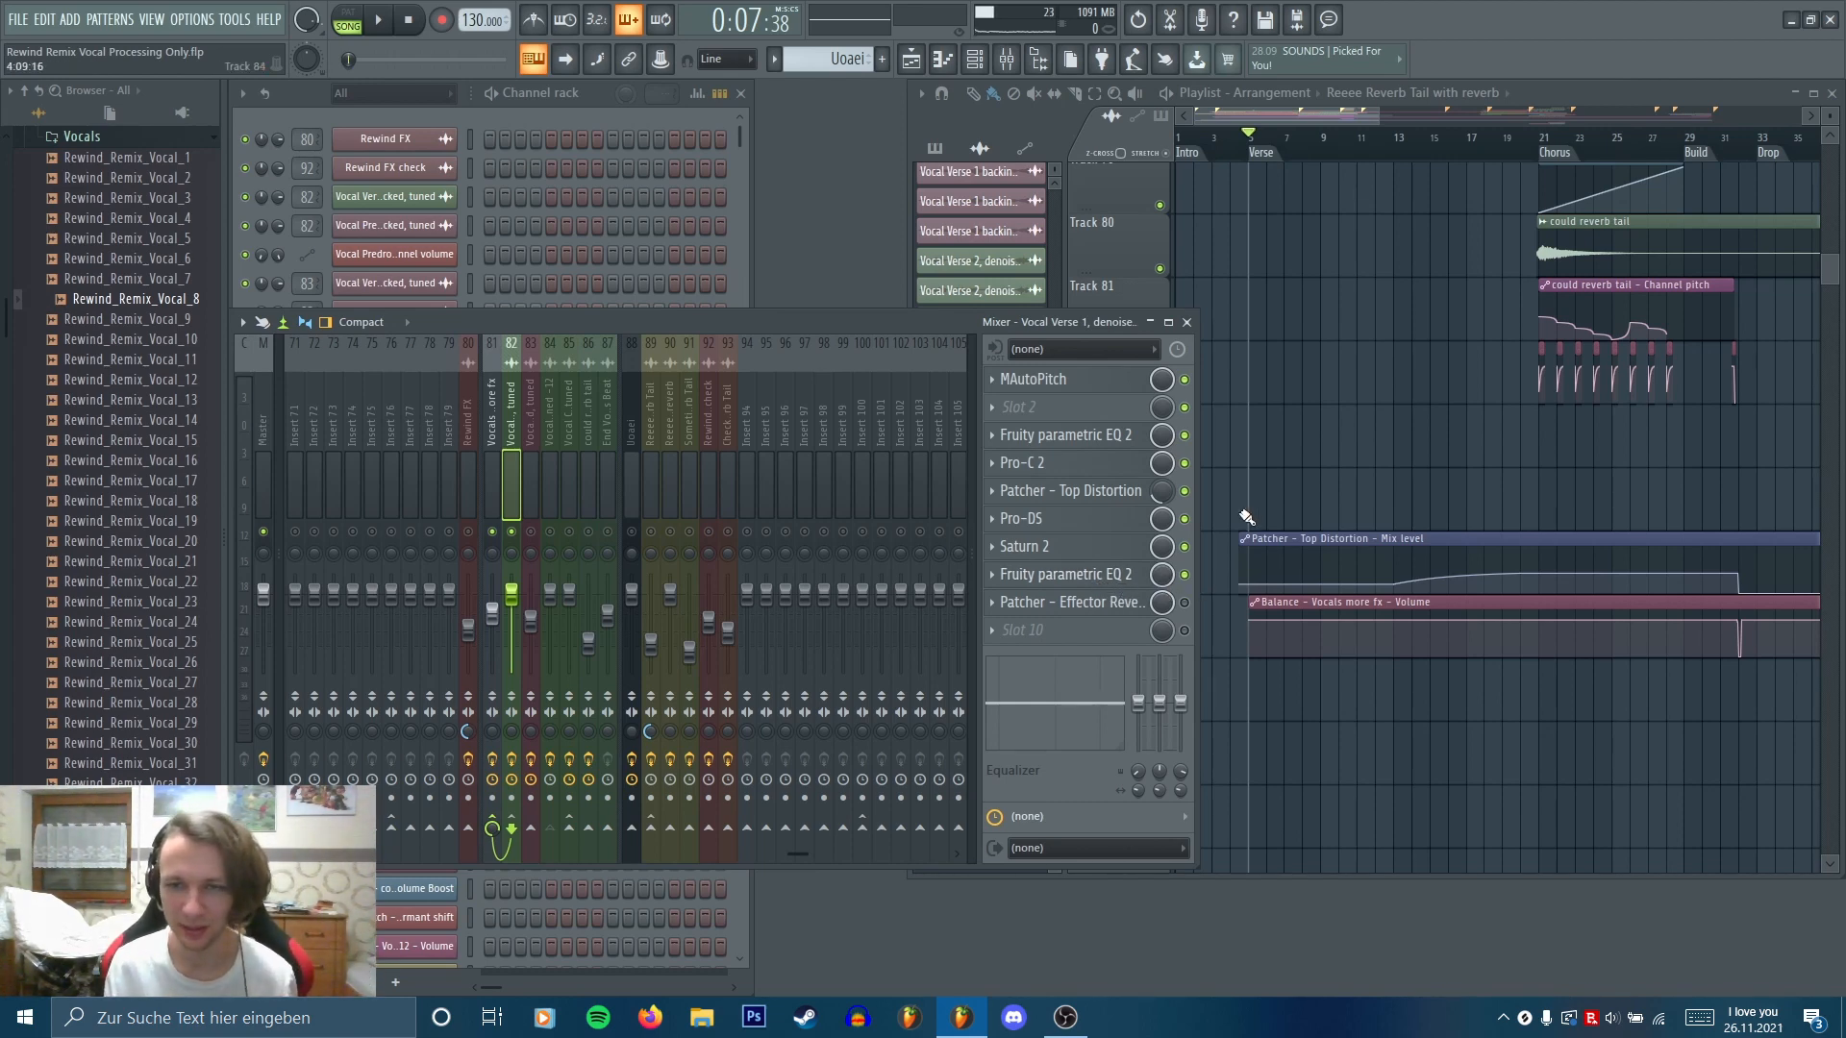
# Play the verse while bypassing and re-enabling Saturn 2 and the second Fruity parametric EQ 2 to compare the sound
pyautogui.press('space')
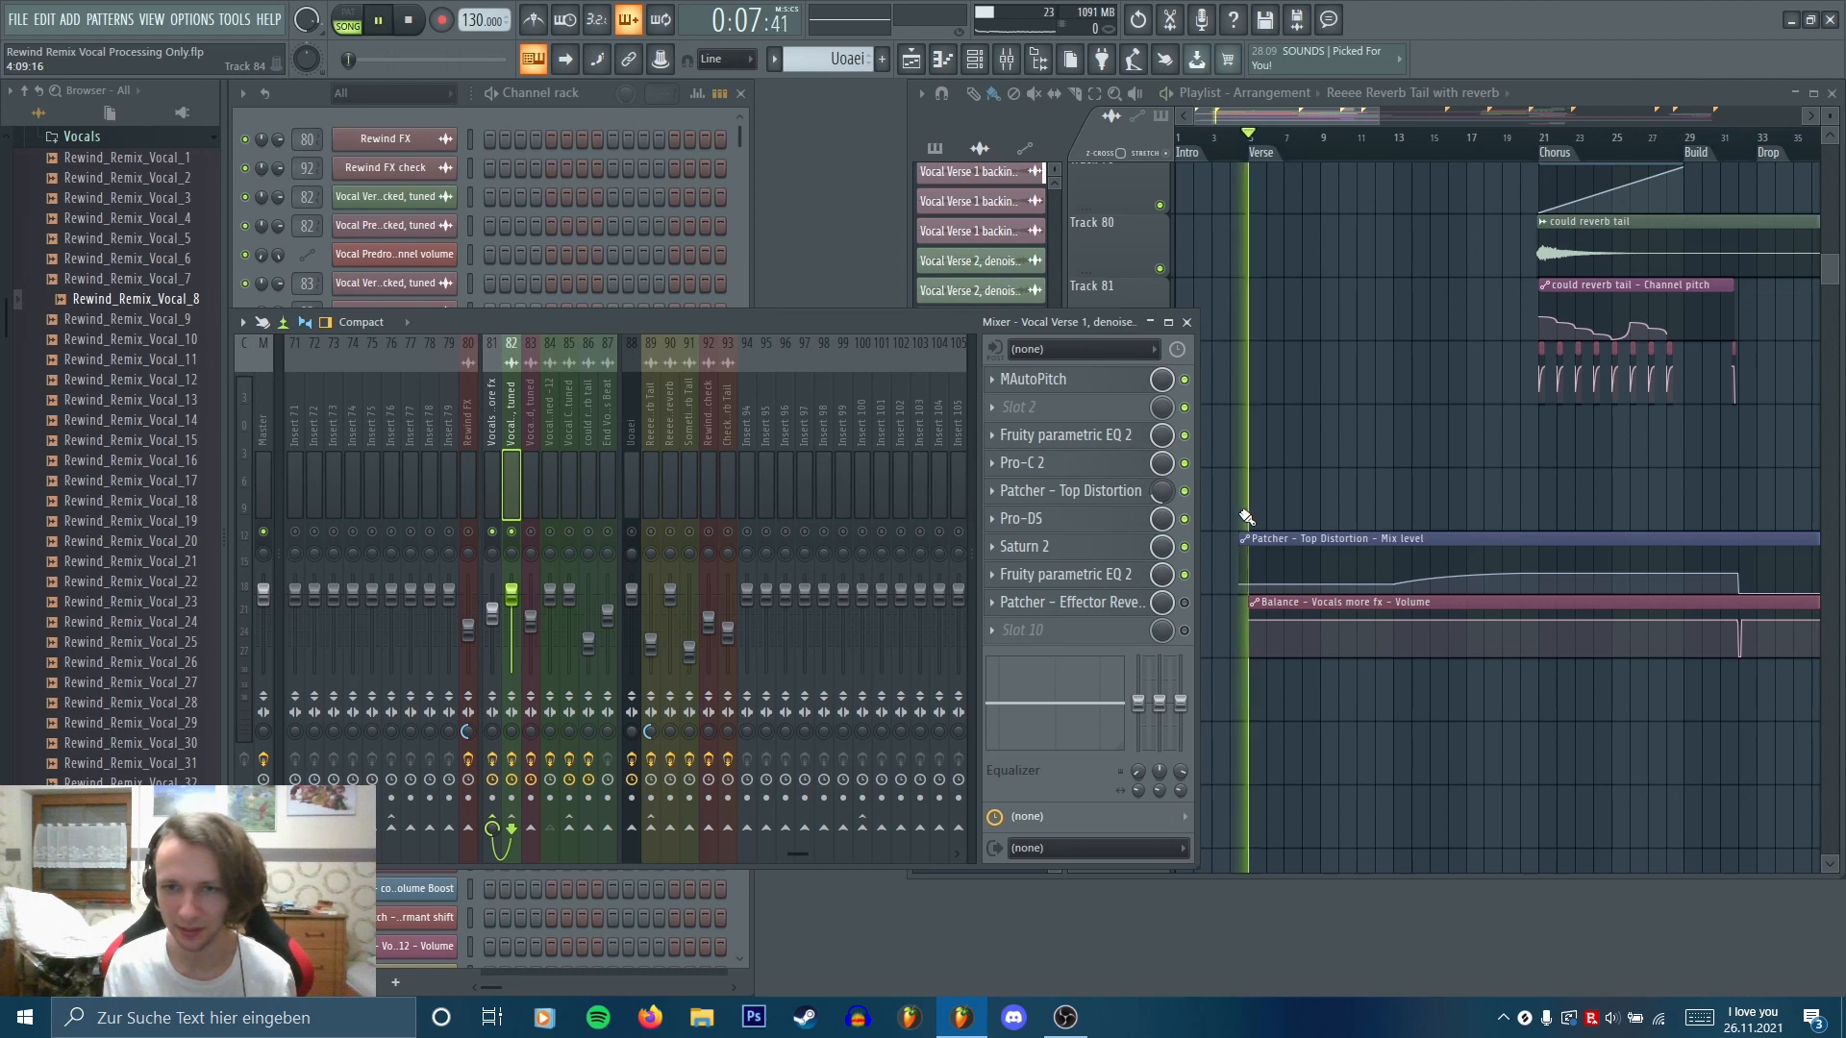
pyautogui.click(1184, 546)
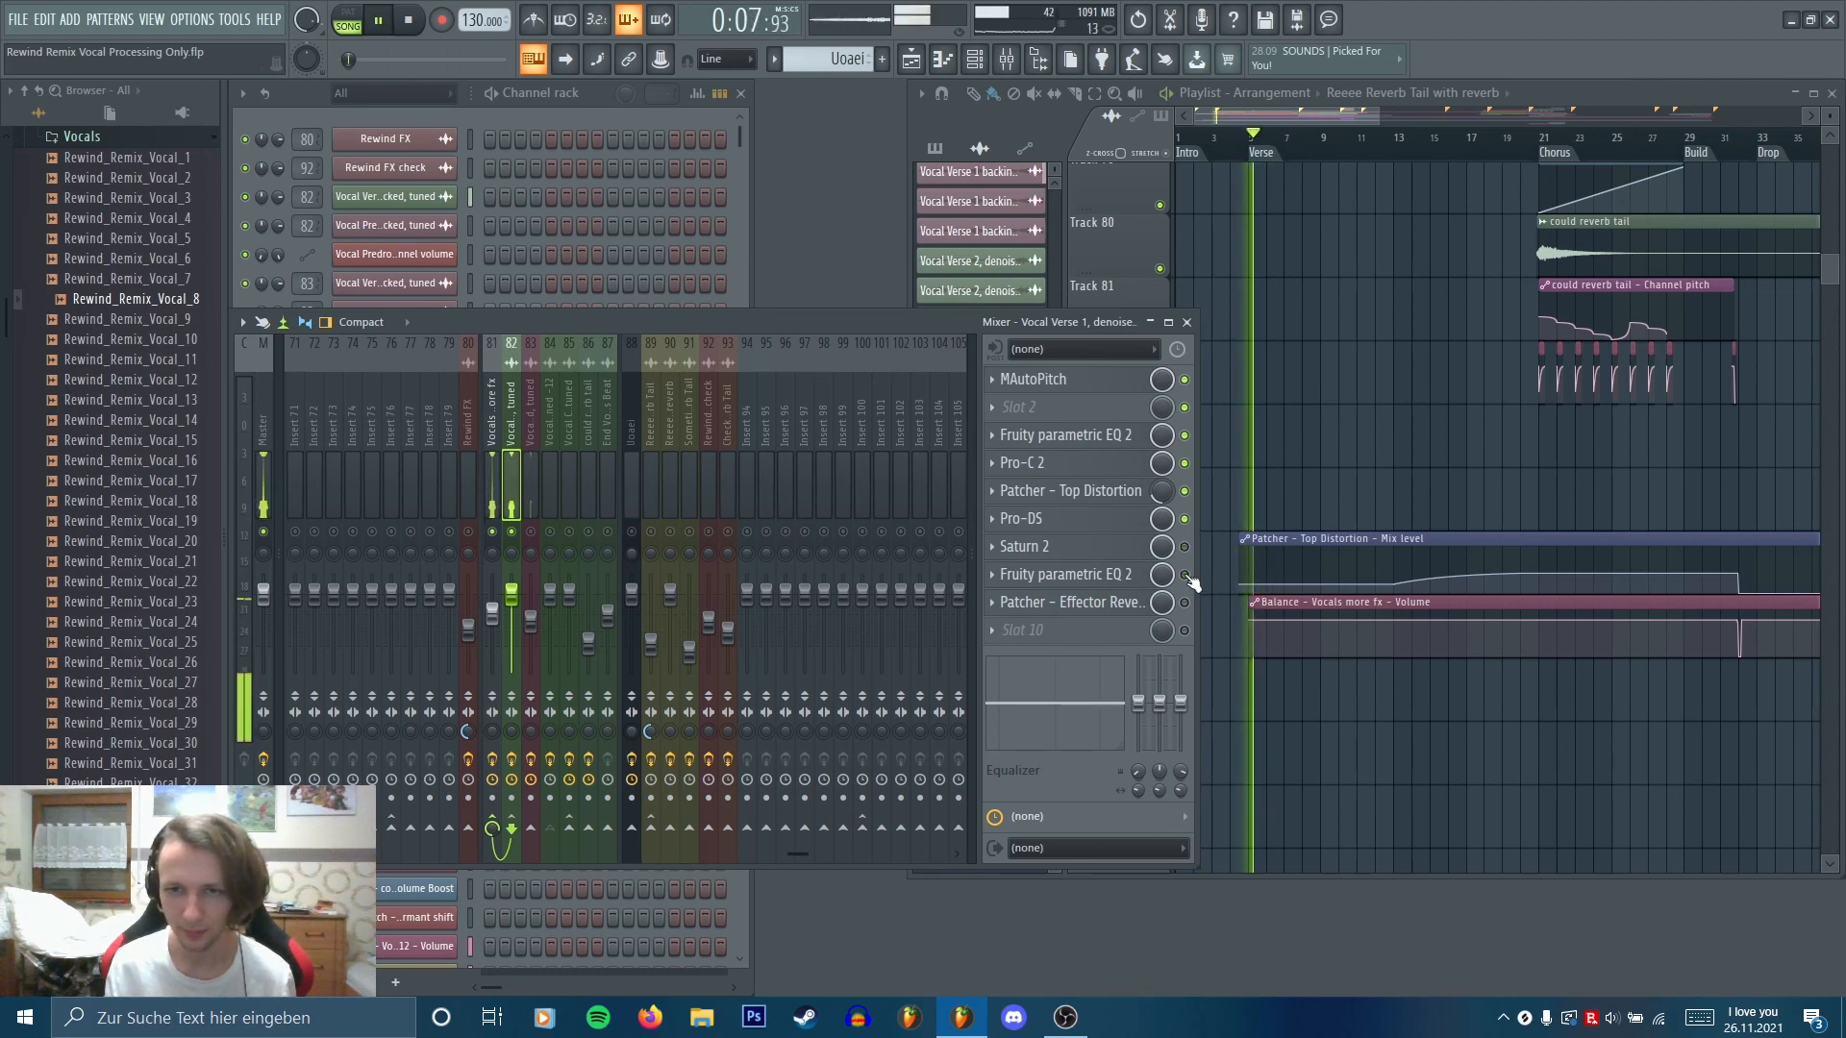
pyautogui.click(1184, 574)
pyautogui.click(1184, 546)
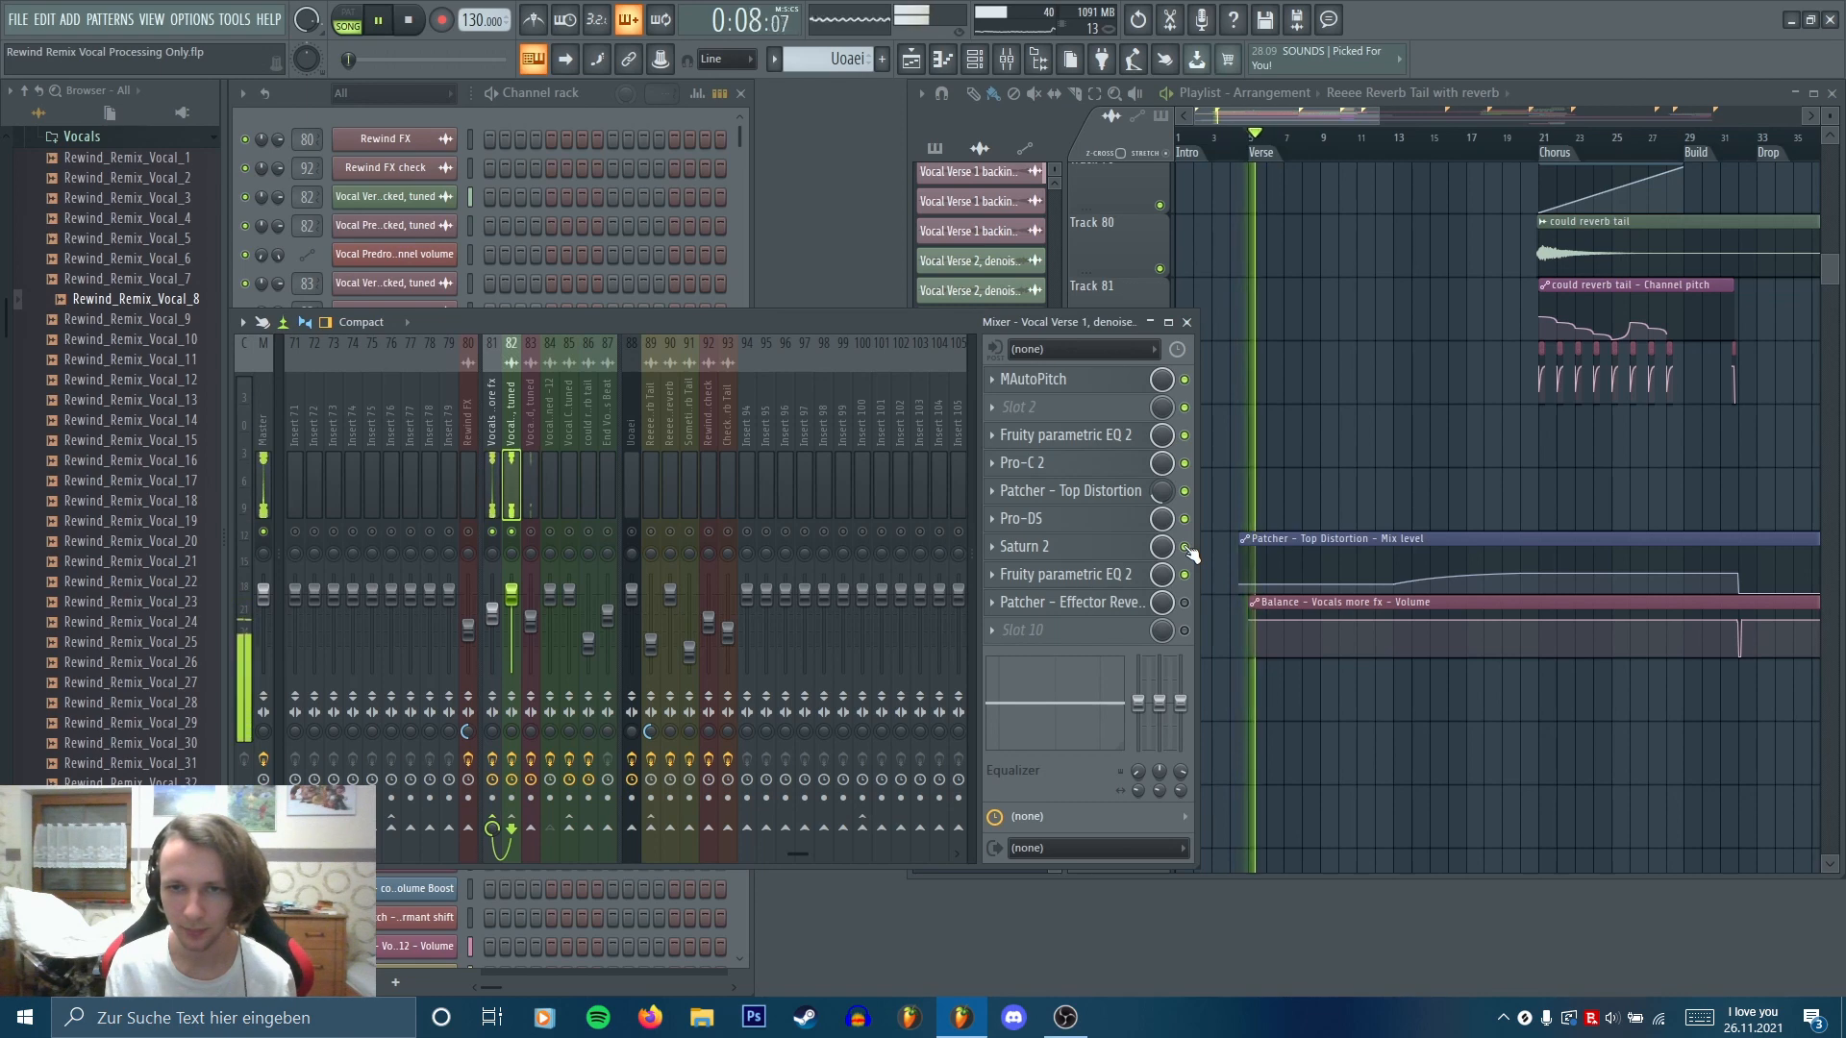
pyautogui.press('space')
# Enable Patcher - Effector Reverb on Vocal Verse 1 and play the verse from bar 13
pyautogui.click(498, 470)
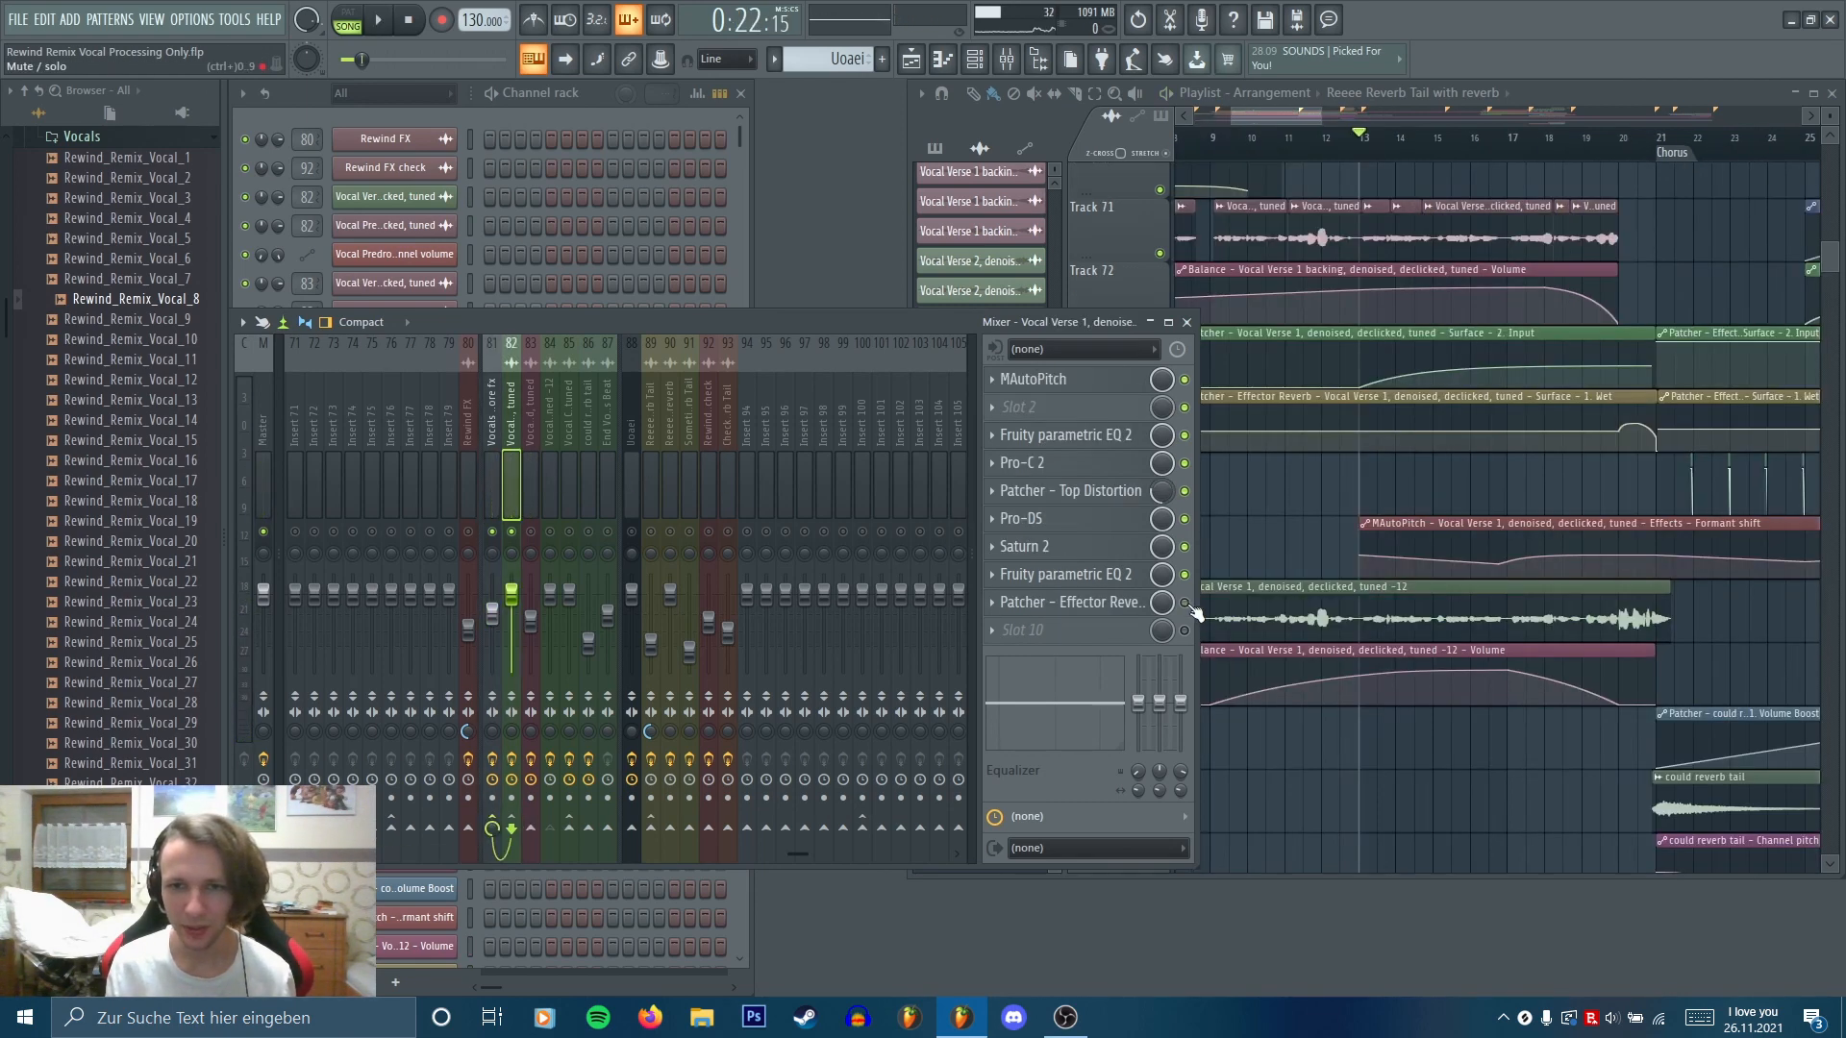
pyautogui.click(1184, 602)
pyautogui.press('space')
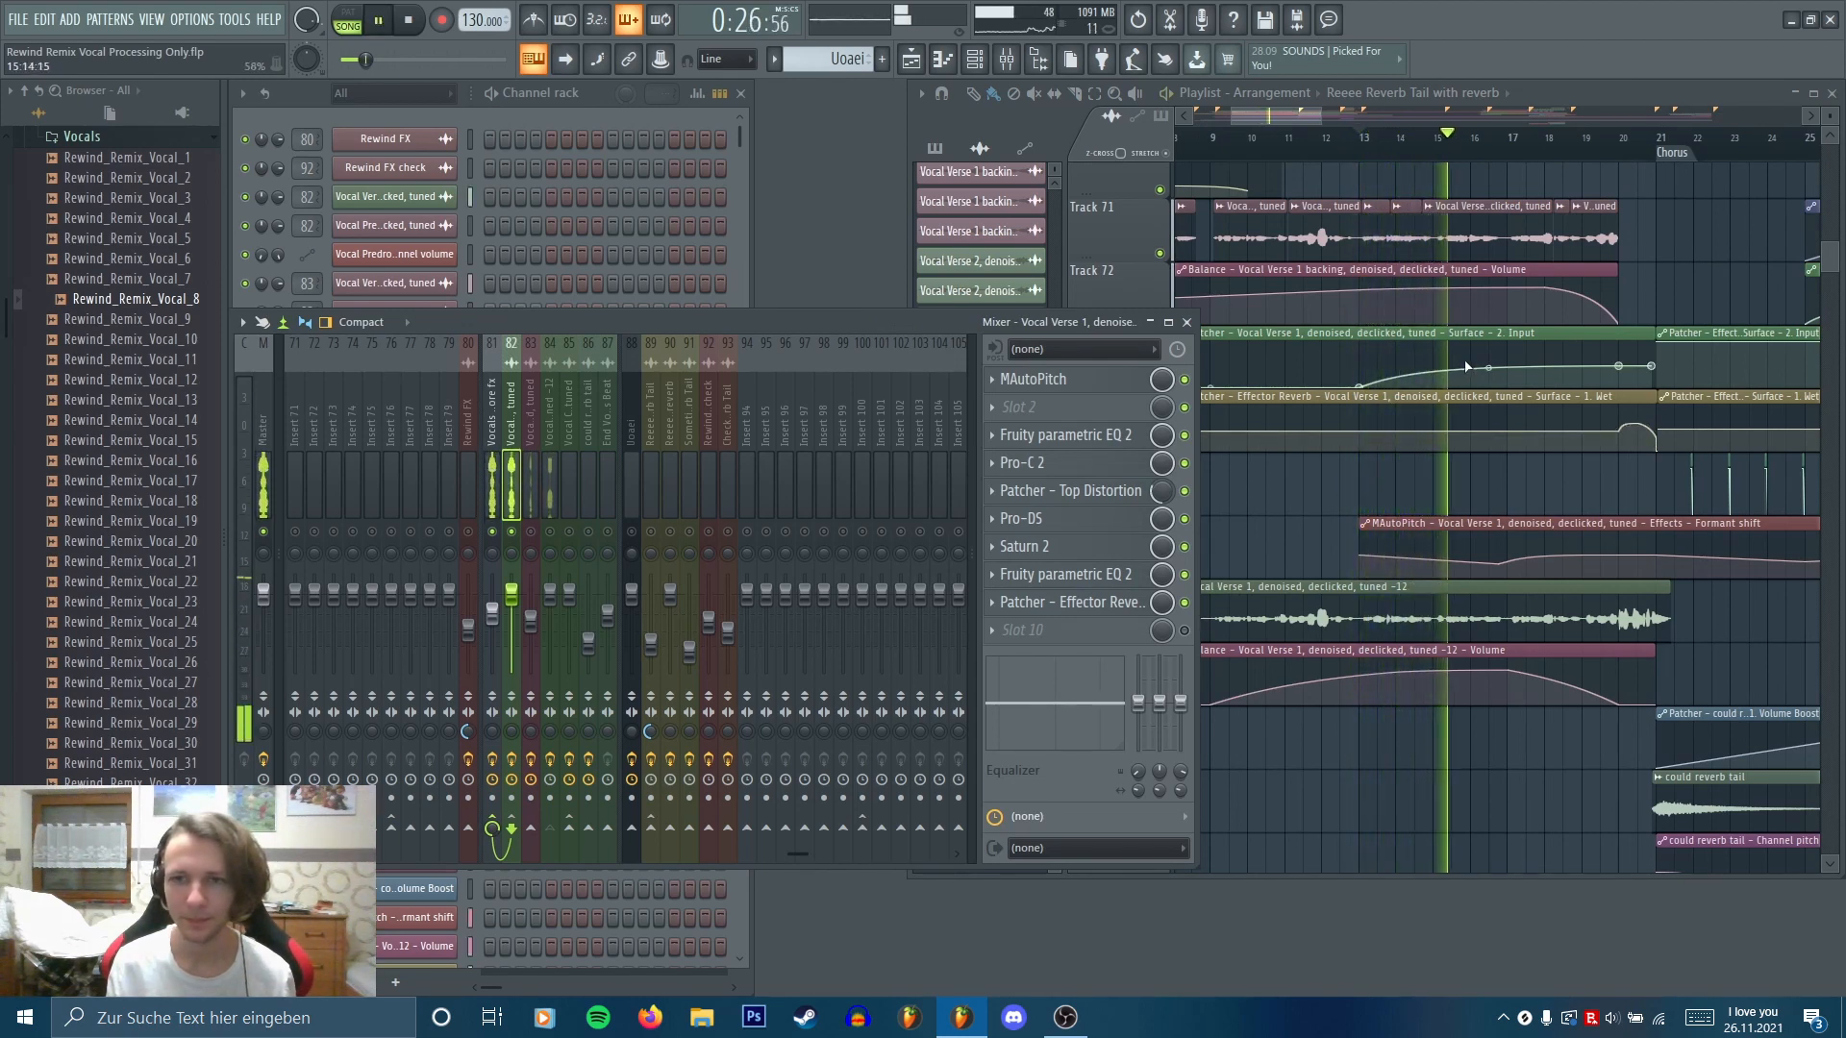
pyautogui.press('space')
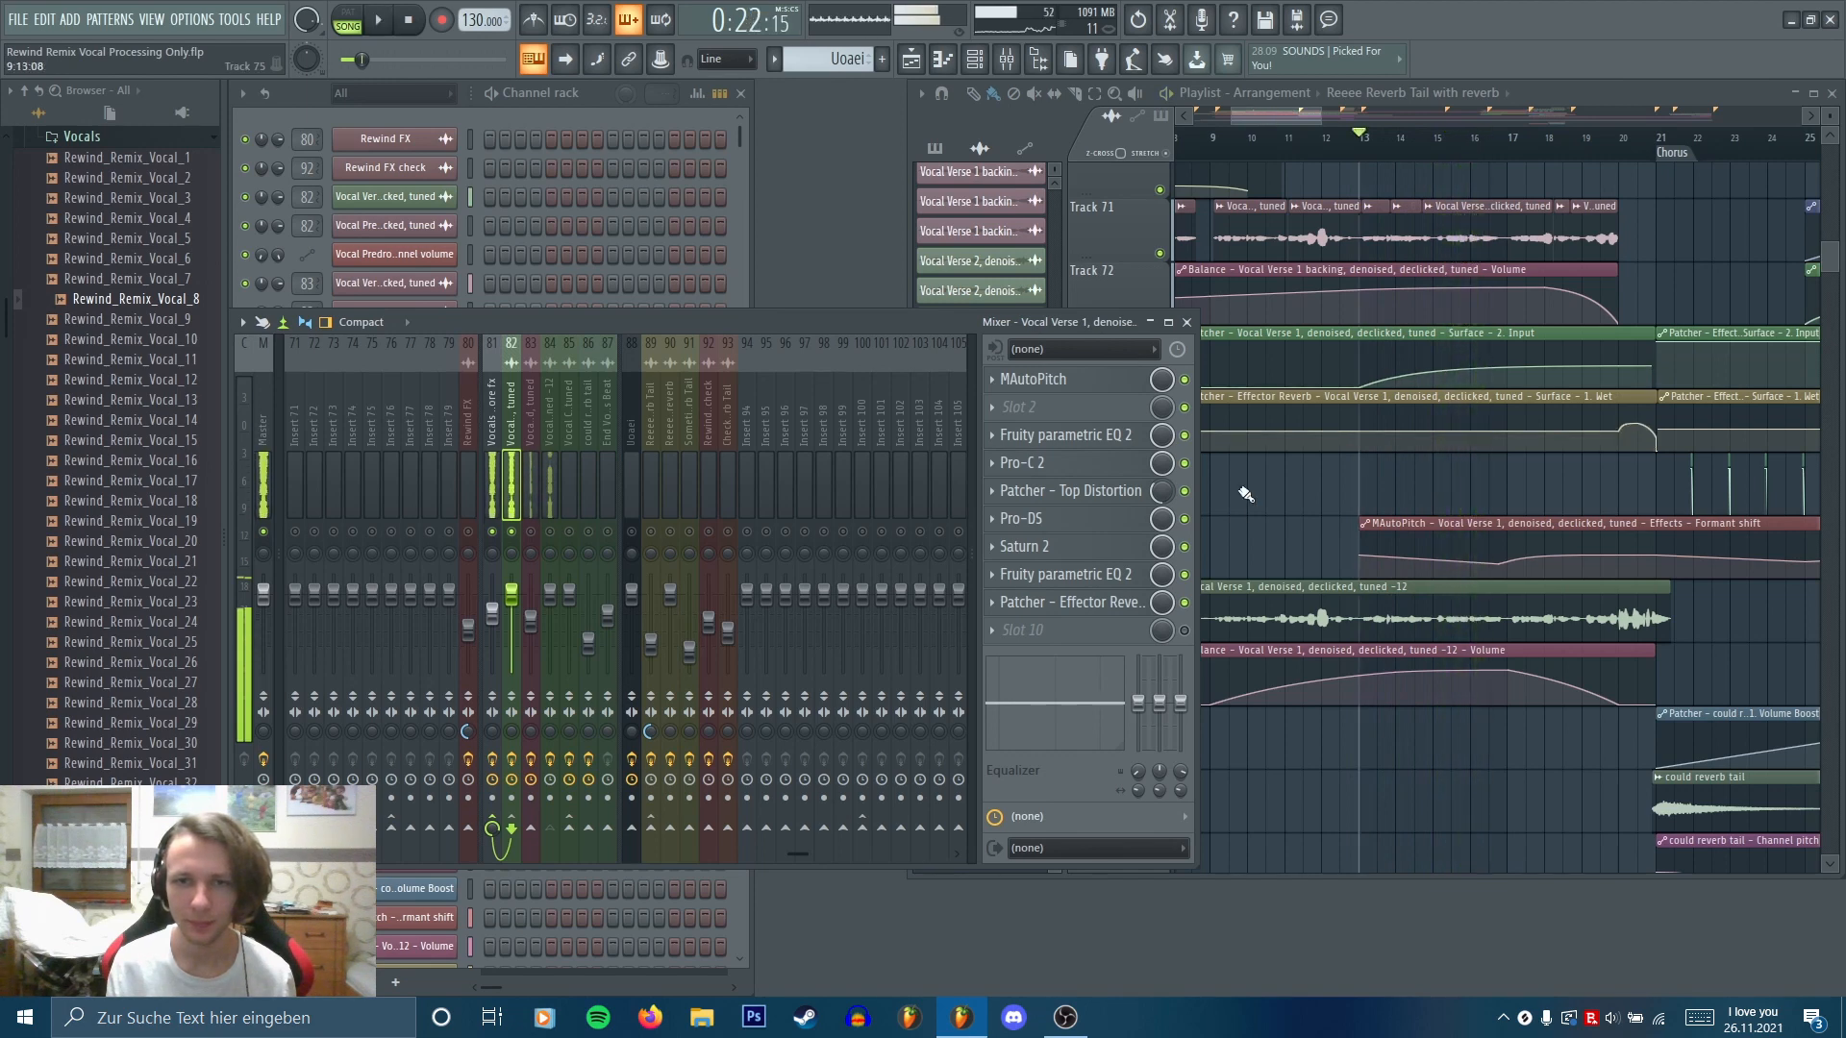
# Examine the routing map of Patcher - Effector Reverb and play the end of the verse from around bar 17
pyautogui.click(1067, 601)
pyautogui.click(468, 301)
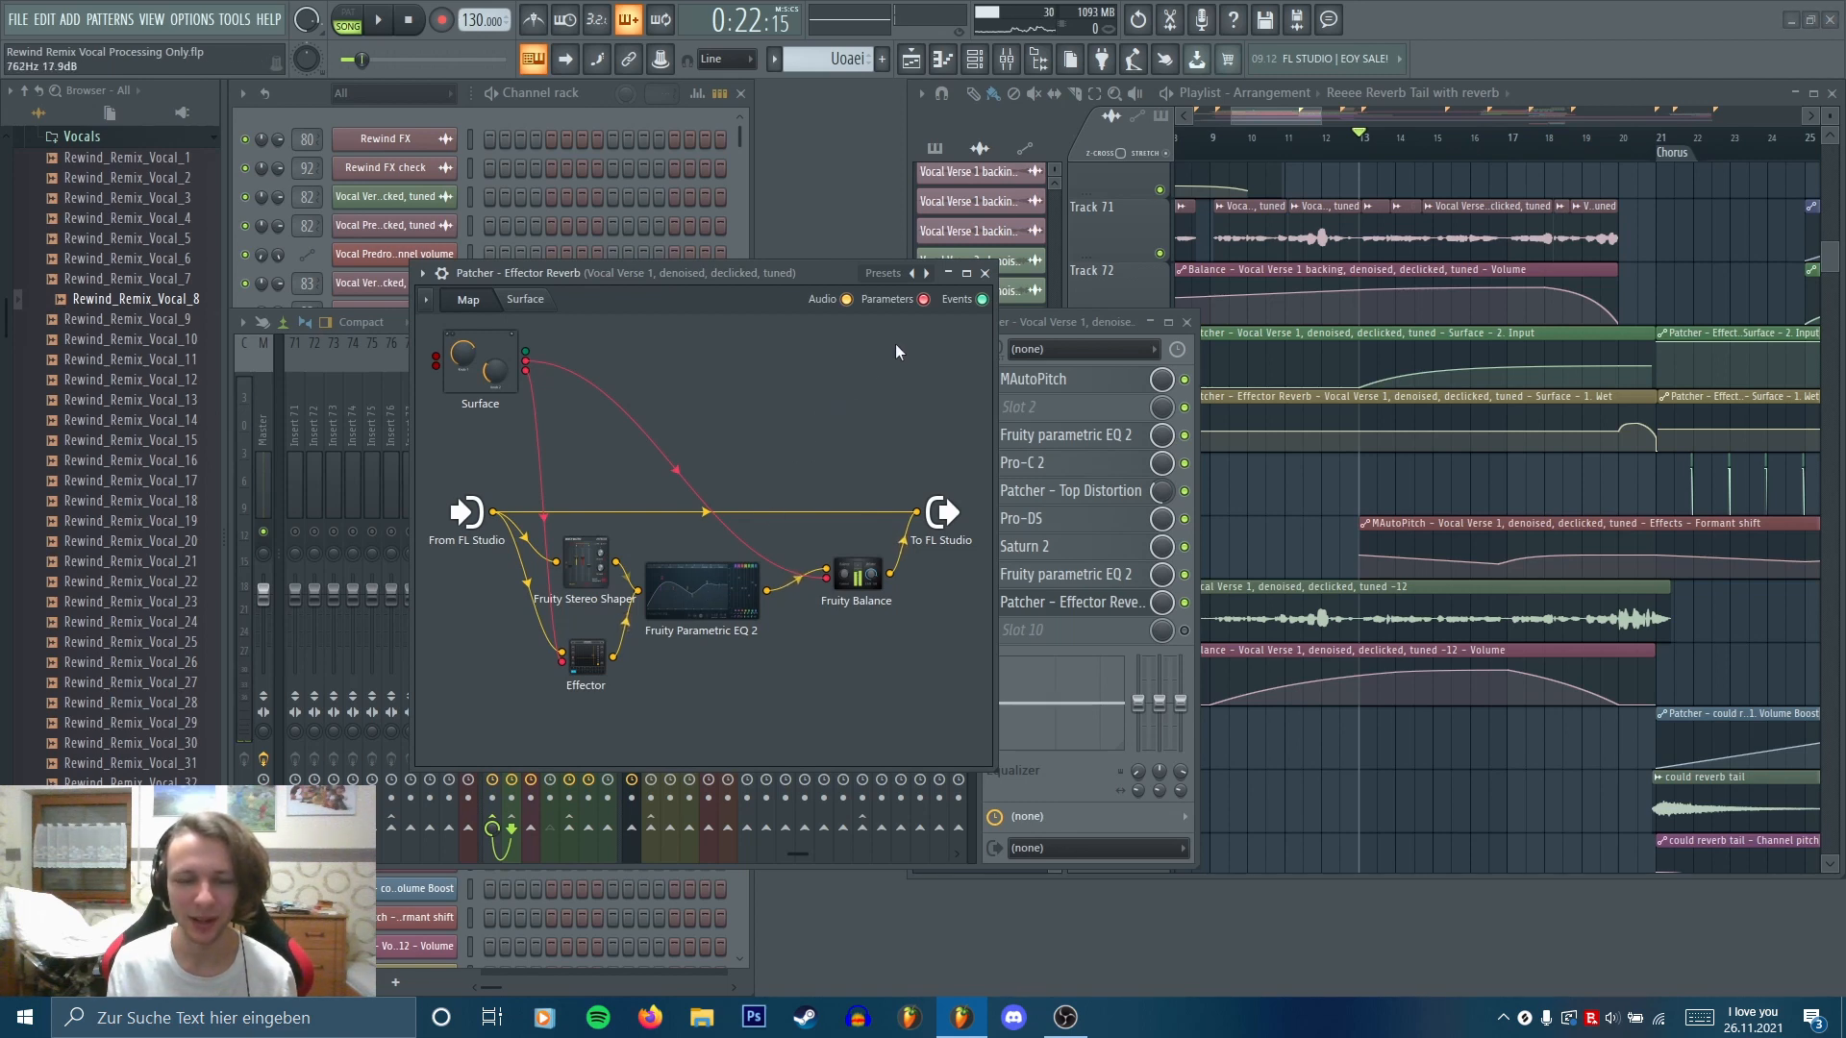
pyautogui.click(1521, 138)
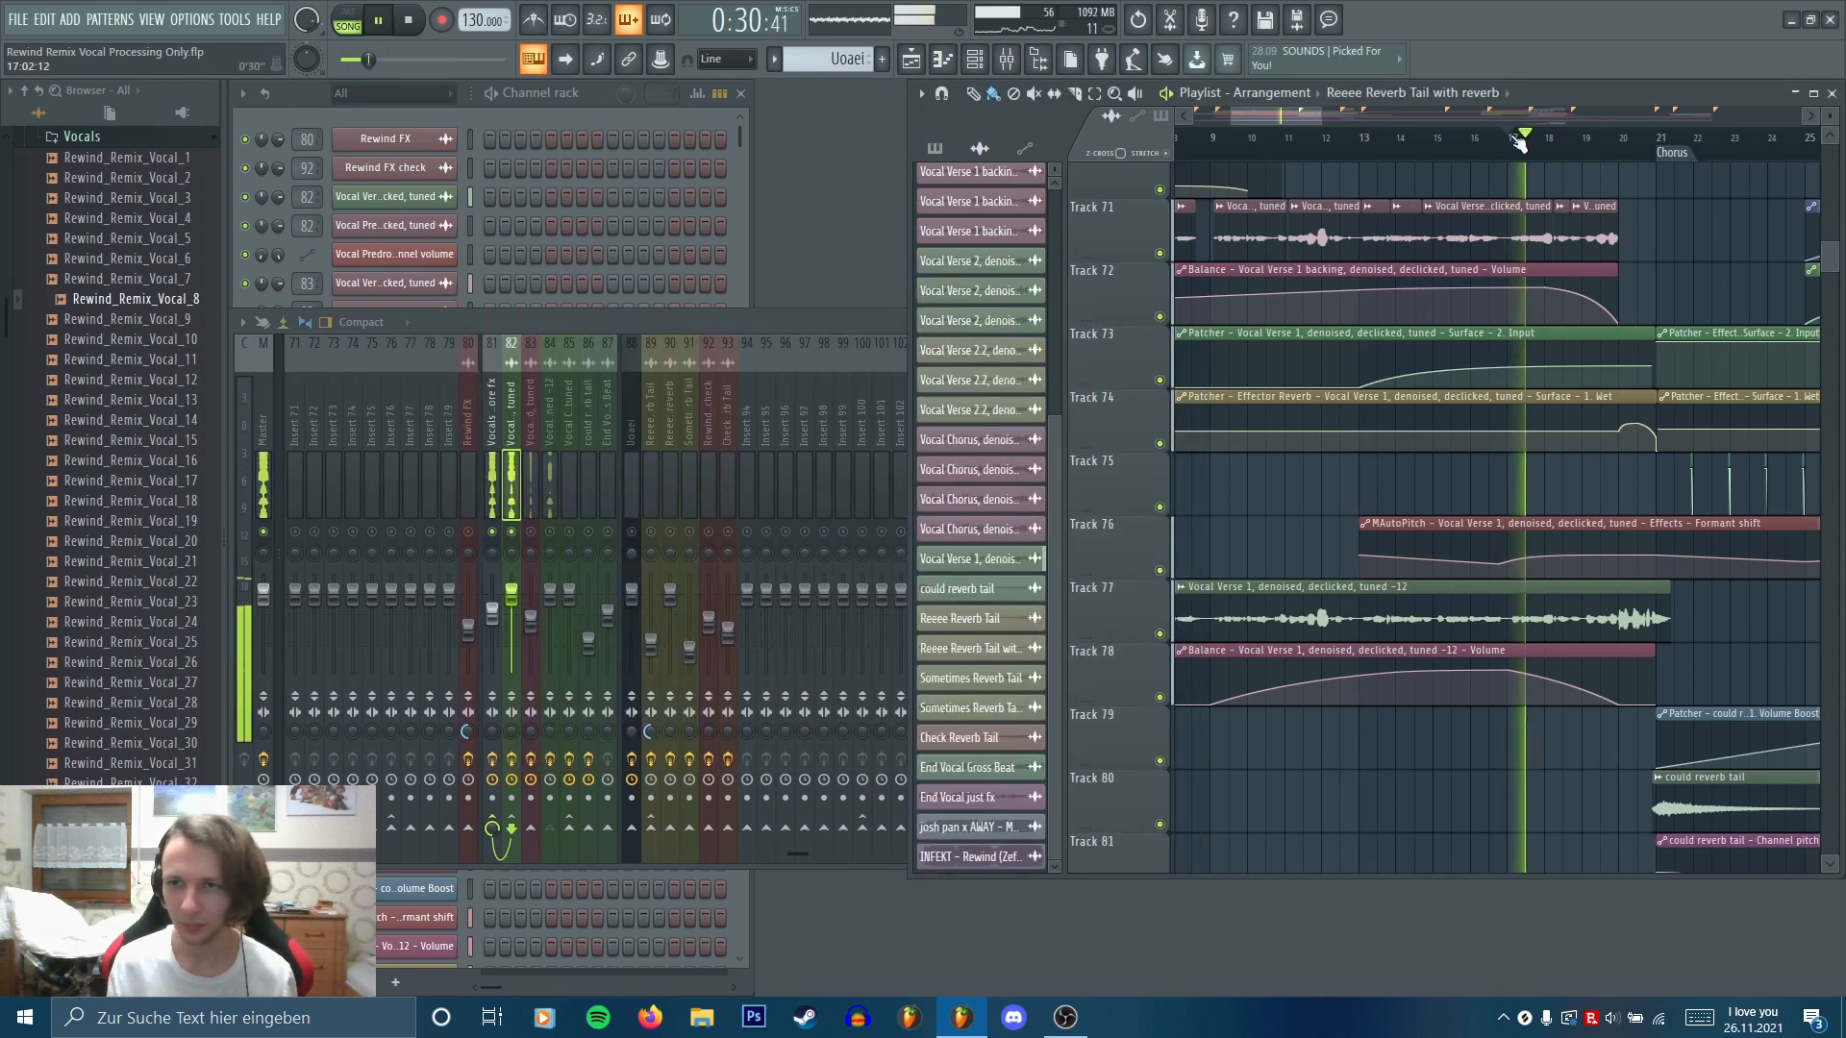
pyautogui.click(844, 327)
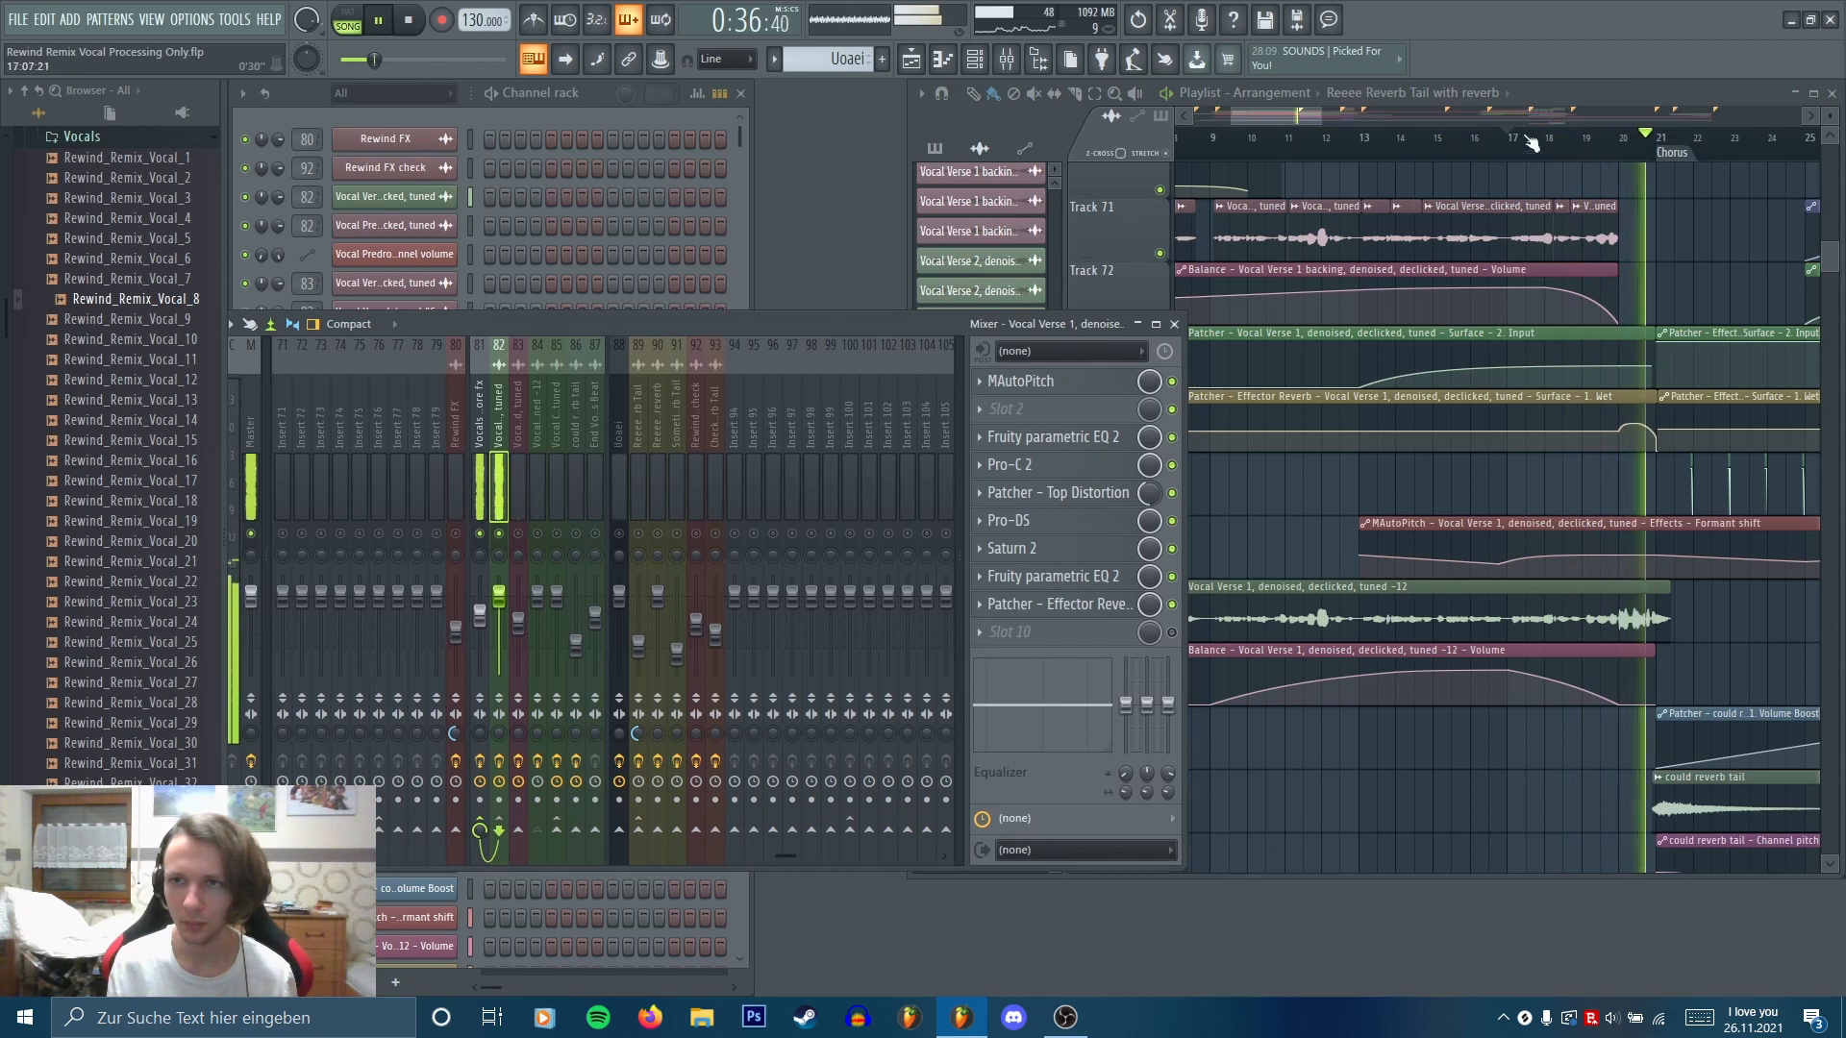
pyautogui.press('space')
# Examine the Effector Reverb wet automation on Track 74 before the chorus and play it from bar 20
pyautogui.click(1622, 146)
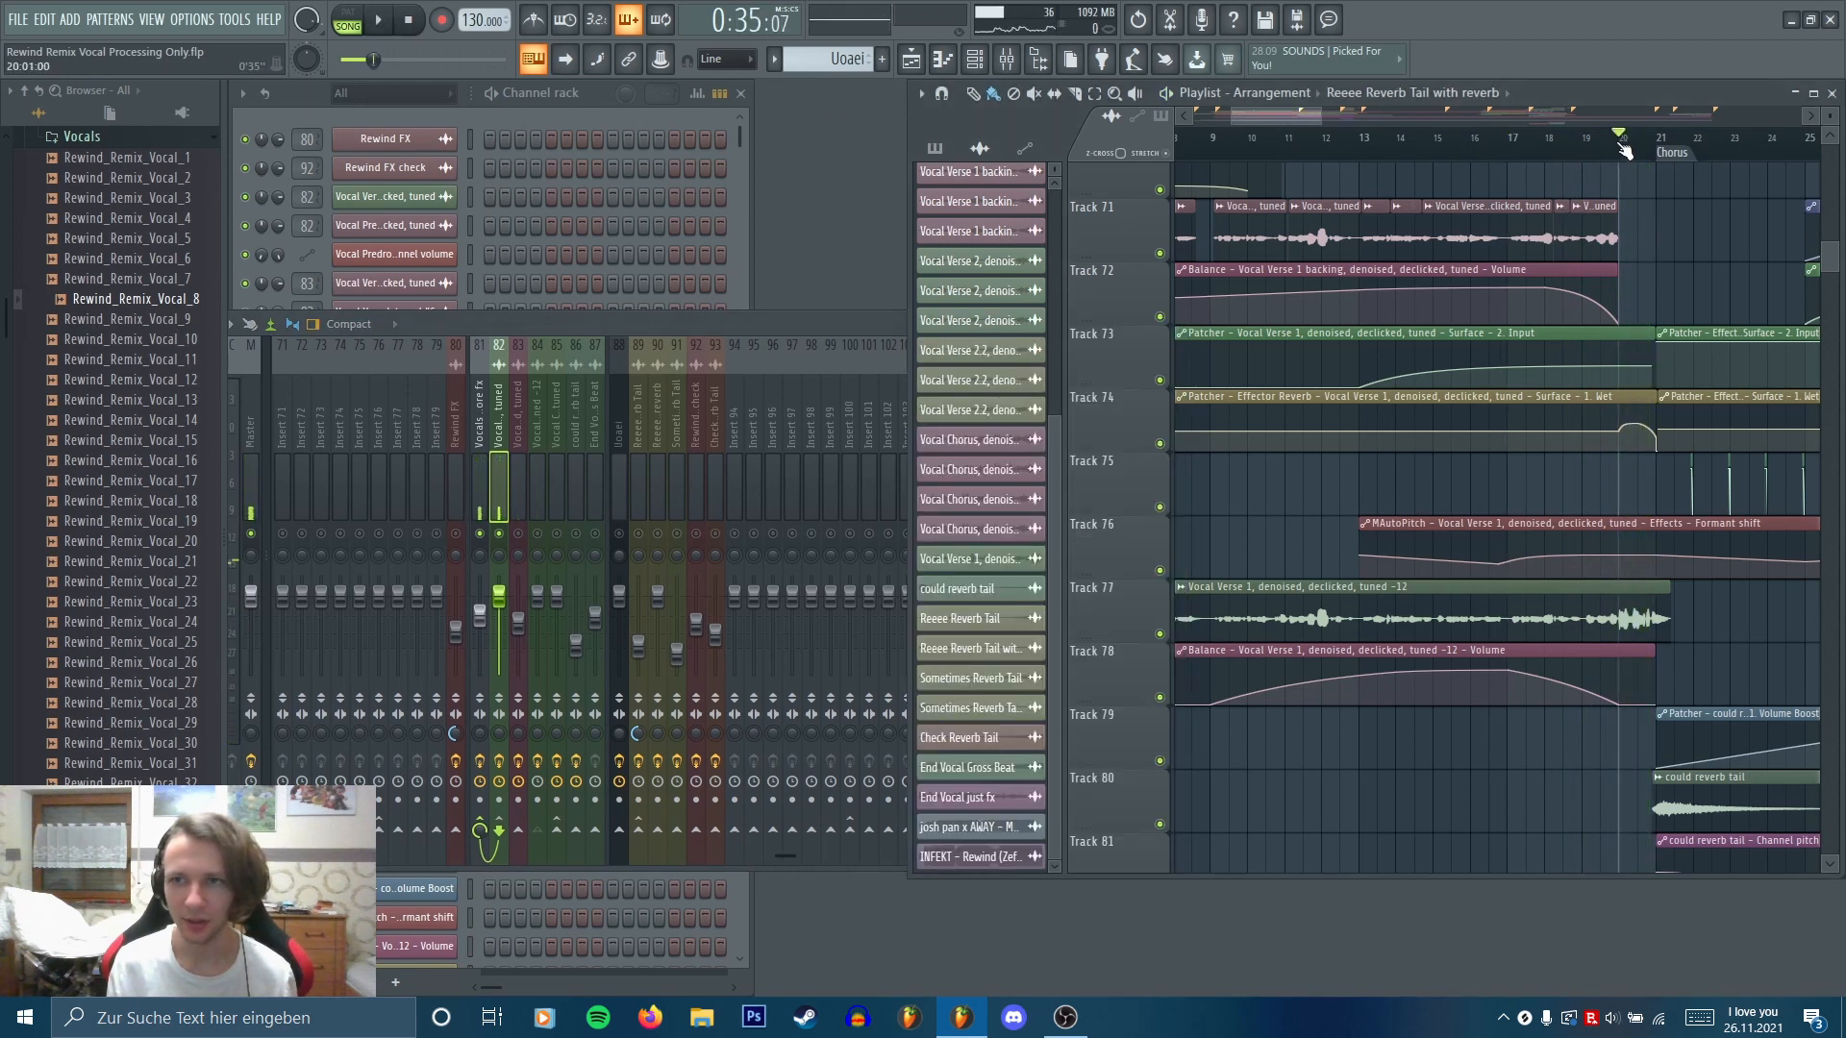
pyautogui.scroll(5, 1623, 146)
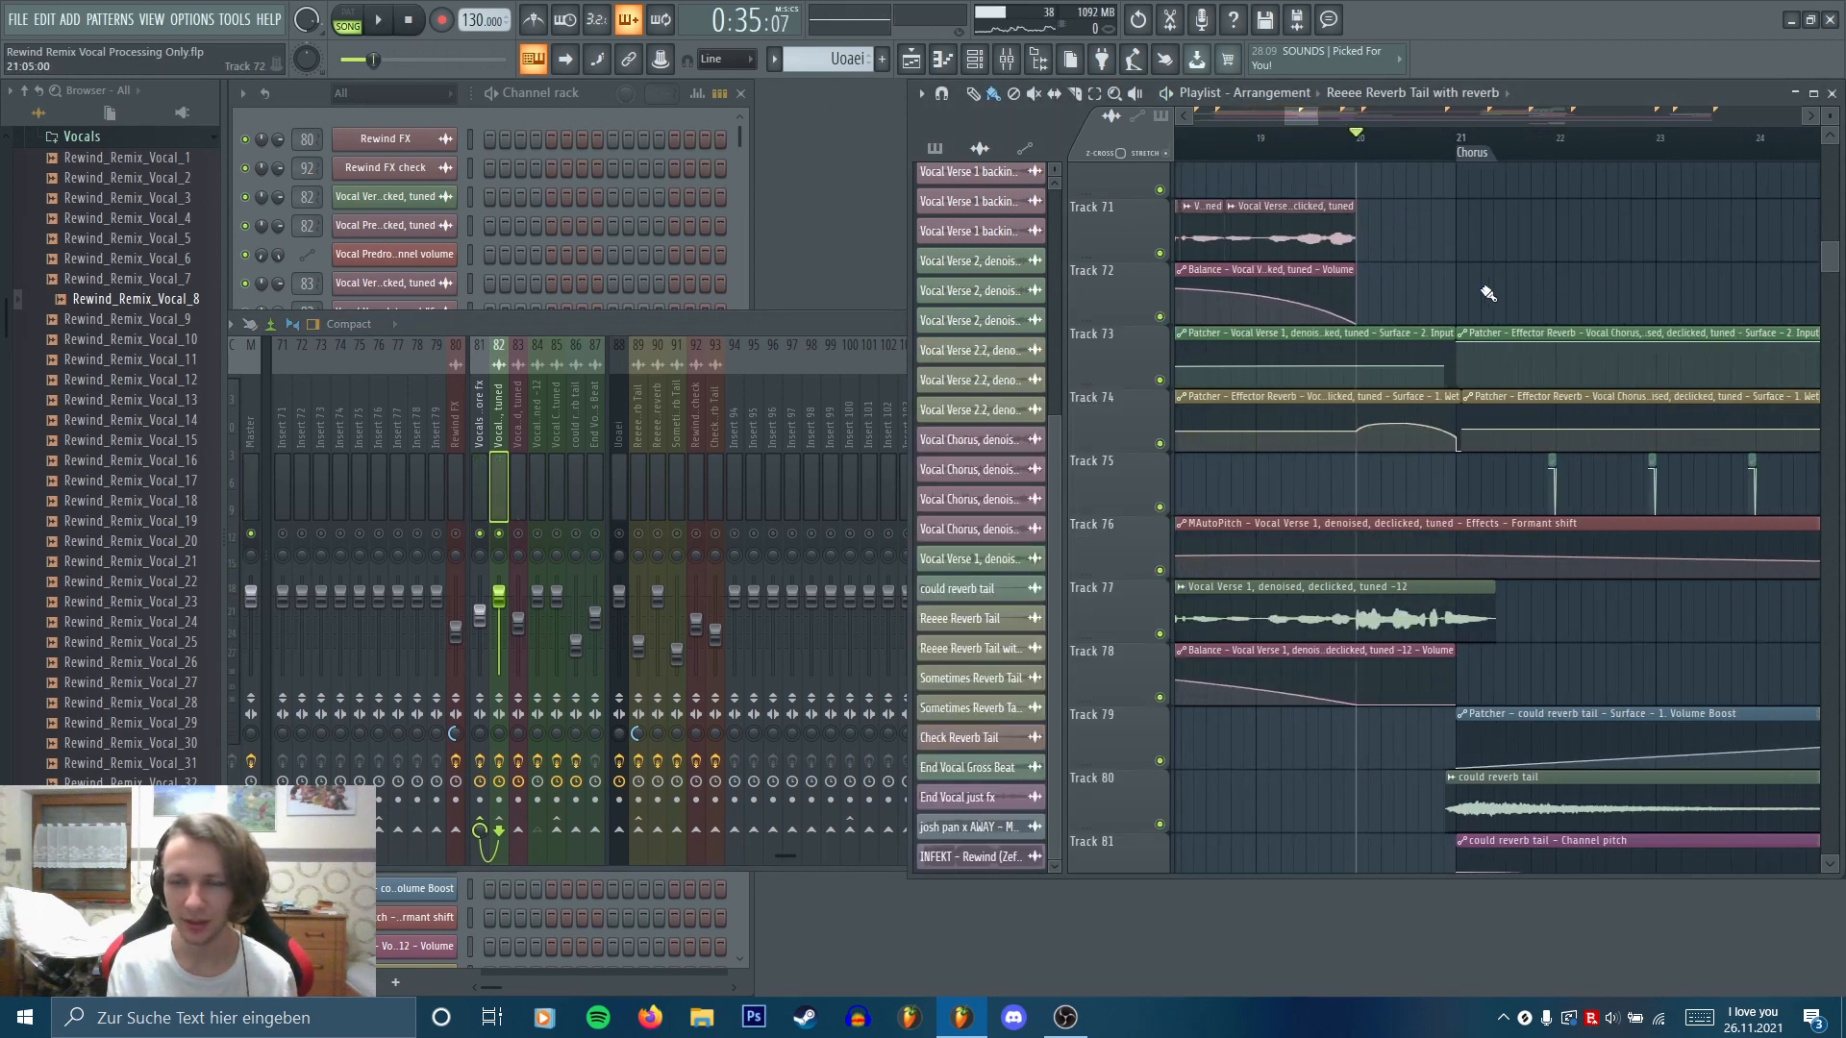
pyautogui.scroll(3, 1403, 439)
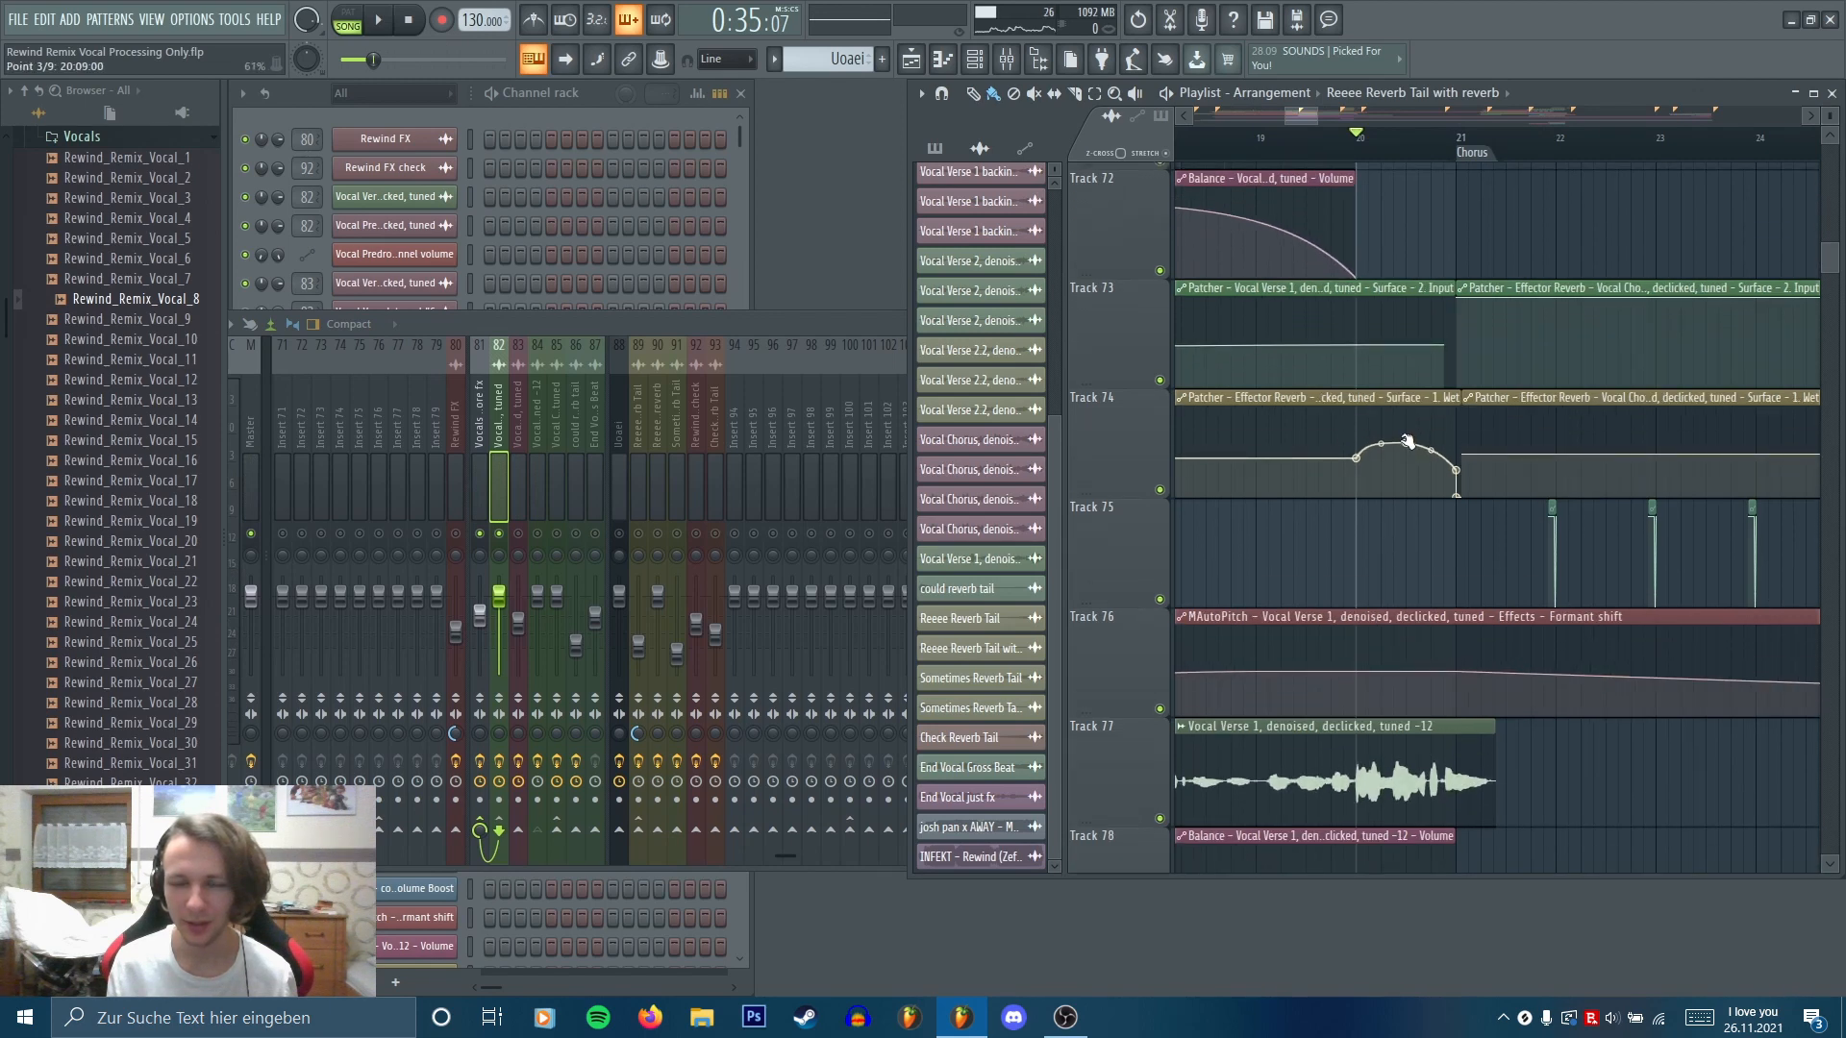
pyautogui.press('space')
pyautogui.press('space')
pyautogui.scroll(-3, 1403, 439)
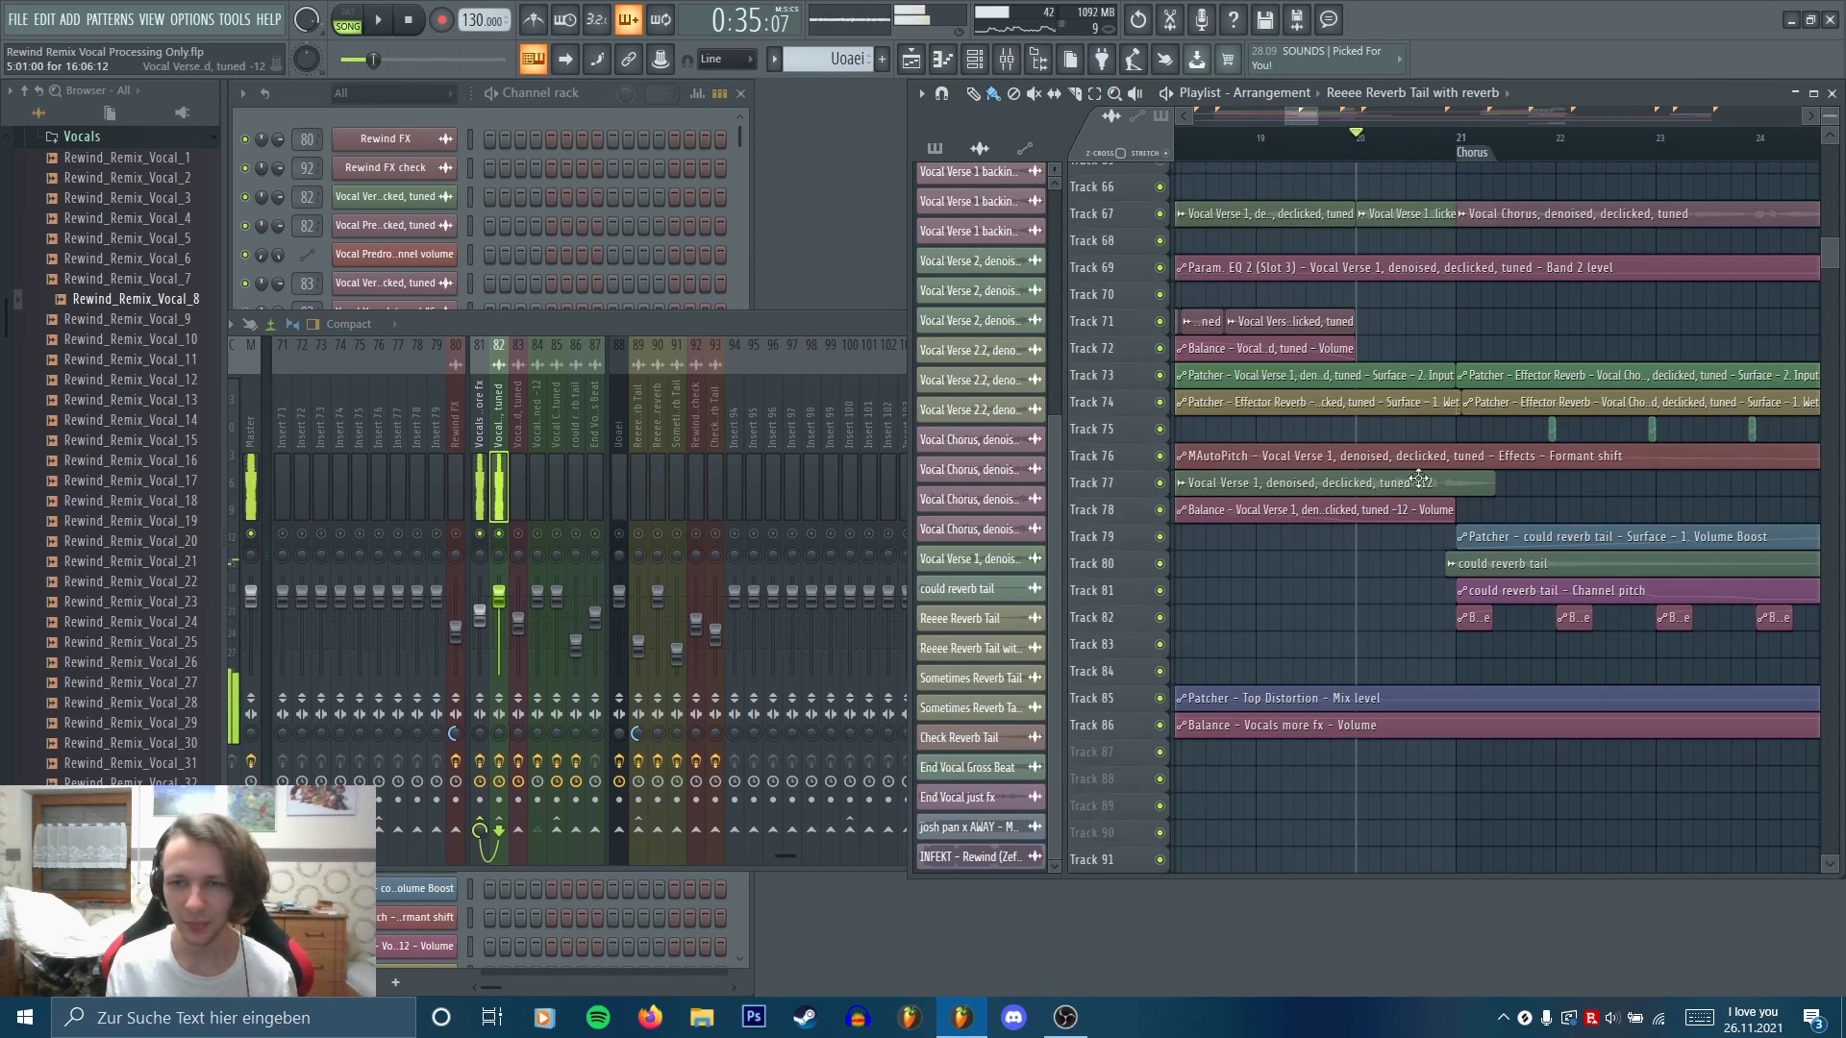
# Solo Track 96 with the INFEKT - Rewind remix, play the transition before the chorus, and unsolo it, placing the playhead within bar 20
pyautogui.click(1307, 154)
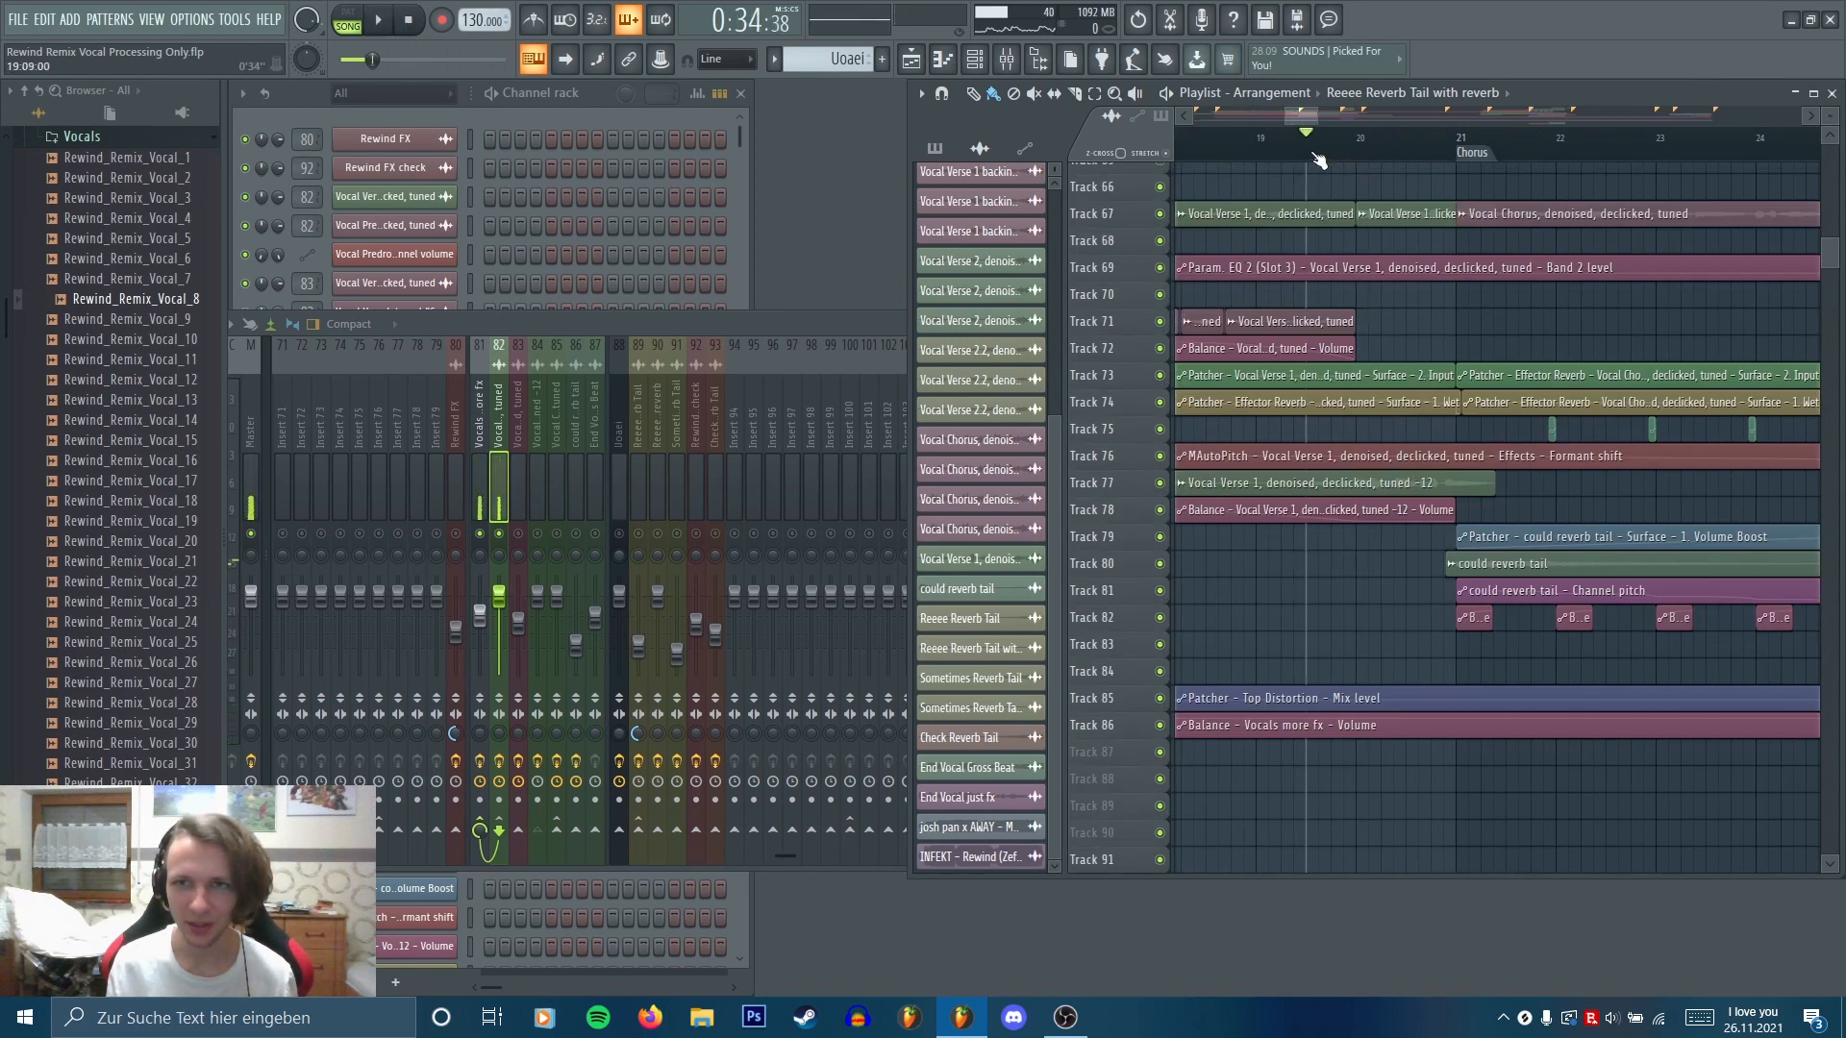
pyautogui.scroll(-4, 1327, 507)
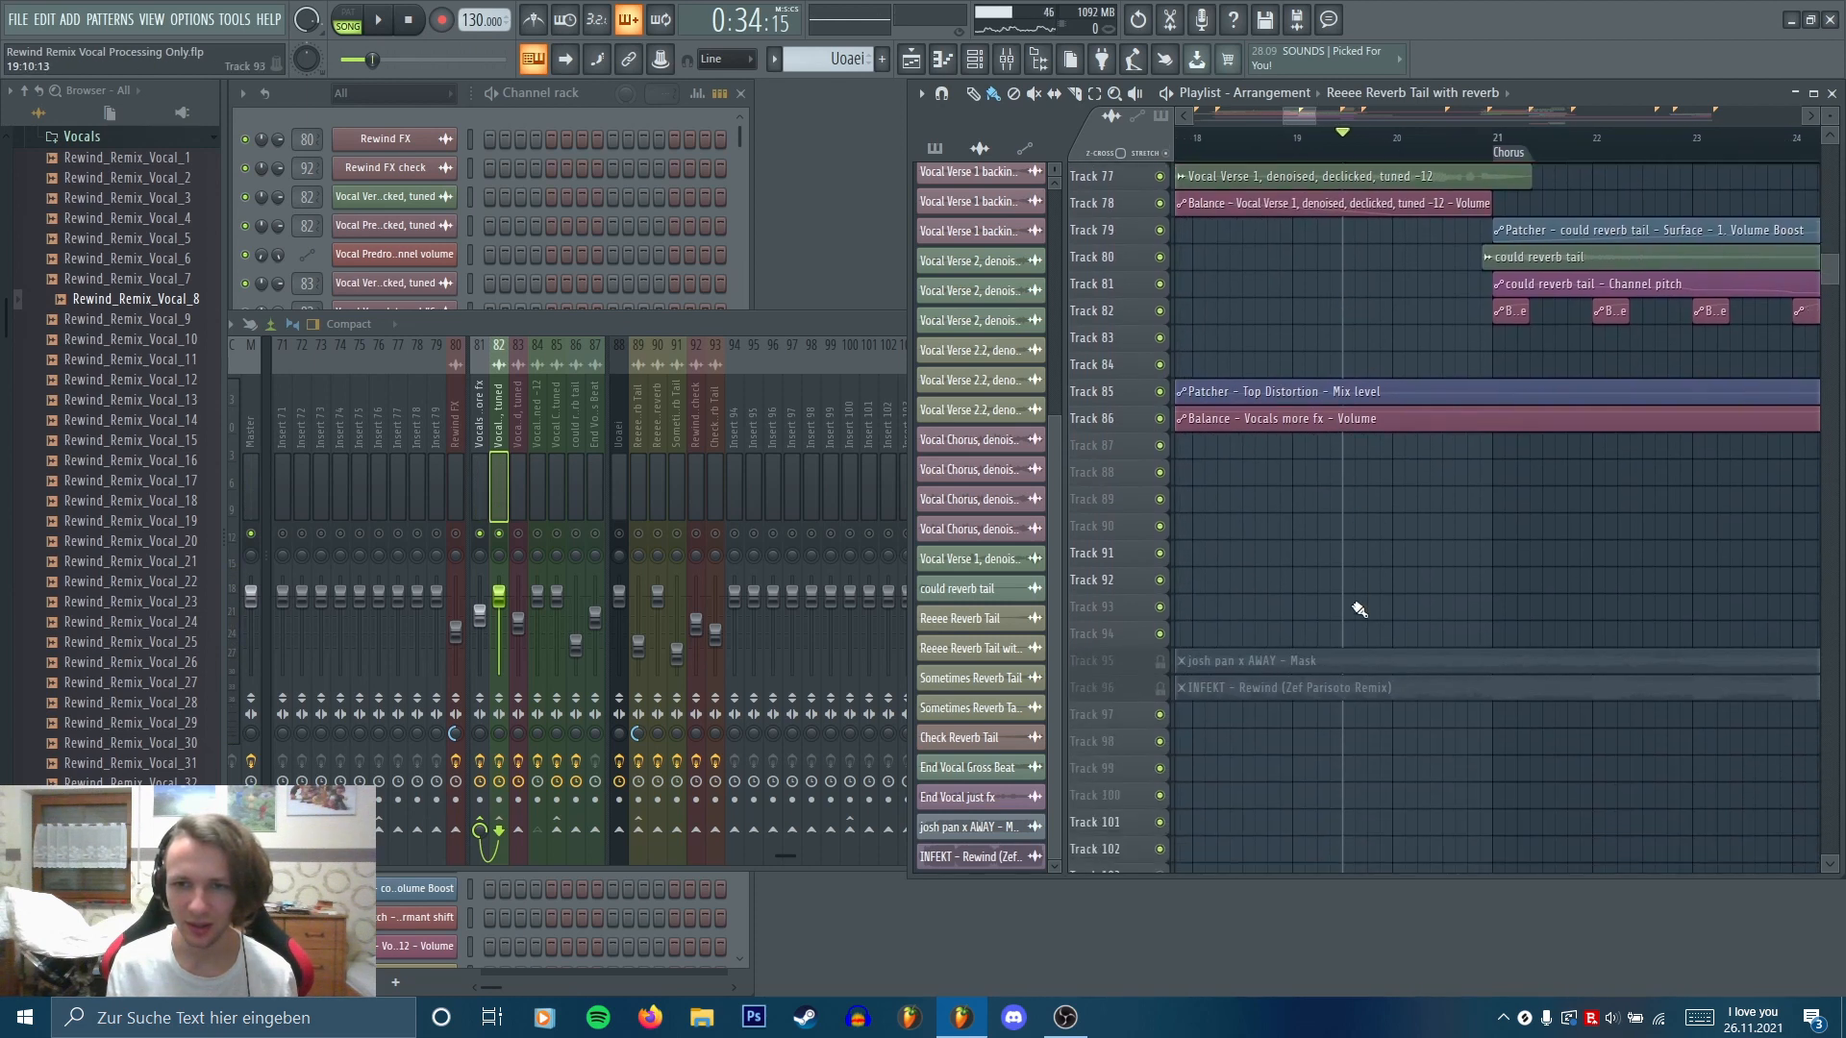
pyautogui.keyDown('ctrl'); pyautogui.click(1161, 688); pyautogui.keyUp('ctrl')
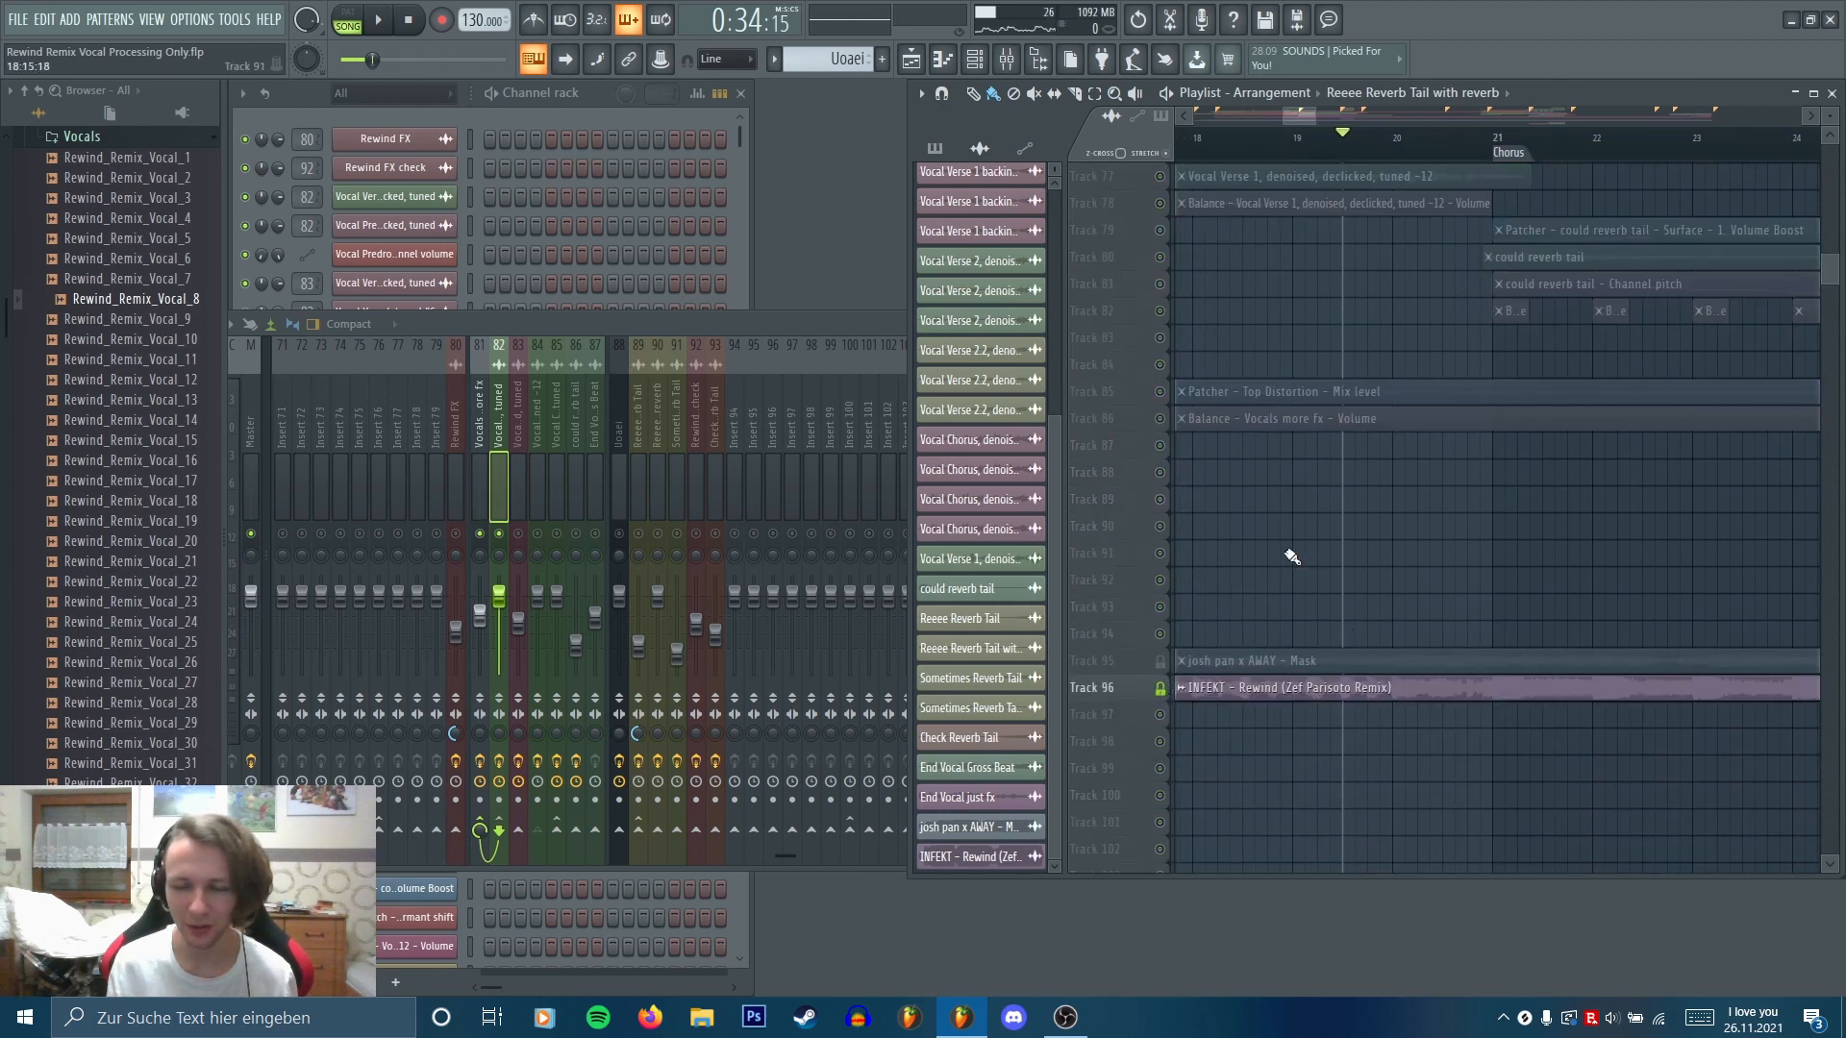
pyautogui.press('space')
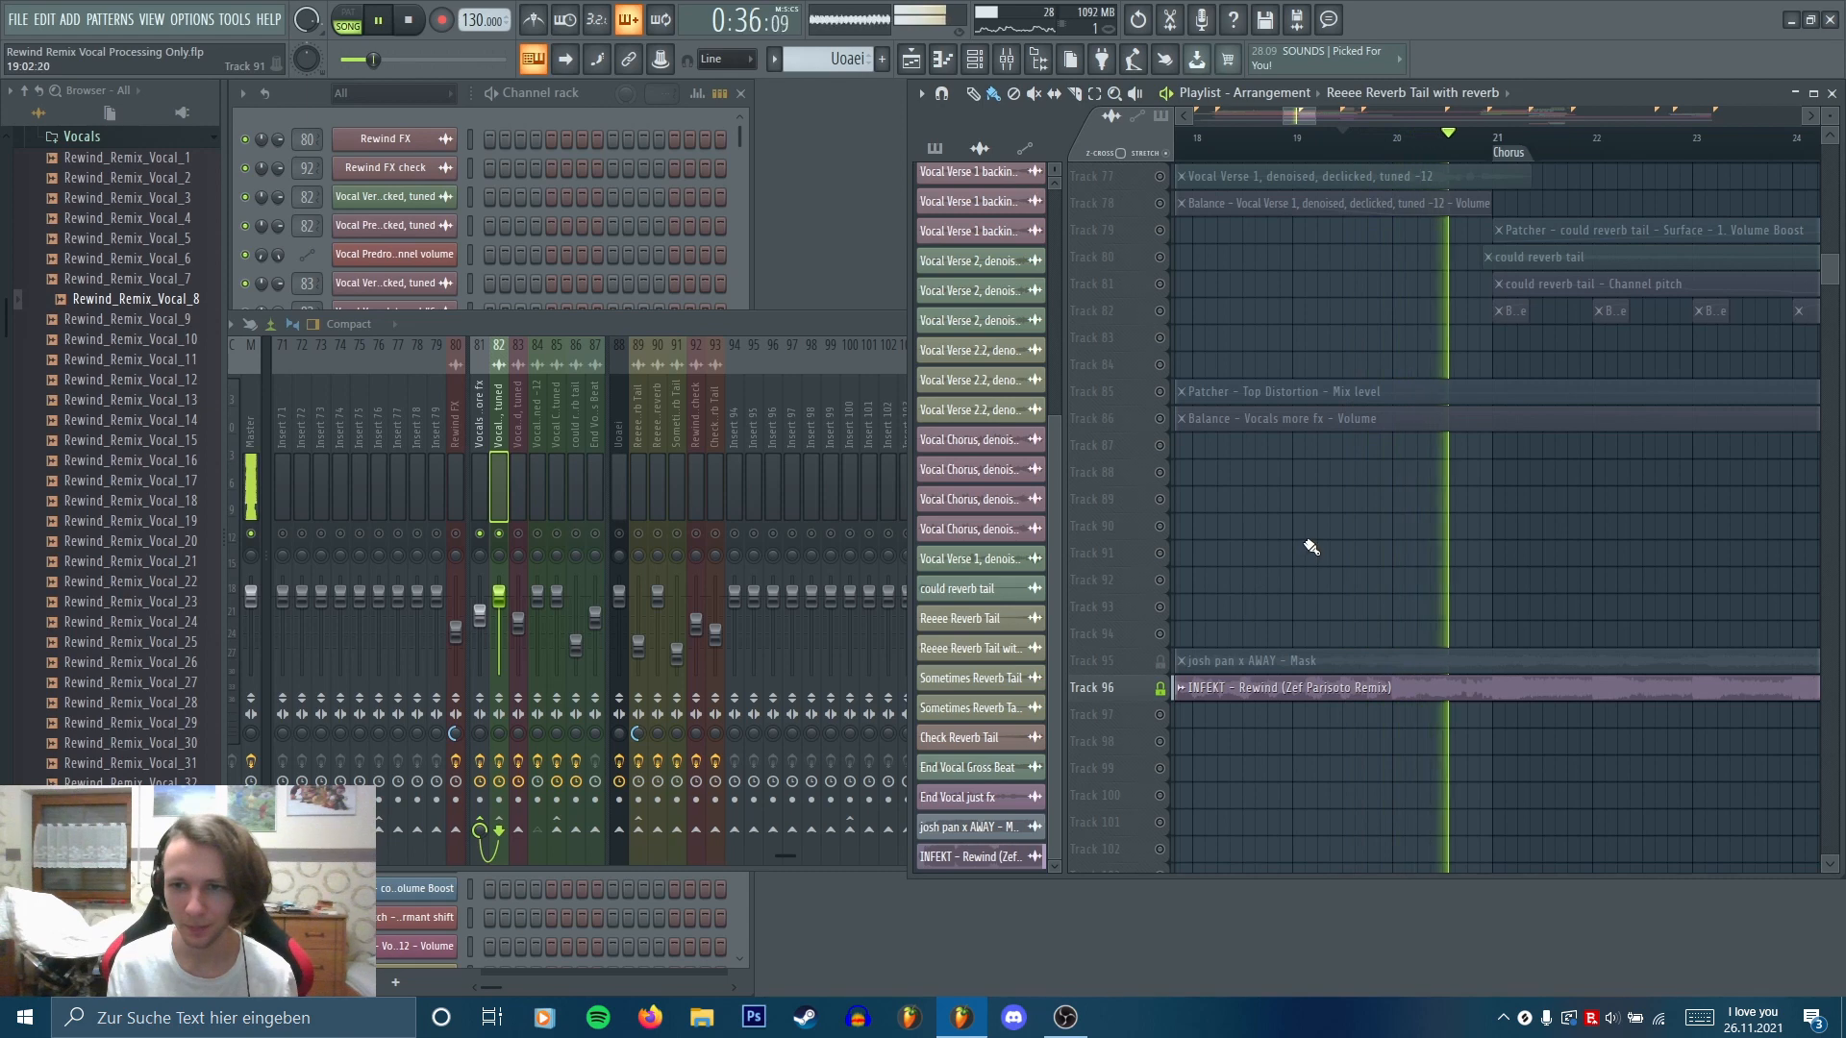
pyautogui.press('space')
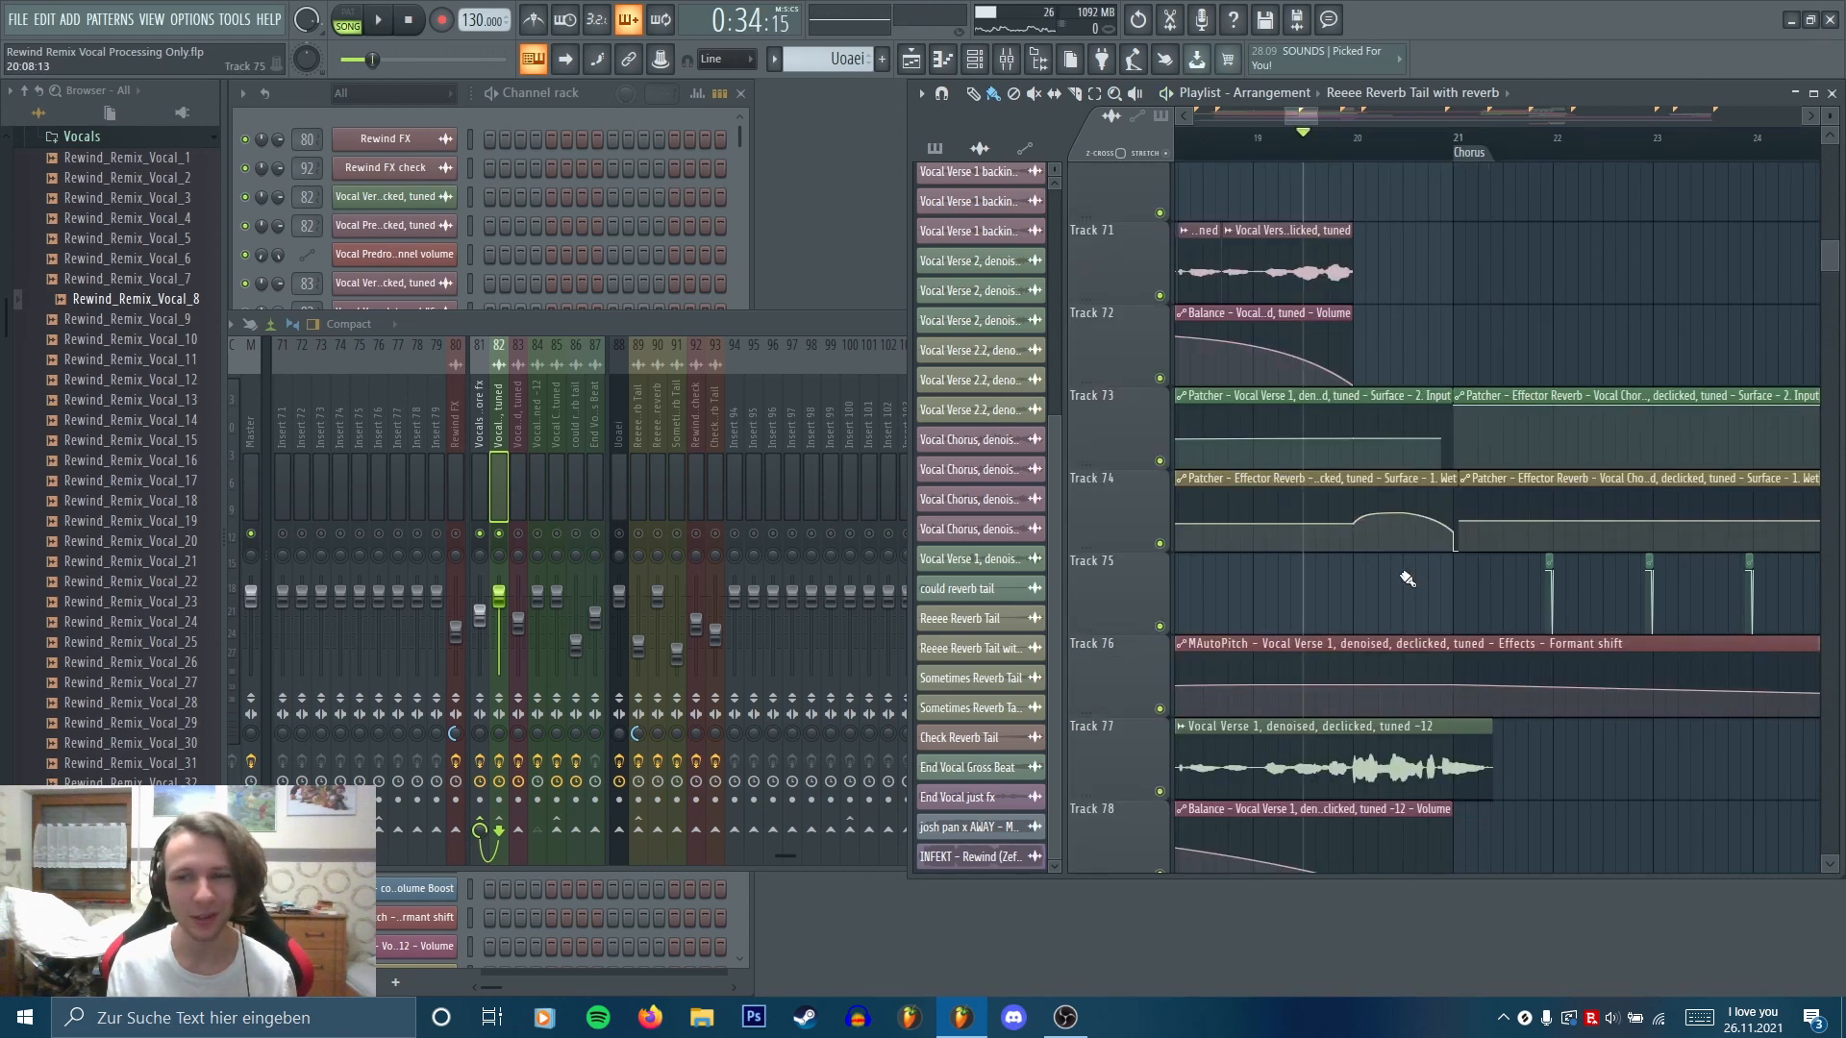
pyautogui.click(1405, 142)
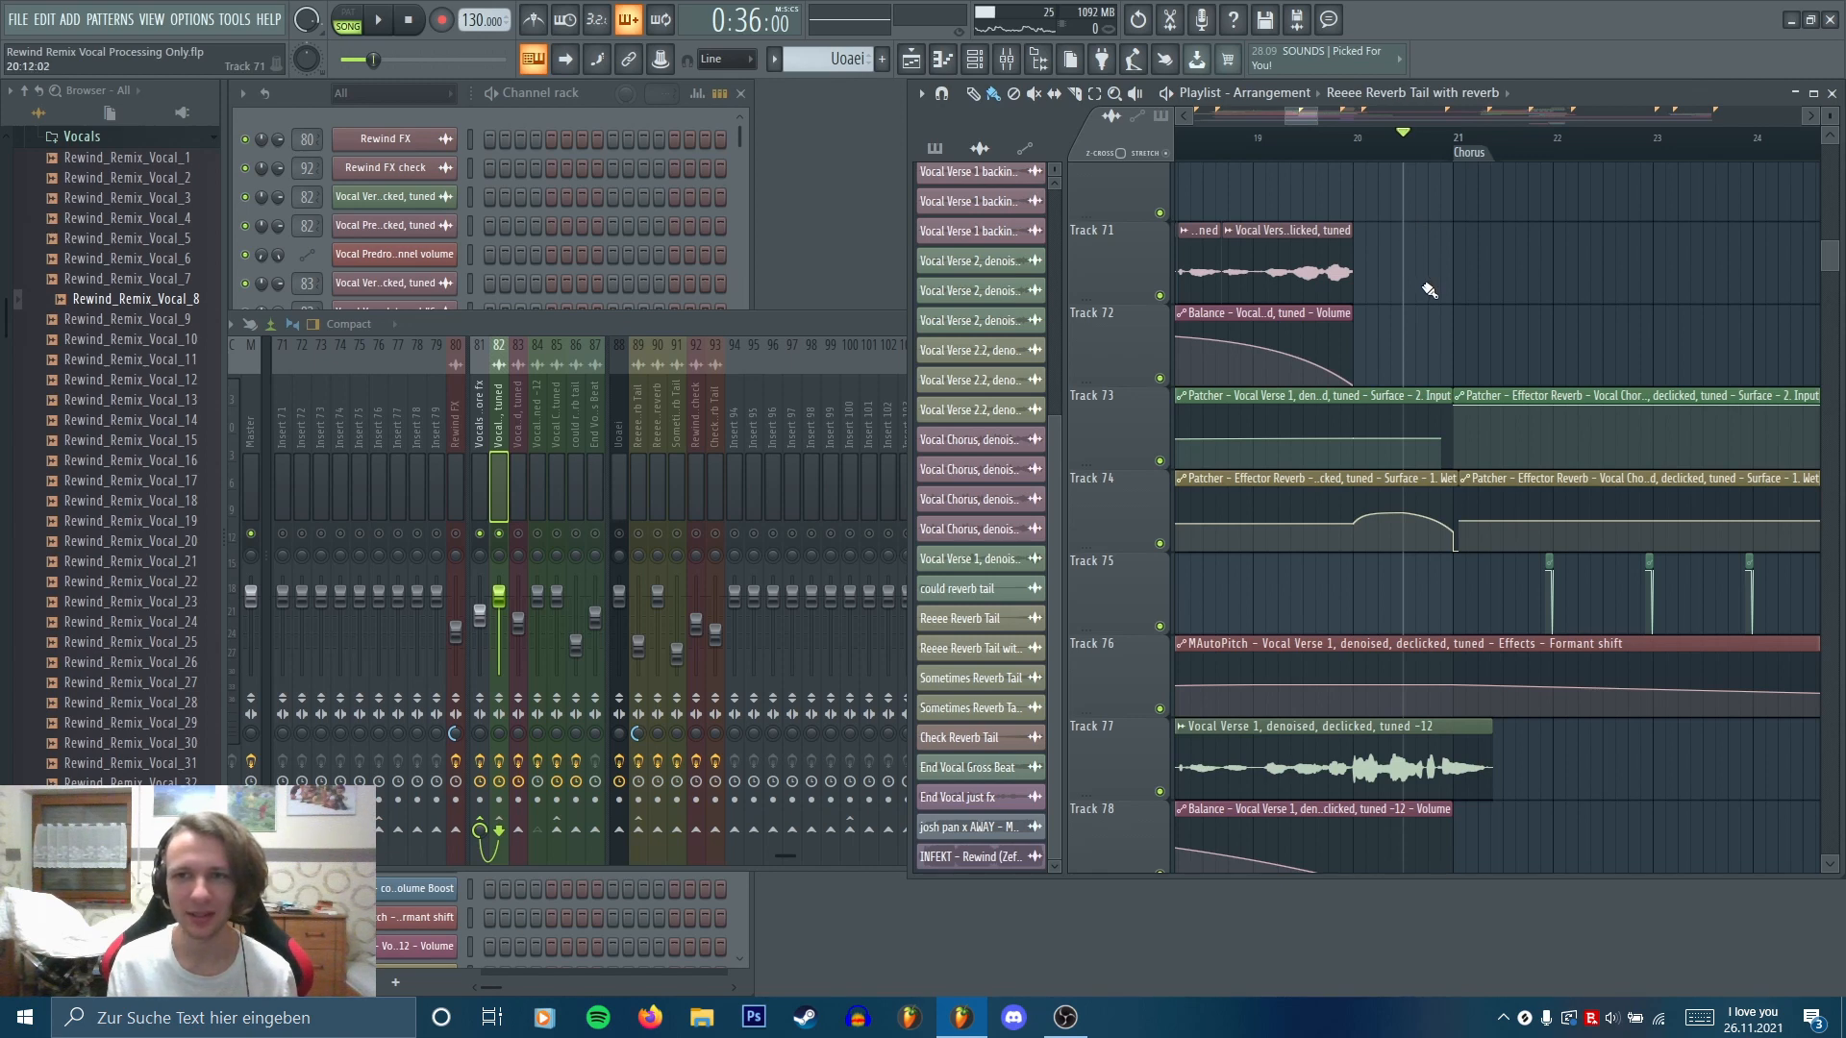
# Place the playhead within bar 20 just before the chorus and play the transition into it
pyautogui.scroll(-2, 1463, 319)
pyautogui.moveTo(1461, 319); pyautogui.dragTo(1400, 210)
pyautogui.click(1390, 142)
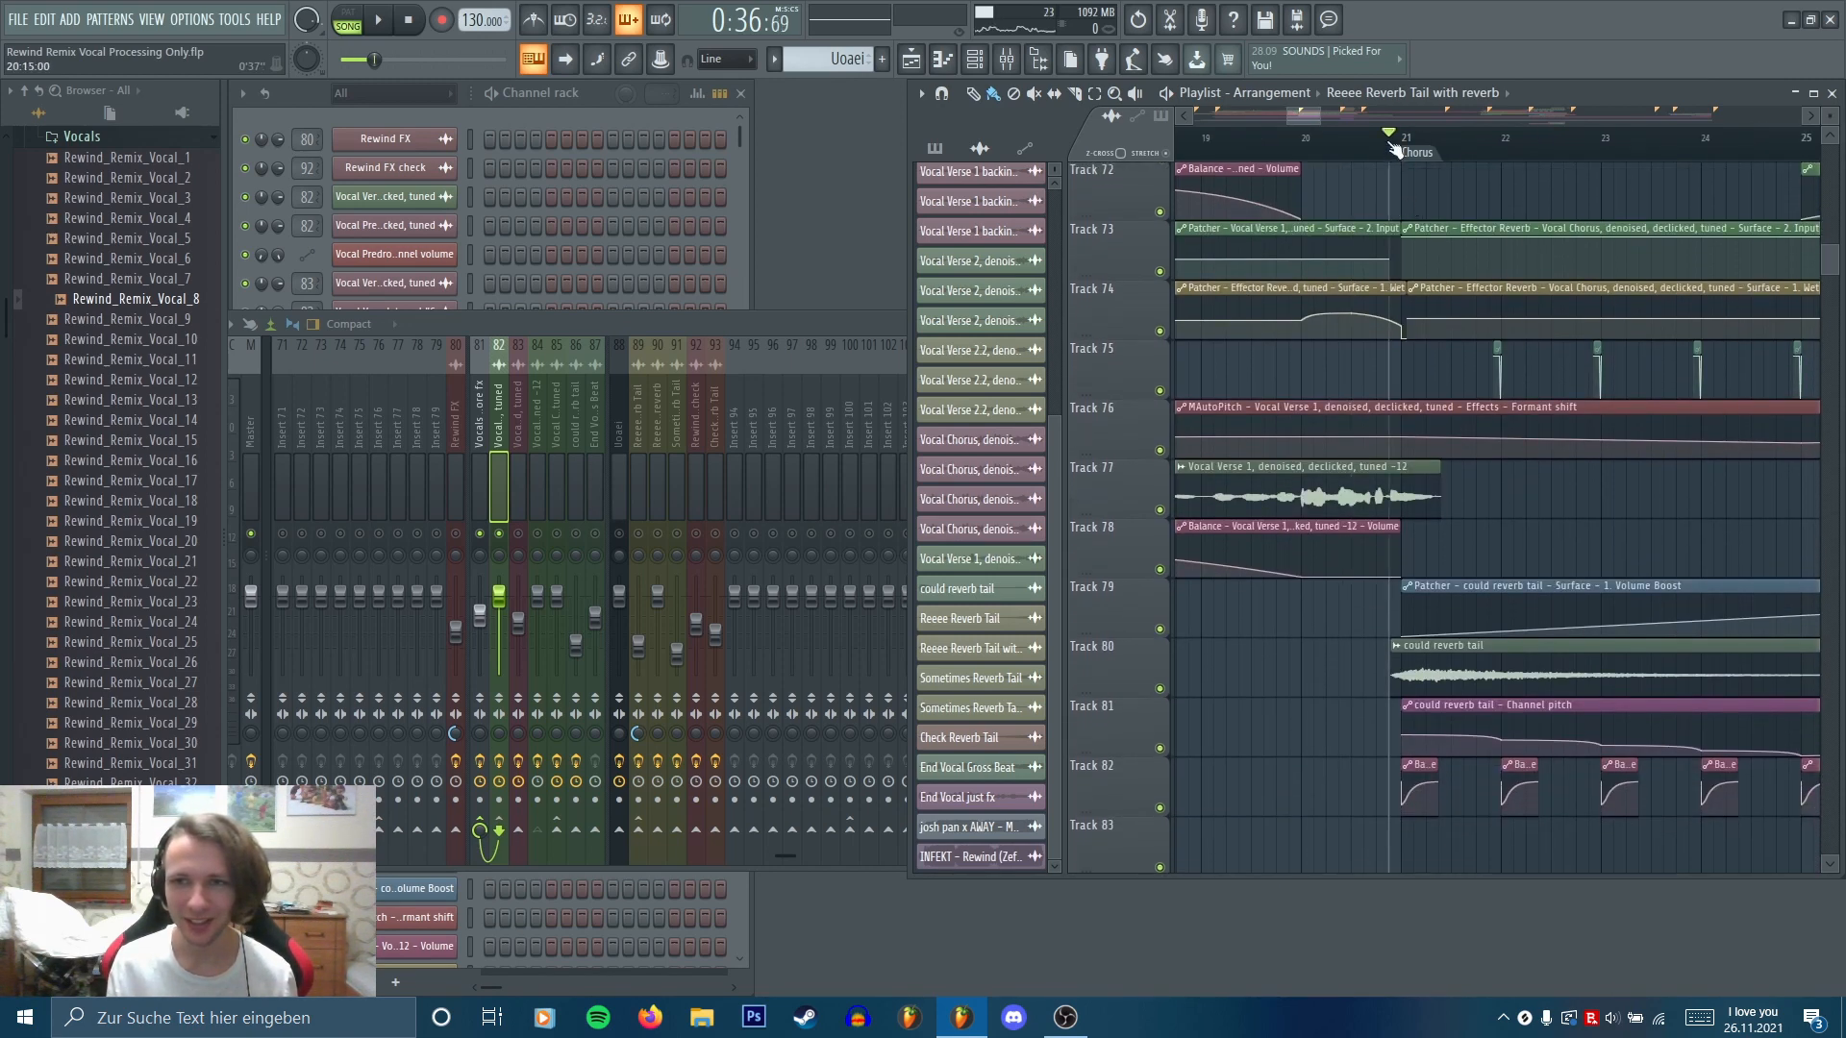
pyautogui.moveTo(1395, 502); pyautogui.dragTo(1399, 583)
pyautogui.scroll(5, 1400, 583)
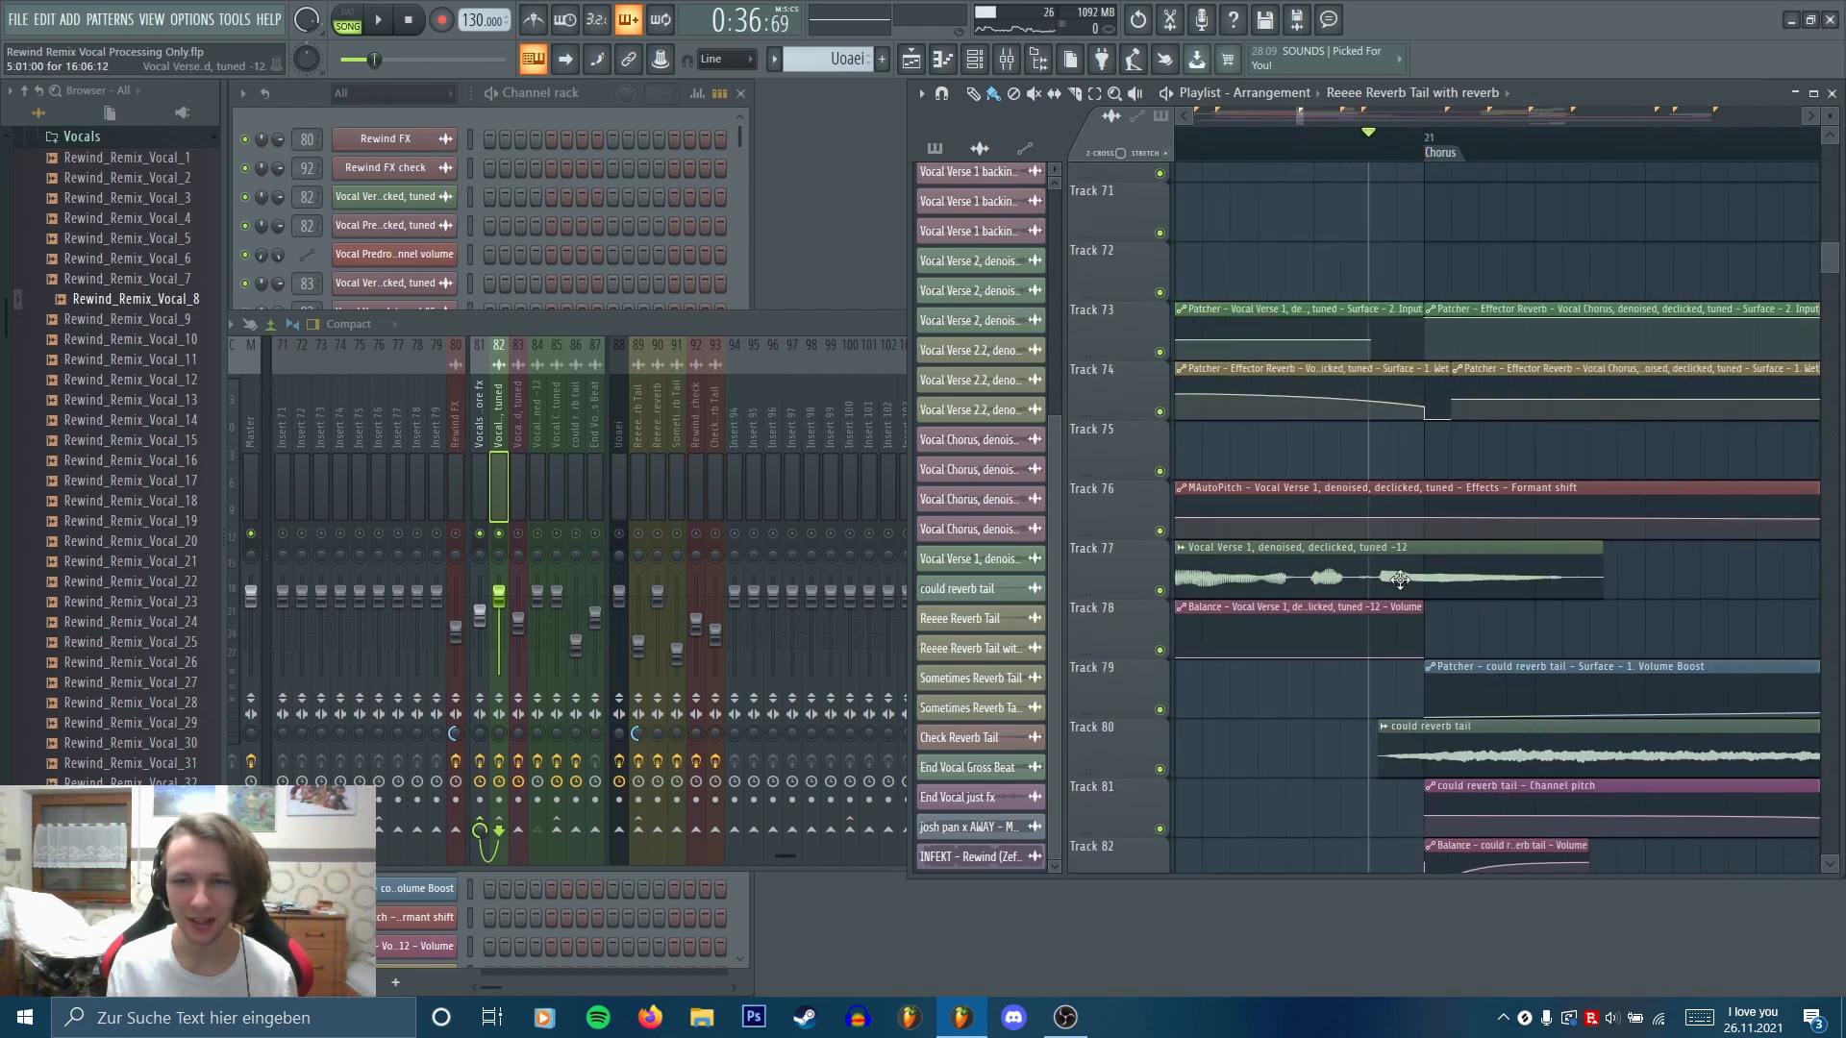
pyautogui.press('space')
pyautogui.press('space')
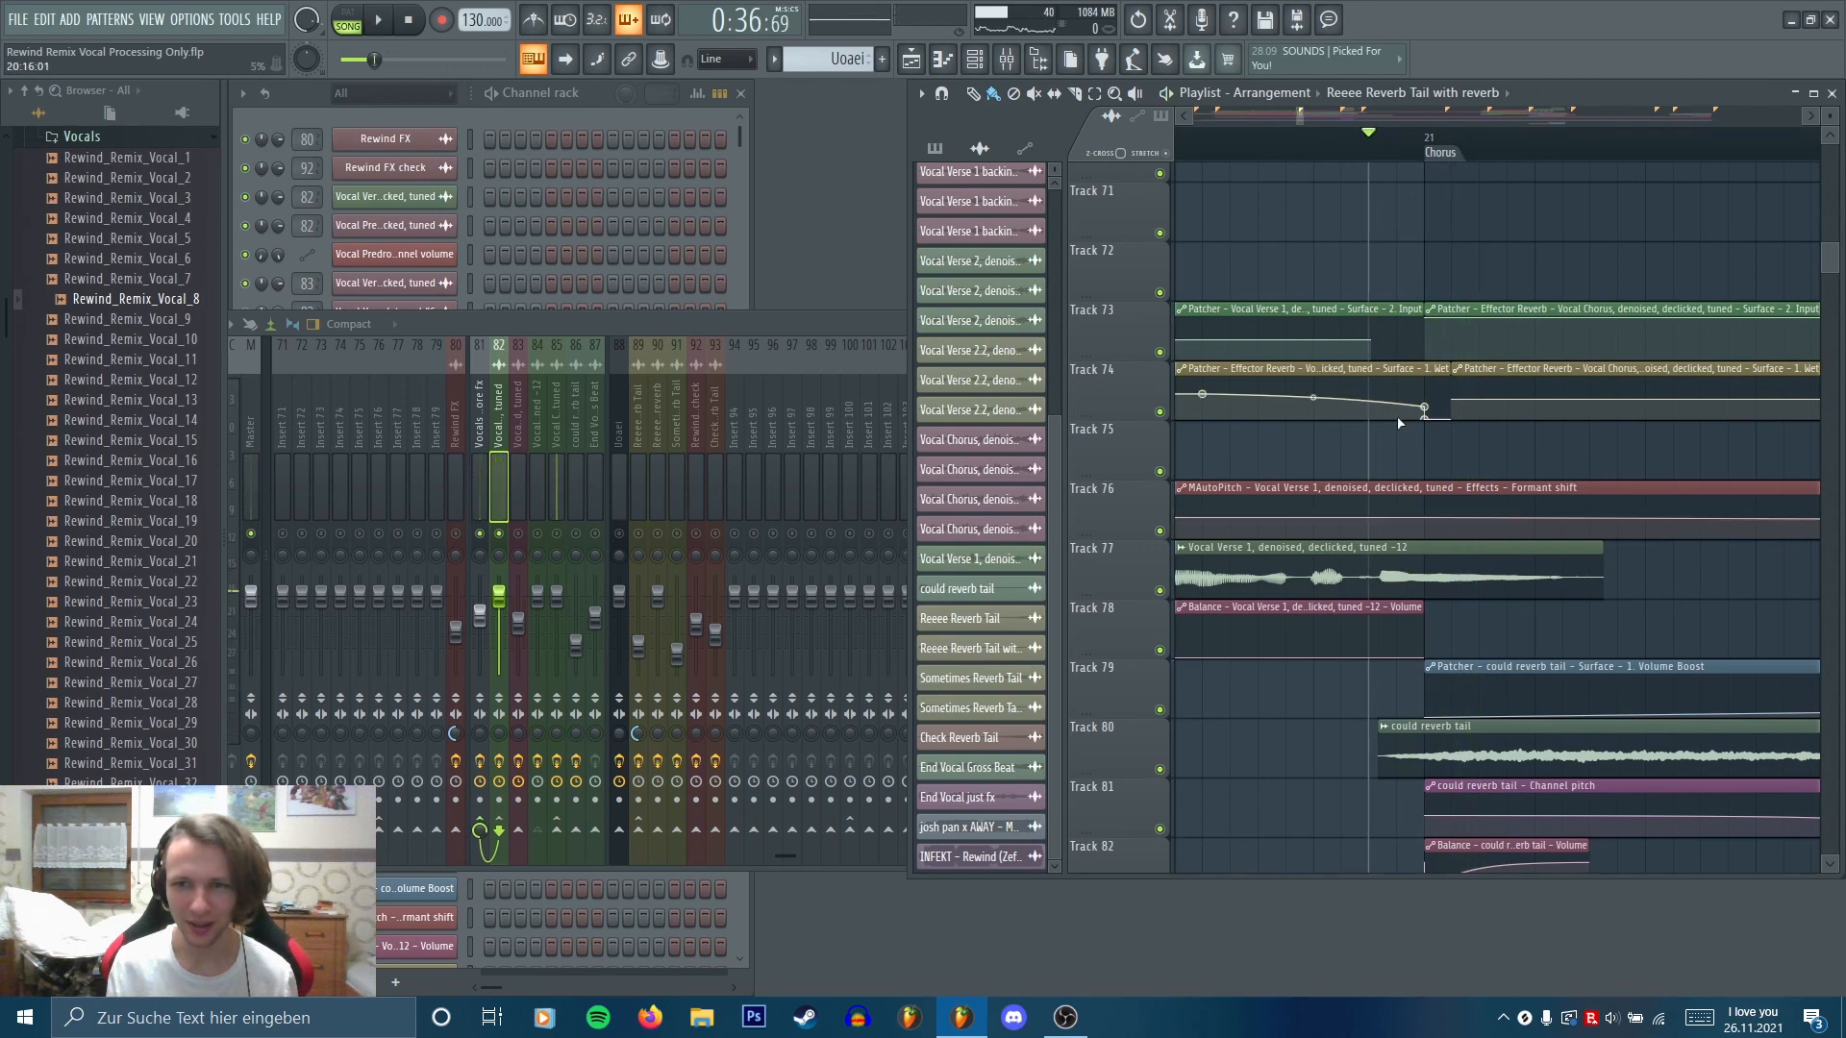
# Slice off and delete the end of the Effector Reverb wet automation on Track 74, play the transition without it, and restore it
pyautogui.keyDown('shift'); pyautogui.rightClick(1377, 397); pyautogui.keyUp('shift')
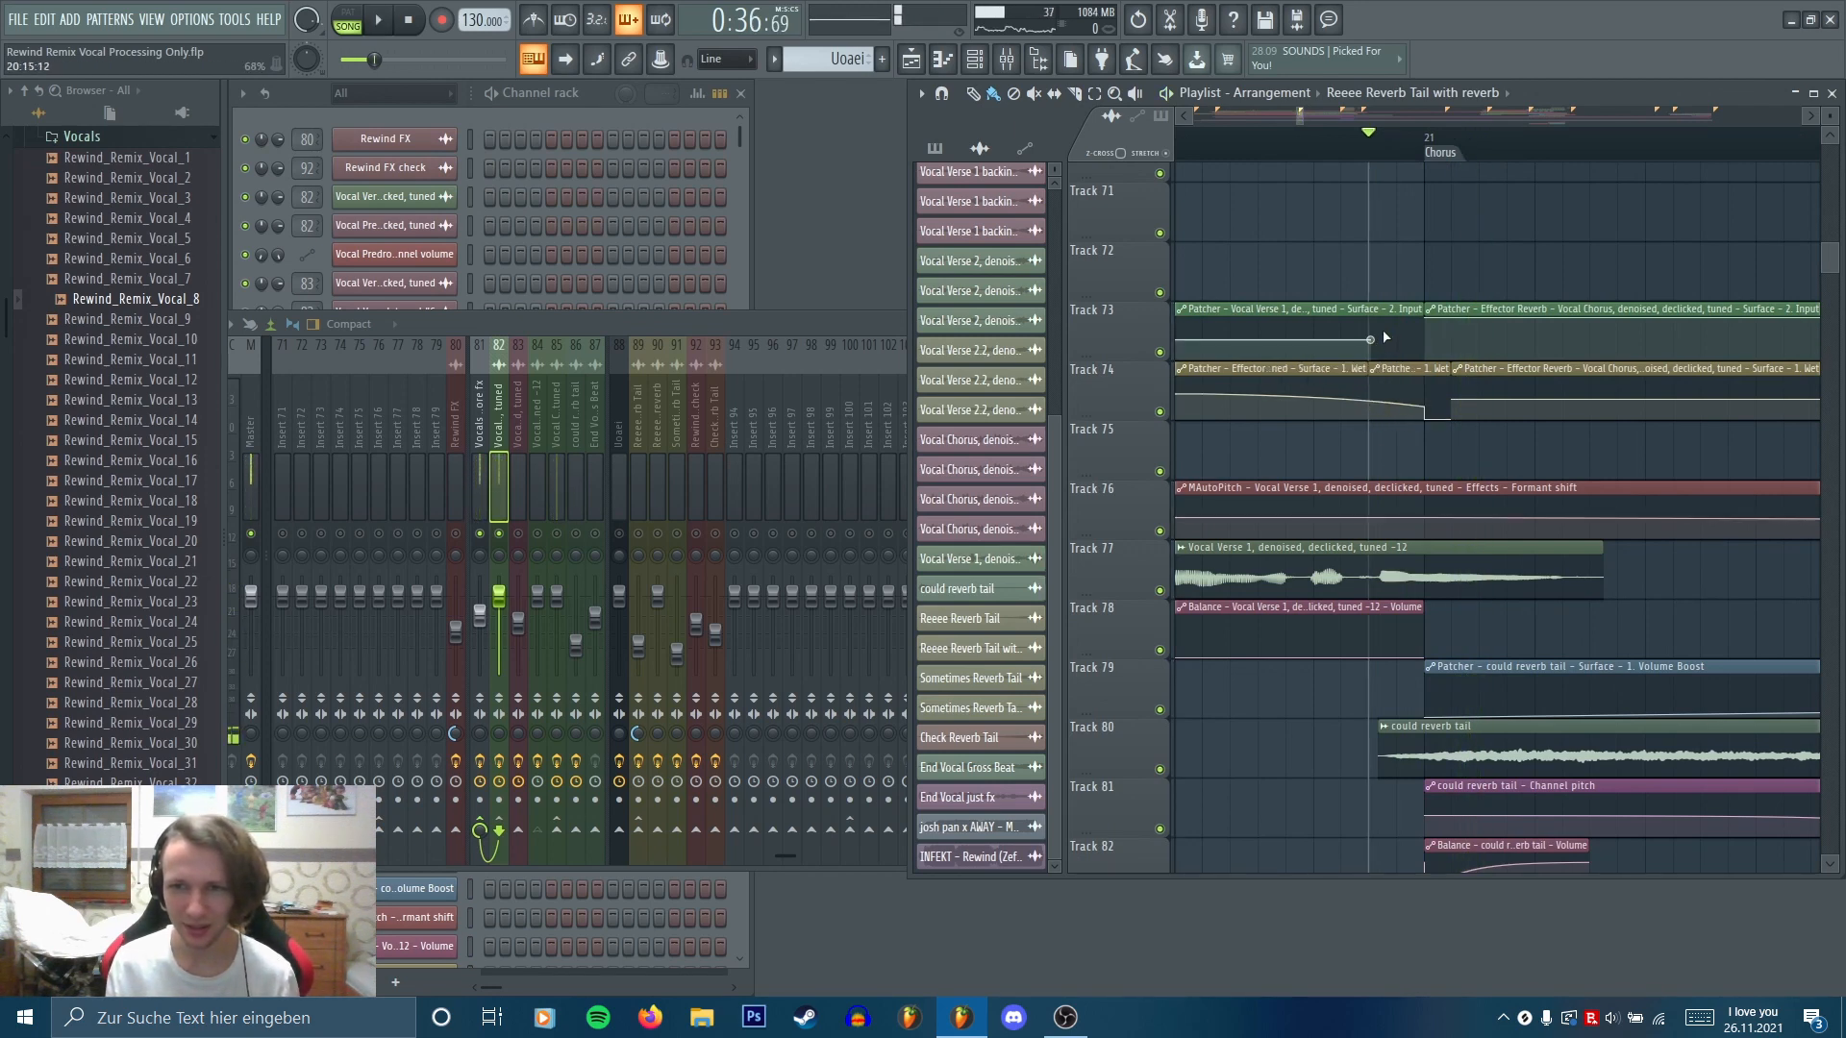
pyautogui.rightClick(1370, 322)
pyautogui.hotkey('ctrl', 'z')
pyautogui.rightClick(1404, 404)
pyautogui.press('space')
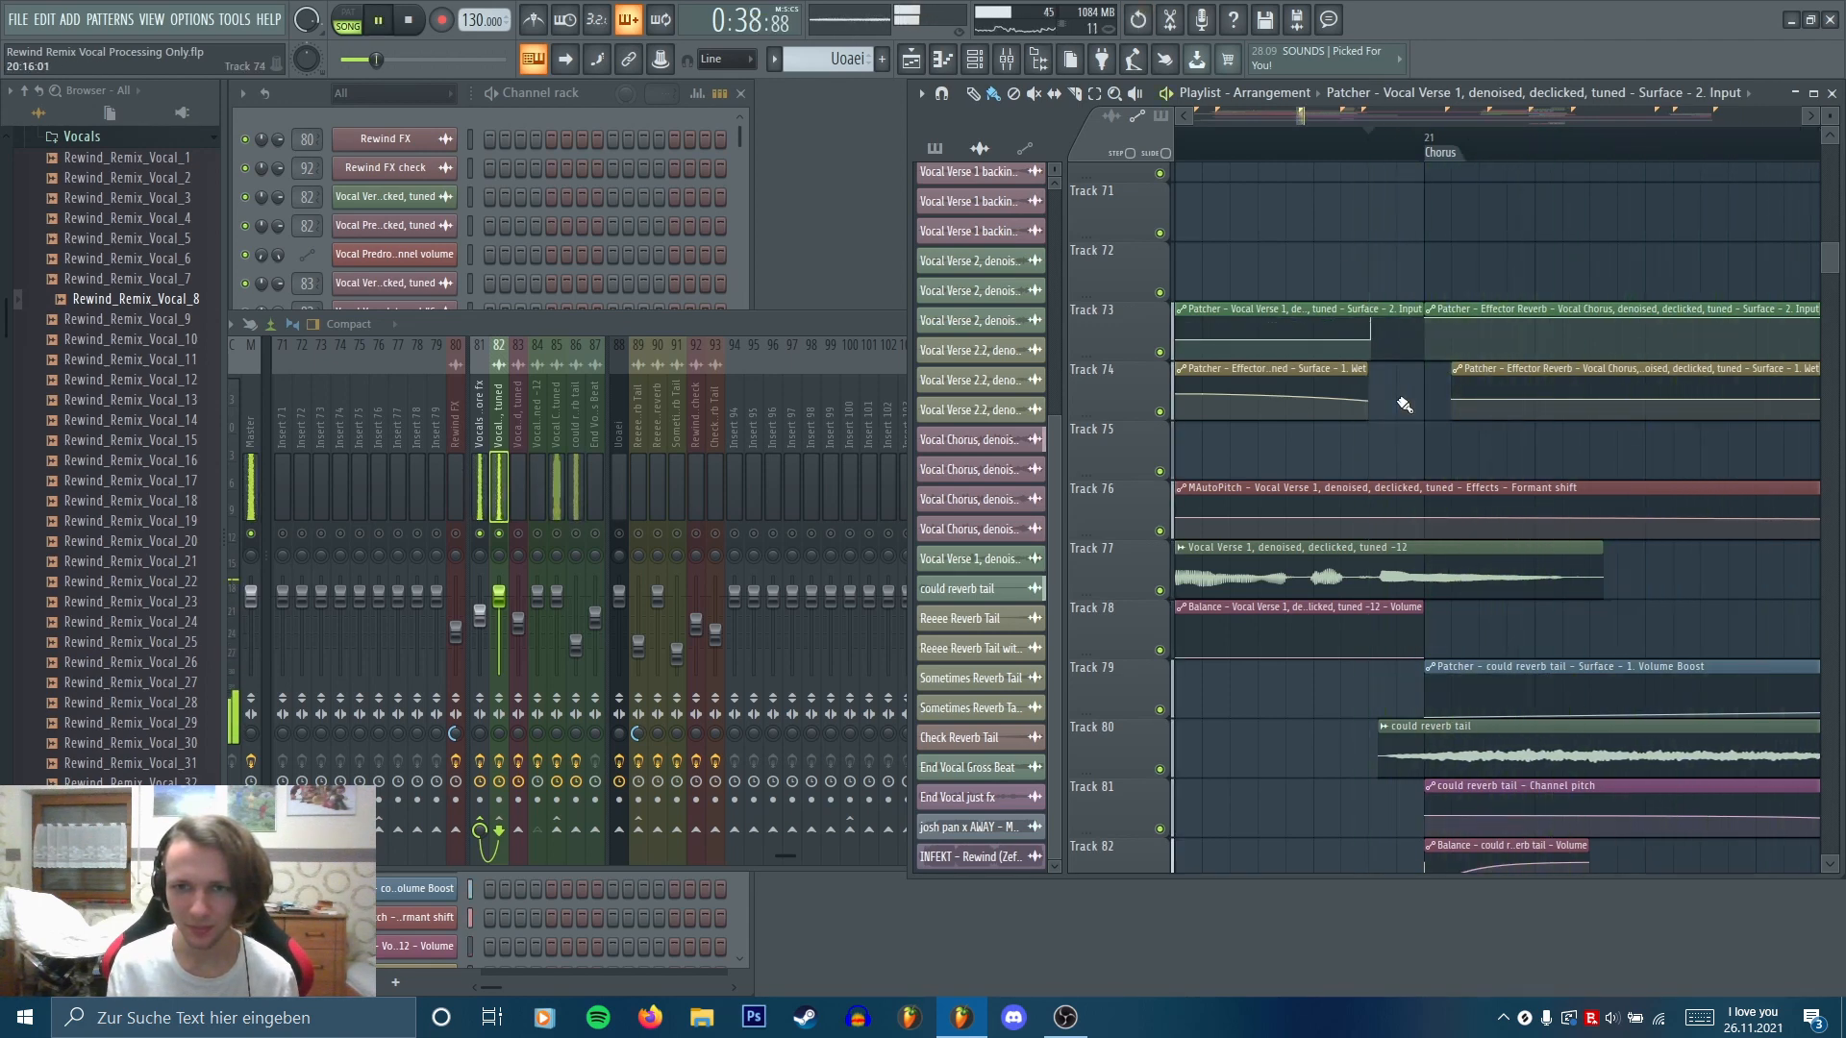
pyautogui.press('space')
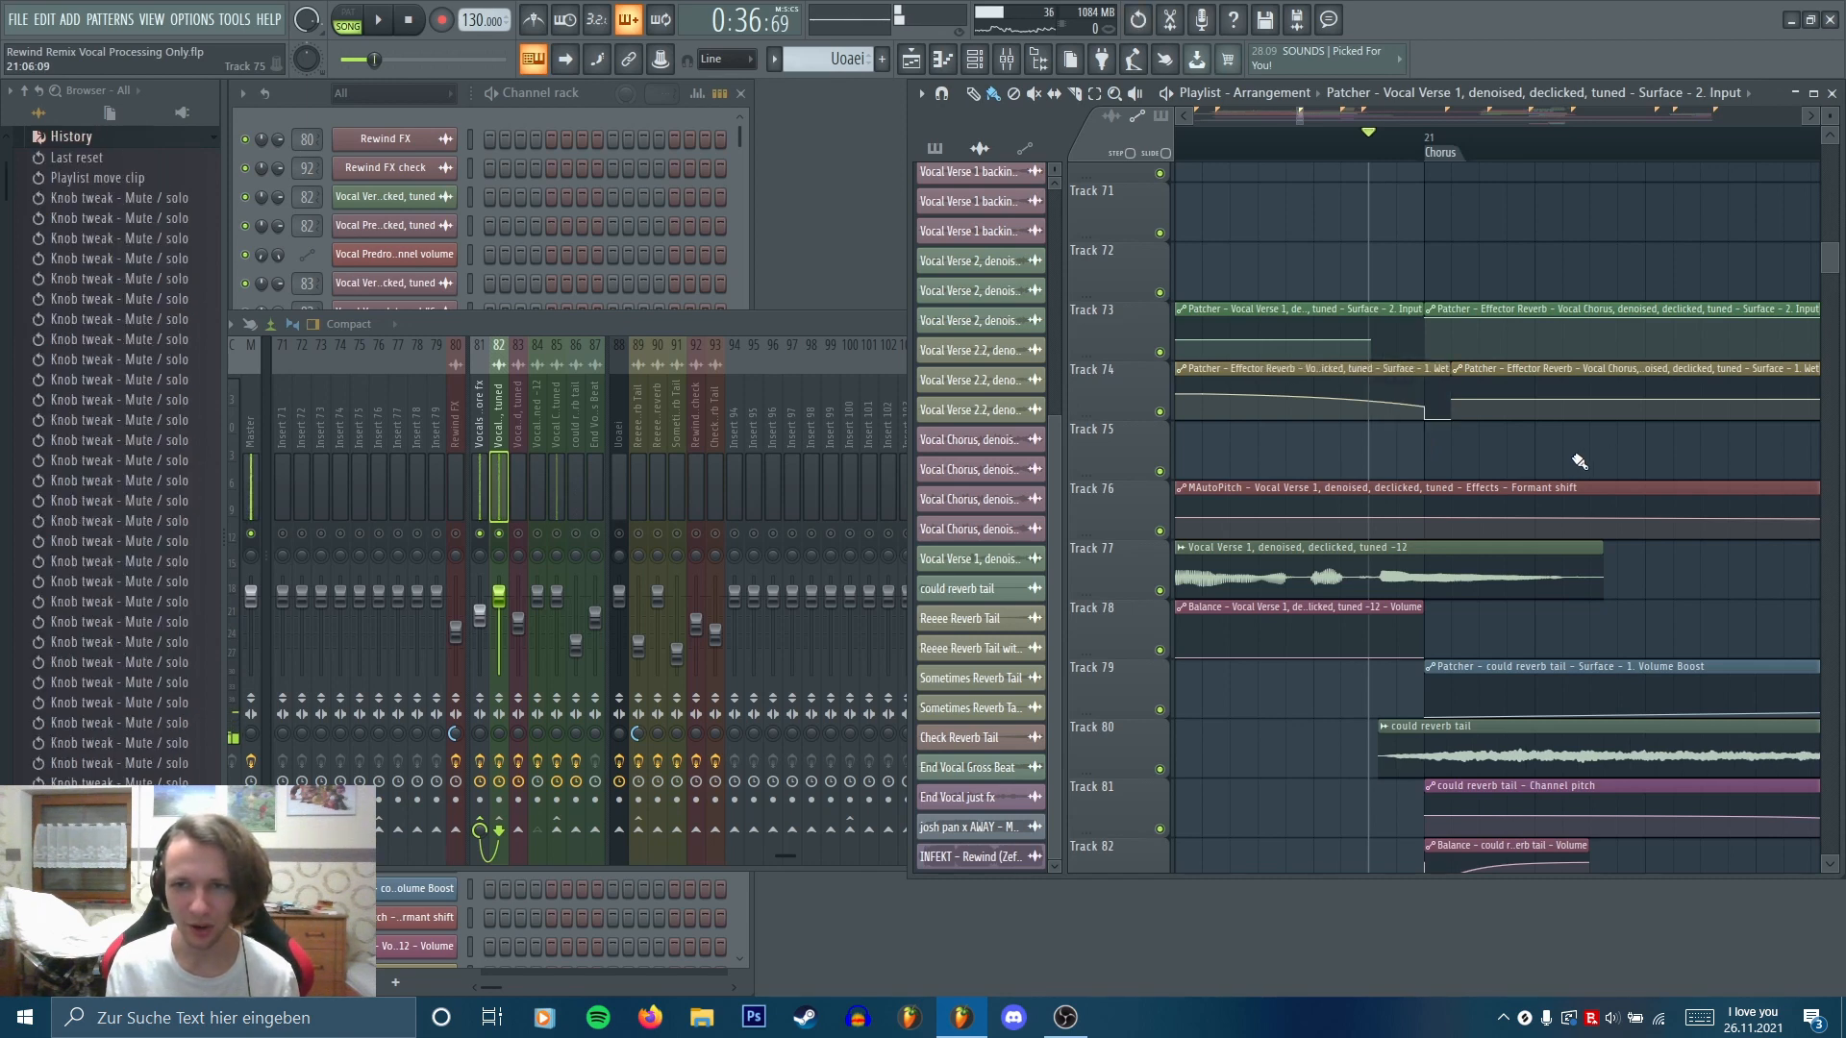
# Unmute the could reverb tail mixer track and bring its clip and automations on Tracks 79 to 82 into view
pyautogui.scroll(-1, 1510, 462)
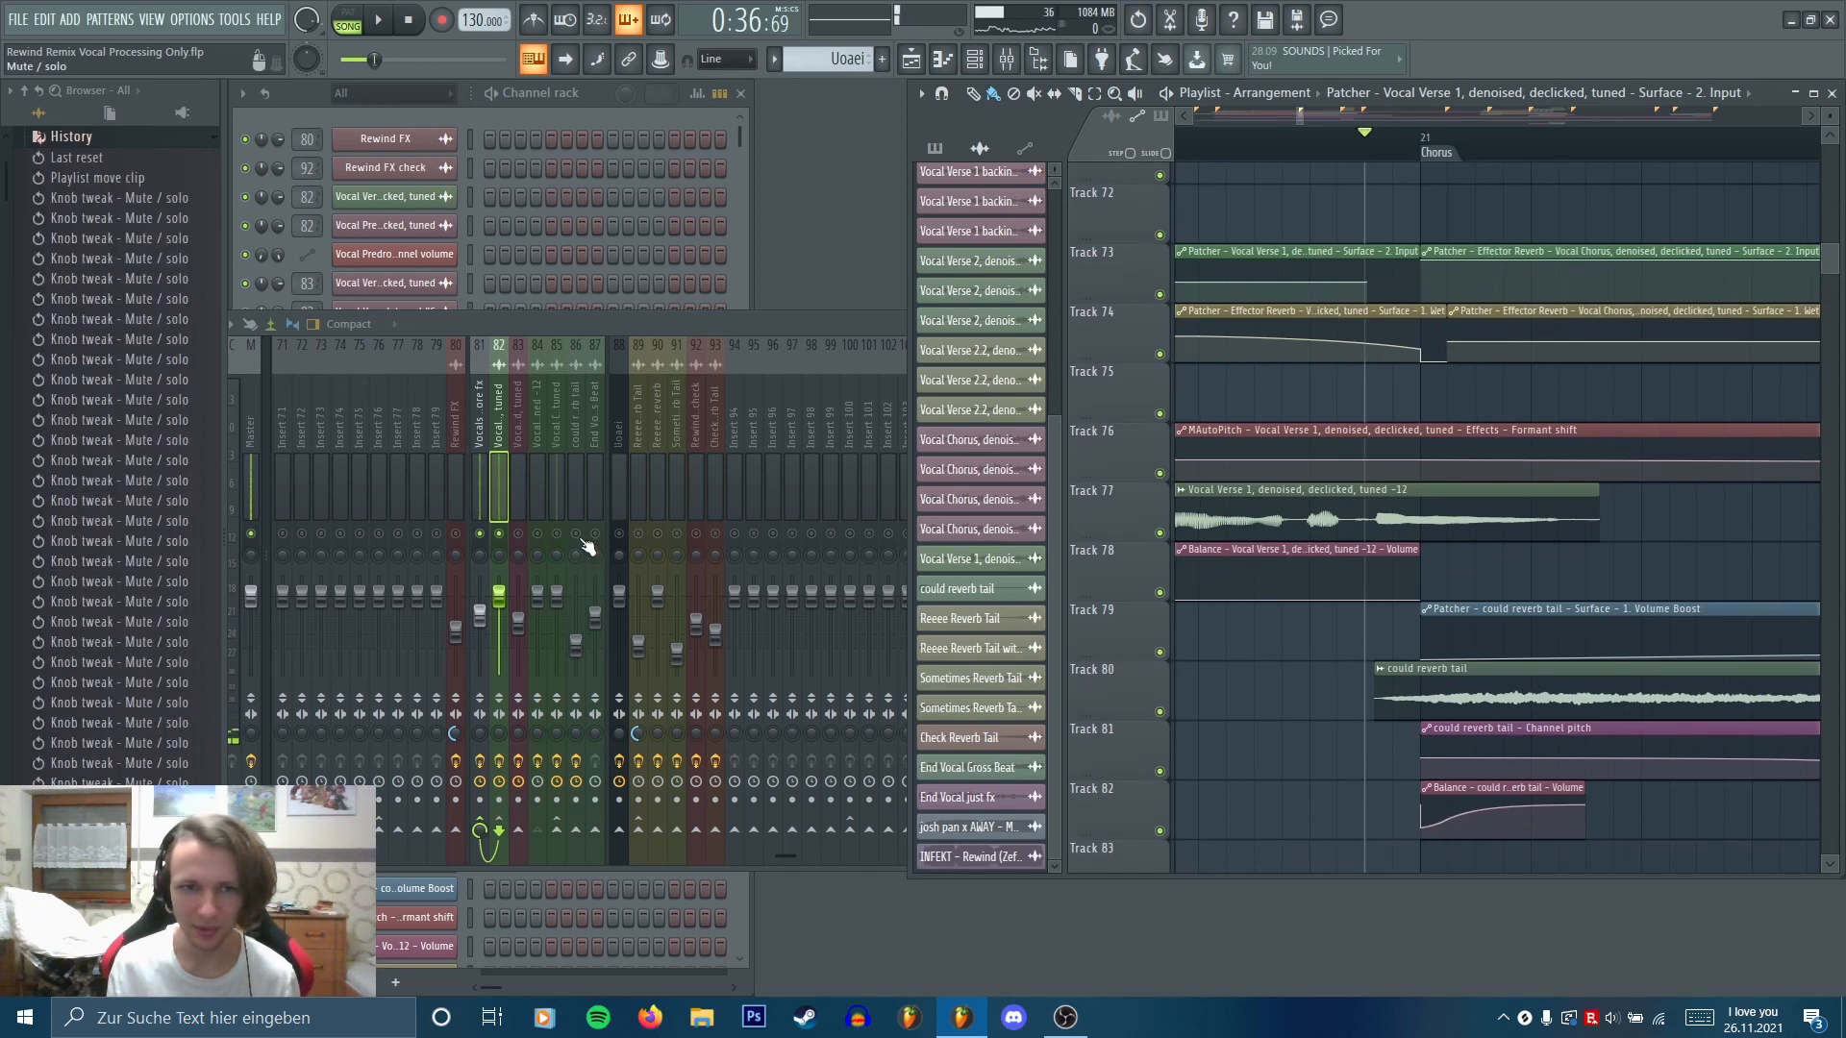
pyautogui.click(579, 536)
pyautogui.moveTo(1386, 632); pyautogui.dragTo(1388, 564)
pyautogui.scroll(-3, 1388, 565)
pyautogui.scroll(-5, 1367, 514)
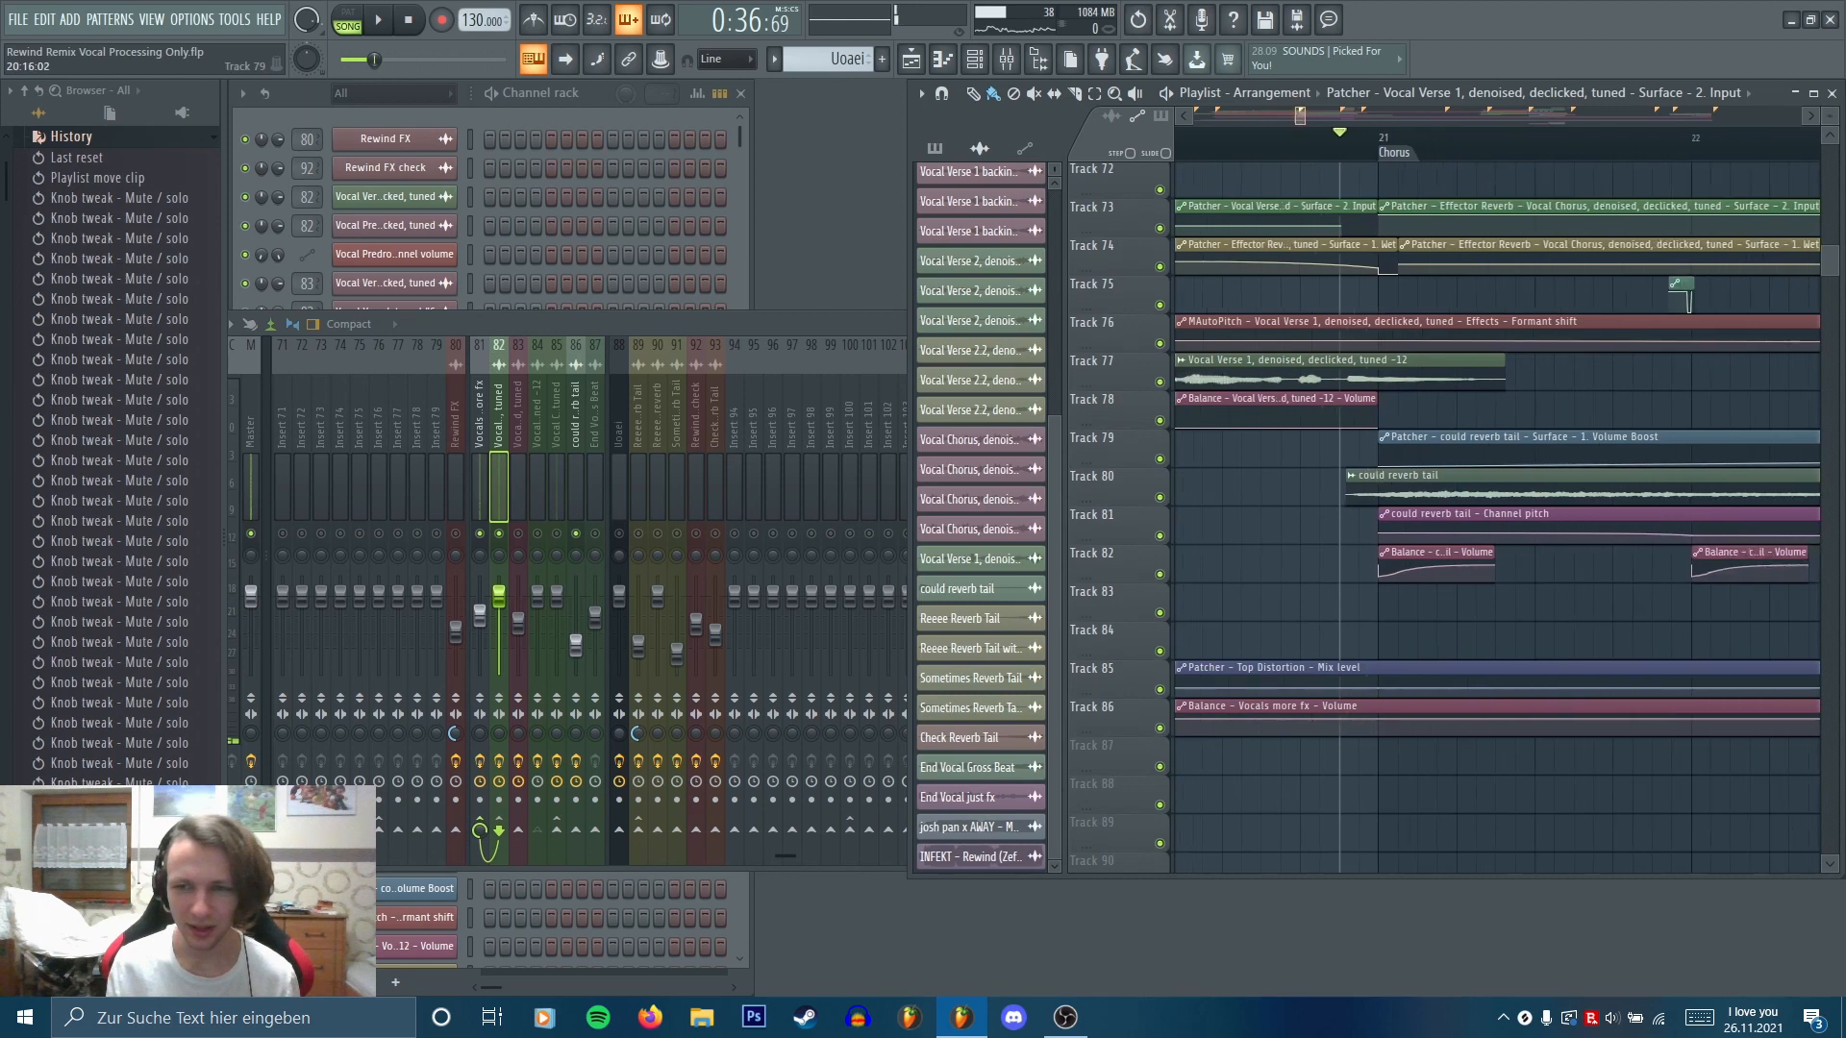
pyautogui.scroll(3, 1367, 515)
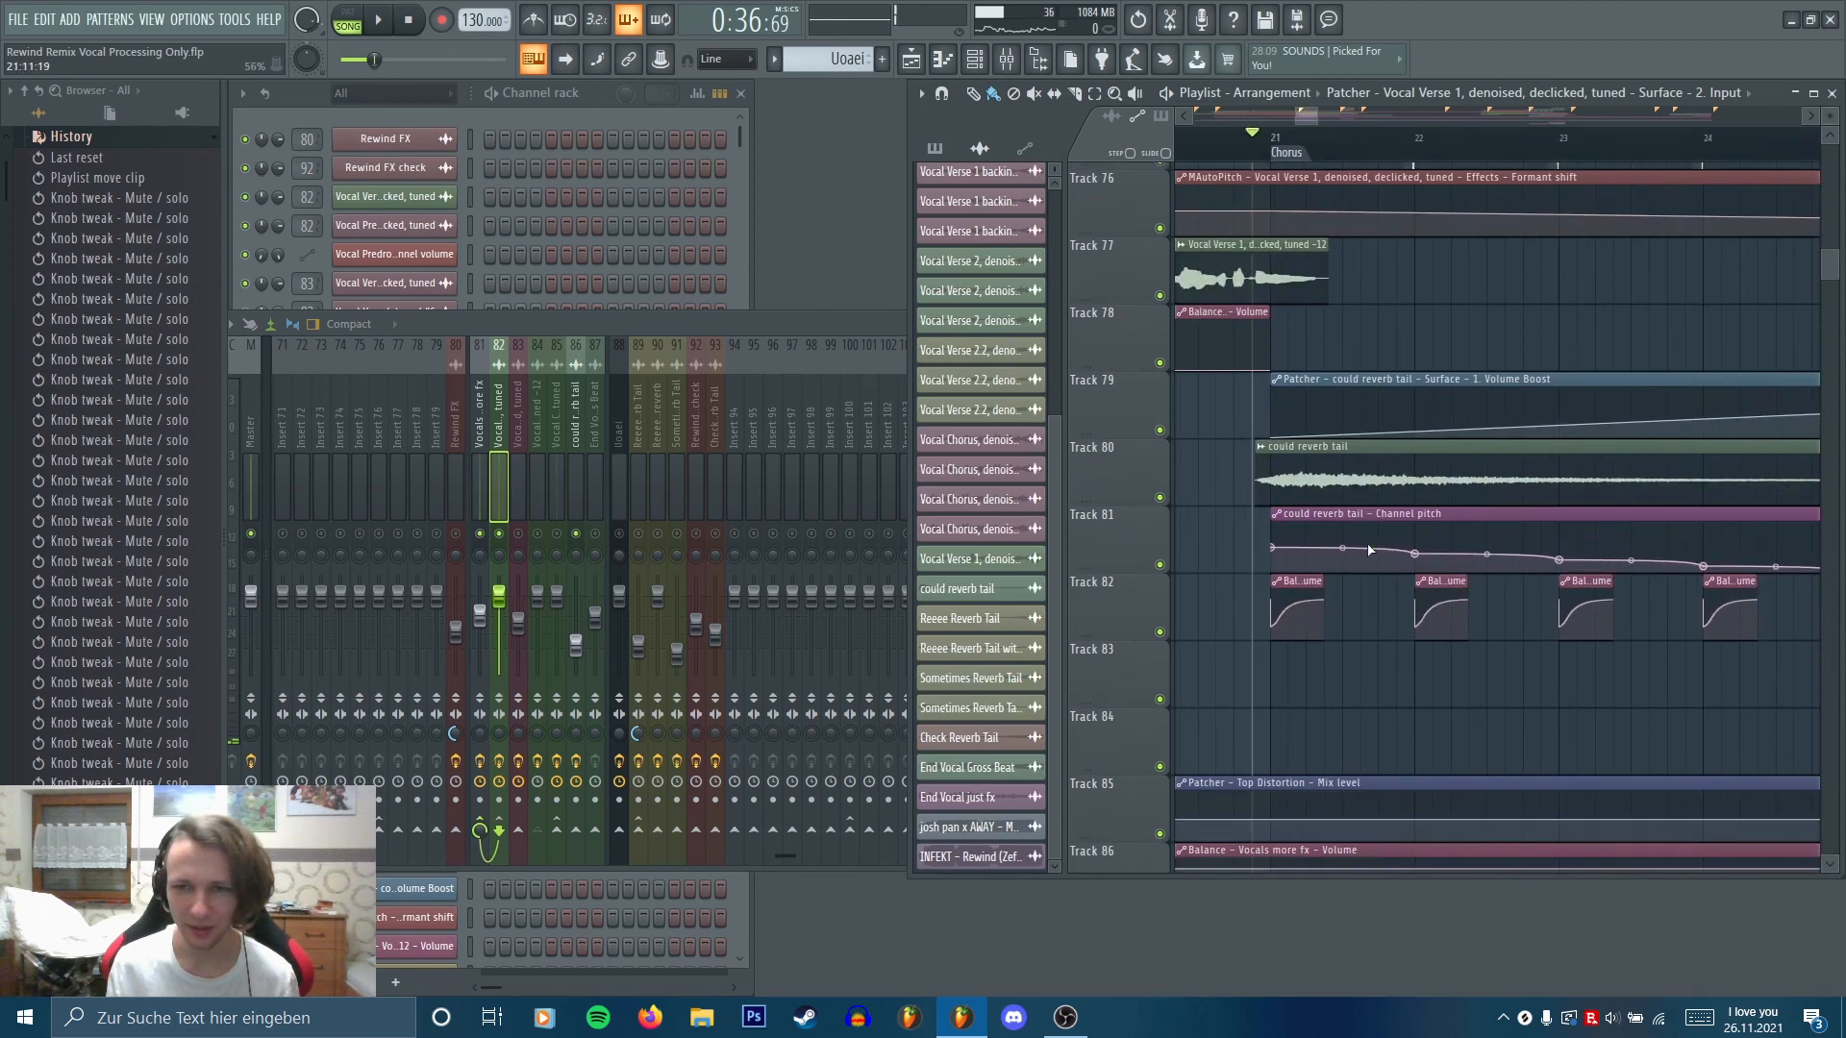
# Play the chorus with the could reverb tail, following its Channel pitch, Volume Boost and Balance volume automations
pyautogui.scroll(-1, 1385, 554)
pyautogui.press('space')
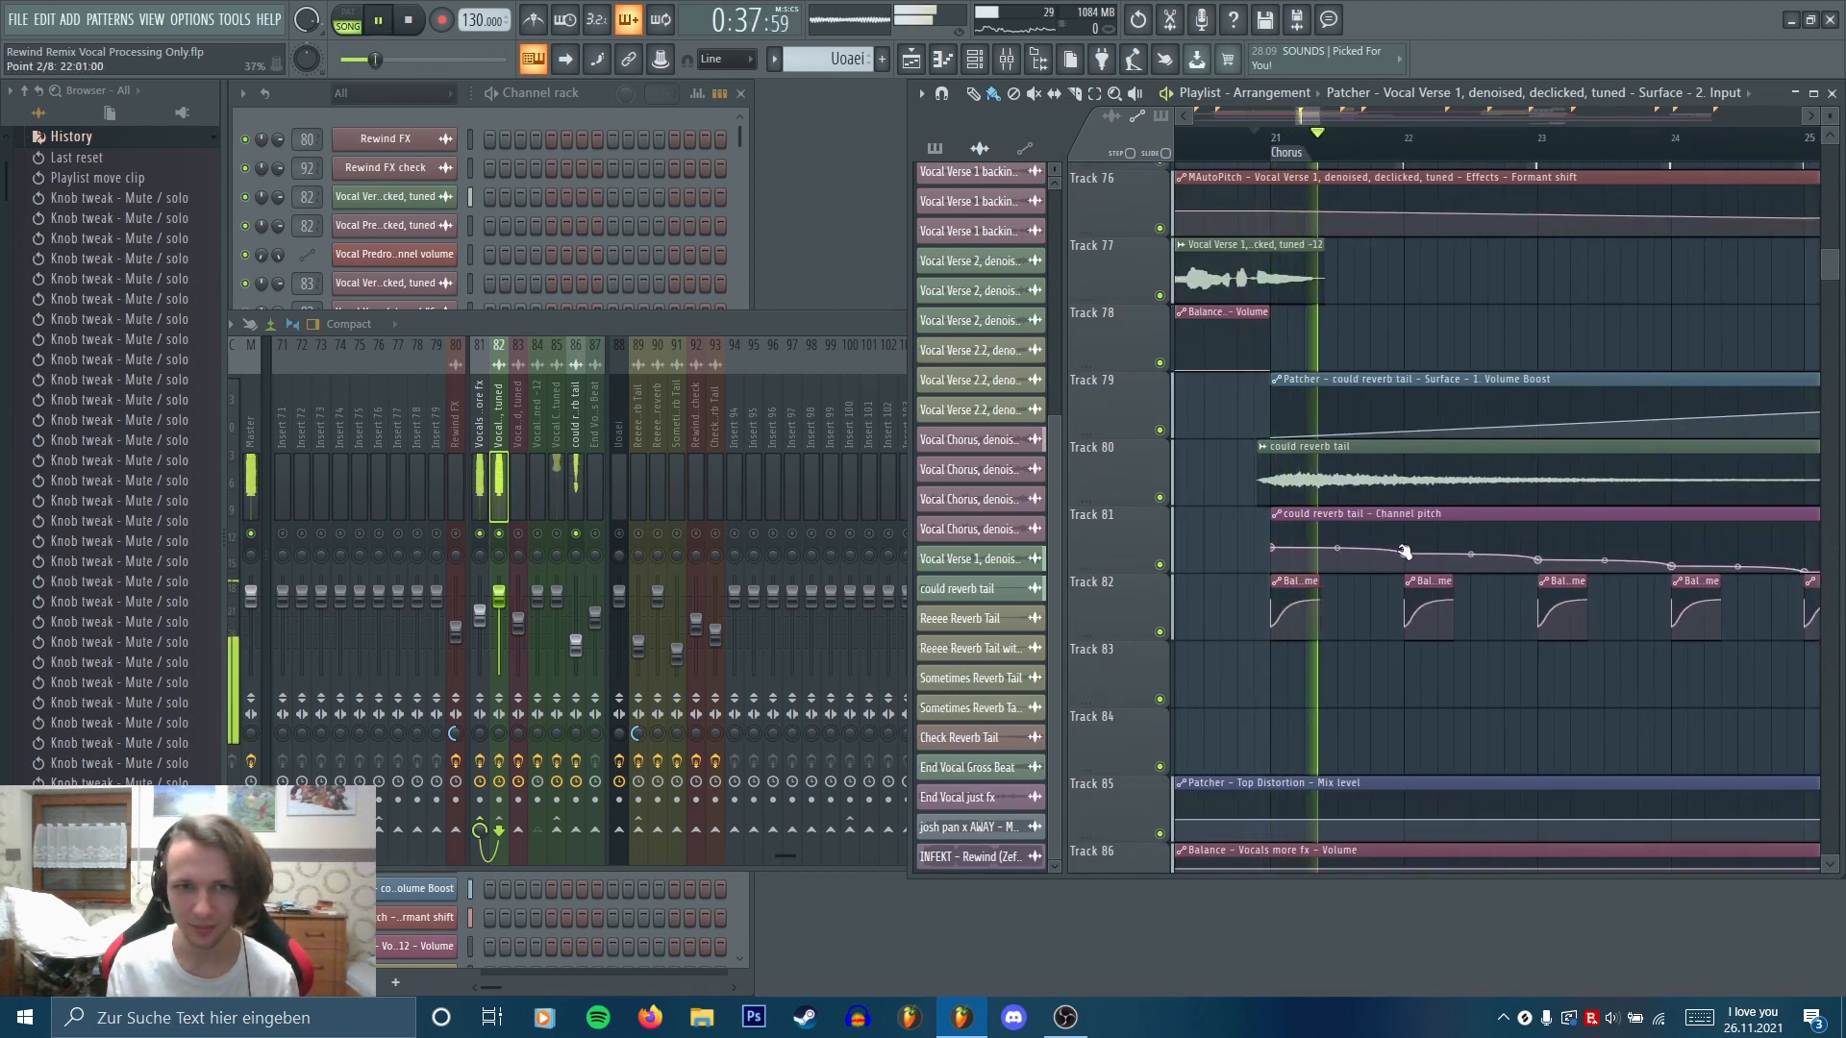
pyautogui.scroll(1, 1378, 613)
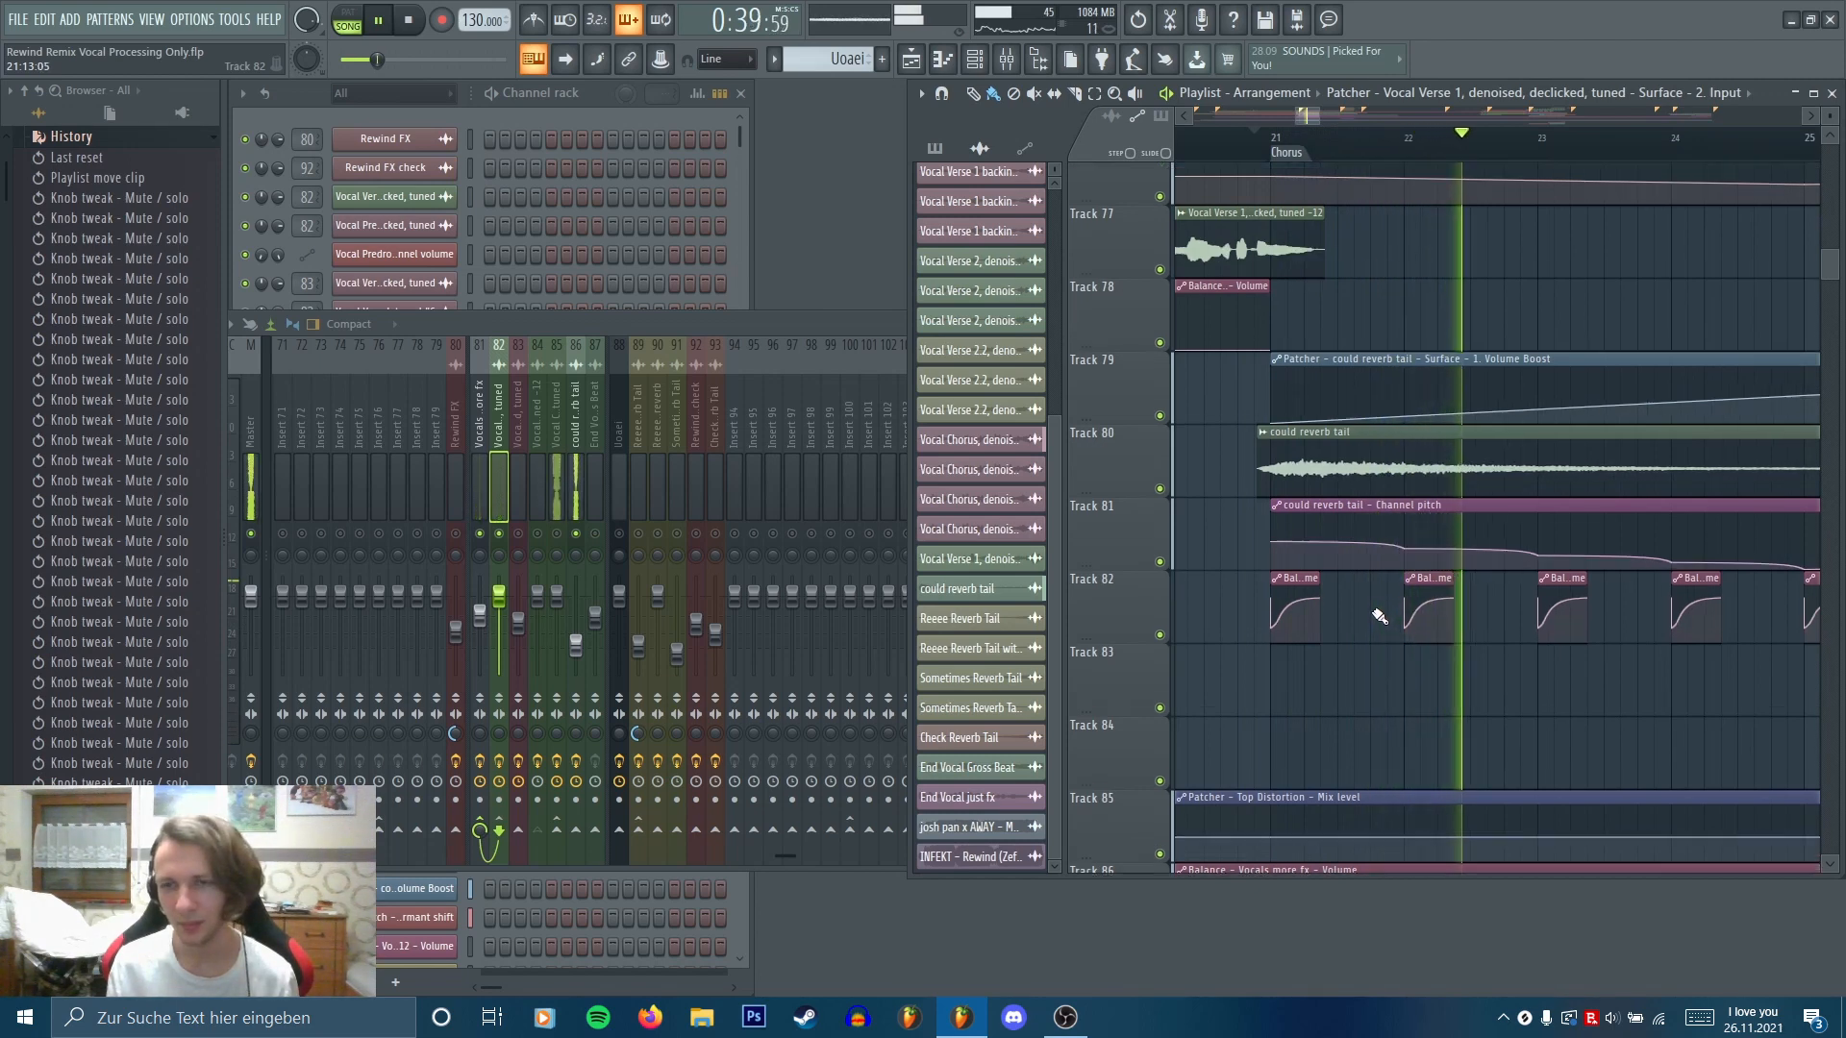
pyautogui.scroll(-1, 1376, 614)
pyautogui.scroll(-3, 1377, 614)
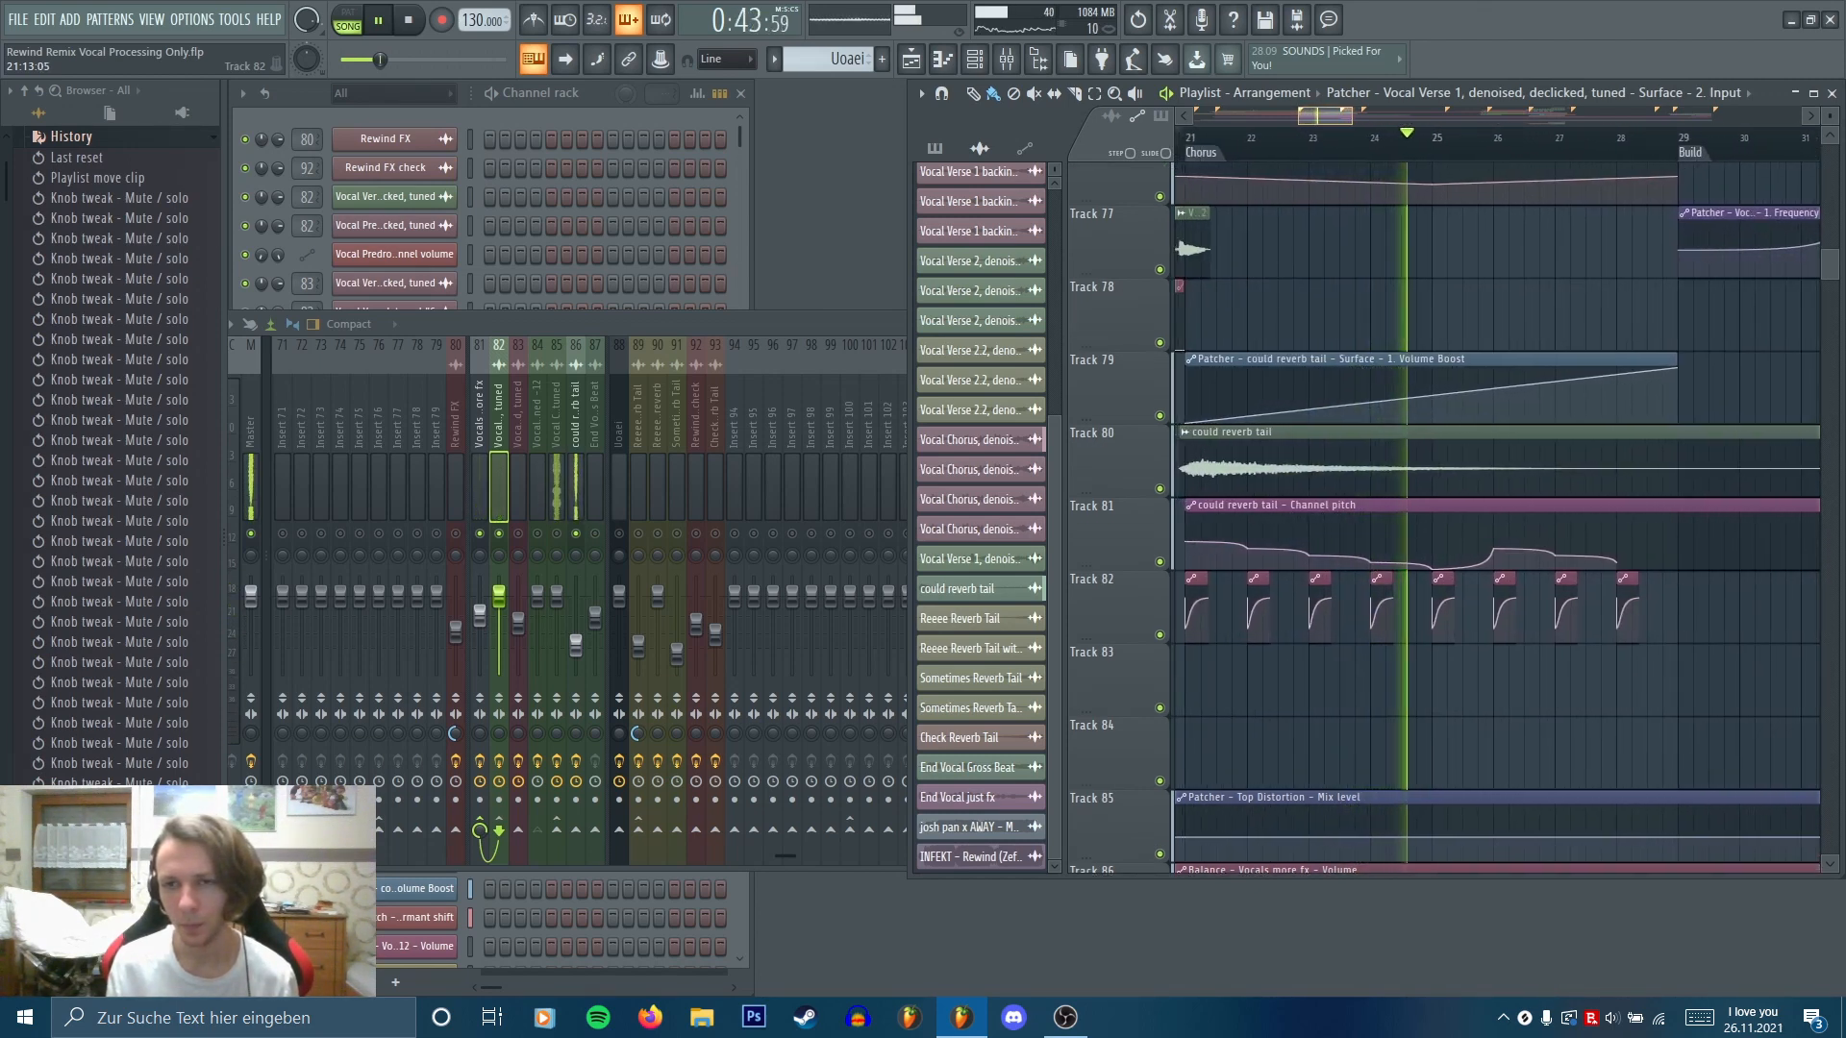
pyautogui.scroll(-1, 1374, 615)
pyautogui.press('space')
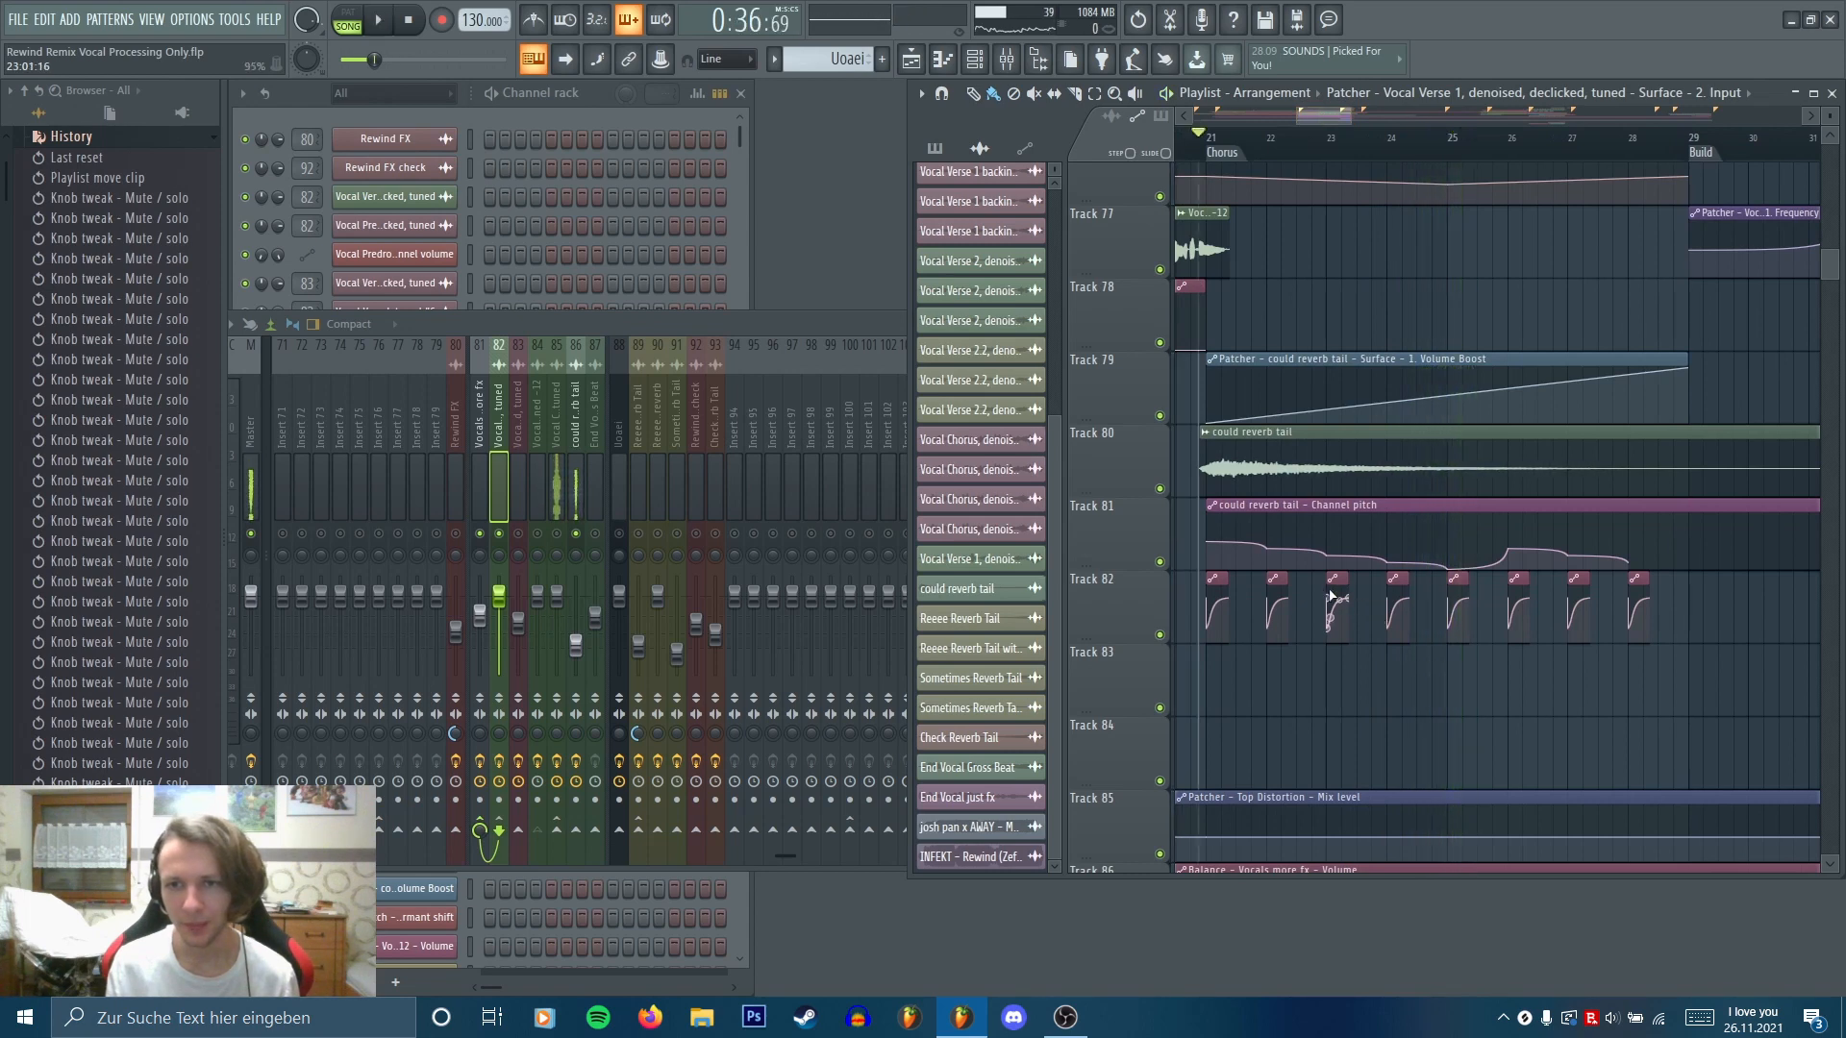
# Play the first verse from bar 7 with the backing and -12 vocal mixer tracks enabled
pyautogui.scroll(2, 1331, 642)
pyautogui.scroll(2, 1332, 642)
pyautogui.click(573, 430)
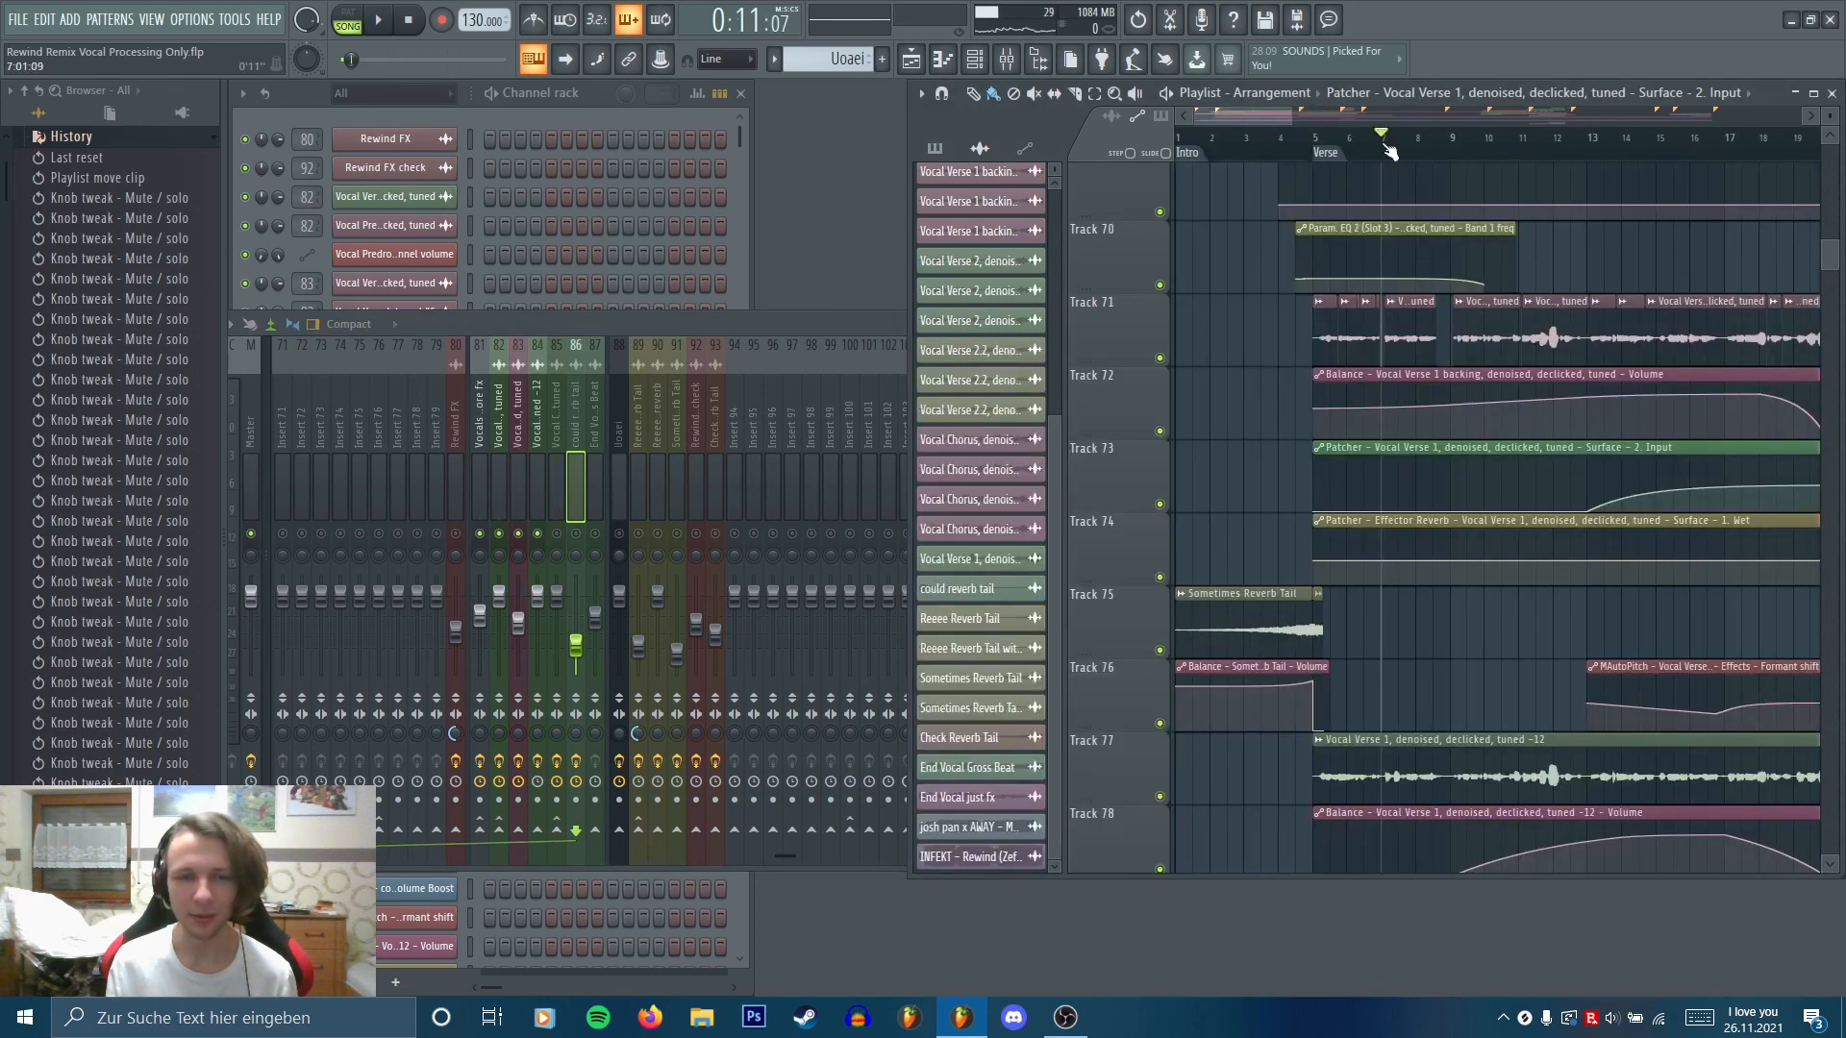
pyautogui.press('space')
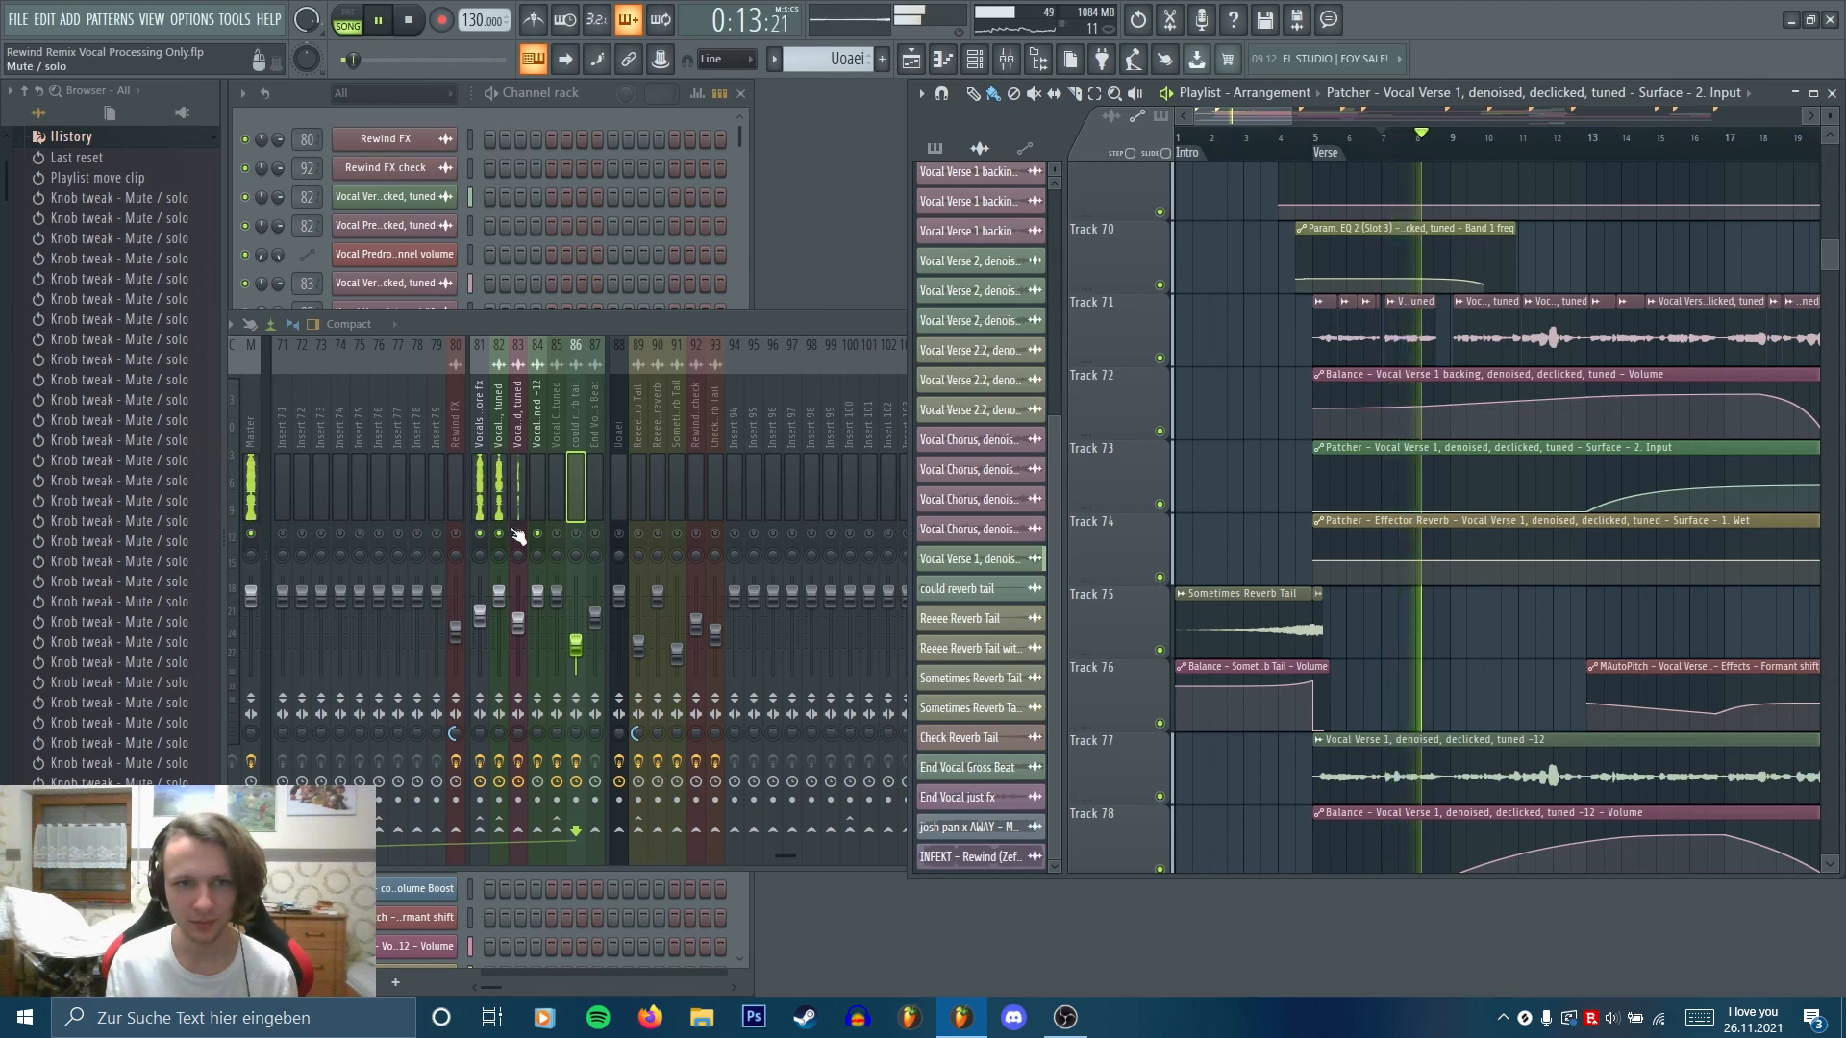
pyautogui.press('space')
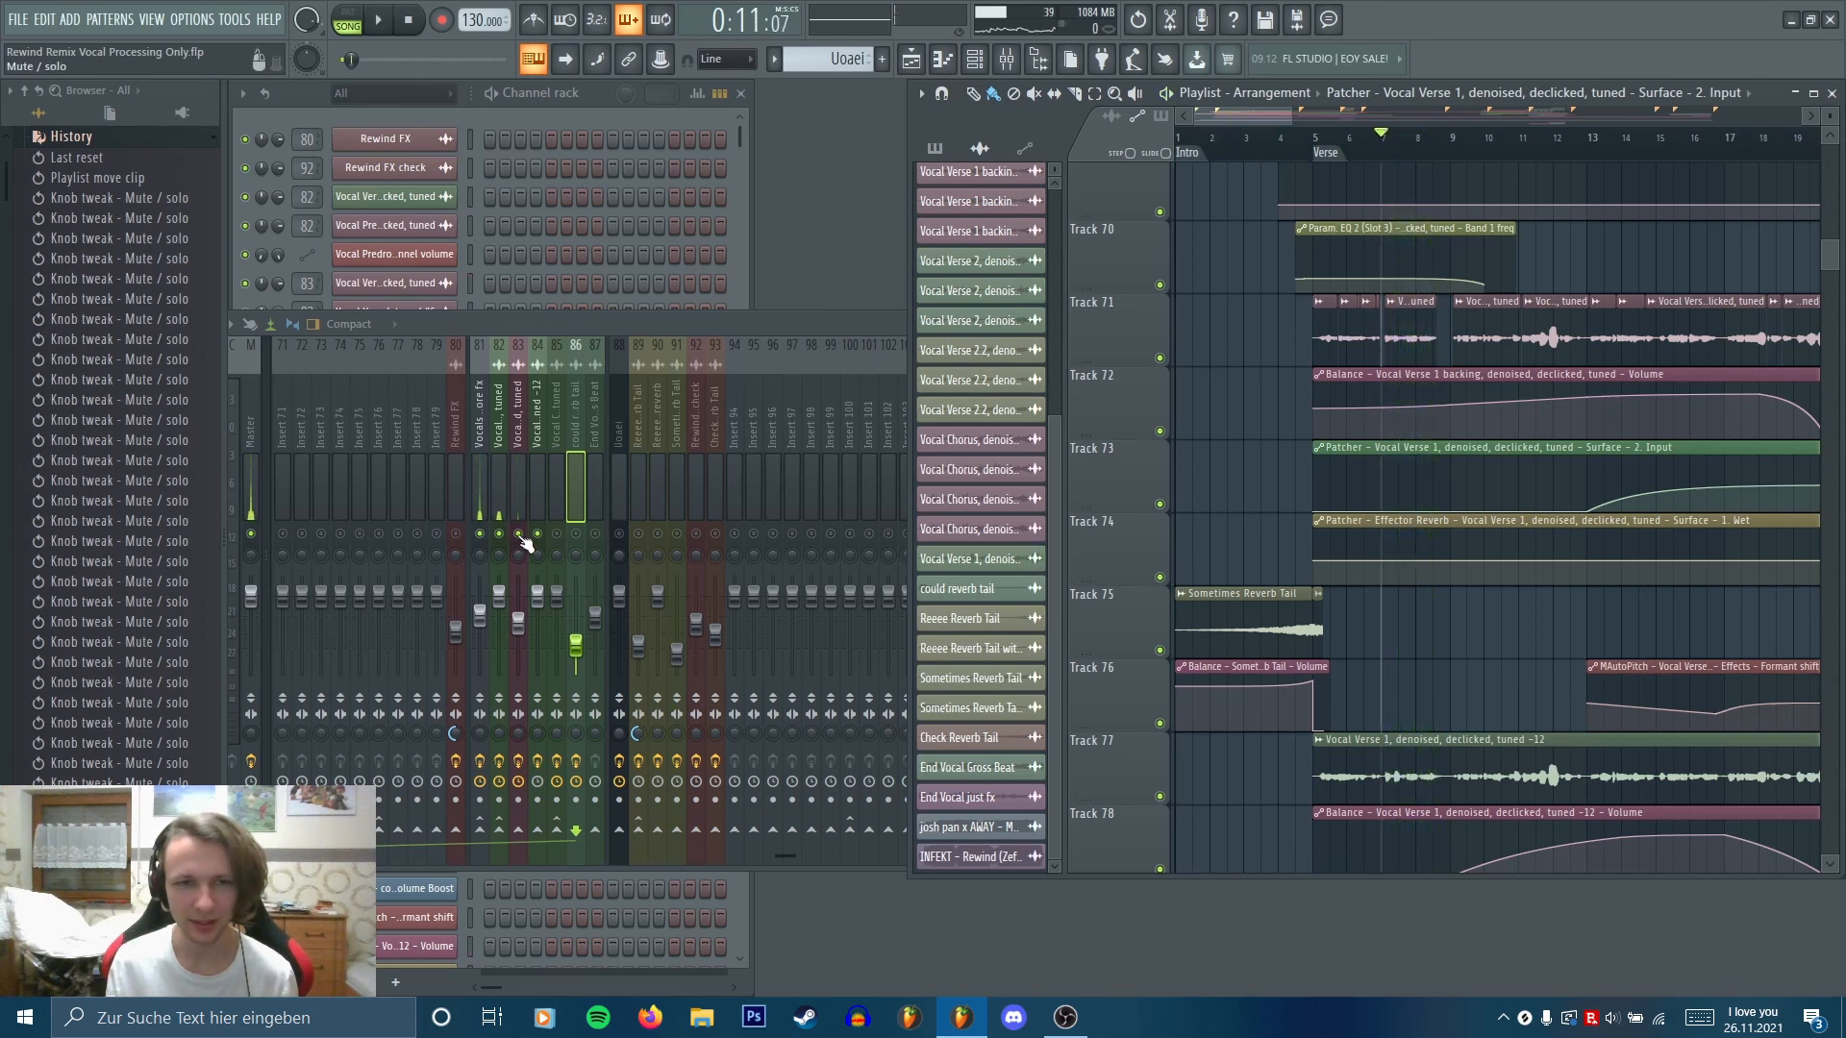
# Solo and select the Vocal Verse 1 backing mixer track and play it from bar 7
pyautogui.click(520, 537)
pyautogui.press('space')
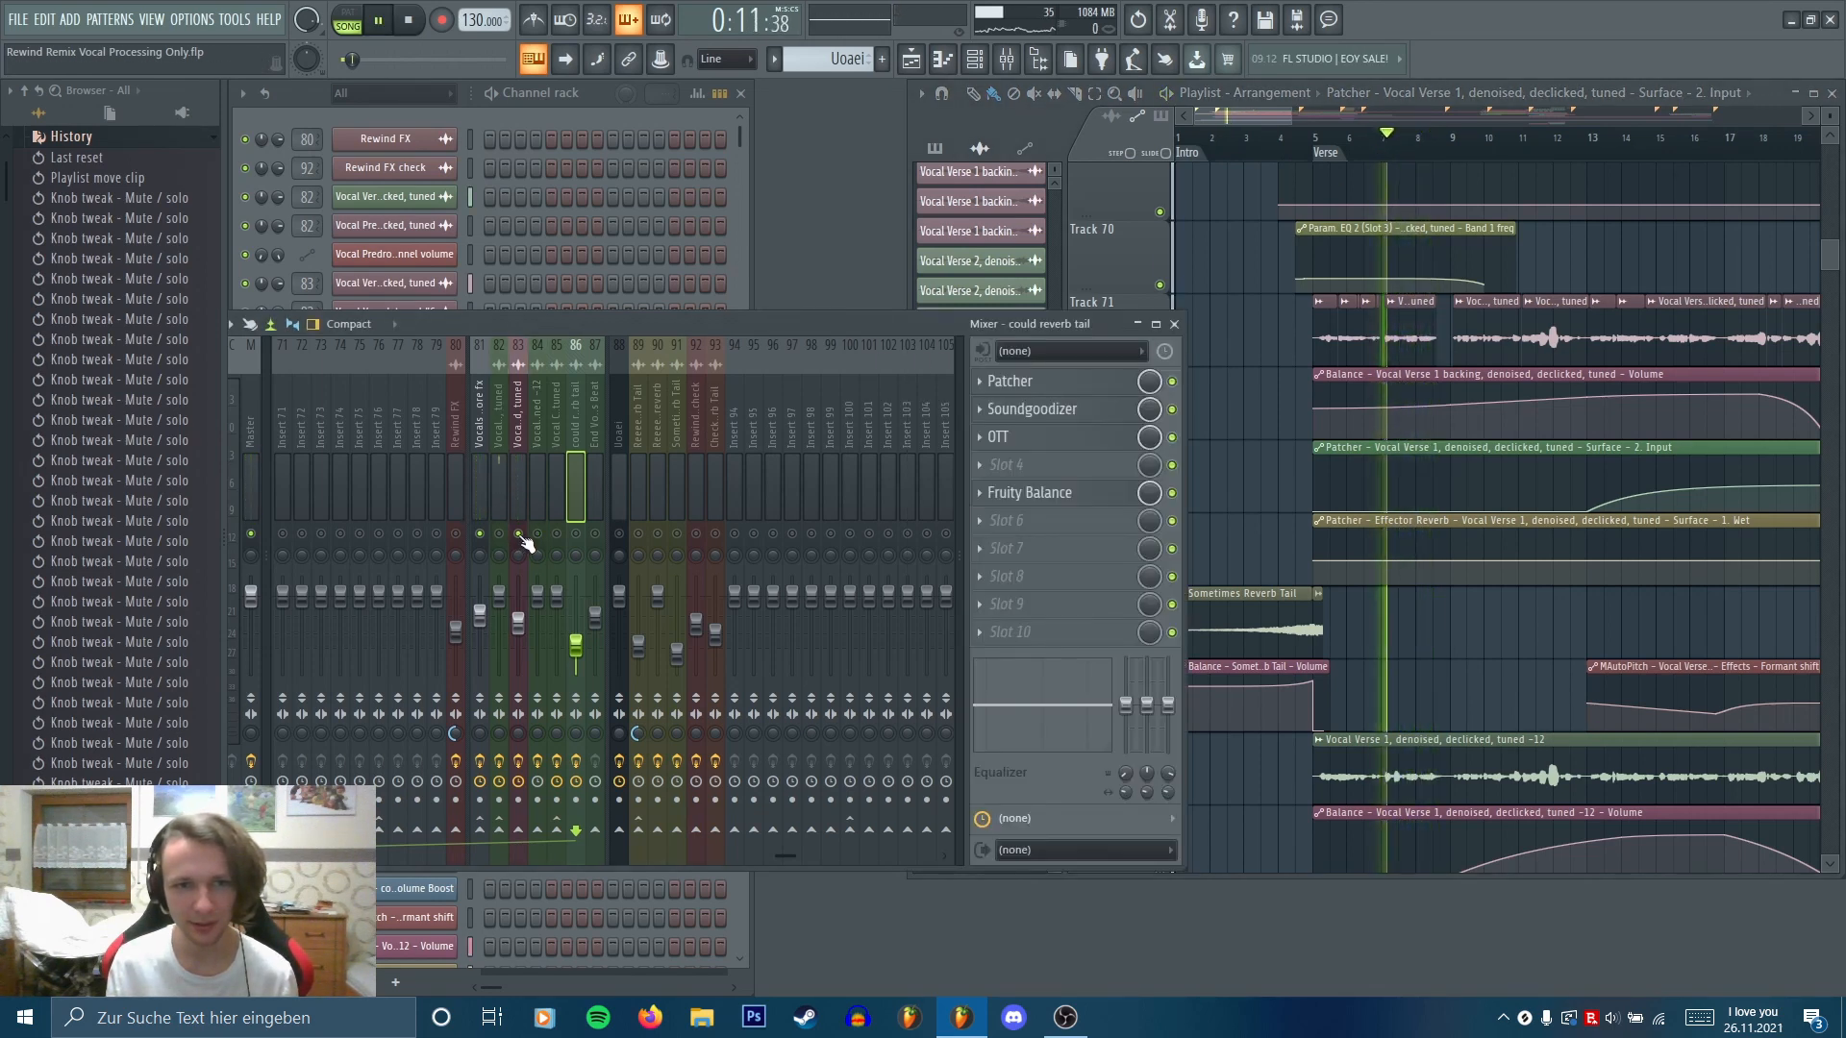
pyautogui.click(522, 539)
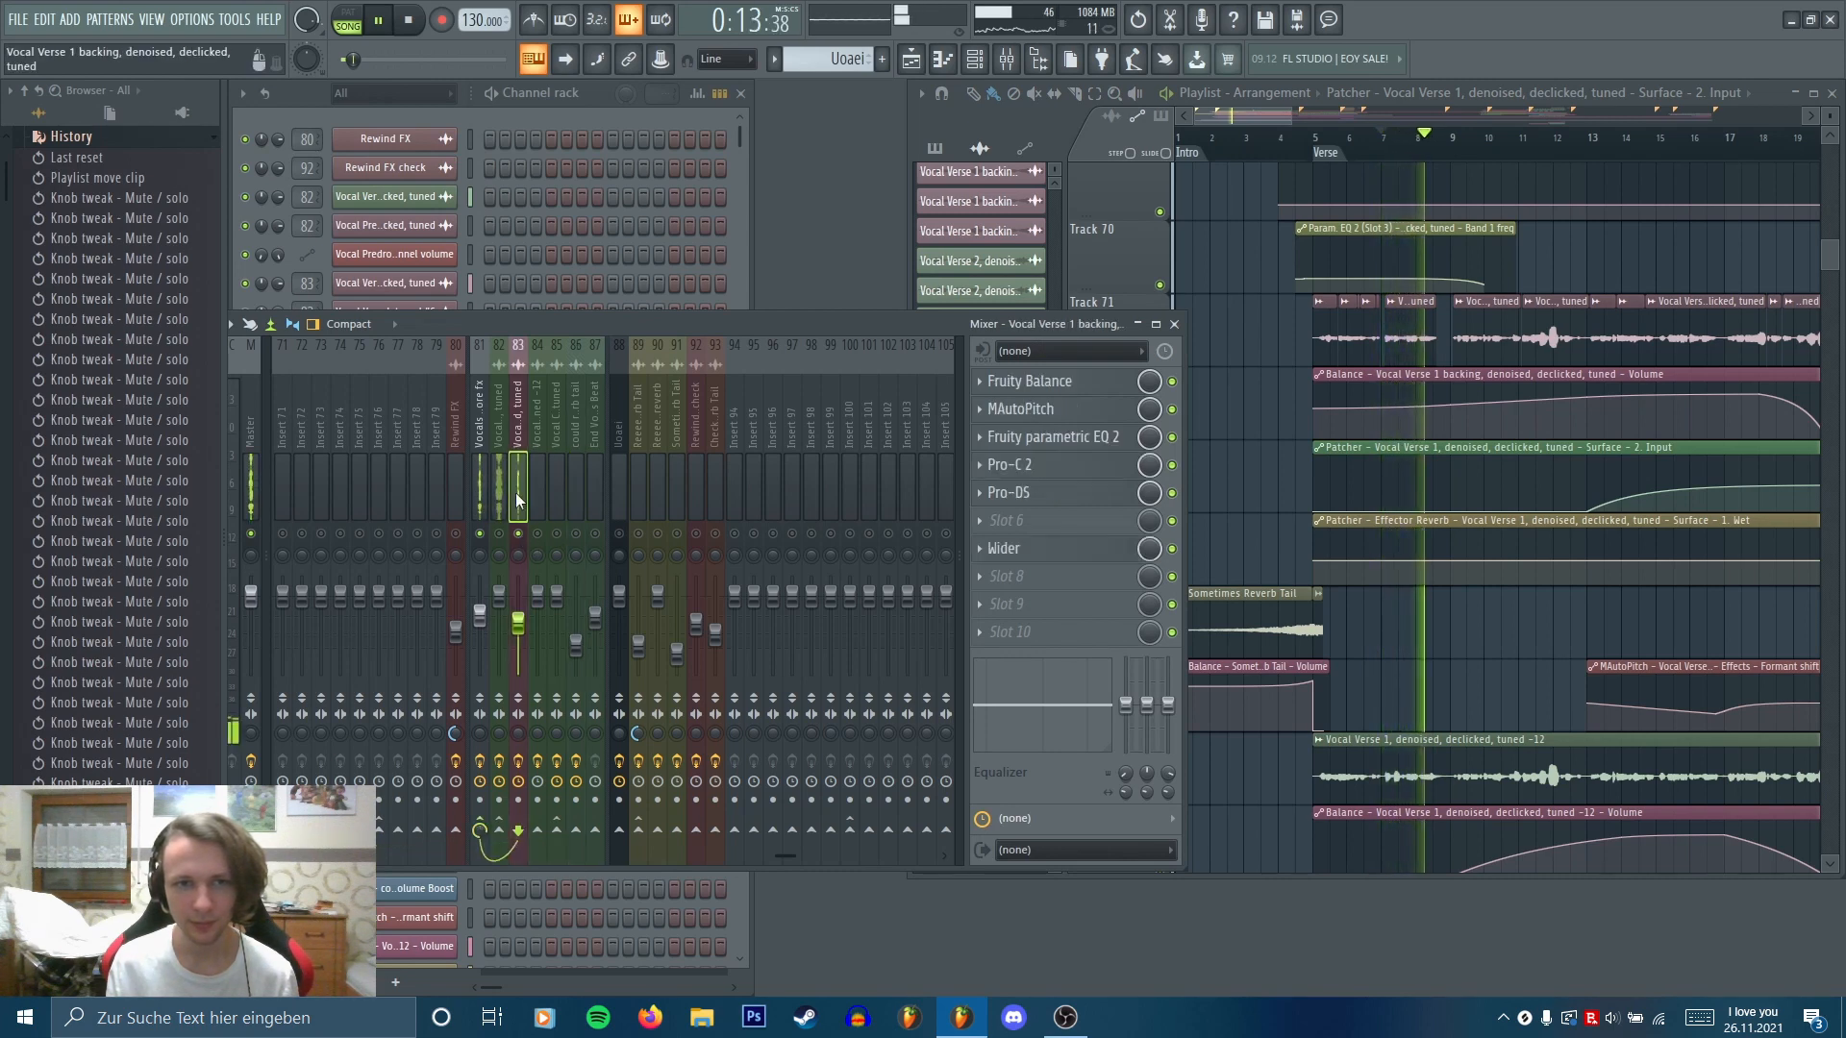
pyautogui.press('space')
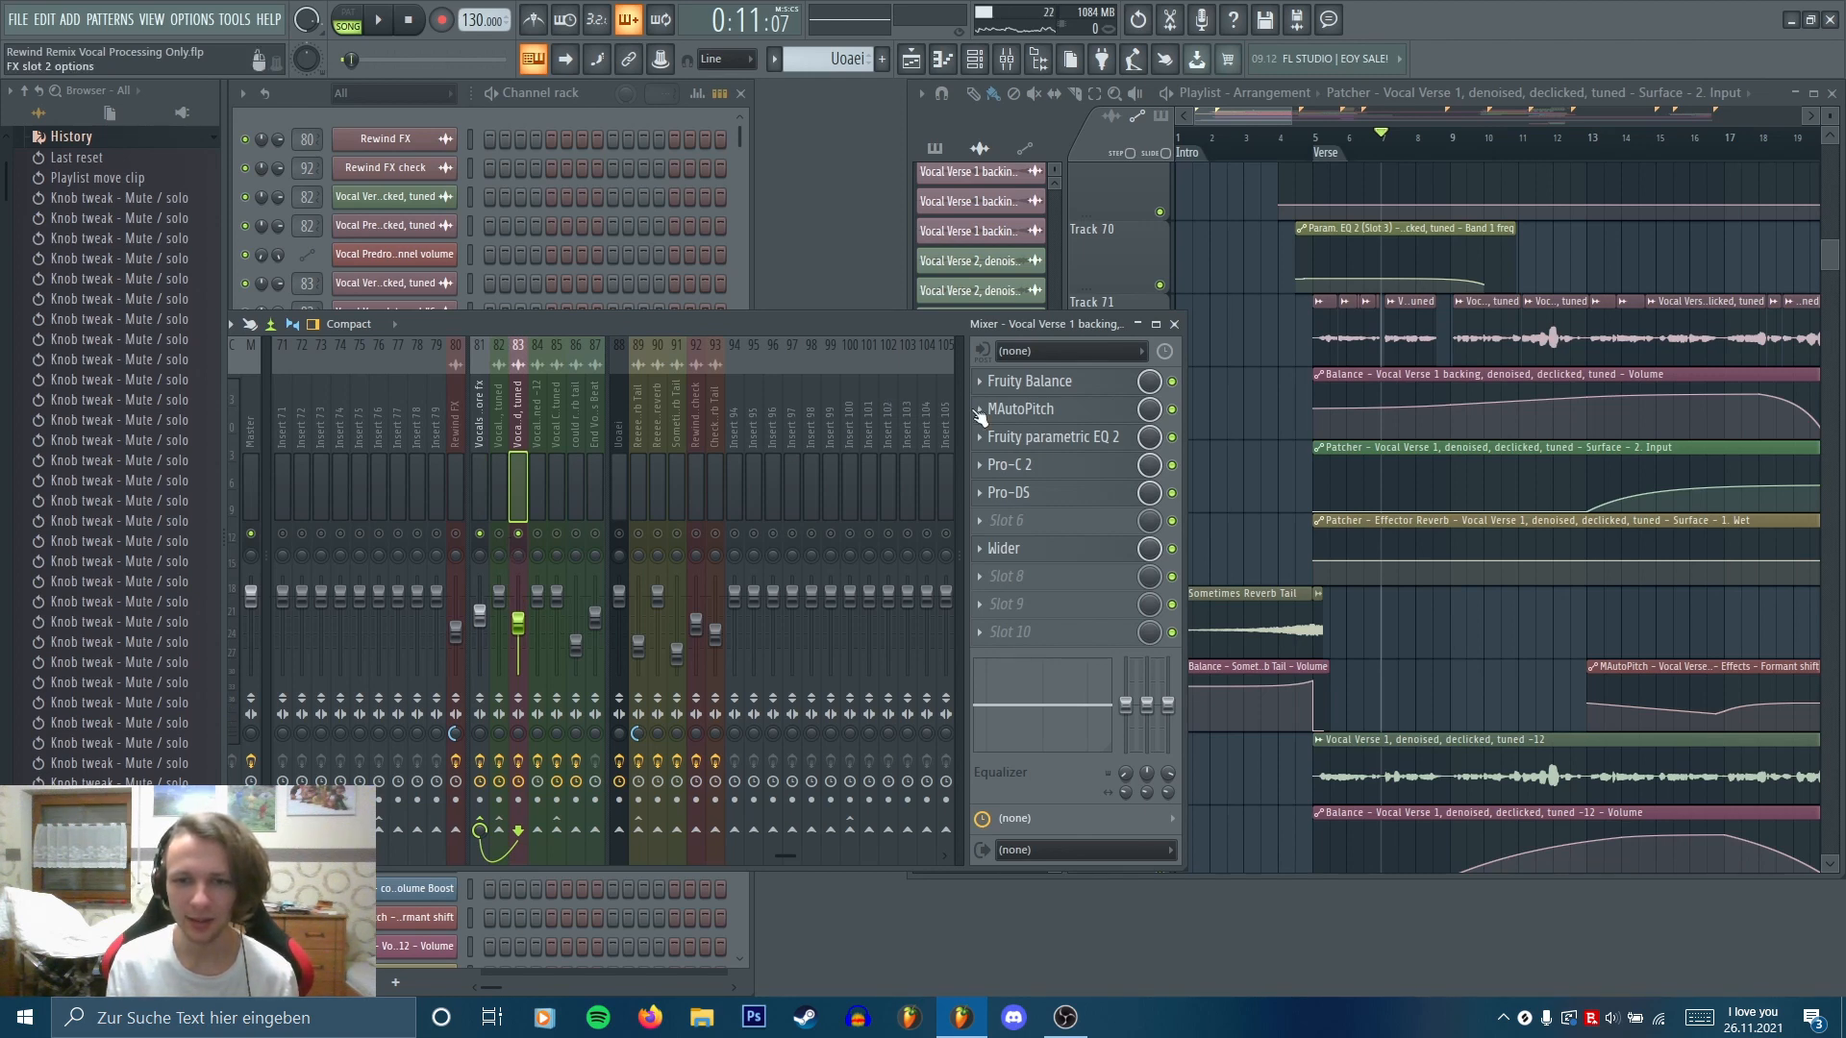
# Examine the MAutoPitch settings on the Vocal Verse 1 backing track and close the plugin
pyautogui.click(1053, 411)
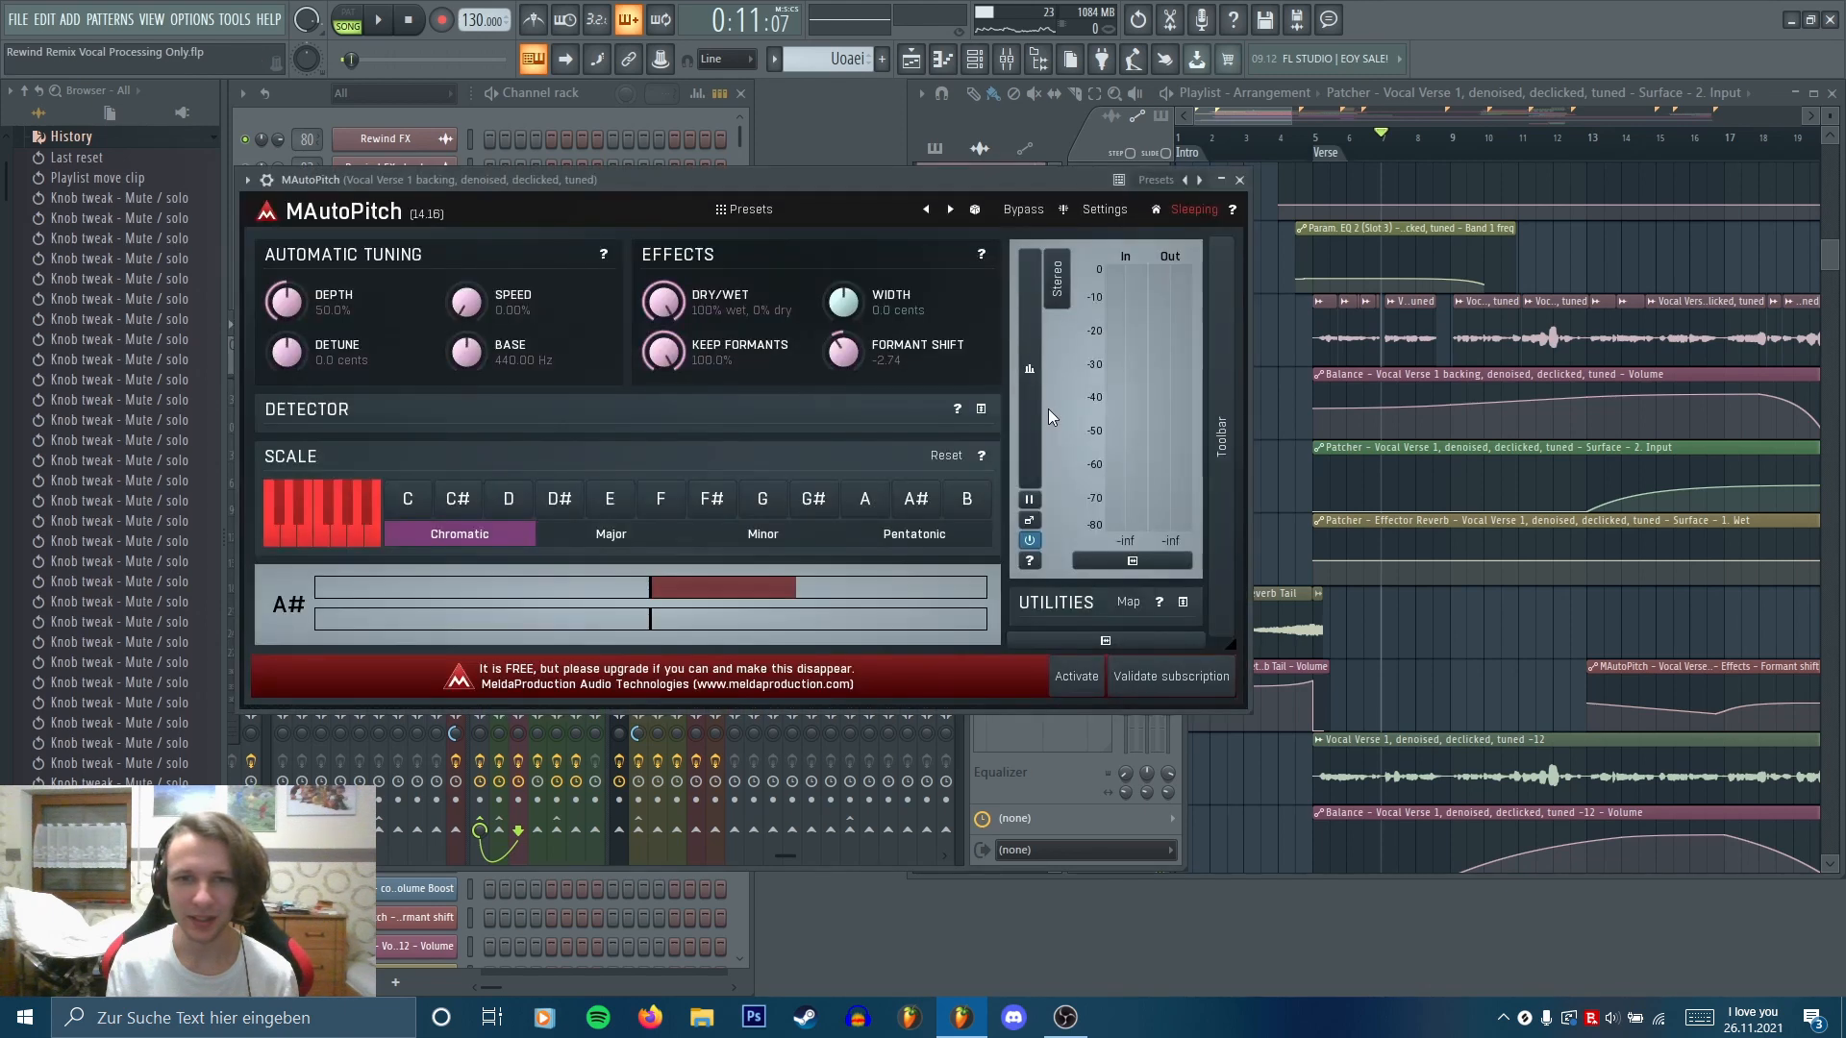
pyautogui.click(1239, 180)
pyautogui.click(1291, 484)
# Examine how the backing clips on Track 71 line up with the main vocal on Track 67 from bar 5
pyautogui.scroll(3, 1359, 375)
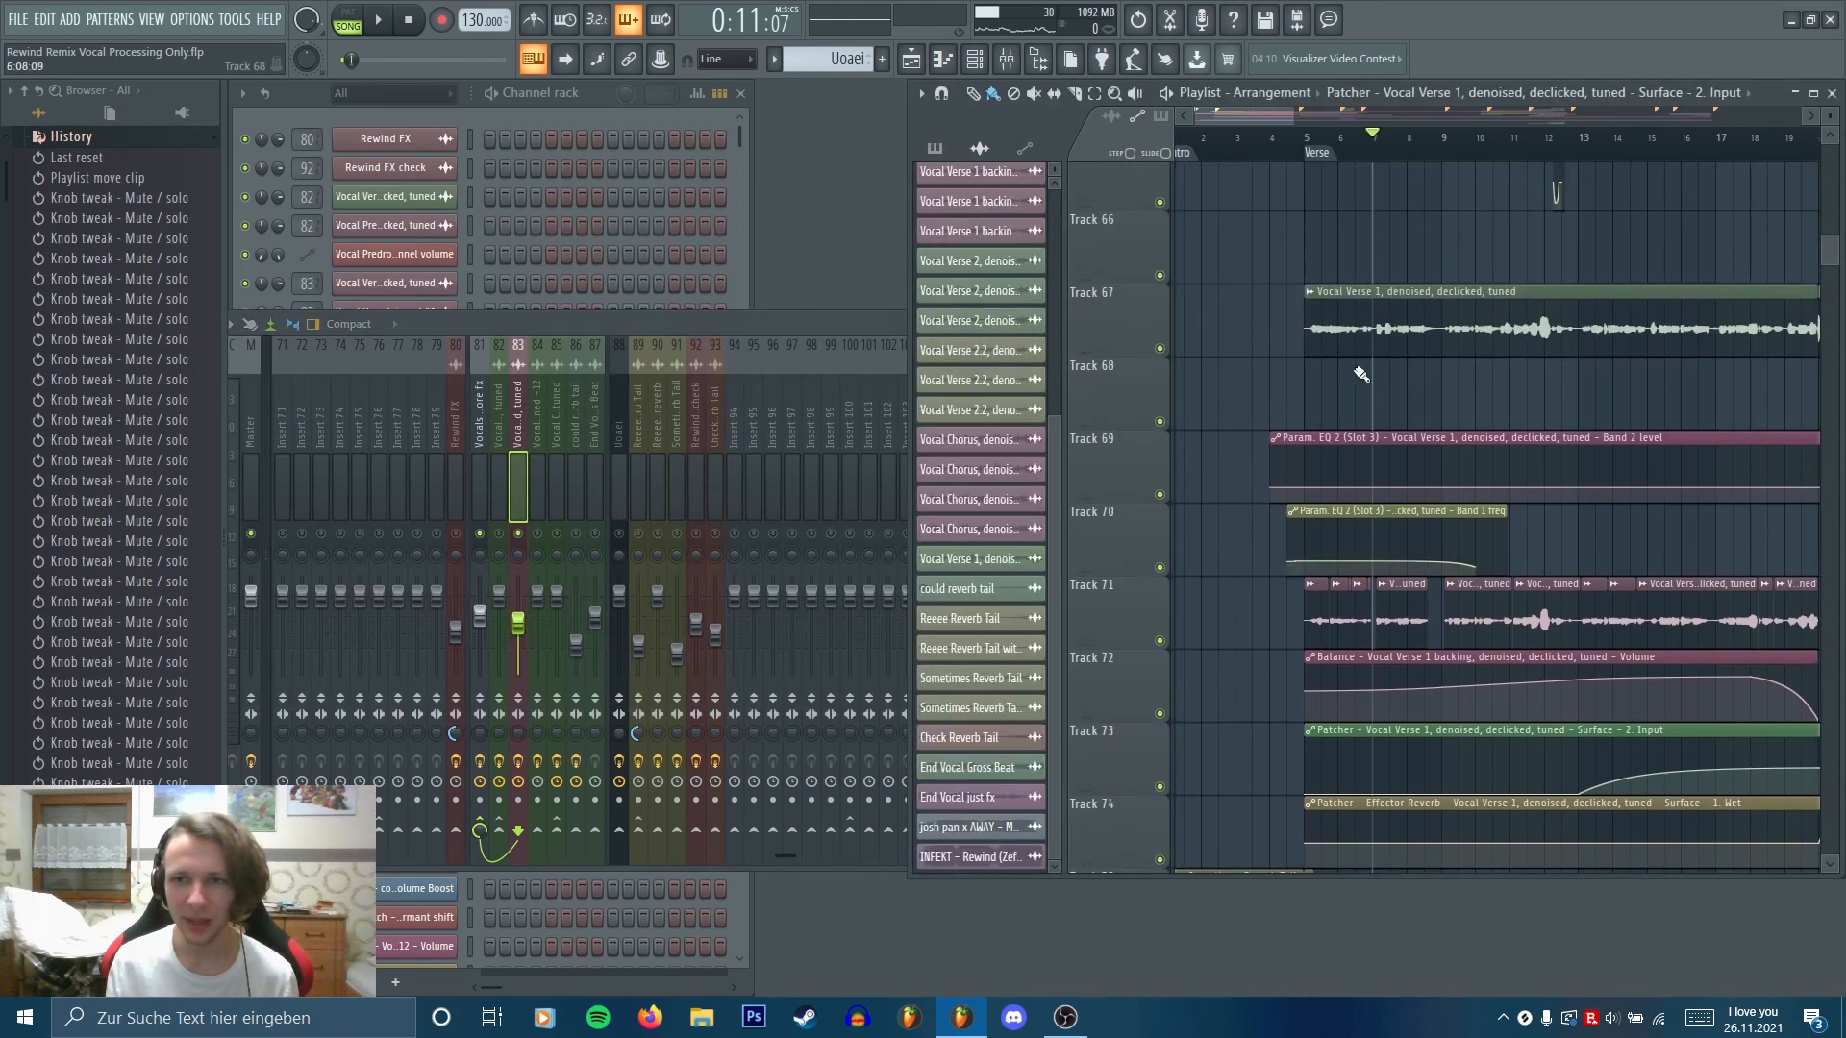
pyautogui.scroll(2, 1393, 660)
pyautogui.scroll(3, 1331, 154)
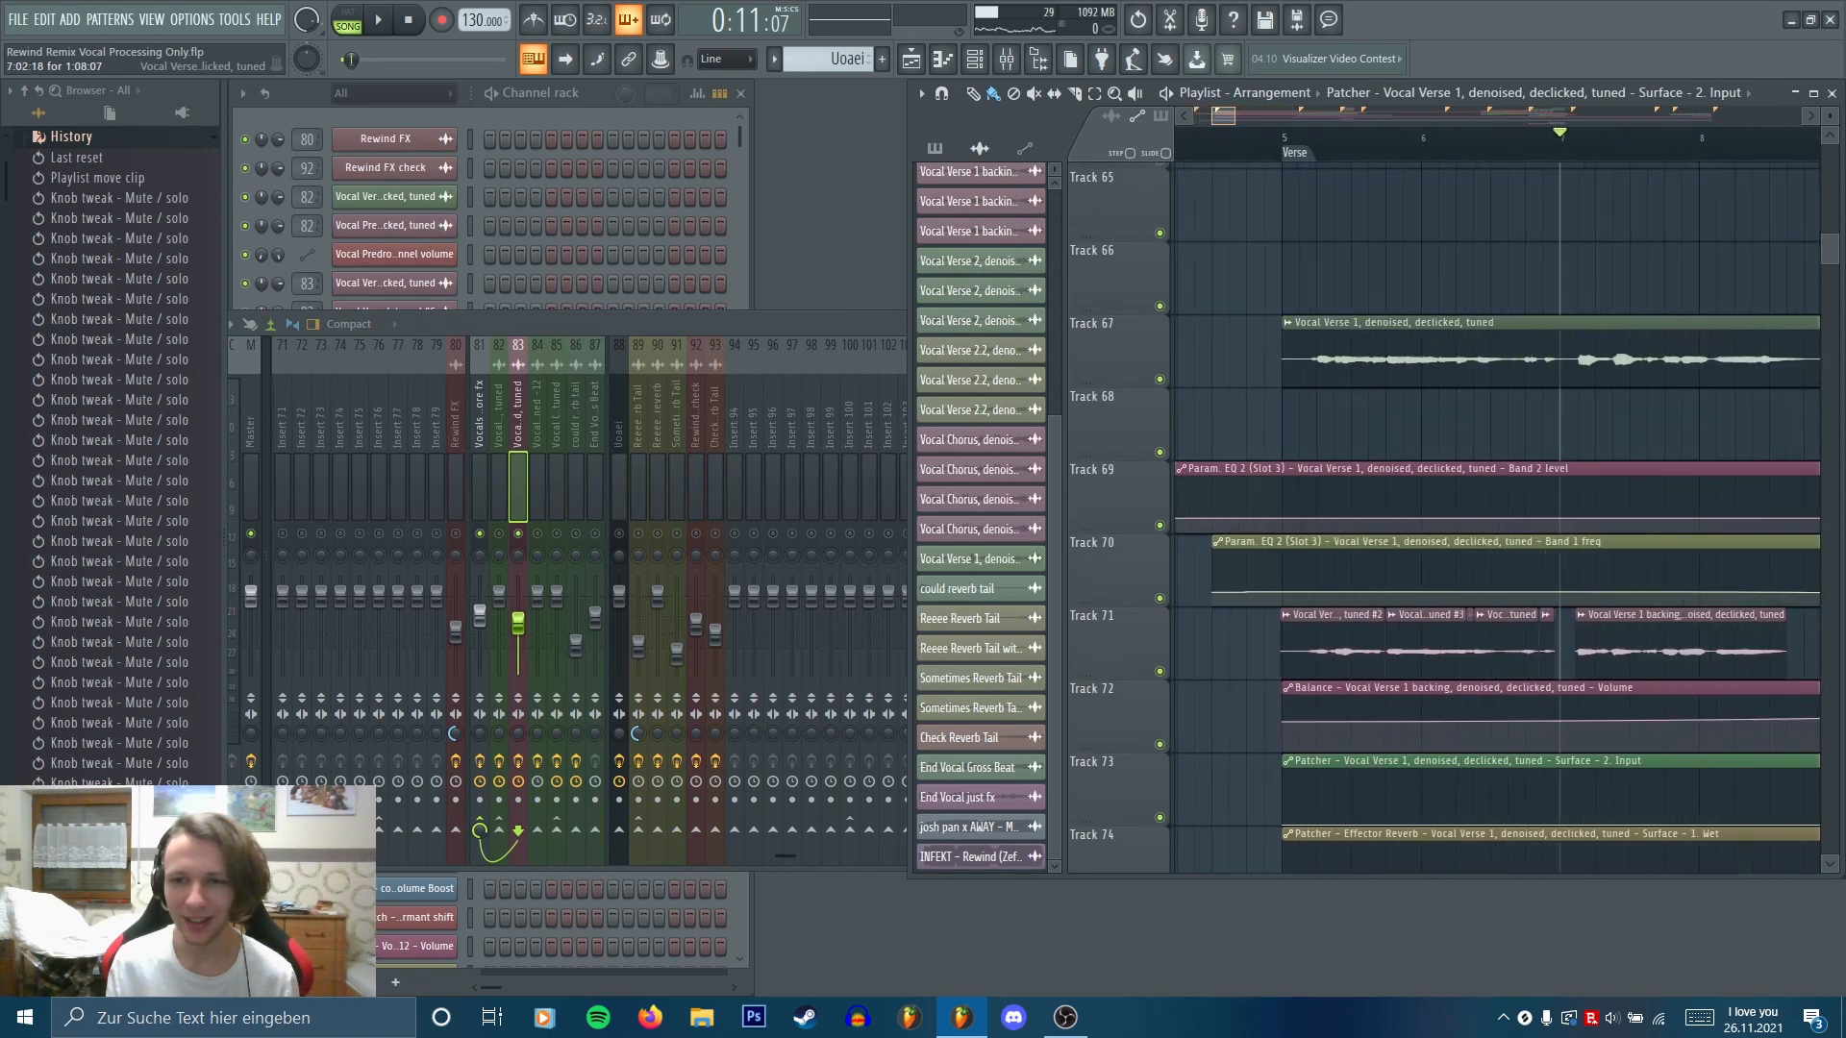
pyautogui.click(1294, 134)
pyautogui.scroll(2, 1302, 659)
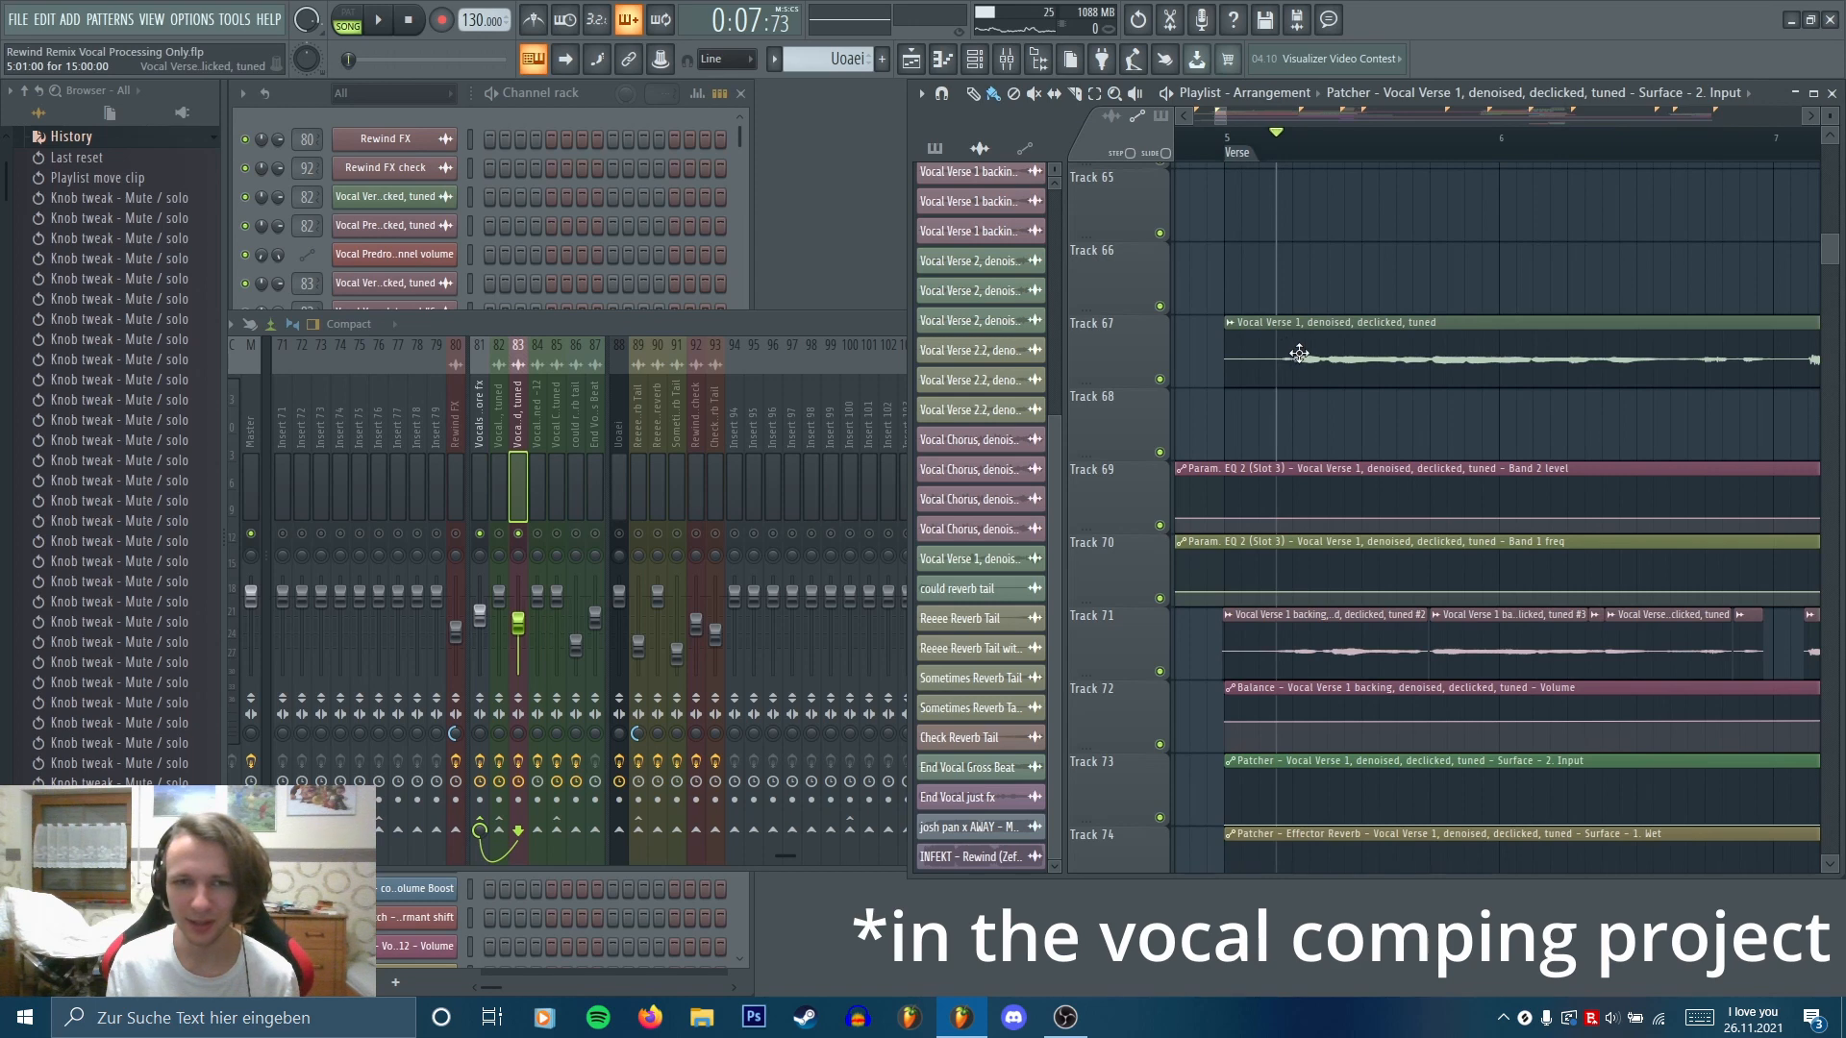
pyautogui.scroll(2, 1347, 659)
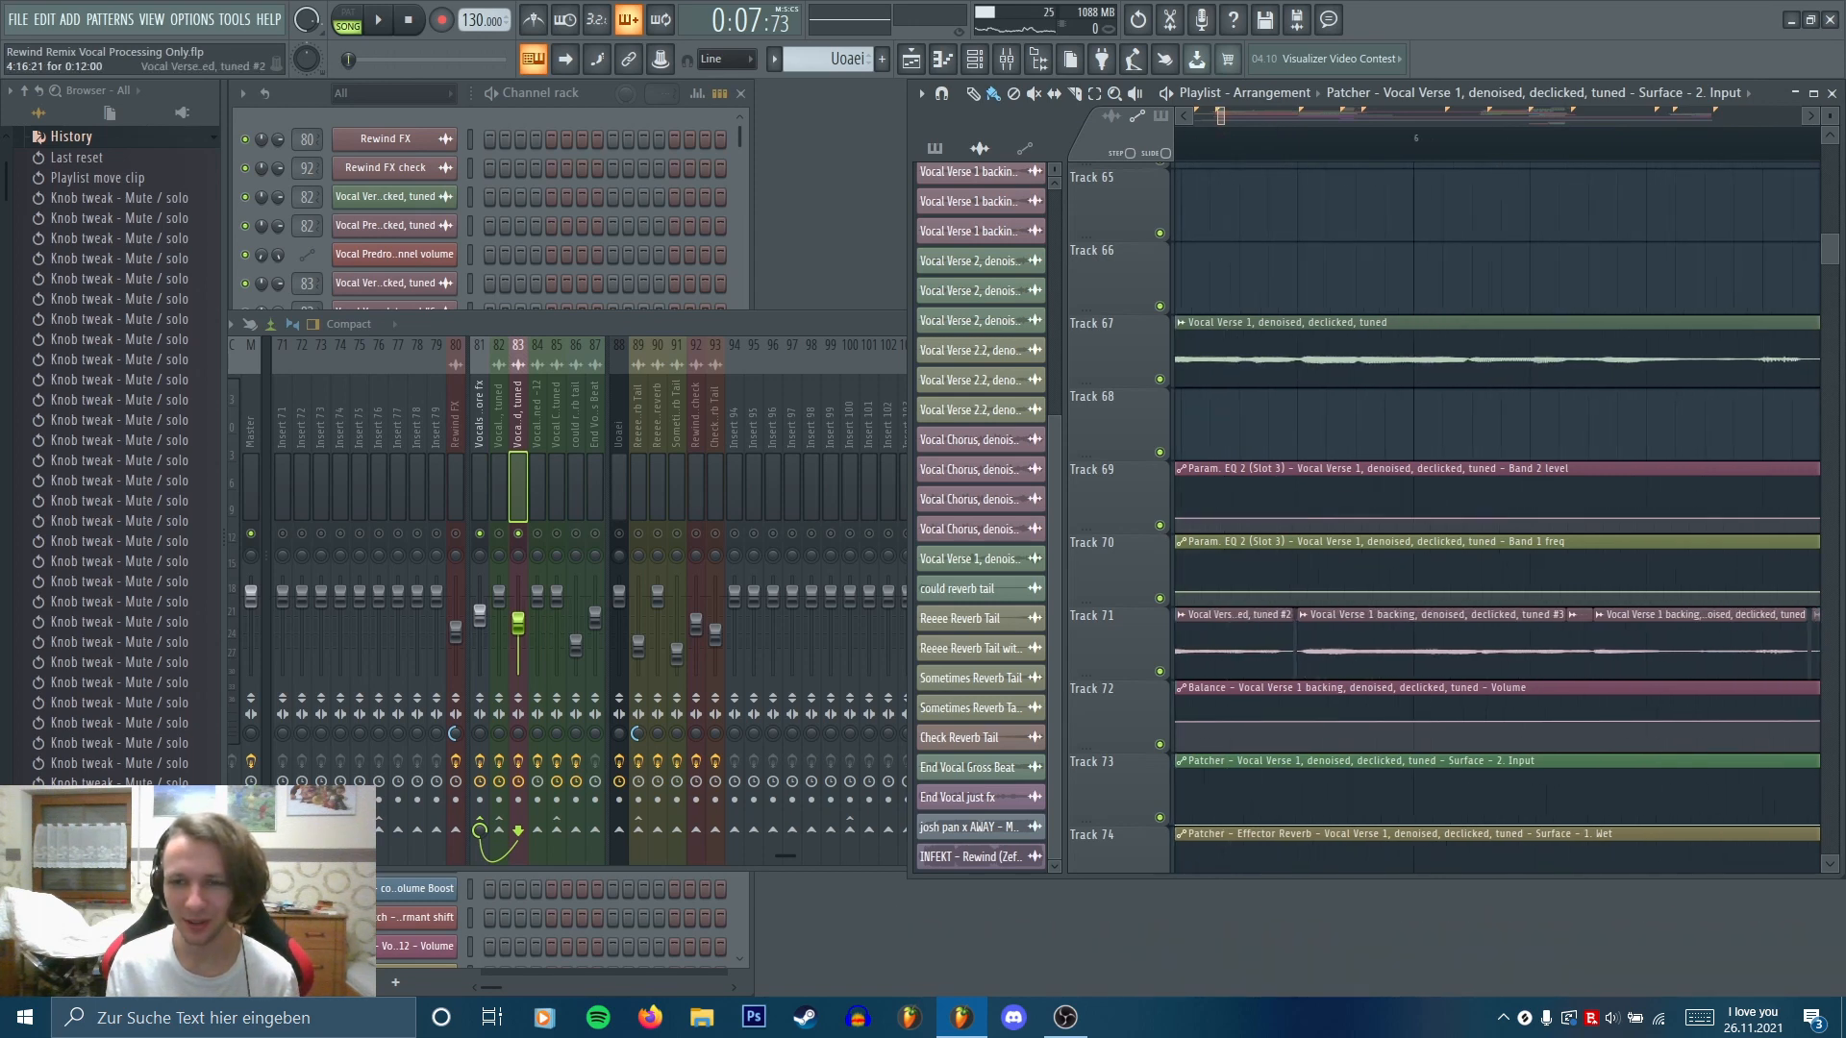
pyautogui.scroll(-3, 1290, 660)
# Examine the numbered backing vocal channels and place the playhead at the start of backing clip #3 in bar 5
pyautogui.moveTo(633, 264); pyautogui.dragTo(636, 222)
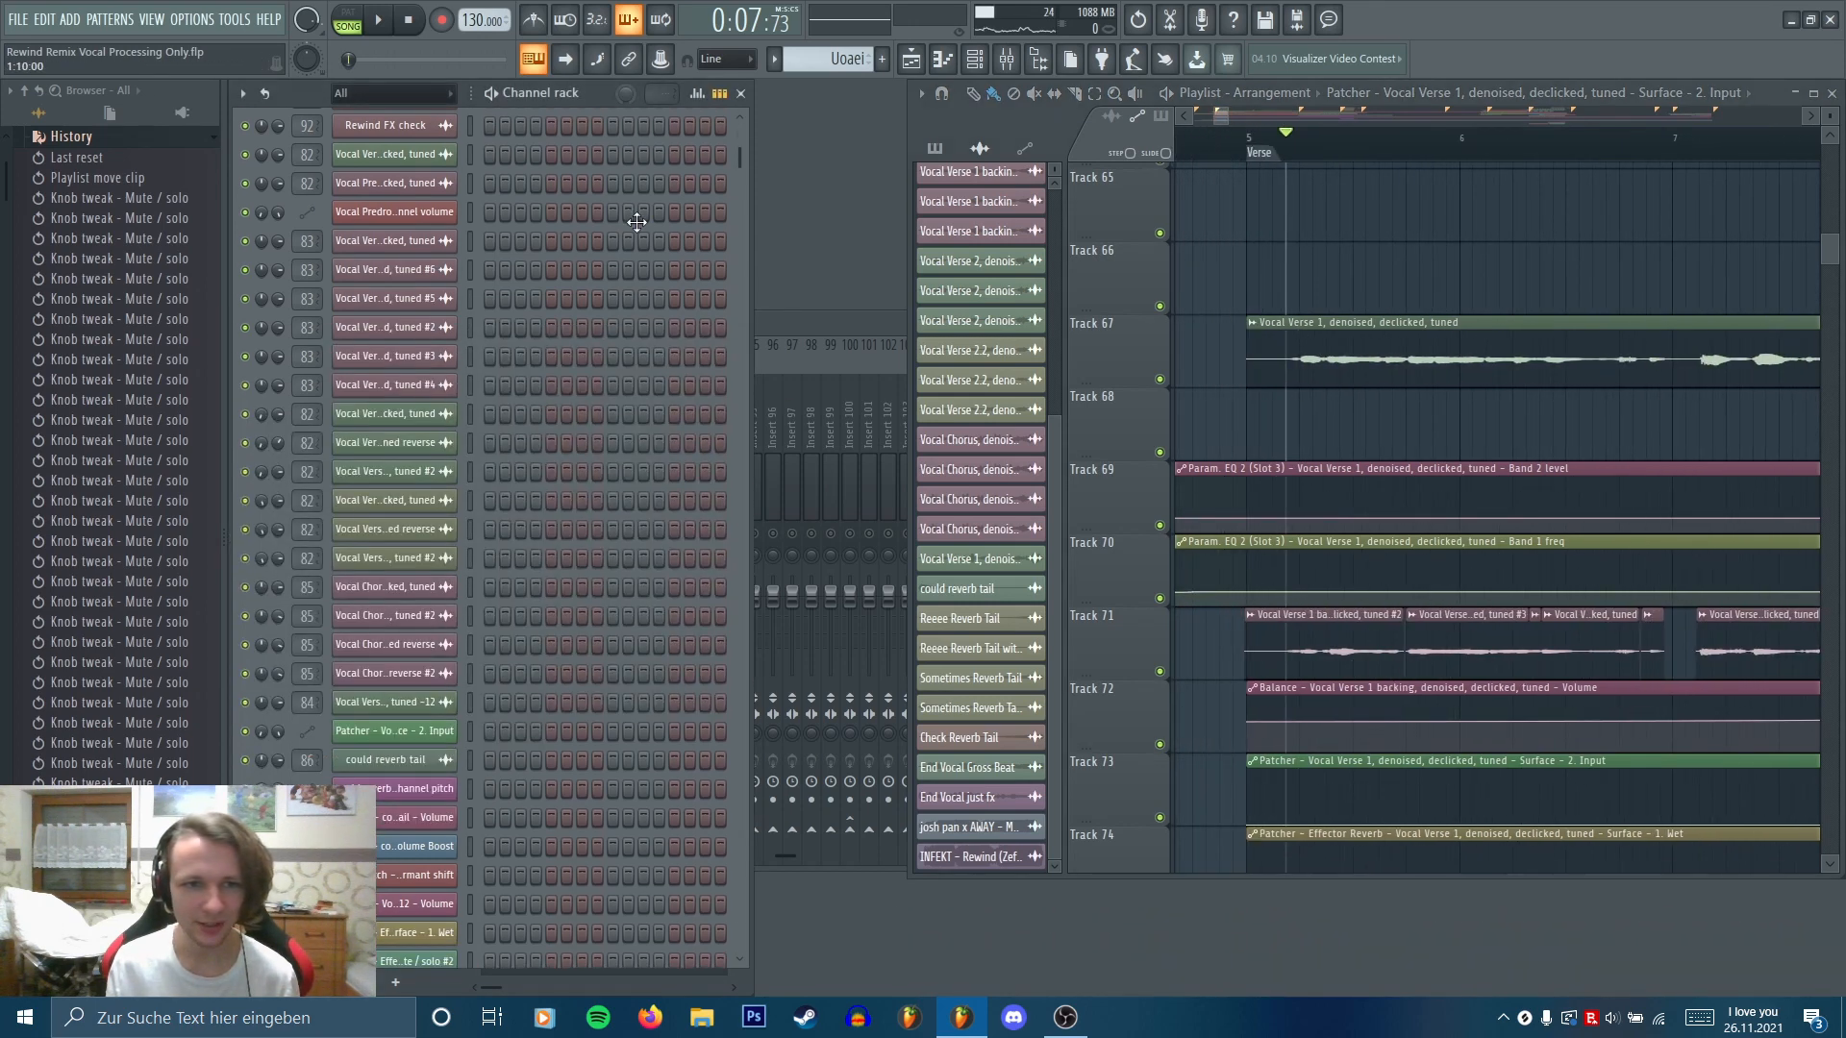
pyautogui.scroll(1, 637, 222)
pyautogui.scroll(2, 1453, 663)
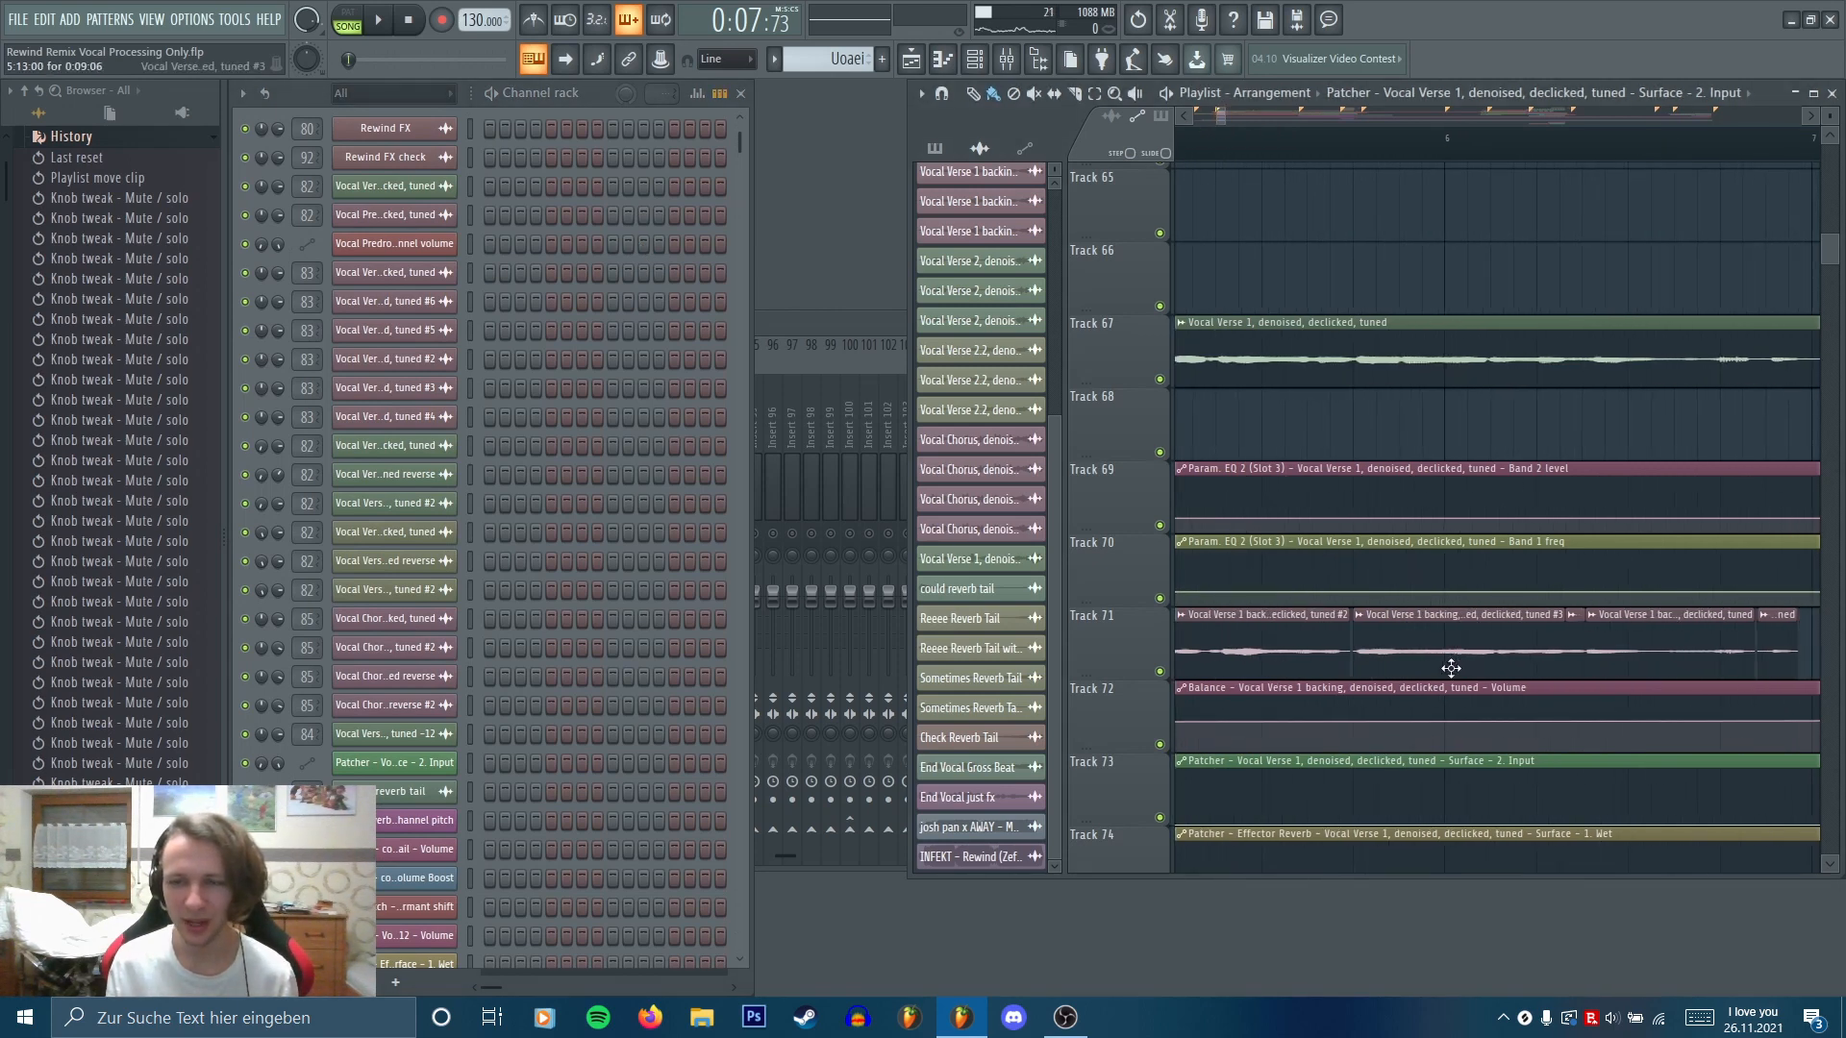
pyautogui.scroll(2, 1448, 671)
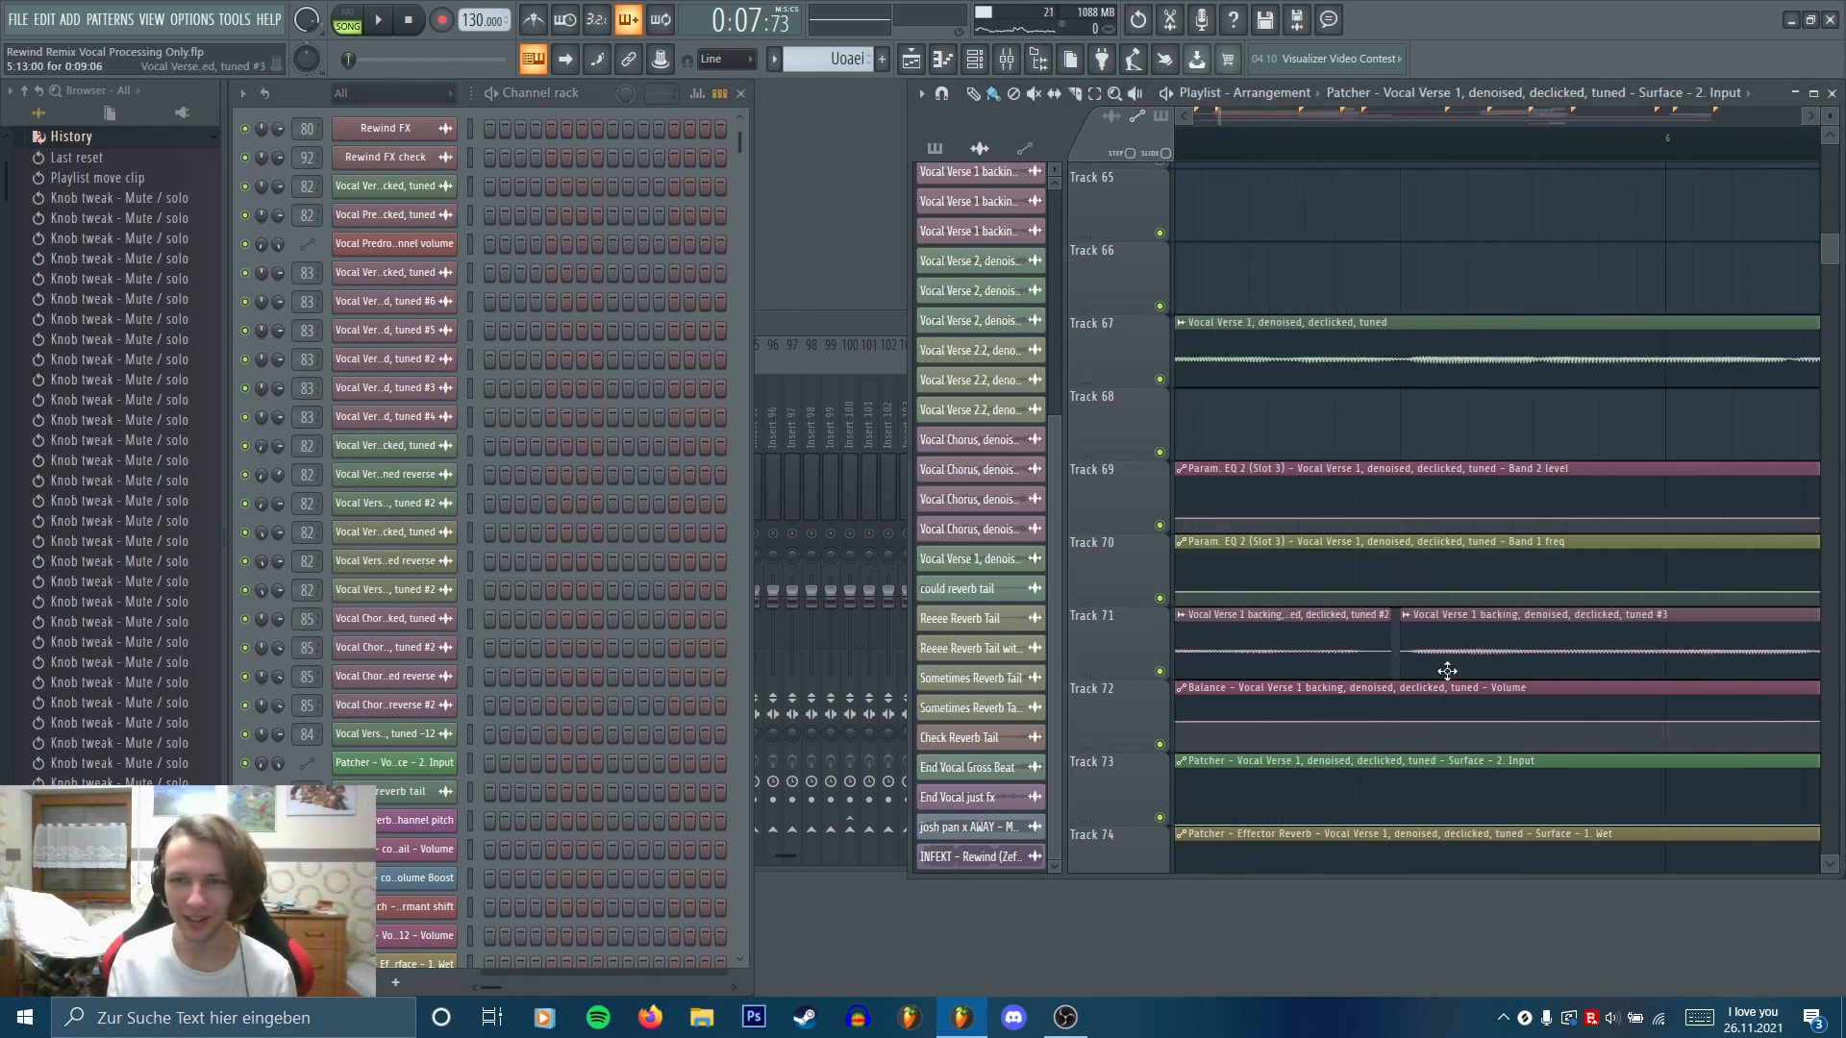
pyautogui.click(1408, 137)
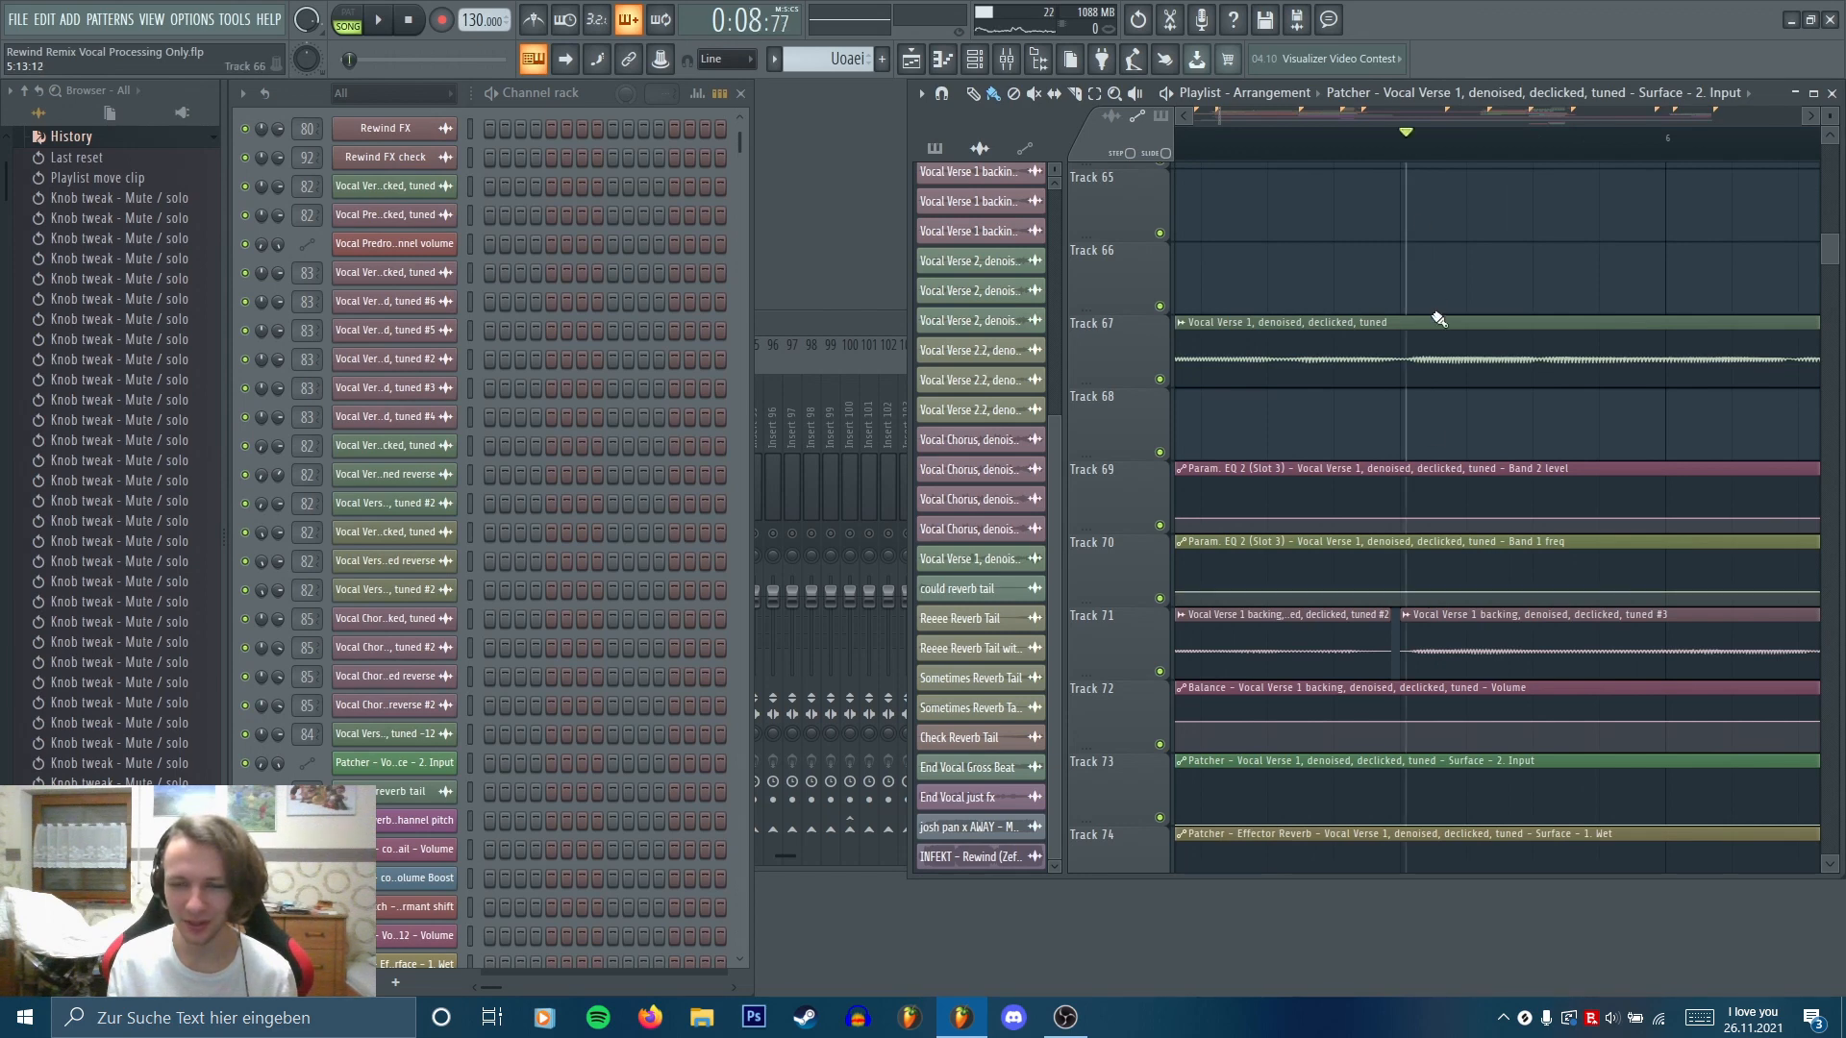
pyautogui.scroll(-3, 1442, 371)
pyautogui.scroll(-2, 1371, 629)
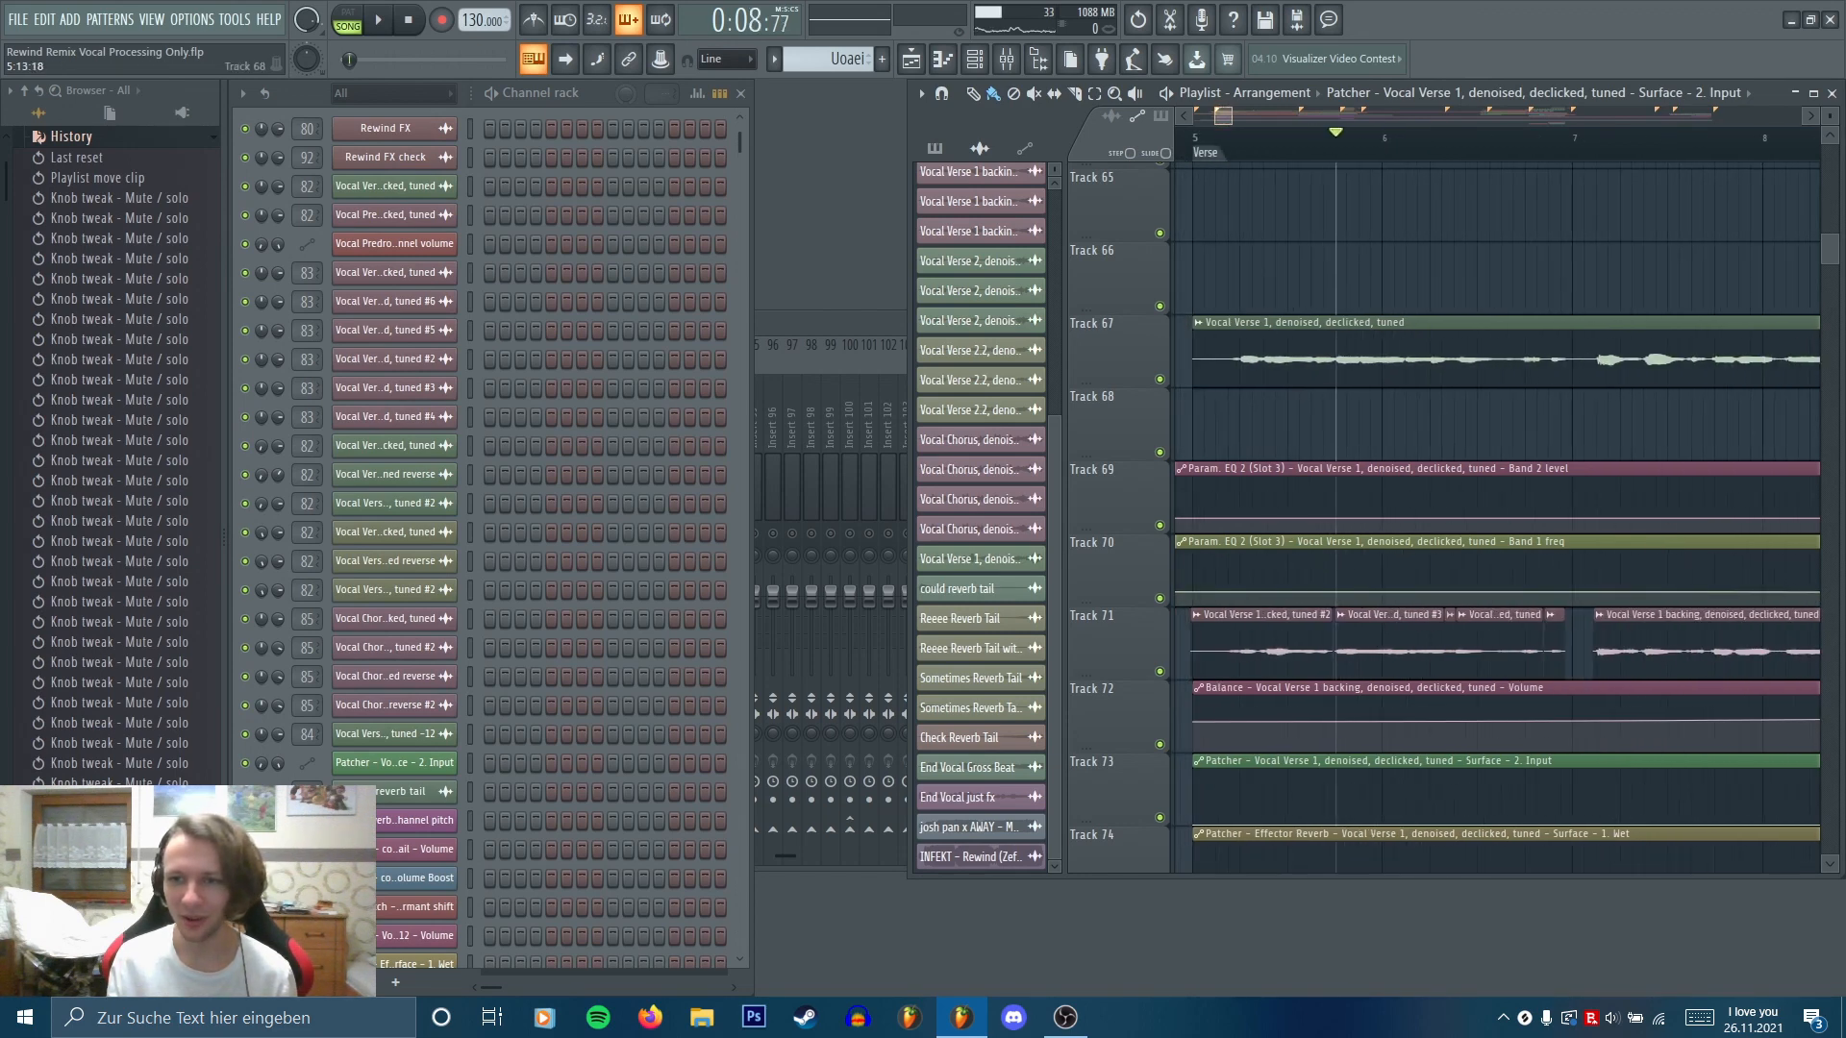
# Examine the time stretching mode of backing clip #3 on Track 71 and close its channel settings
pyautogui.doubleClick(1371, 629)
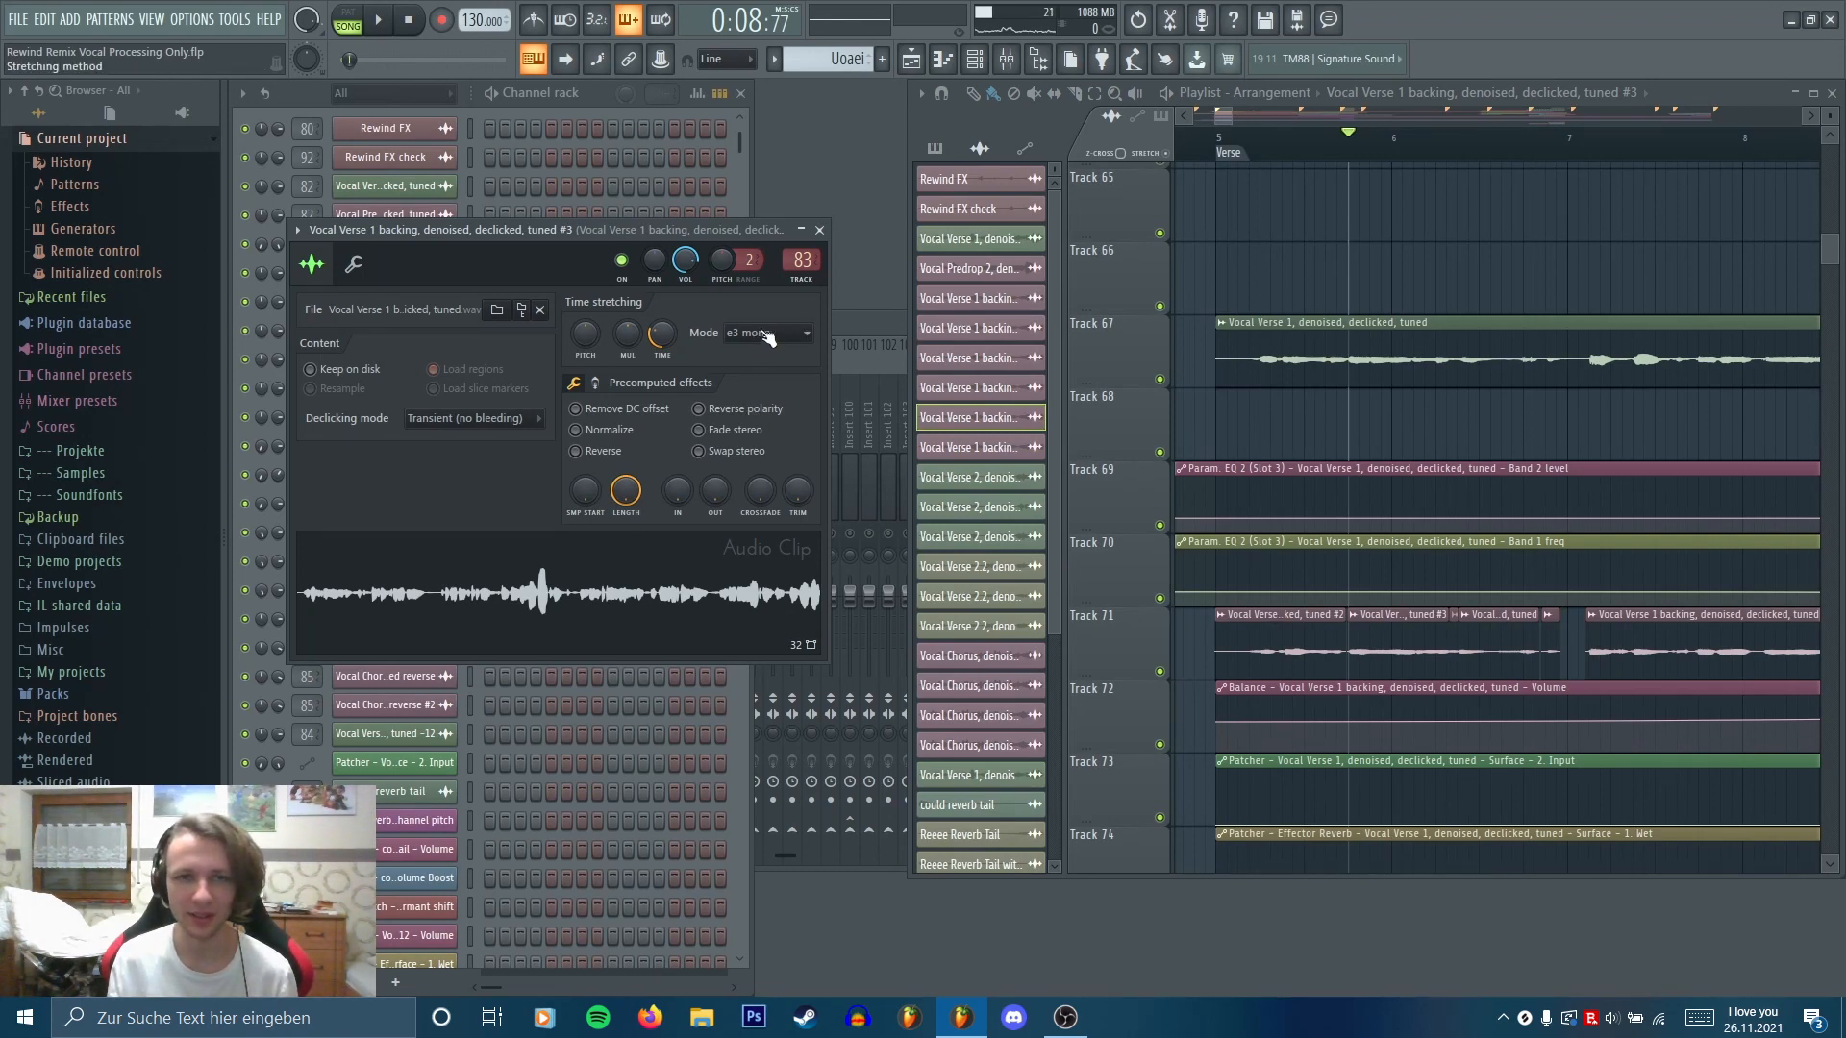
pyautogui.click(819, 230)
pyautogui.scroll(-2, 1535, 541)
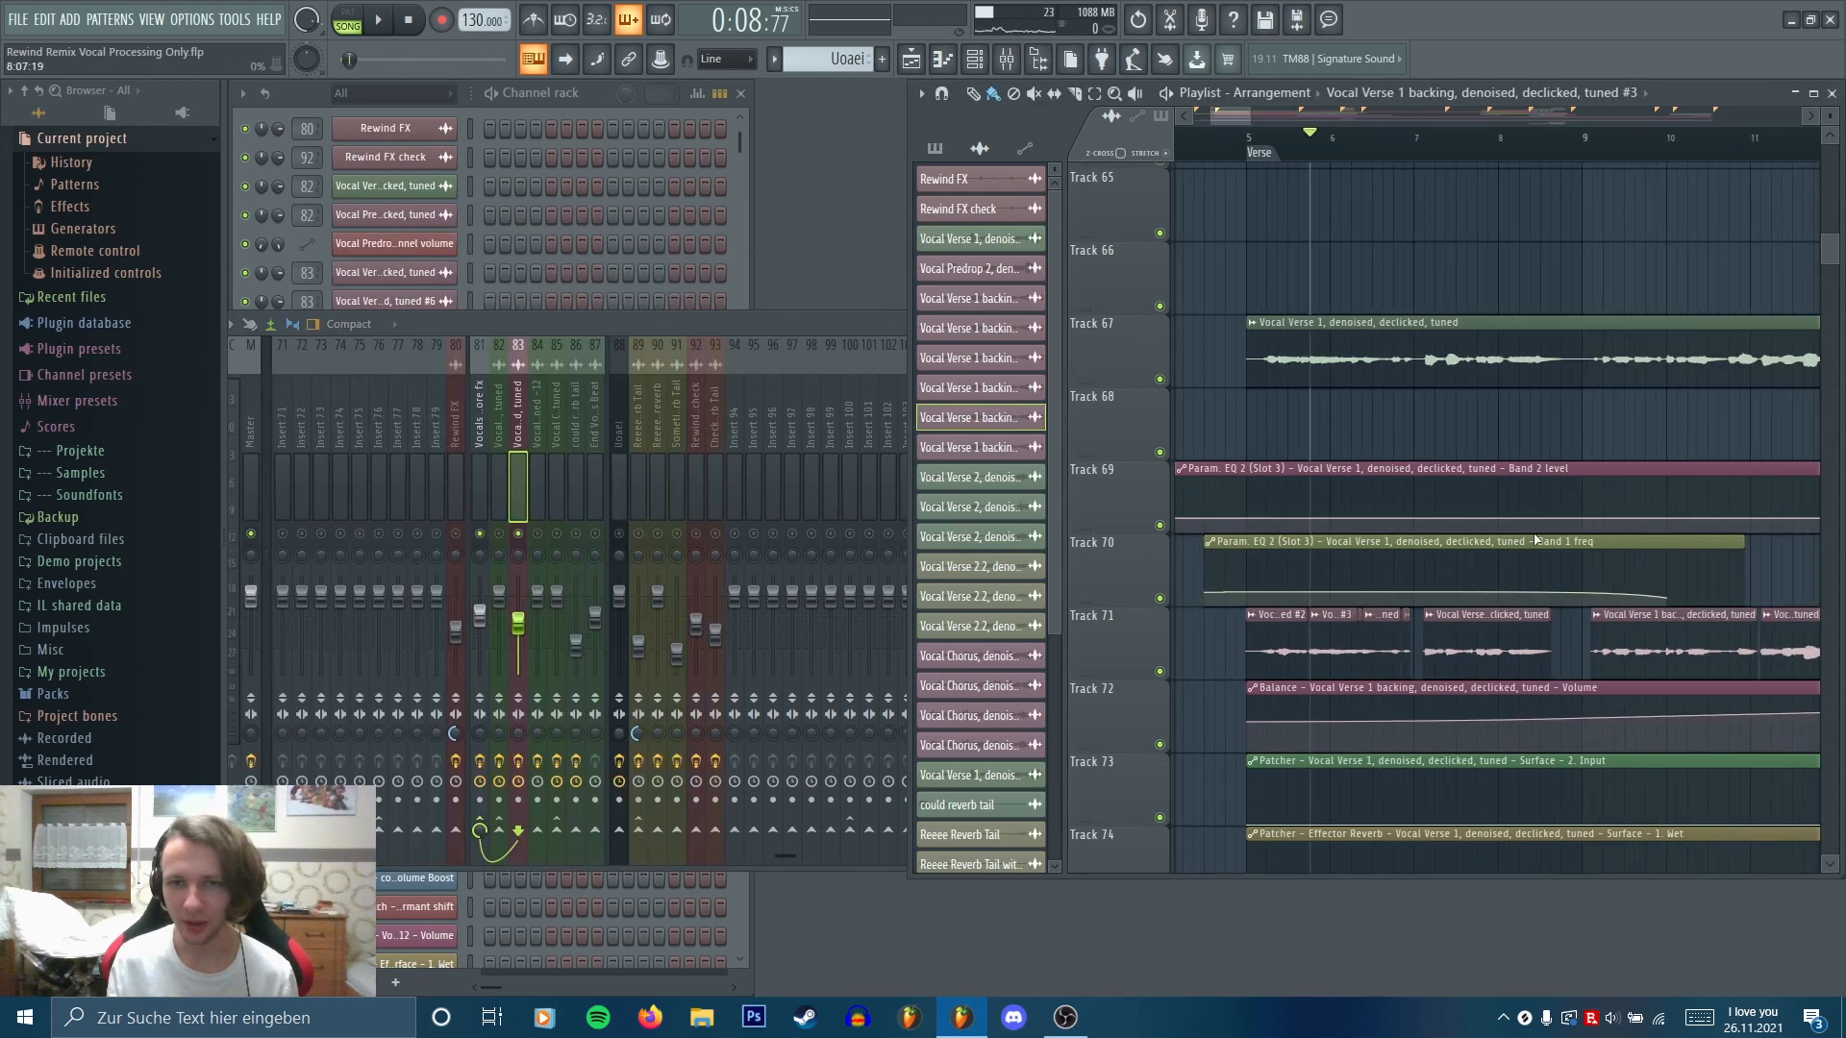
# Compare the soloed backing vocals from within bar 5 with Wider enabled, bypassed, and enabled again
pyautogui.press('space')
pyautogui.click(696, 313)
pyautogui.press('space')
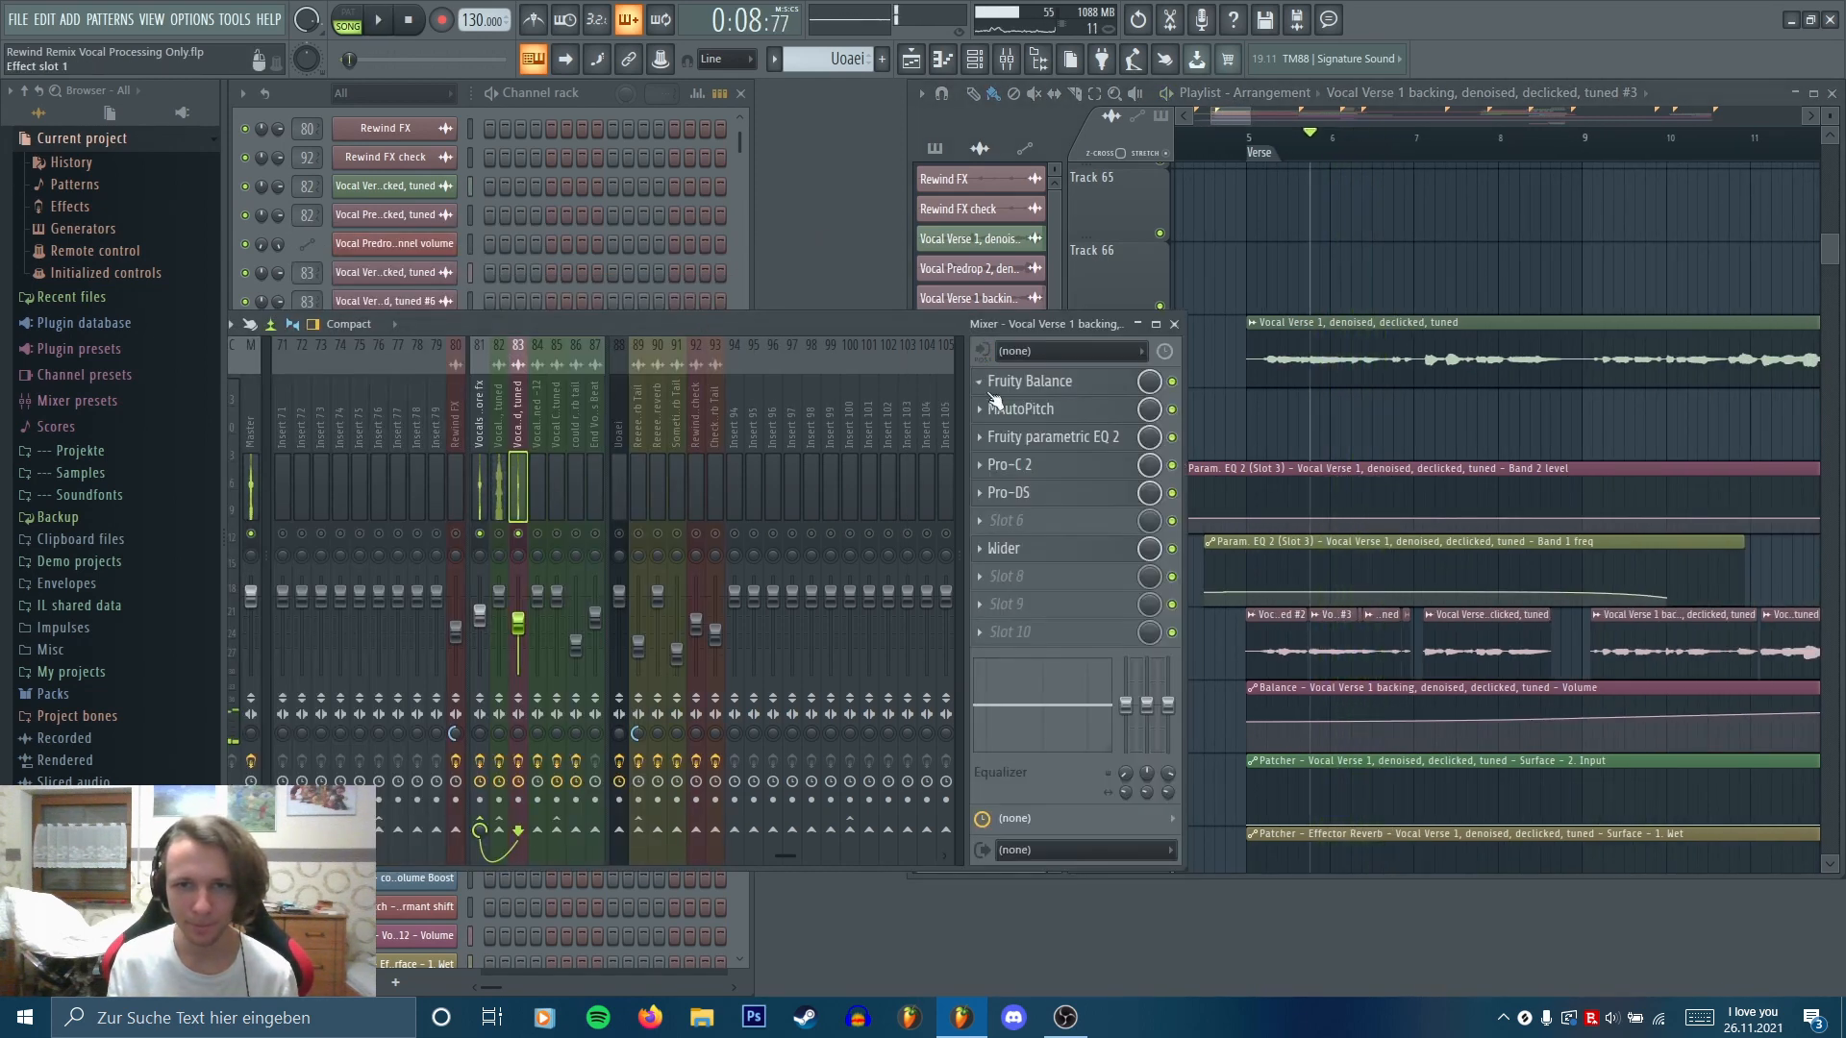
pyautogui.click(1054, 556)
pyautogui.click(1172, 549)
pyautogui.press('space')
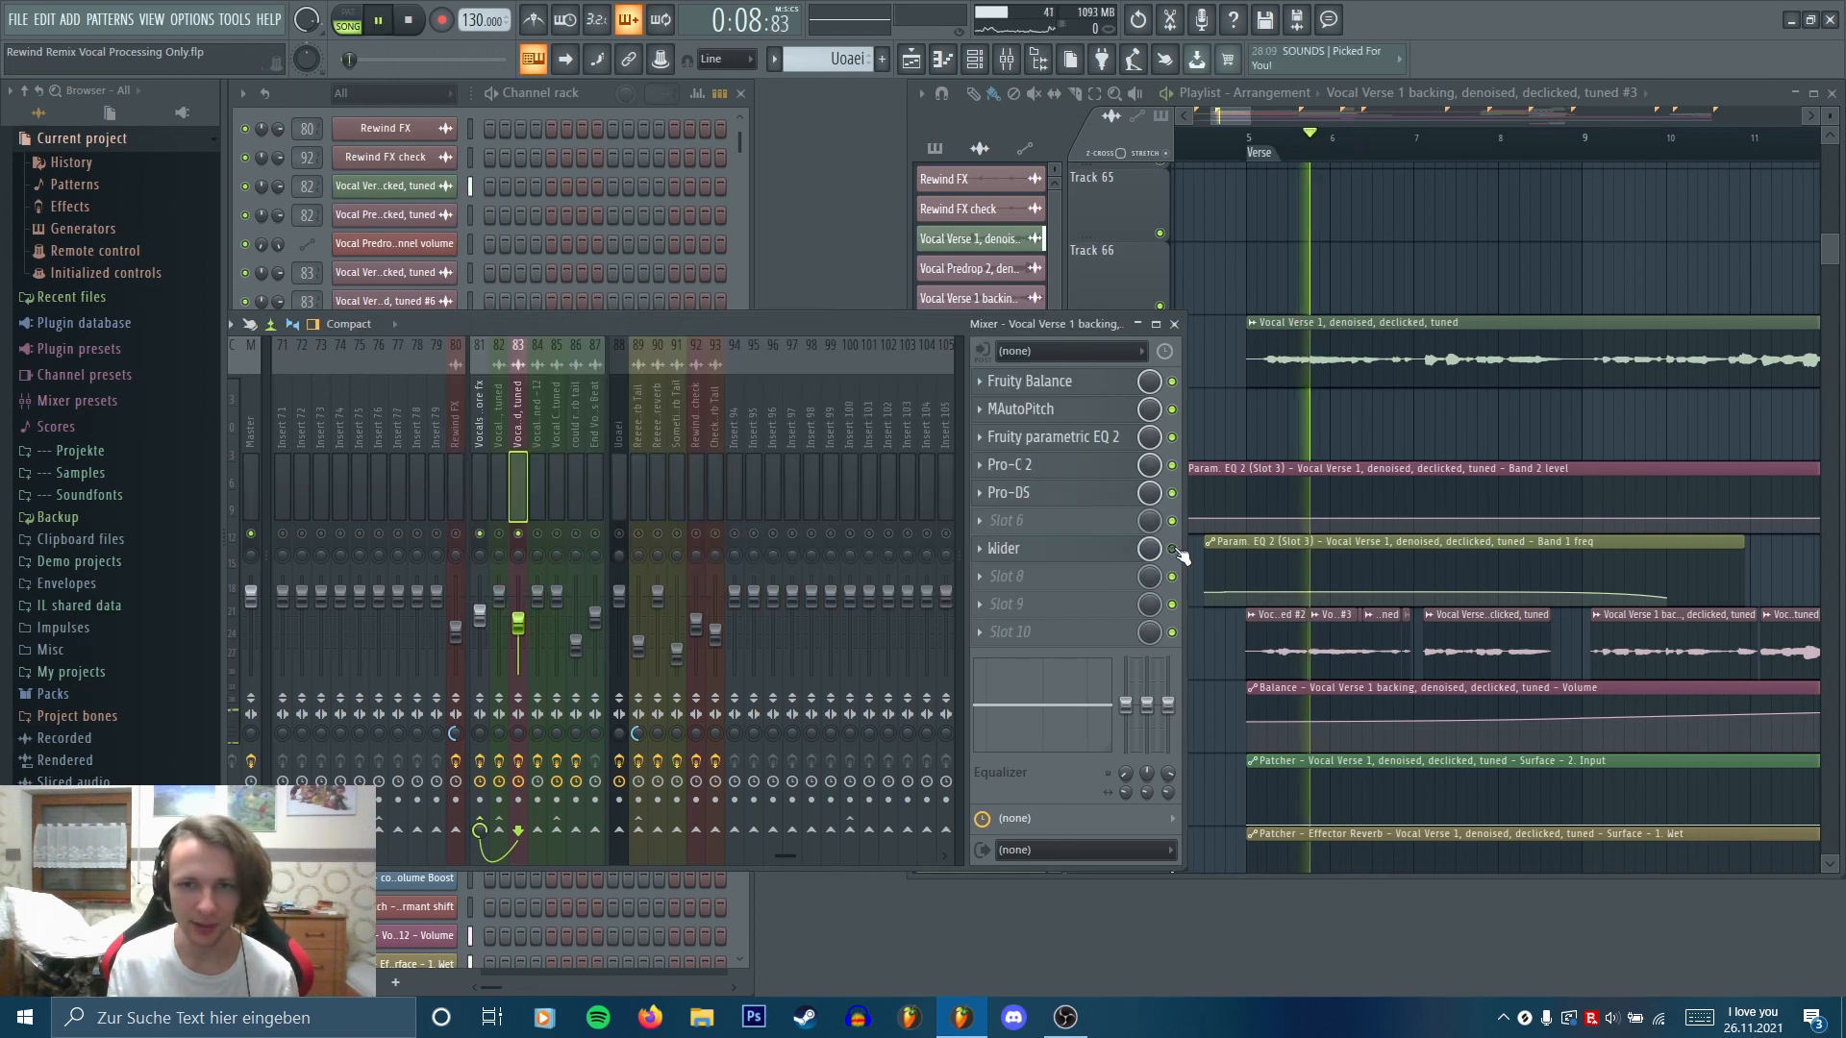
pyautogui.press('space')
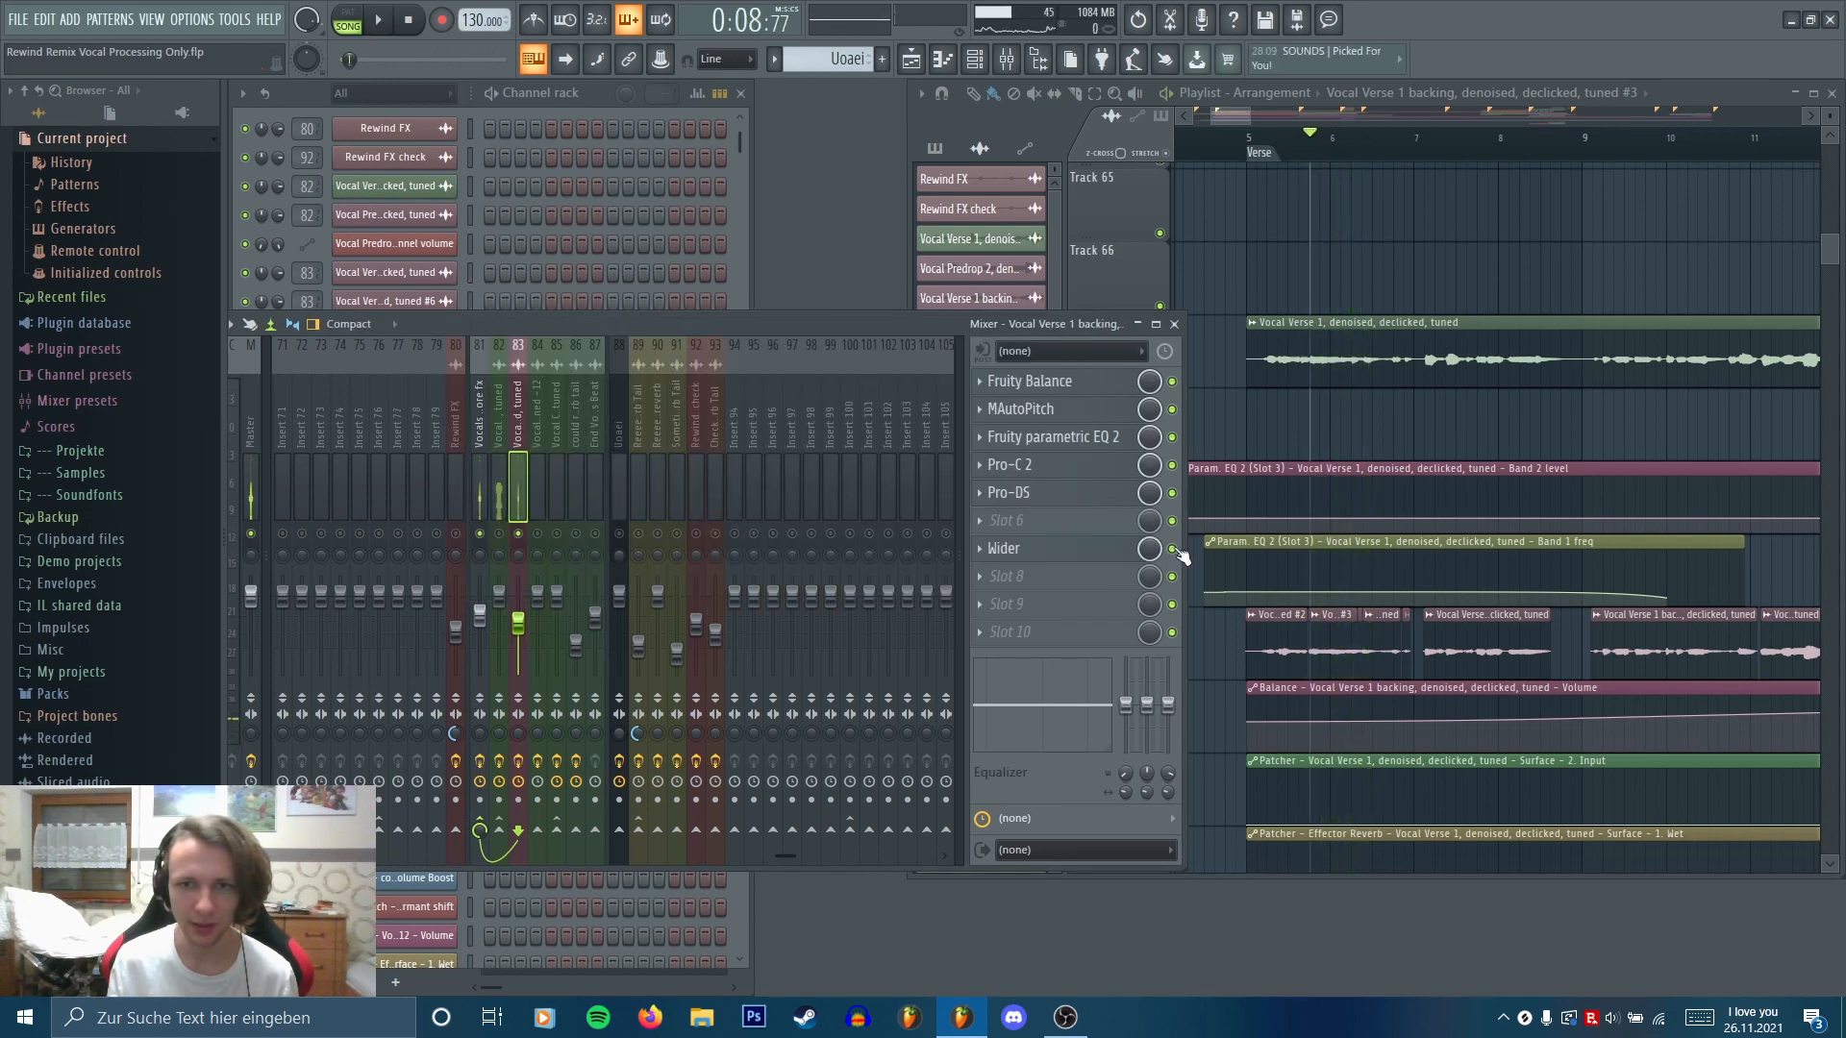
pyautogui.press('space')
pyautogui.press('space')
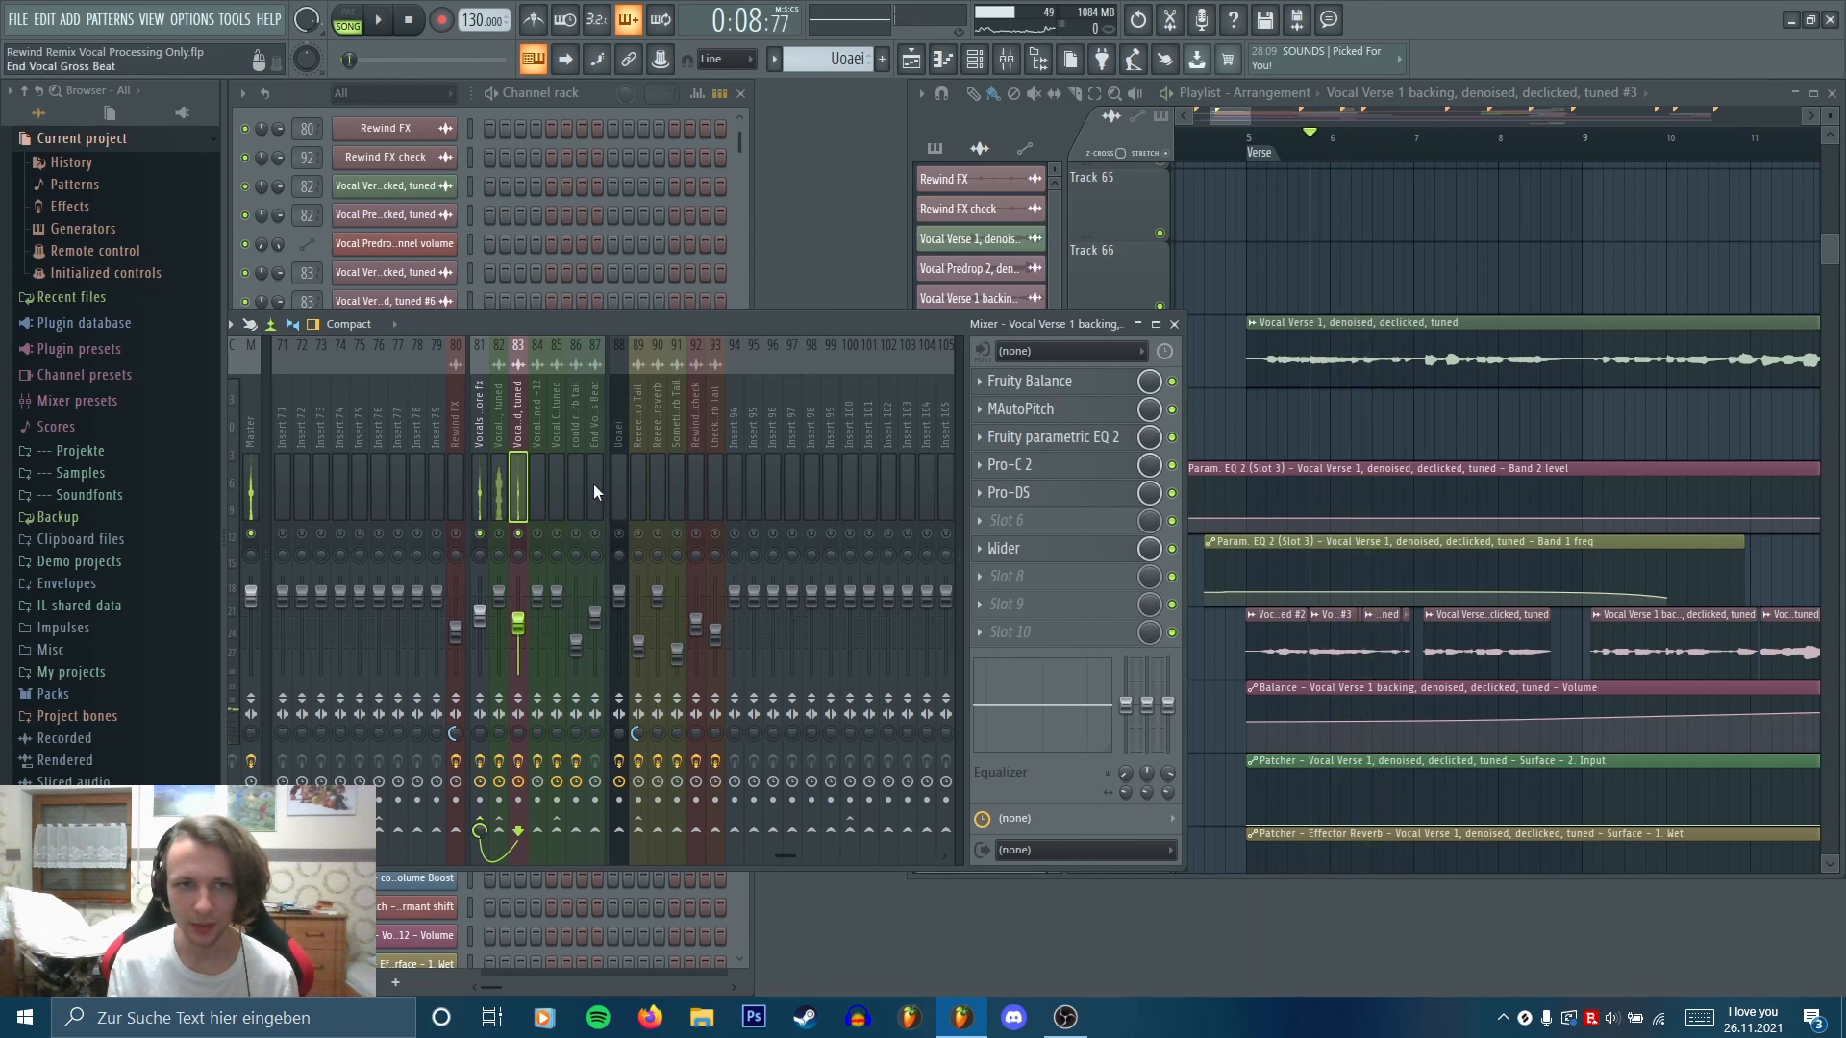
# Enable the main verse vocal and -12 layer mixer channels, then audition them while examining the Track 77 clip's pitch and stretch settings
pyautogui.click(499, 534)
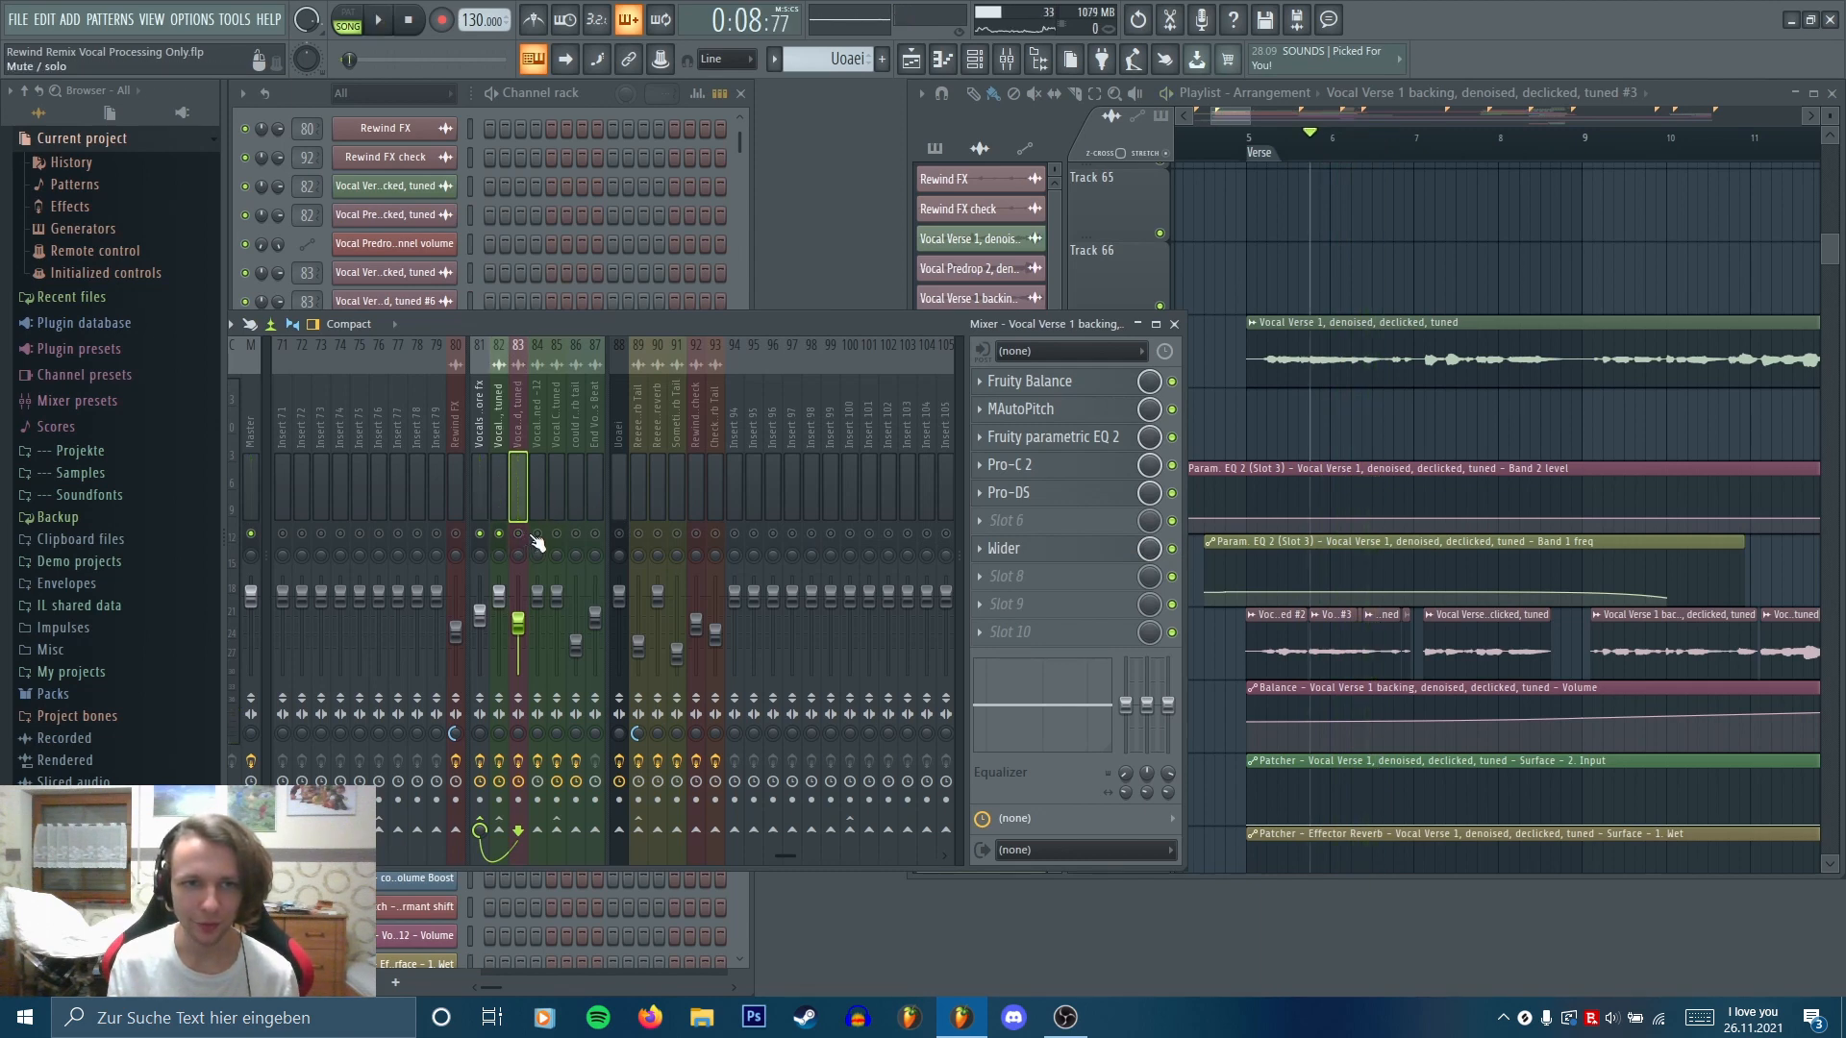
pyautogui.click(537, 535)
pyautogui.click(1249, 577)
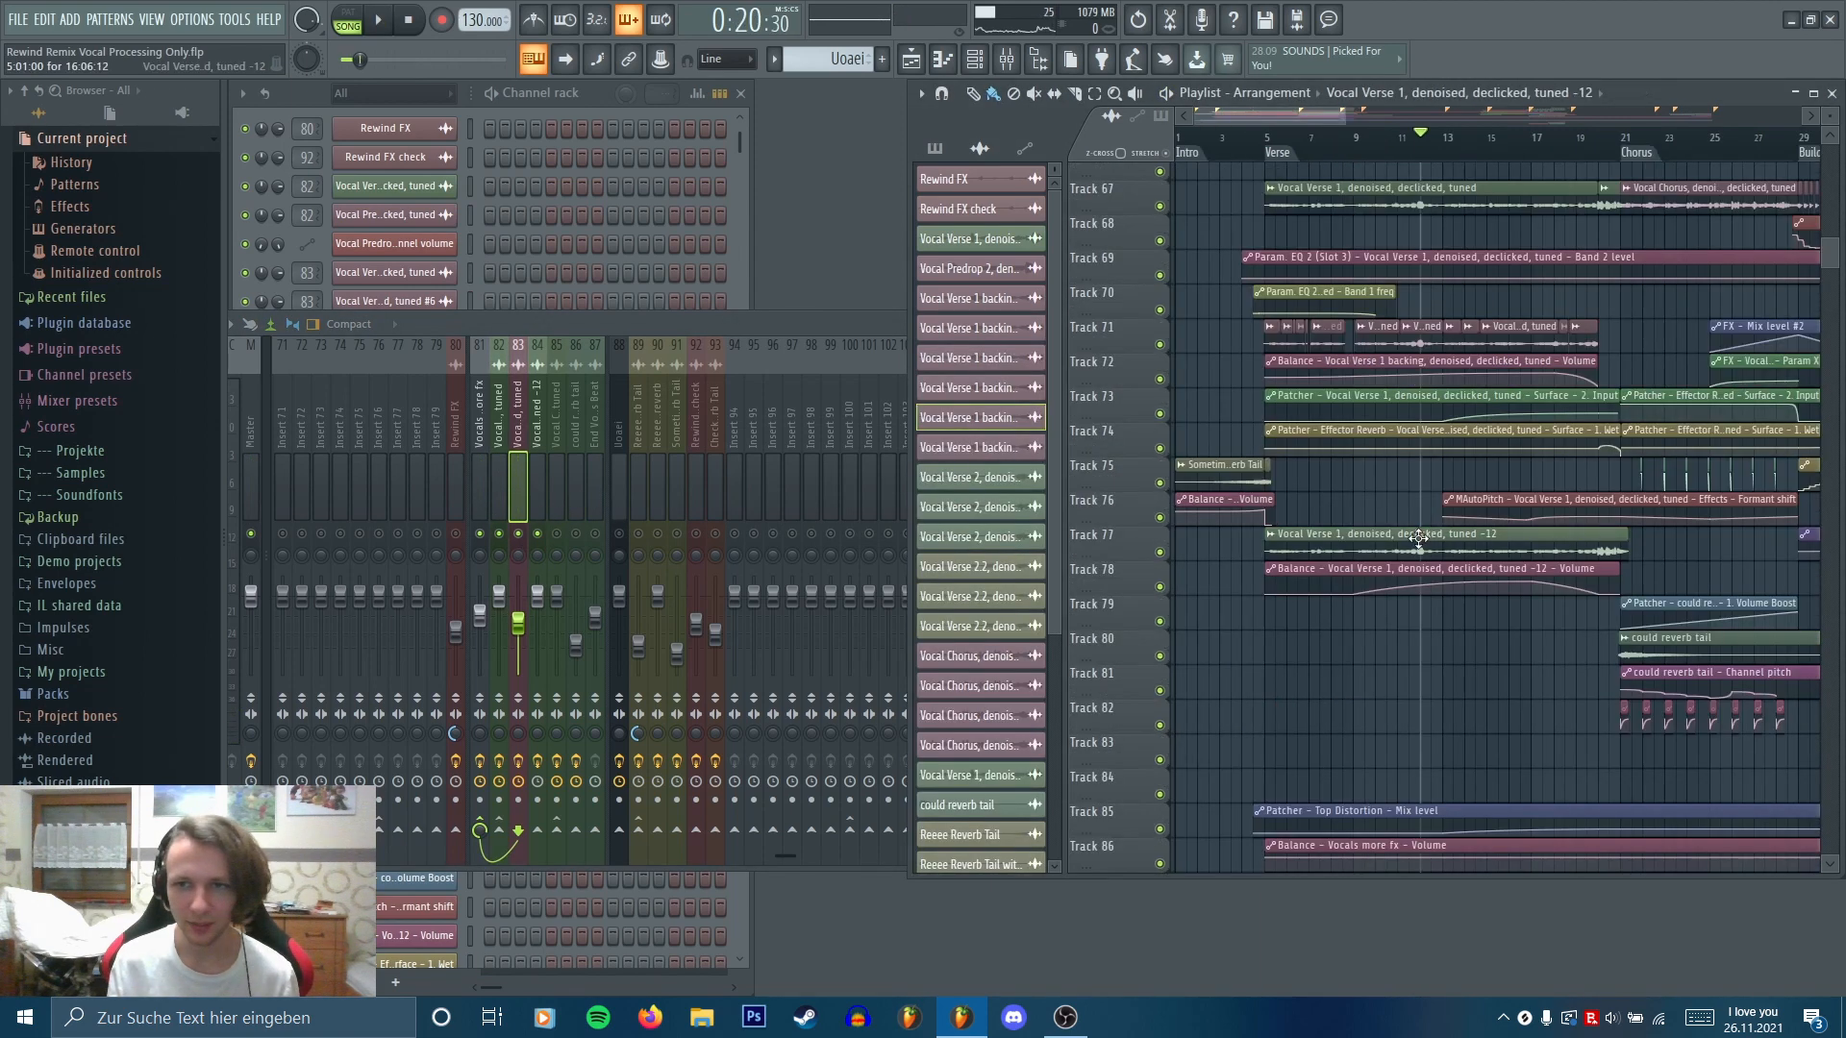
pyautogui.doubleClick(1413, 538)
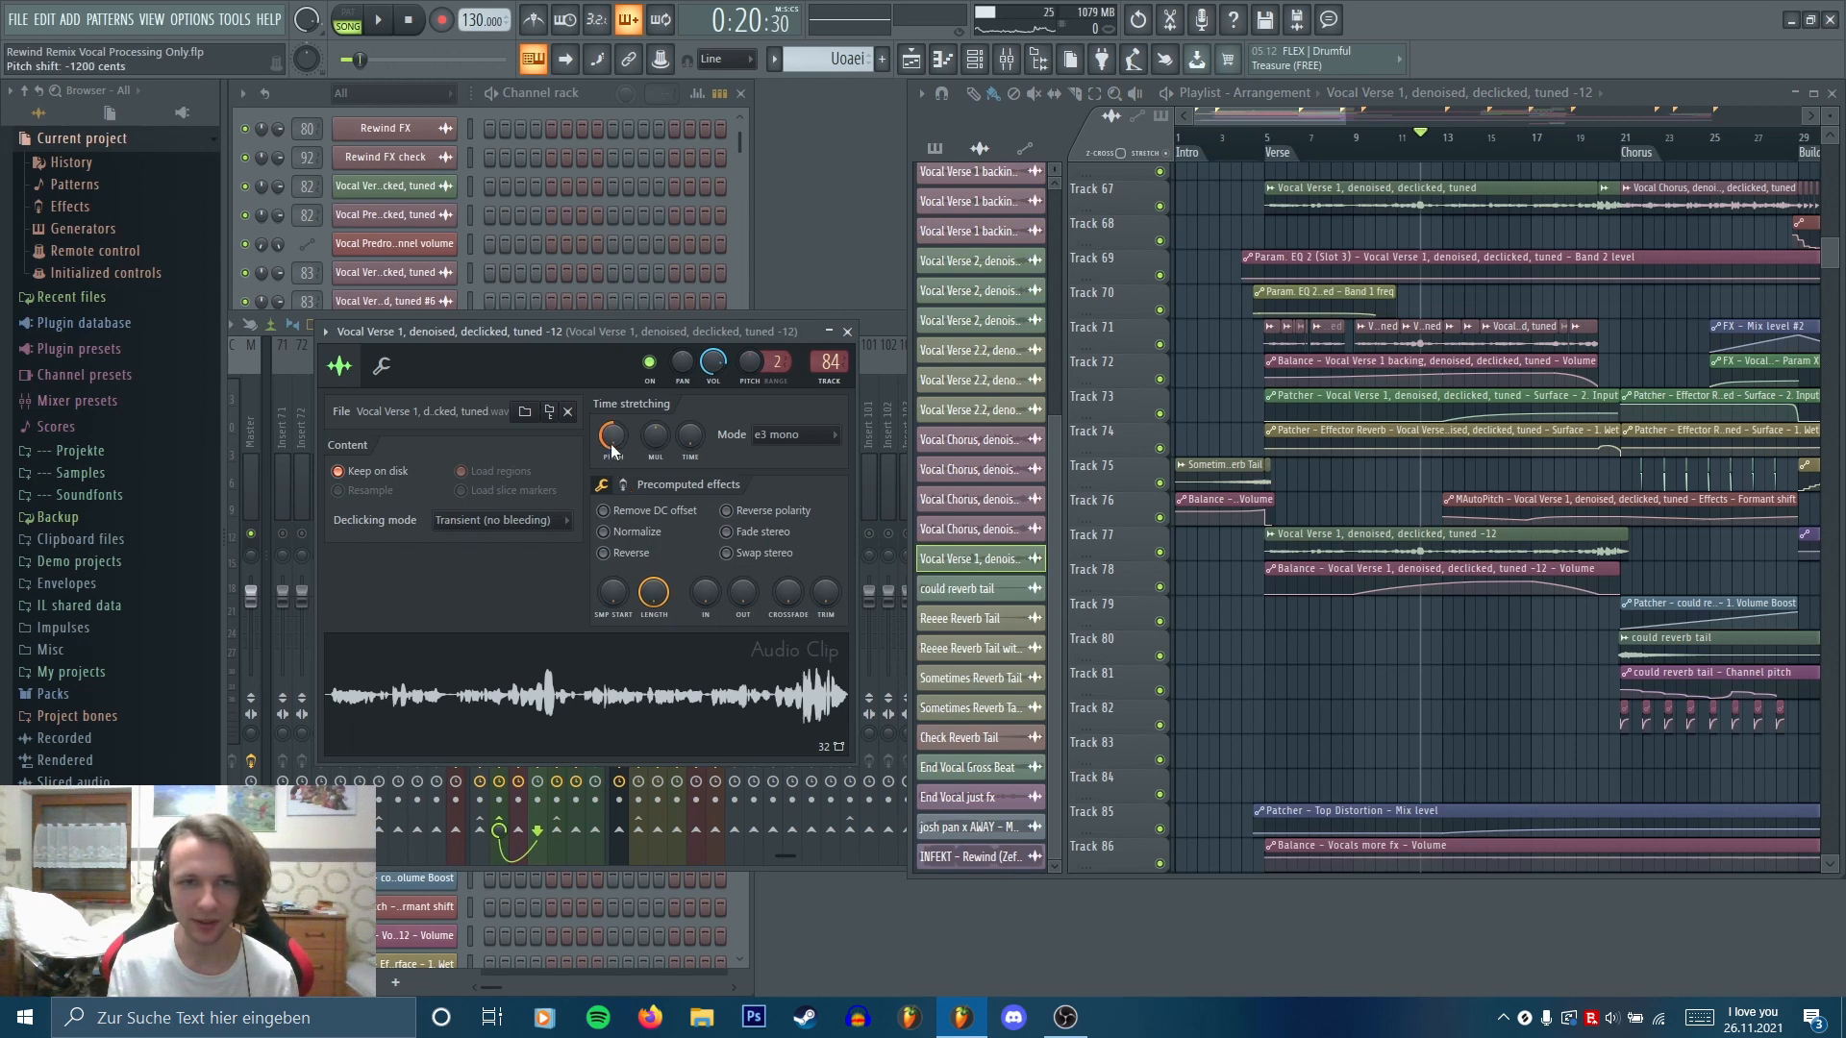
pyautogui.press('space')
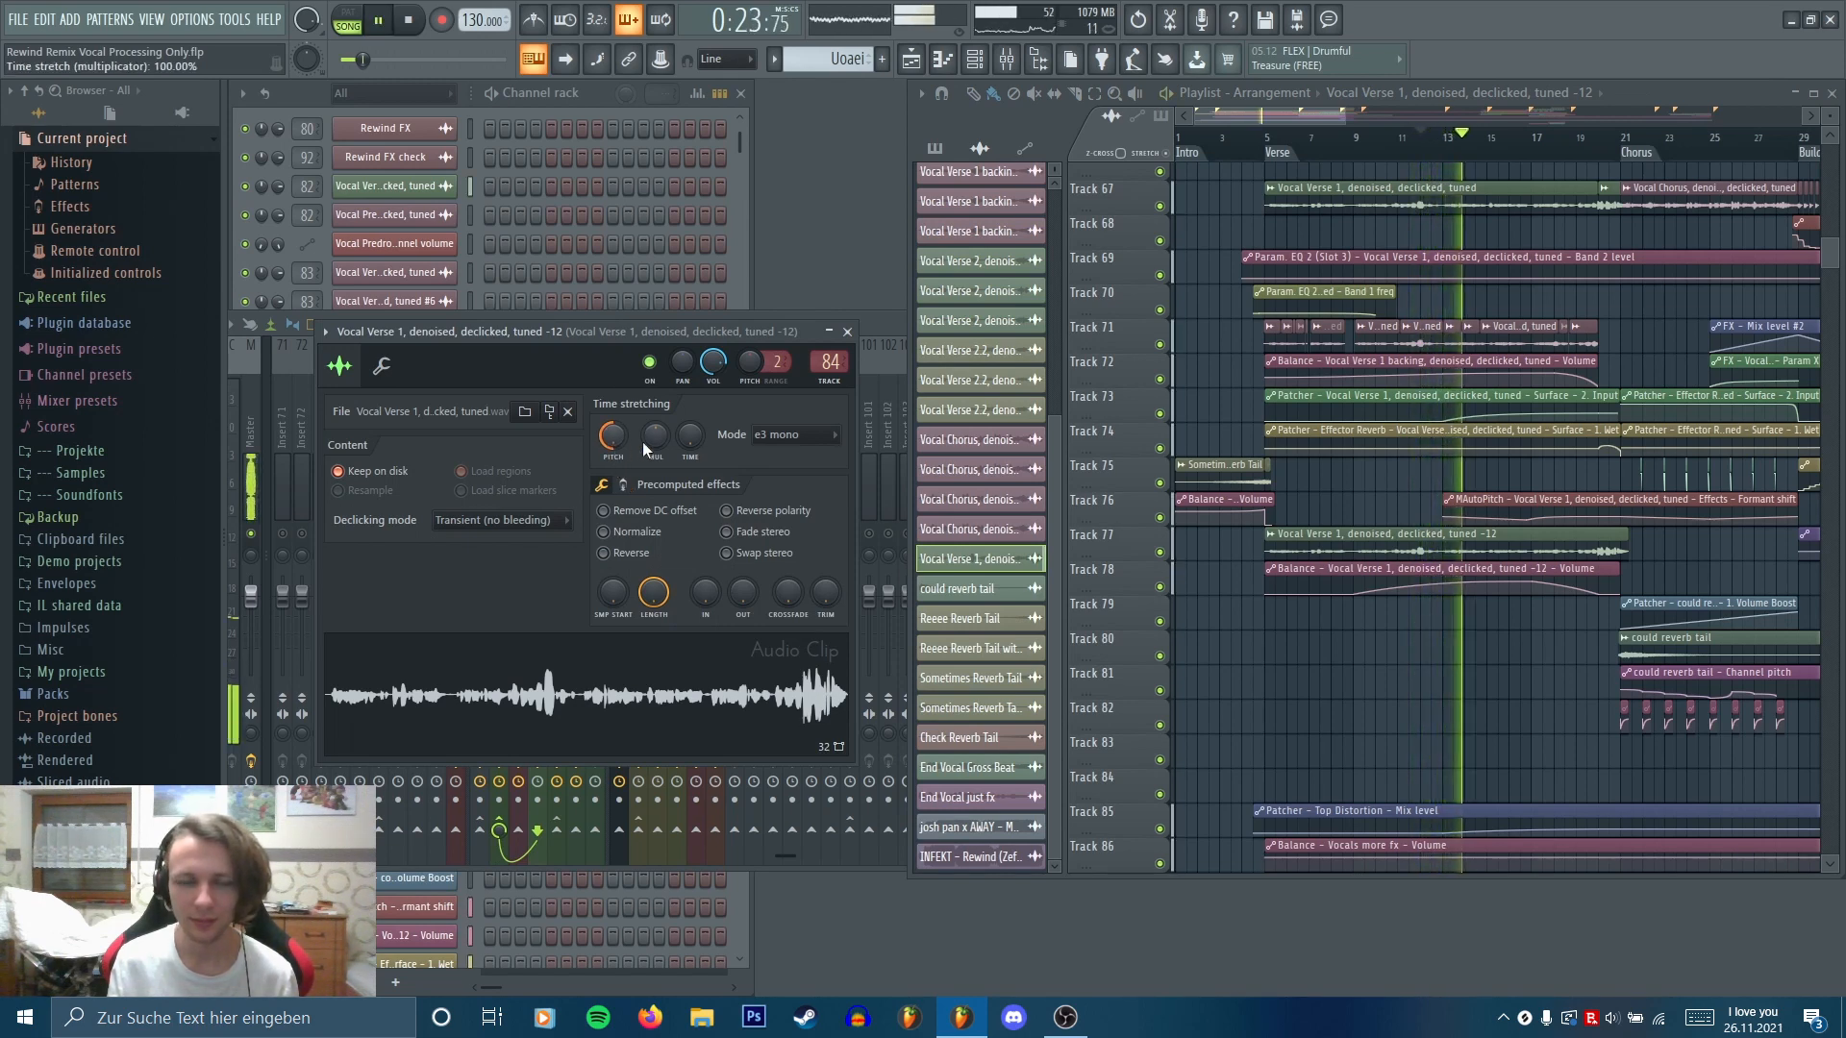
pyautogui.press('space')
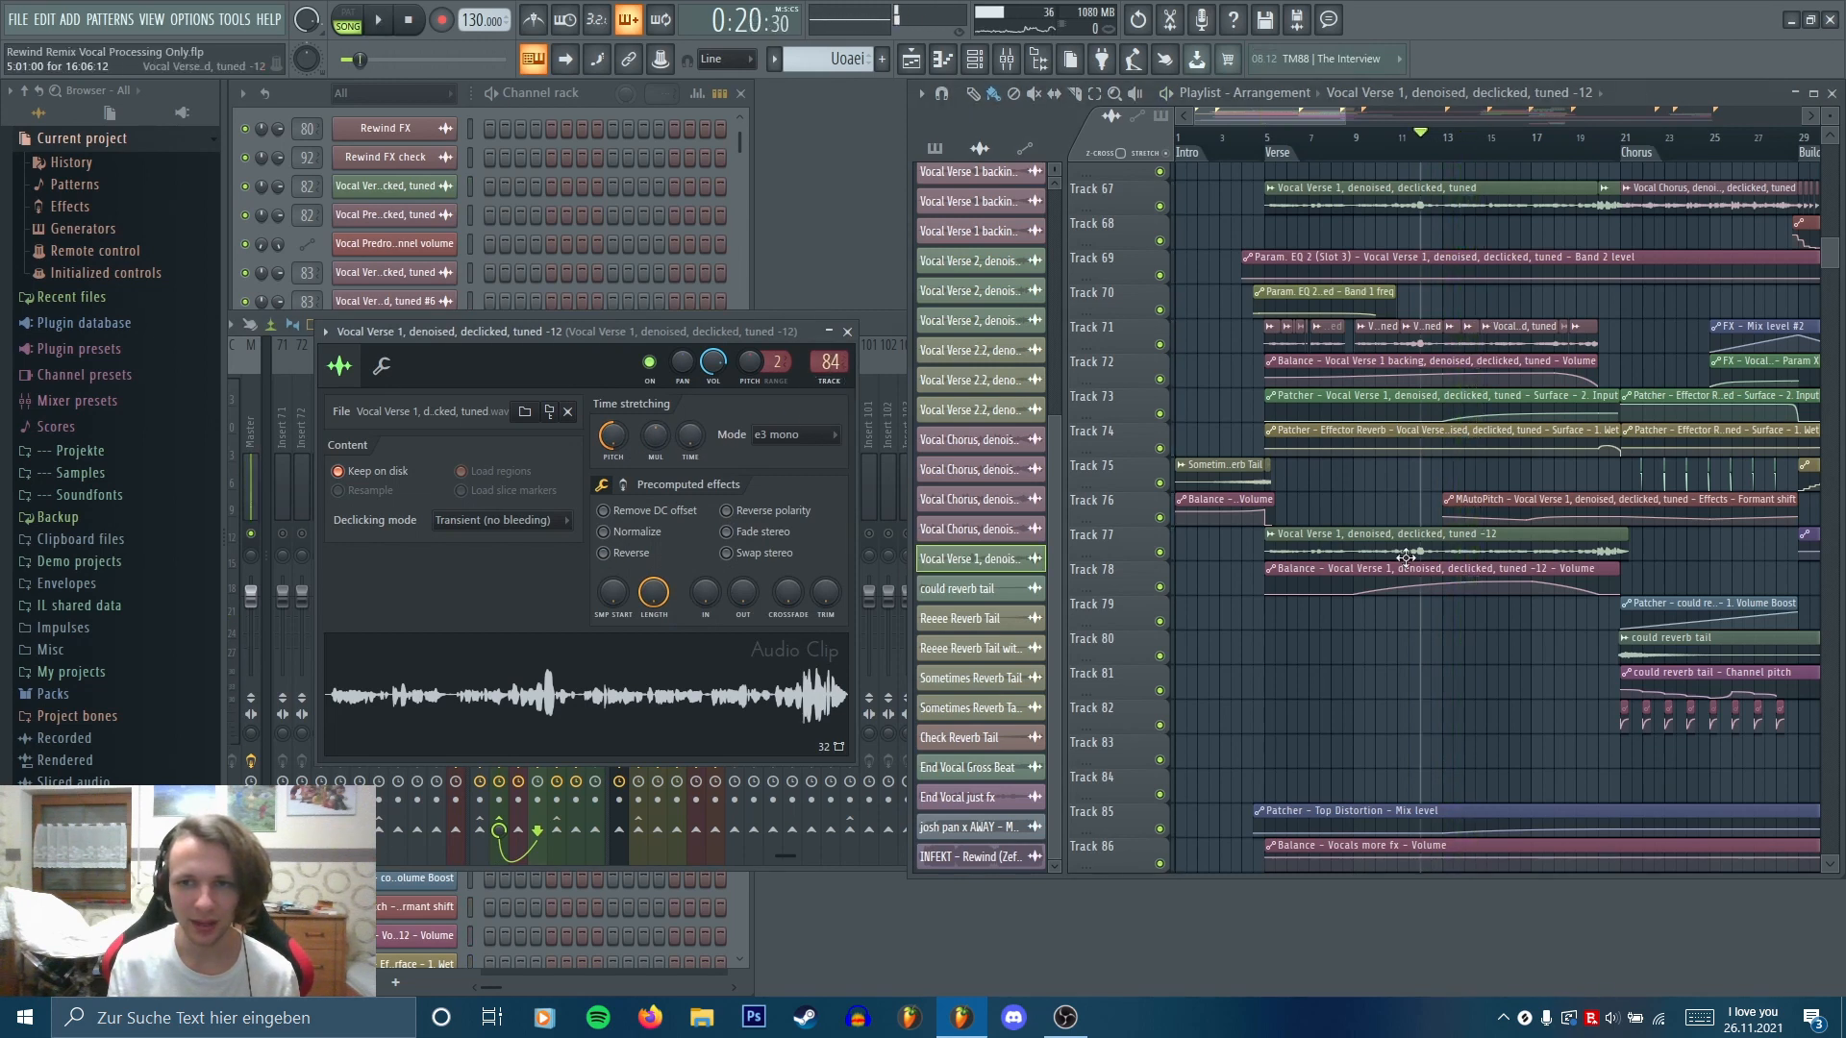
# Isolate the -12 vocal on Track 77 and check its mixer effects and channel settings
pyautogui.rightClick(1168, 555)
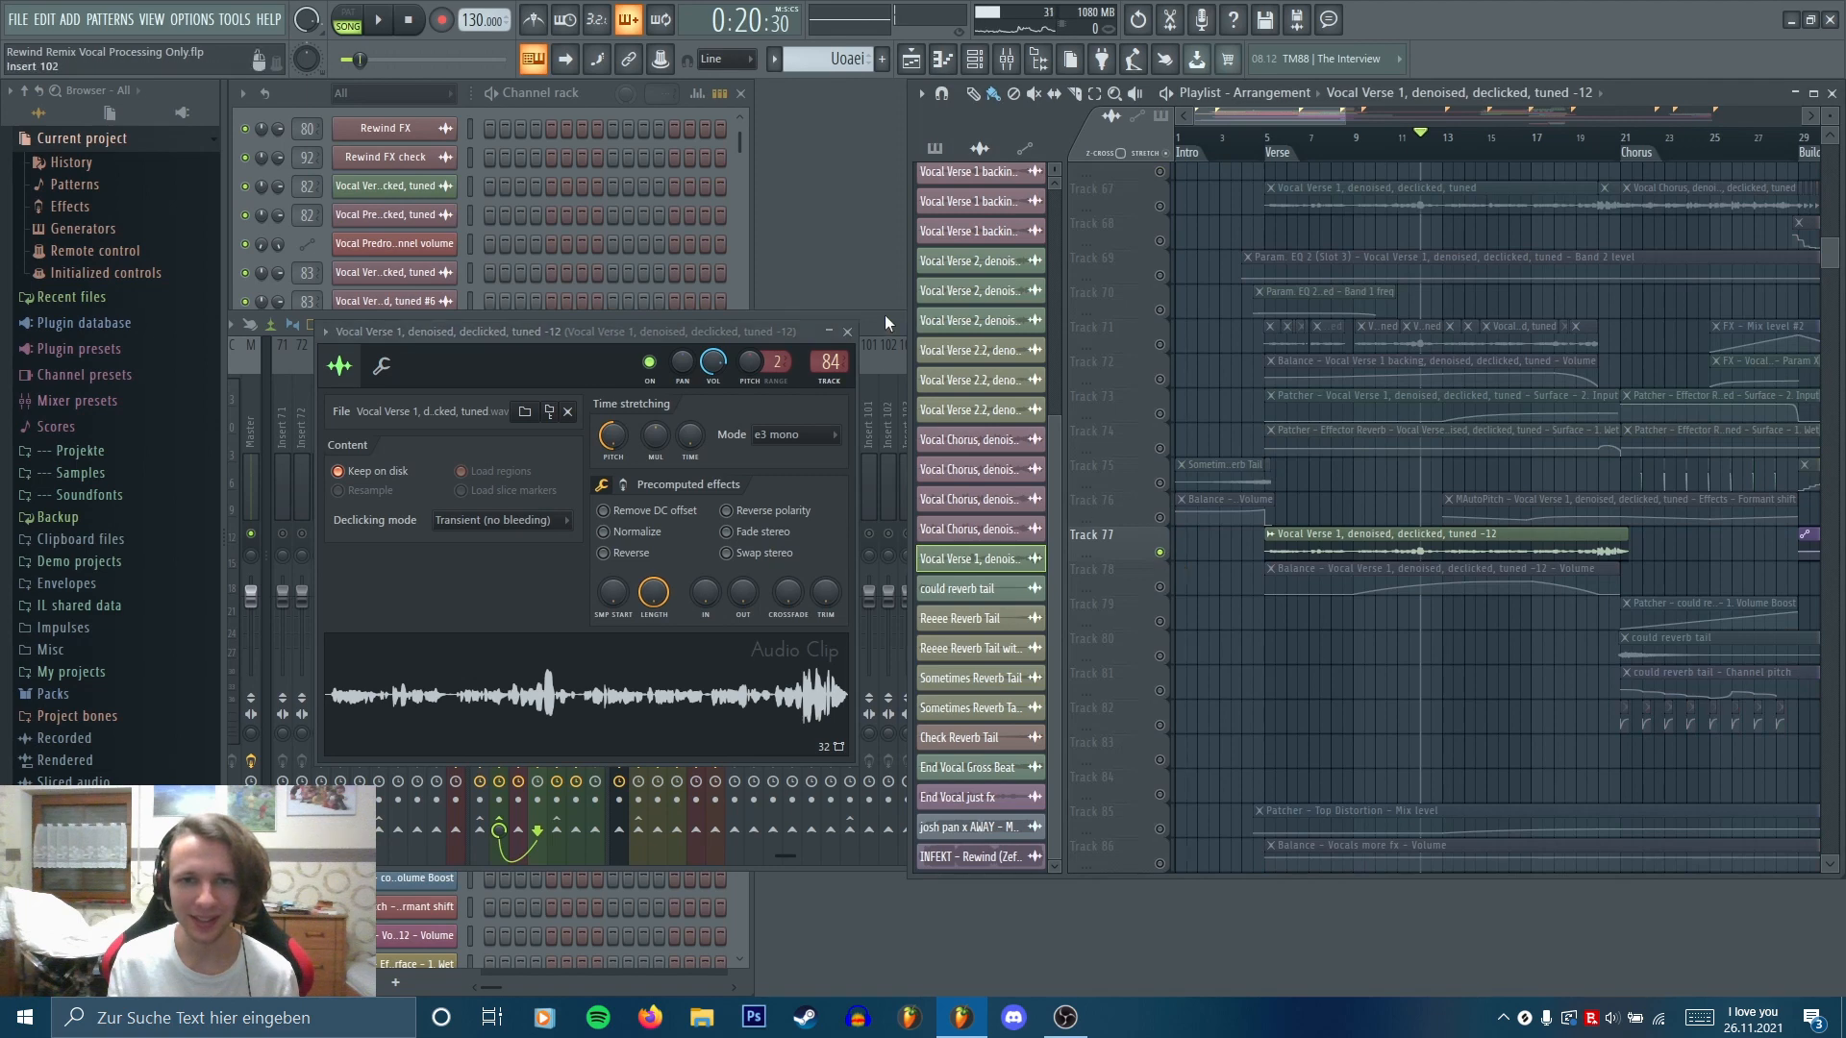
pyautogui.click(884, 317)
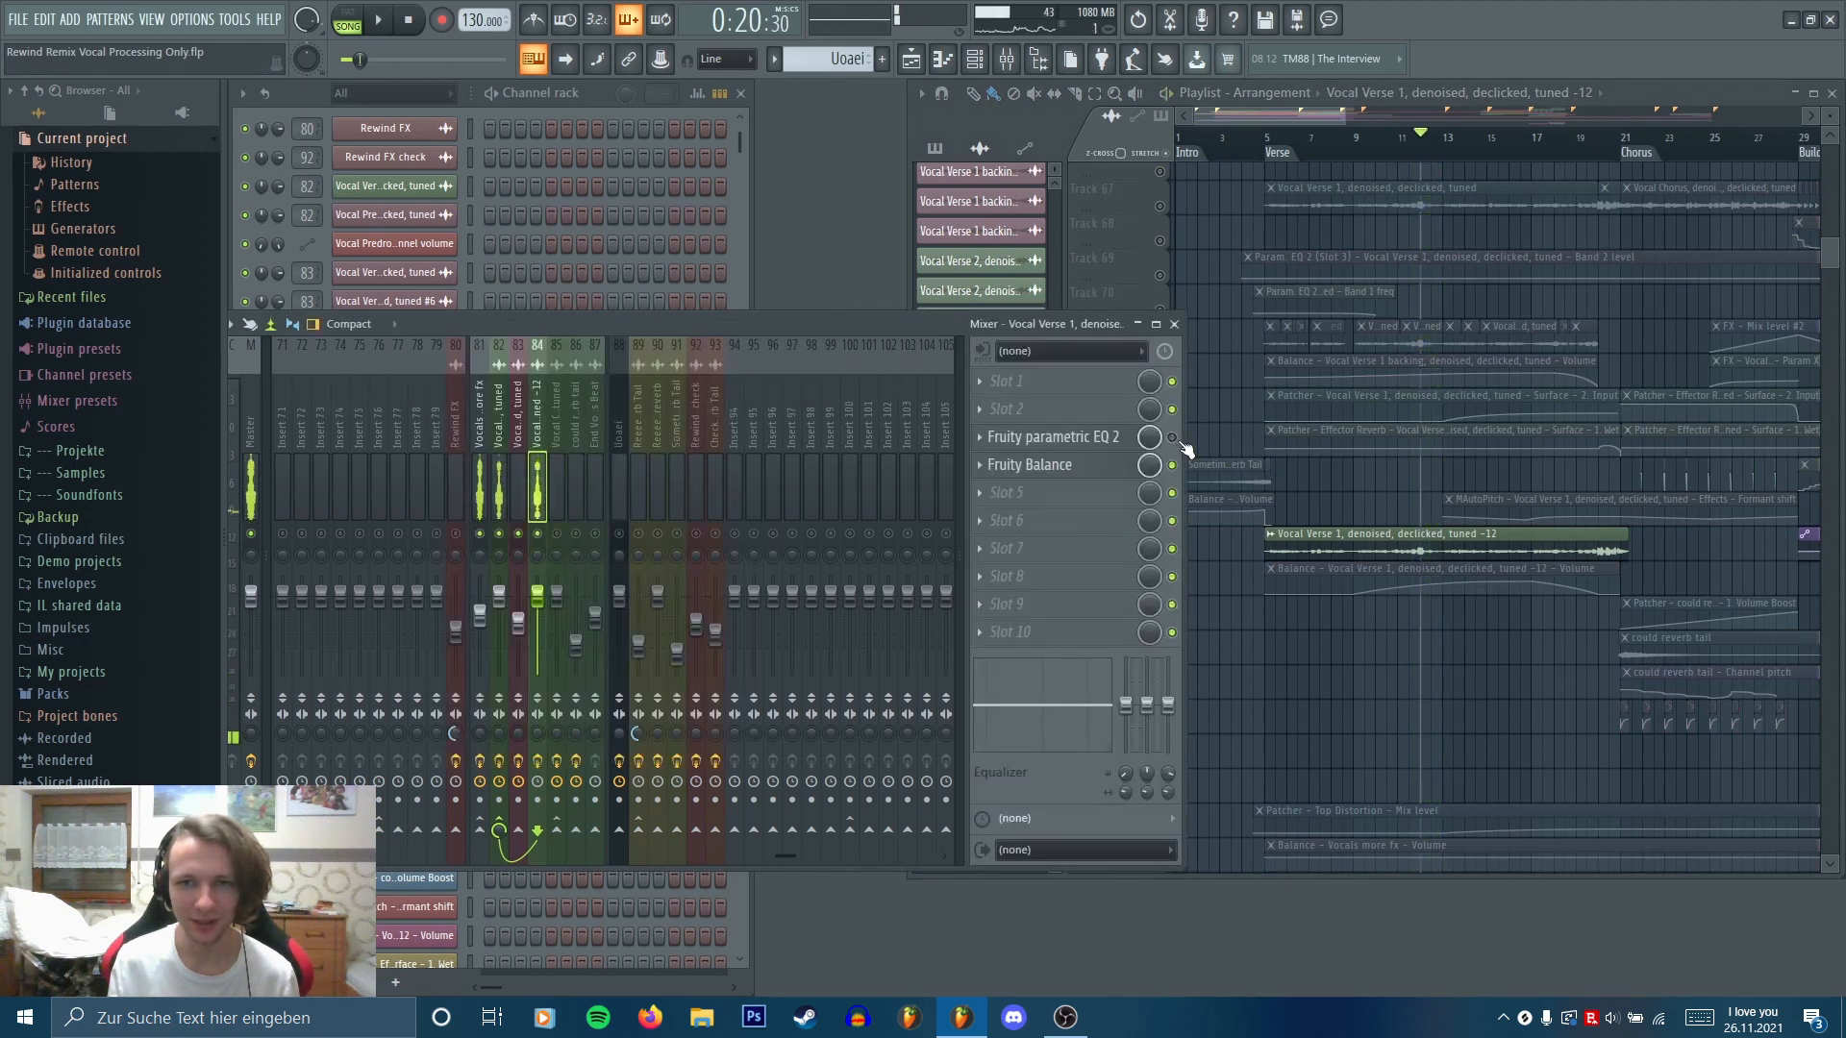
pyautogui.doubleClick(1286, 535)
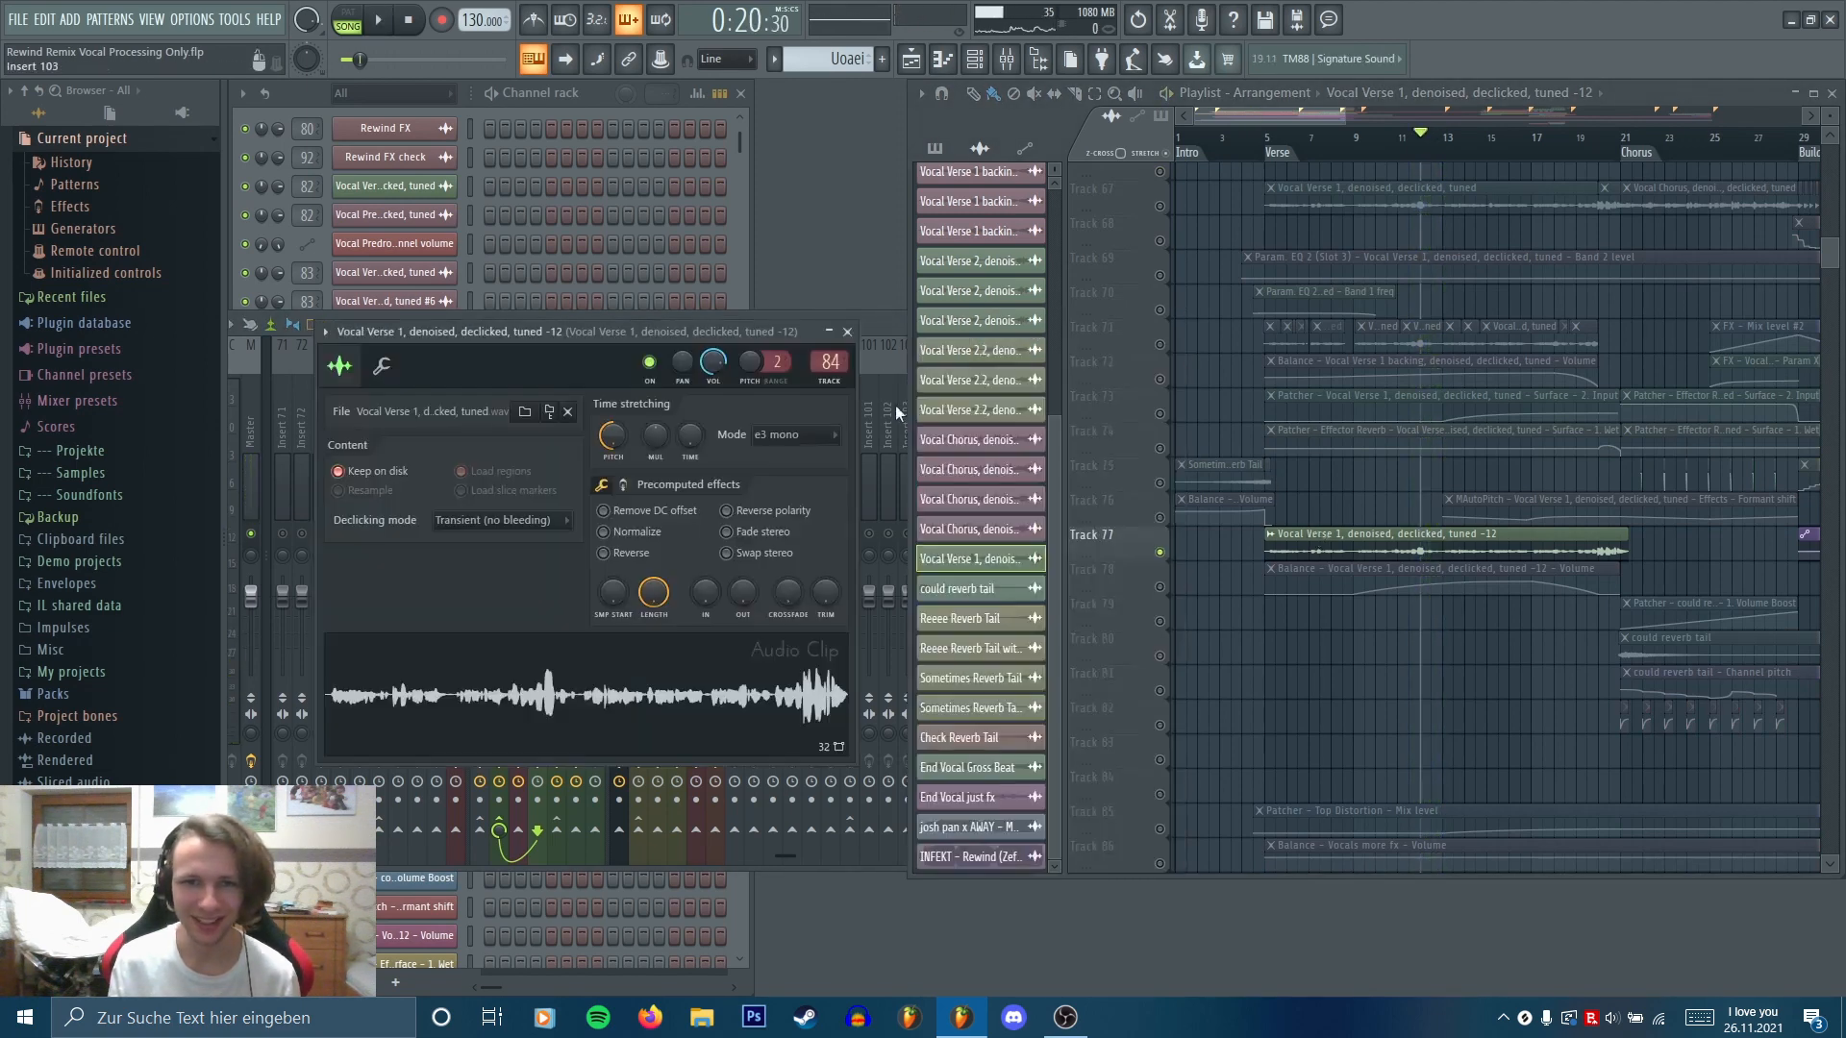
pyautogui.click(847, 331)
# Examine the -12 vocal's Fruity parametric EQ 2 curve while auditioning it with all playlist tracks active, and close the EQ
pyautogui.click(1043, 438)
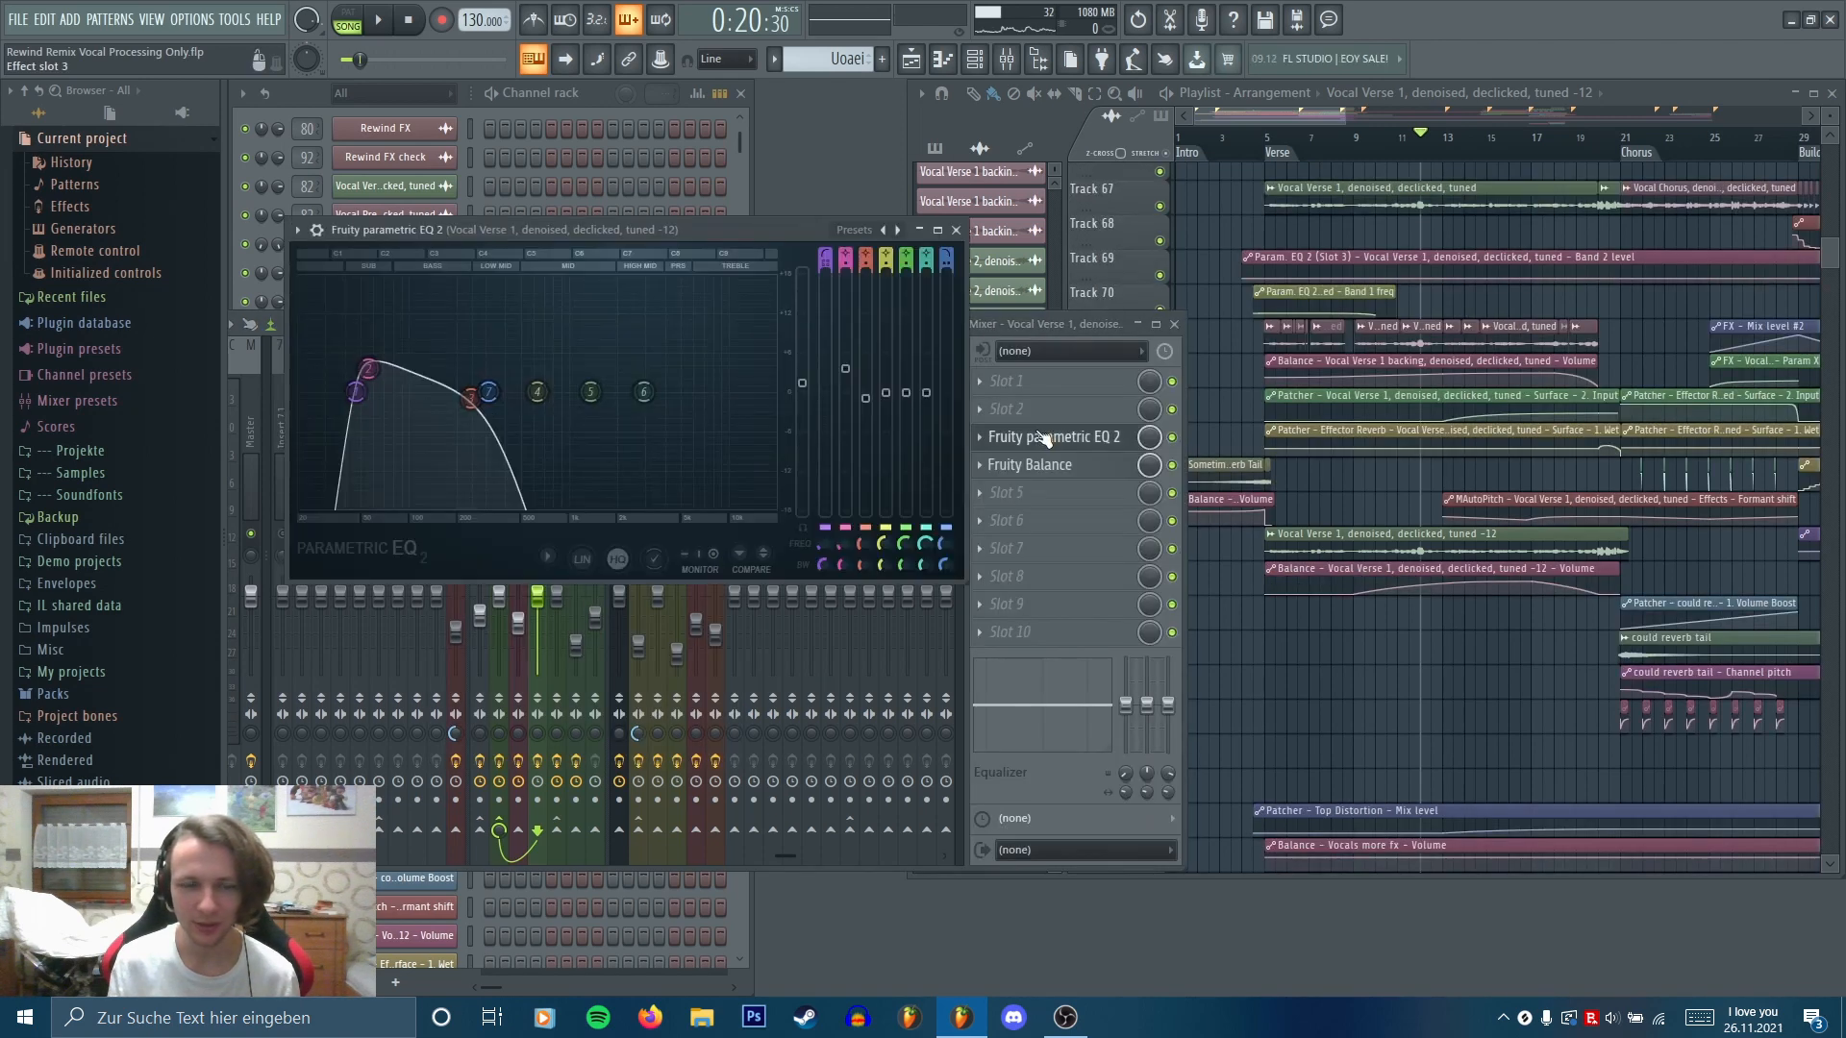
pyautogui.middleClick(1350, 565)
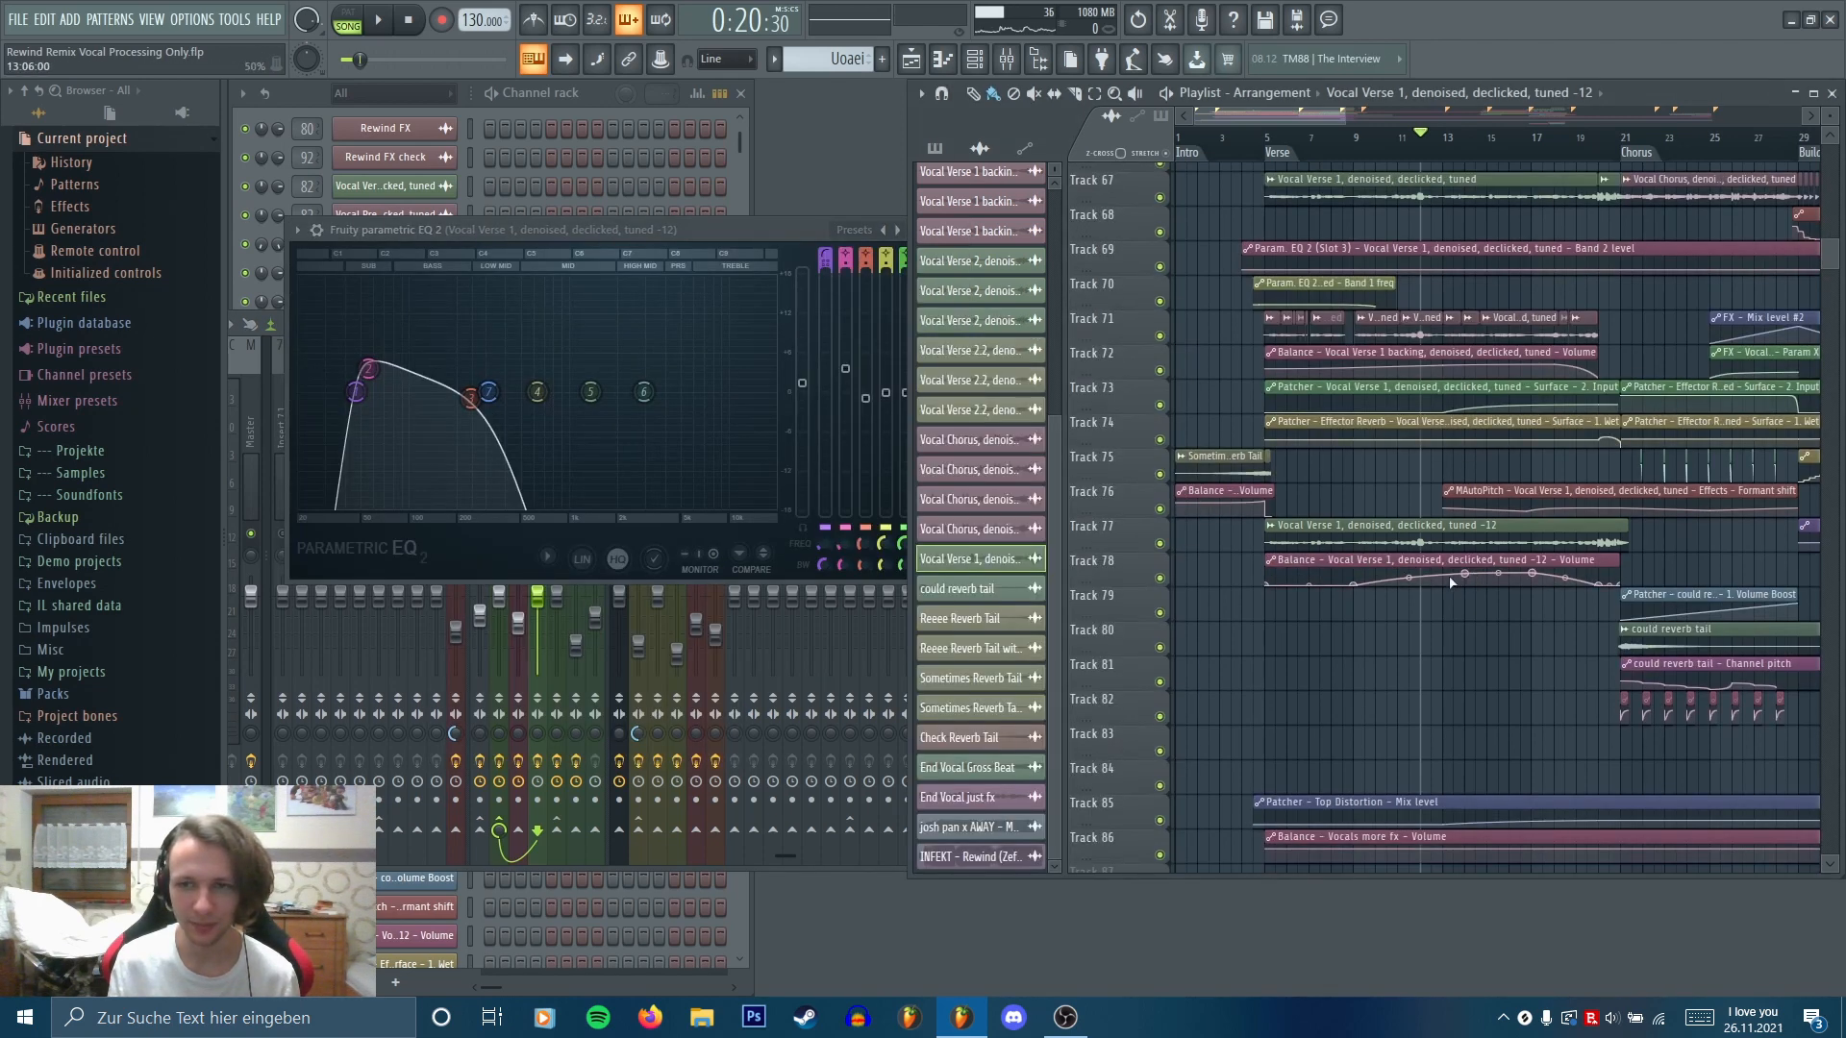
pyautogui.press('space')
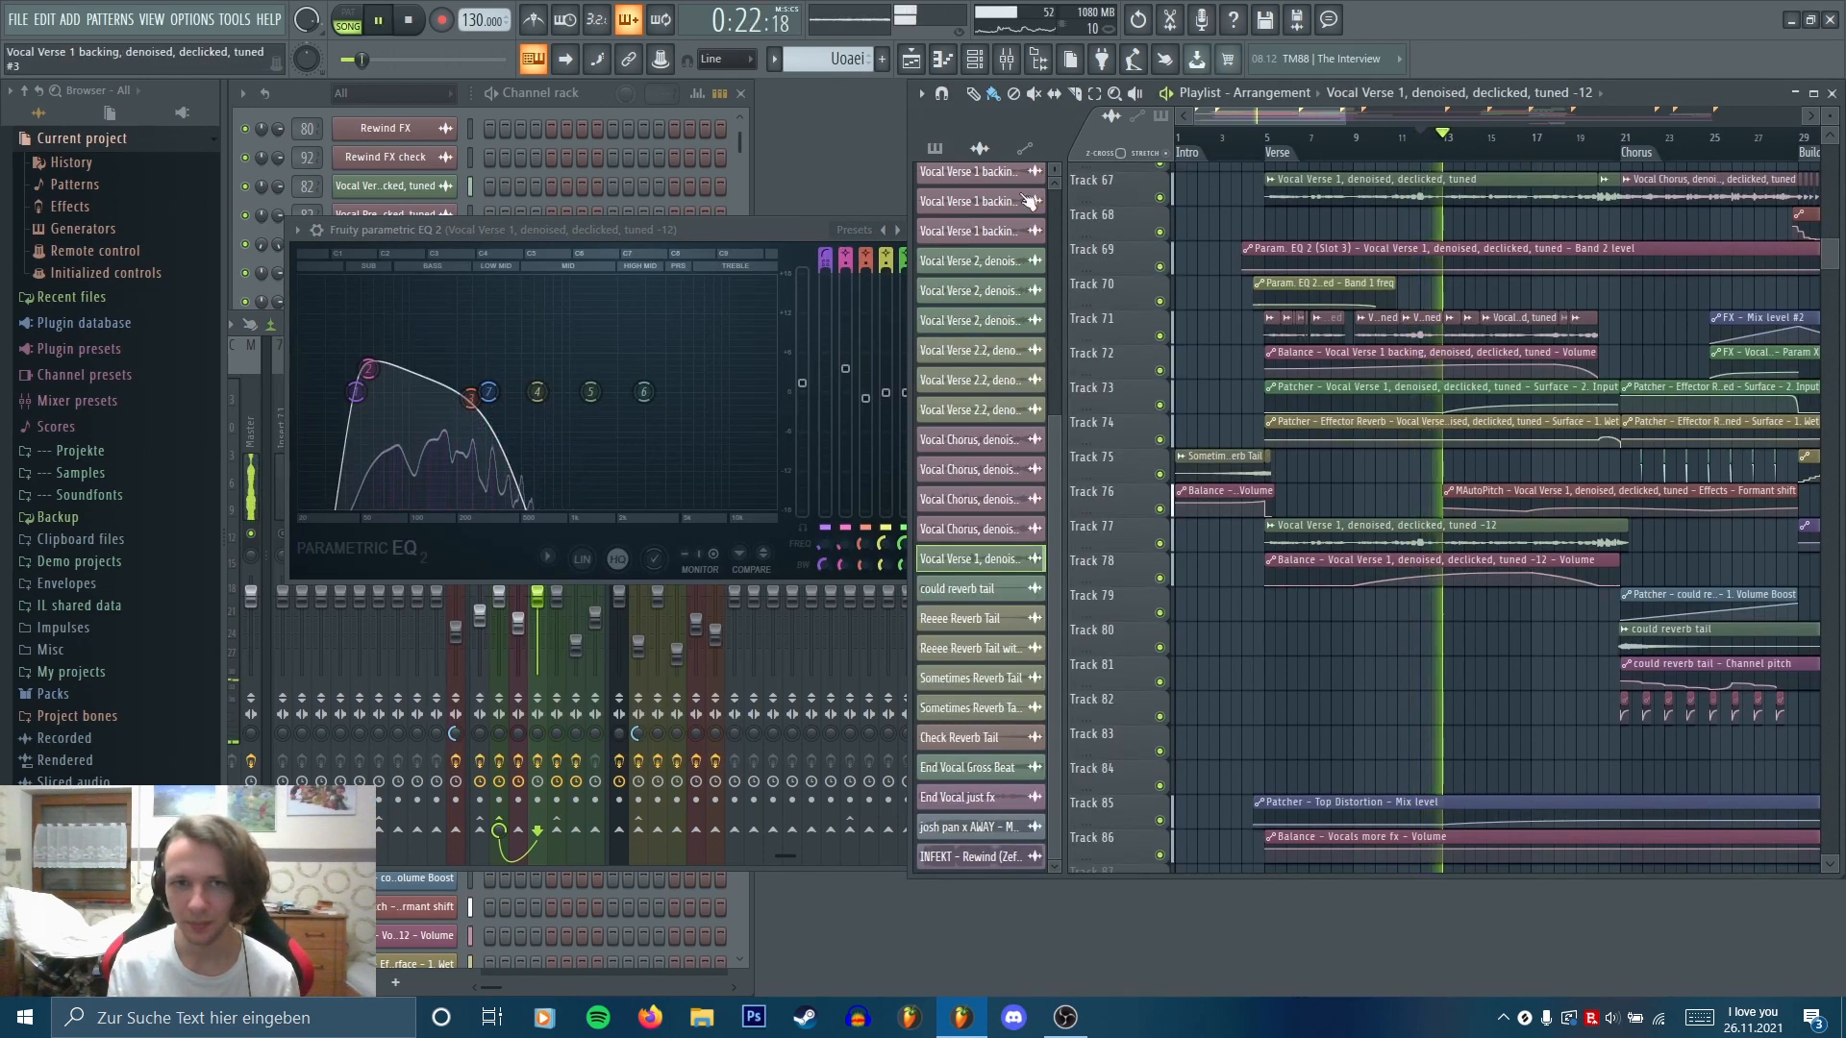
pyautogui.click(821, 229)
pyautogui.click(953, 229)
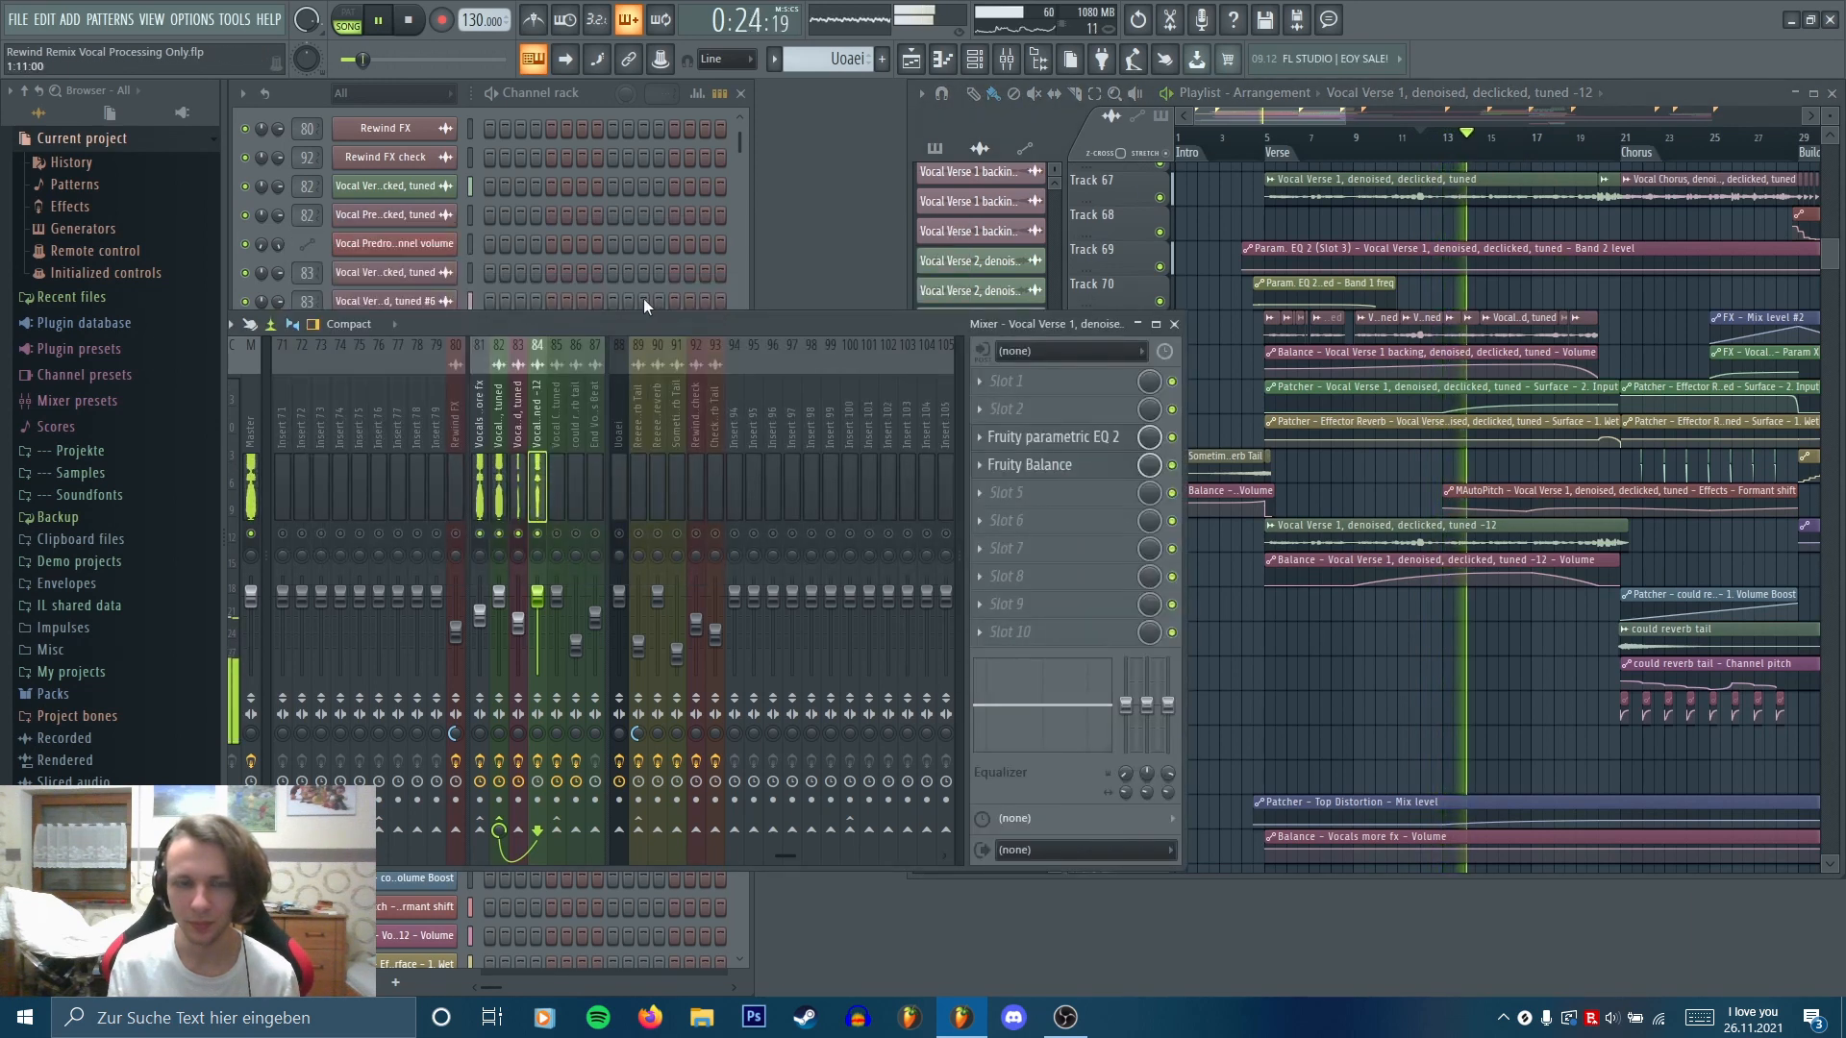
pyautogui.press('space')
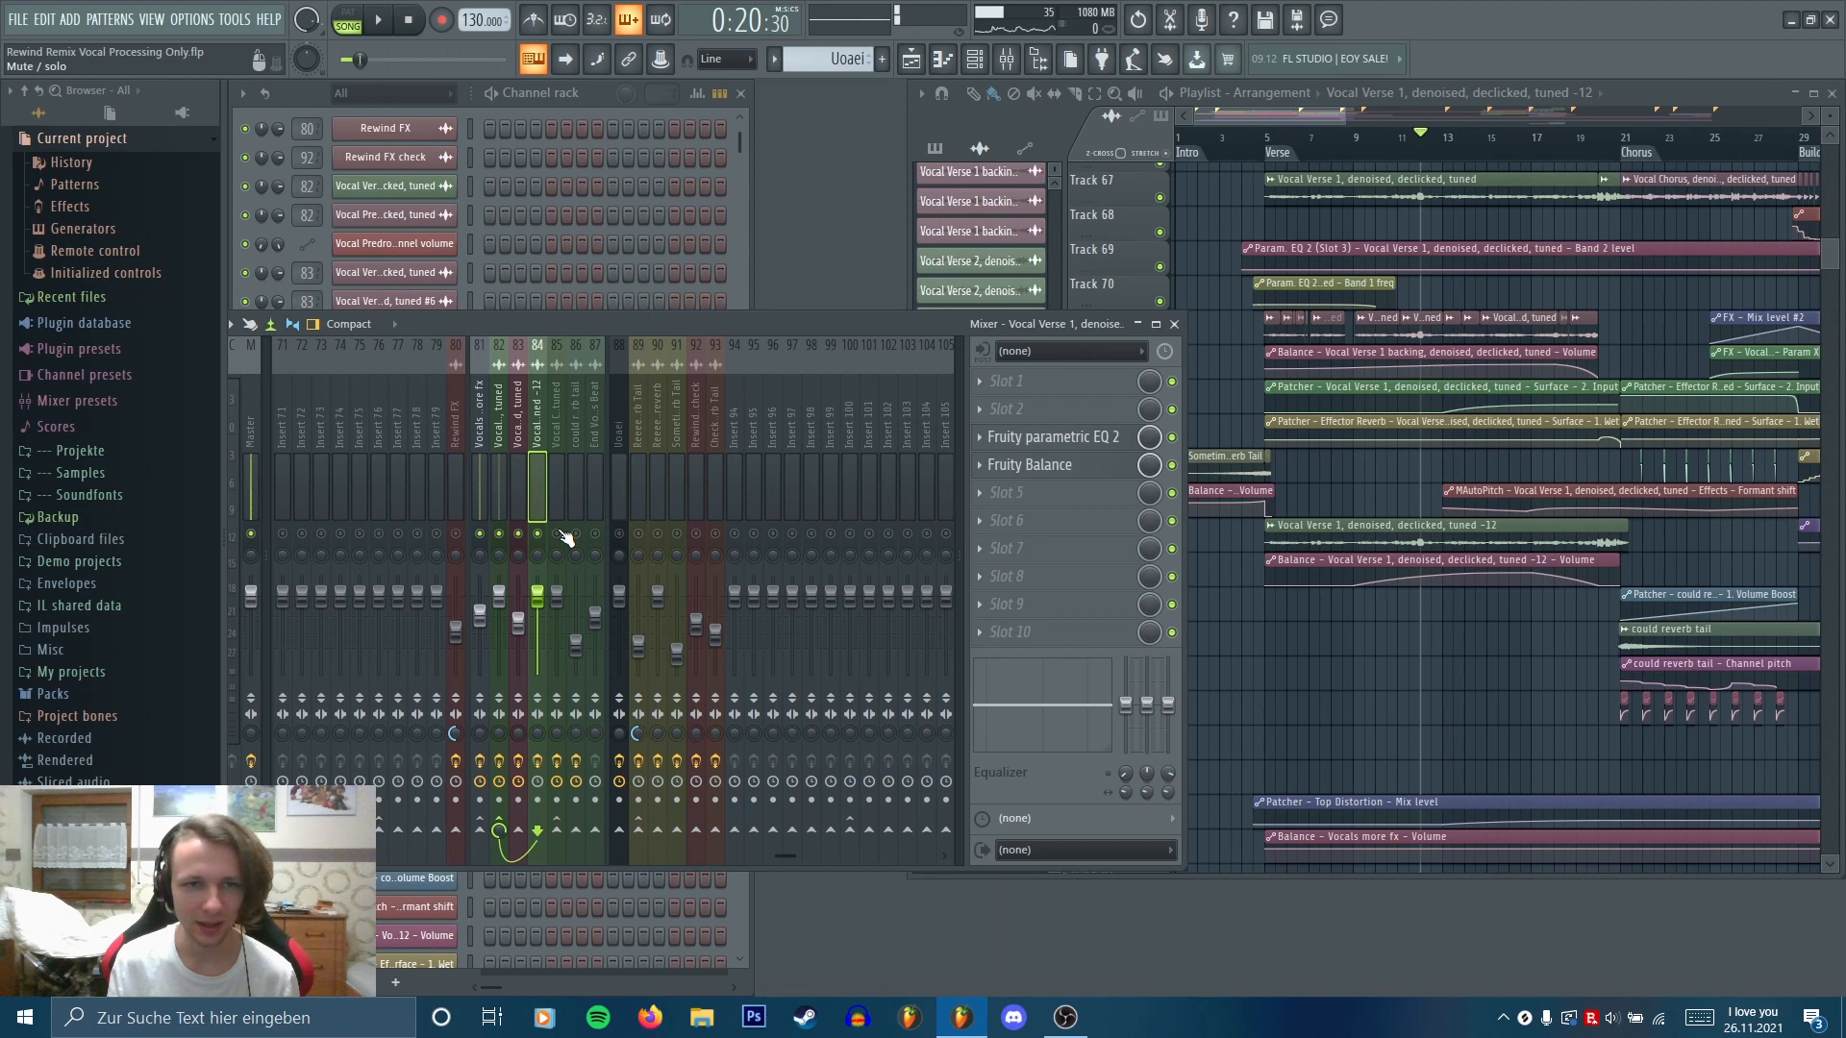
# Solo the Vocal Chorus mixer channel, insert 85, and audition it from the Chorus marker at bar 21
pyautogui.rightClick(557, 534)
pyautogui.moveTo(1525, 479); pyautogui.dragTo(1252, 550)
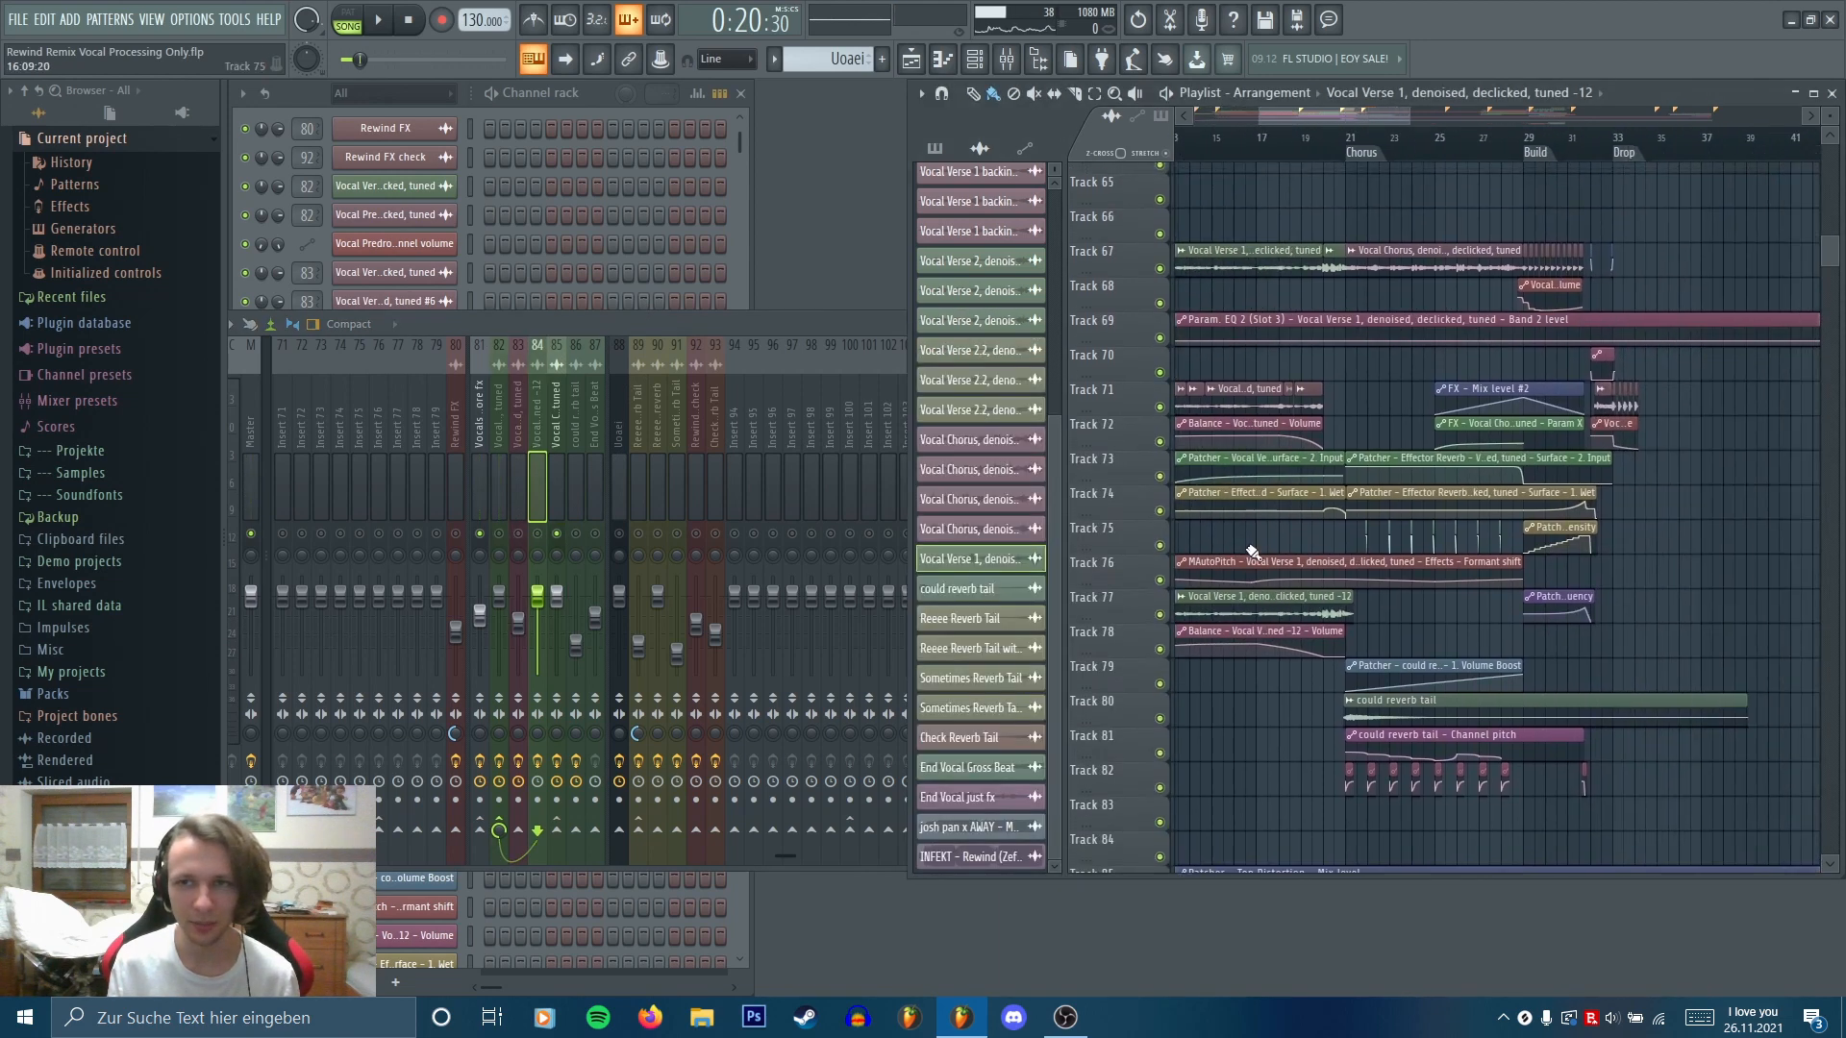
pyautogui.click(1349, 136)
pyautogui.press('space')
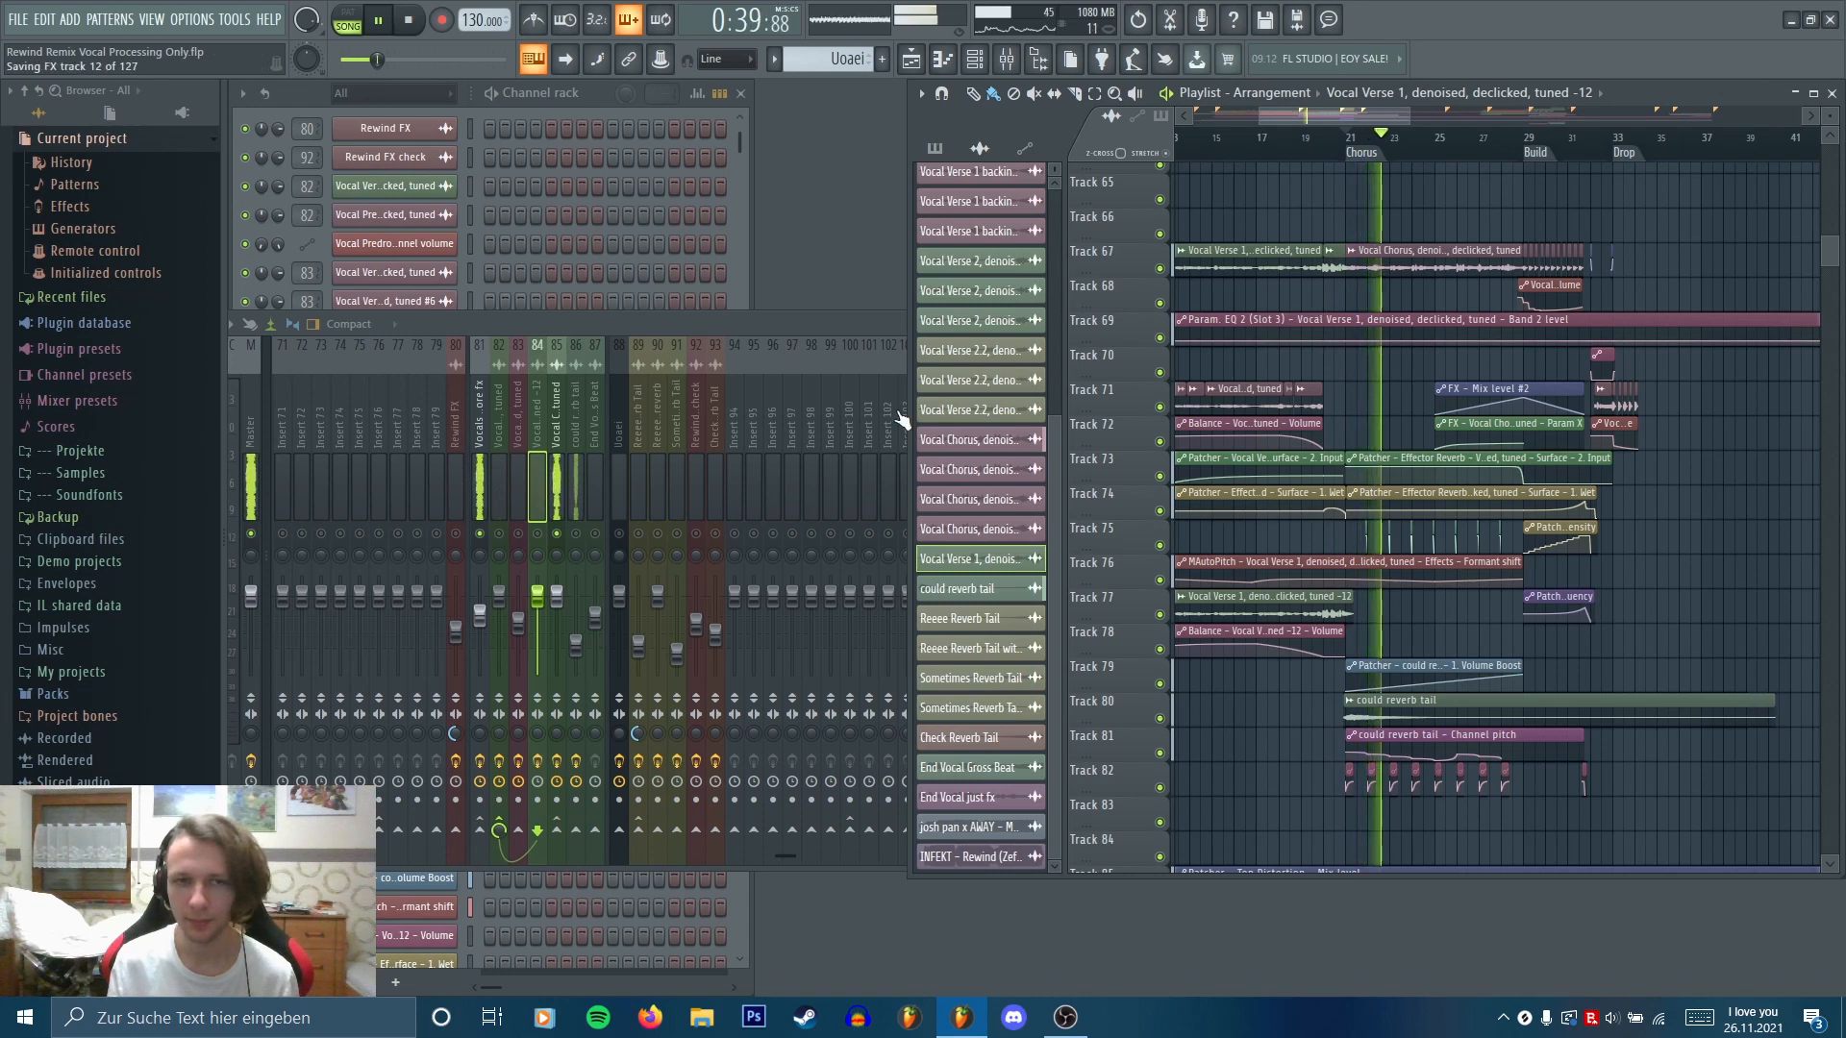
pyautogui.press('space')
# Compare the chorus vocal from bar 21 with Fruity Fast Dist enabled, bypassed, and enabled again
pyautogui.click(552, 429)
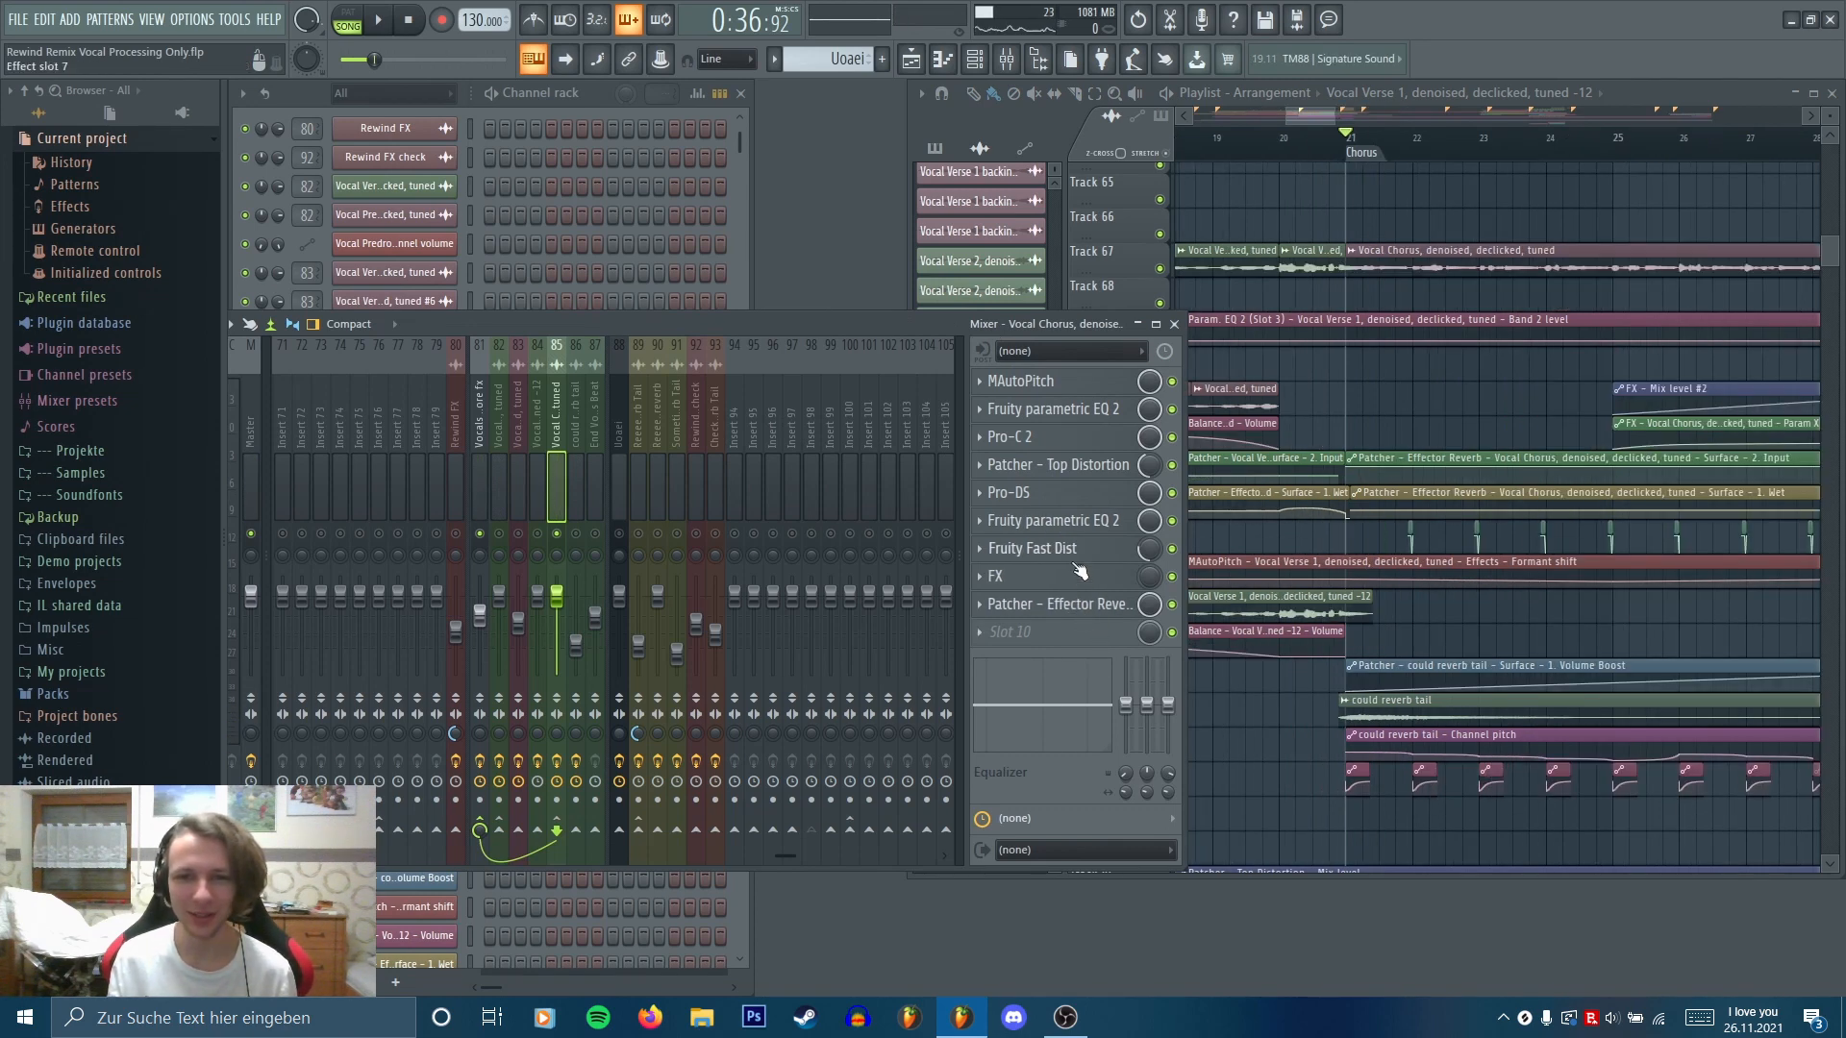
pyautogui.click(1092, 557)
pyautogui.press('space')
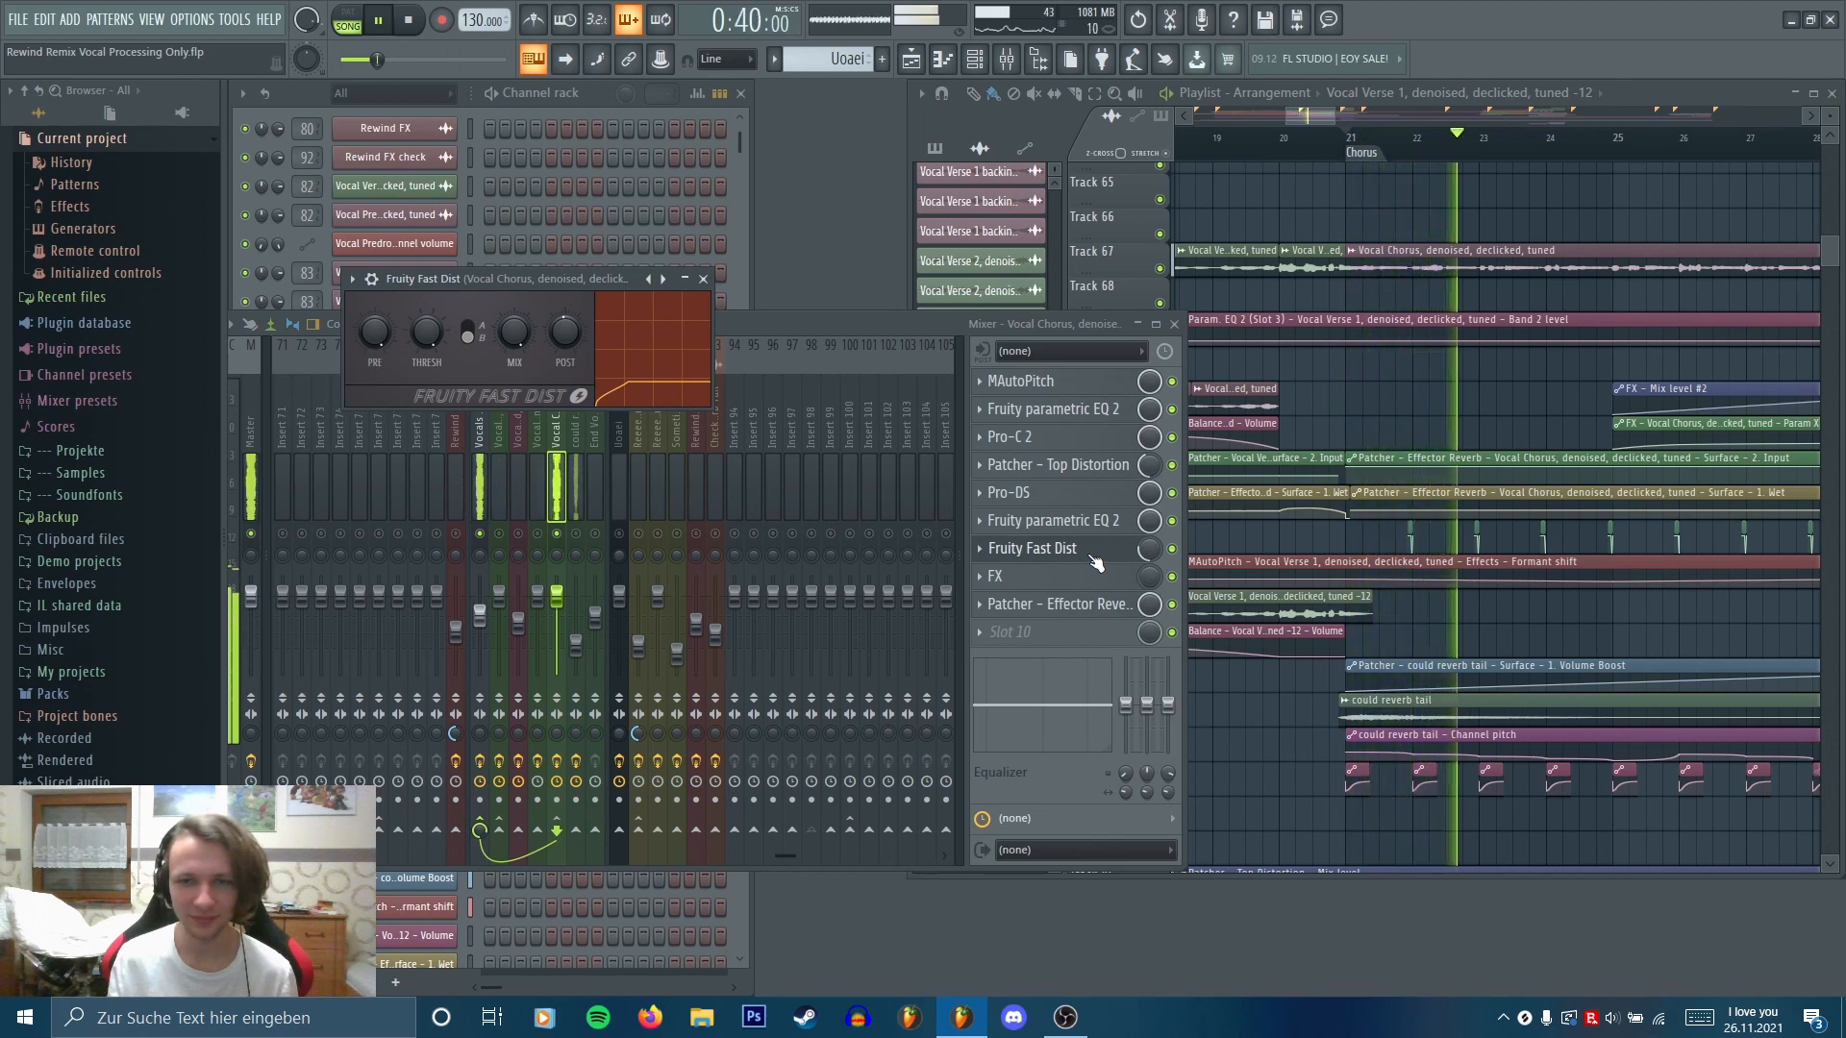
pyautogui.press('space')
pyautogui.click(1096, 560)
pyautogui.press('space')
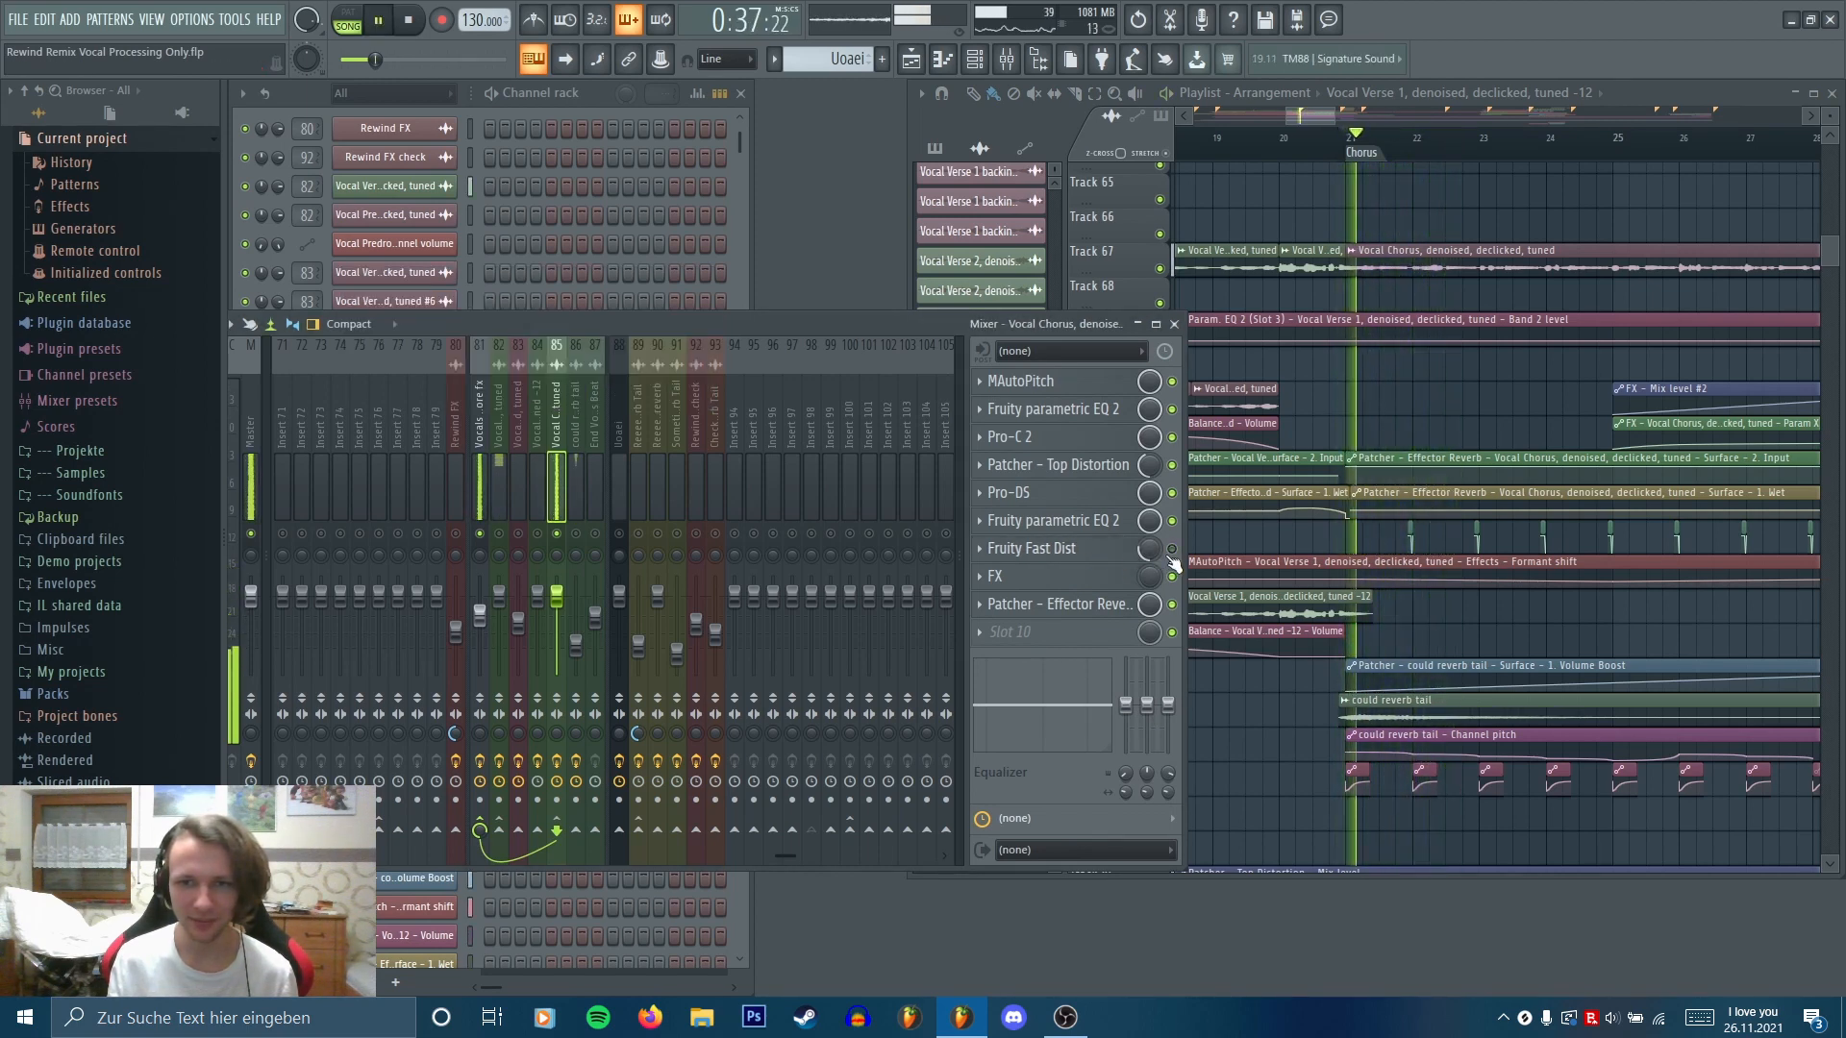
pyautogui.press('space')
pyautogui.press('space')
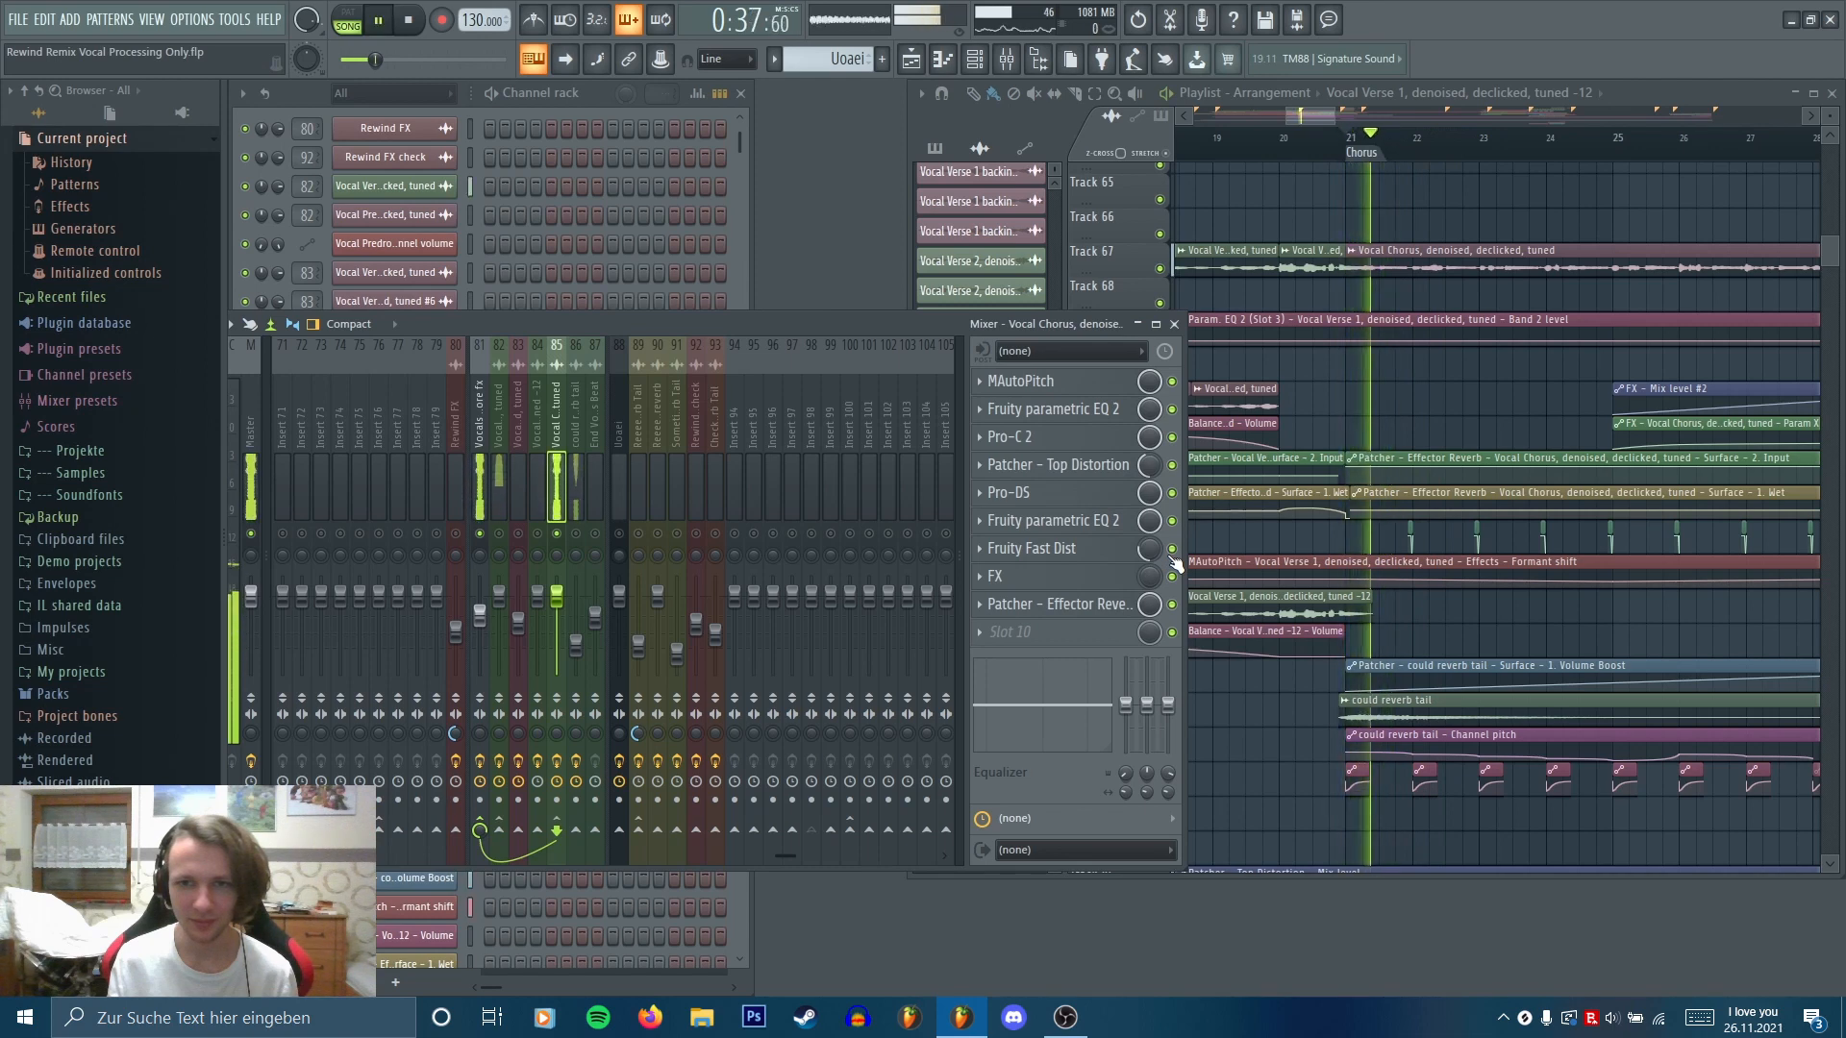
pyautogui.press('space')
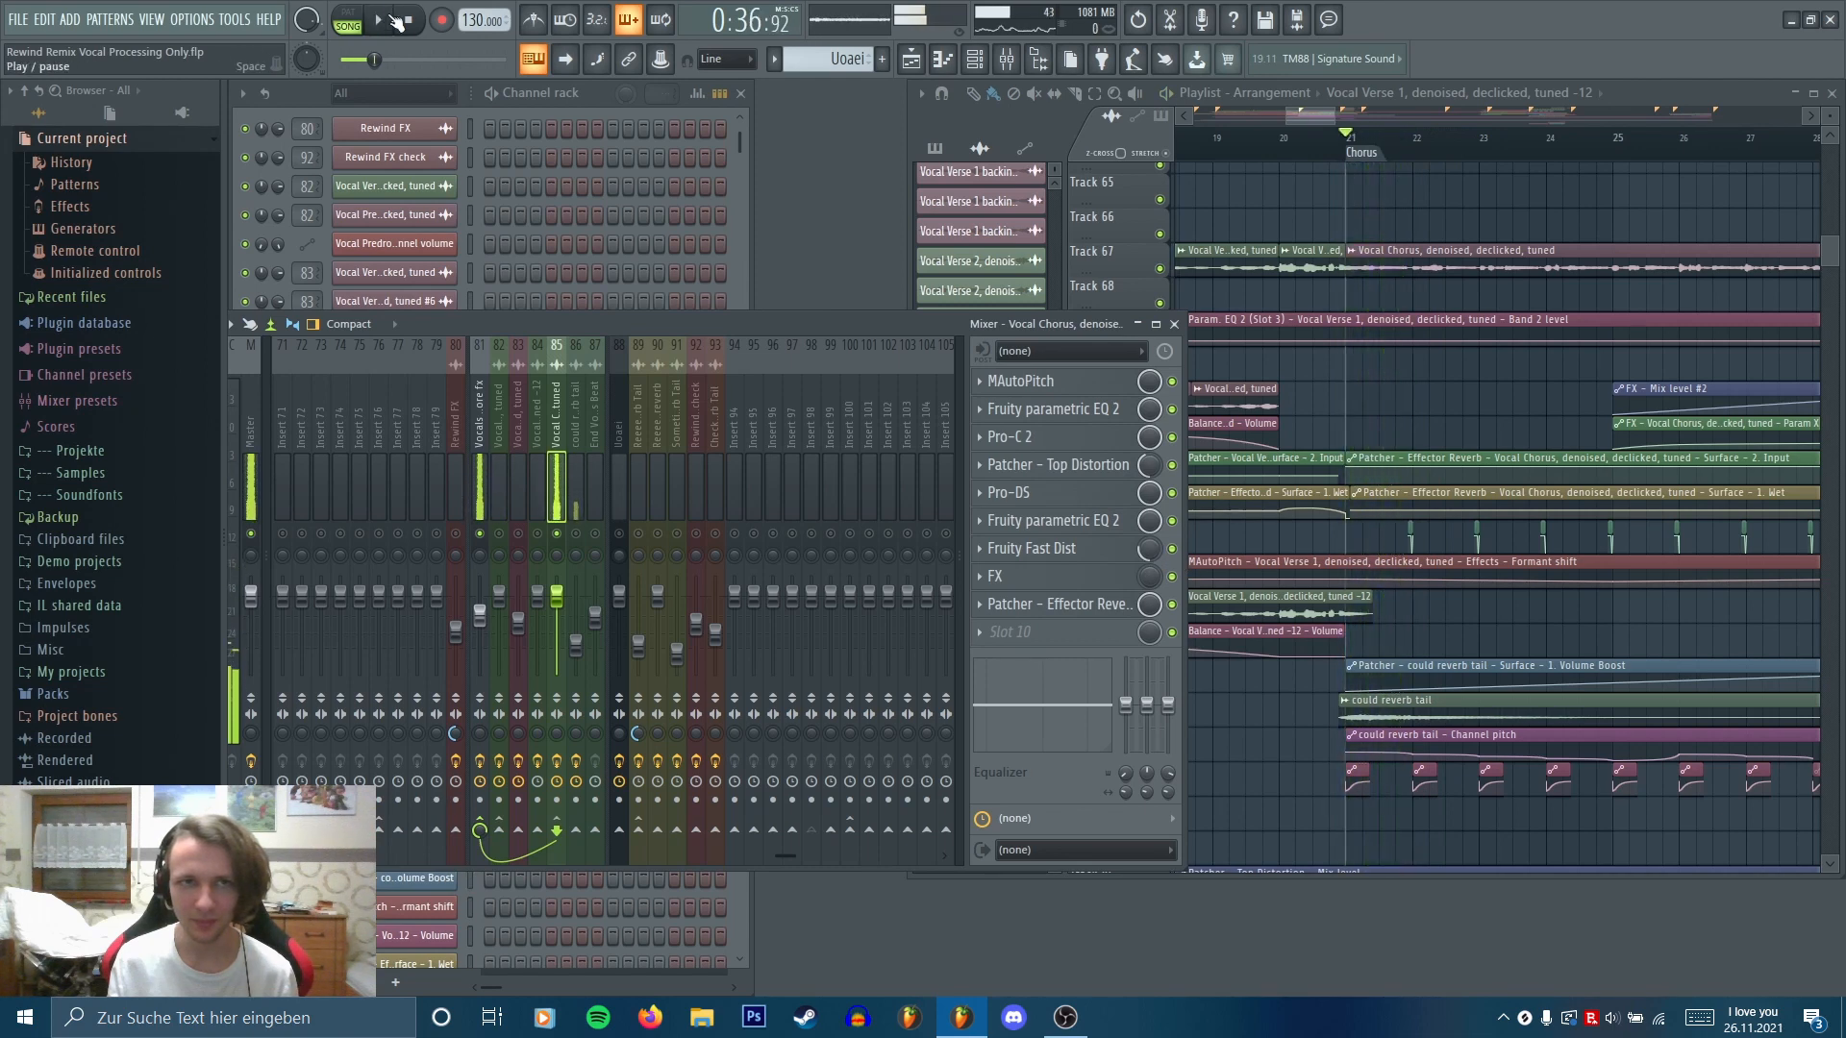
# Examine the chorus vocal's Effector FX module while auditioning its automation from bar 27, then reset playback and close the plugin
pyautogui.click(1399, 267)
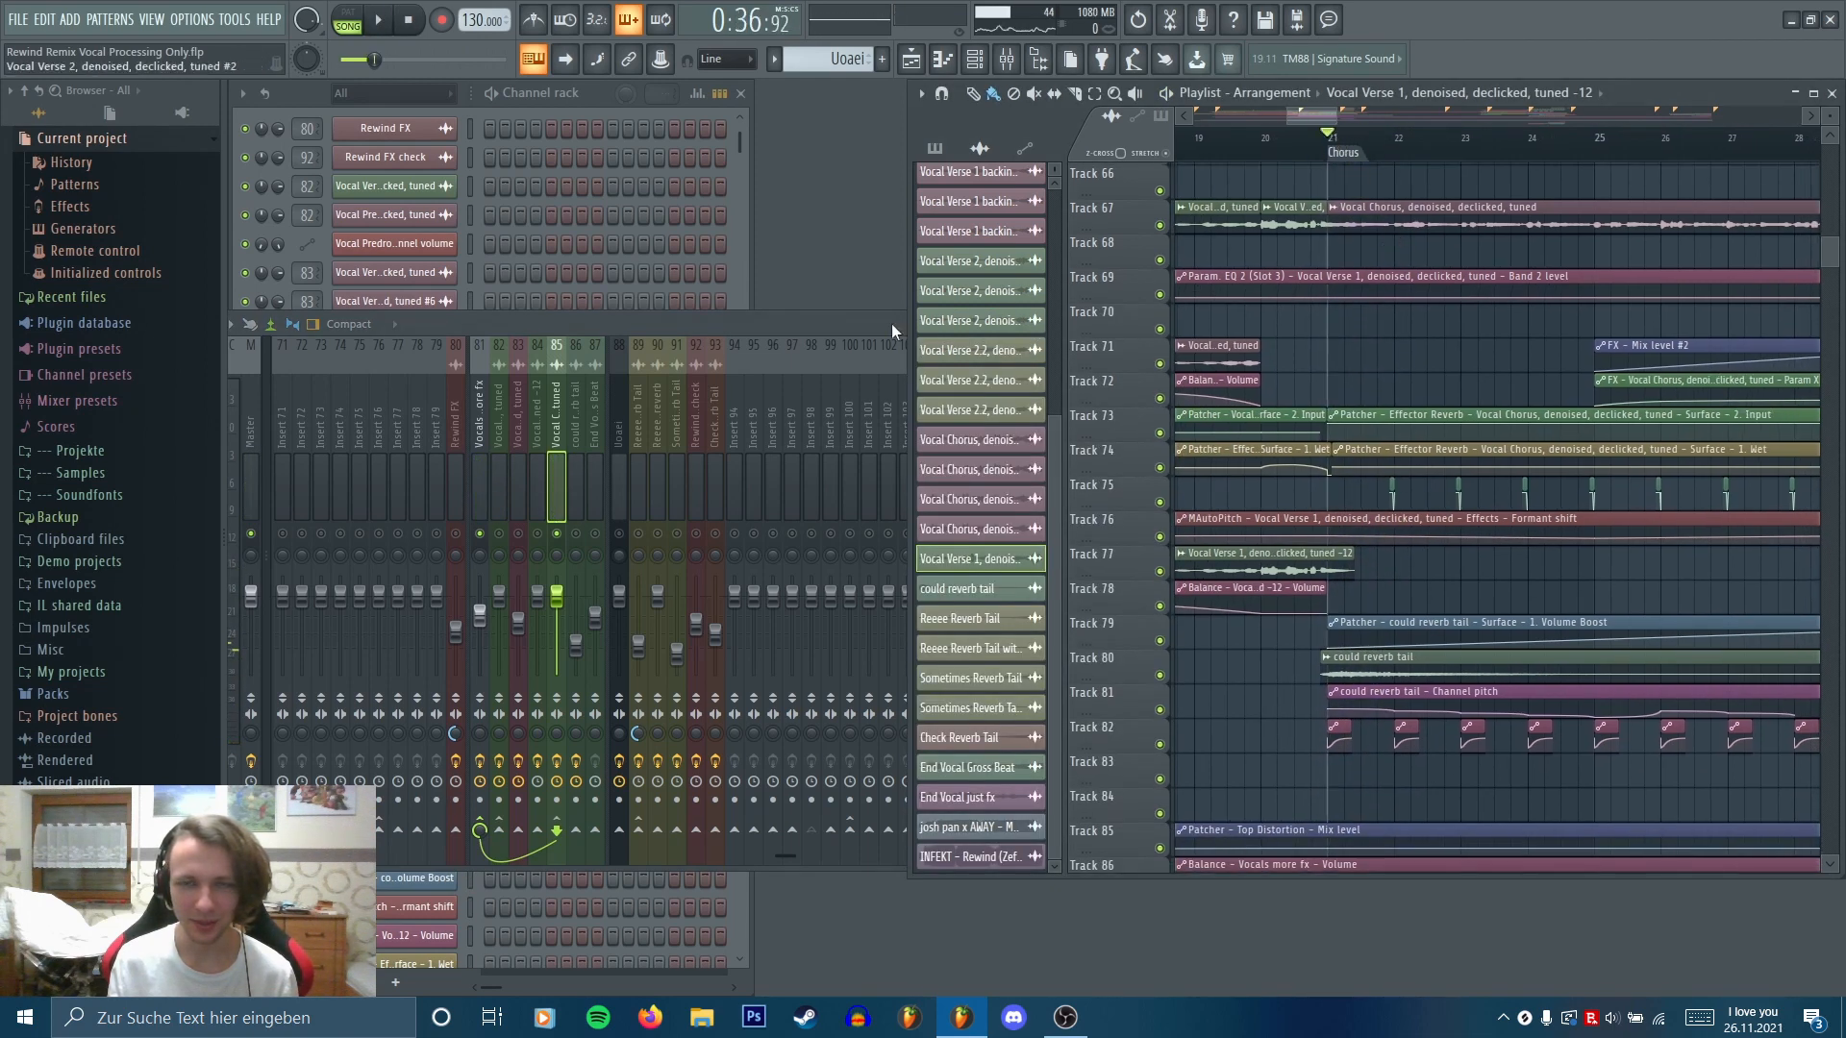
pyautogui.click(891, 323)
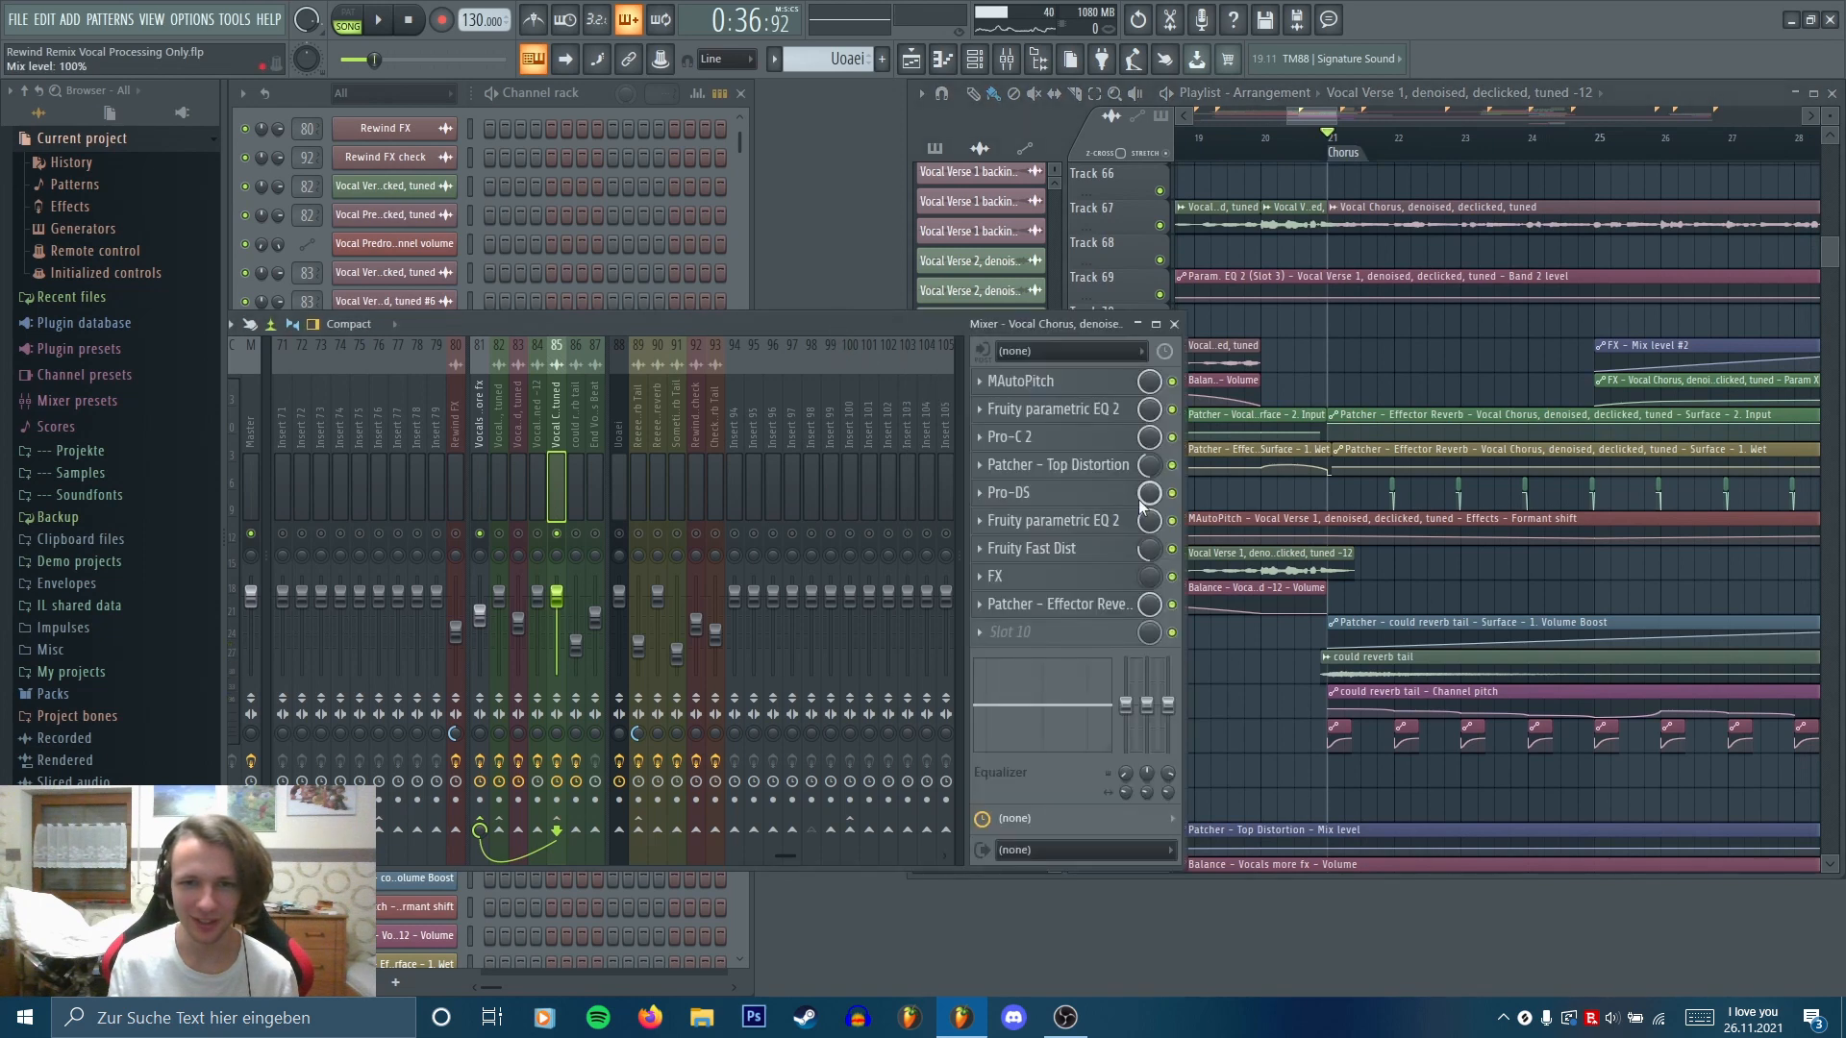
pyautogui.click(1112, 583)
pyautogui.click(1382, 491)
pyautogui.scroll(-3, 1391, 492)
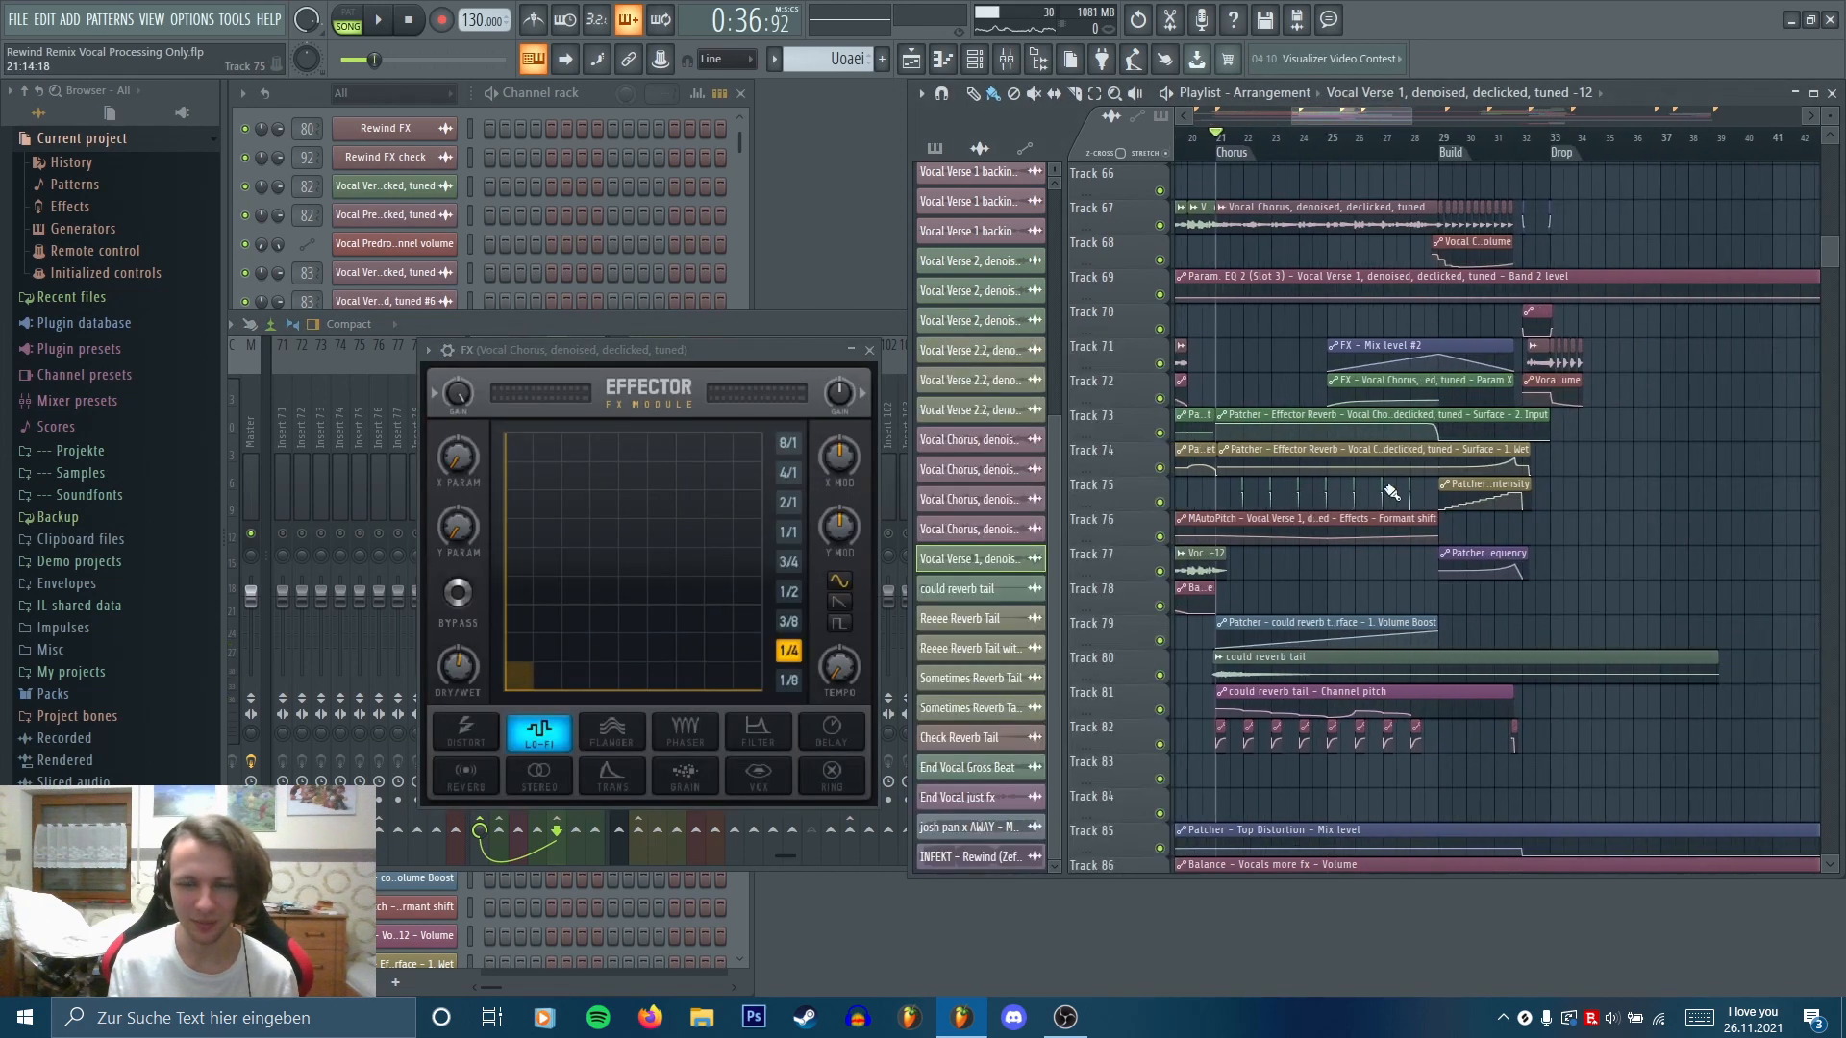
pyautogui.click(1398, 138)
pyautogui.press('space')
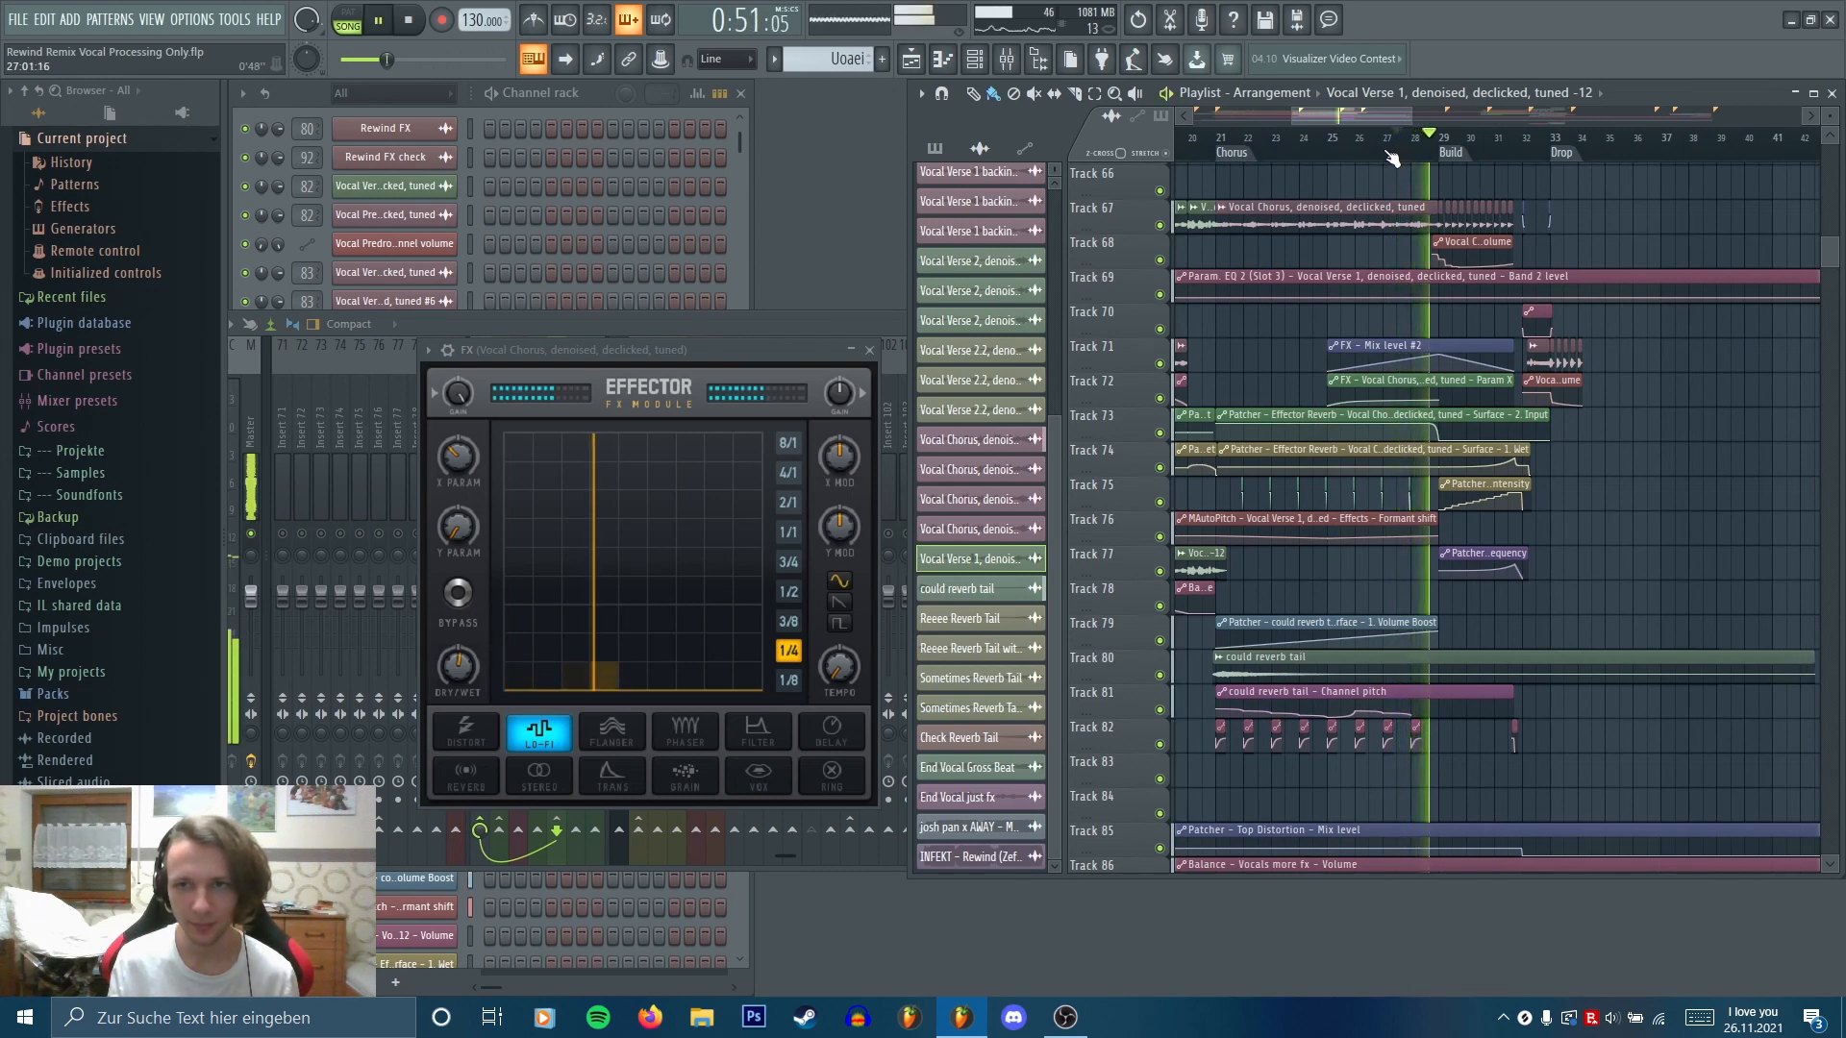
pyautogui.press('space')
pyautogui.click(409, 20)
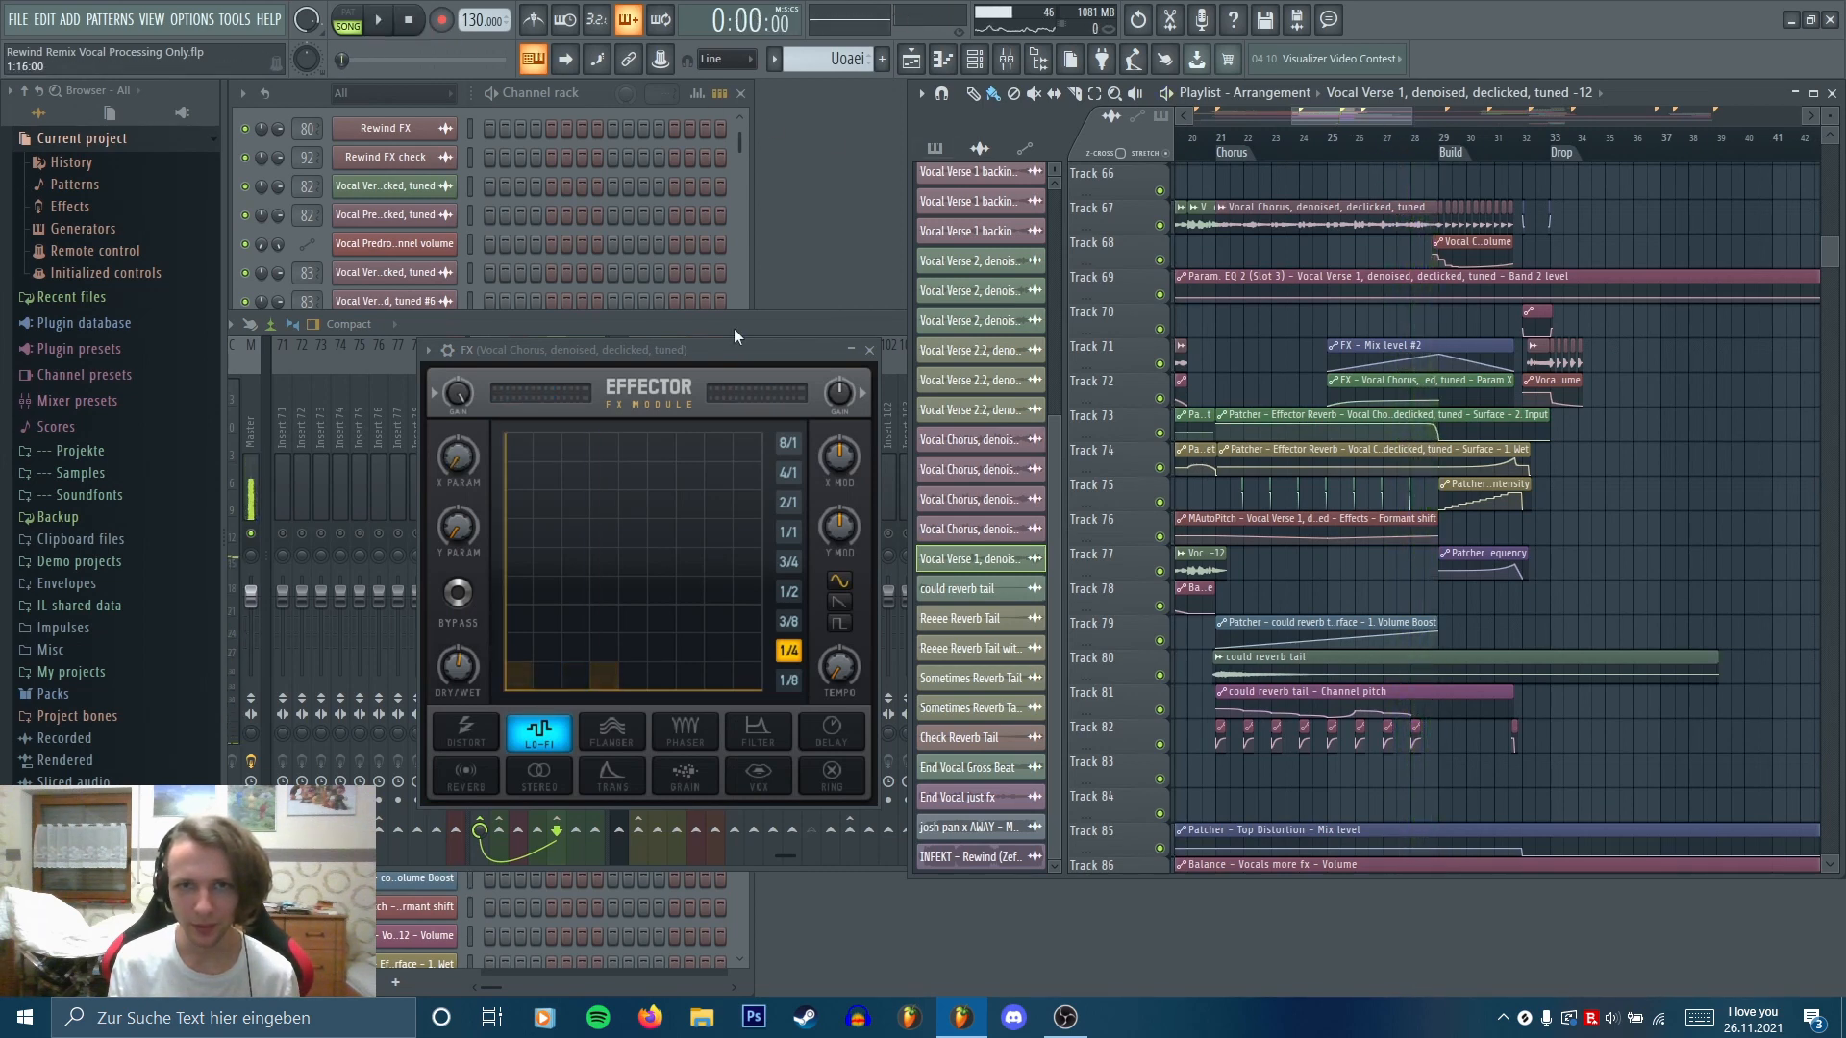
pyautogui.click(869, 350)
# Examine the shape of the Effector Reverb Mute / solo automation clips on Track 75 in the chorus
pyautogui.scroll(5, 1417, 539)
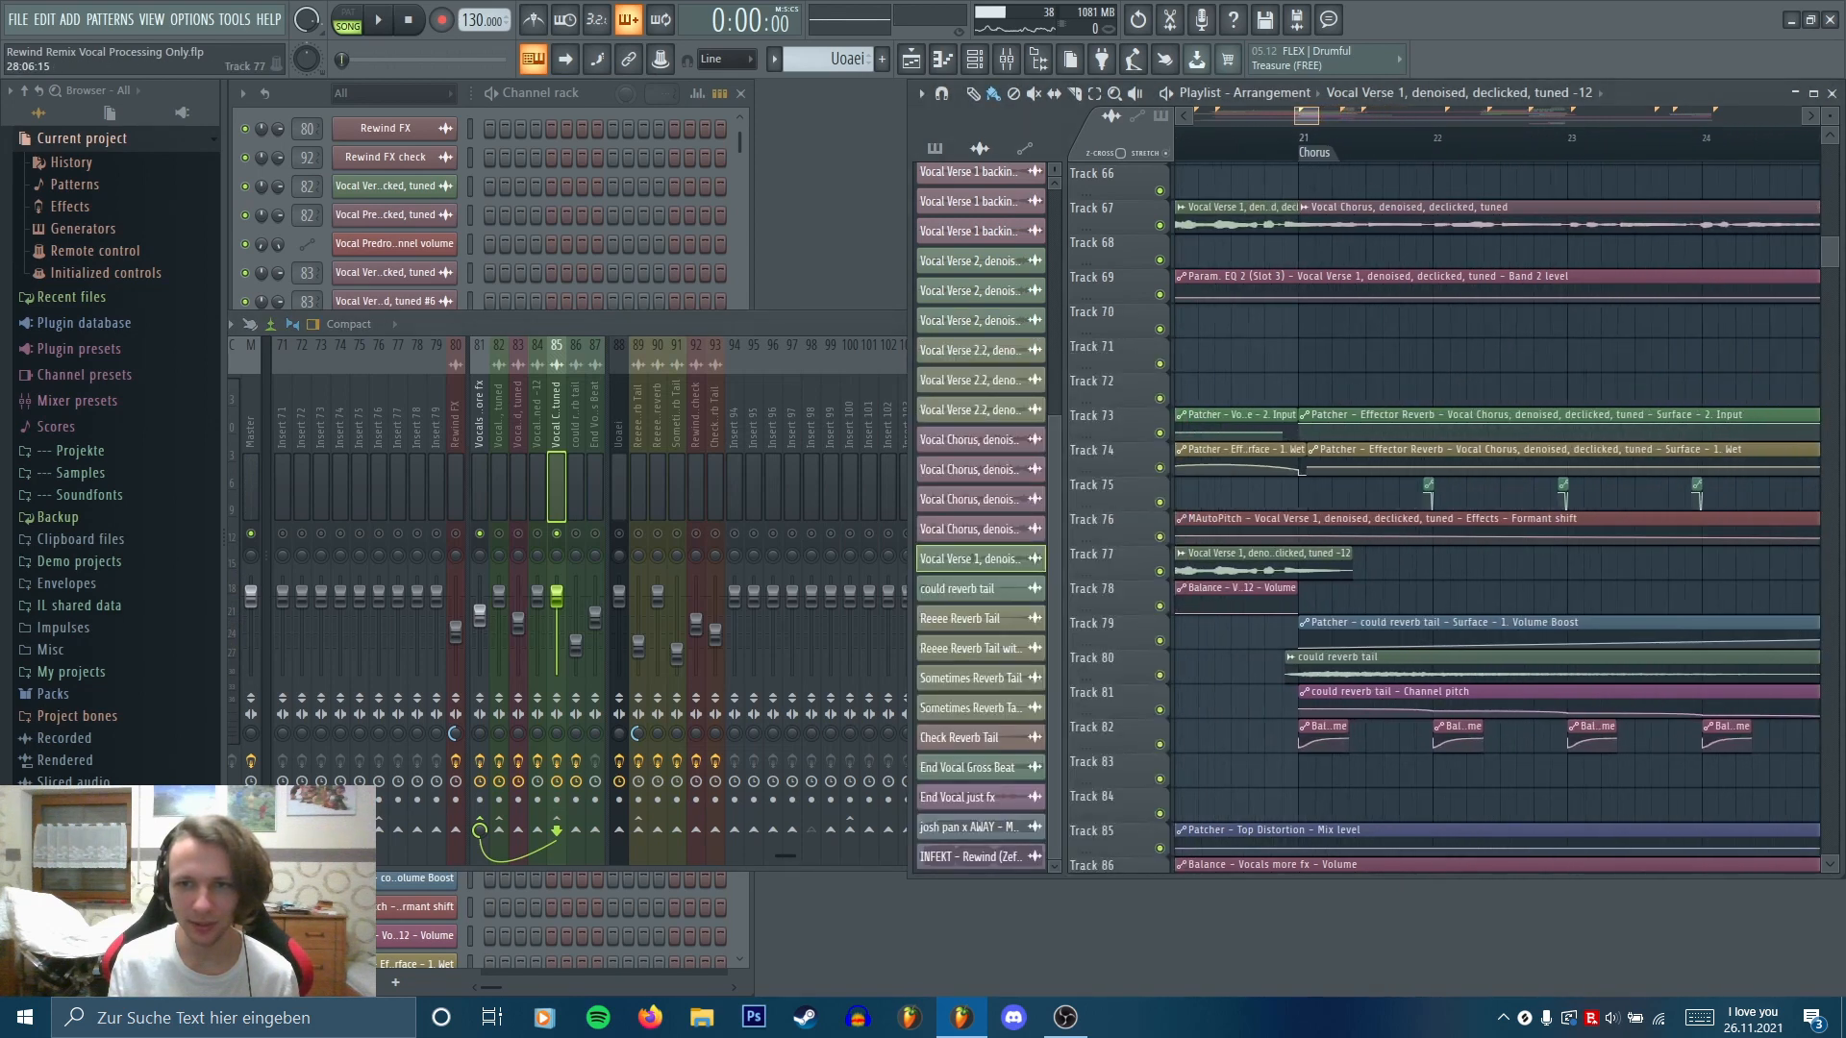
pyautogui.scroll(4, 1417, 539)
pyautogui.scroll(3, 1404, 479)
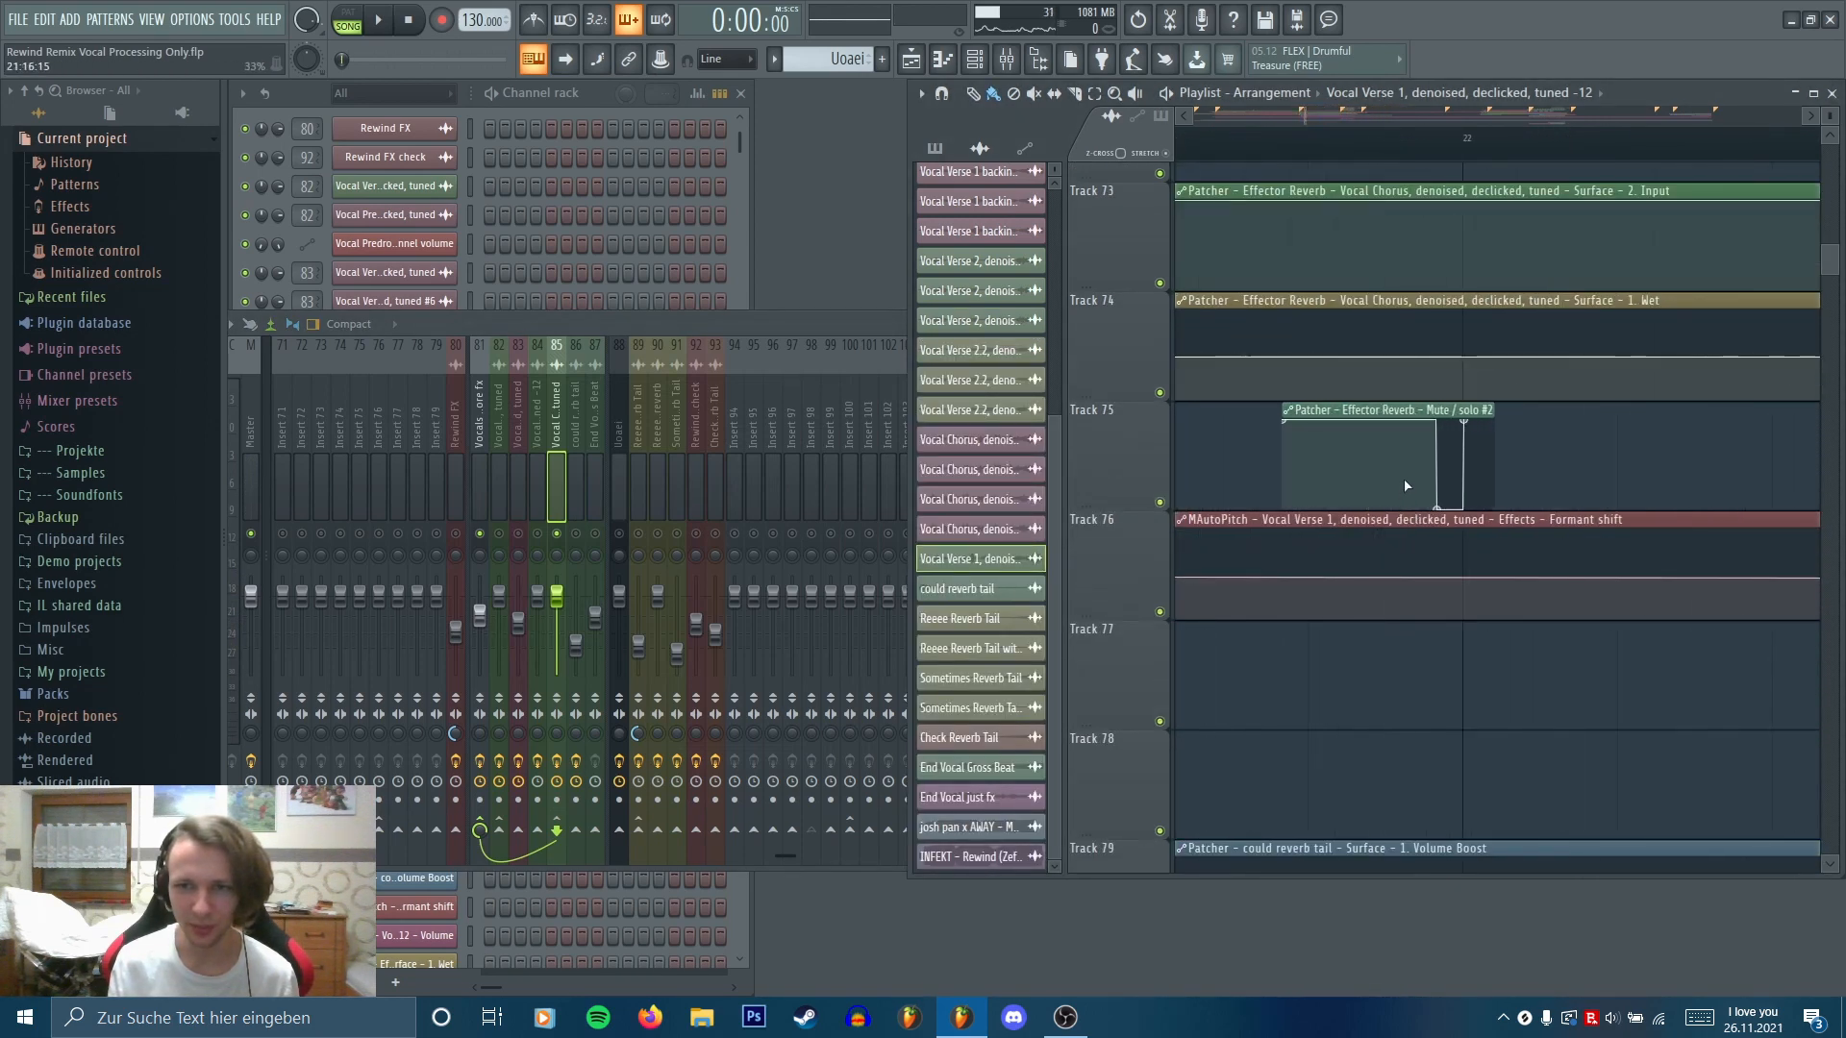
pyautogui.scroll(-4, 1403, 401)
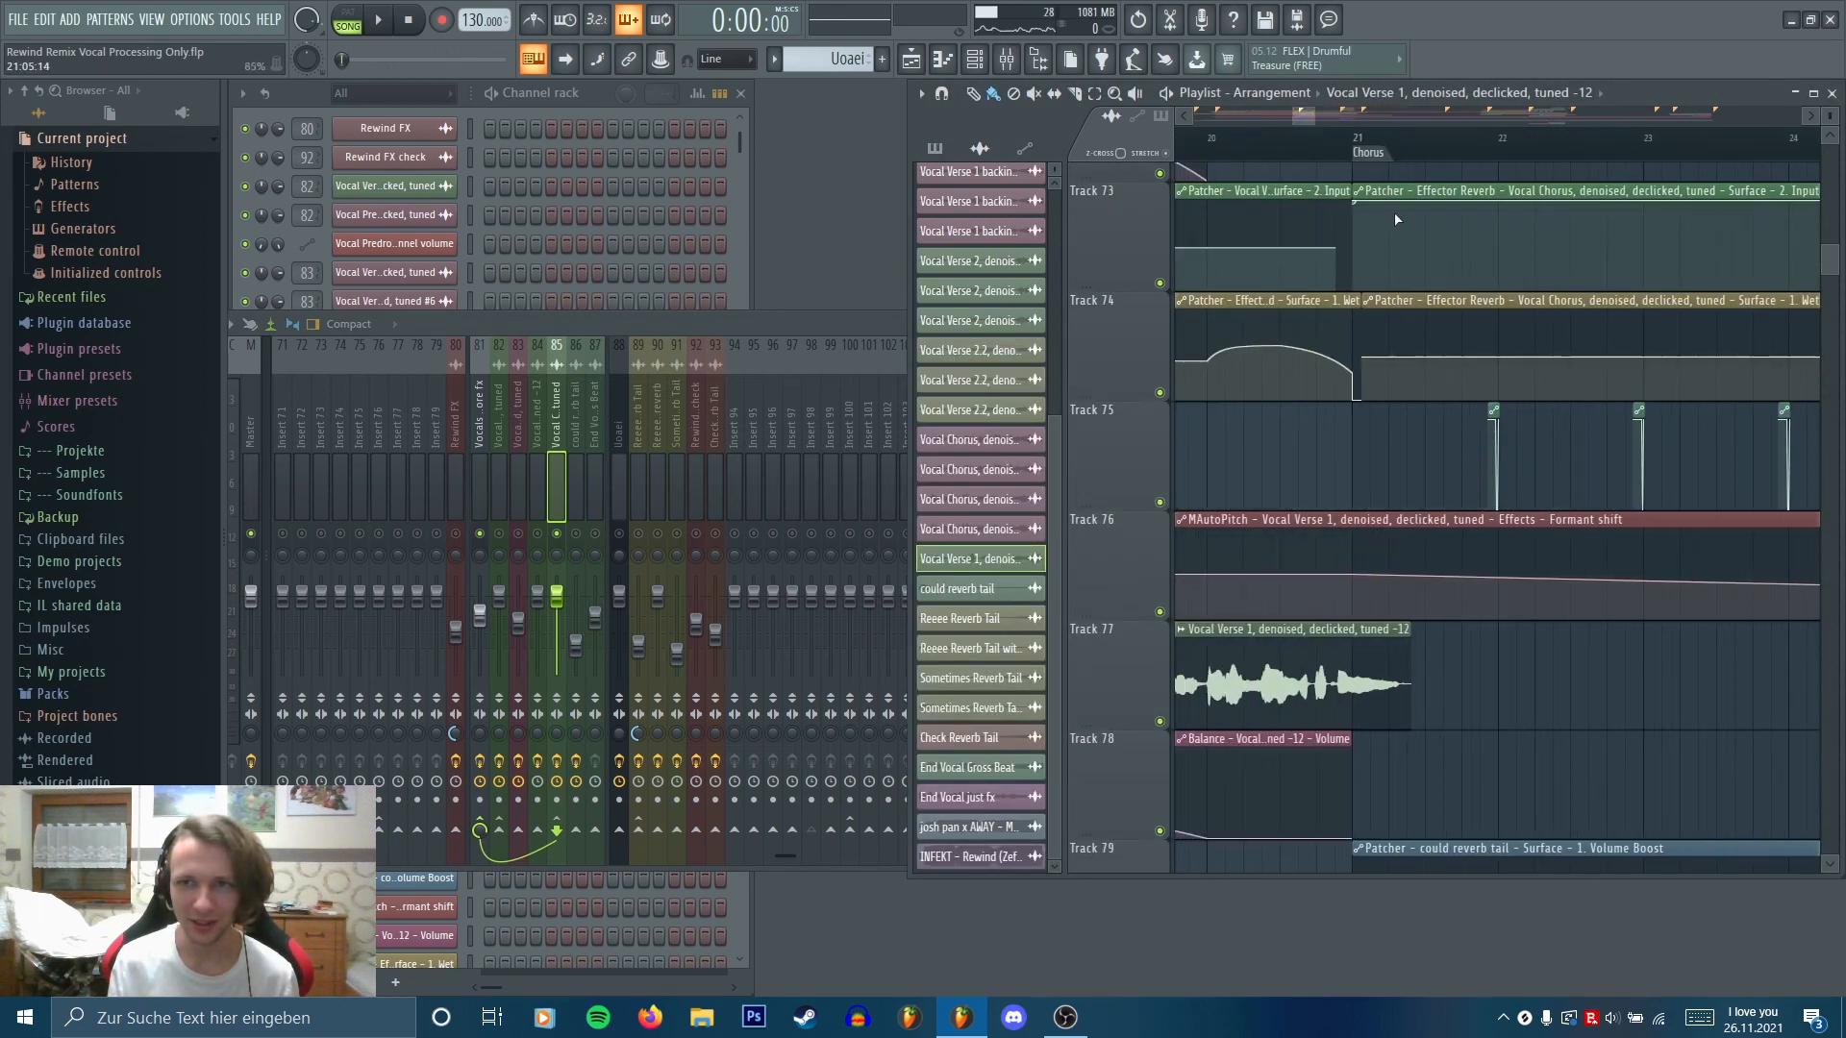
# Place the playhead at bar 21 and audition the chorus vocal with its reverb input, wet and mute automation
pyautogui.click(1356, 136)
pyautogui.moveTo(1358, 135)
pyautogui.mouseDown()
pyautogui.moveTo(1485, 137)
pyautogui.moveTo(1354, 139)
pyautogui.mouseUp()
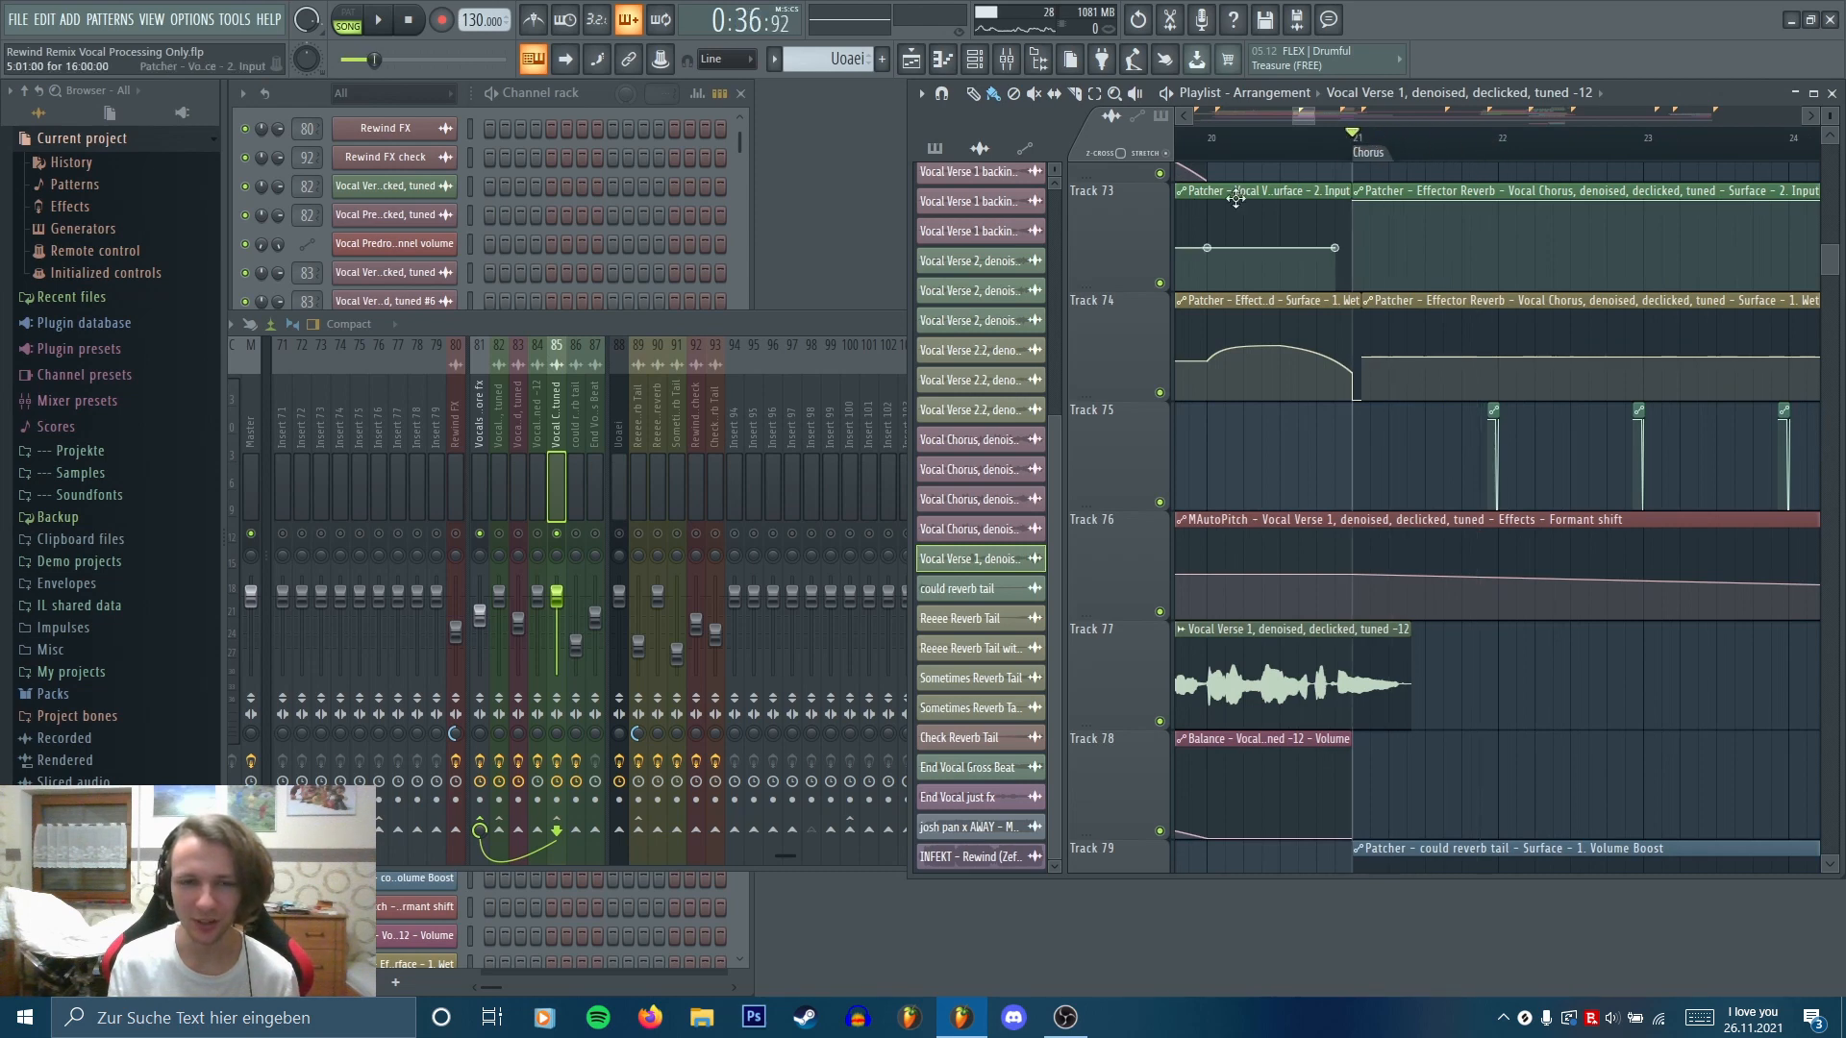
pyautogui.click(835, 331)
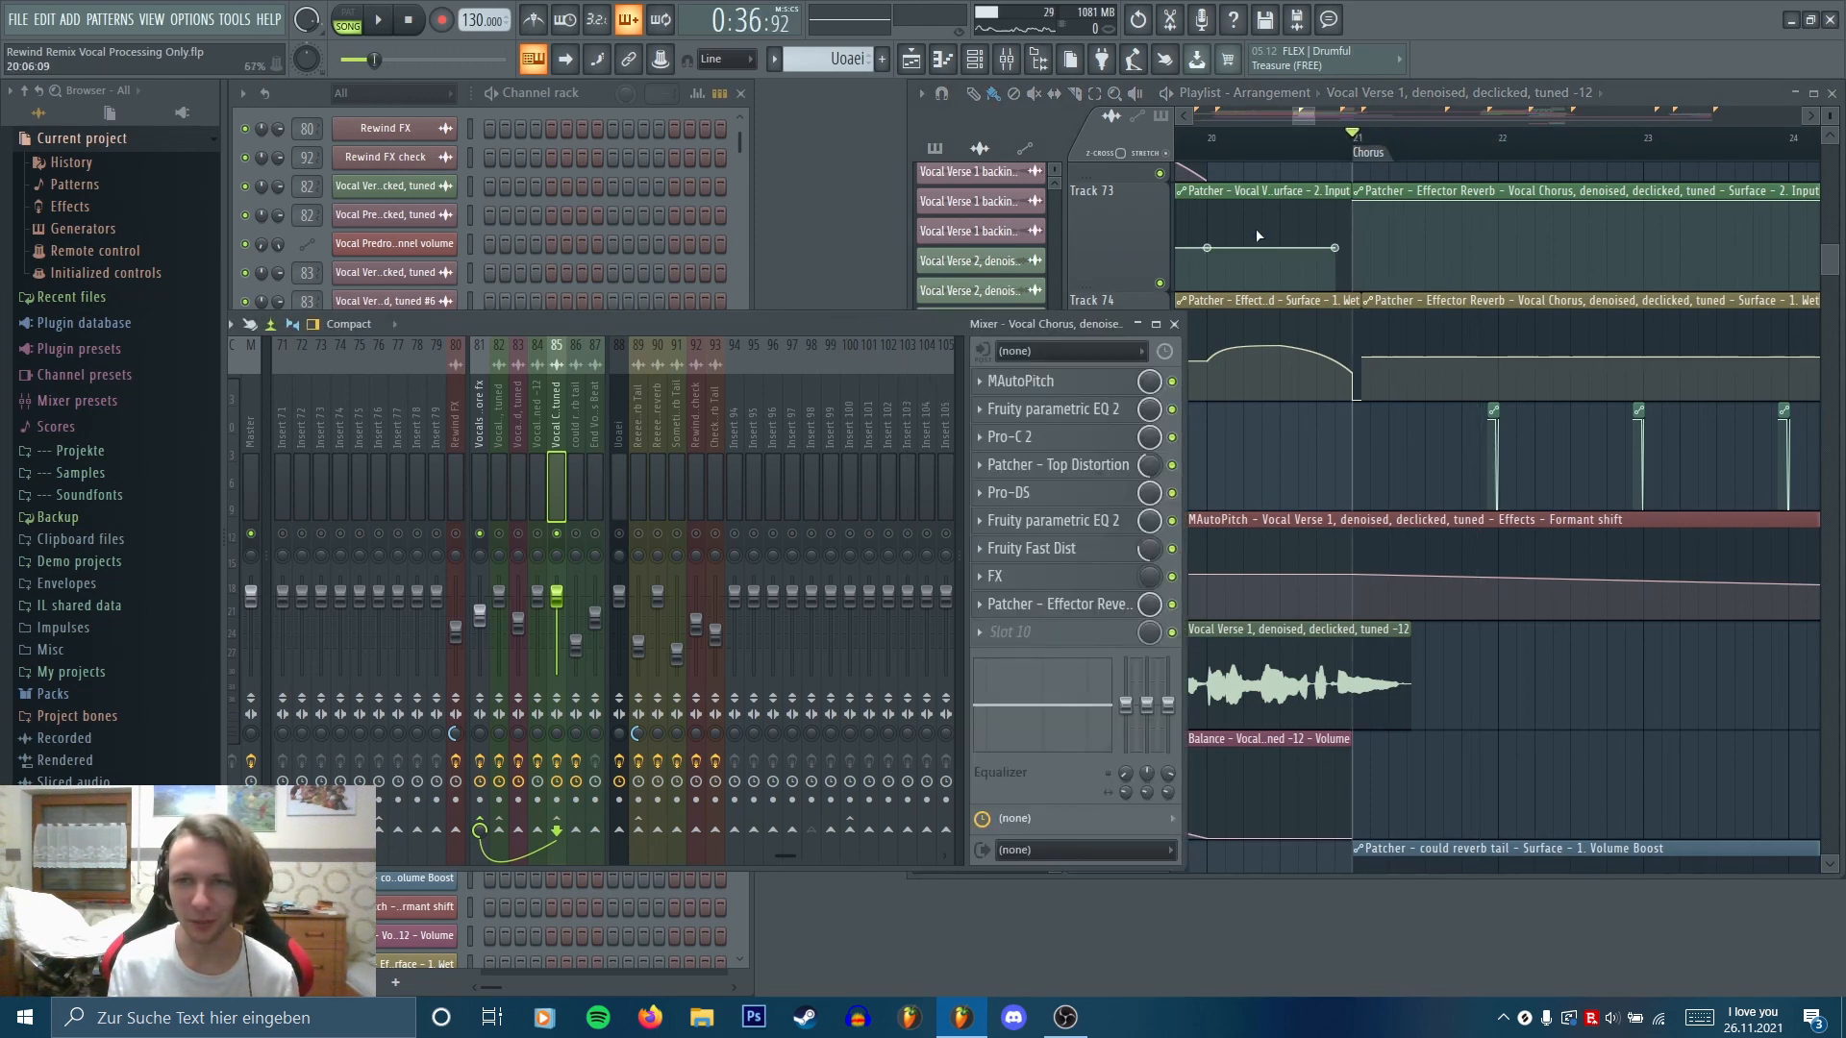
pyautogui.moveTo(1381, 209); pyautogui.dragTo(1340, 215)
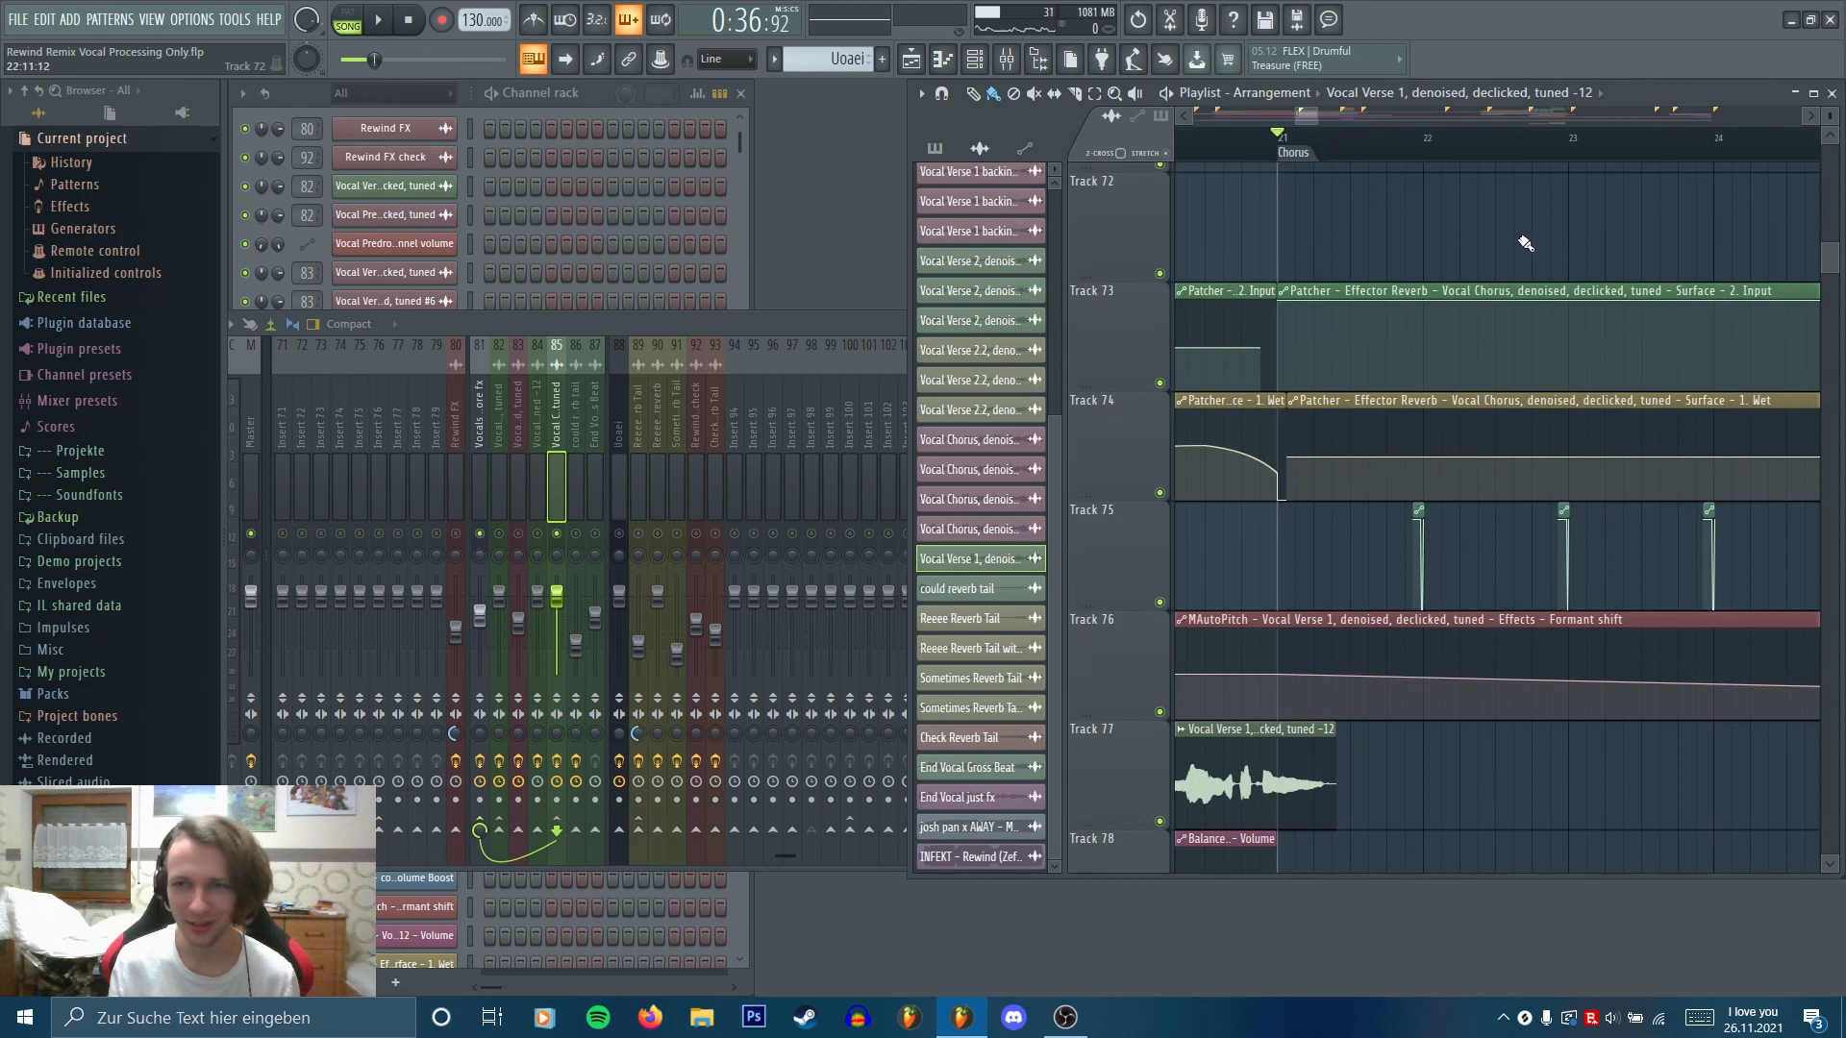
pyautogui.press('F9')
pyautogui.press('space')
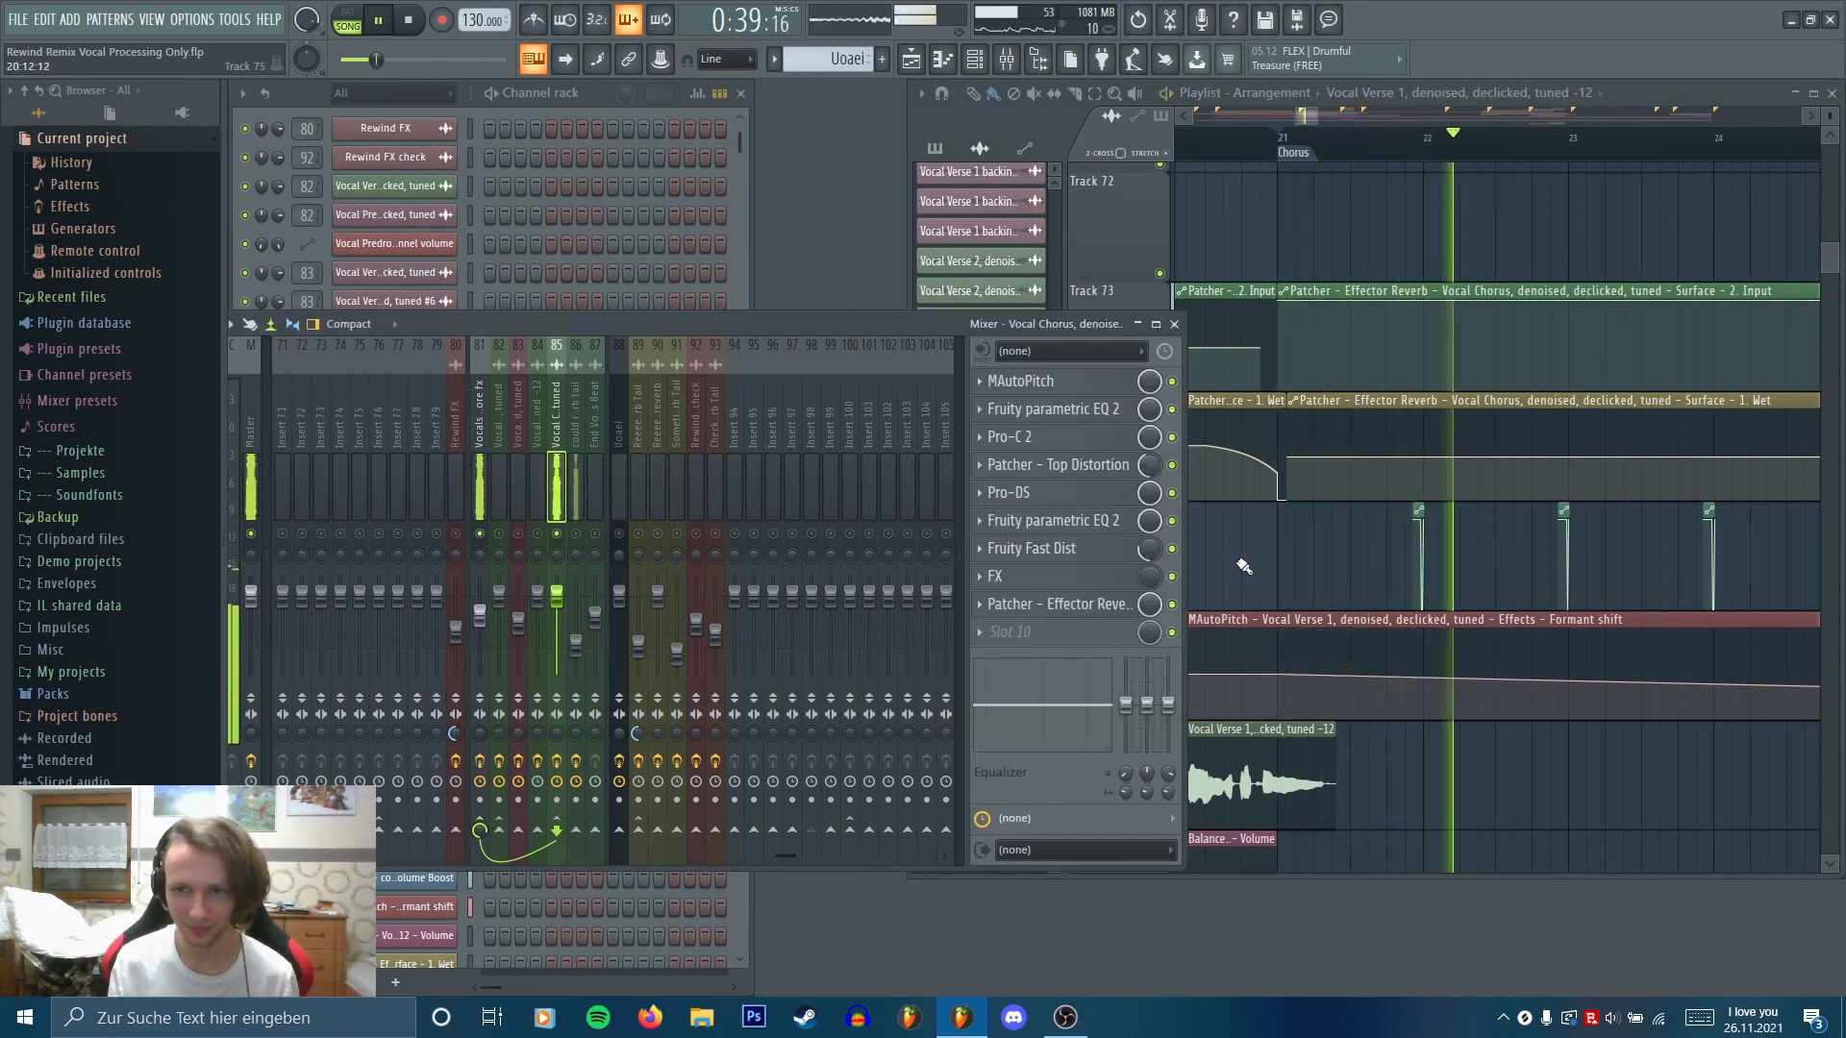
pyautogui.press('space')
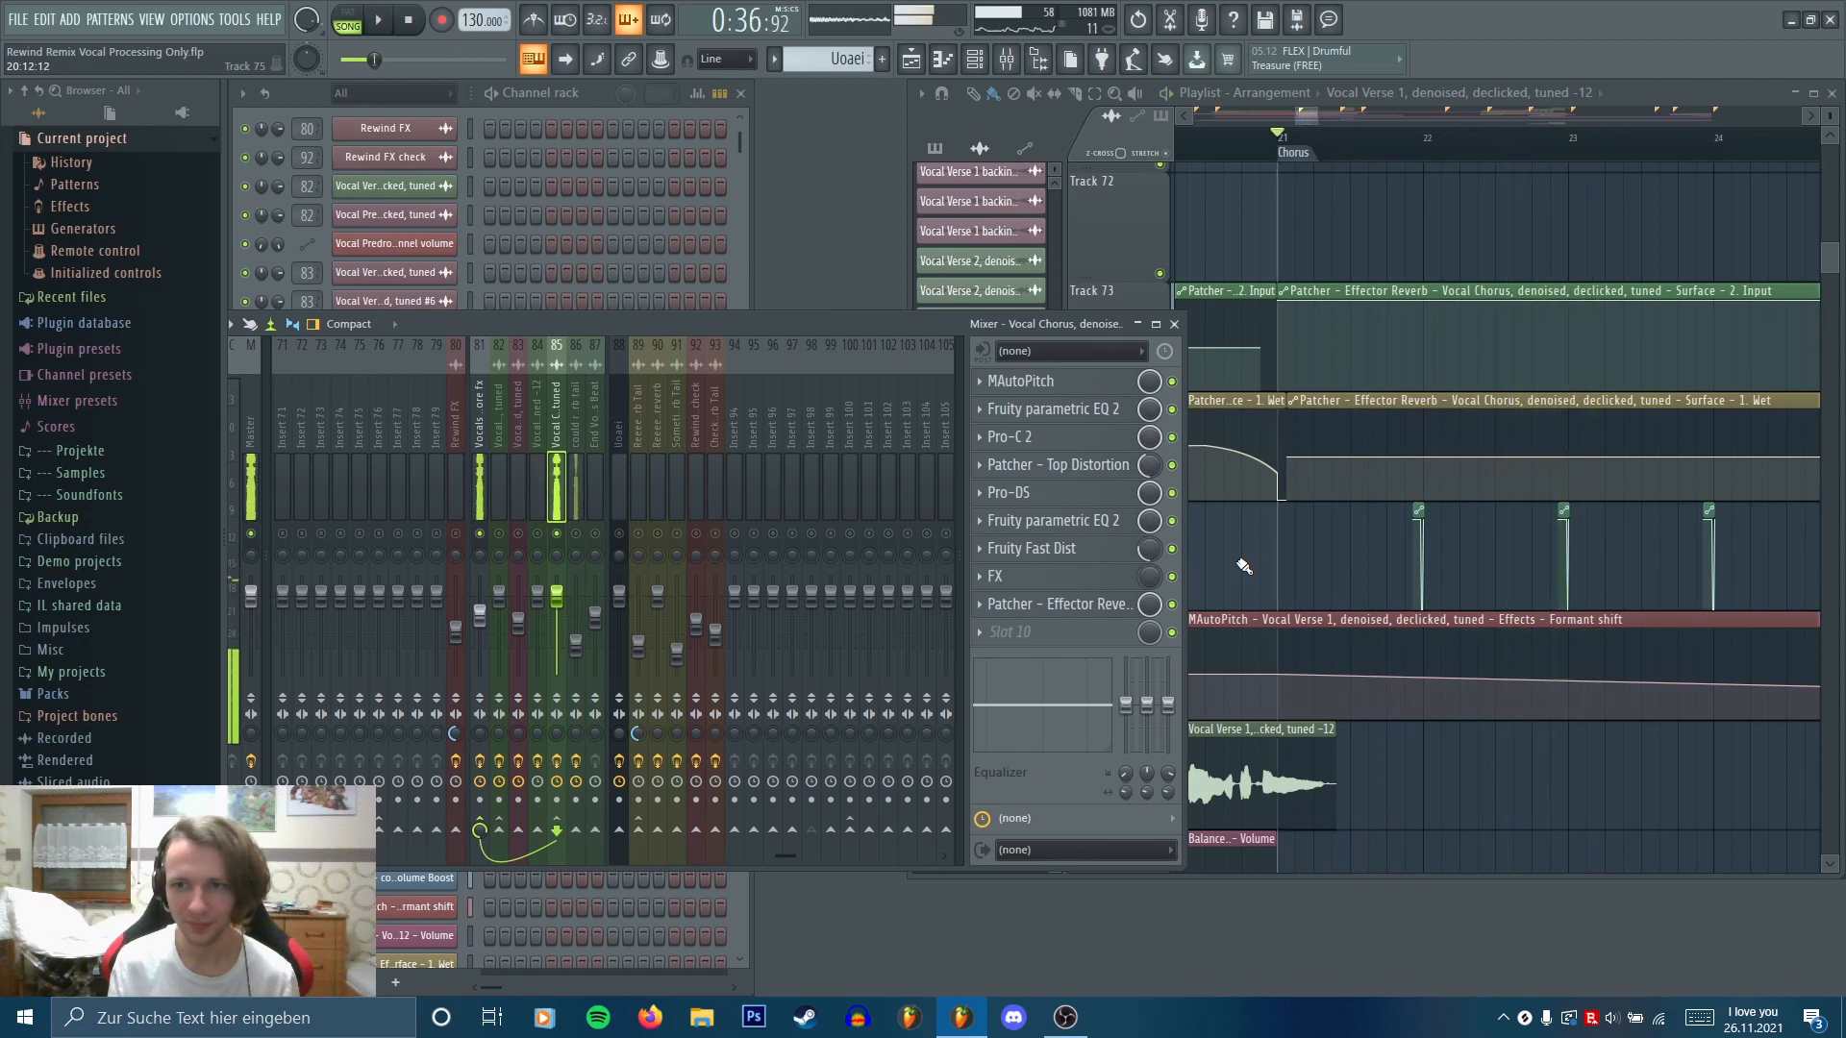
# Place the playhead in bar 28, just before the Build marker, and audition the chorus vocal's transition into the build
pyautogui.press('F5')
pyautogui.moveTo(1318, 116); pyautogui.dragTo(1381, 117)
pyautogui.click(1349, 137)
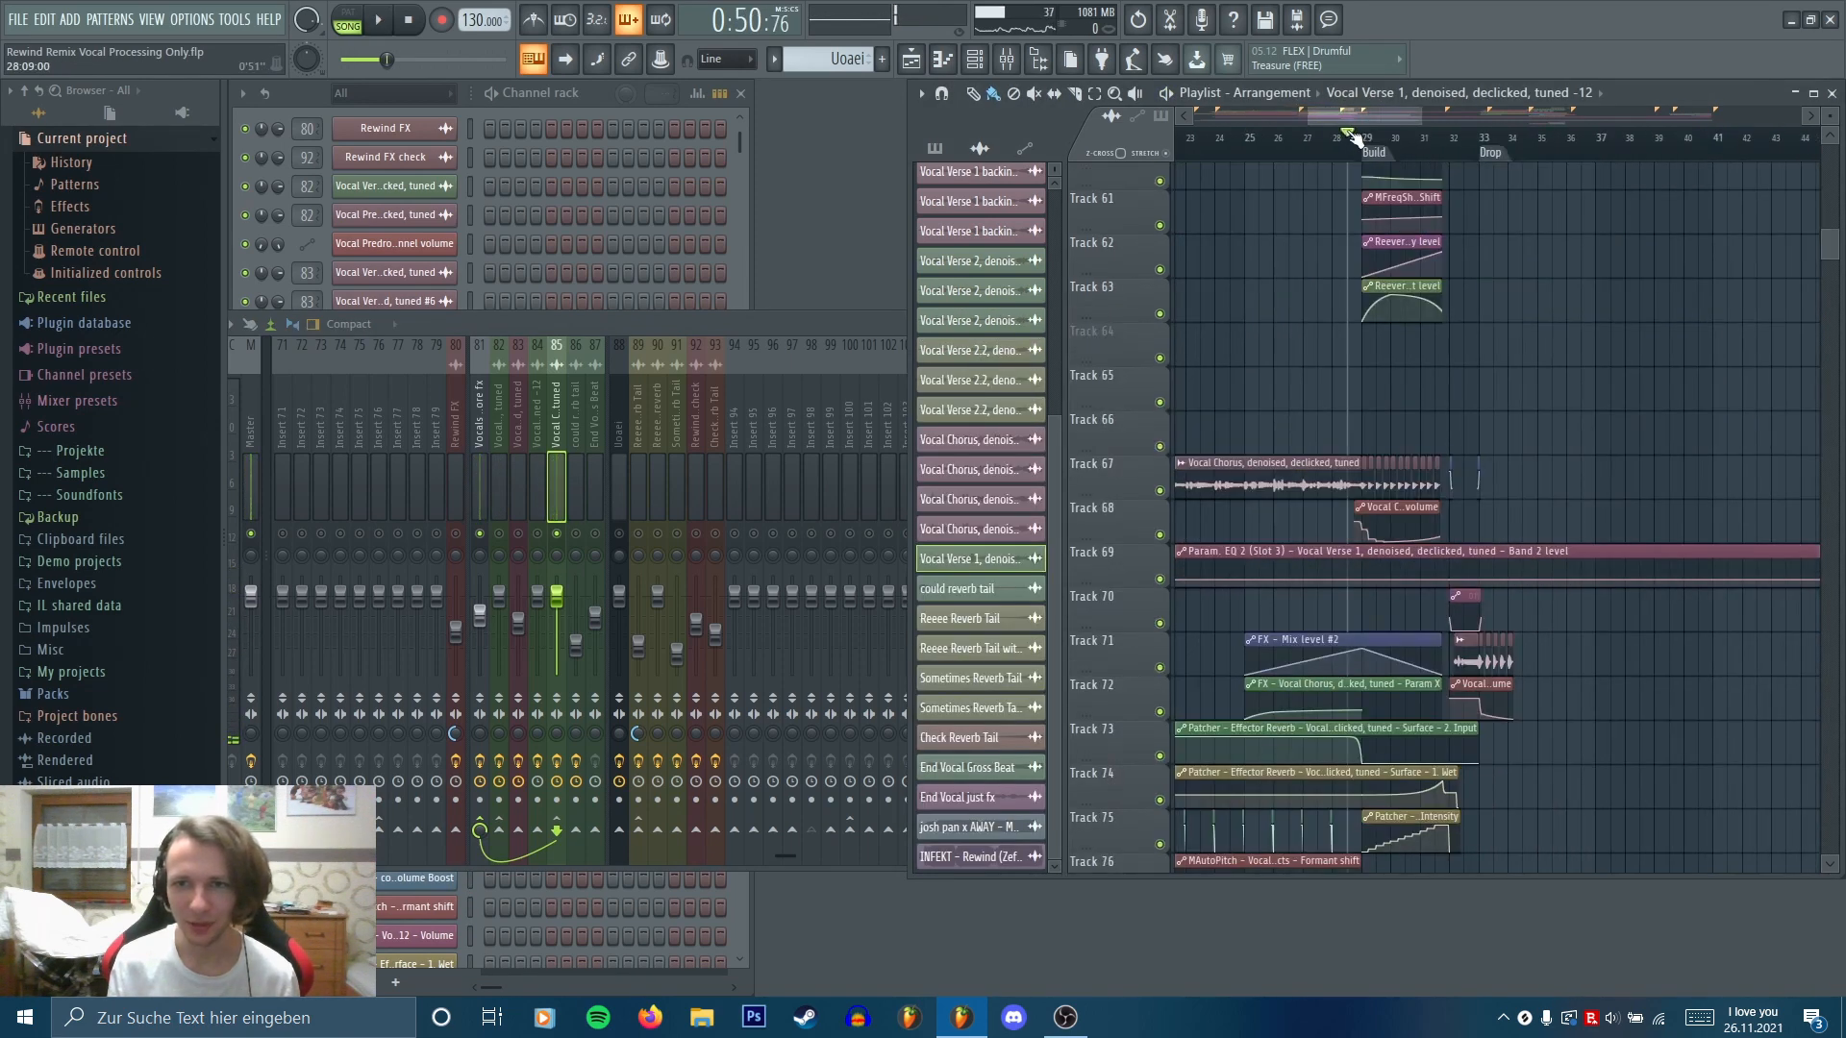
pyautogui.moveTo(1351, 134); pyautogui.dragTo(1349, 136)
pyautogui.press('space')
pyautogui.scroll(2, 1335, 116)
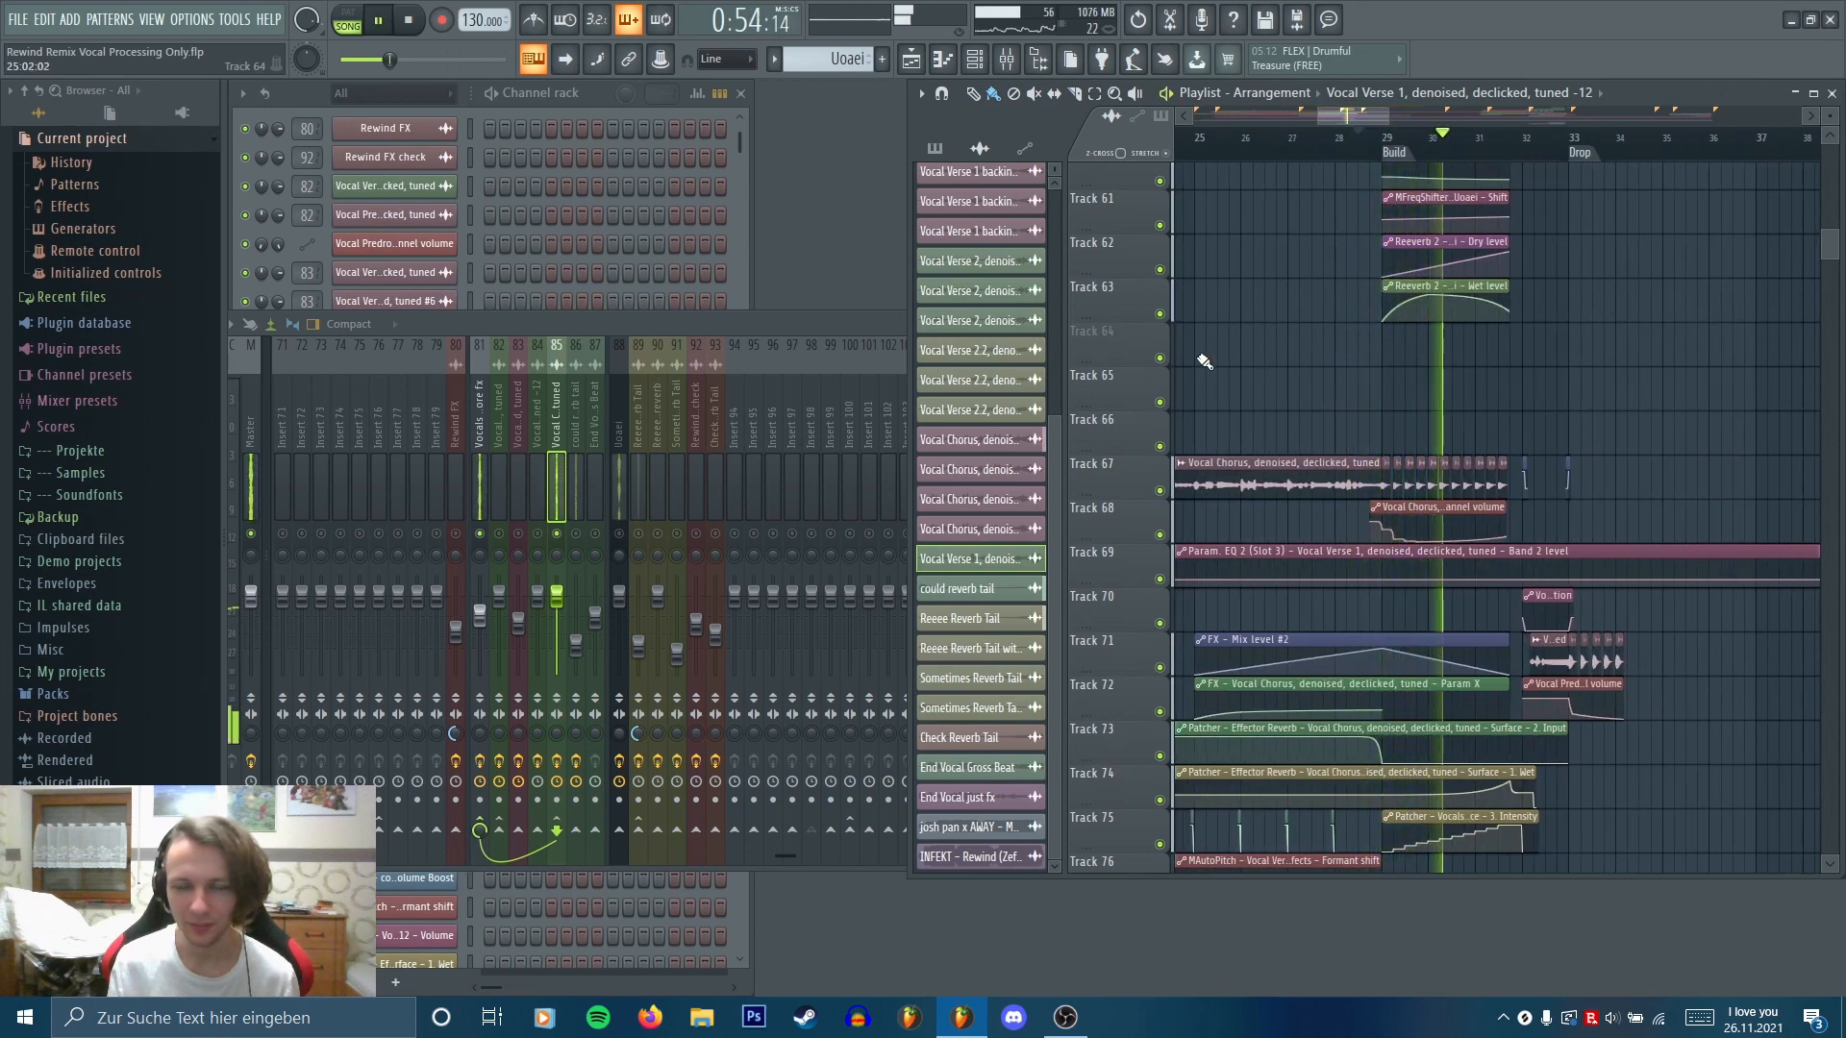
pyautogui.press('space')
# Examine the shape of the chorus vocal's channel volume automation on Track 68 across the build
pyautogui.scroll(3, 1446, 395)
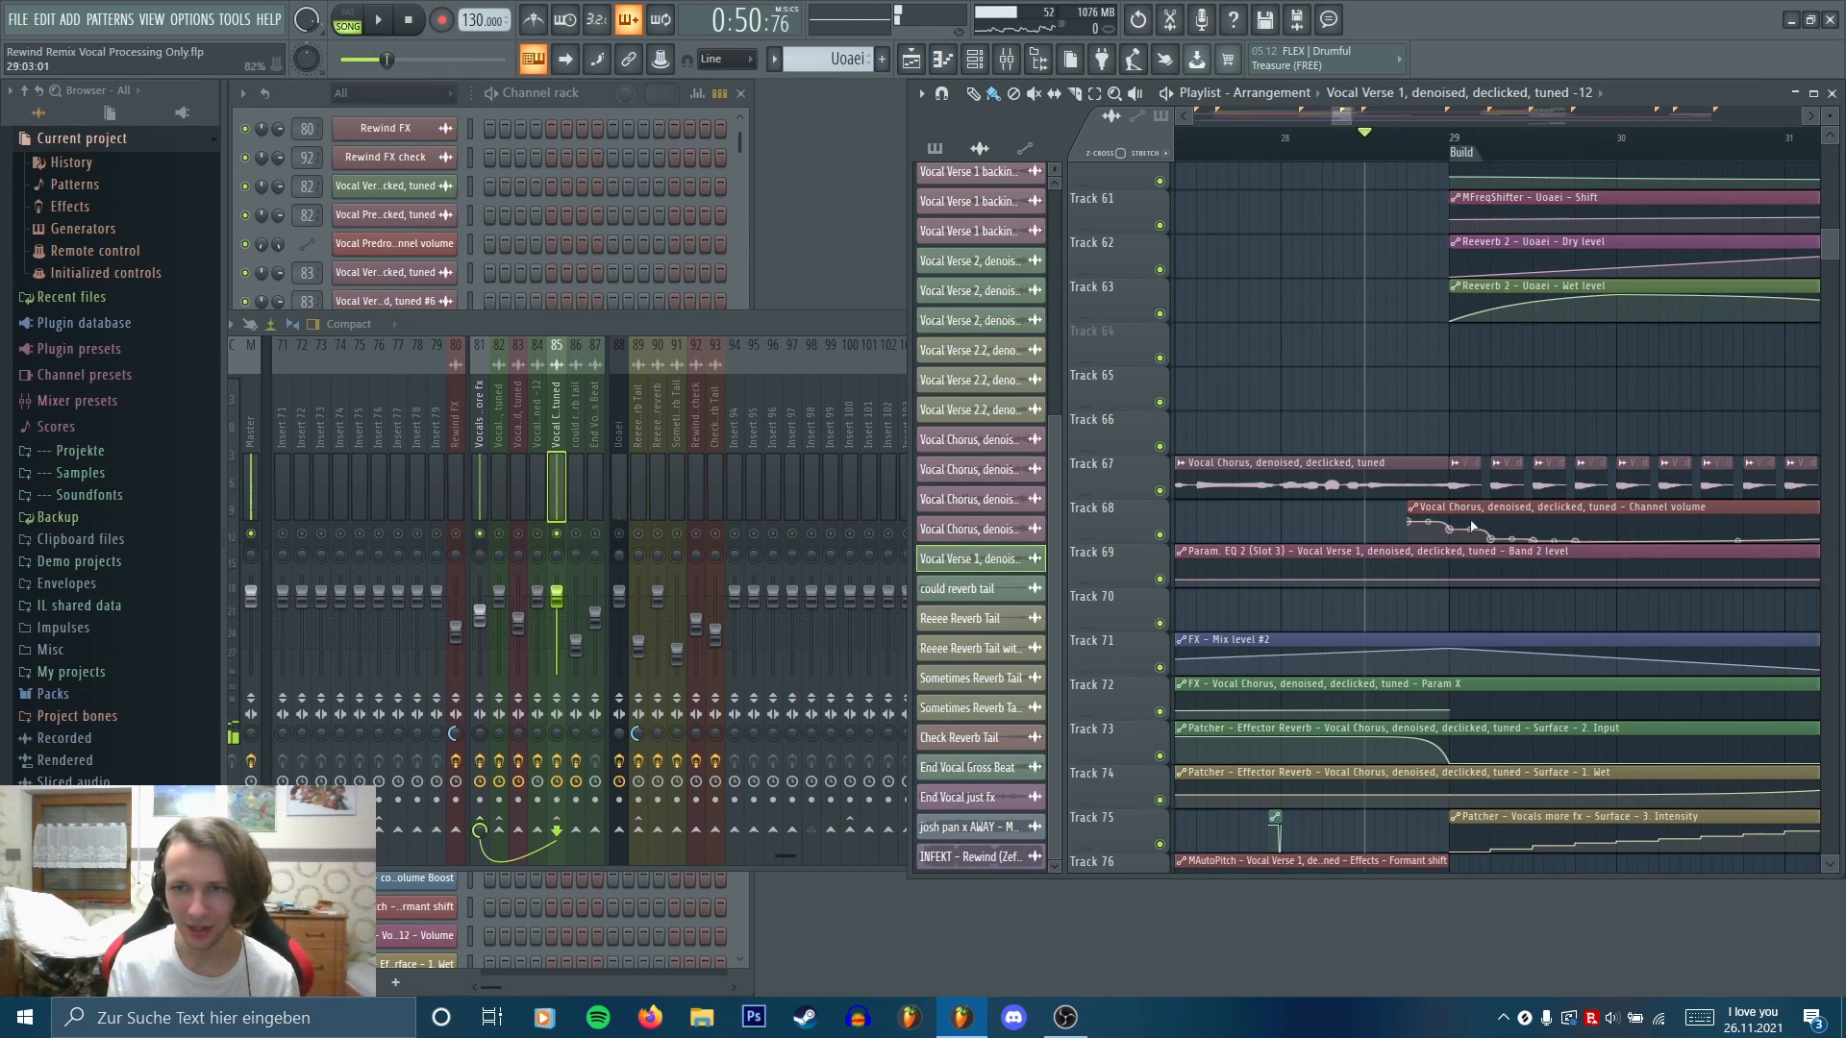
pyautogui.scroll(2, 1468, 437)
pyautogui.scroll(2, 1468, 437)
pyautogui.hscroll(2, 1471, 545)
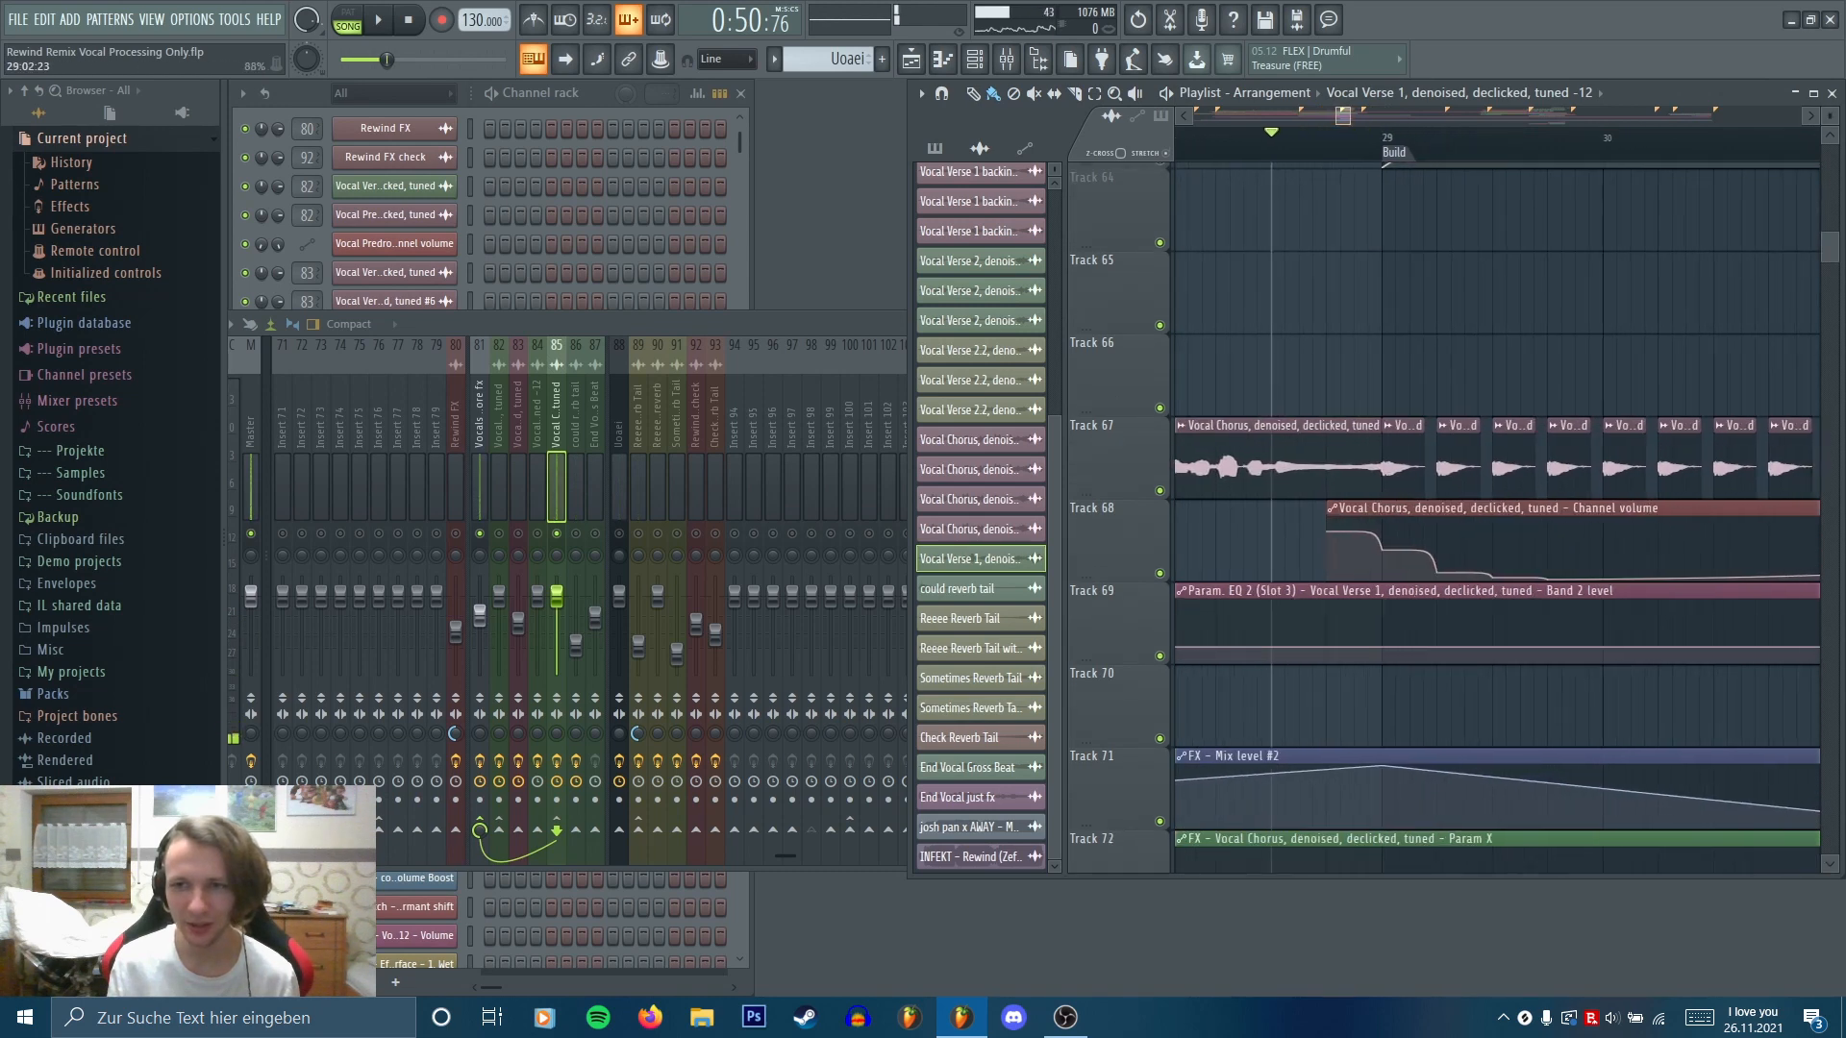
pyautogui.scroll(2, 1447, 542)
pyautogui.scroll(-1, 1440, 541)
pyautogui.hscroll(2, 1440, 540)
pyautogui.scroll(-1, 1212, 450)
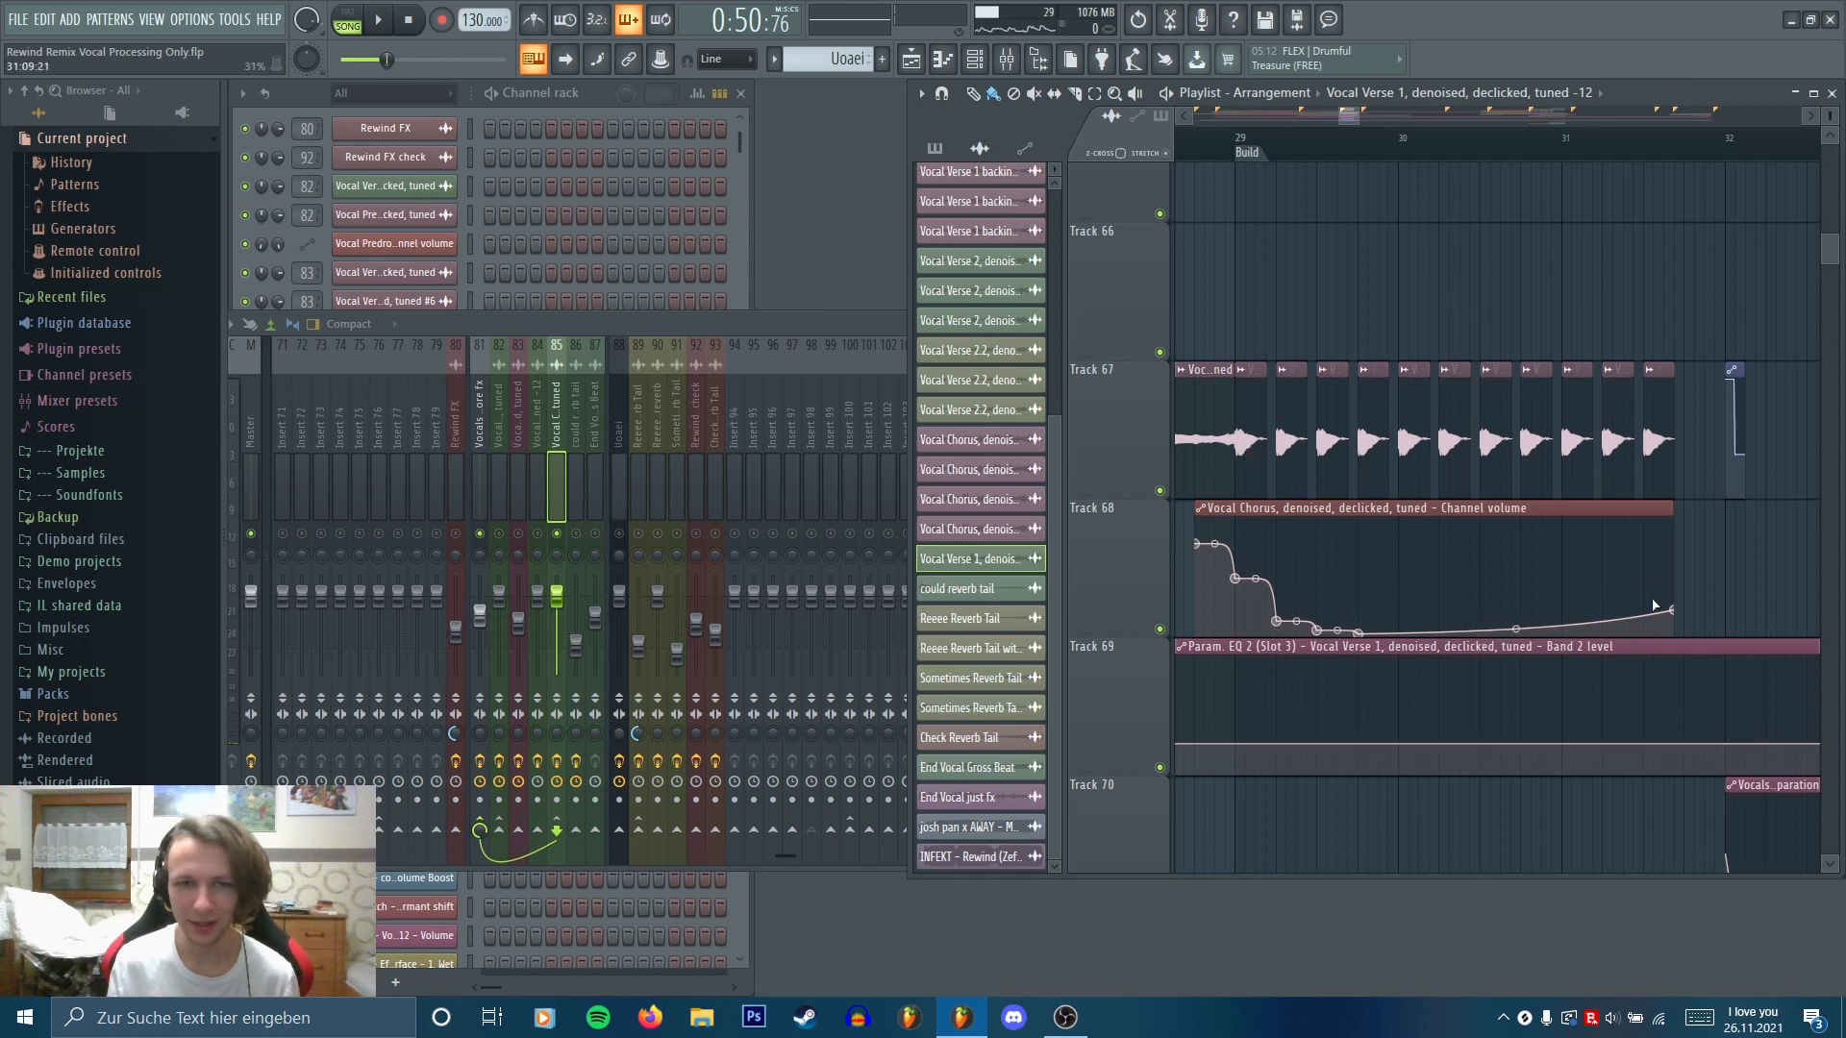
pyautogui.scroll(-3, 1655, 606)
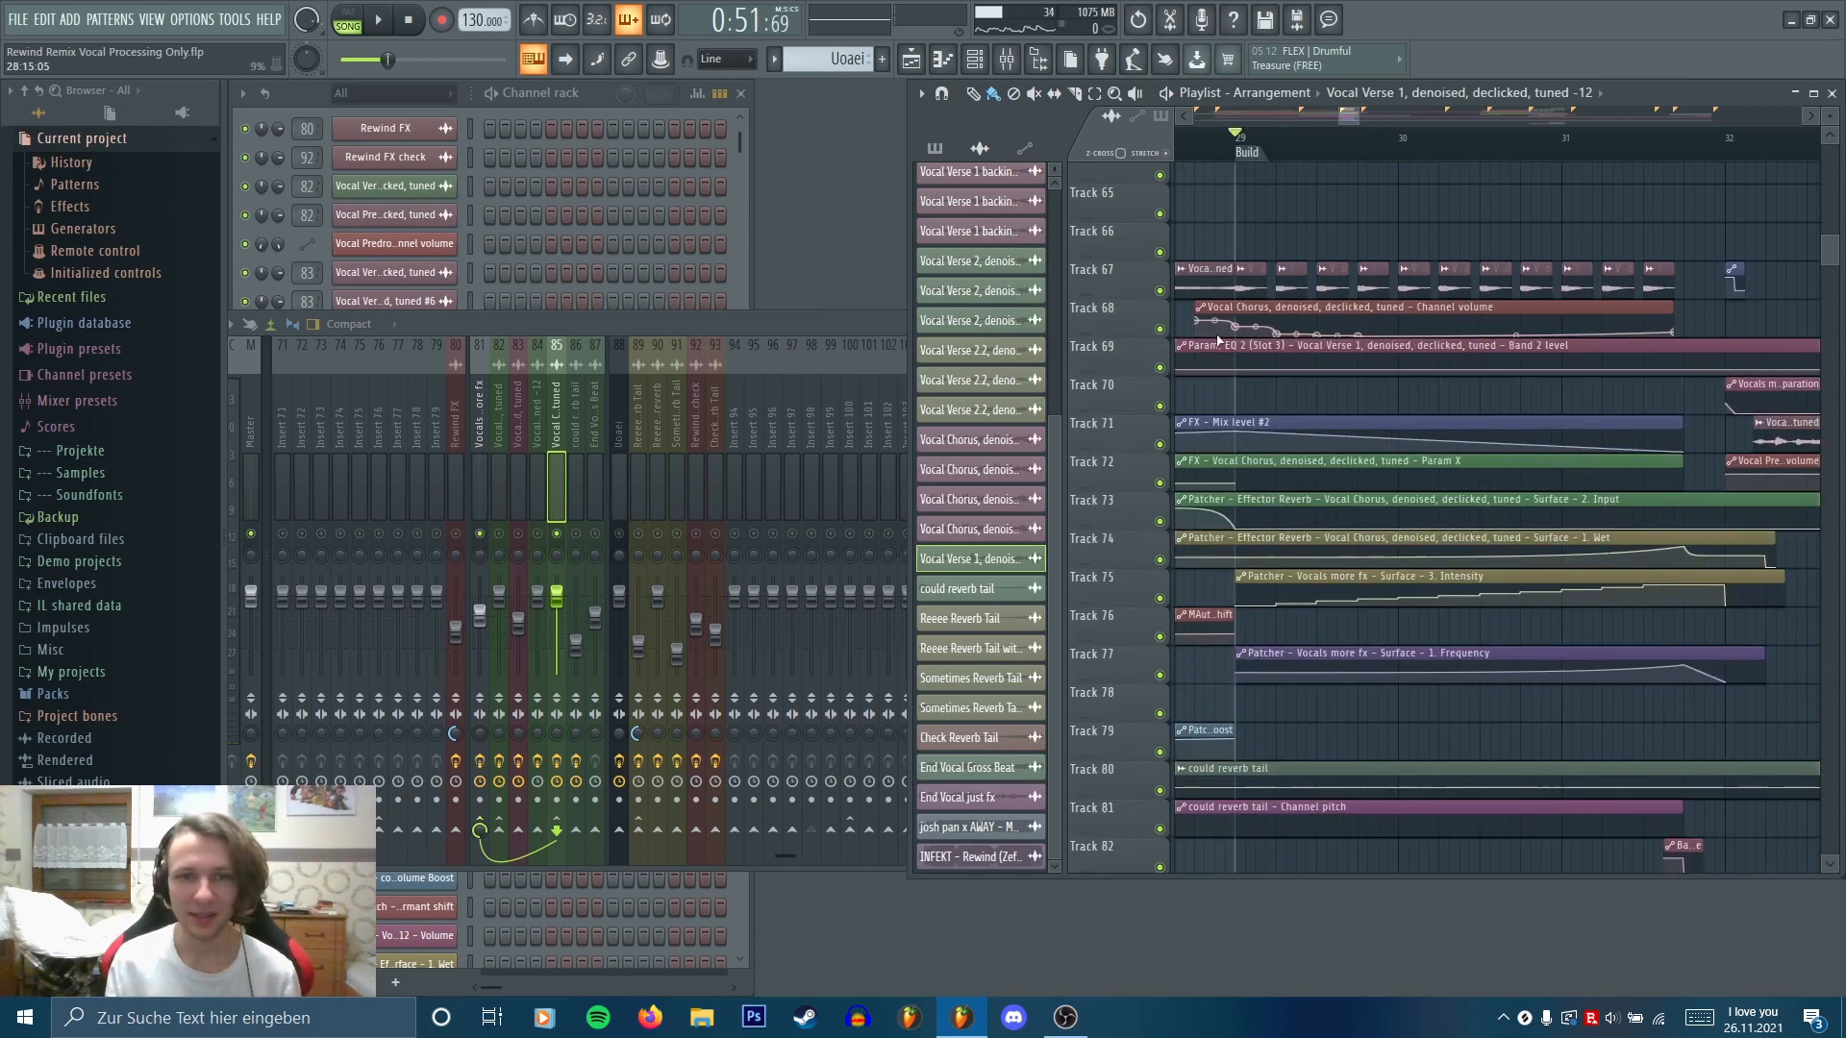
# Open the AllPassPhase Patcher on the Vocals more fx mixer track and inspect its map and surface controls
pyautogui.click(479, 471)
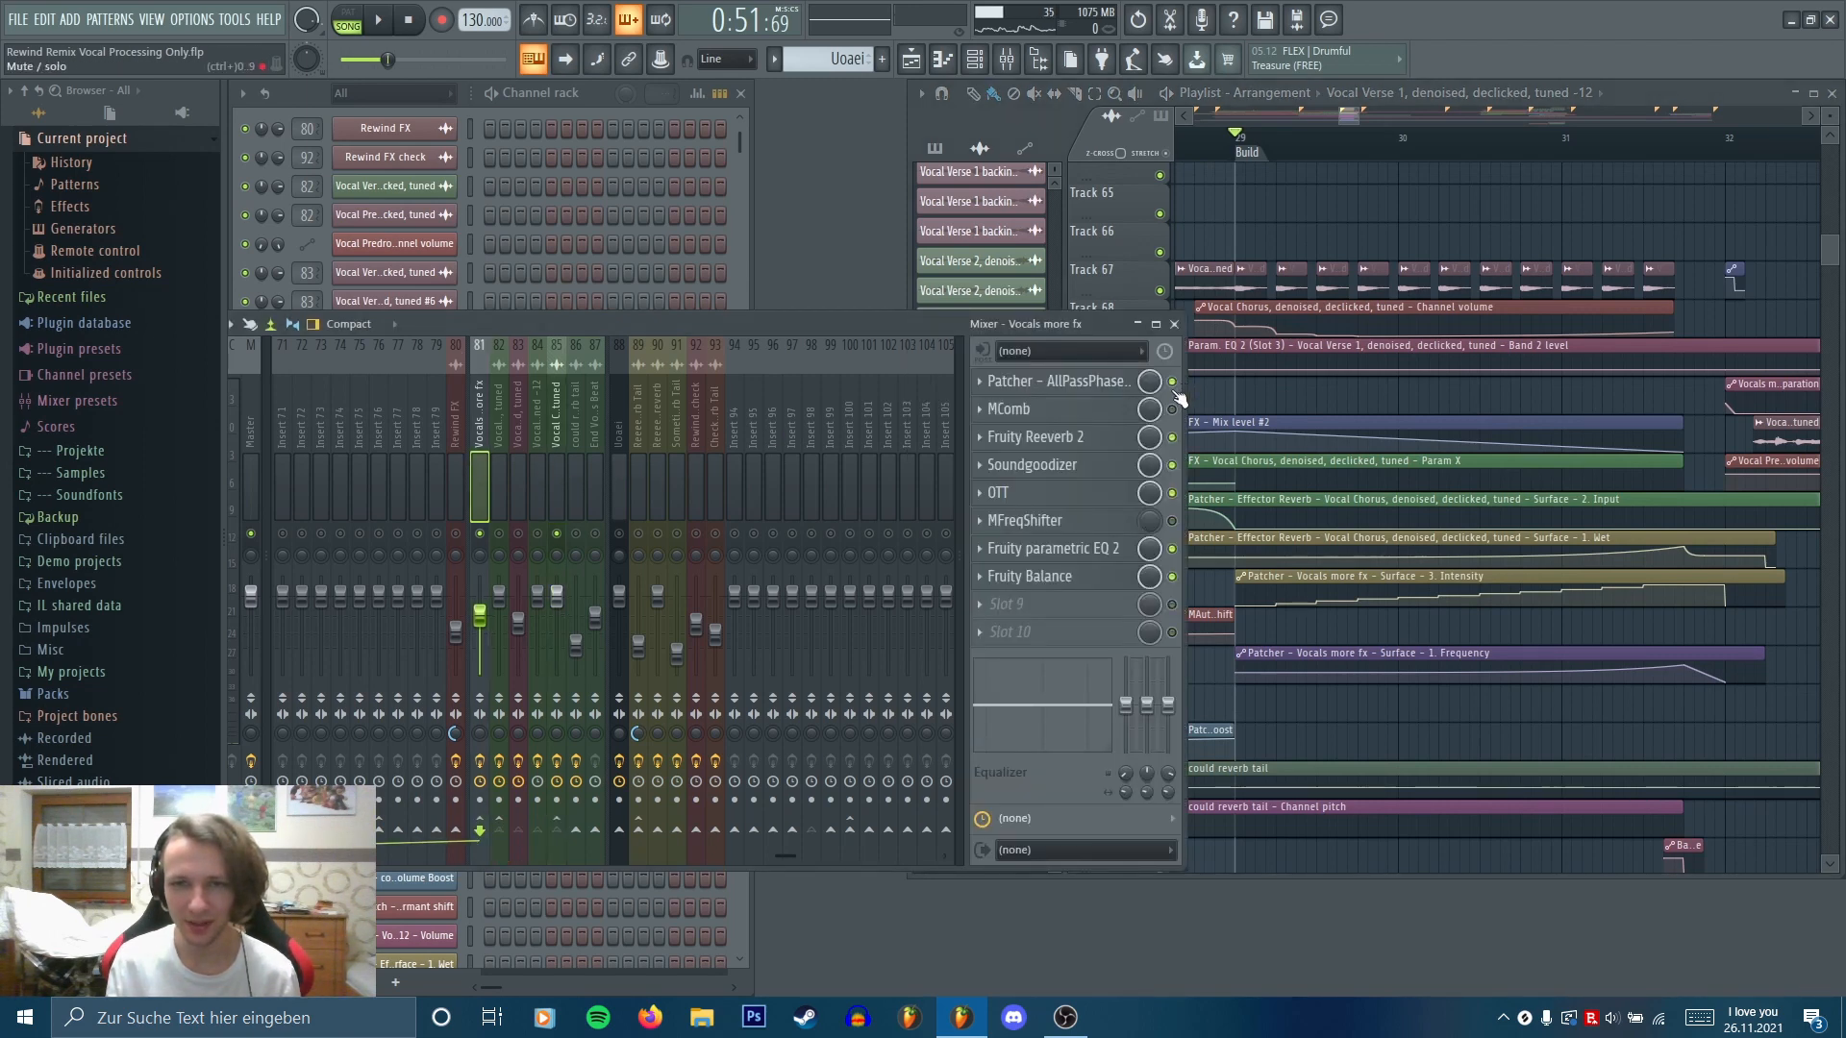
pyautogui.click(1114, 385)
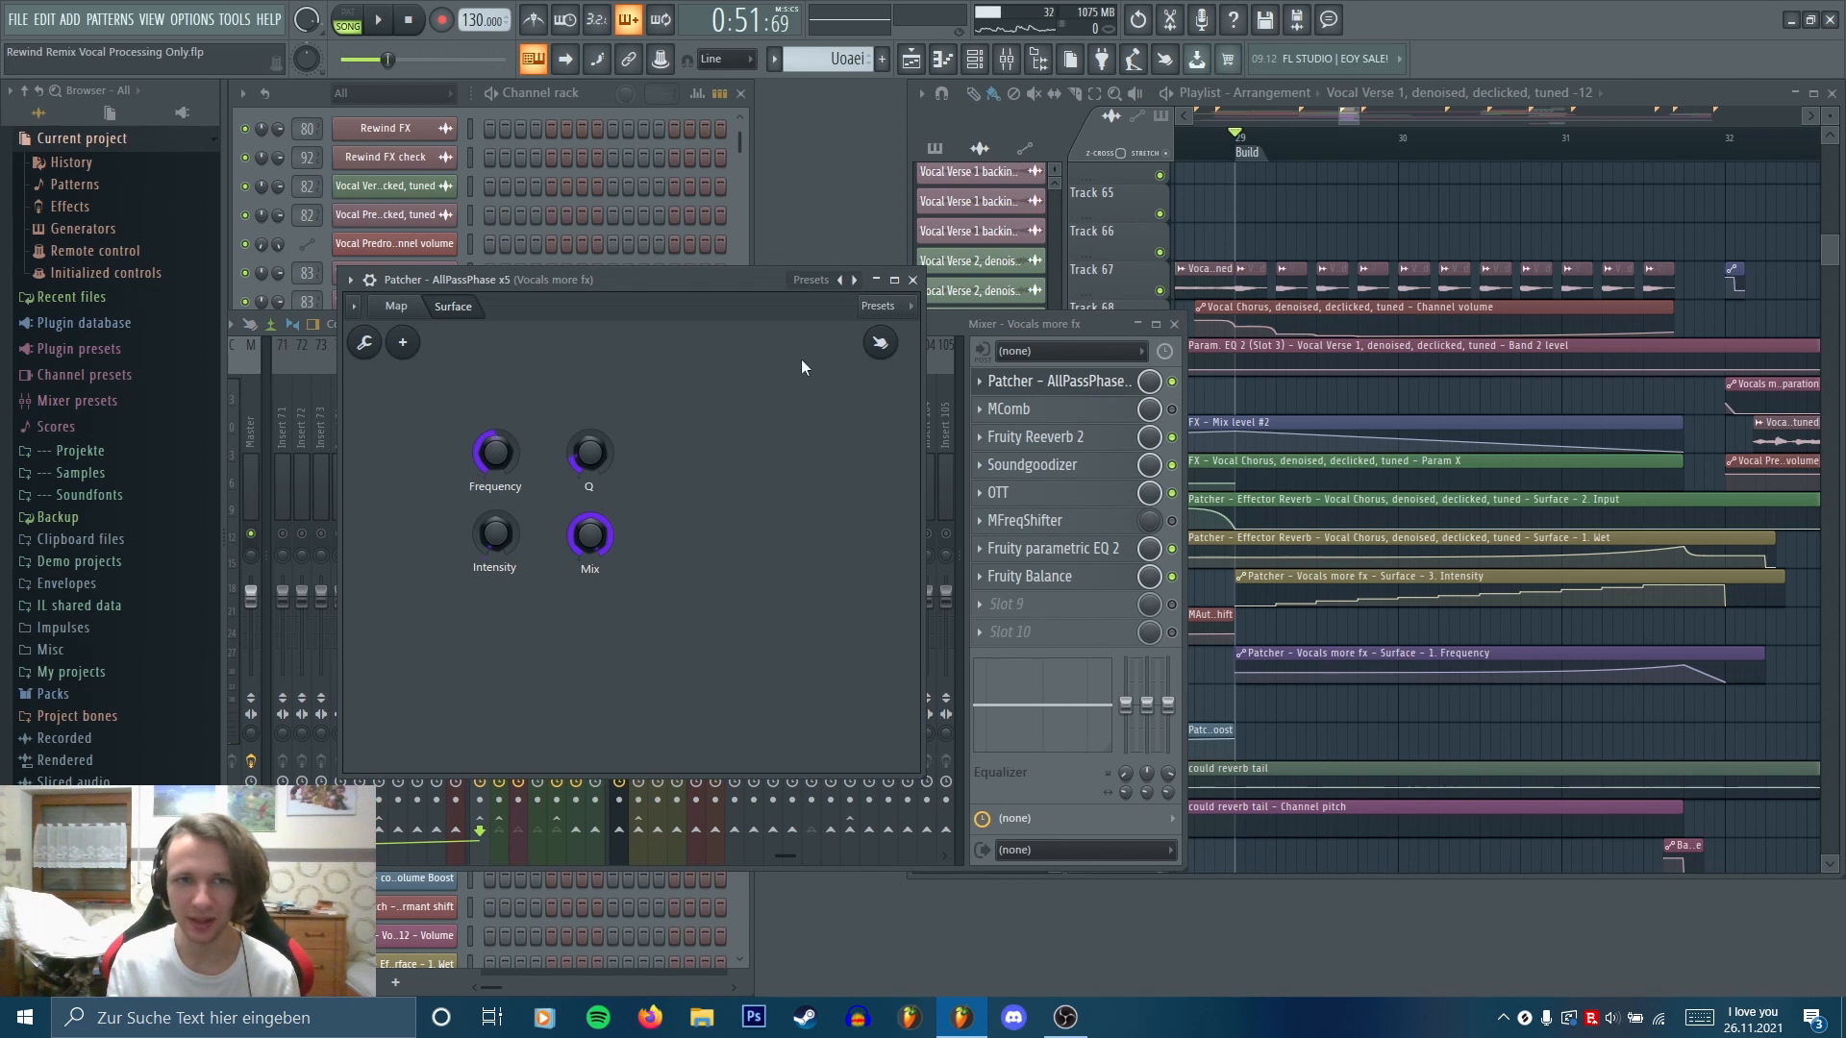
pyautogui.click(396, 307)
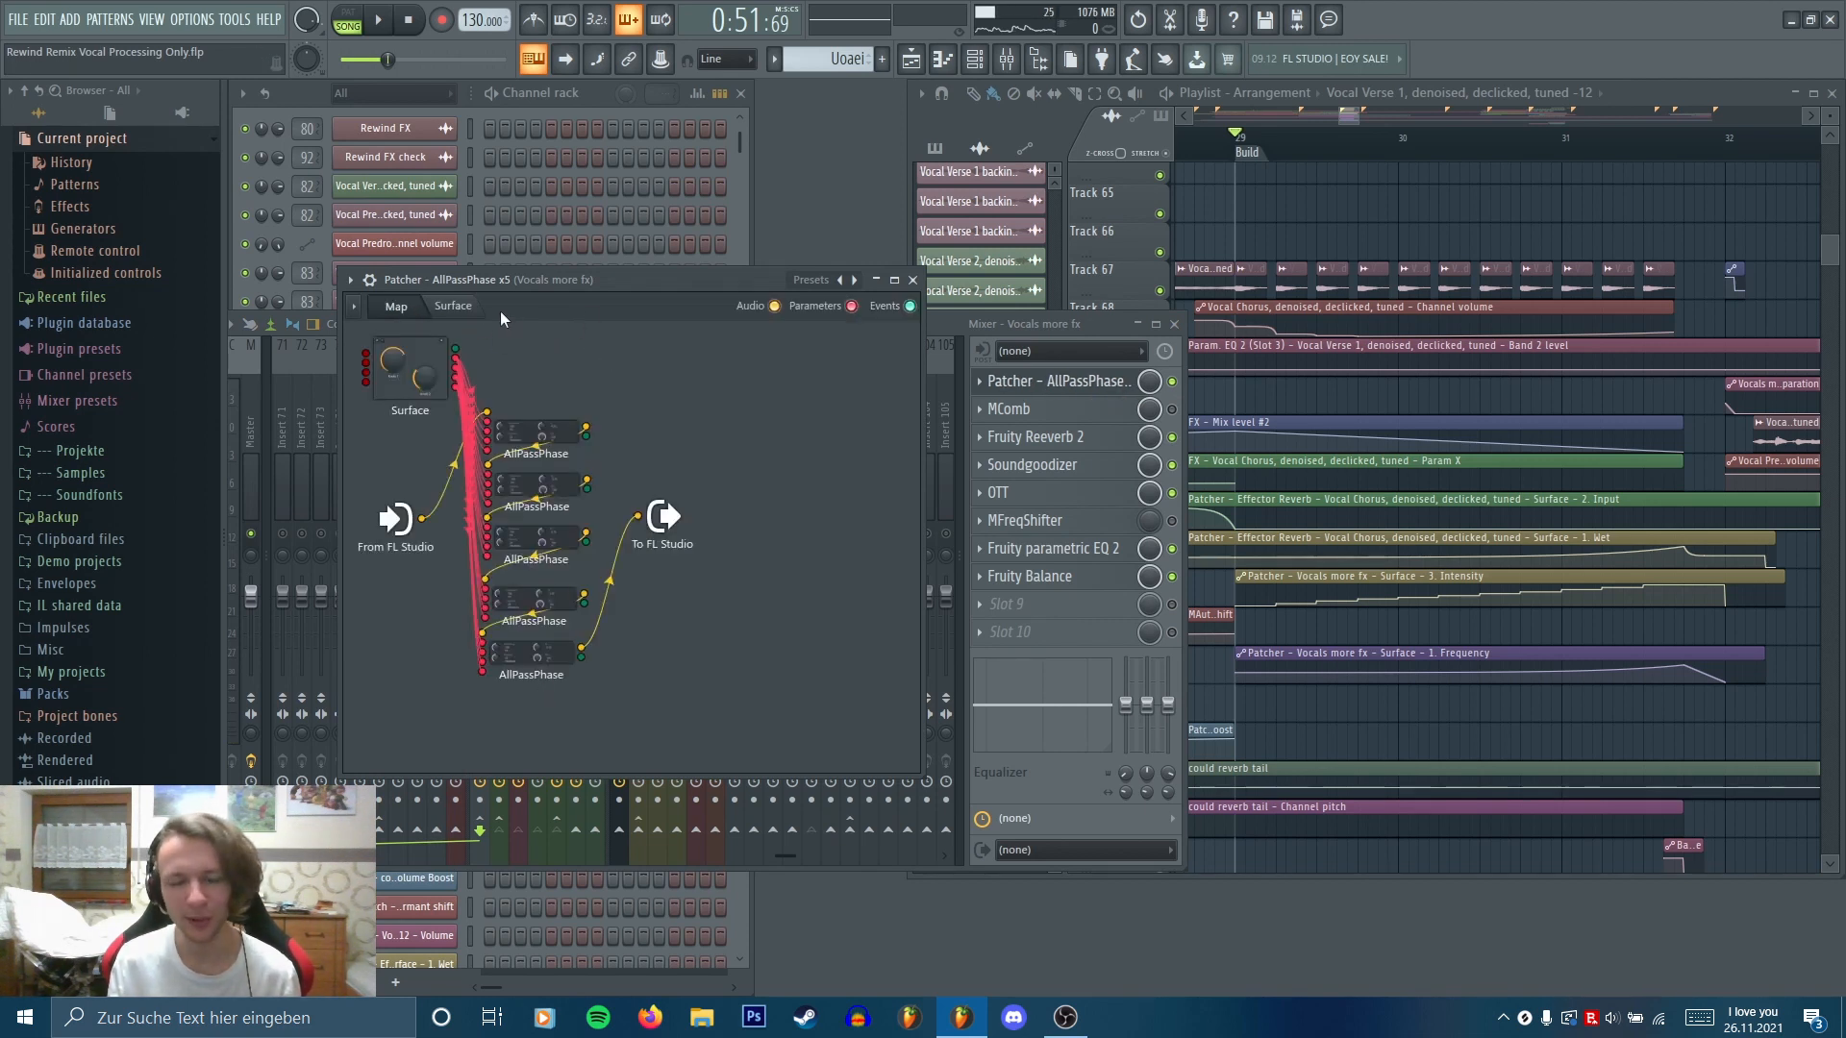
pyautogui.click(454, 307)
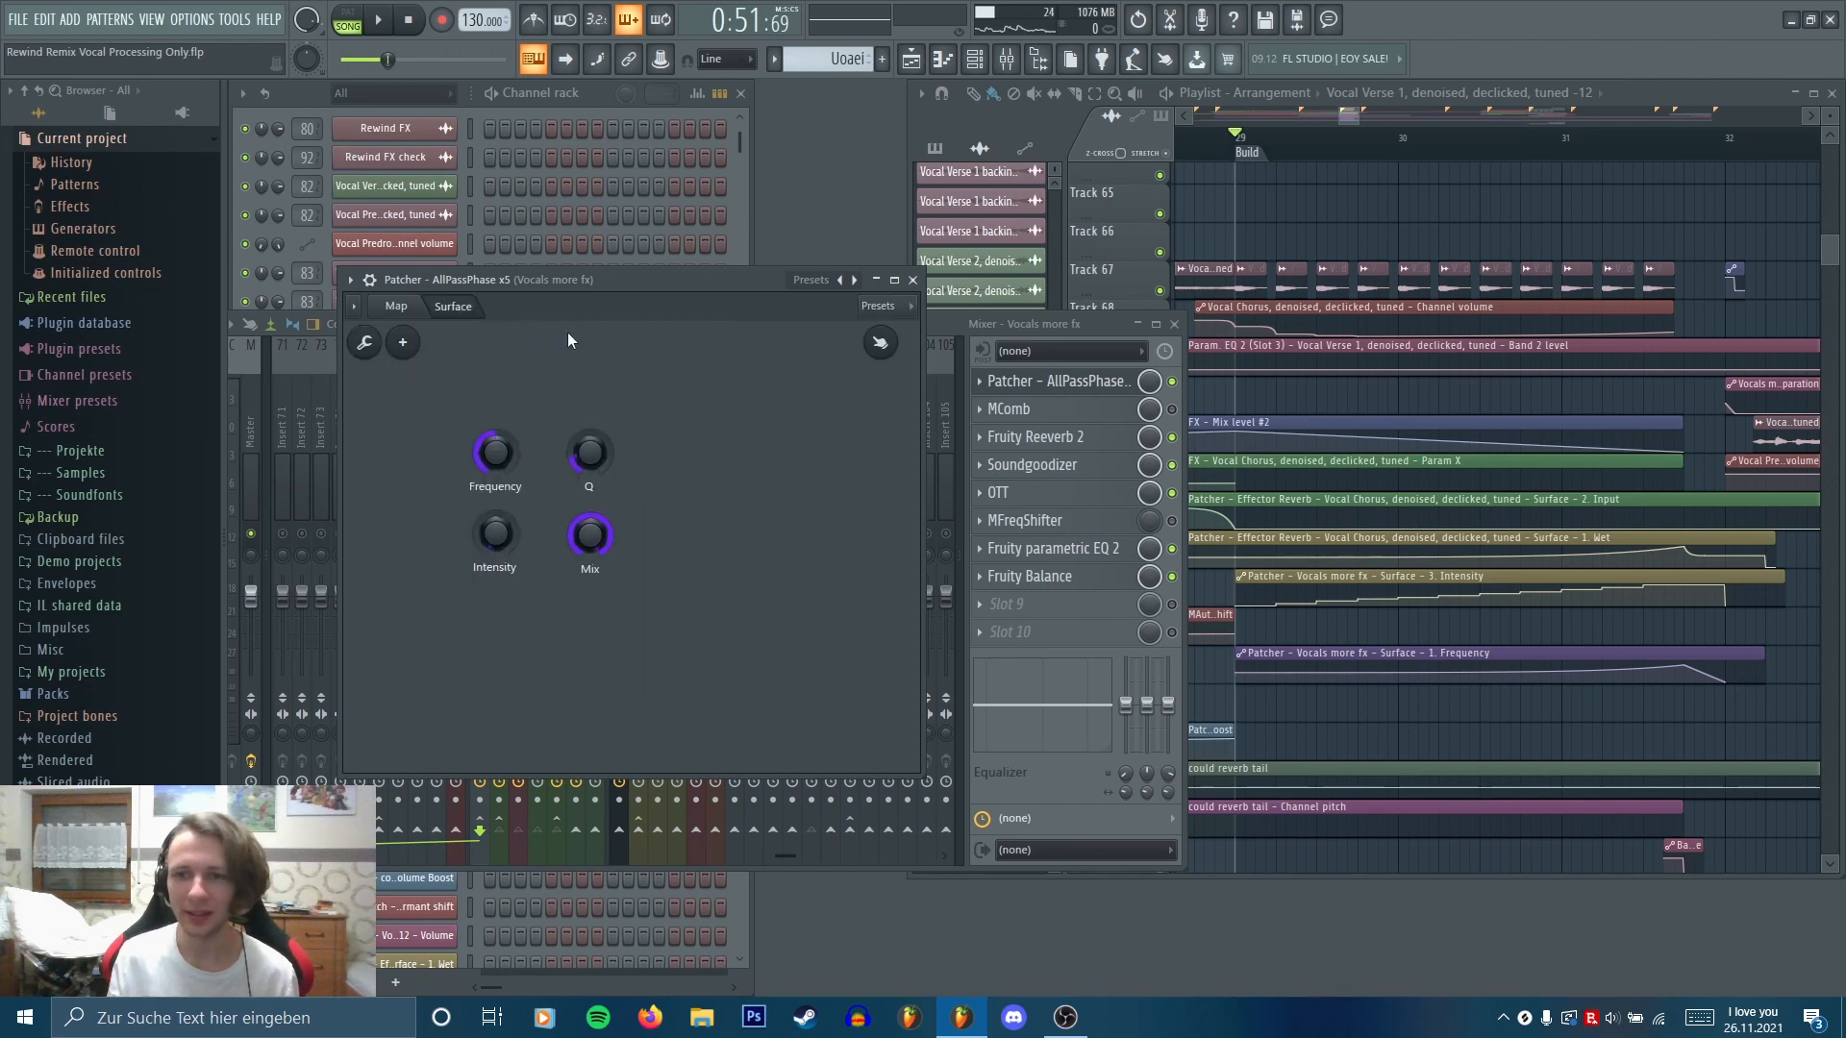
# Audition the AllPassPhase Intensity automation on Track 75 from bar 29, then again from about bar 31
pyautogui.scroll(3, 1432, 617)
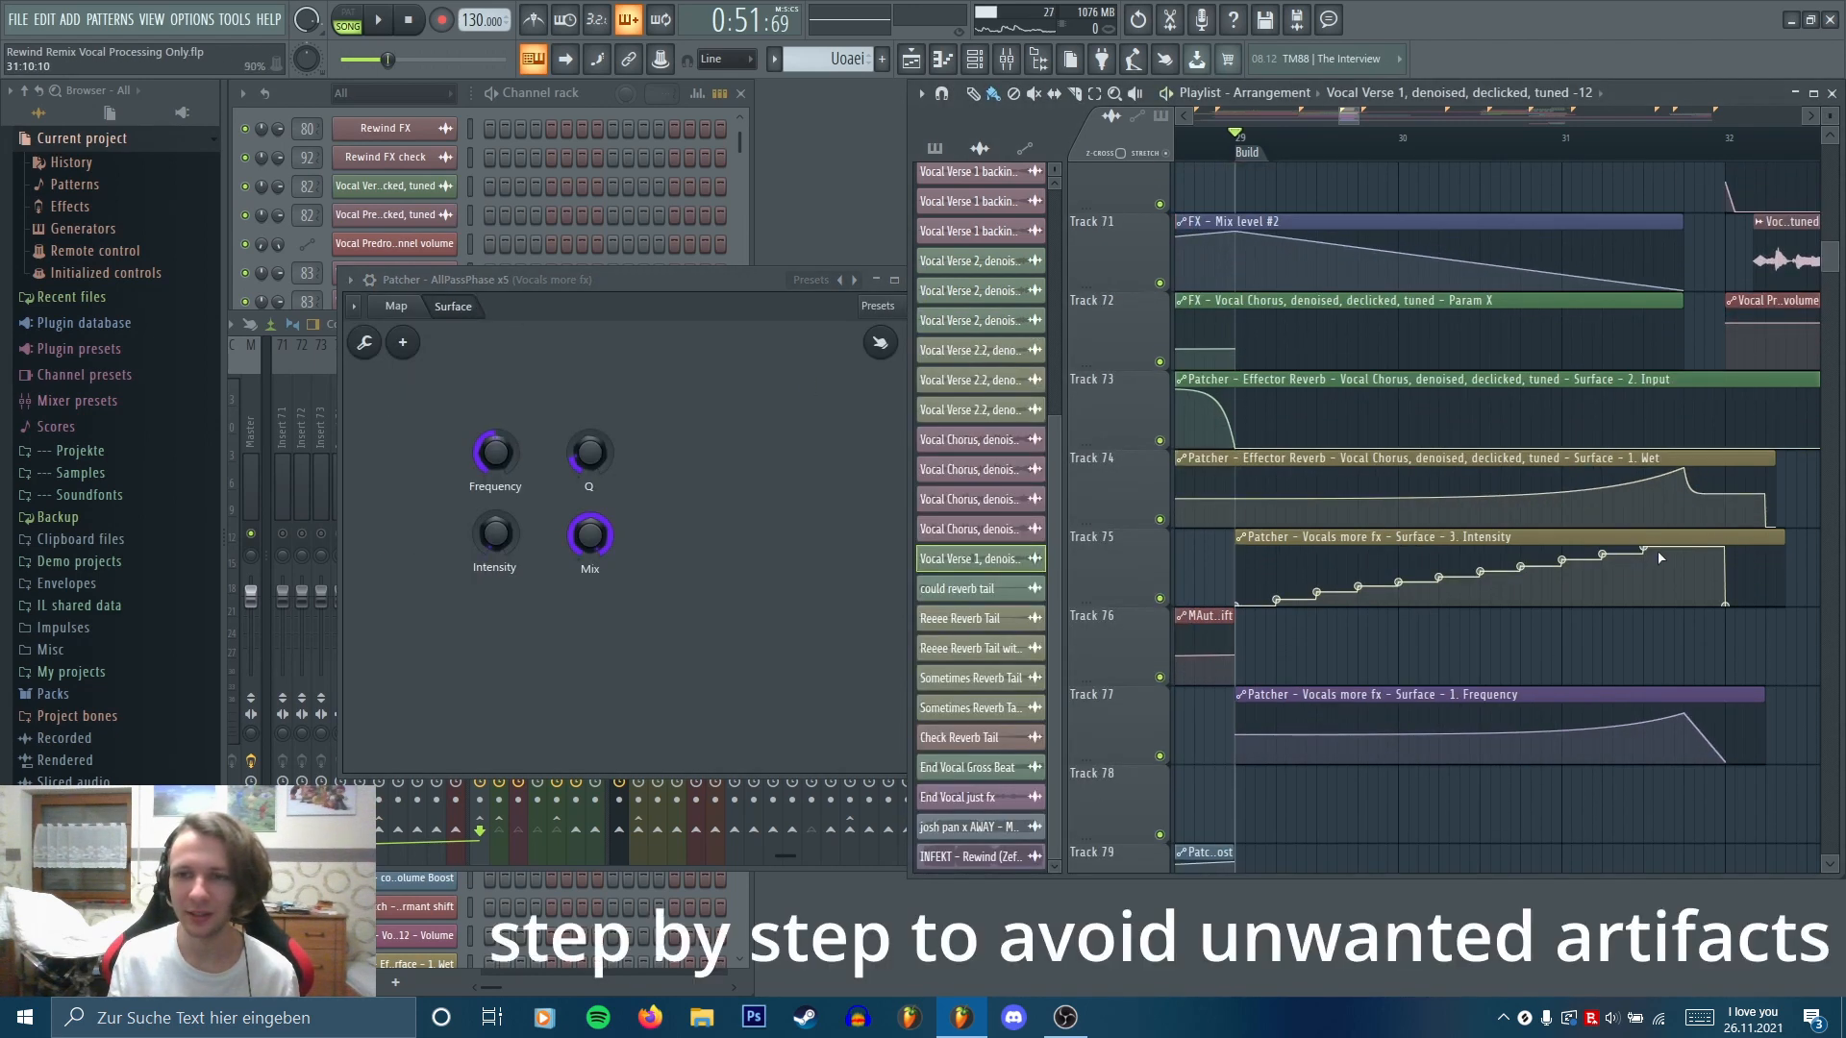
pyautogui.press('space')
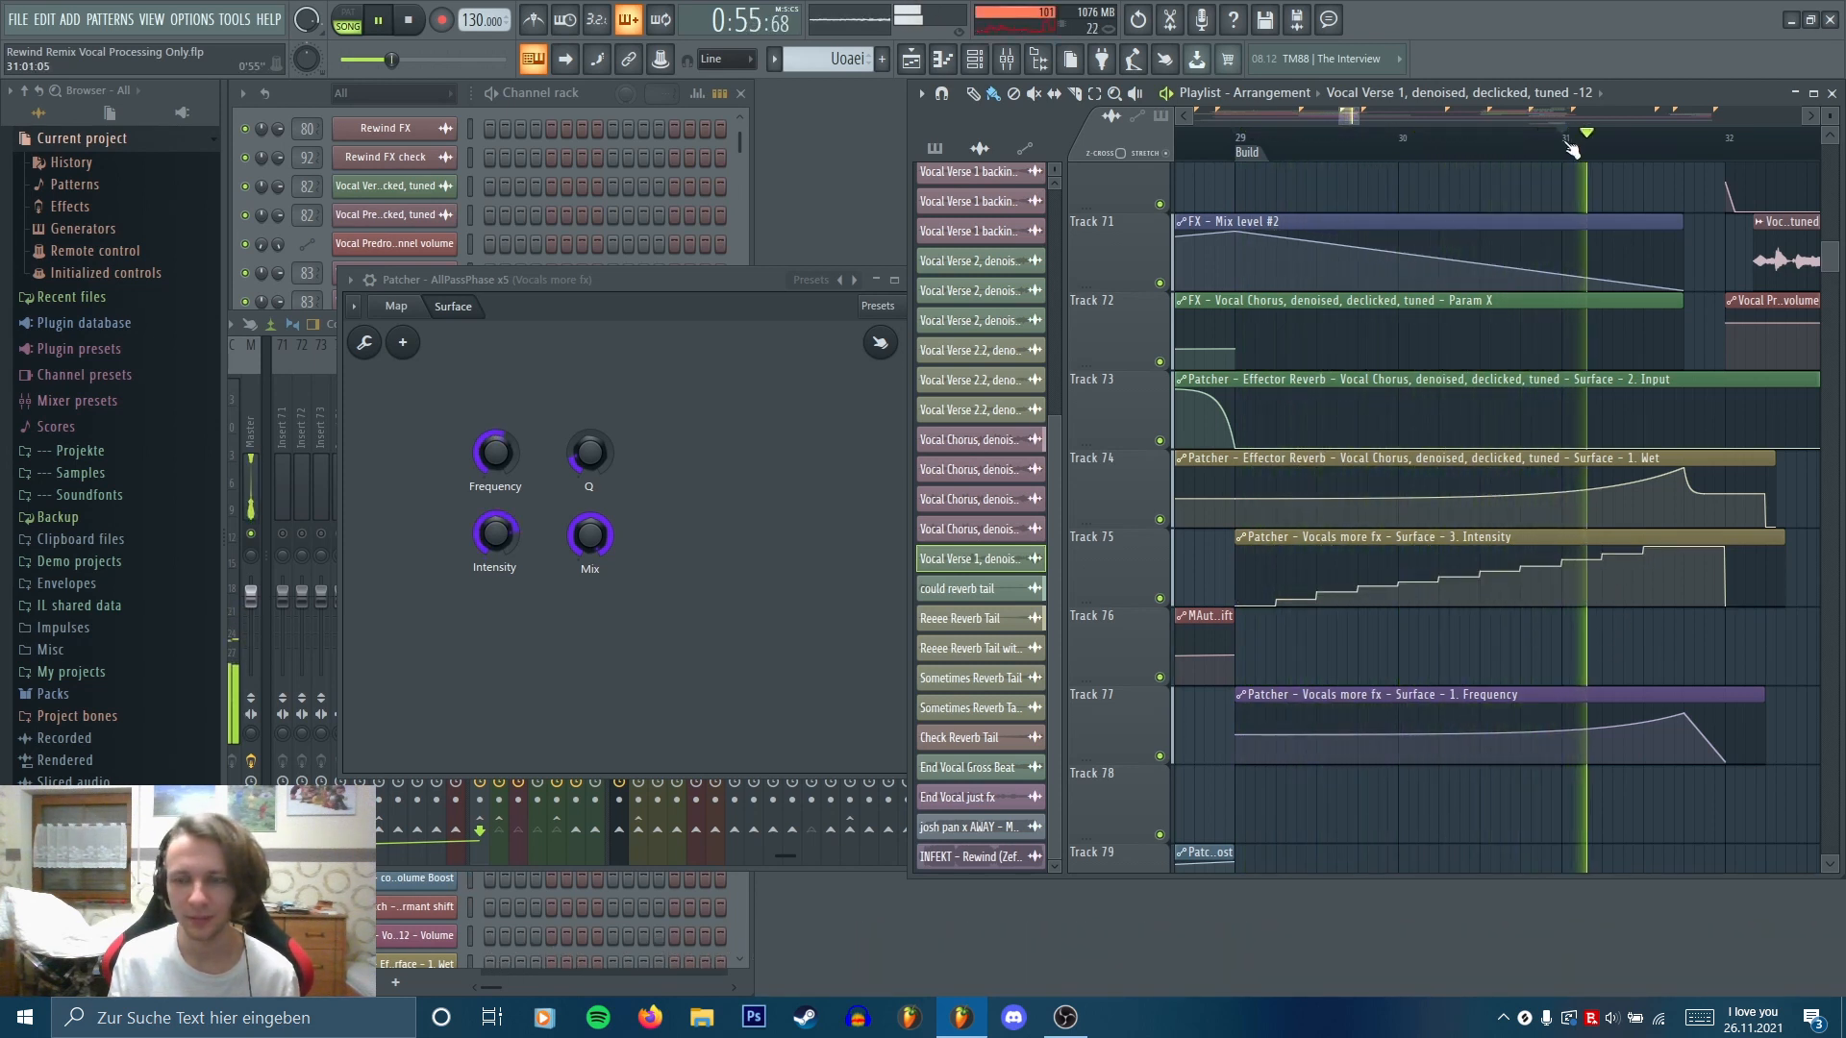
pyautogui.press('space')
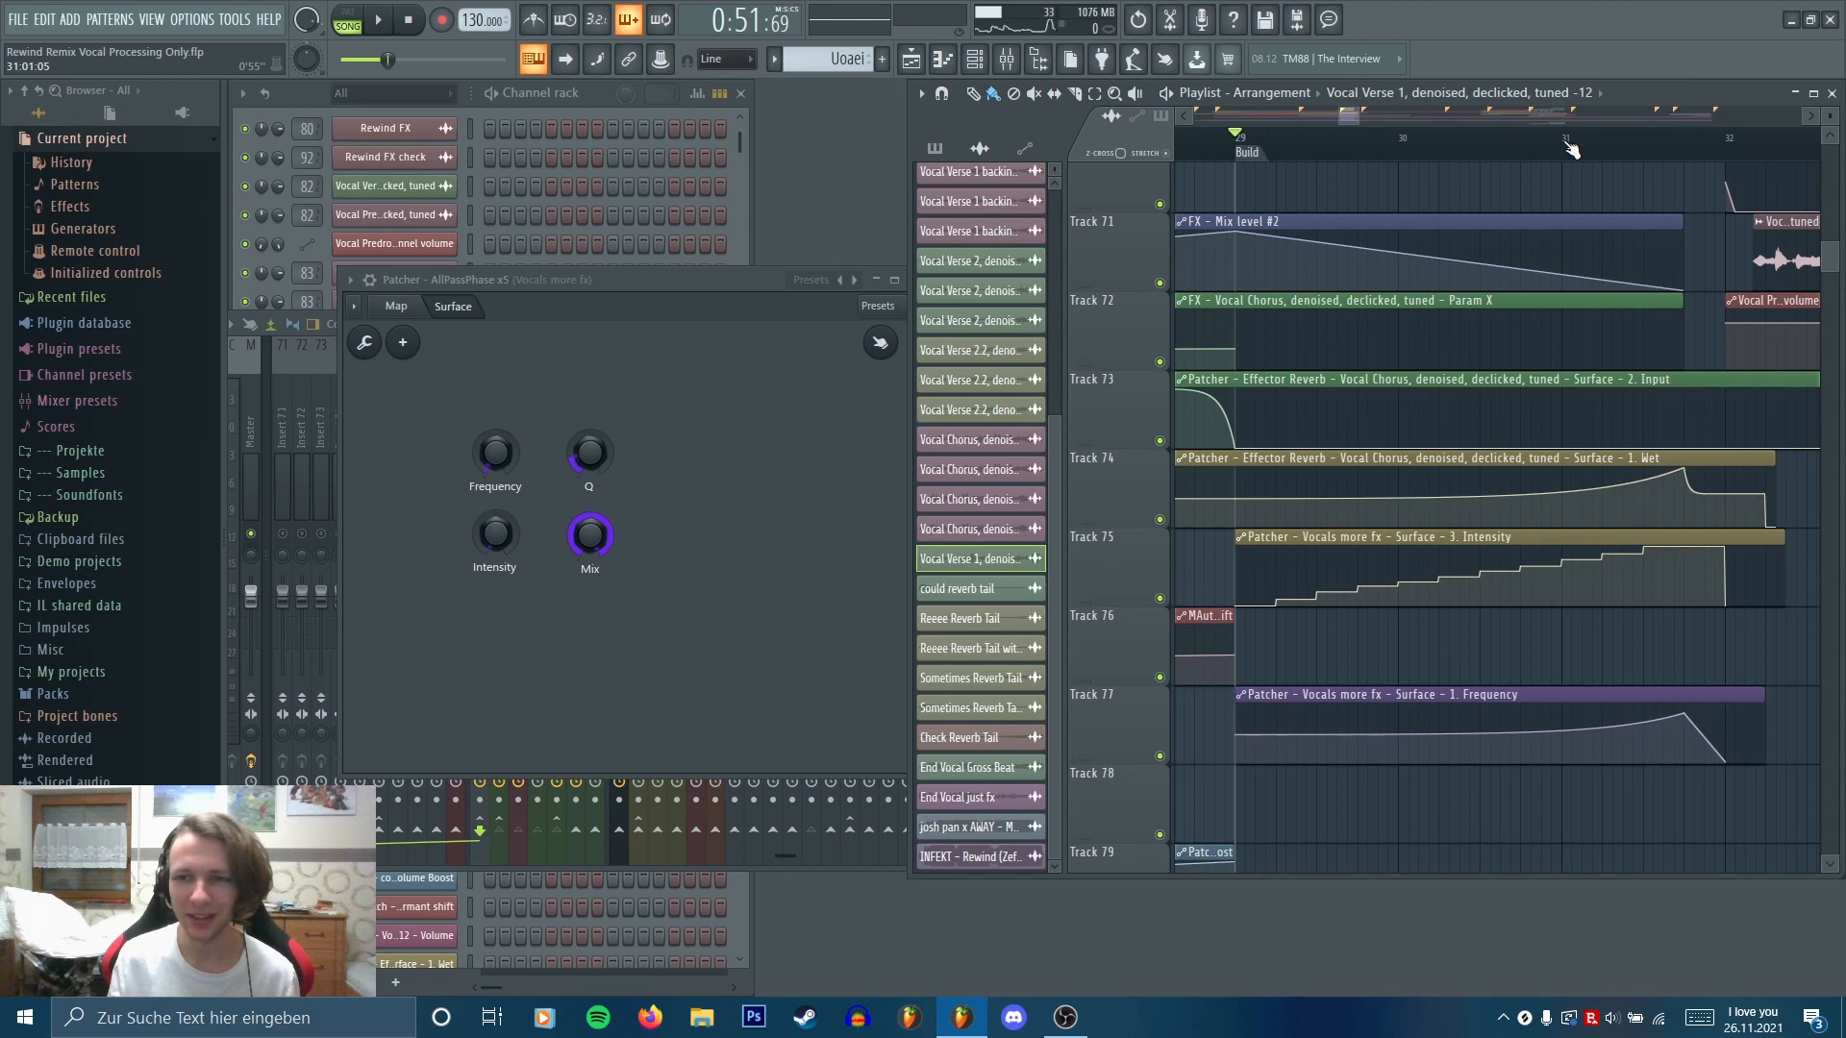
pyautogui.click(1565, 142)
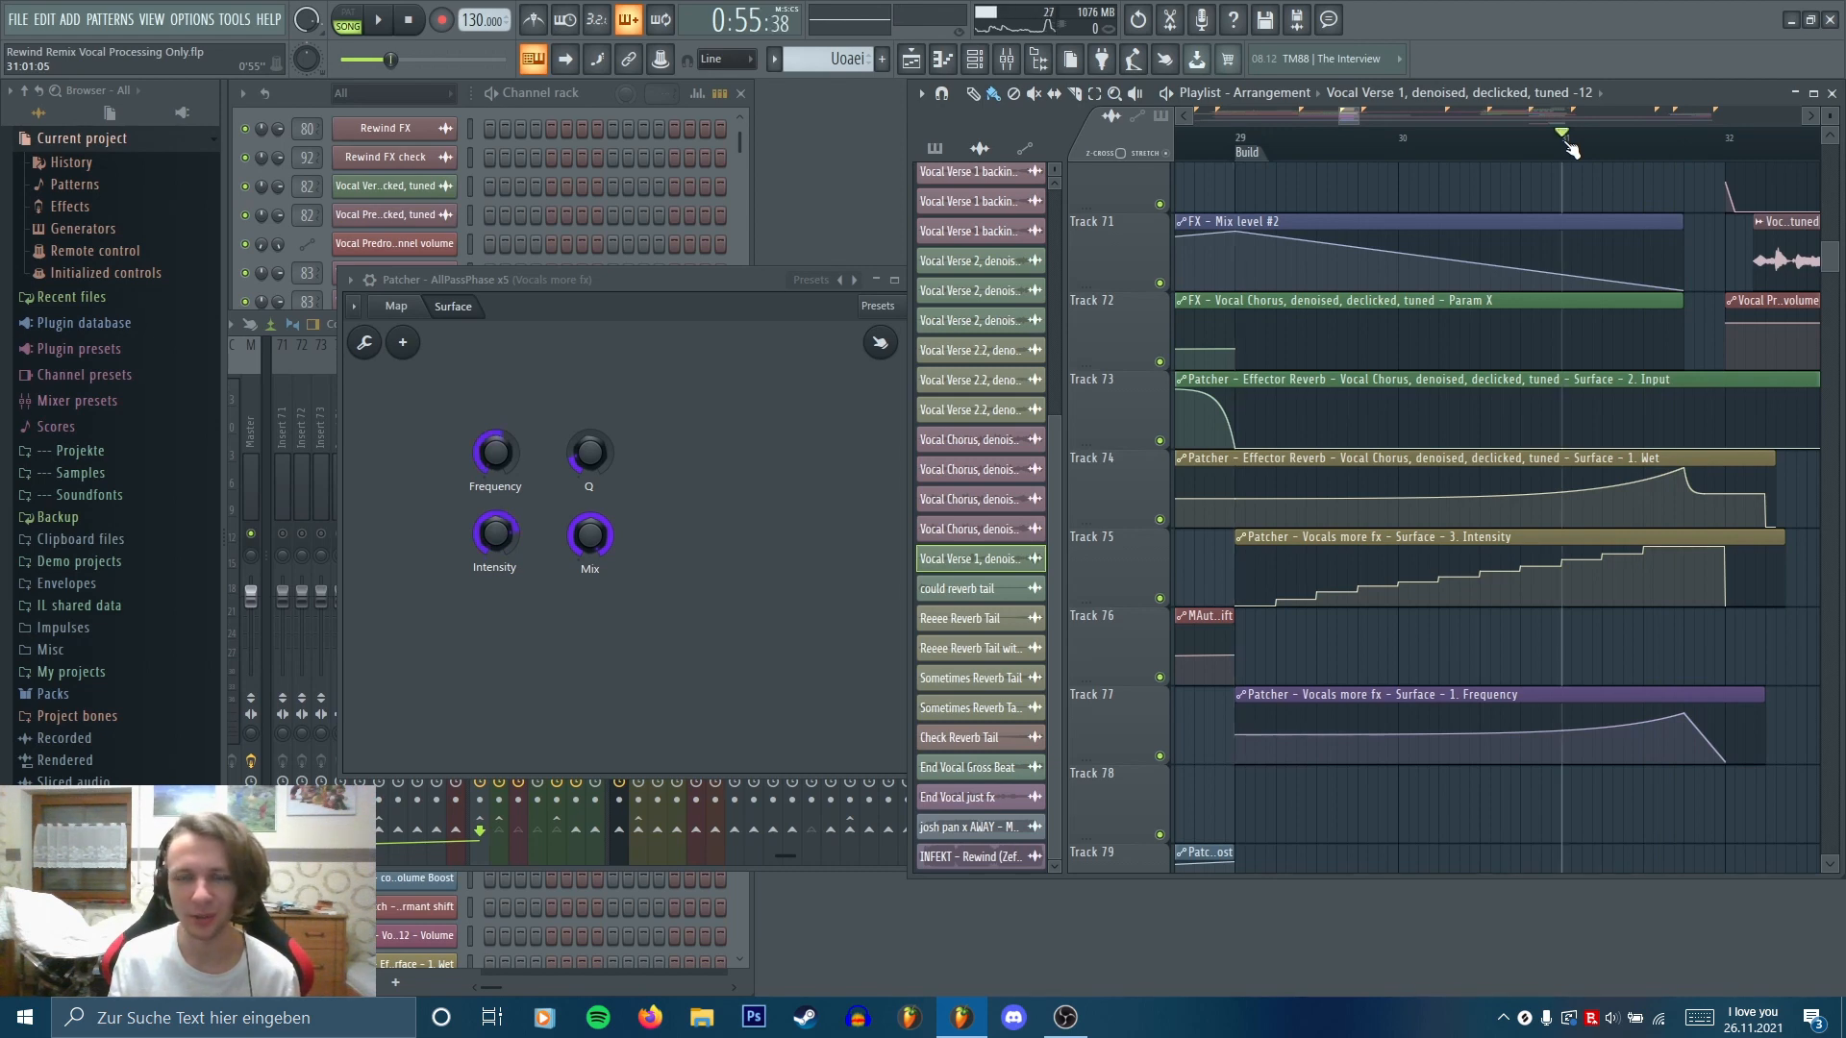
pyautogui.press('space')
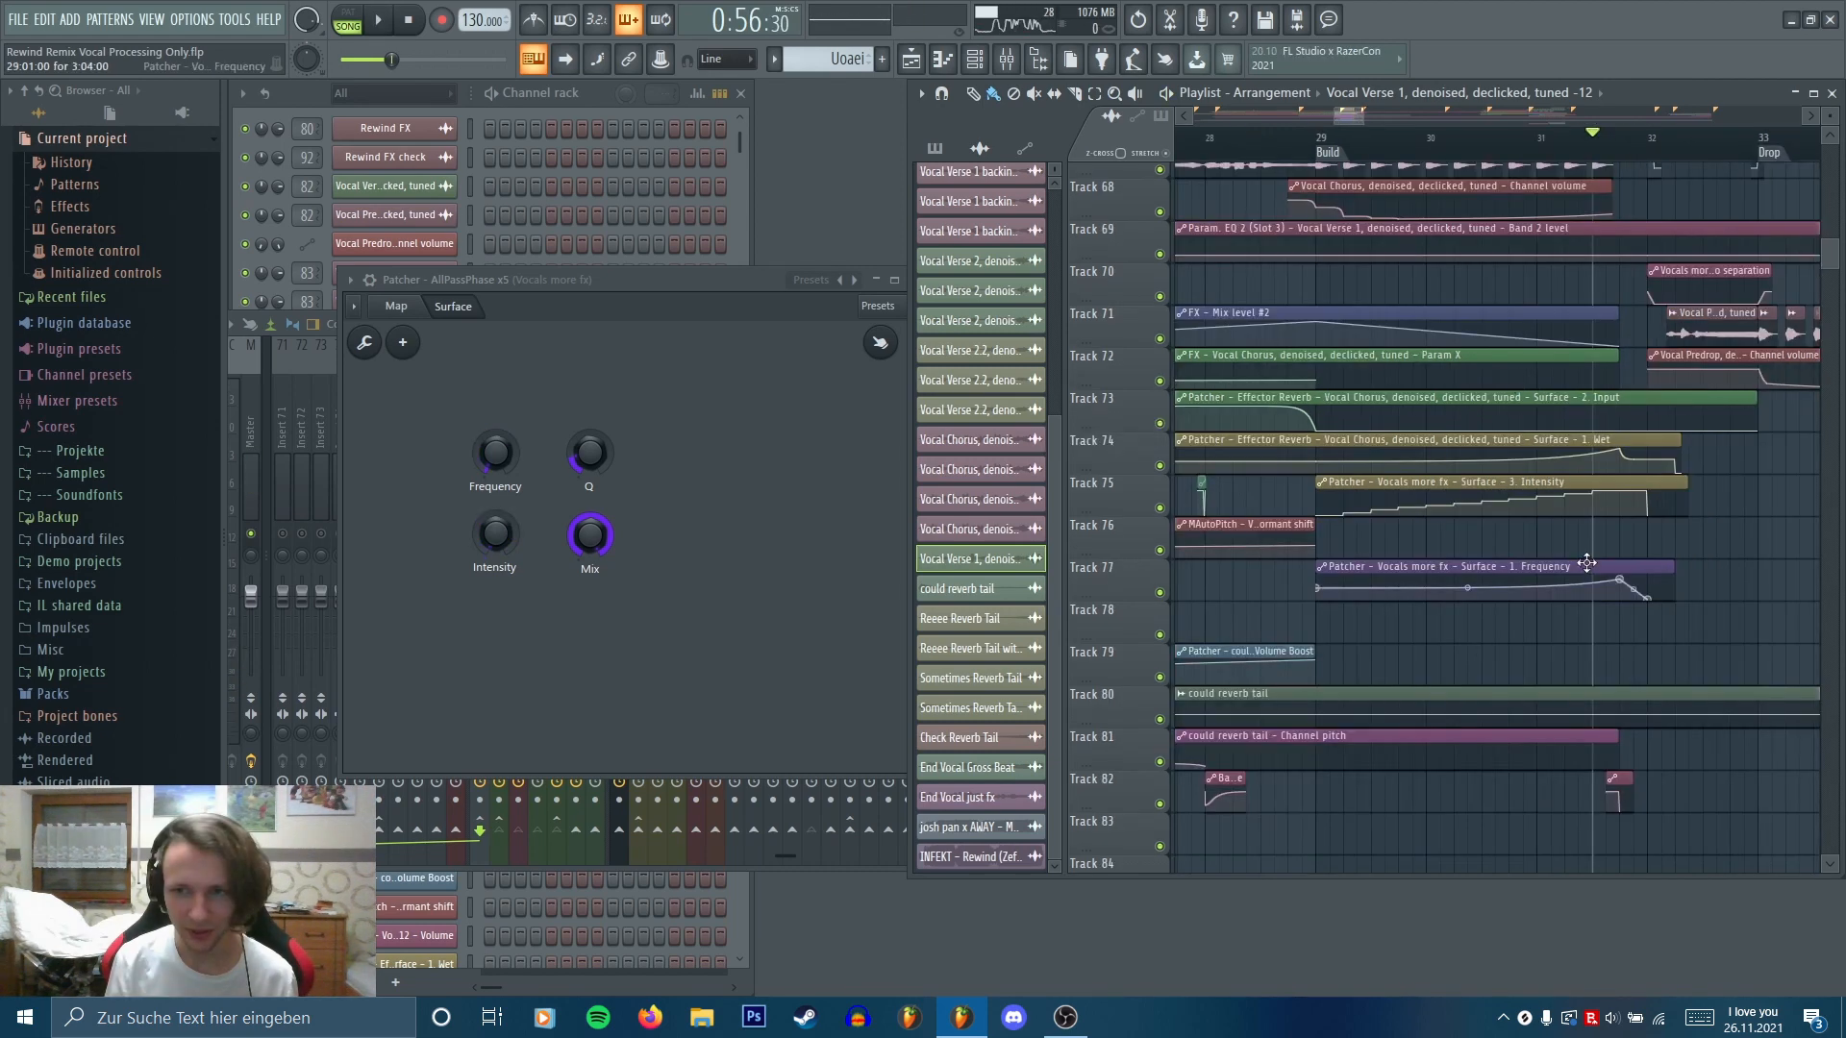
# Replay the build from just after bar 31 with the AllPassPhase Frequency automation on Track 77, then close the plugin
pyautogui.scroll(3, 1591, 565)
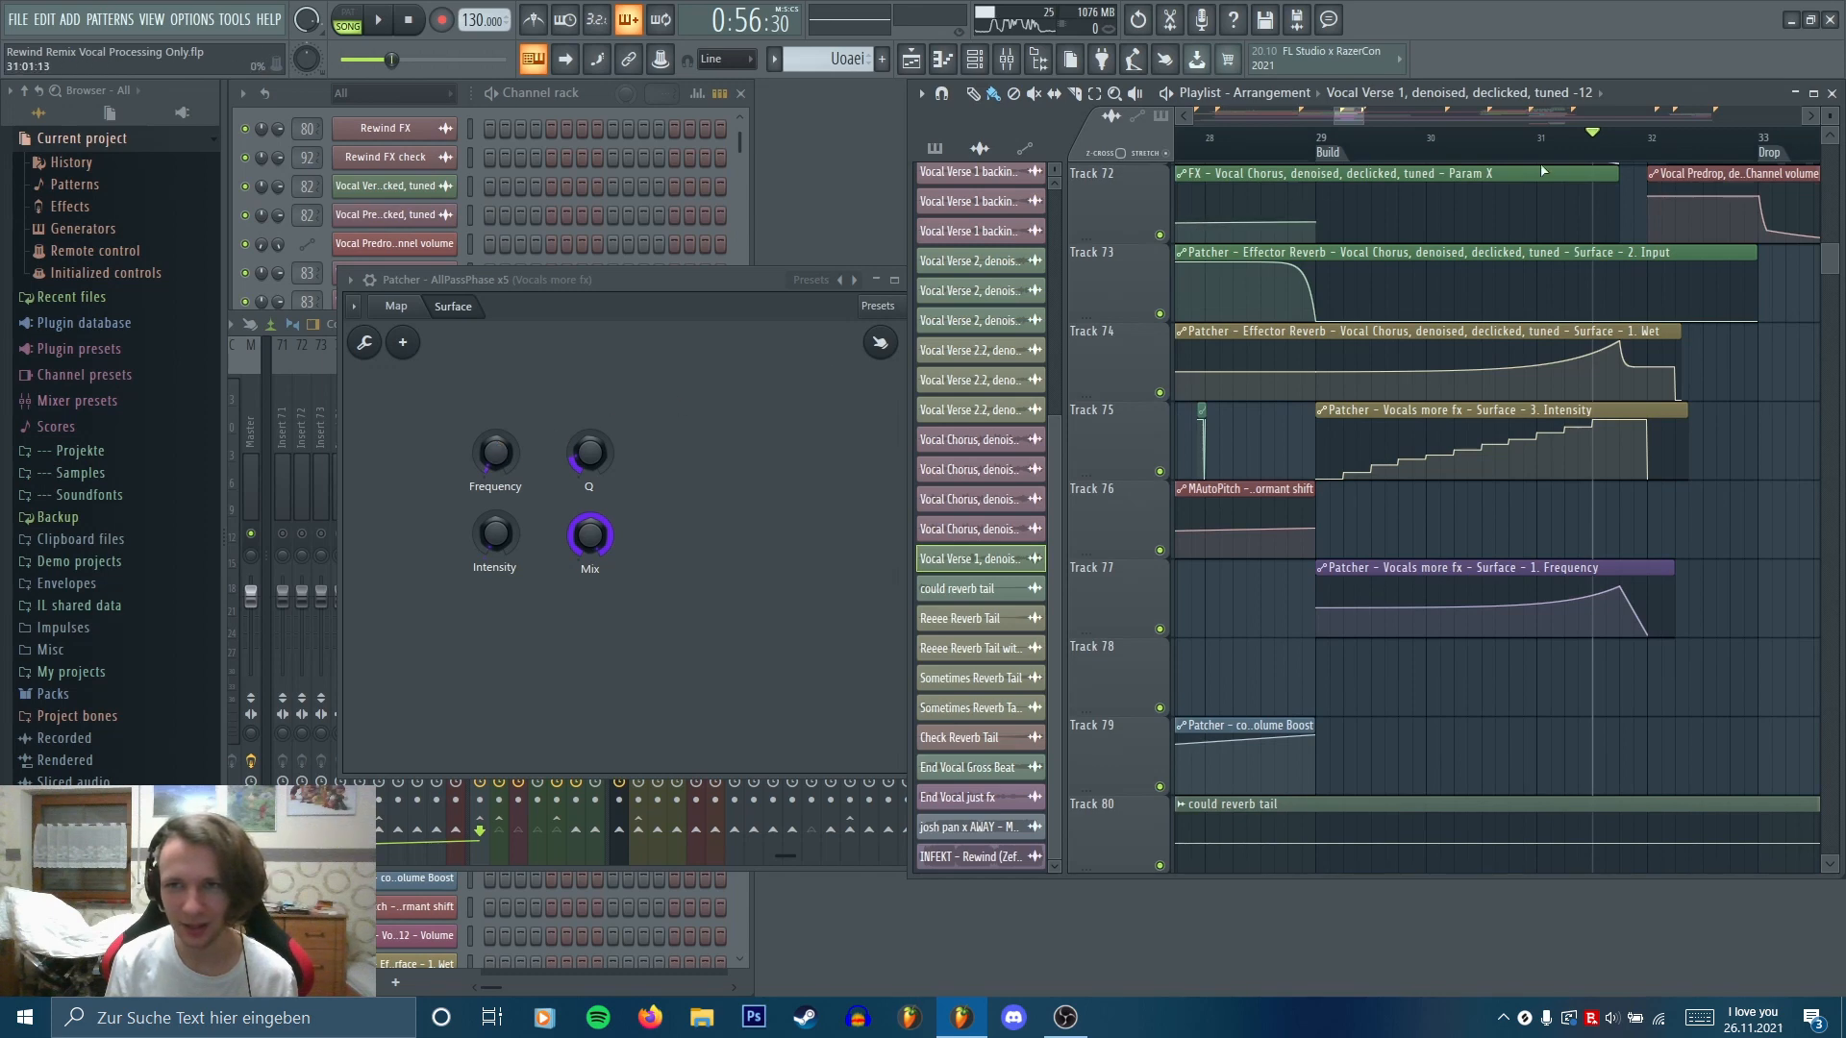
pyautogui.click(1573, 152)
pyautogui.press('space')
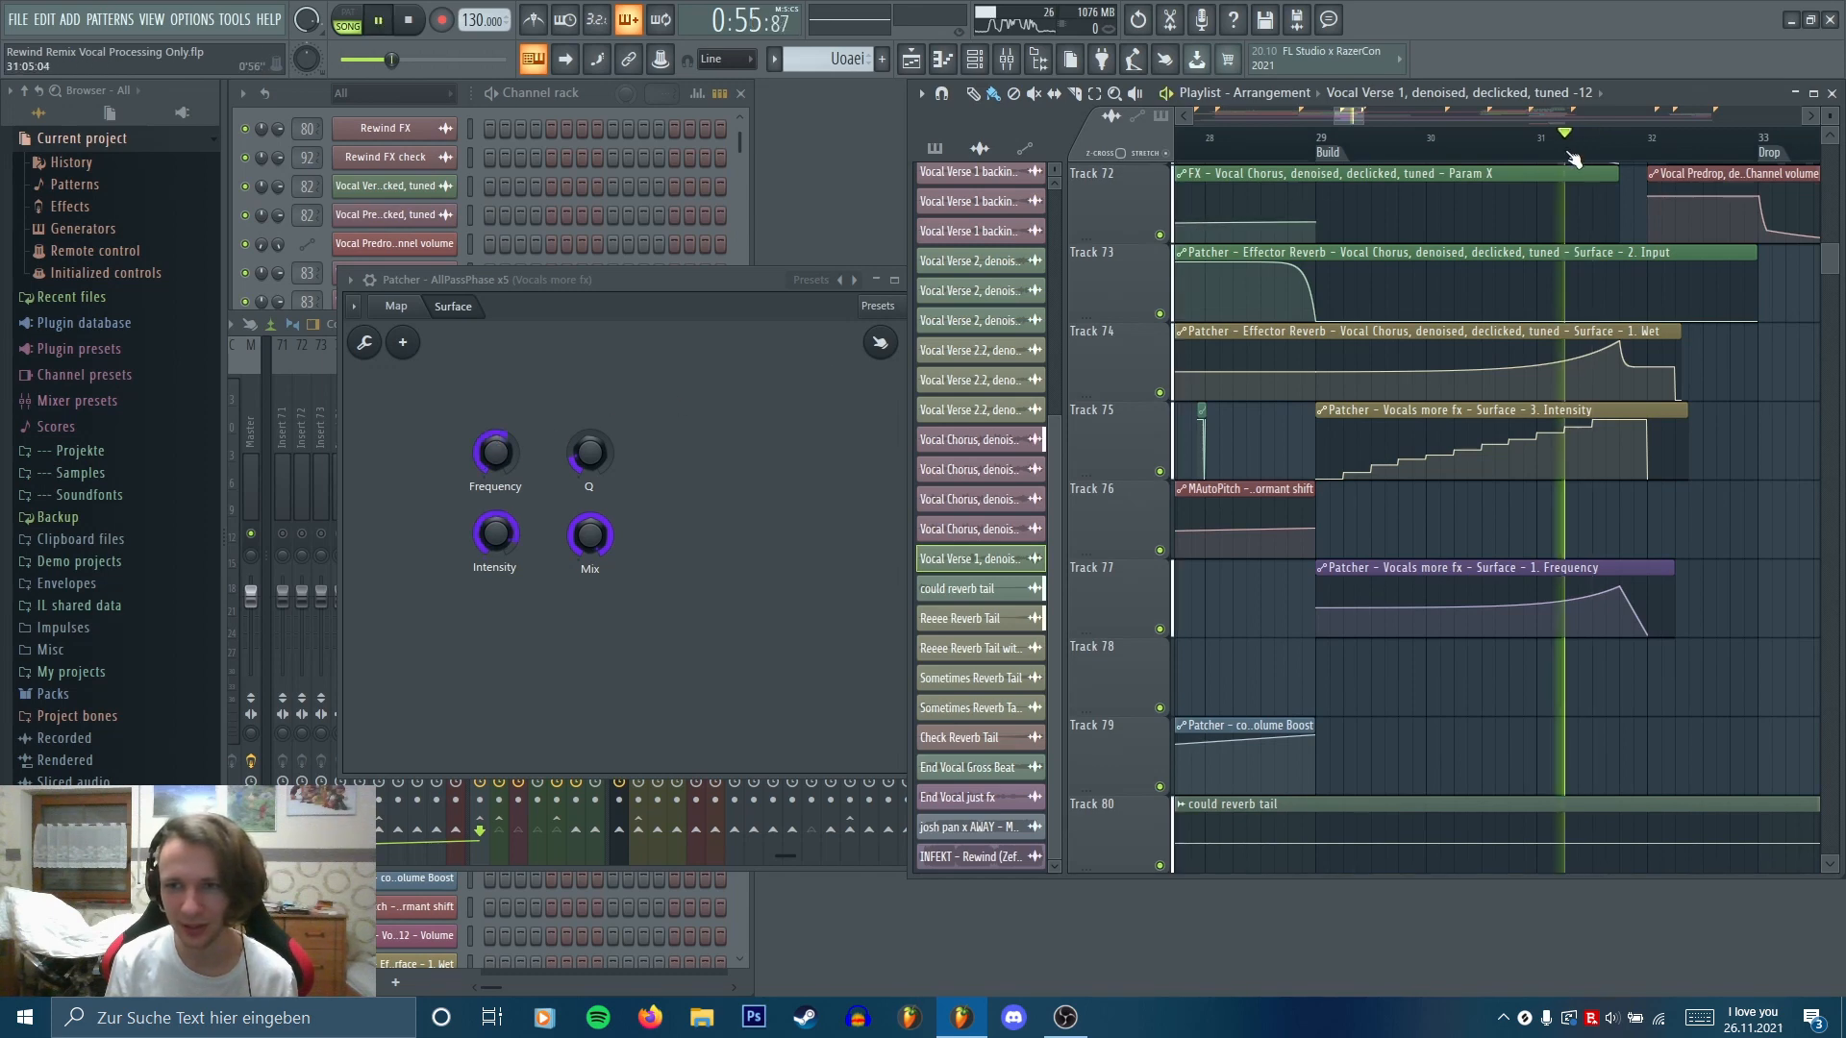
pyautogui.click(912, 280)
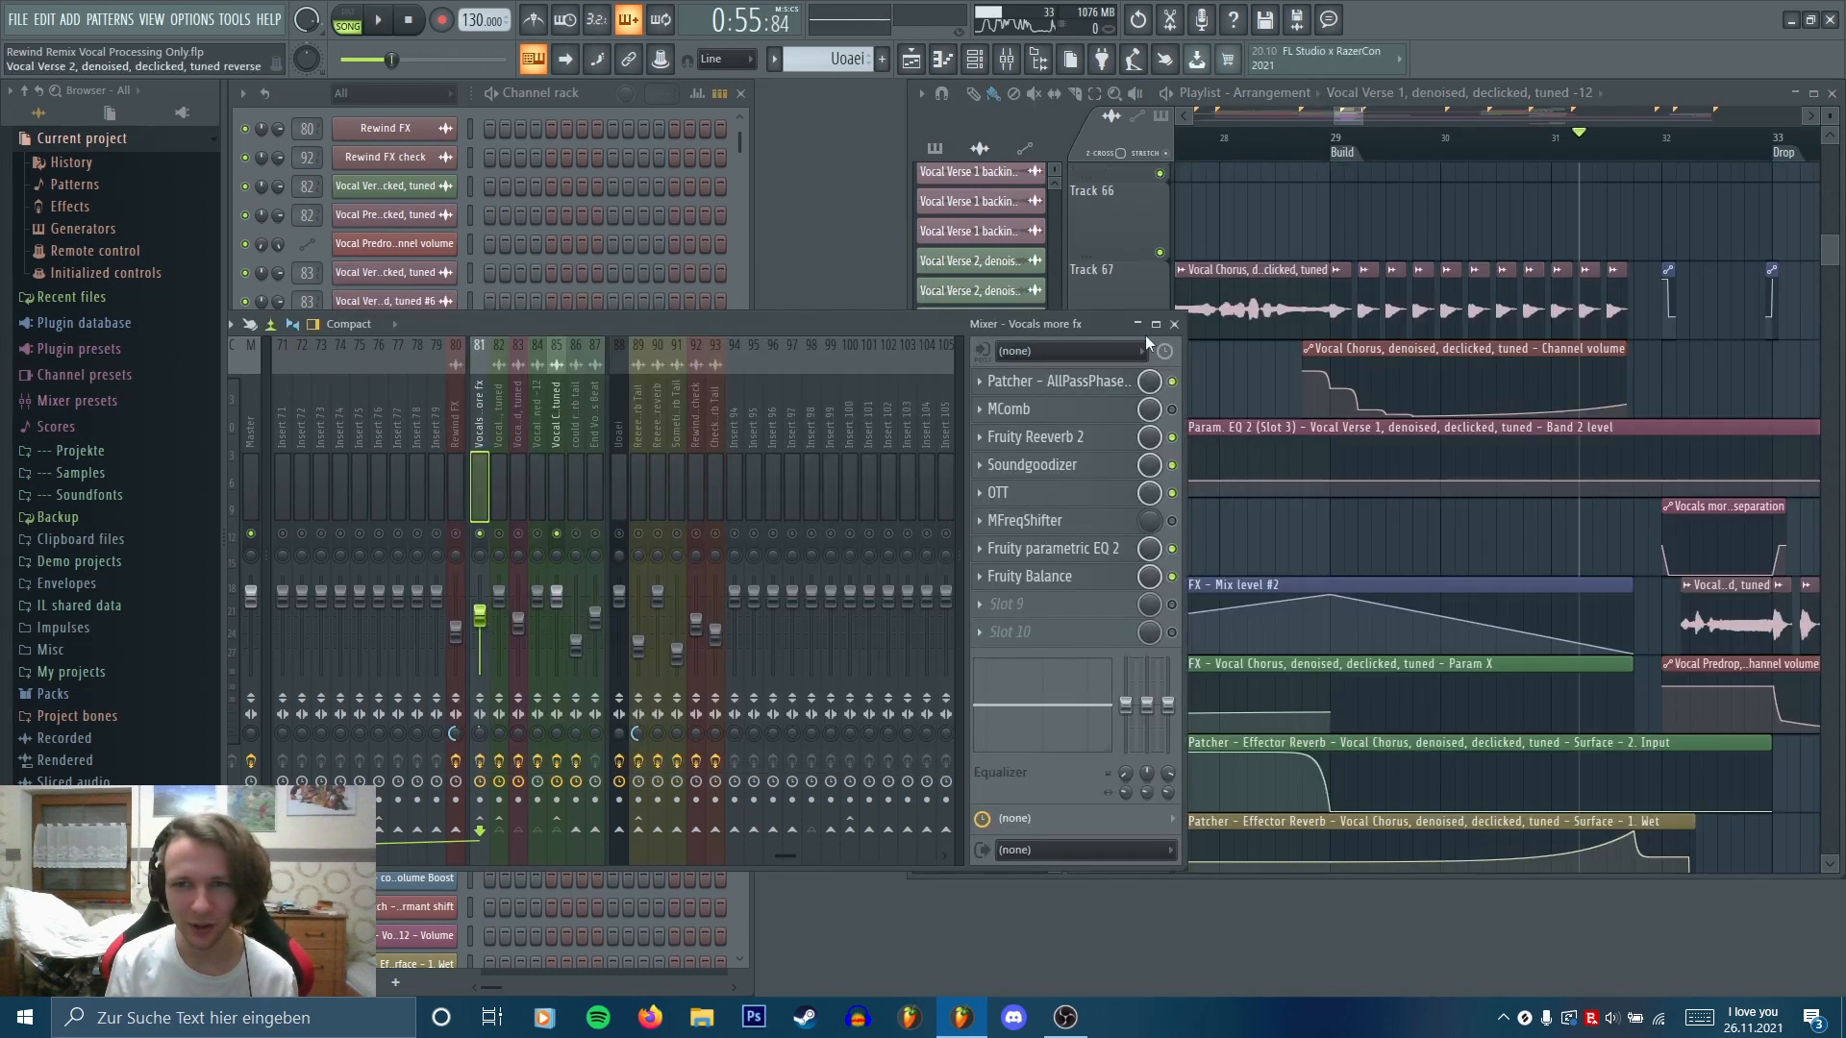
# Look over the build's vocal and automation tracks and return the playhead to the Build marker at bar 29
pyautogui.moveTo(1516, 398); pyautogui.dragTo(1561, 359)
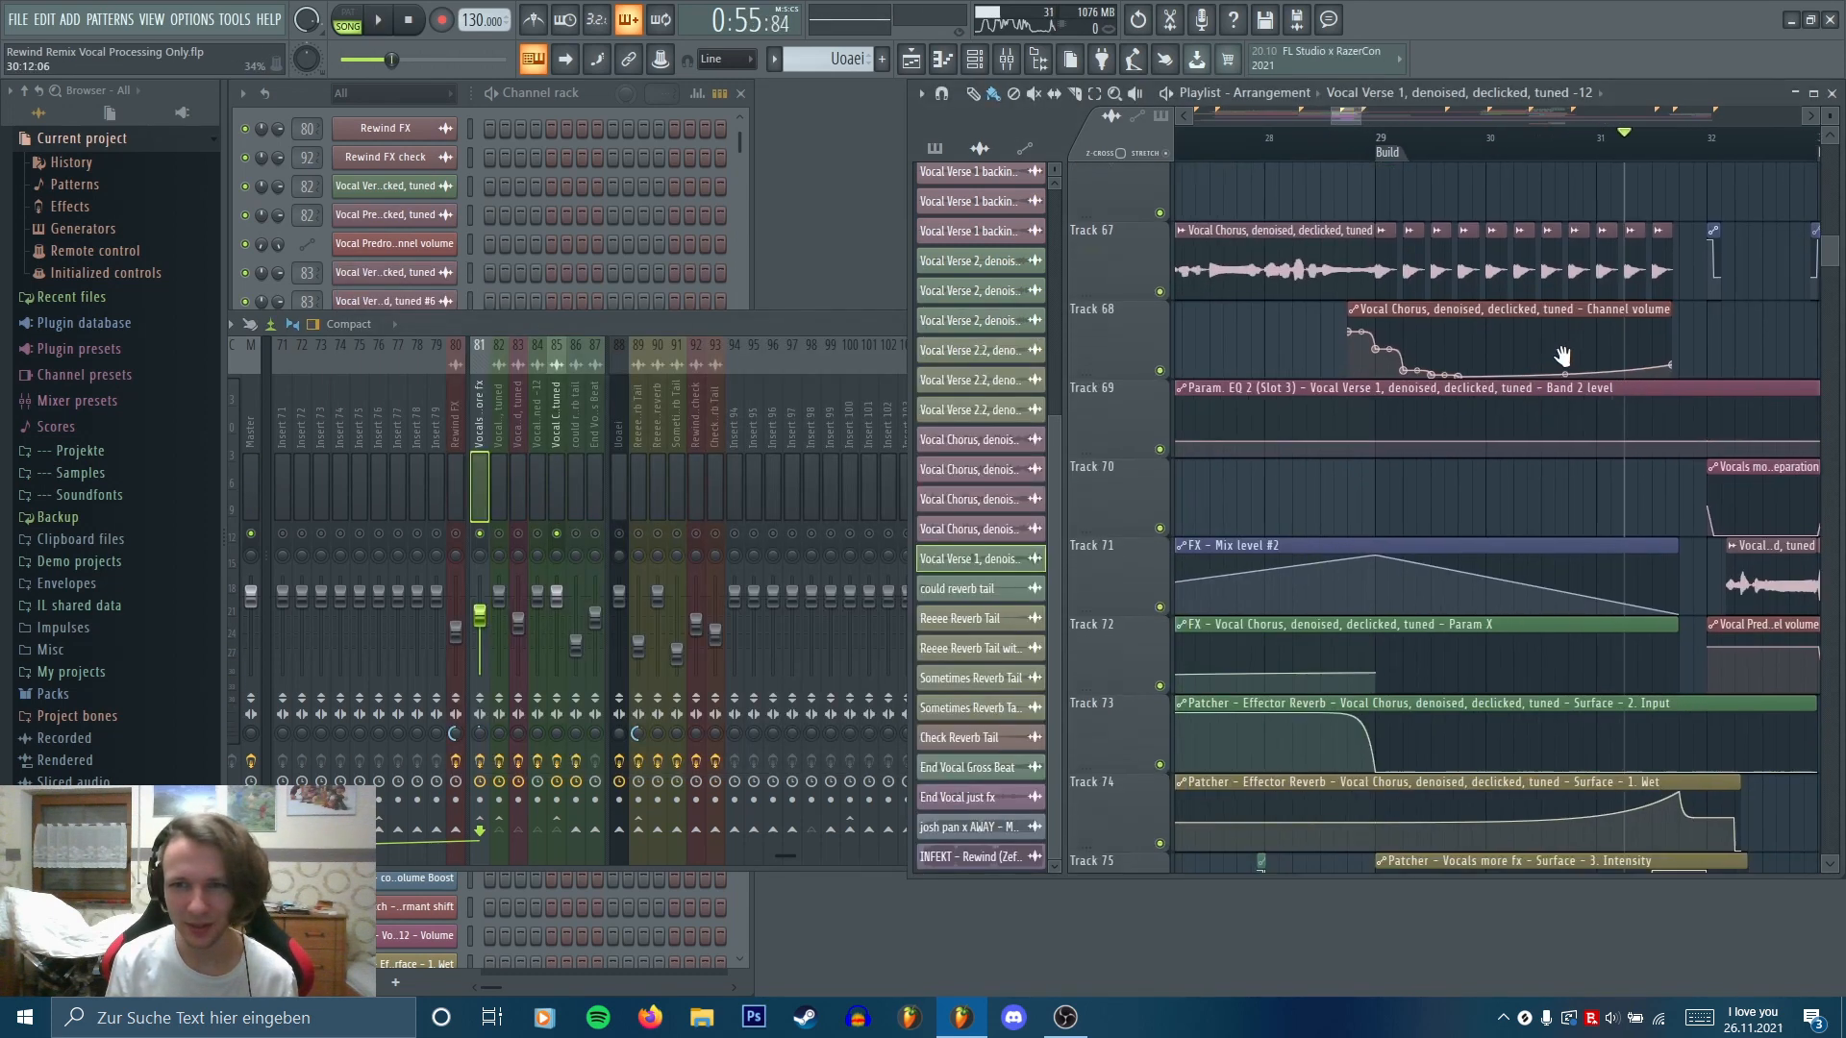
pyautogui.scroll(-5, 1563, 358)
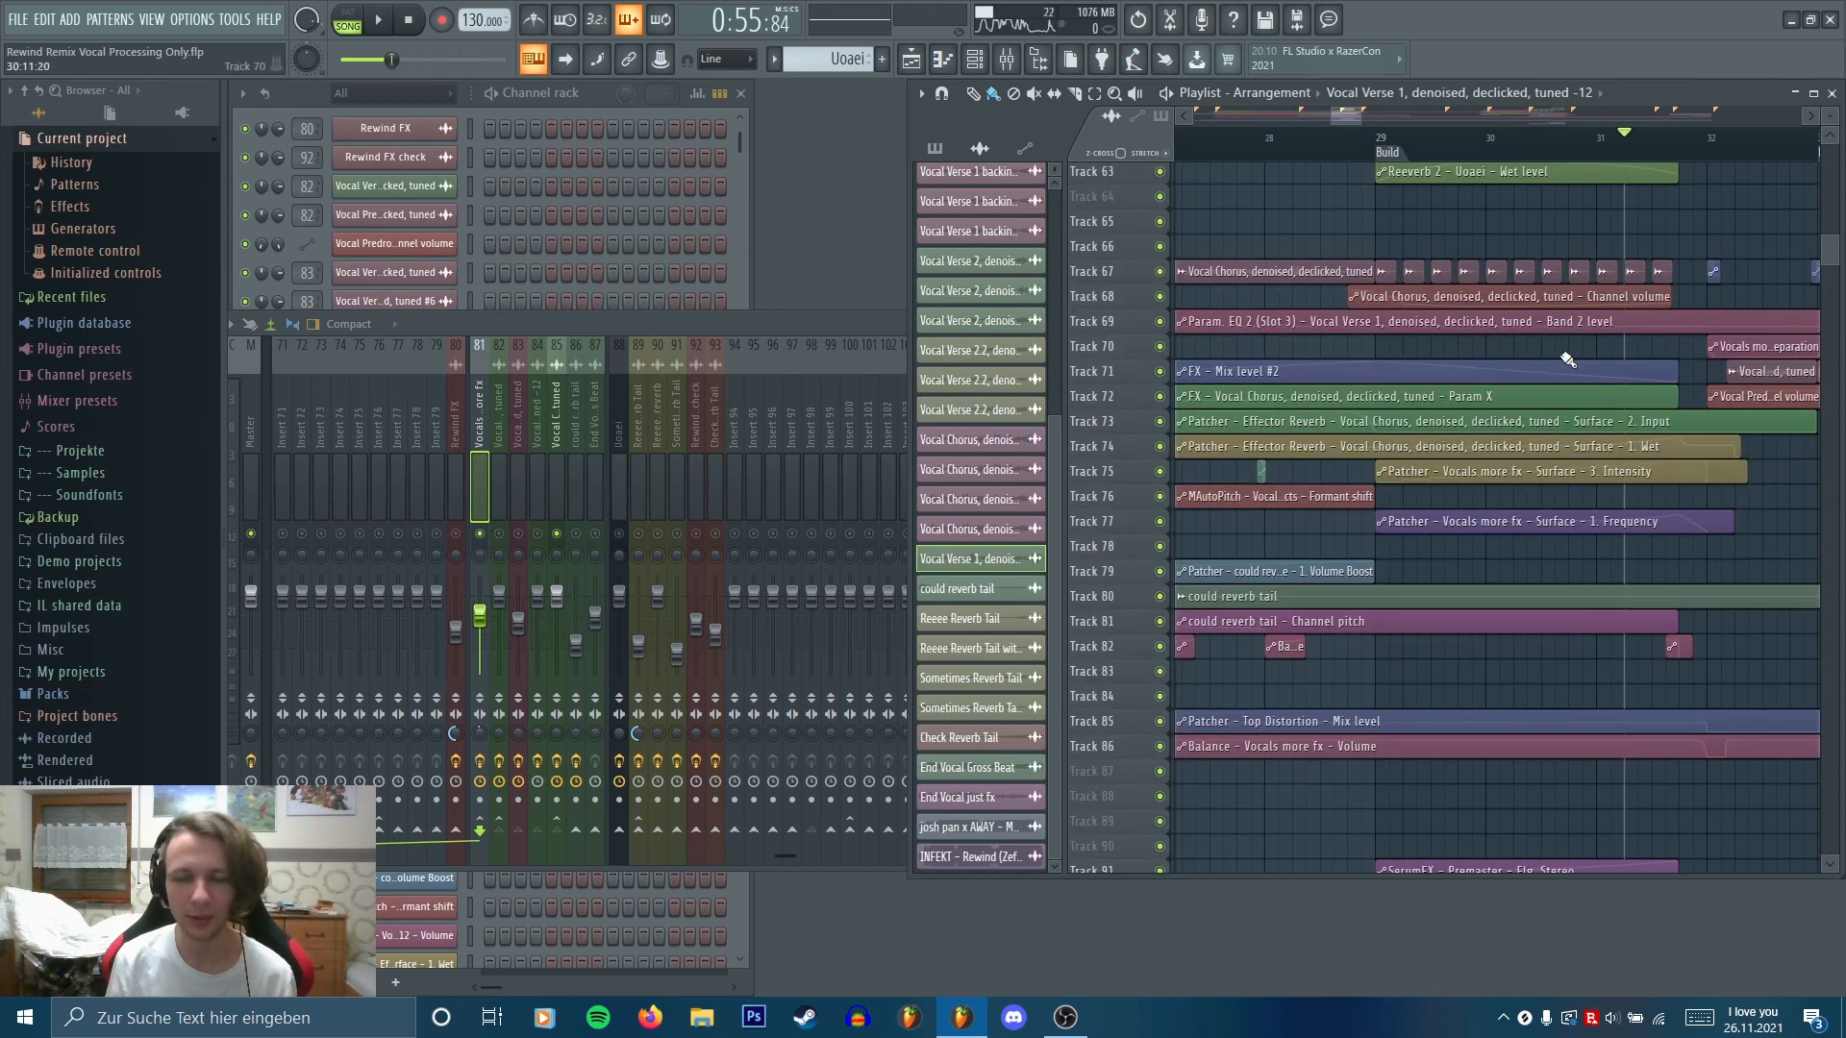
pyautogui.scroll(3, 1398, 370)
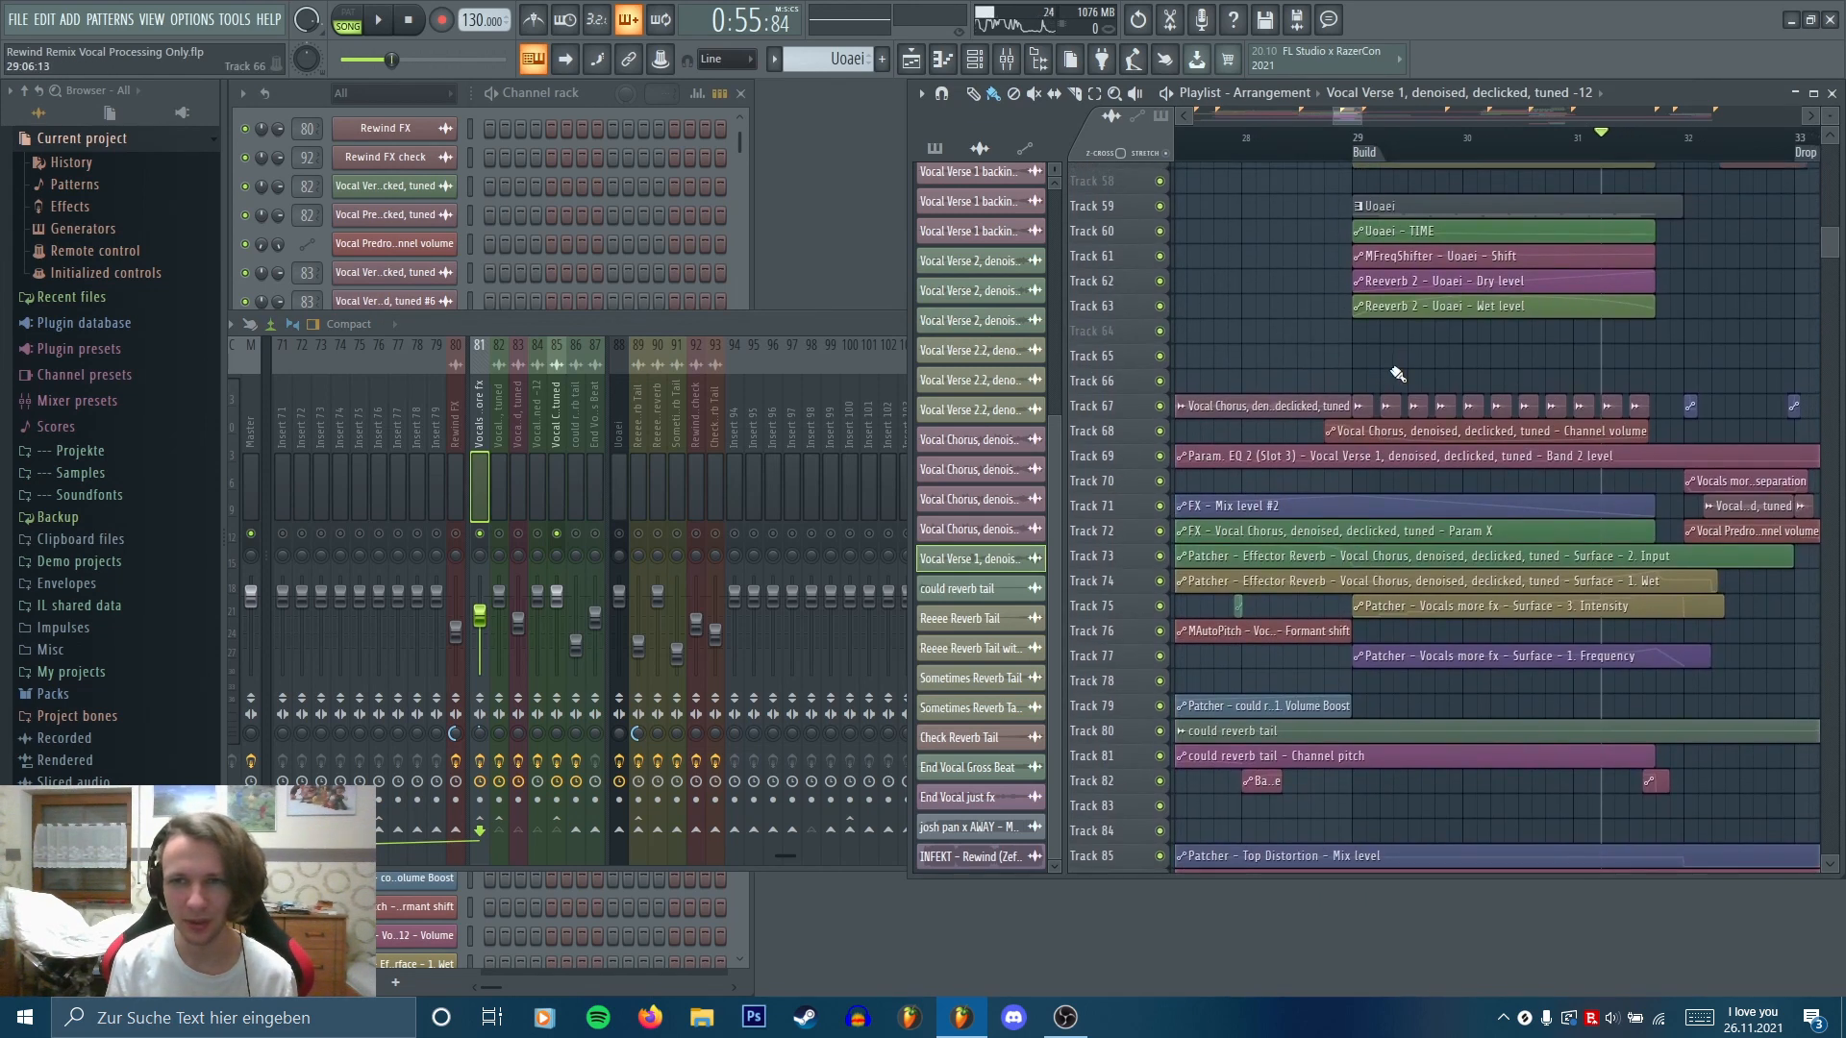
pyautogui.click(1353, 134)
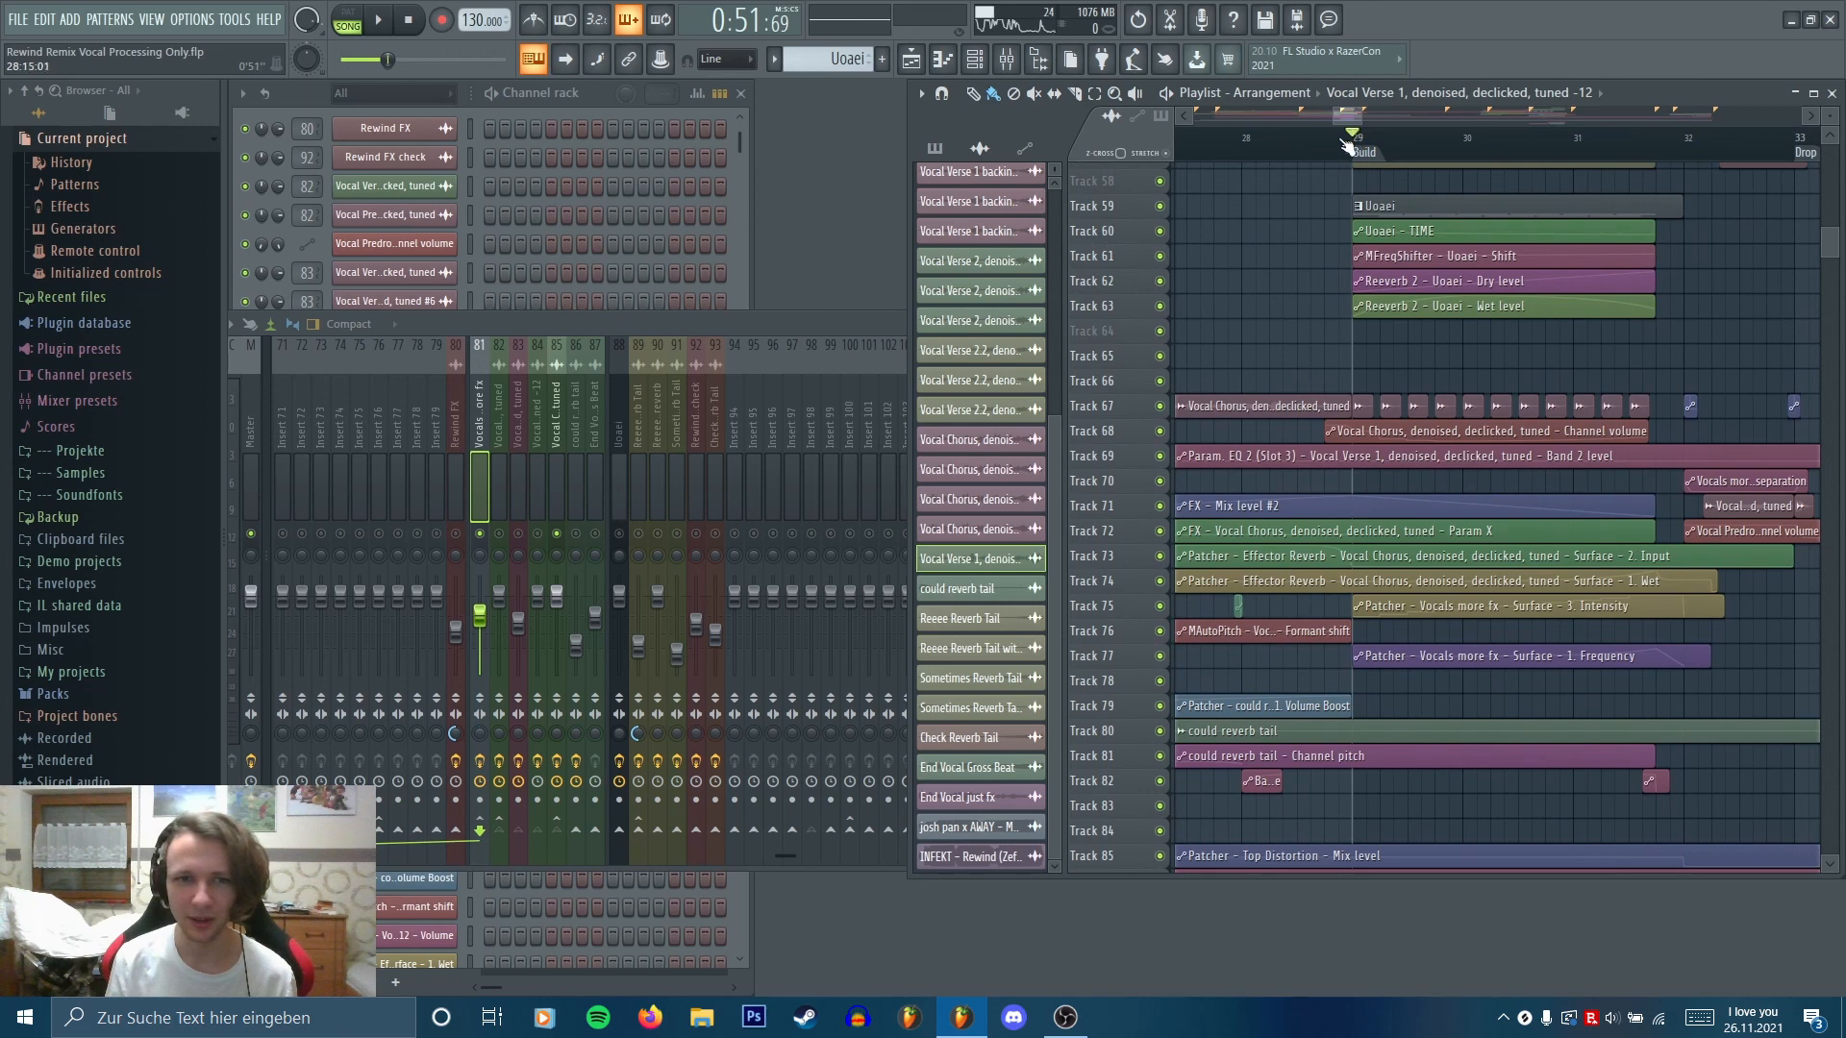
# Open the Uoaei channel's Serum synth, audition its AC hum1 noise patch from bar 29, and close the plugin
pyautogui.click(620, 531)
pyautogui.click(606, 240)
pyautogui.scroll(-9, 623, 318)
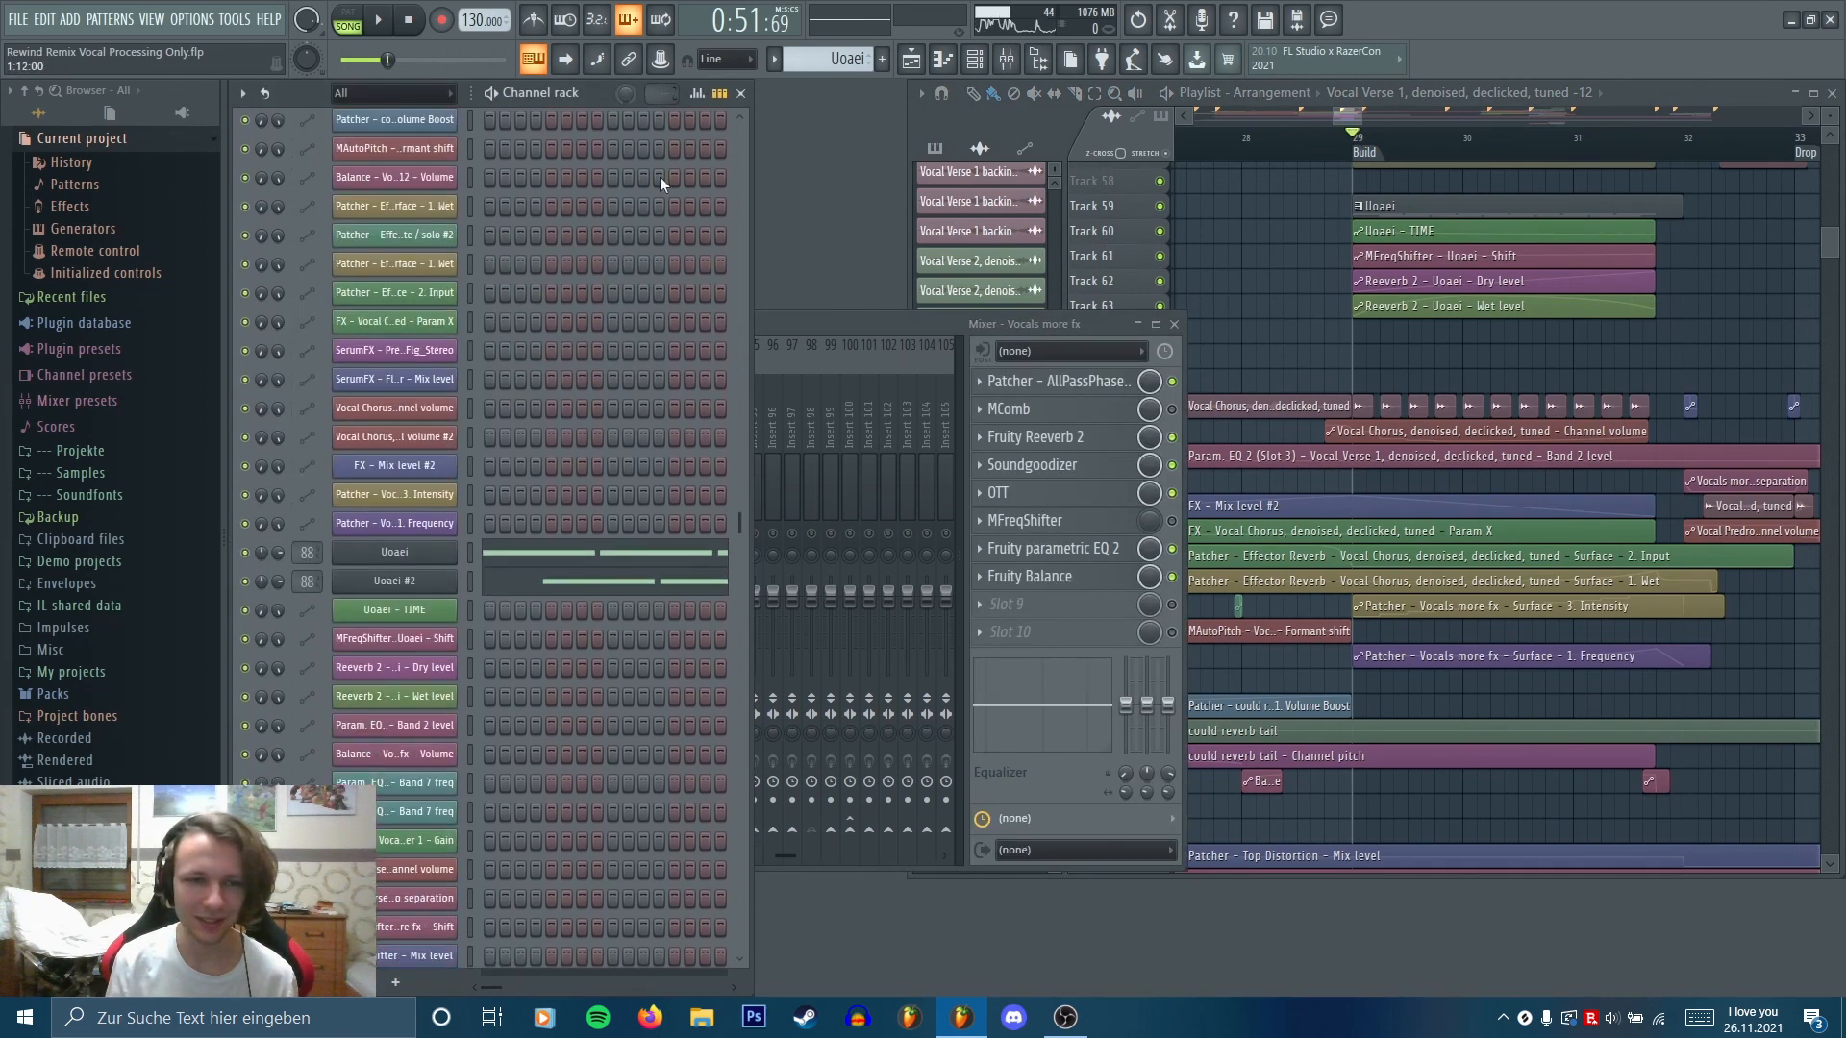
pyautogui.scroll(-5, 665, 427)
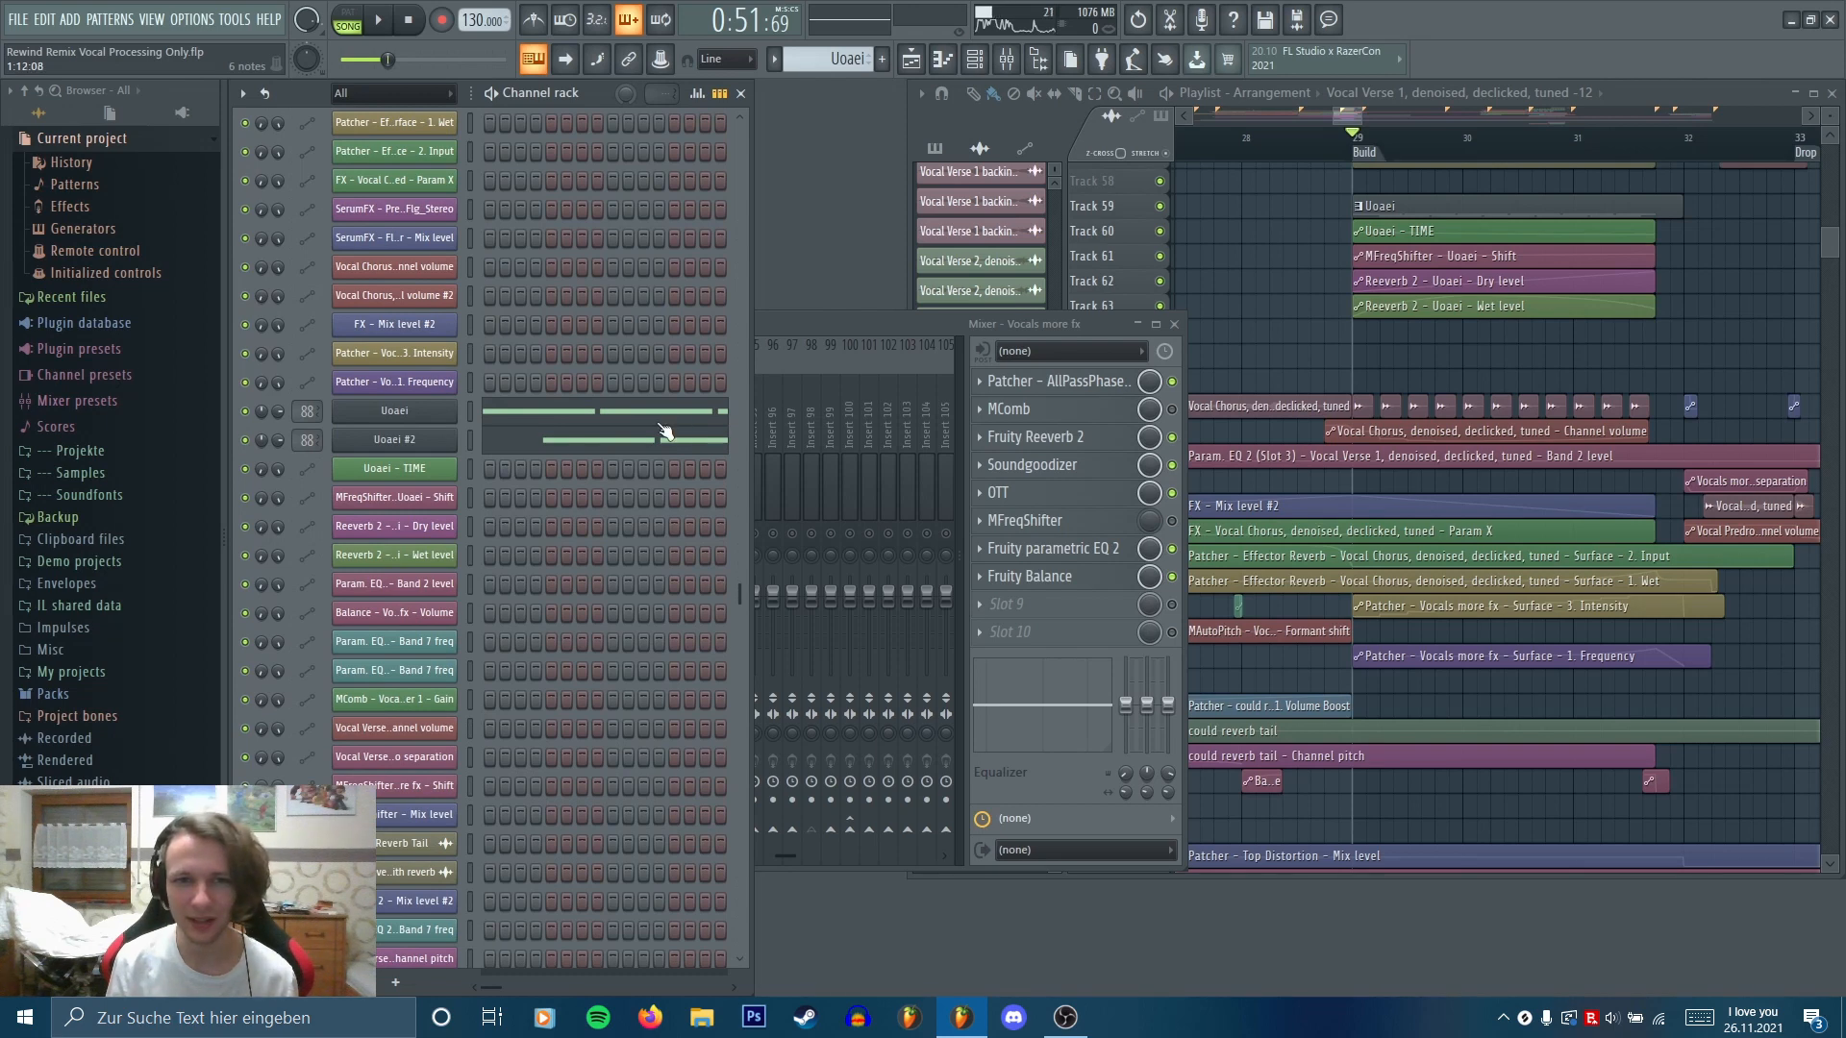
pyautogui.click(390, 412)
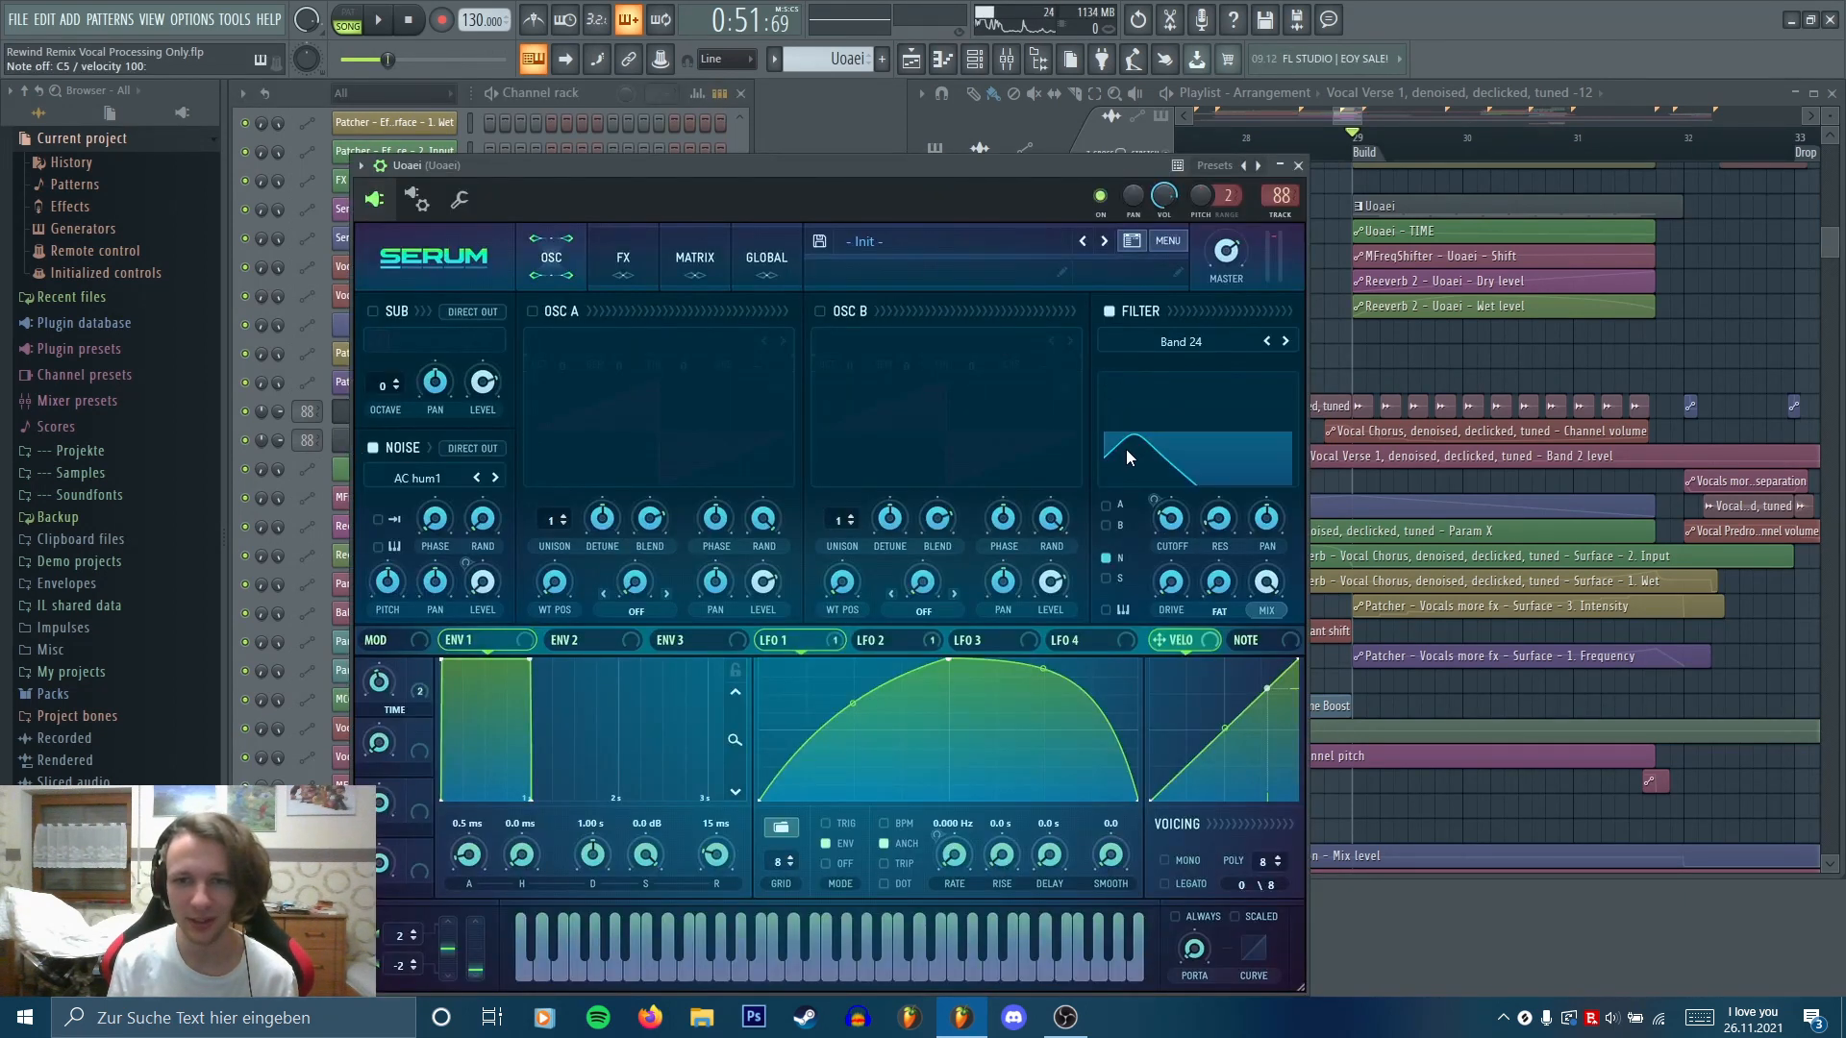
pyautogui.press('space')
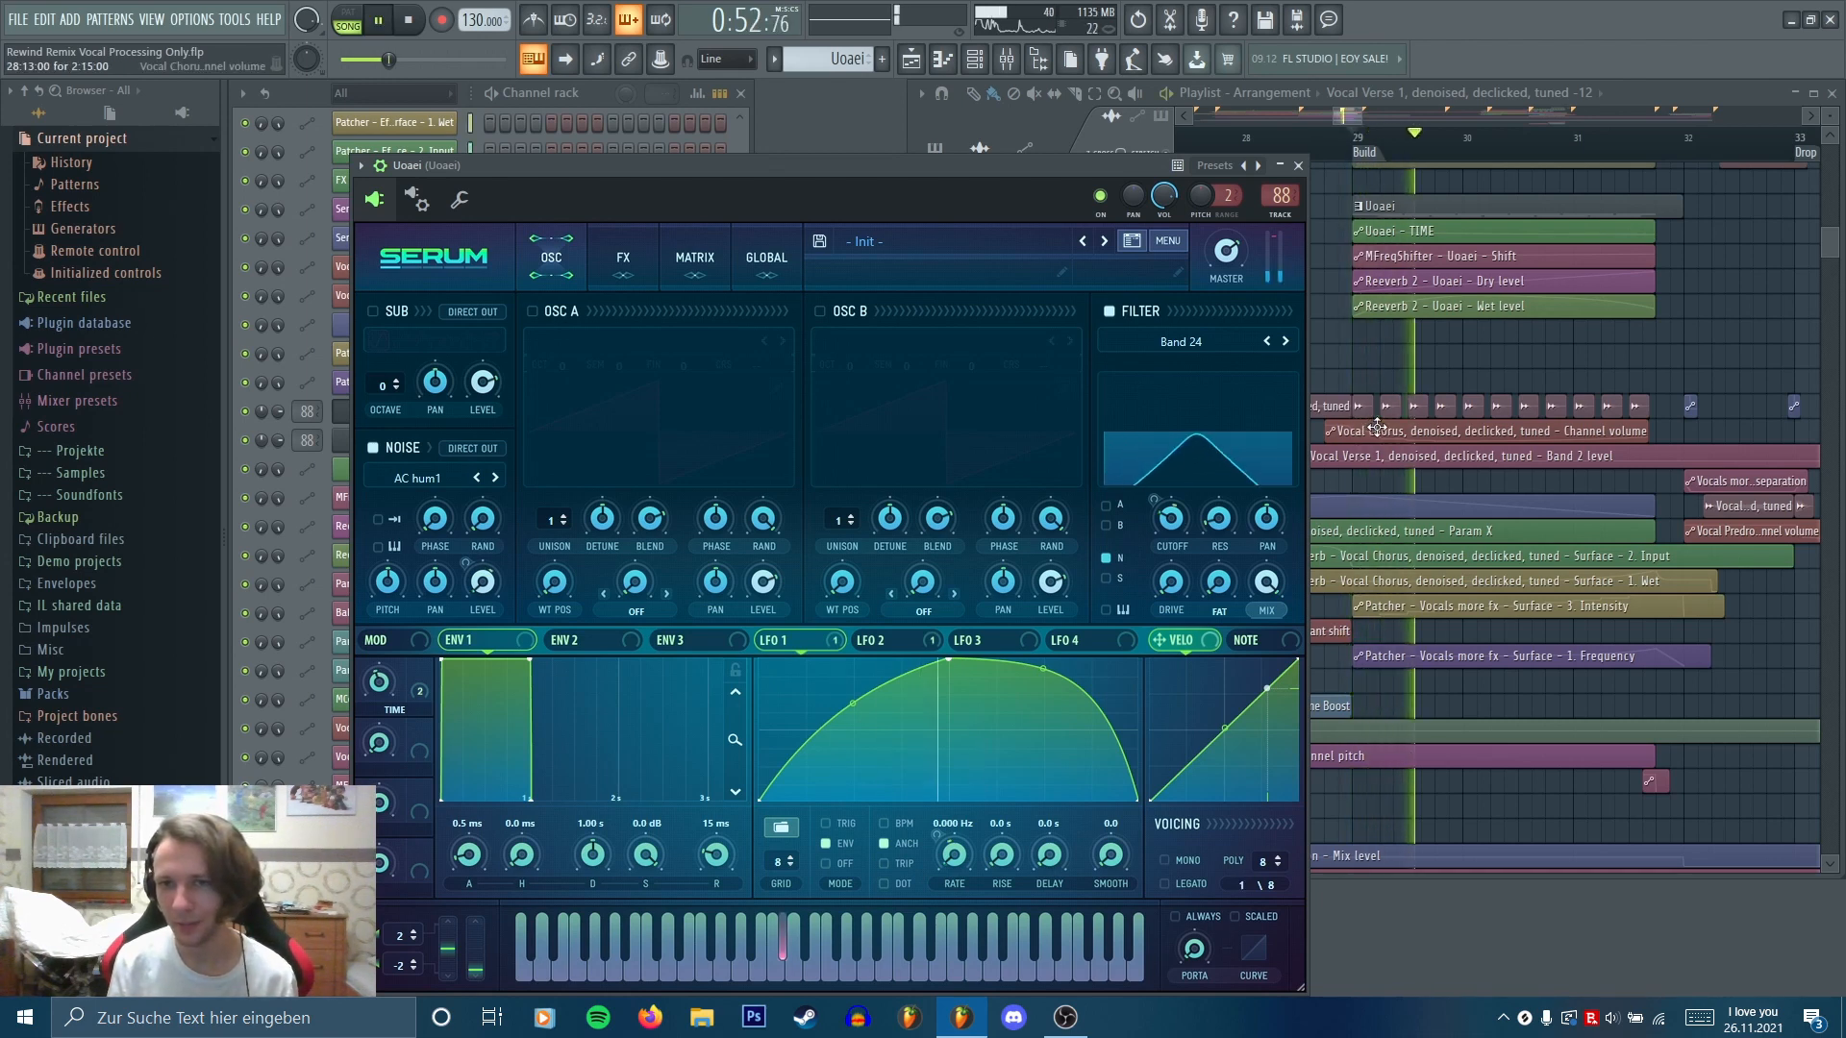
pyautogui.click(1298, 166)
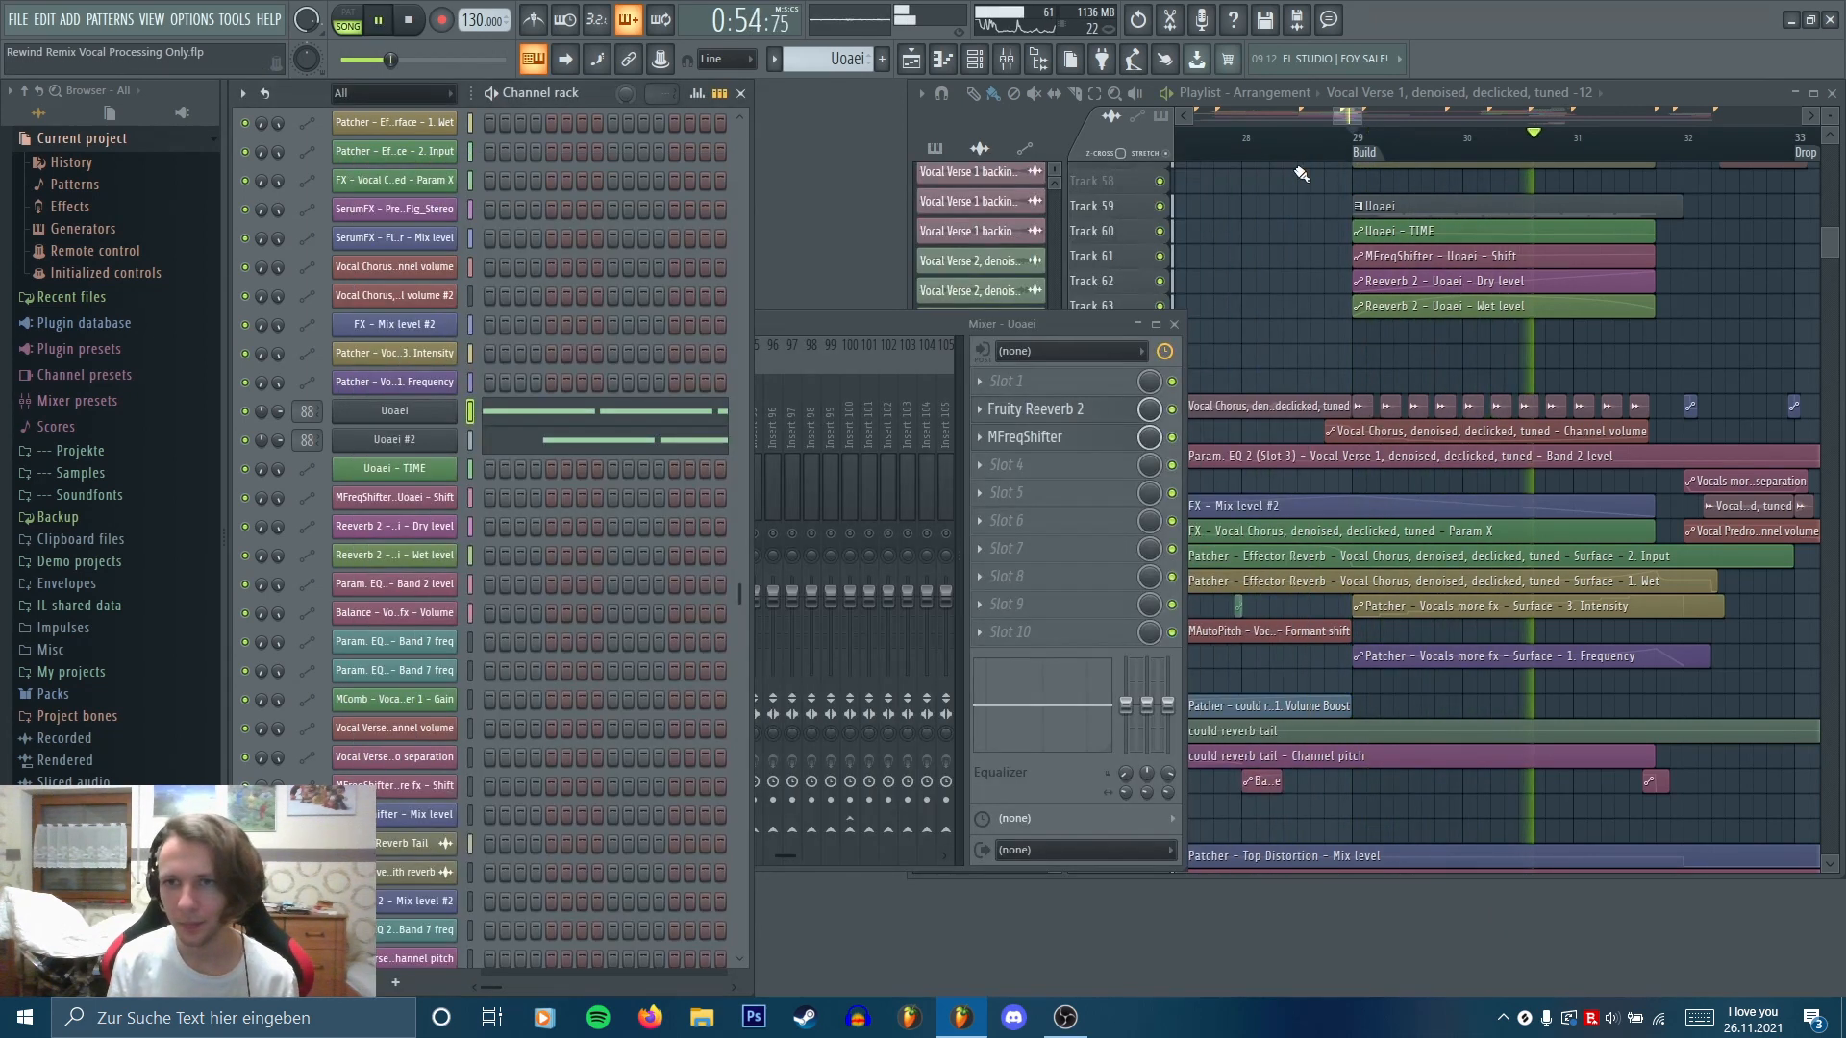
pyautogui.press('space')
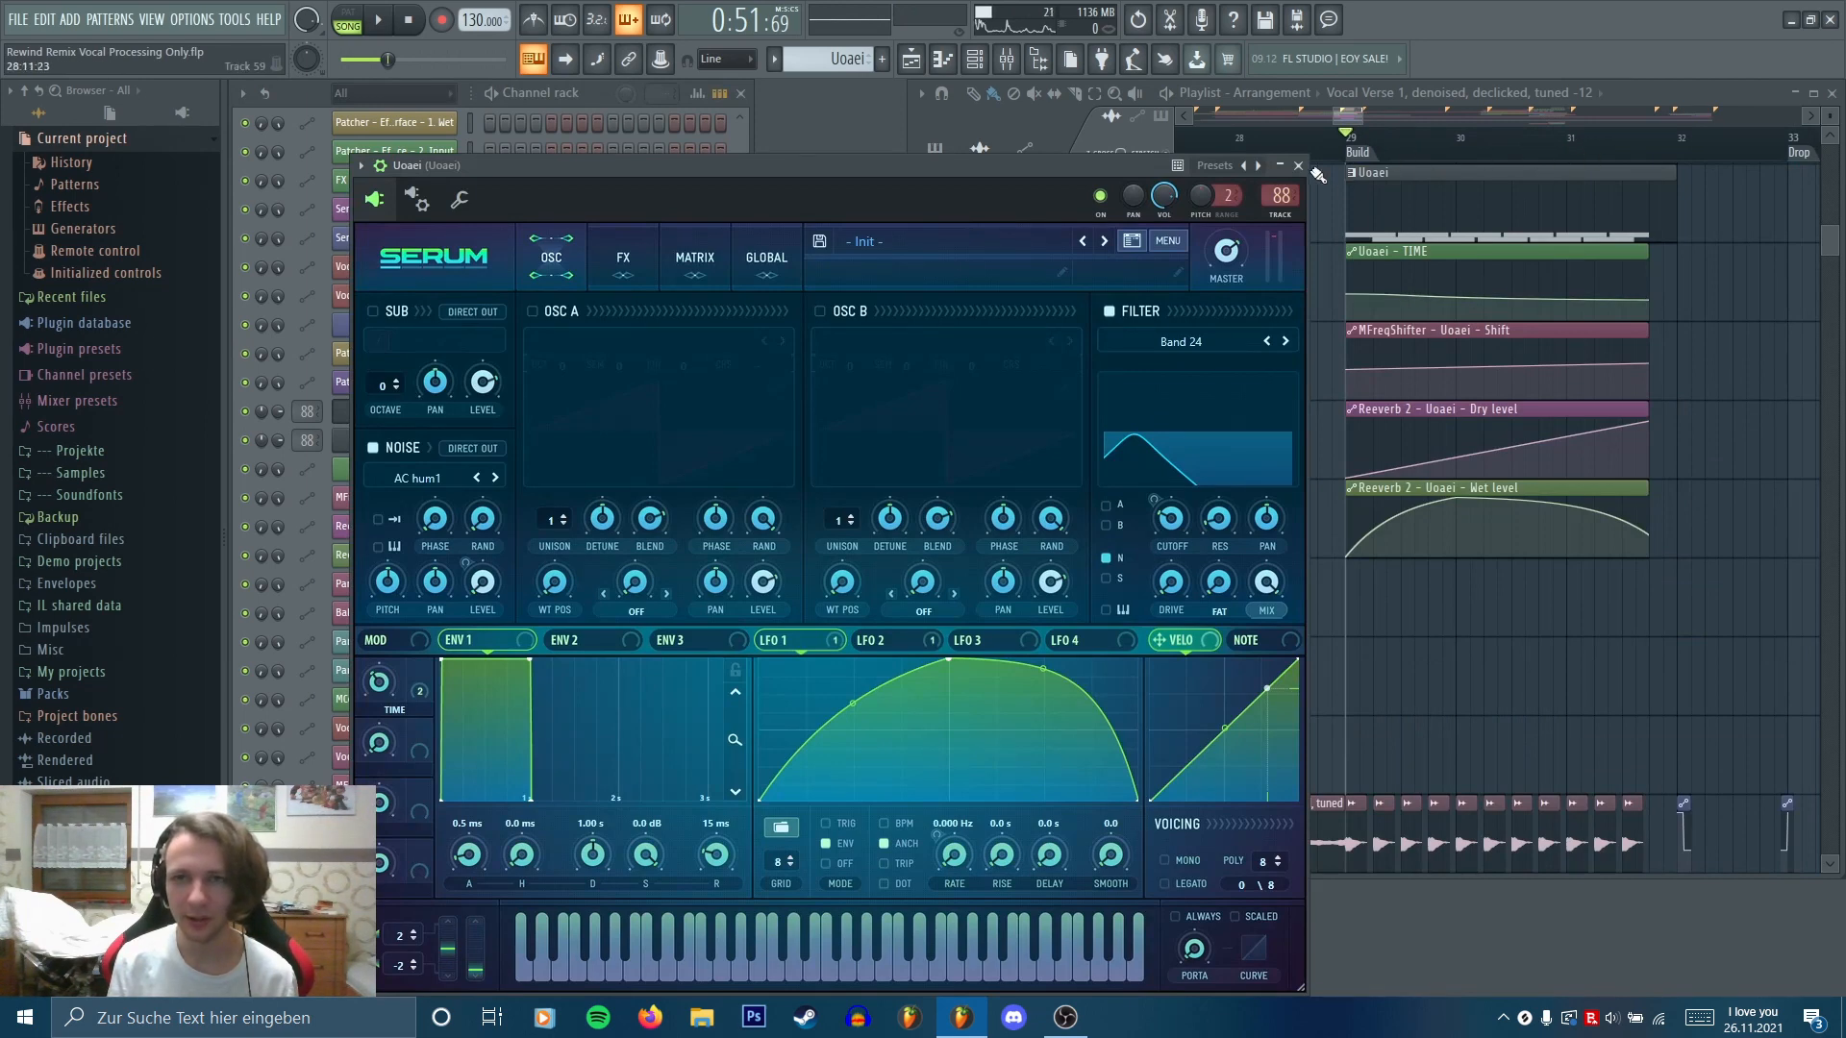
pyautogui.click(1297, 166)
# Inspect the Uoaei channel's notes in the piano roll and bring up its mixer track
pyautogui.click(556, 416)
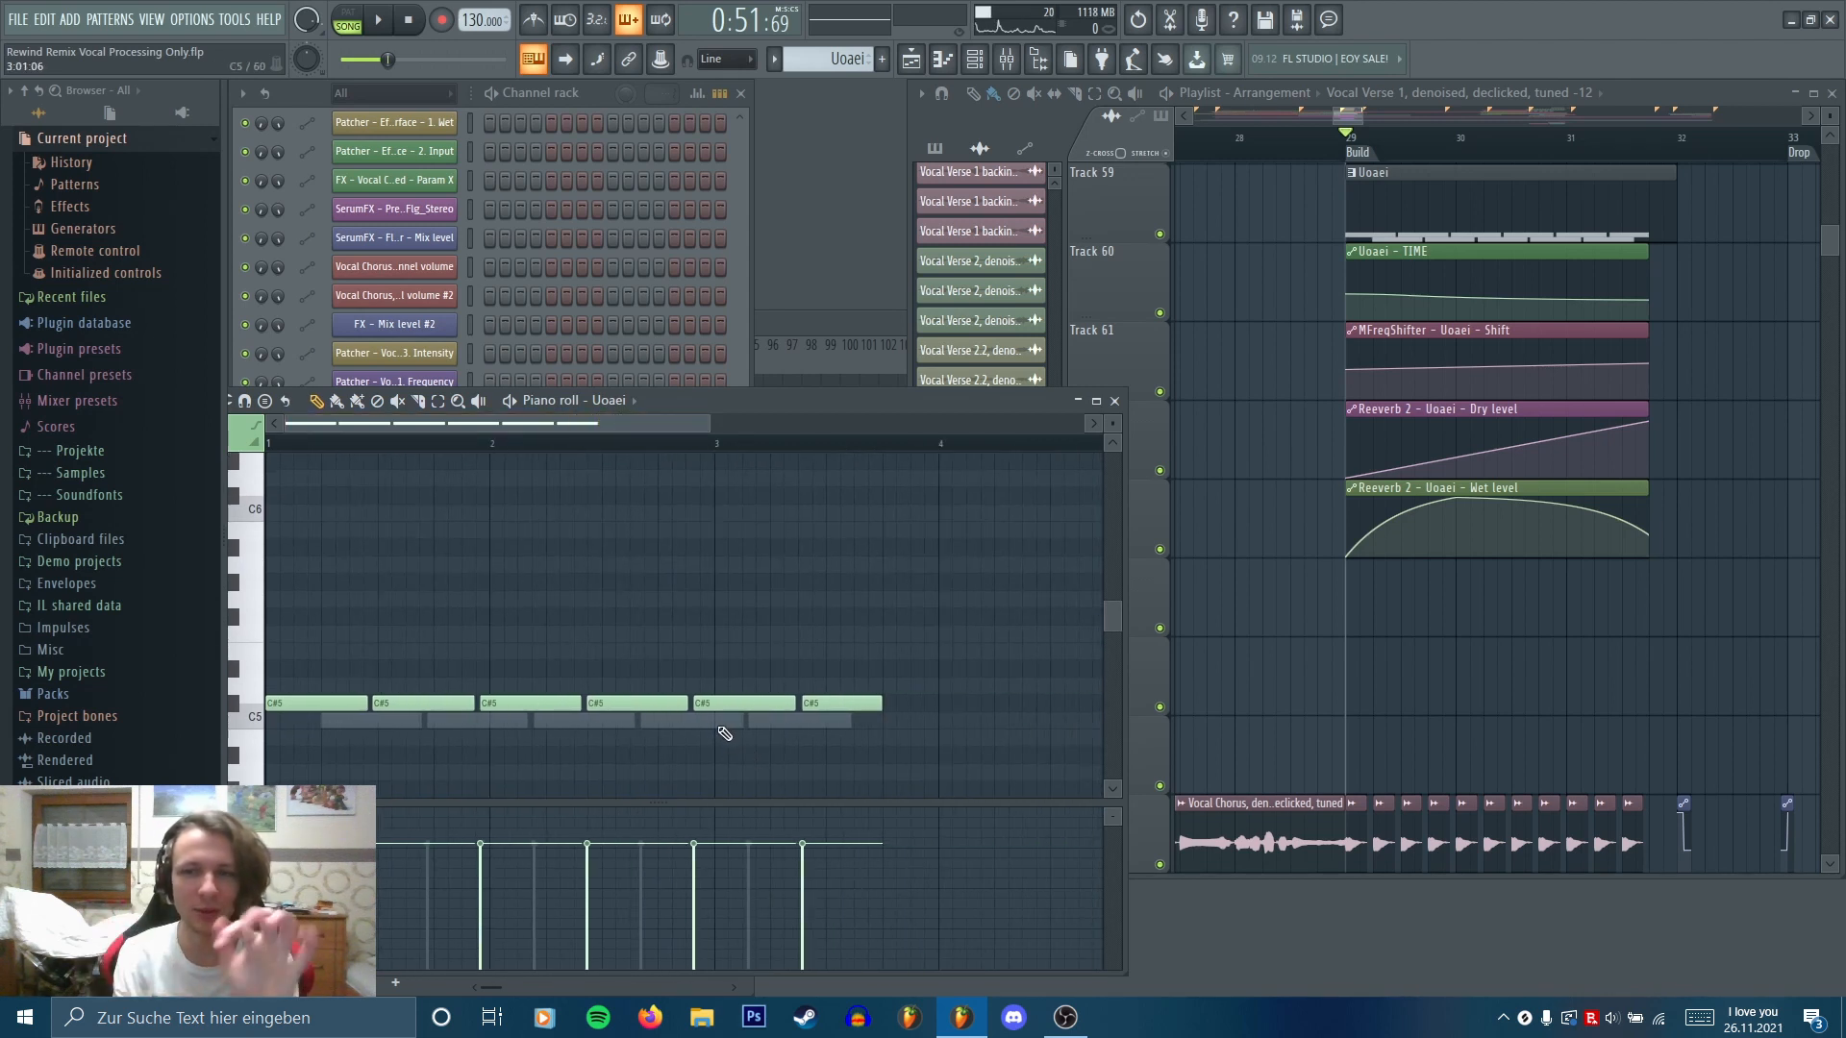
pyautogui.click(597, 328)
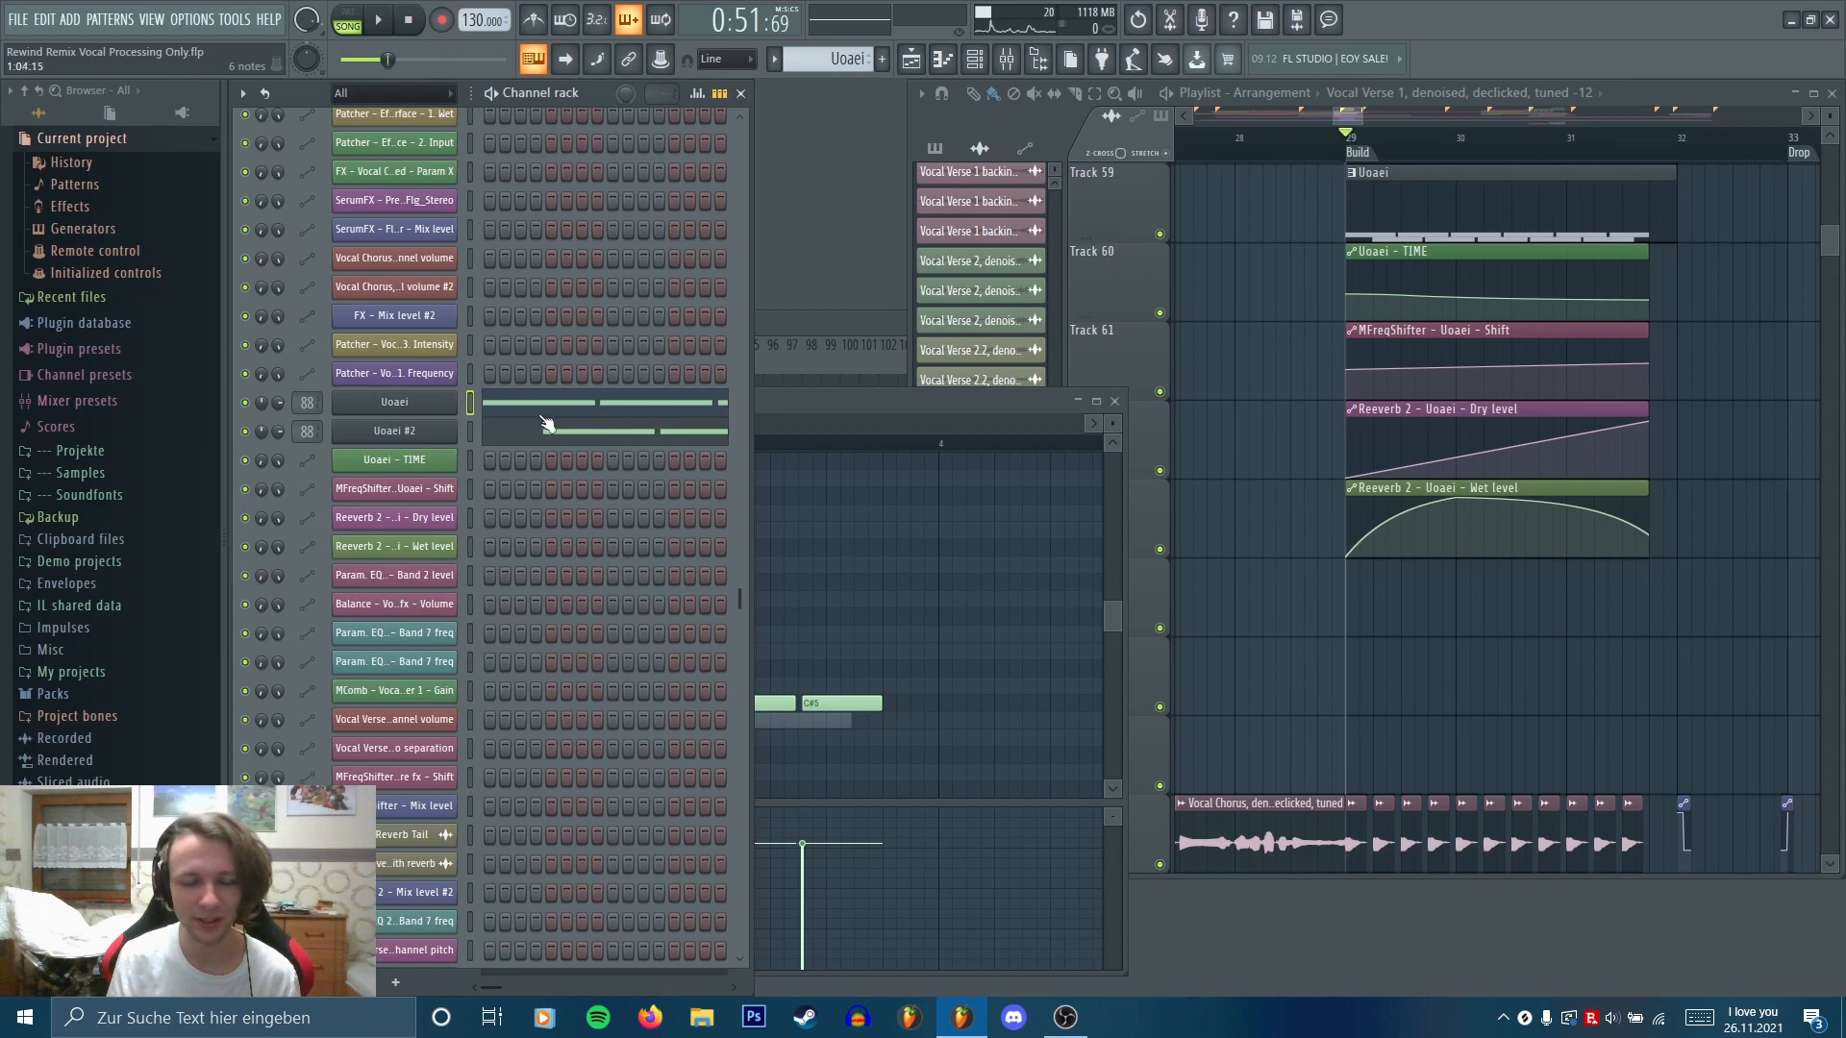
pyautogui.click(306, 402)
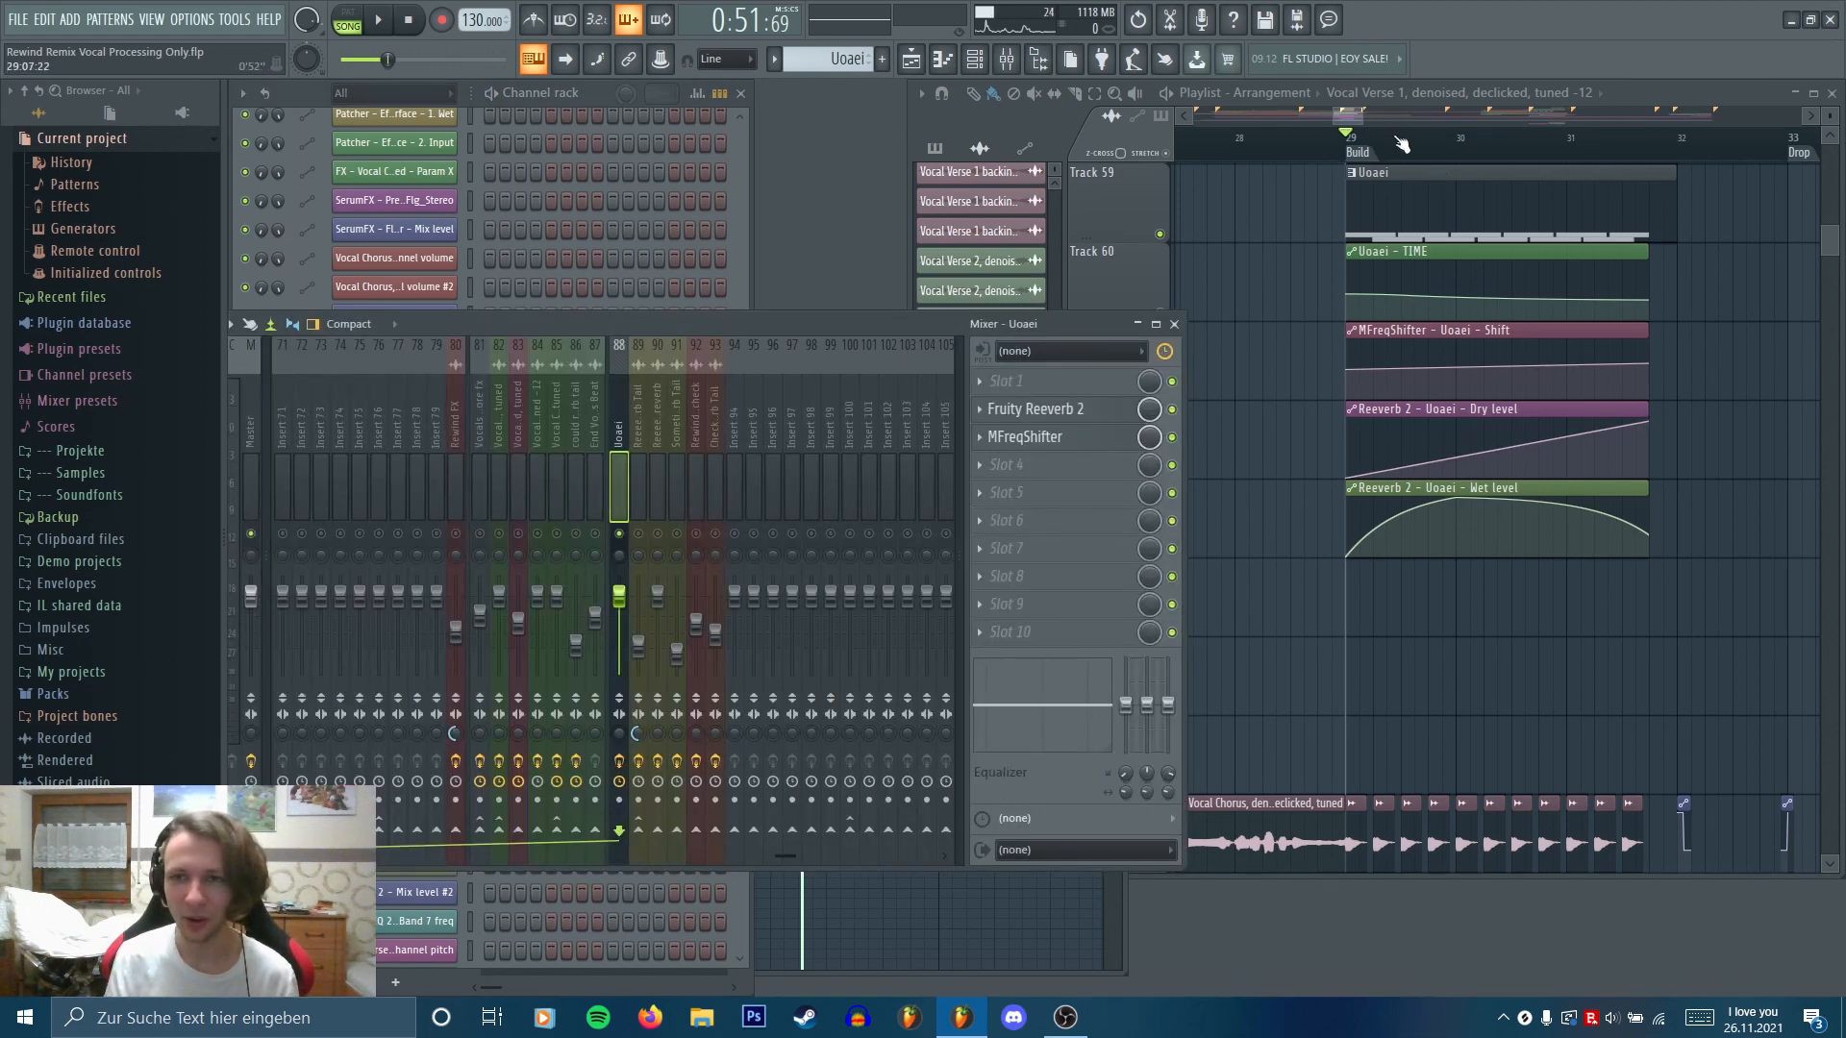
# Audition the Uoaei layer from bar 29 with its TIME, MFreqShifter and Reeverb 2 automation, then return to its mixer effects
pyautogui.click(1445, 138)
pyautogui.click(1455, 137)
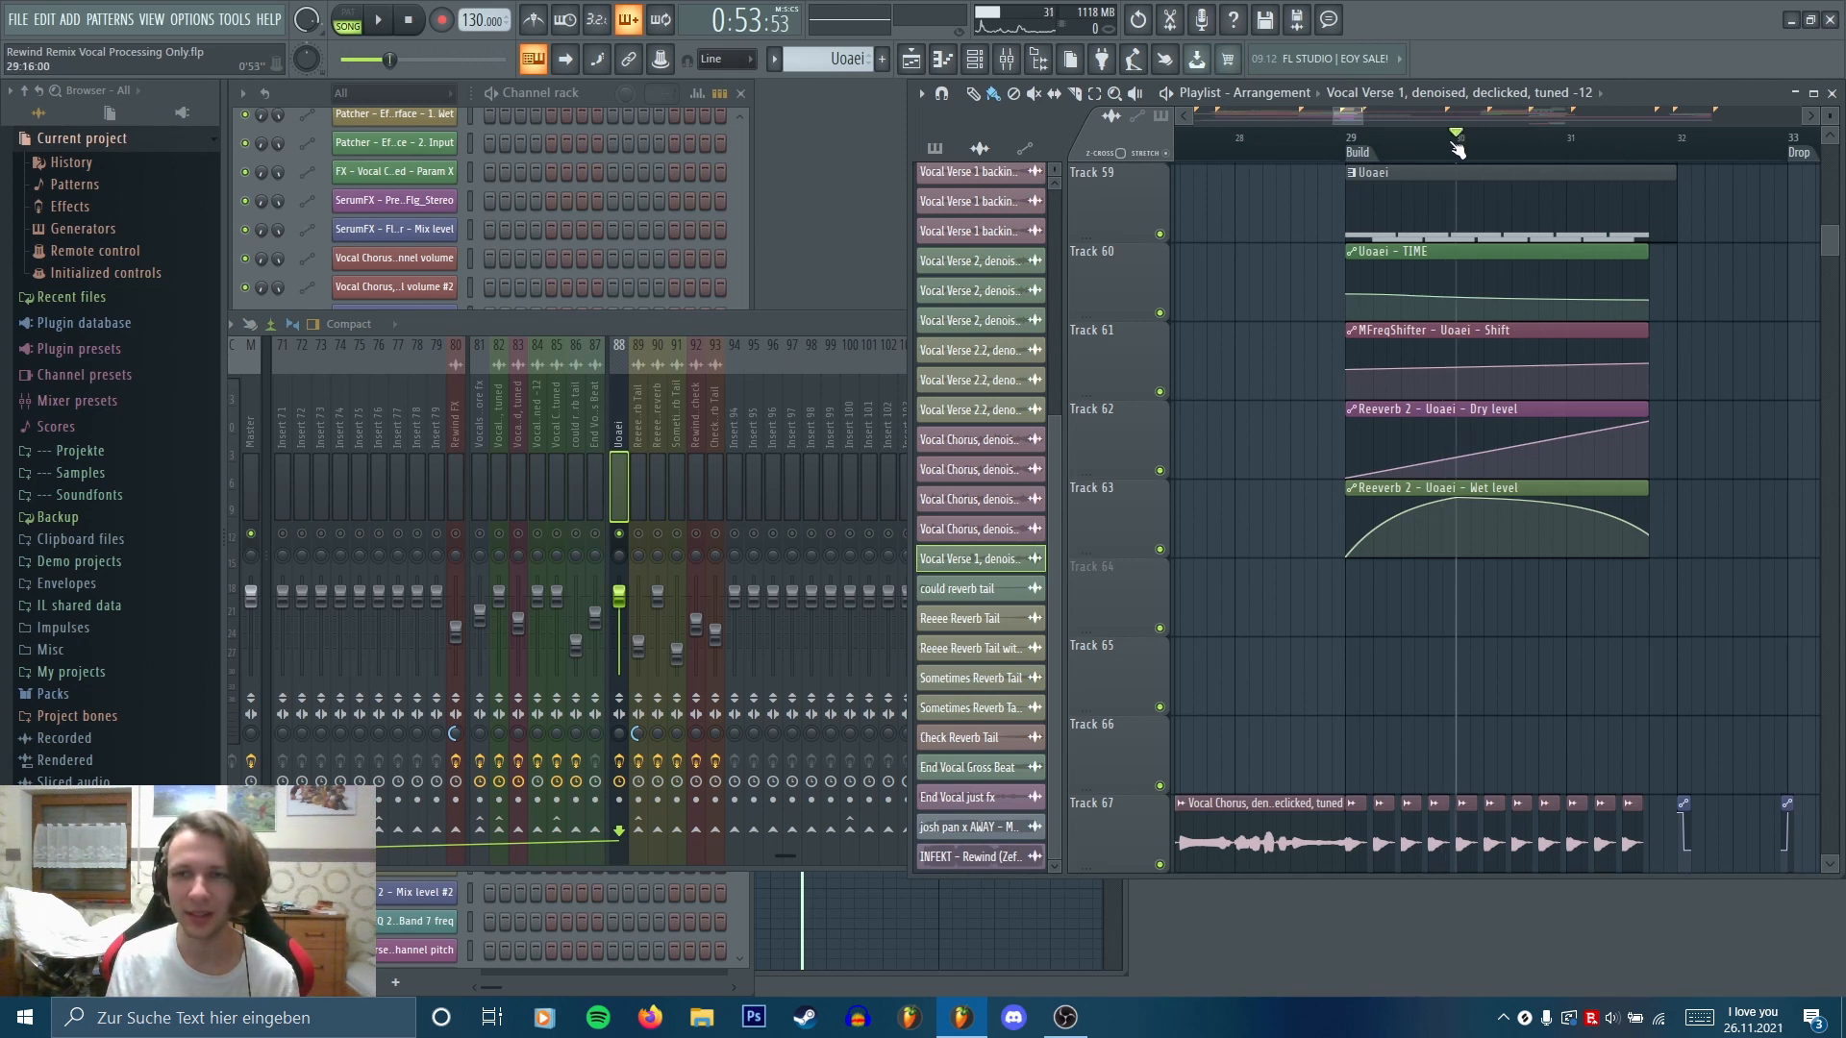
pyautogui.click(1346, 137)
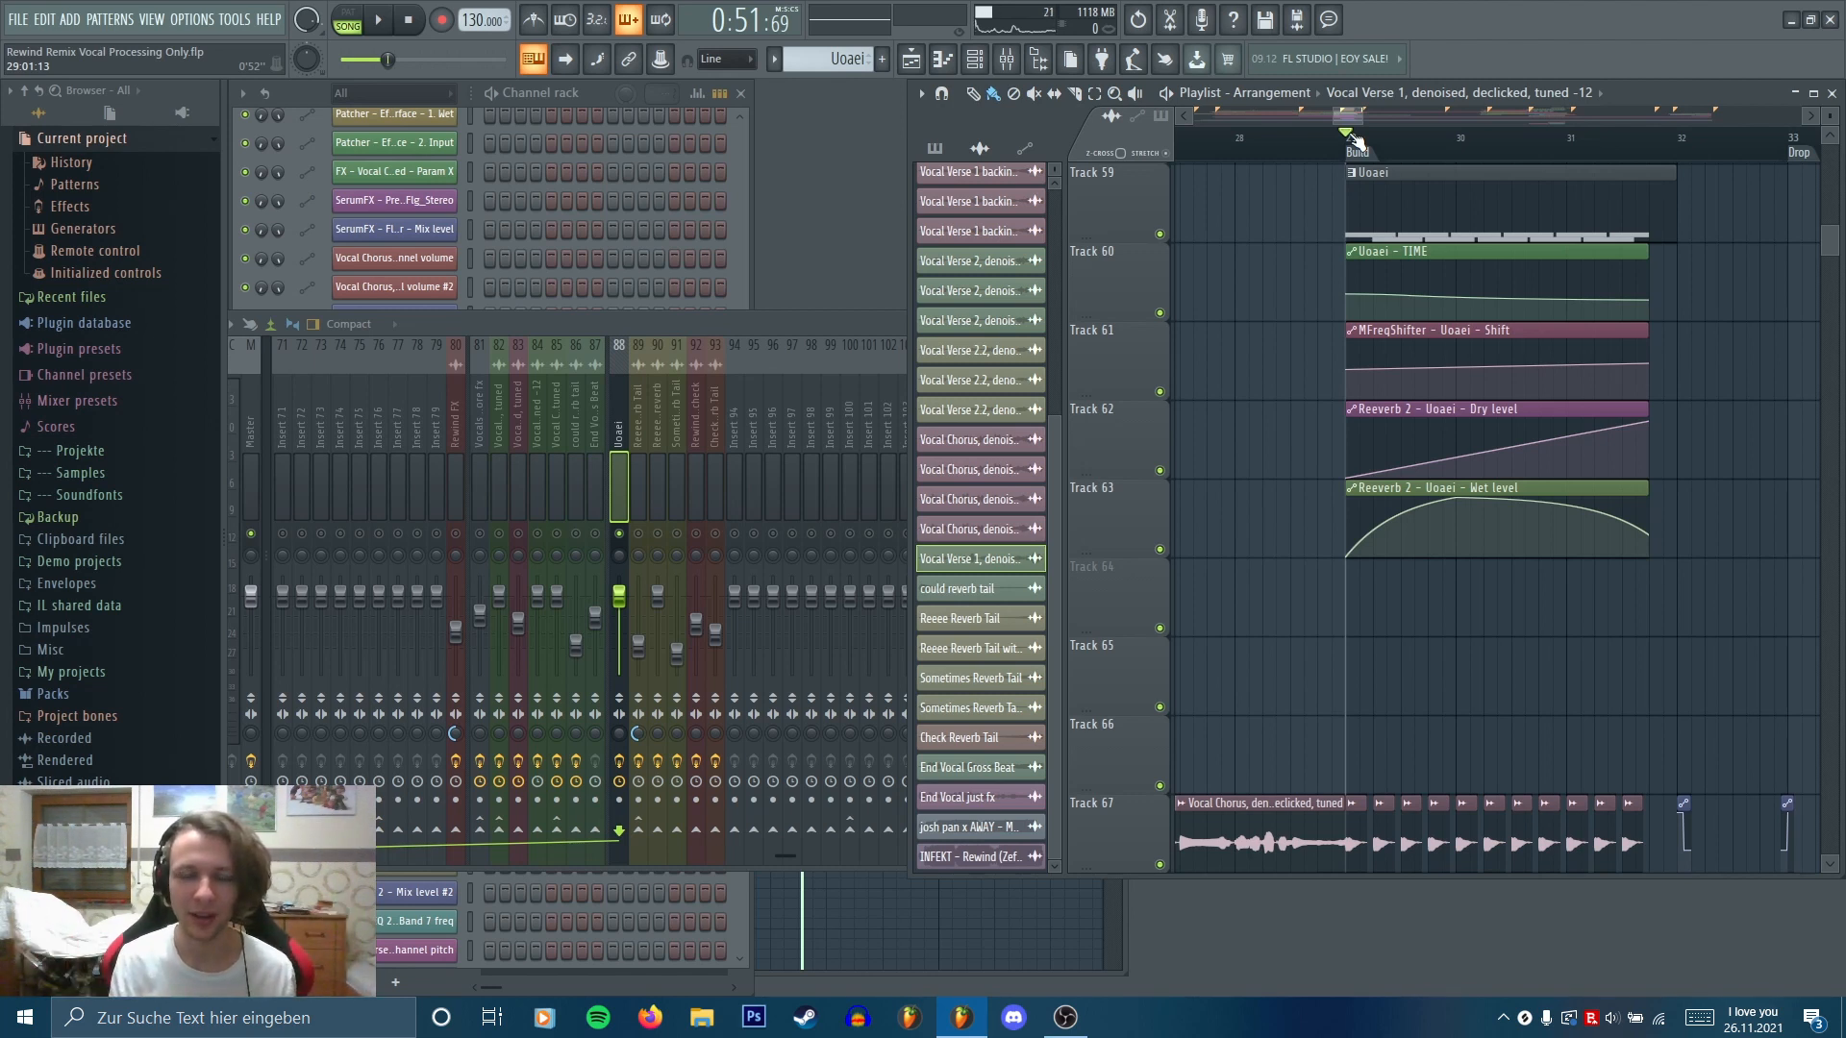
pyautogui.press('space')
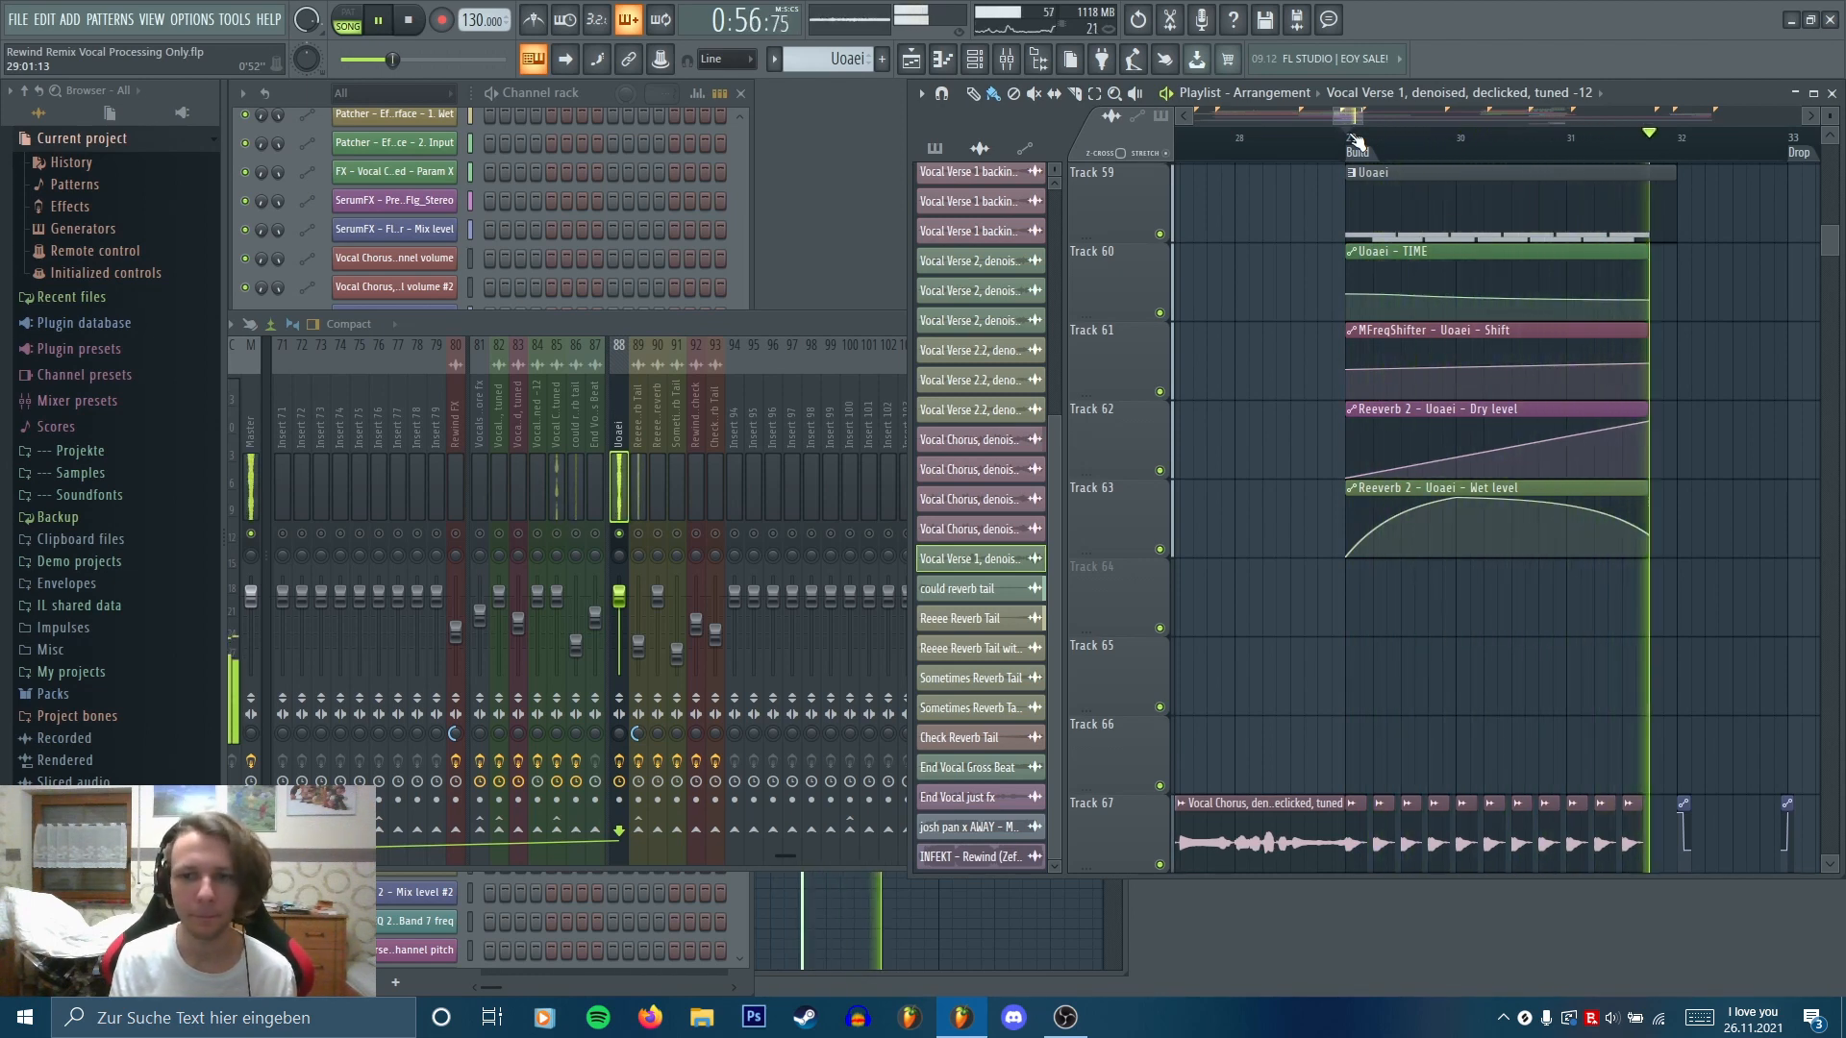
pyautogui.press('space')
pyautogui.press('F9')
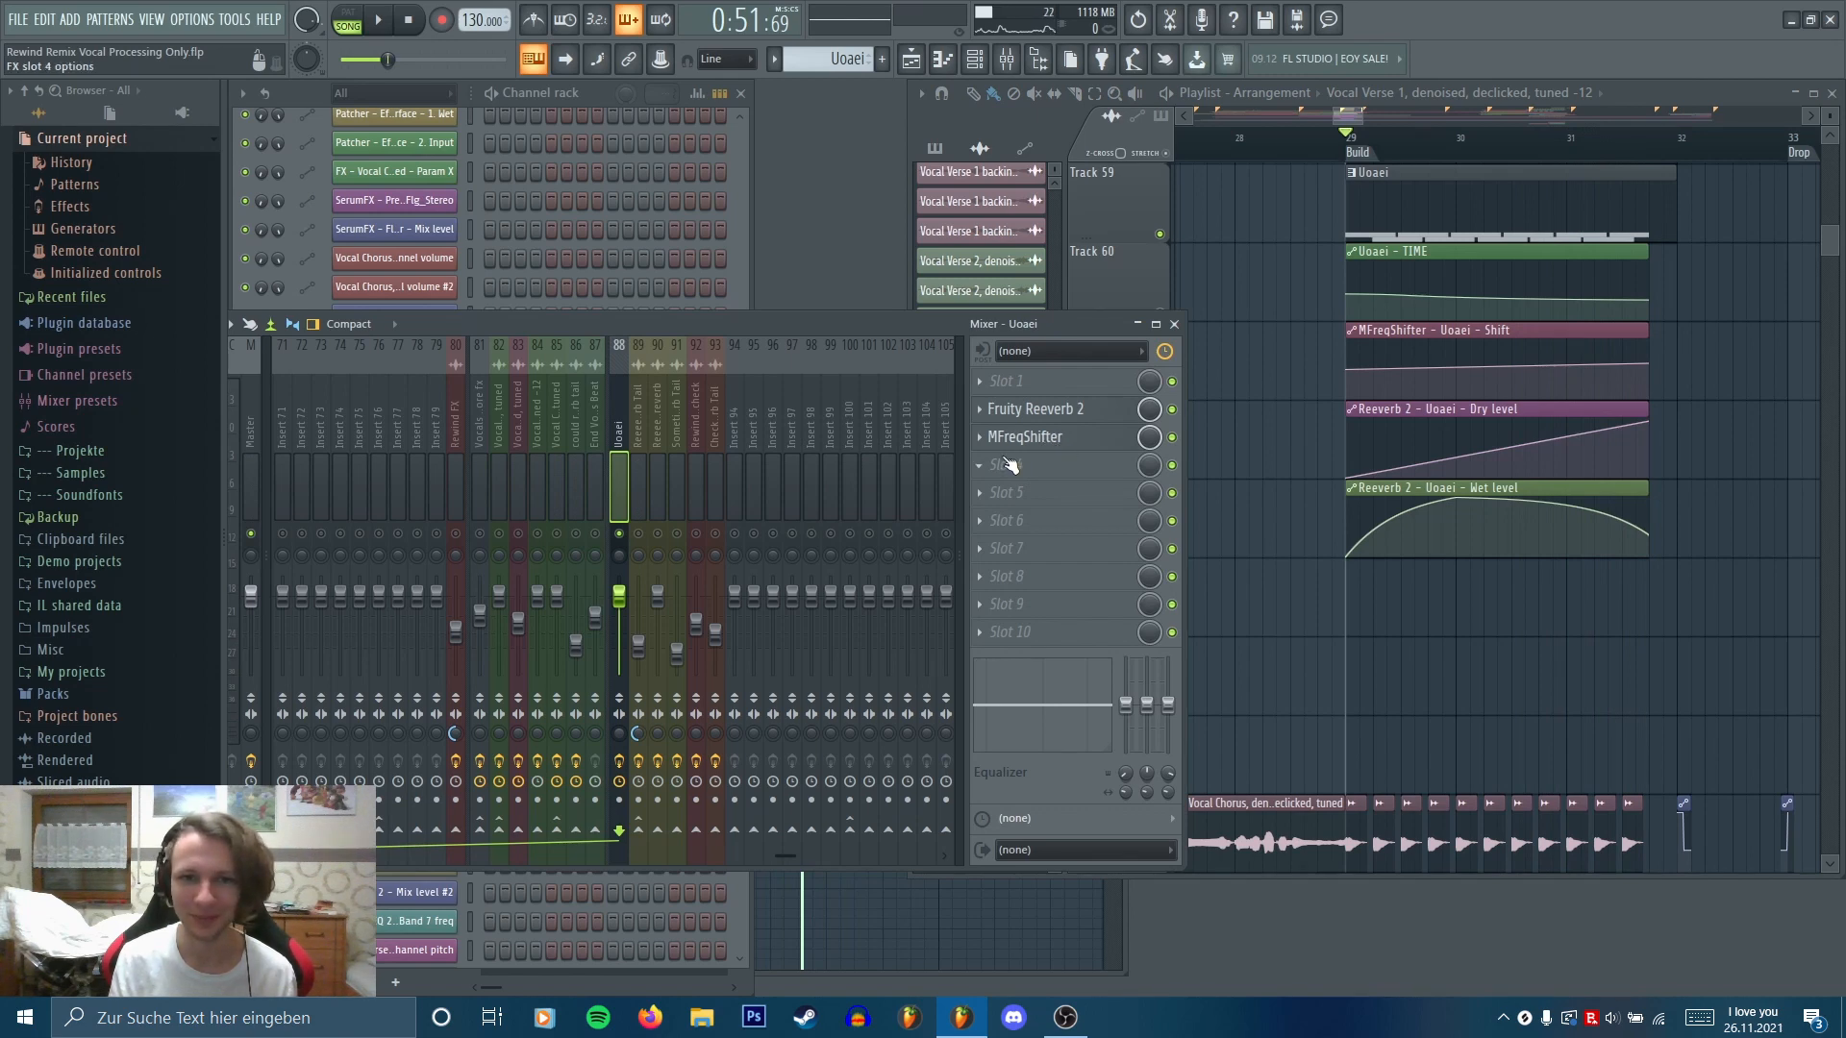
# Audition the full vocal build from bar 29, and move the playhead to bar 32 just before the Drop
pyautogui.press('space')
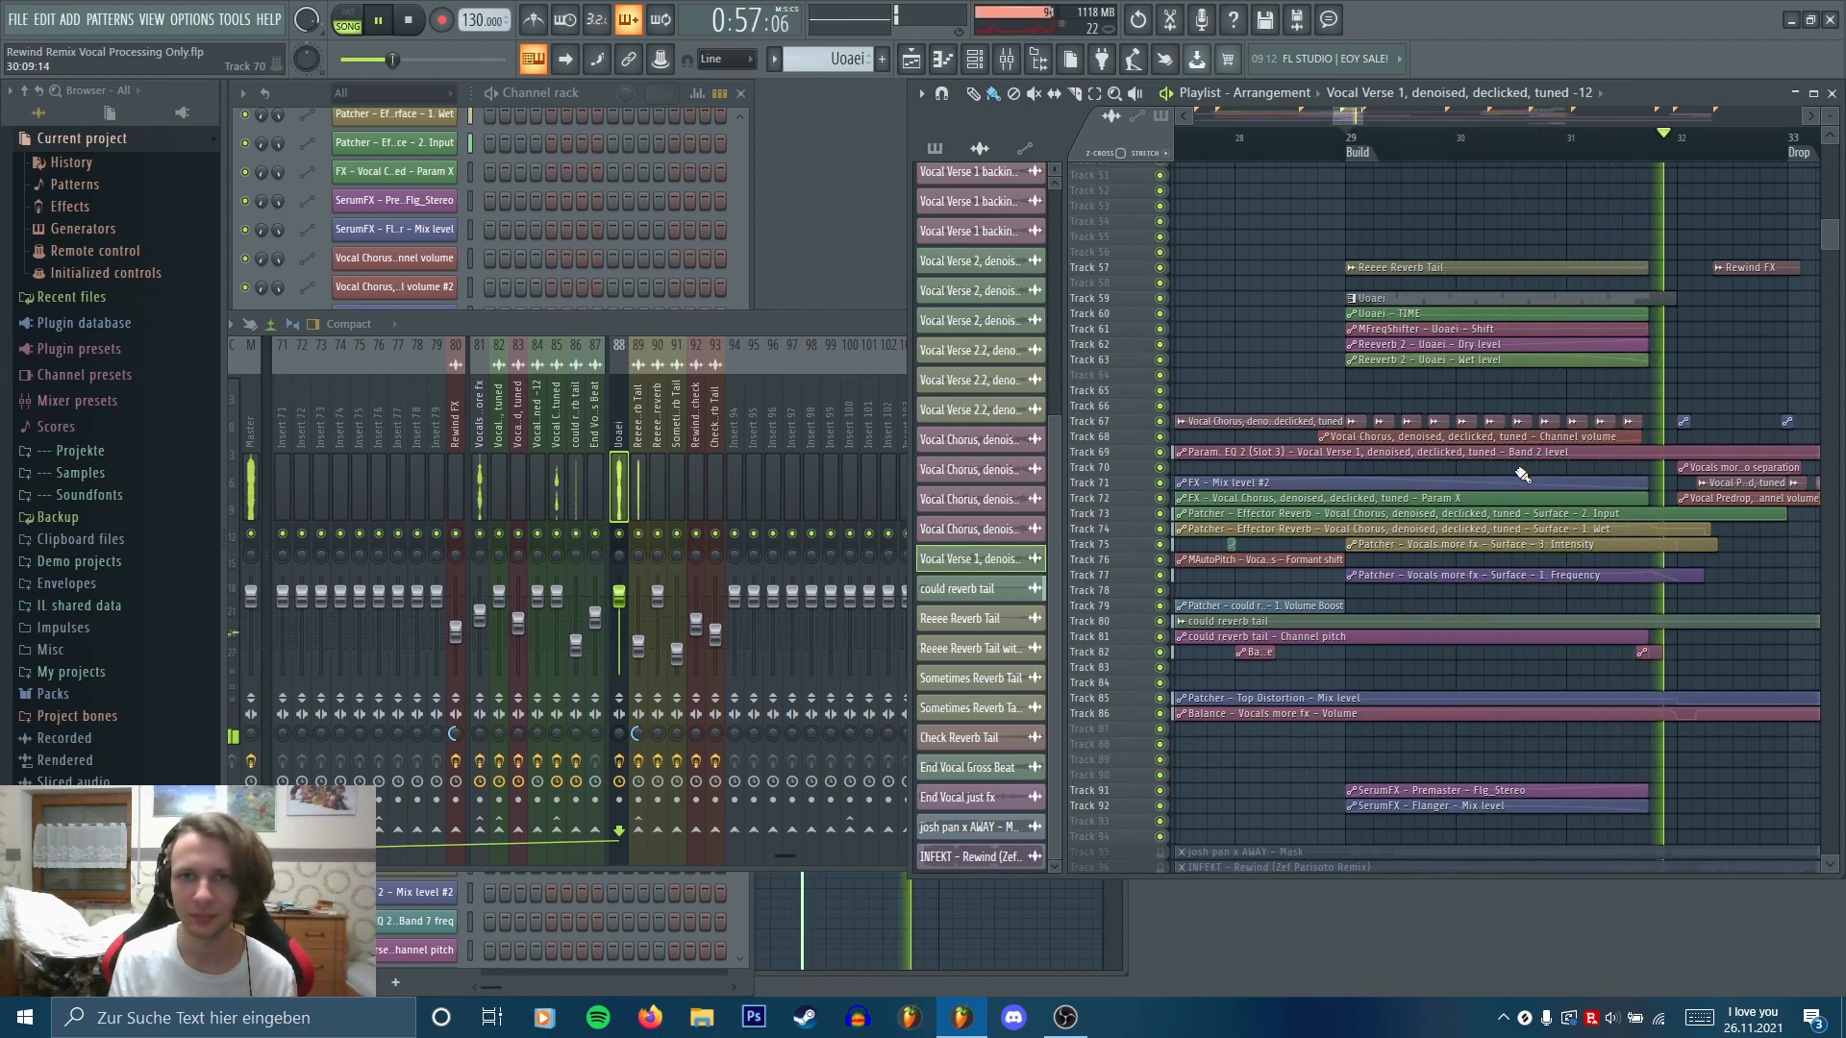
pyautogui.press('space')
pyautogui.moveTo(1633, 356); pyautogui.dragTo(1334, 424)
pyautogui.click(1379, 138)
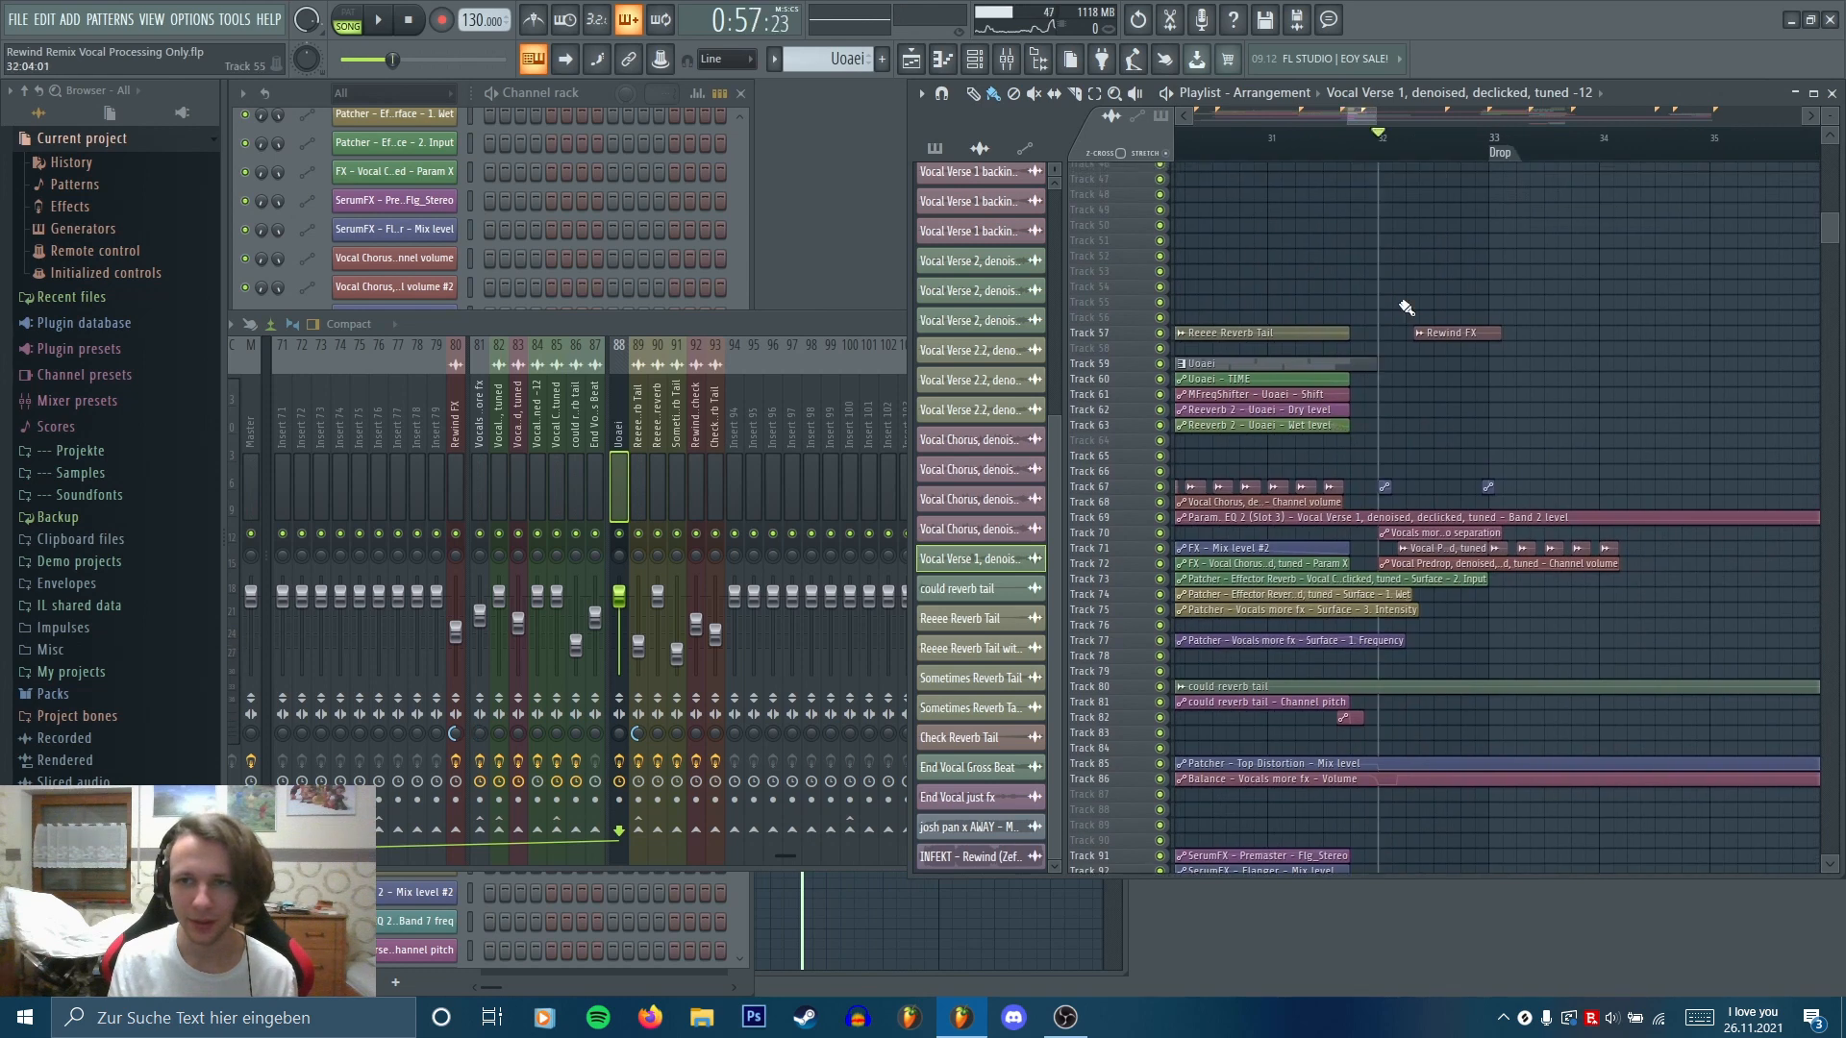
# Place the playhead at the start of the Rewind FX clip, solo the Rewind FX mixer track and audition it
pyautogui.scroll(3, 1409, 322)
pyautogui.click(1420, 141)
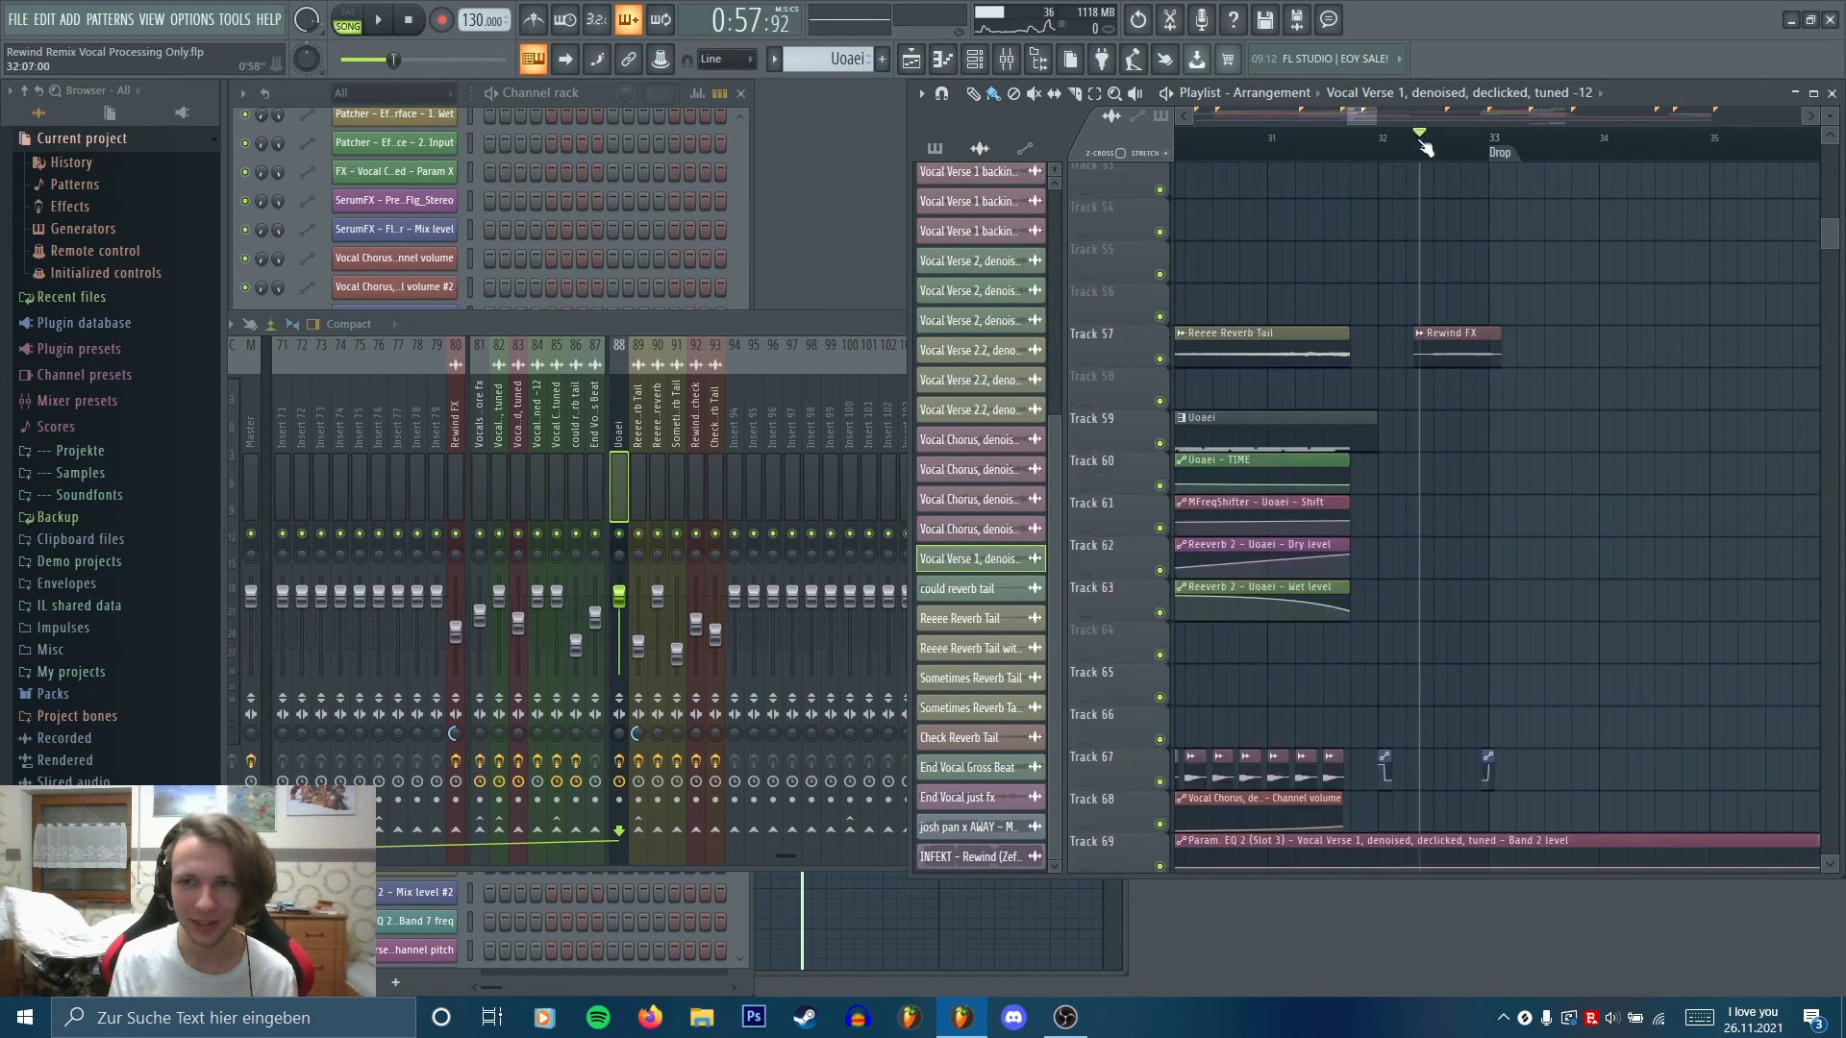
pyautogui.keyDown('ctrl'); pyautogui.click(458, 532); pyautogui.keyUp('ctrl')
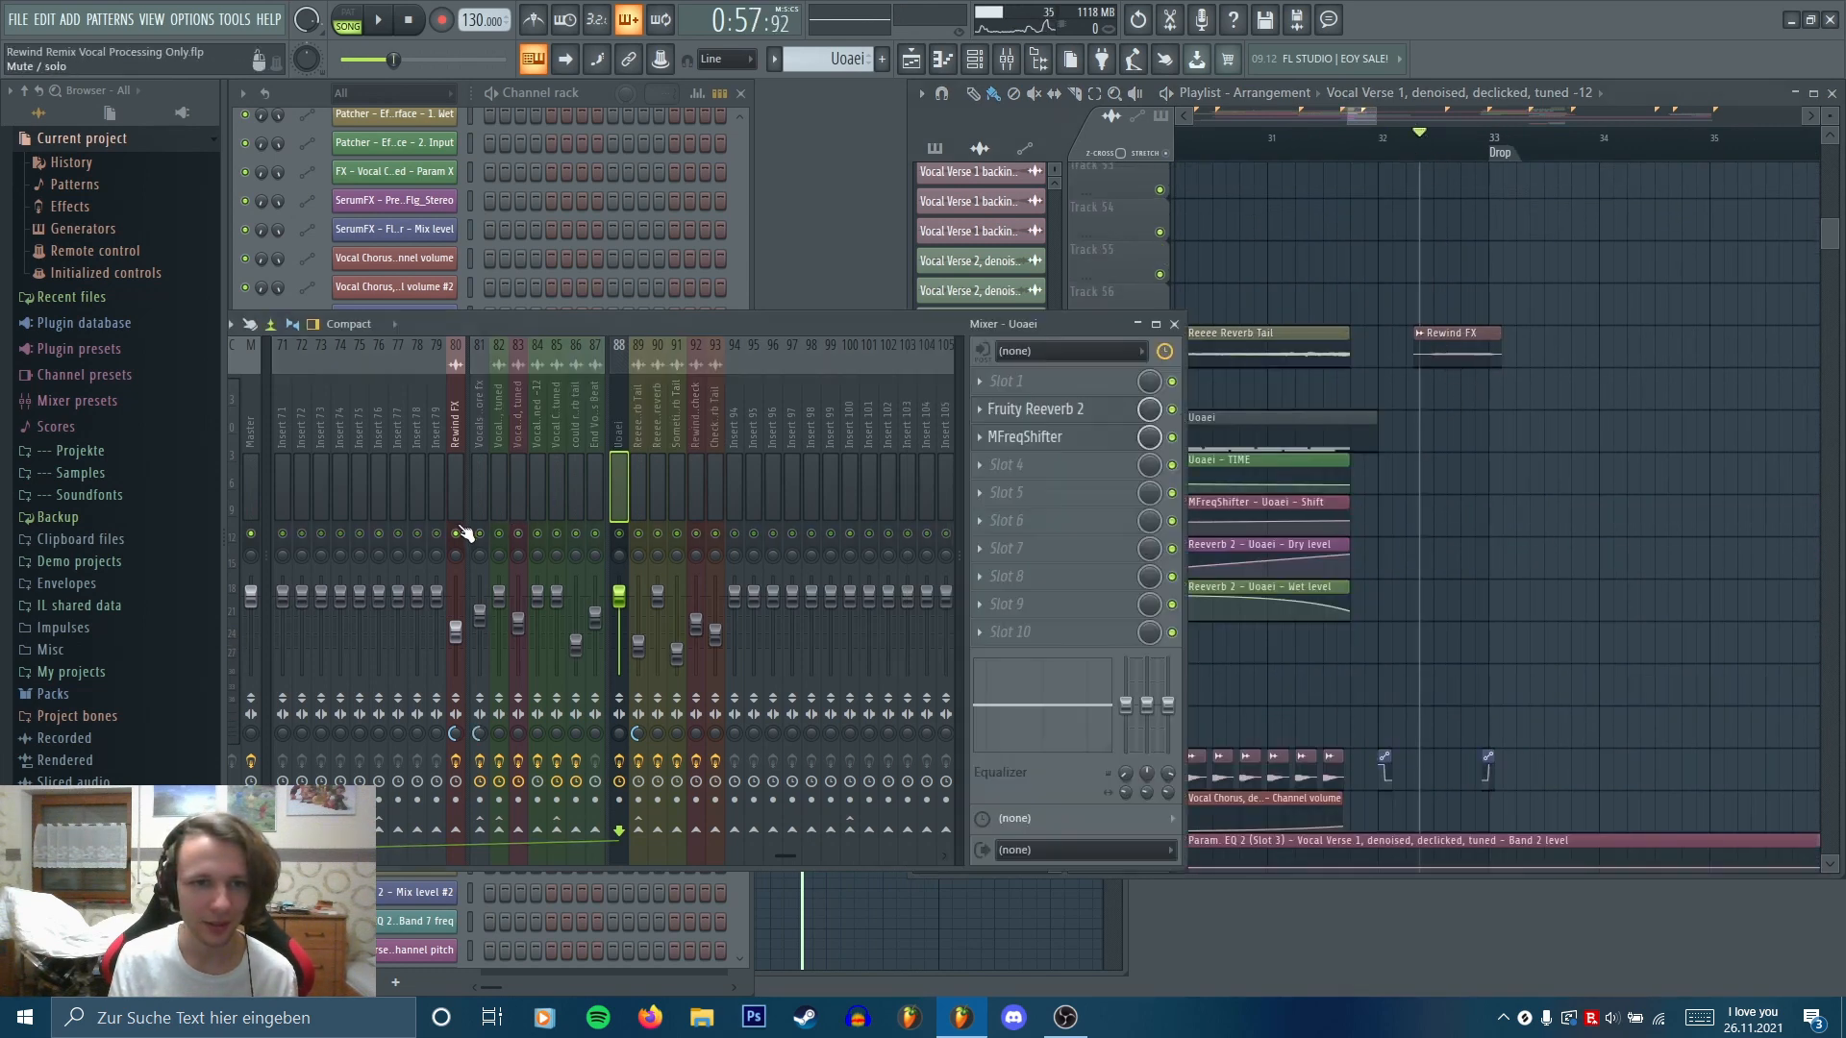
pyautogui.press('space')
pyautogui.press('space')
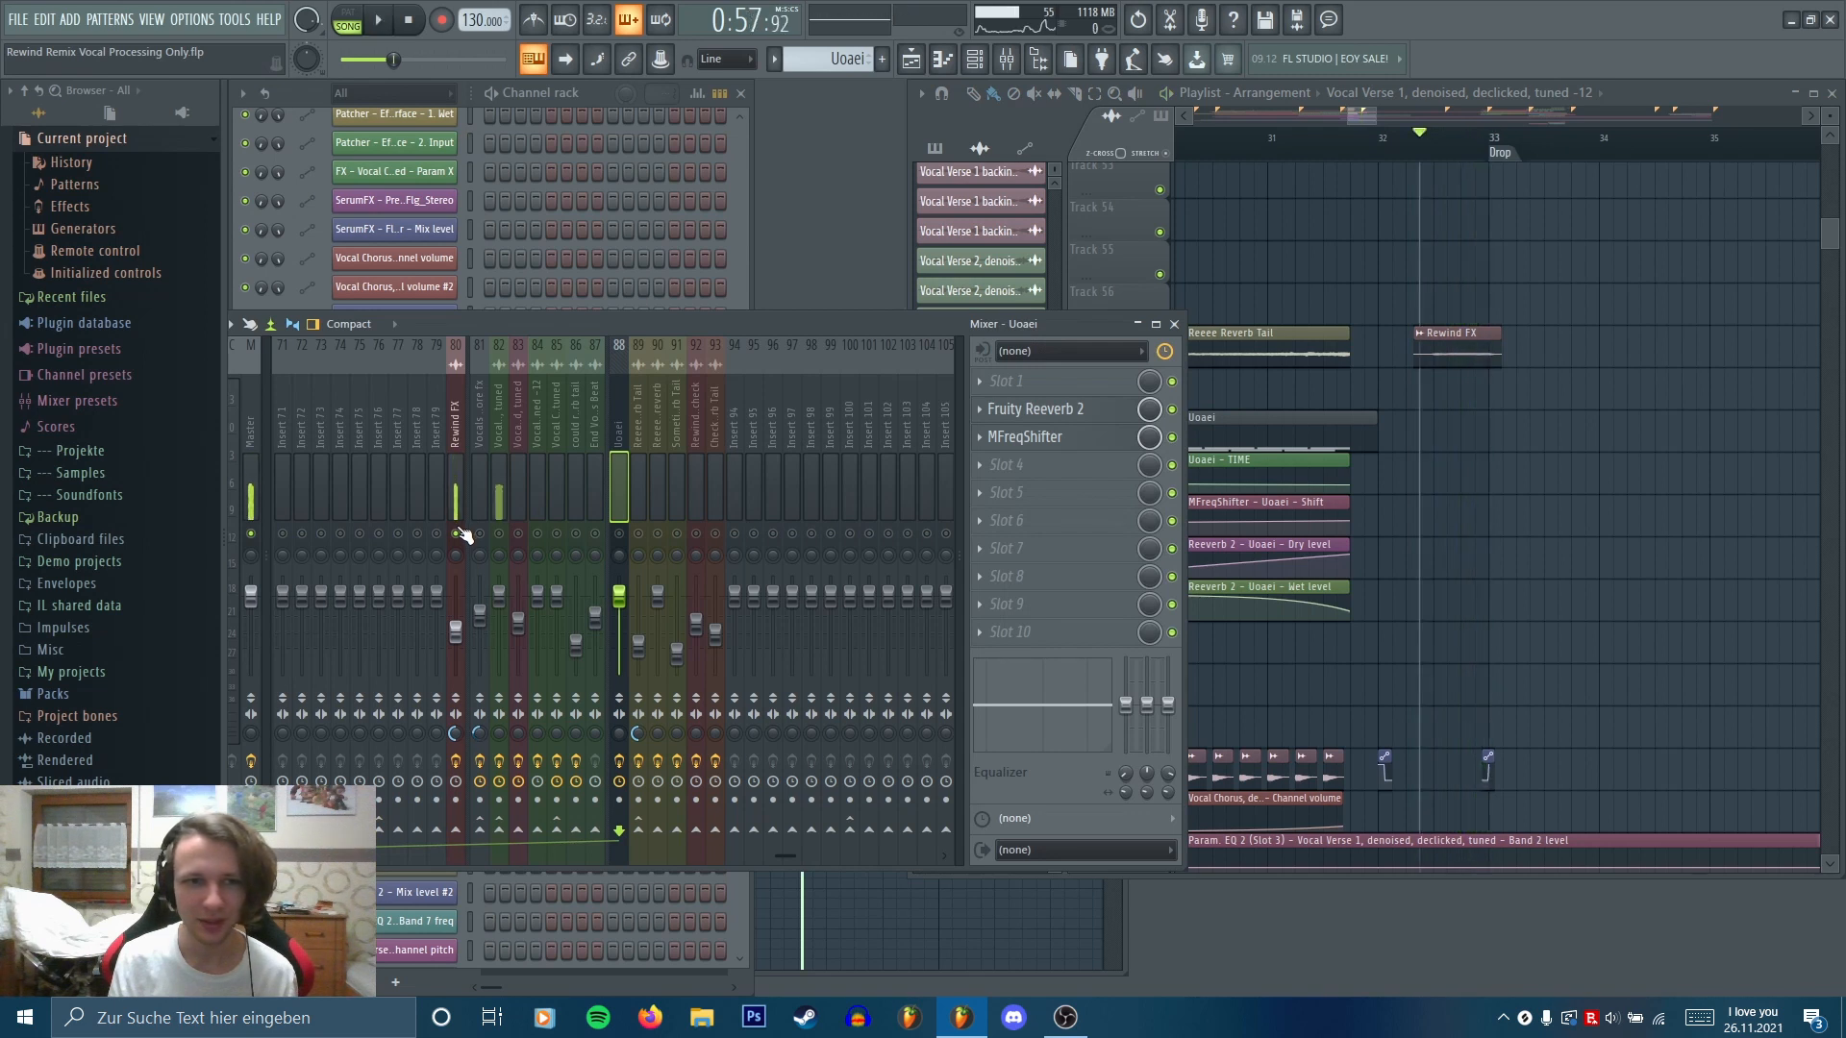
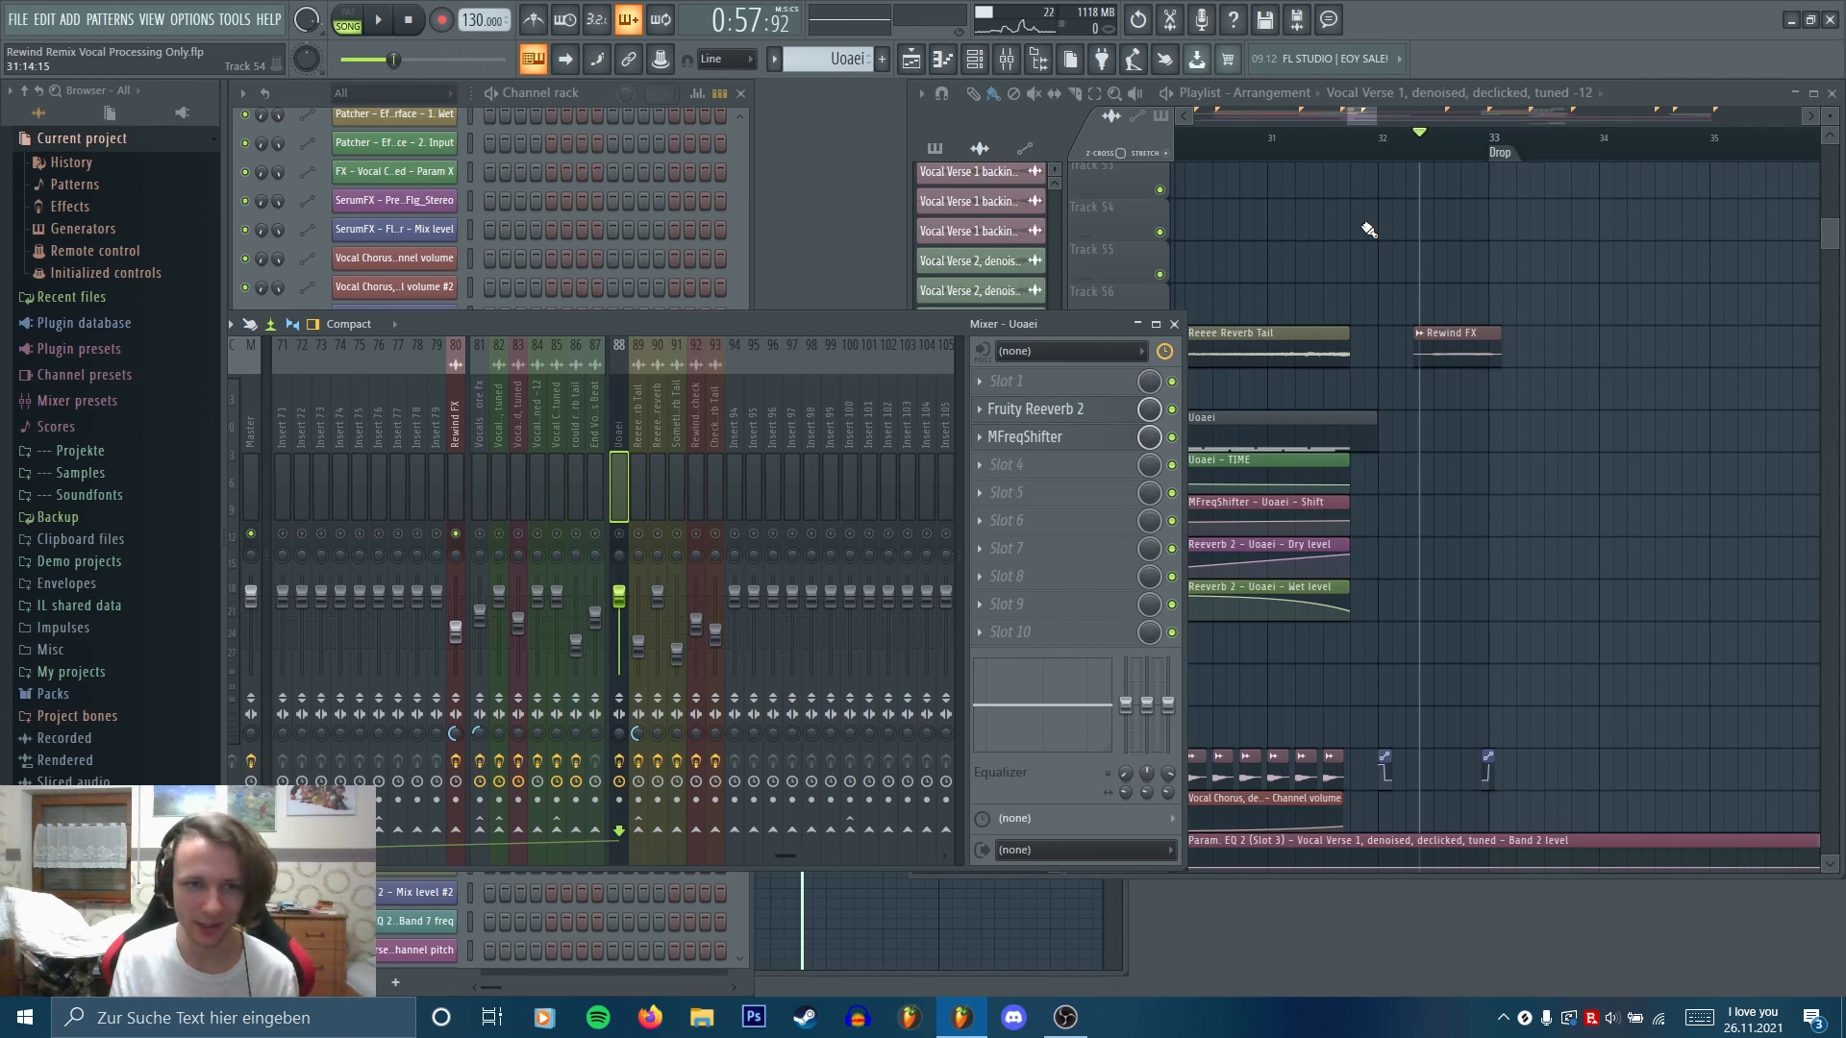
# Enable the Vocals more fx and Vocal Verse 1 mixer tracks alongside Rewind FX, audition them together, and restore all mixer tracks
pyautogui.scroll(2, 1377, 238)
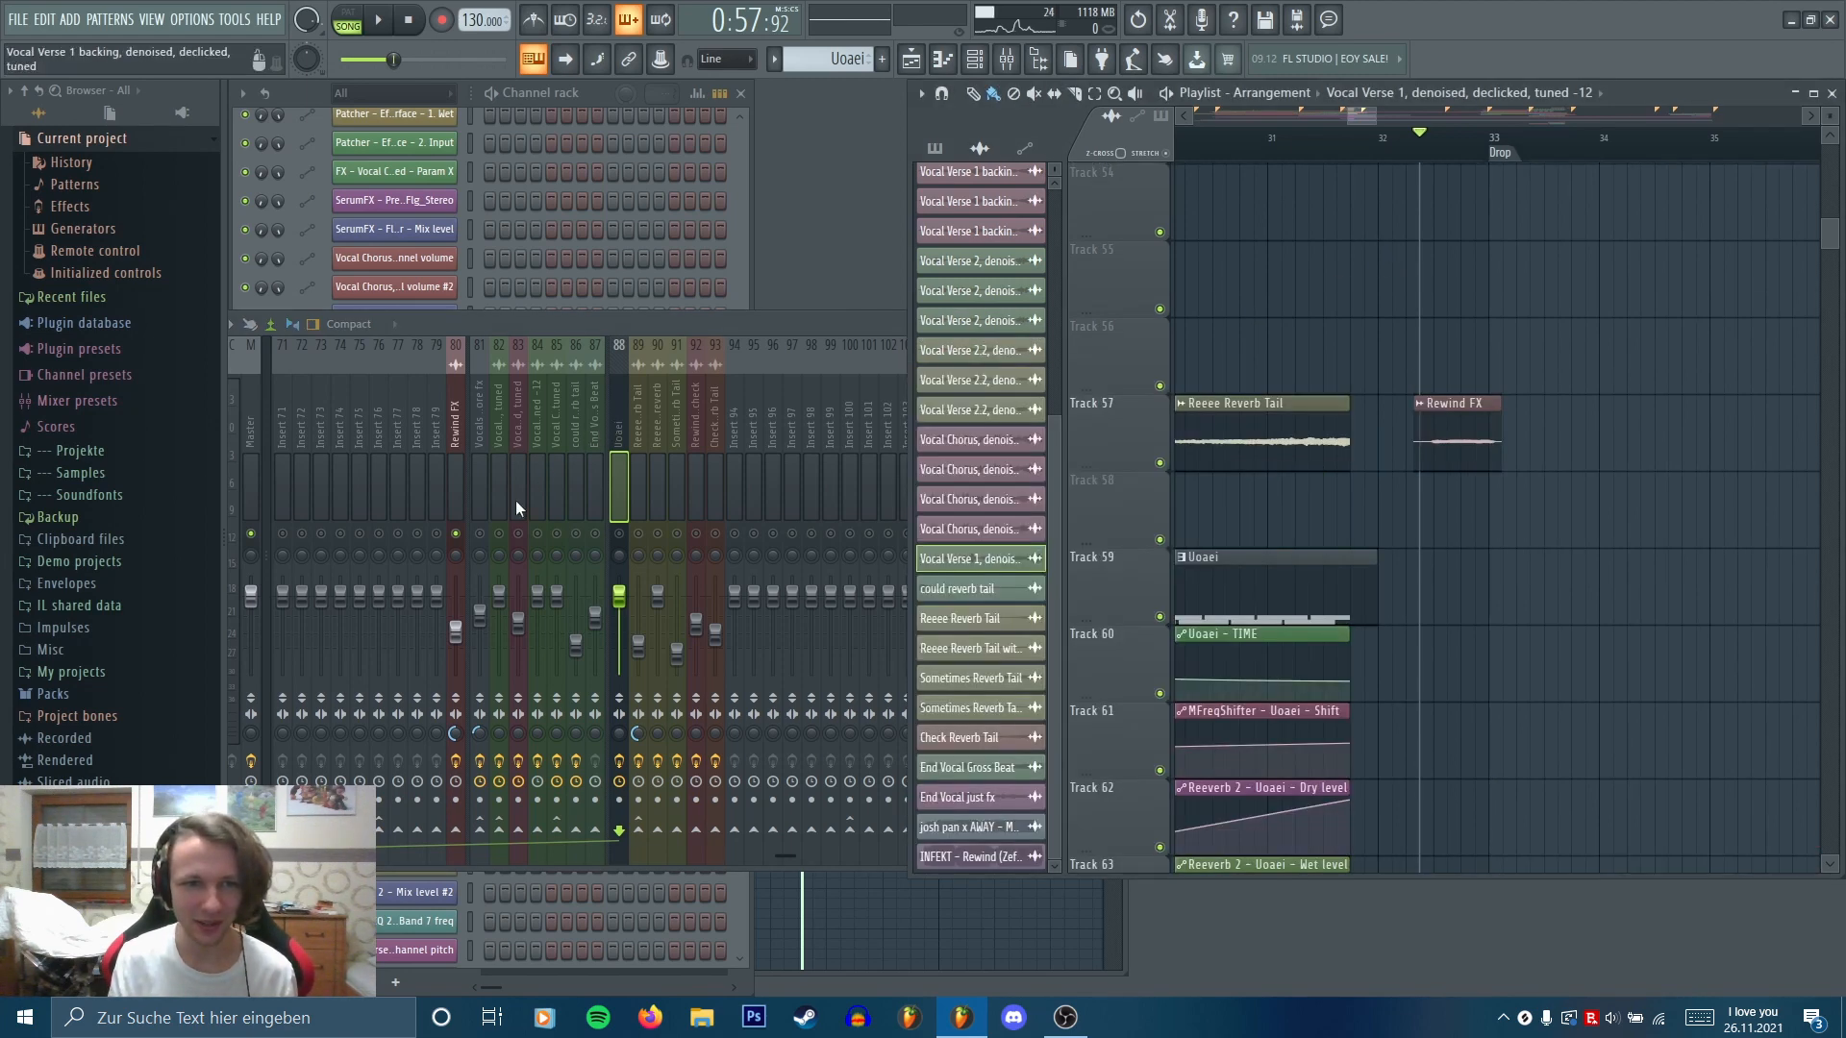
pyautogui.click(479, 535)
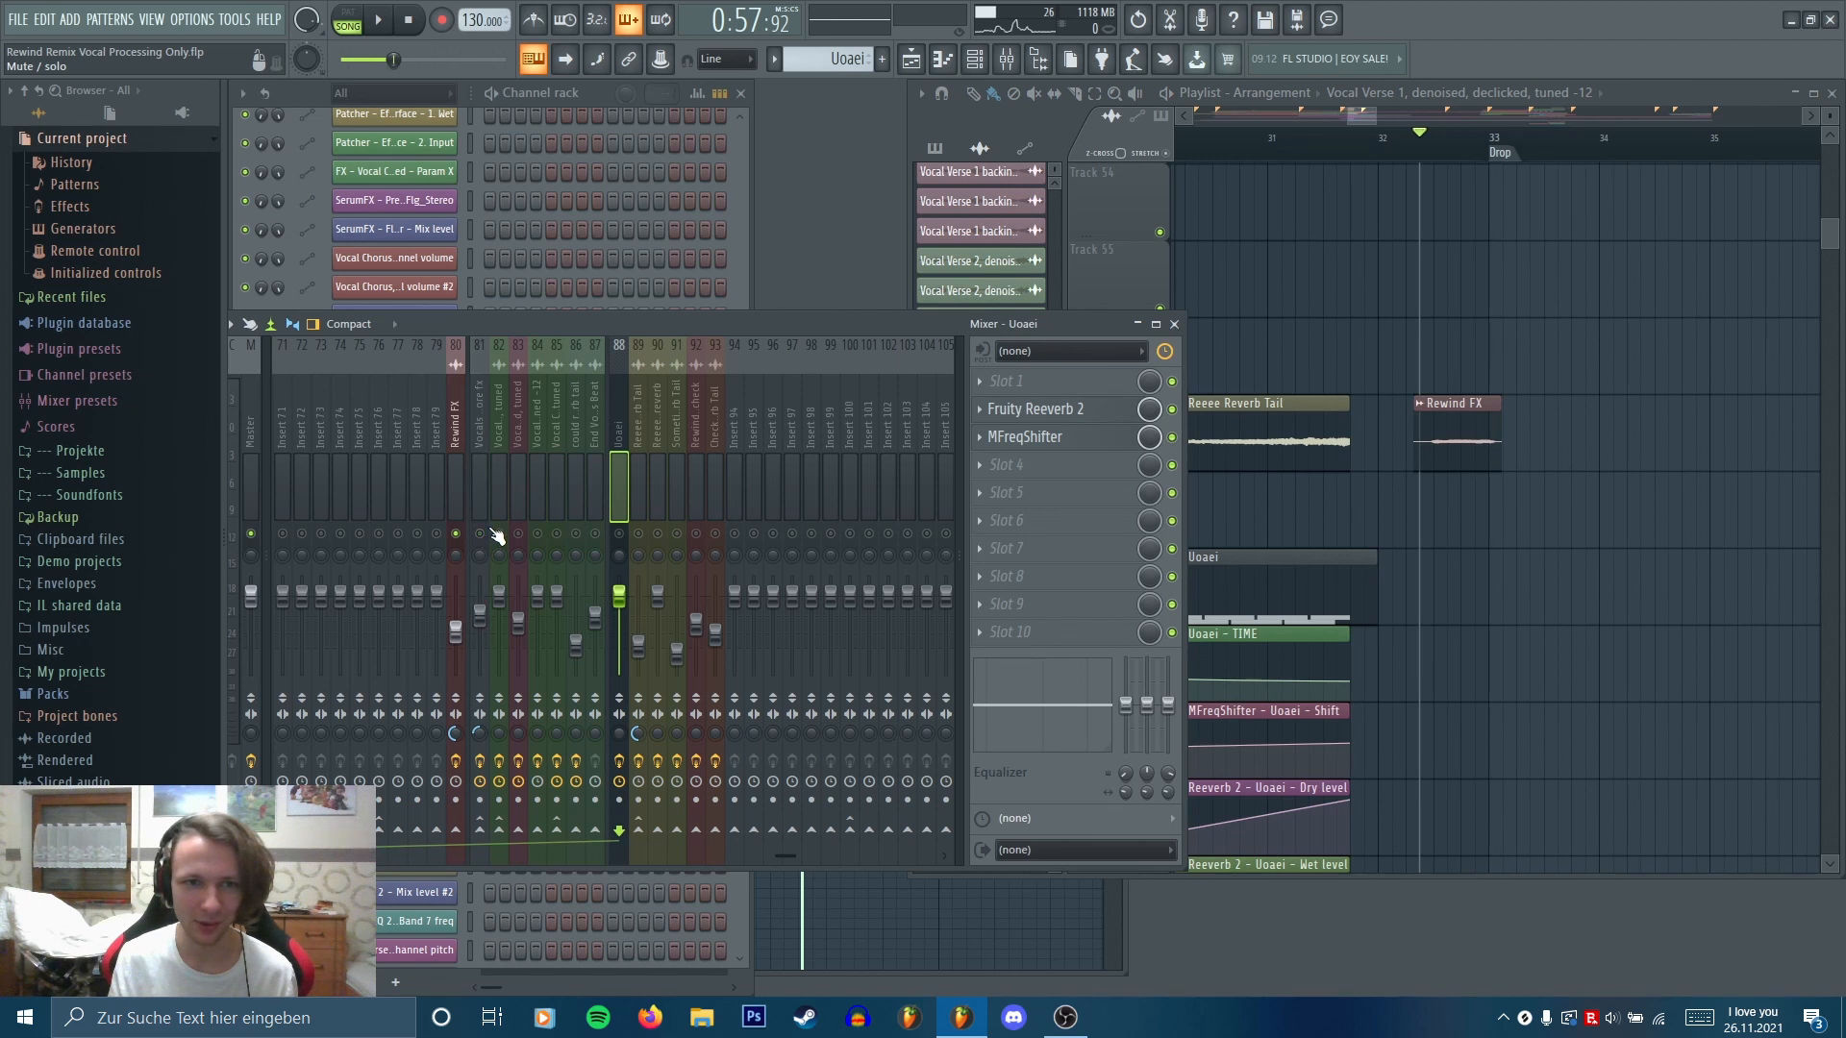
pyautogui.click(498, 534)
pyautogui.click(483, 533)
pyautogui.press('space')
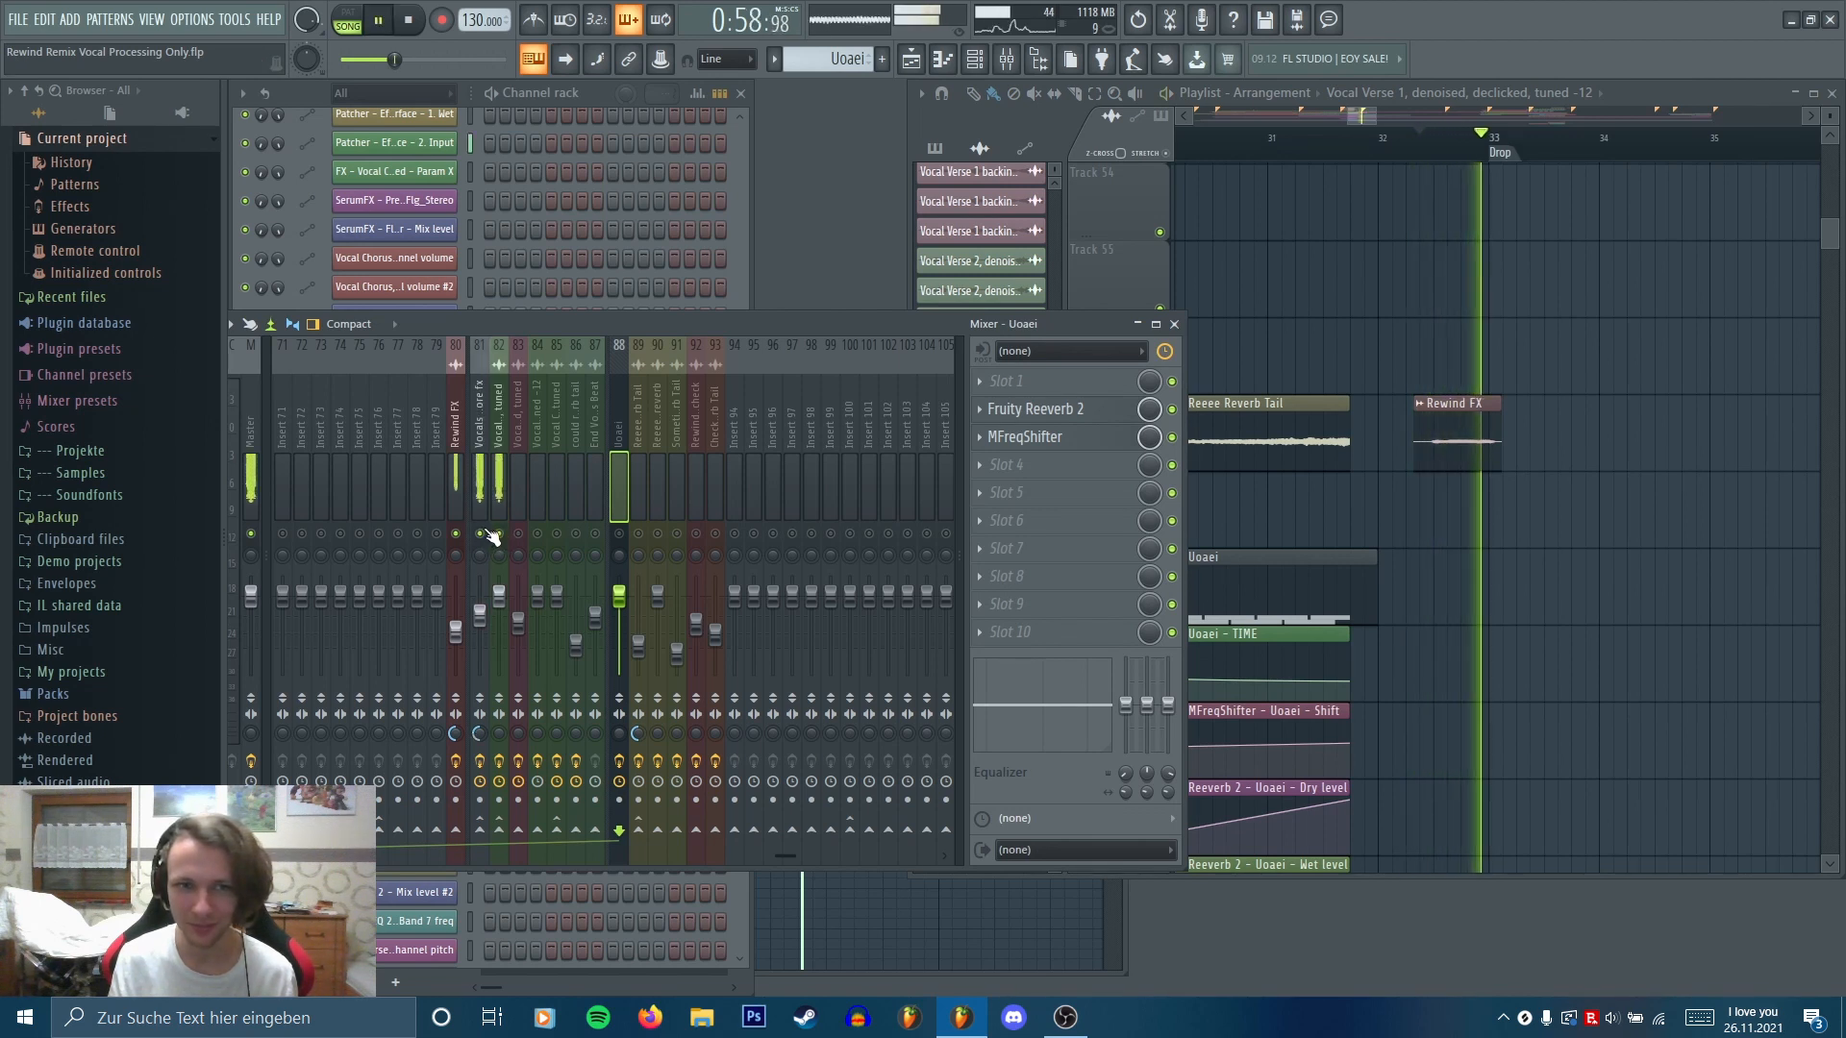
pyautogui.press('space')
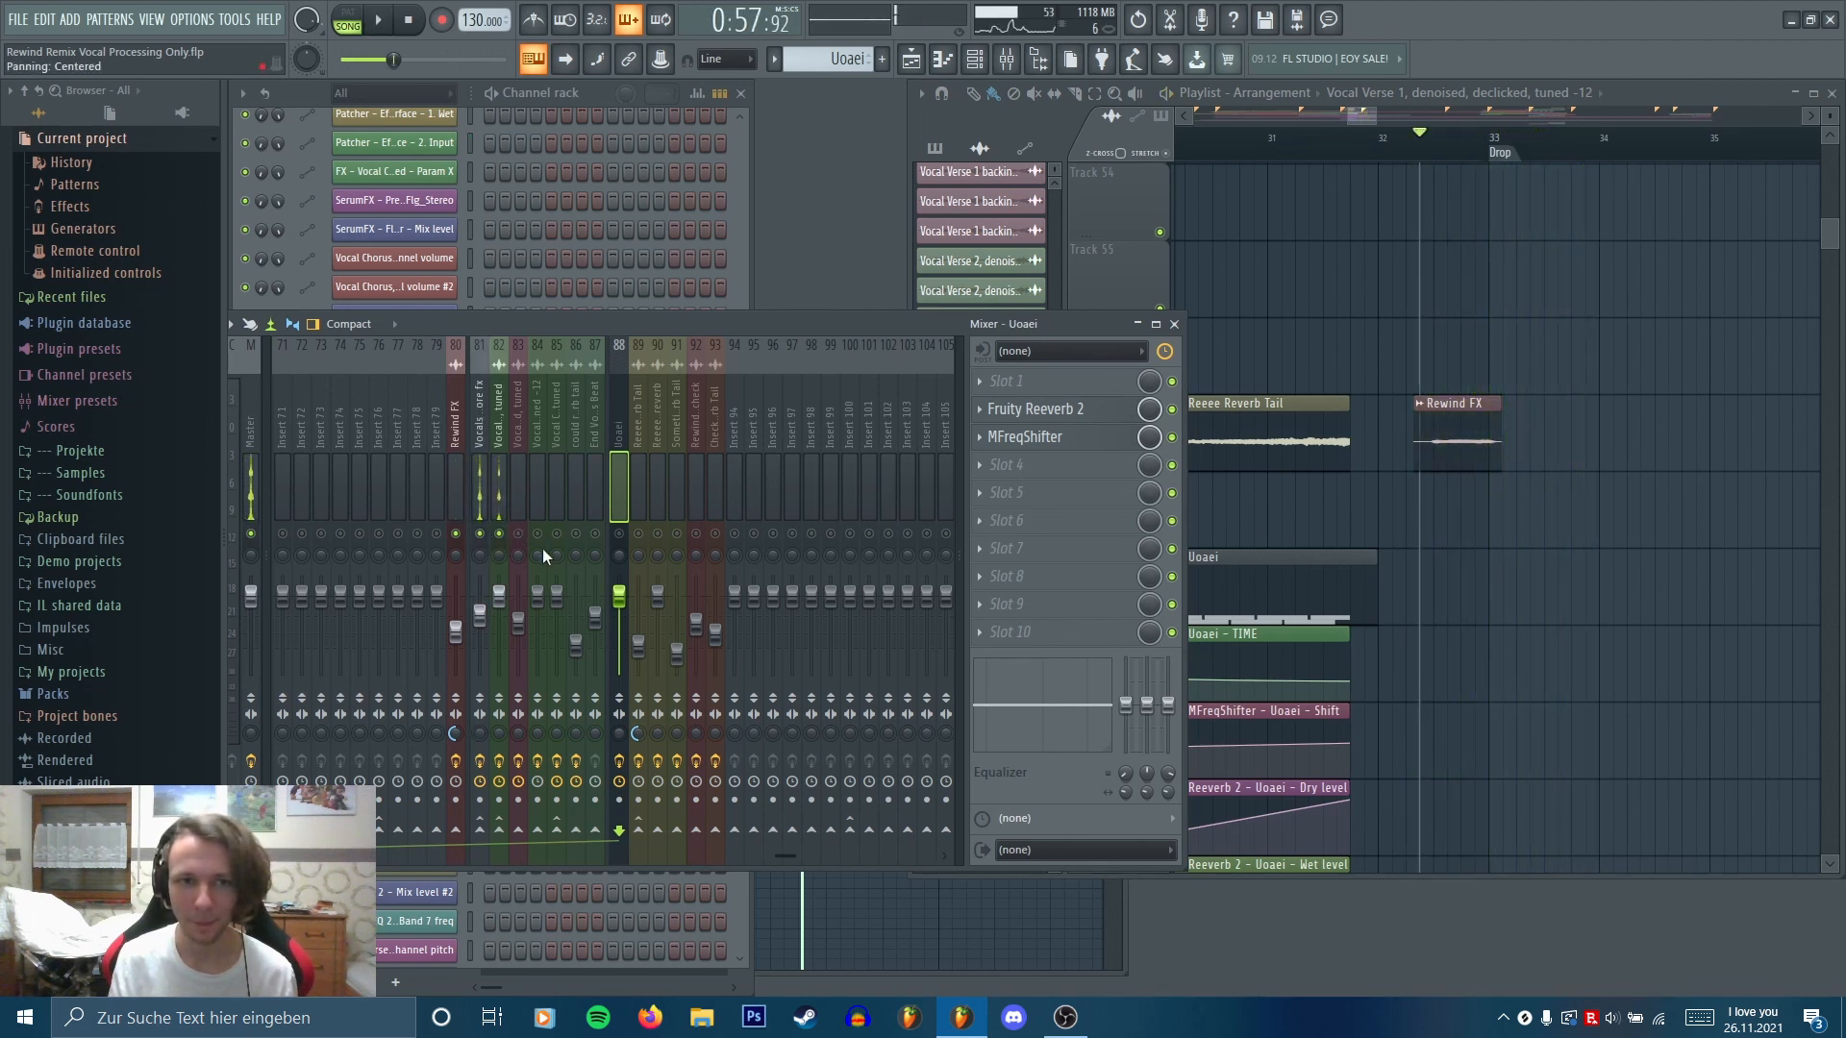
pyautogui.rightClick(501, 534)
pyautogui.rightClick(501, 534)
# Find the reversed vocal clips before Verse 2 and audition them from bar 56
pyautogui.scroll(-4, 1545, 444)
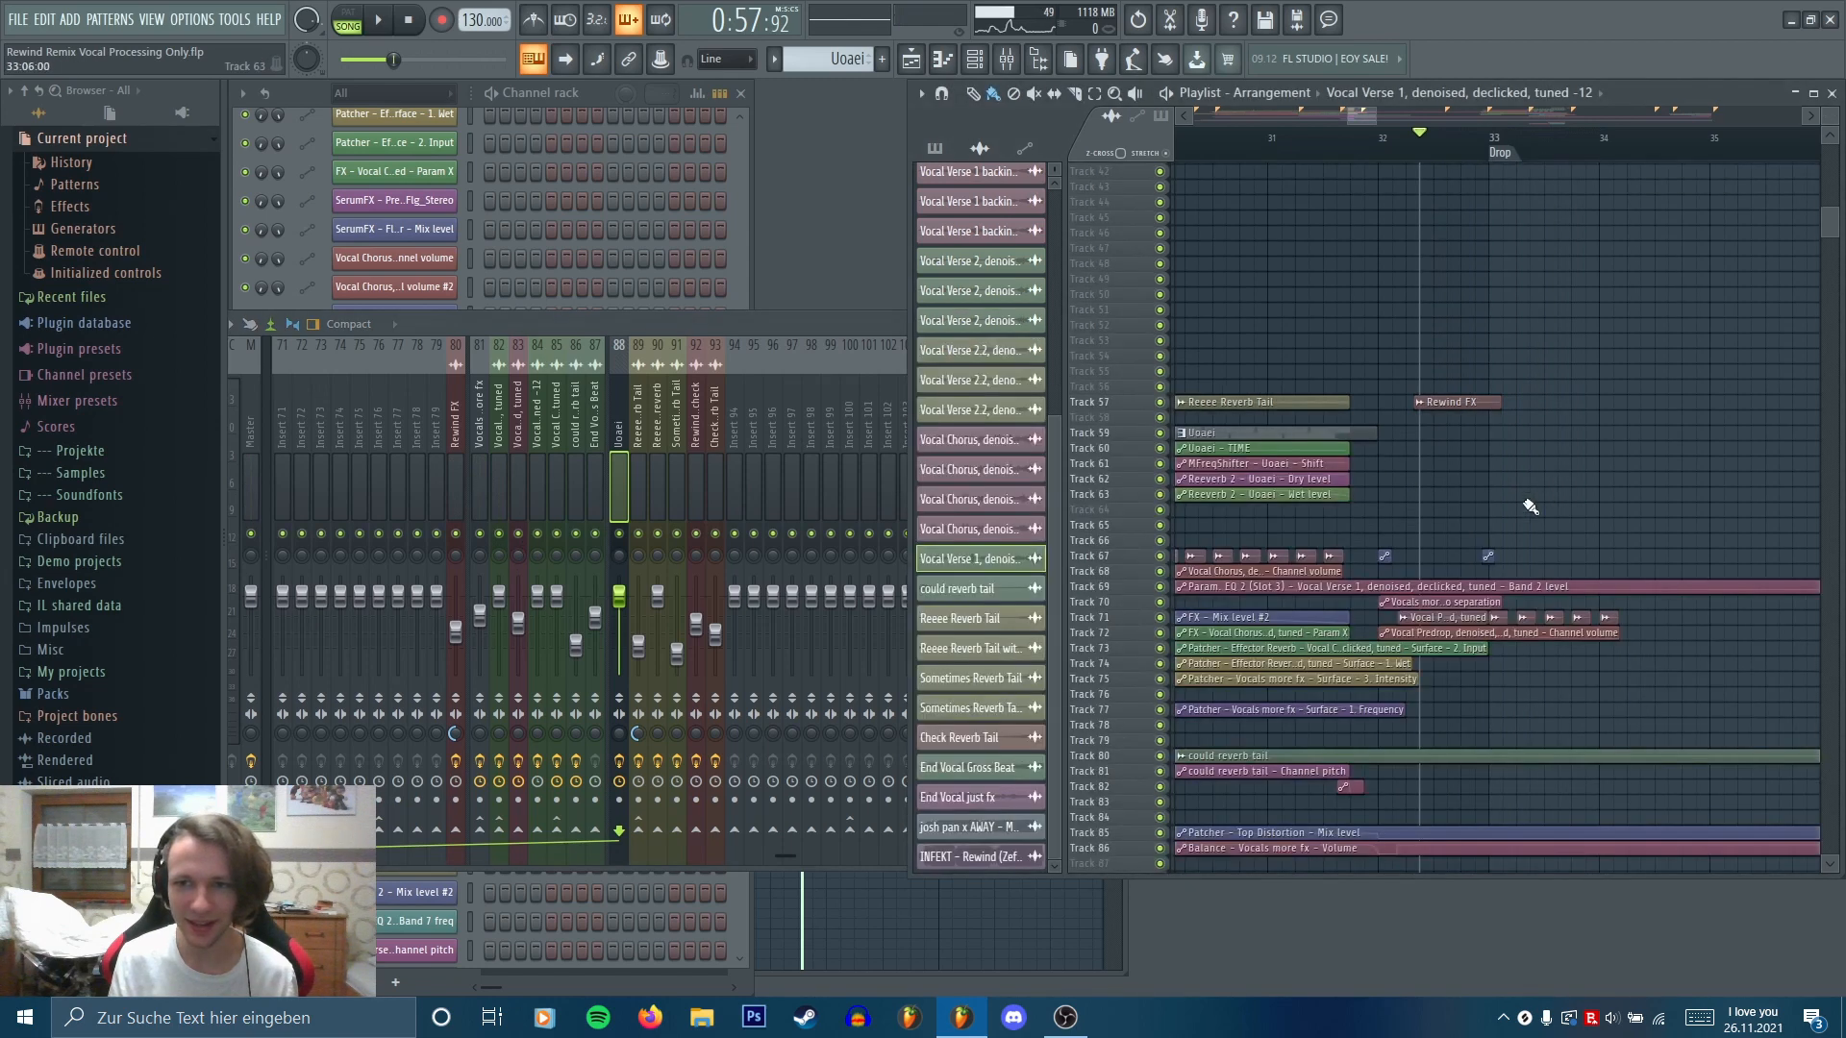
pyautogui.scroll(-4, 1505, 509)
pyautogui.moveTo(1506, 510); pyautogui.dragTo(1196, 530)
pyautogui.scroll(2, 1351, 527)
pyautogui.scroll(-3, 1352, 528)
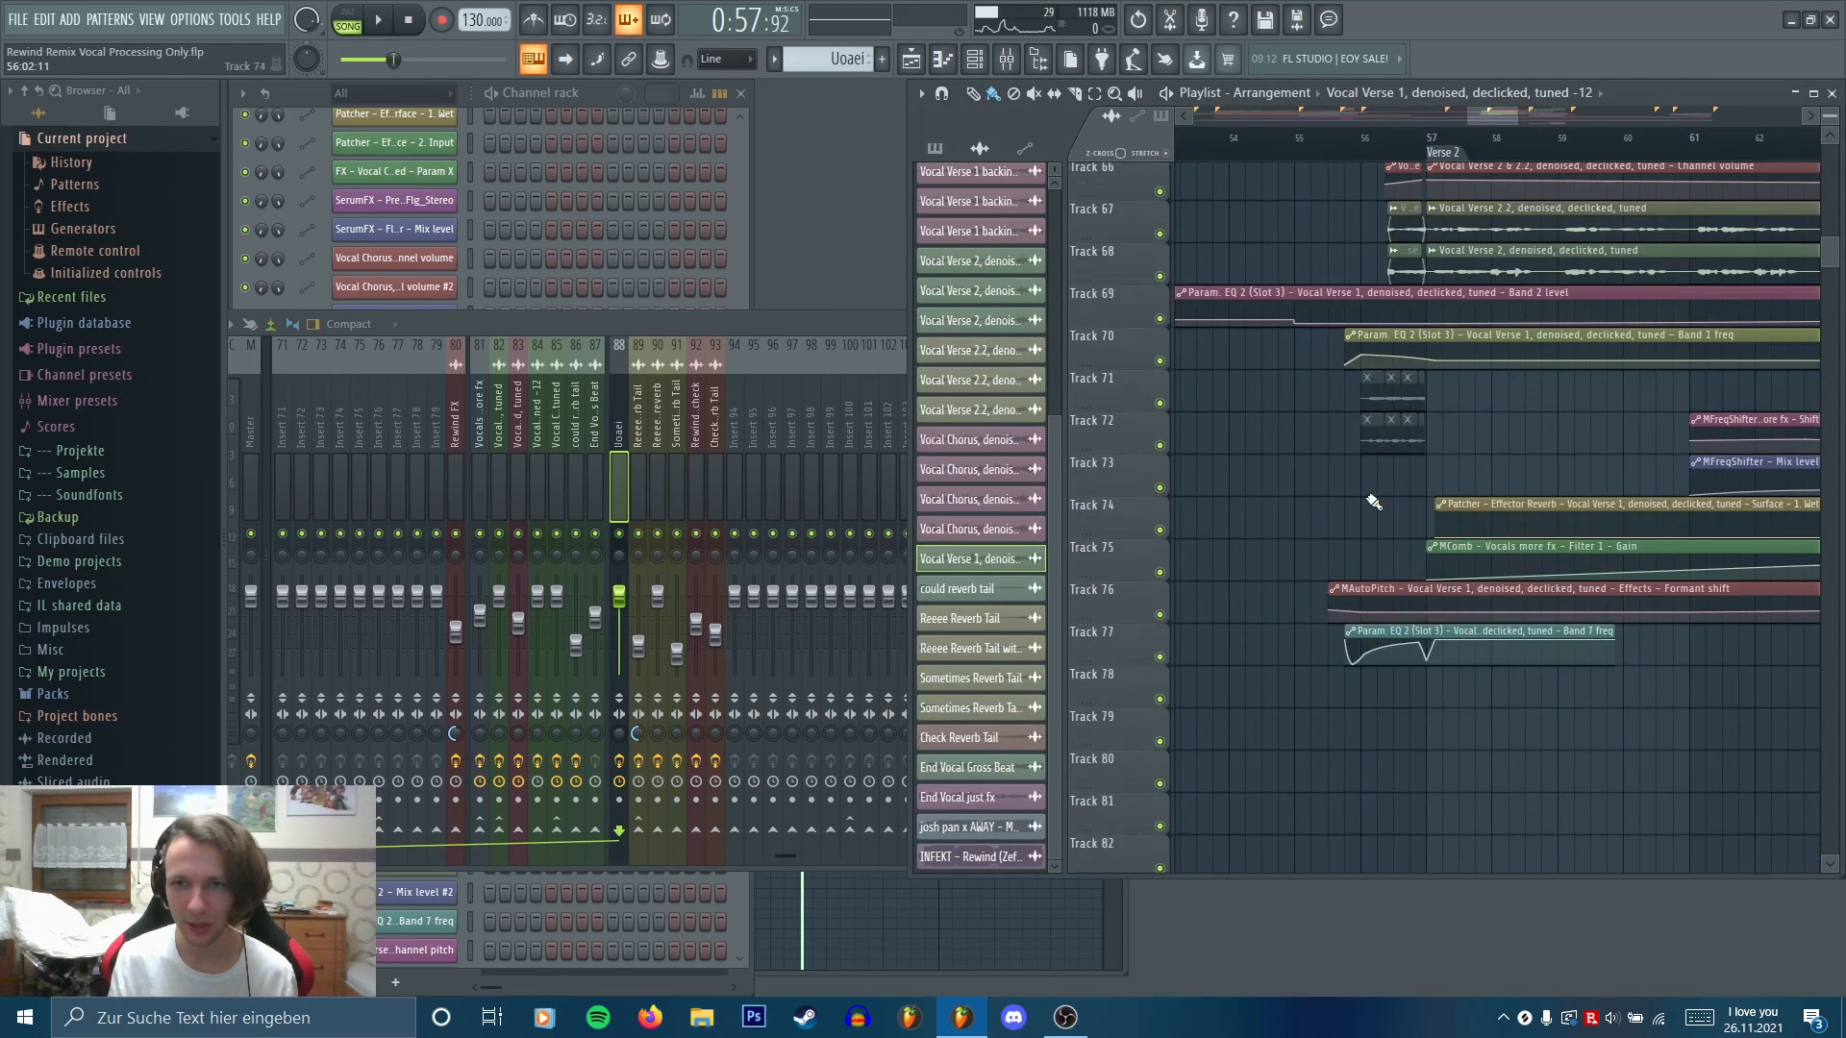
pyautogui.scroll(2, 1372, 330)
pyautogui.click(1389, 144)
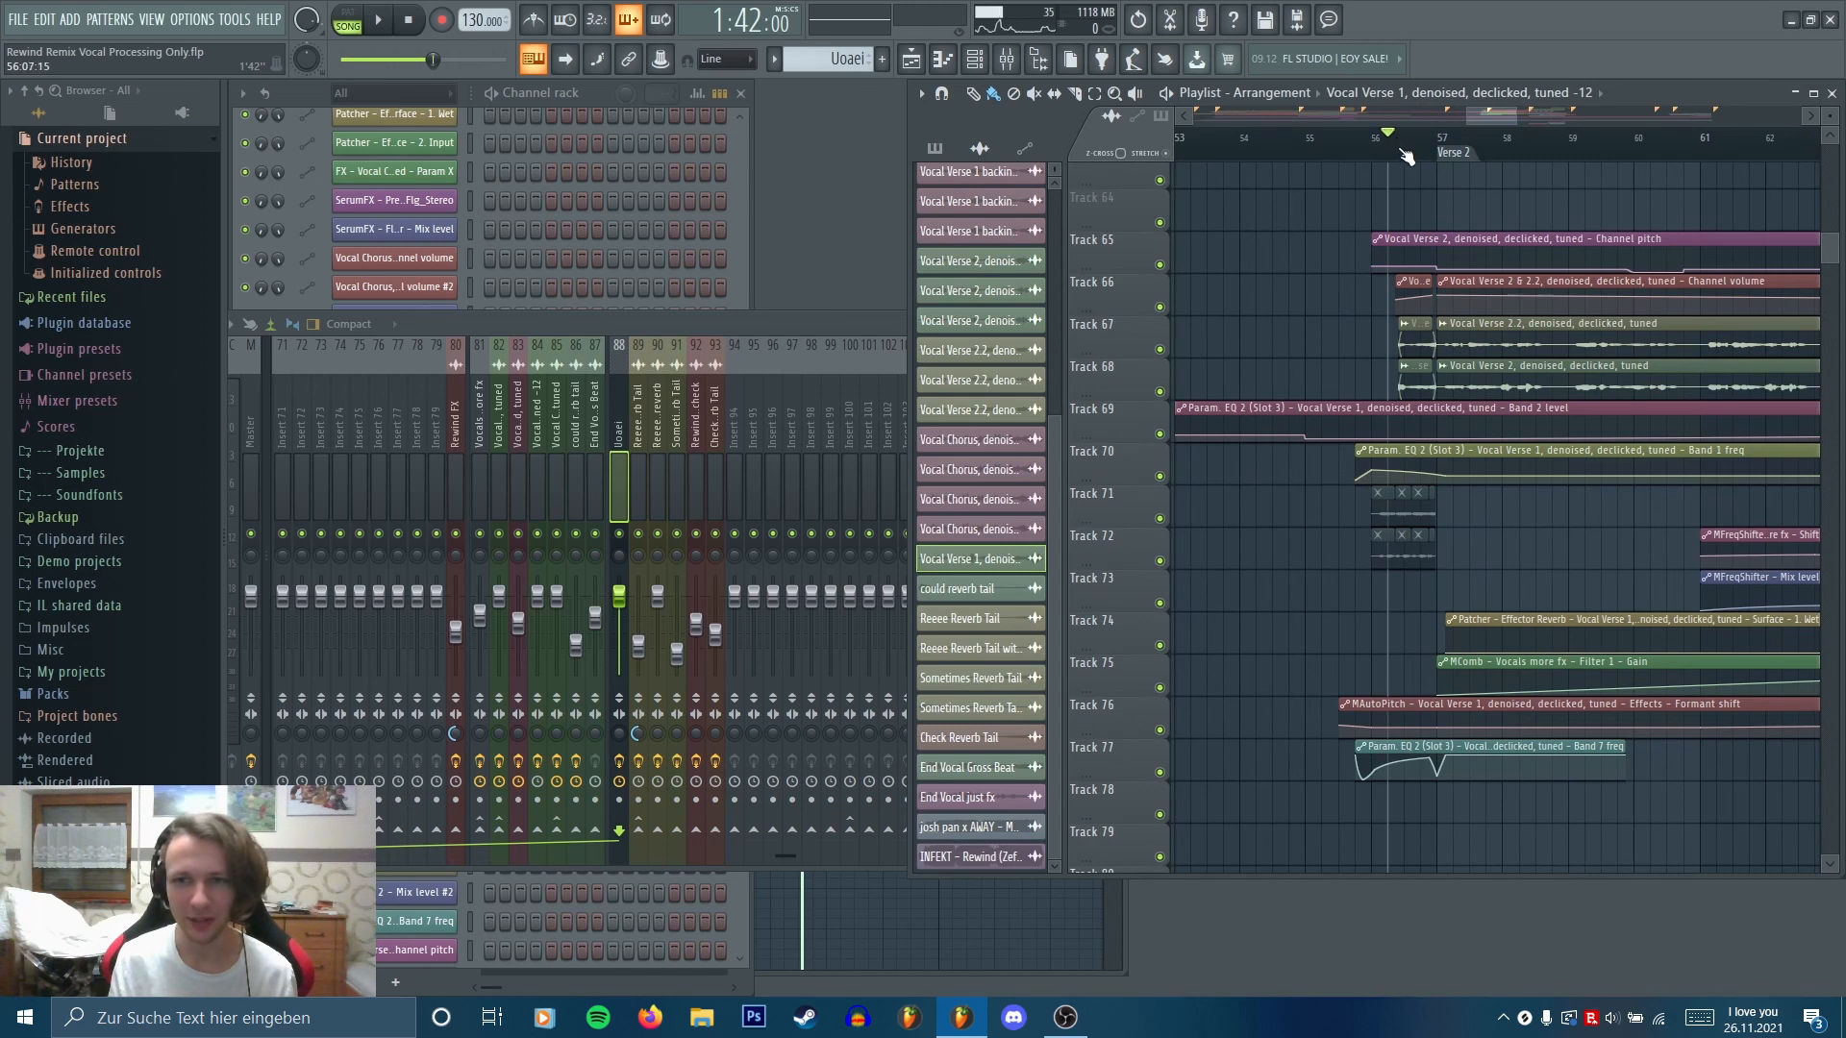
pyautogui.press('space')
pyautogui.press('space')
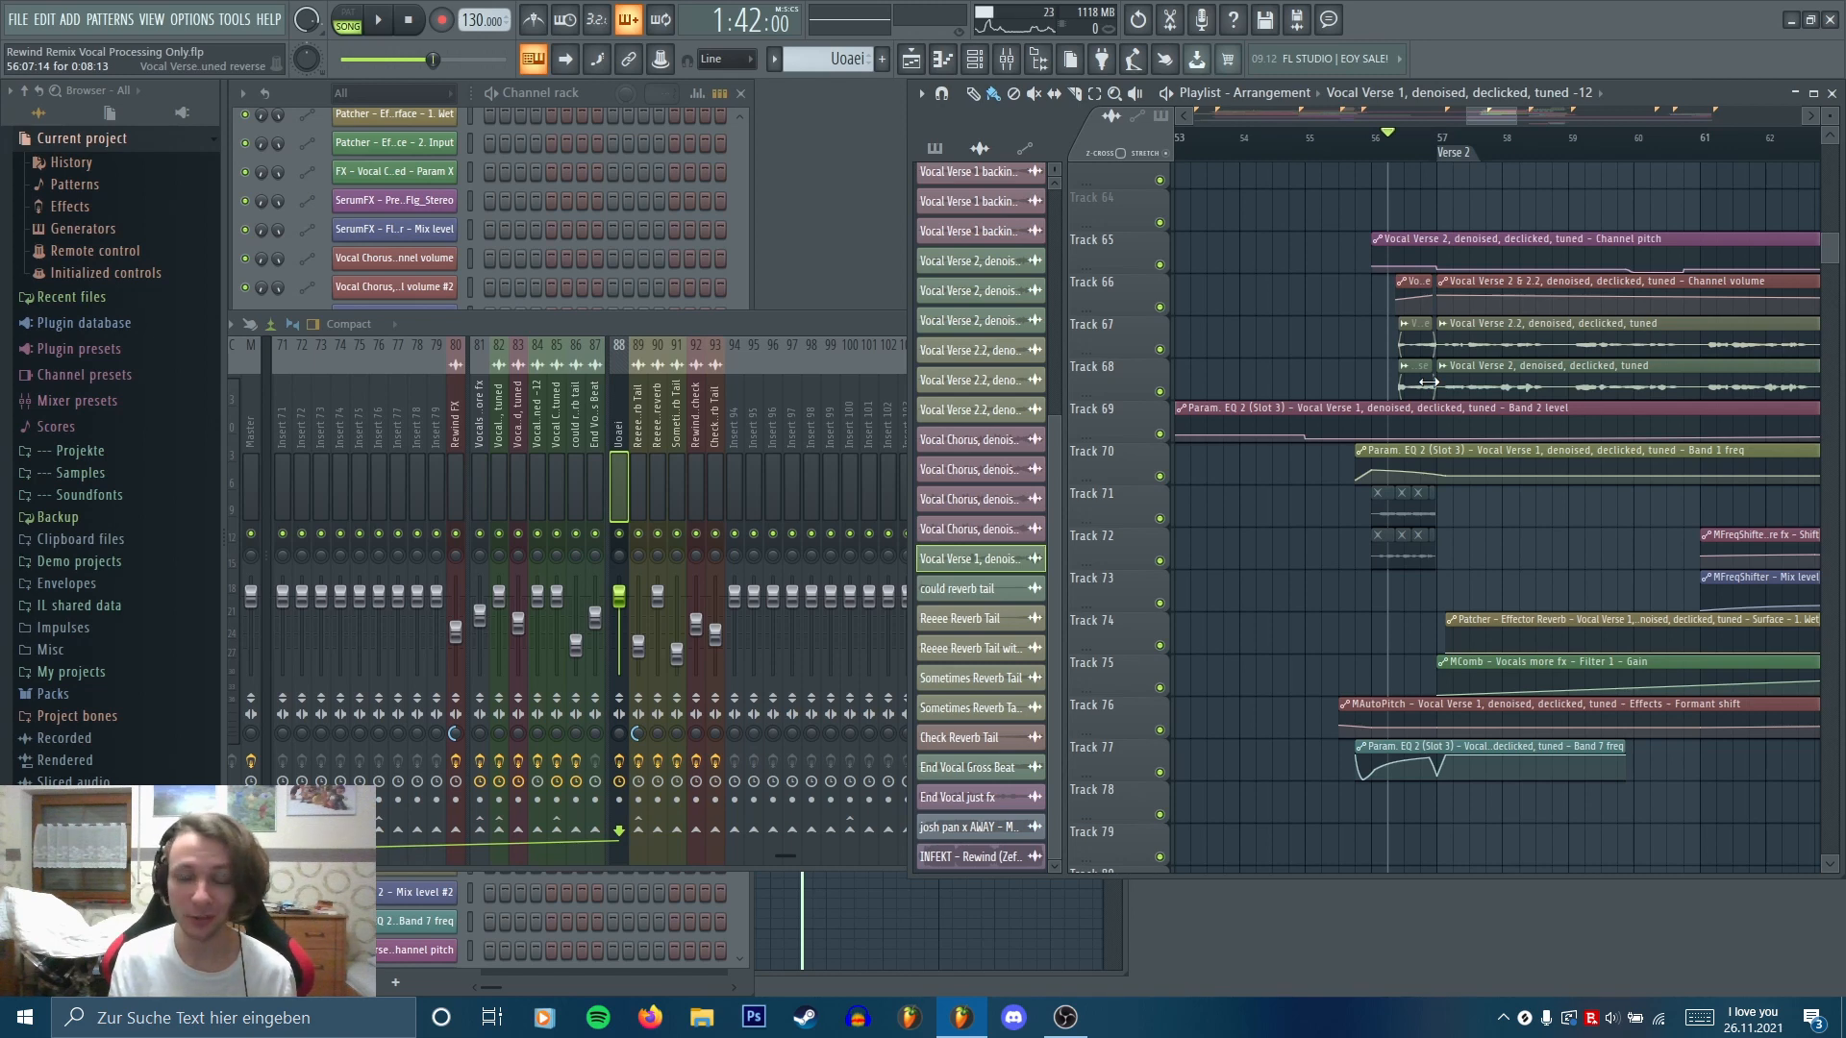
# Replay the Verse 2 lead-in, audition it with only the INFEKT - Rewind (Zef Parisoto Remix) track soloed, and remove the solo
pyautogui.scroll(3, 1419, 475)
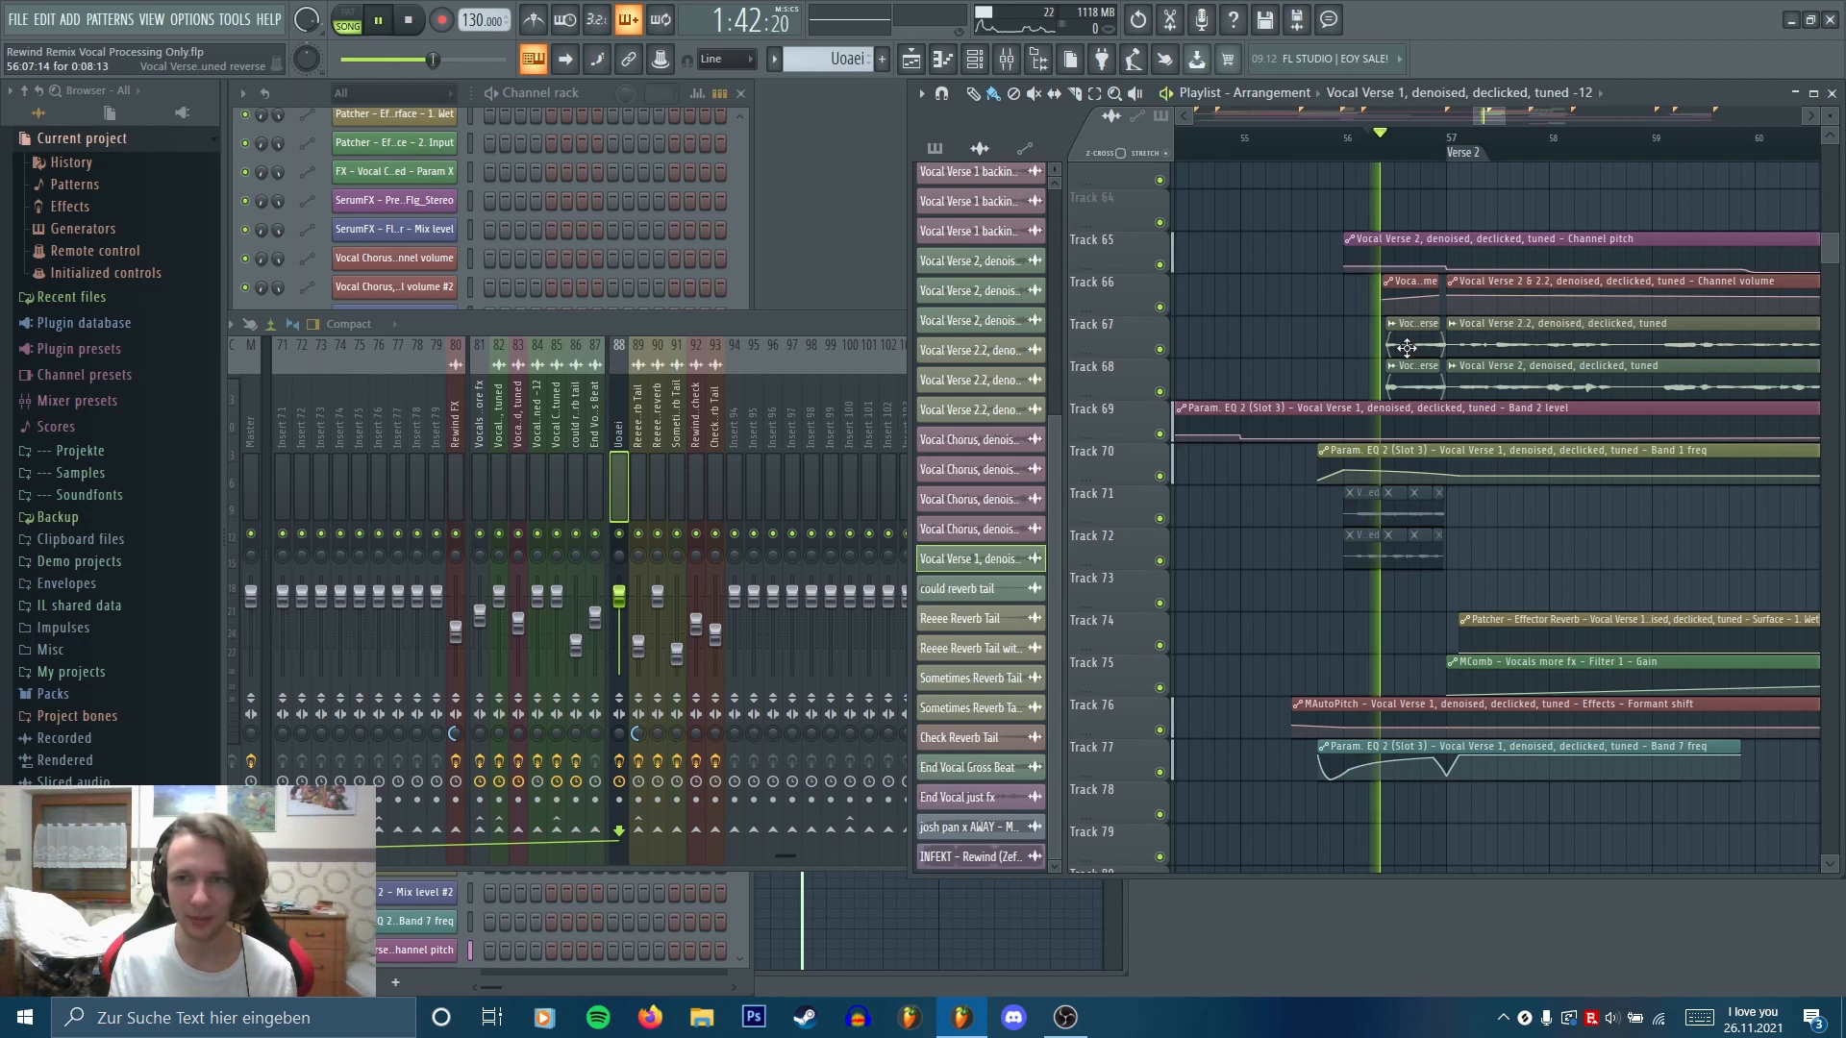
pyautogui.scroll(-3, 1474, 267)
pyautogui.scroll(-3, 1474, 267)
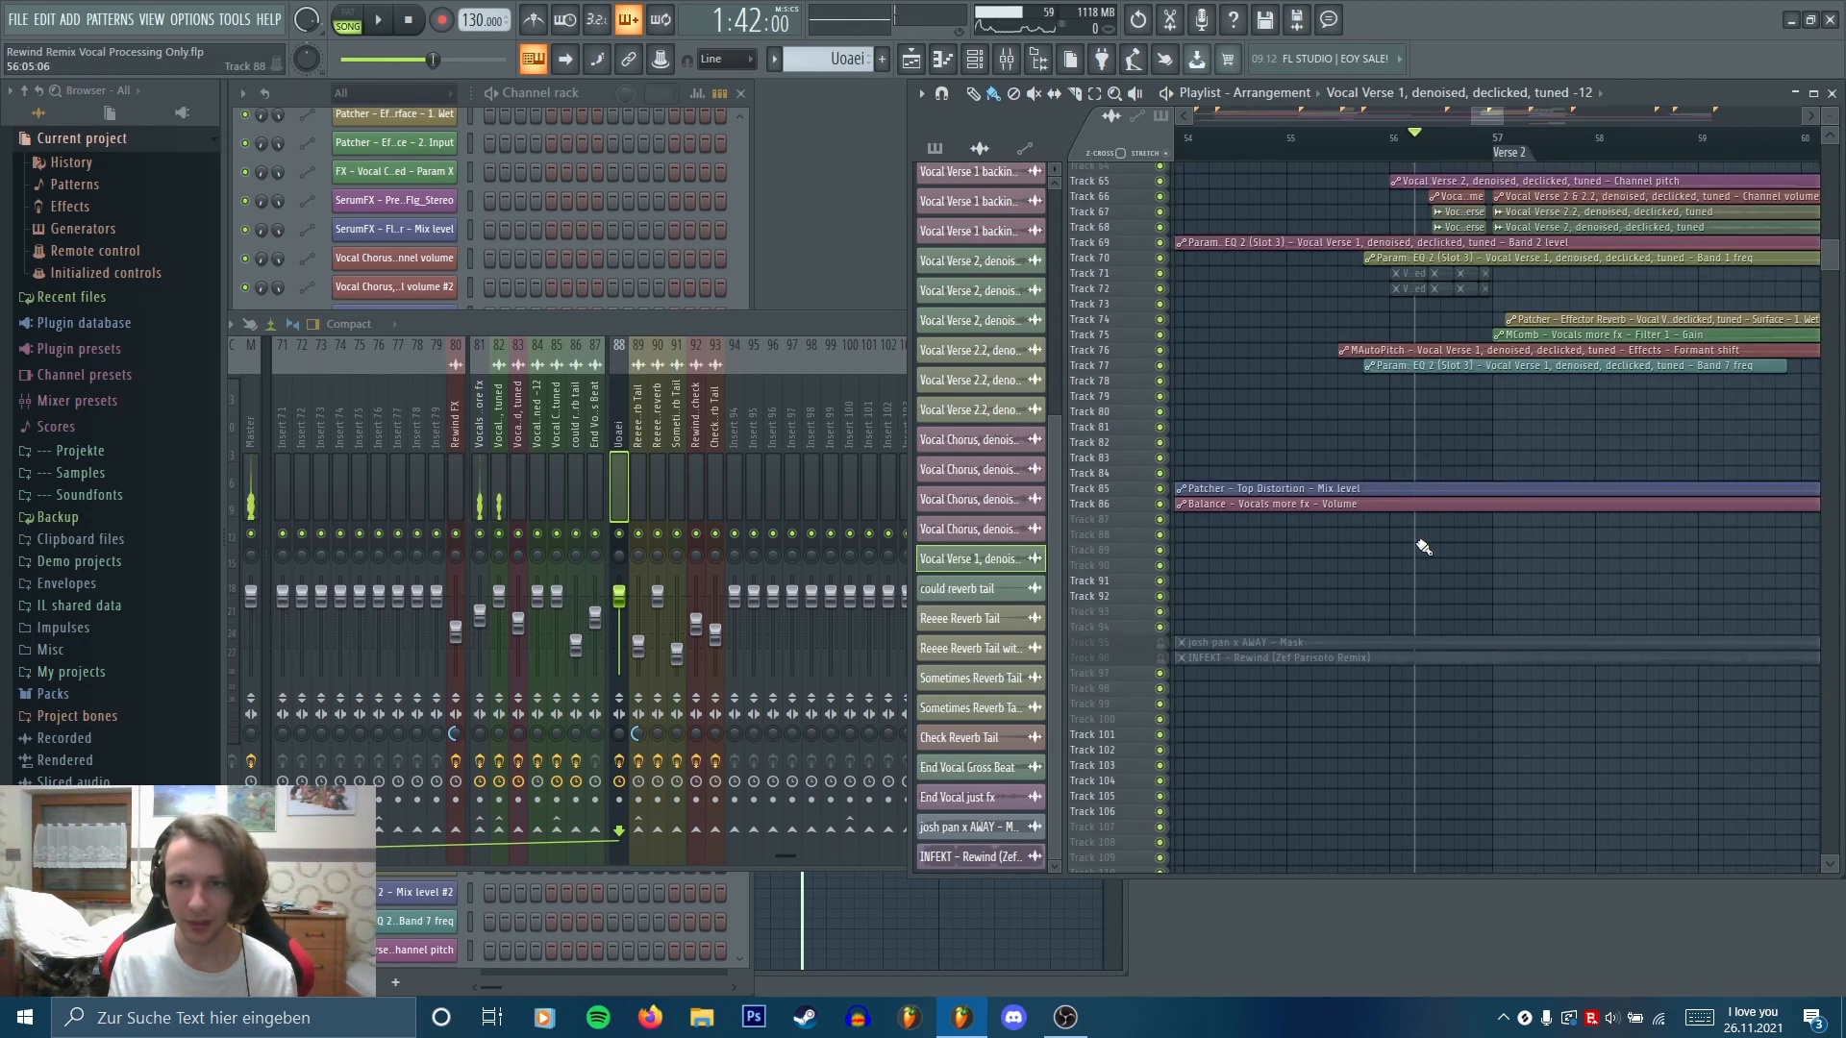
pyautogui.keyDown('ctrl'); pyautogui.click(1160, 658); pyautogui.keyUp('ctrl')
pyautogui.press('space')
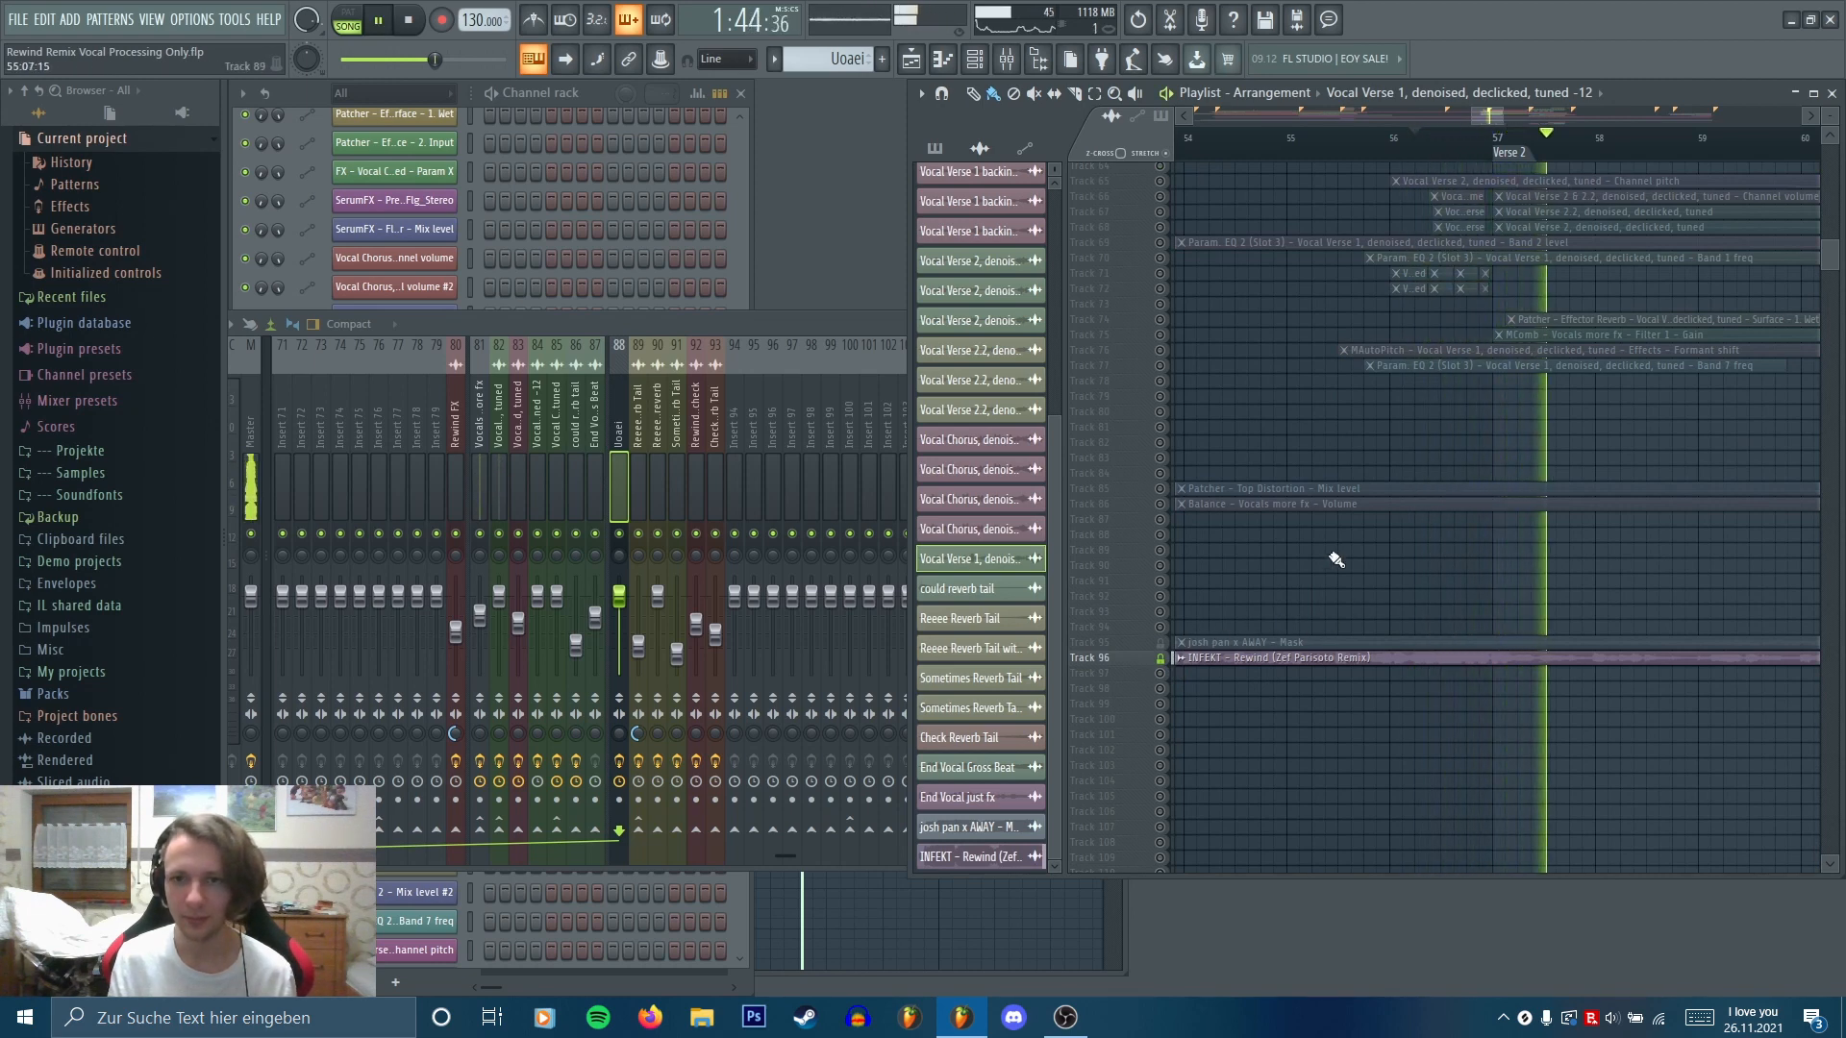
pyautogui.keyDown('ctrl'); pyautogui.click(1160, 659); pyautogui.keyUp('ctrl')
pyautogui.press('space')
# Go to the vocal chorus chops in the Dong section and audition them from bar 95 with their Band 7 frequency automation
pyautogui.scroll(-5, 1299, 414)
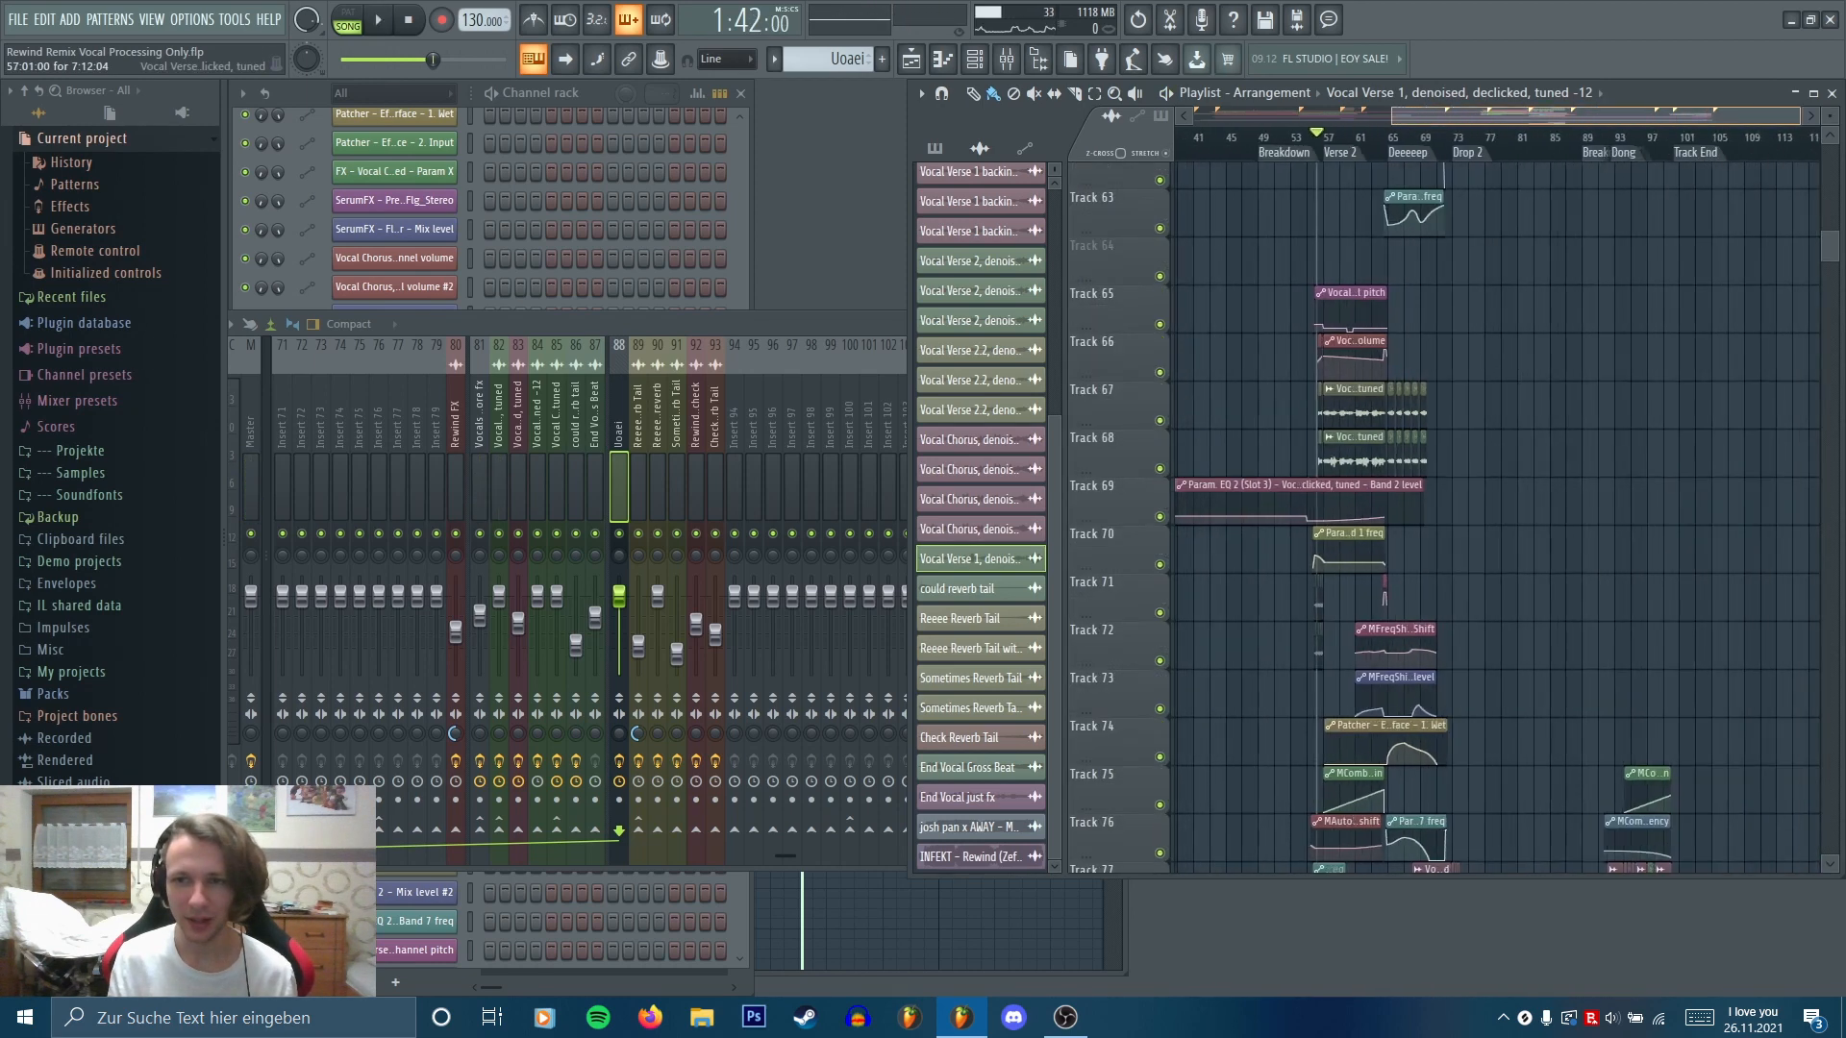
pyautogui.moveTo(1808, 510); pyautogui.dragTo(1421, 472)
pyautogui.scroll(6, 1527, 144)
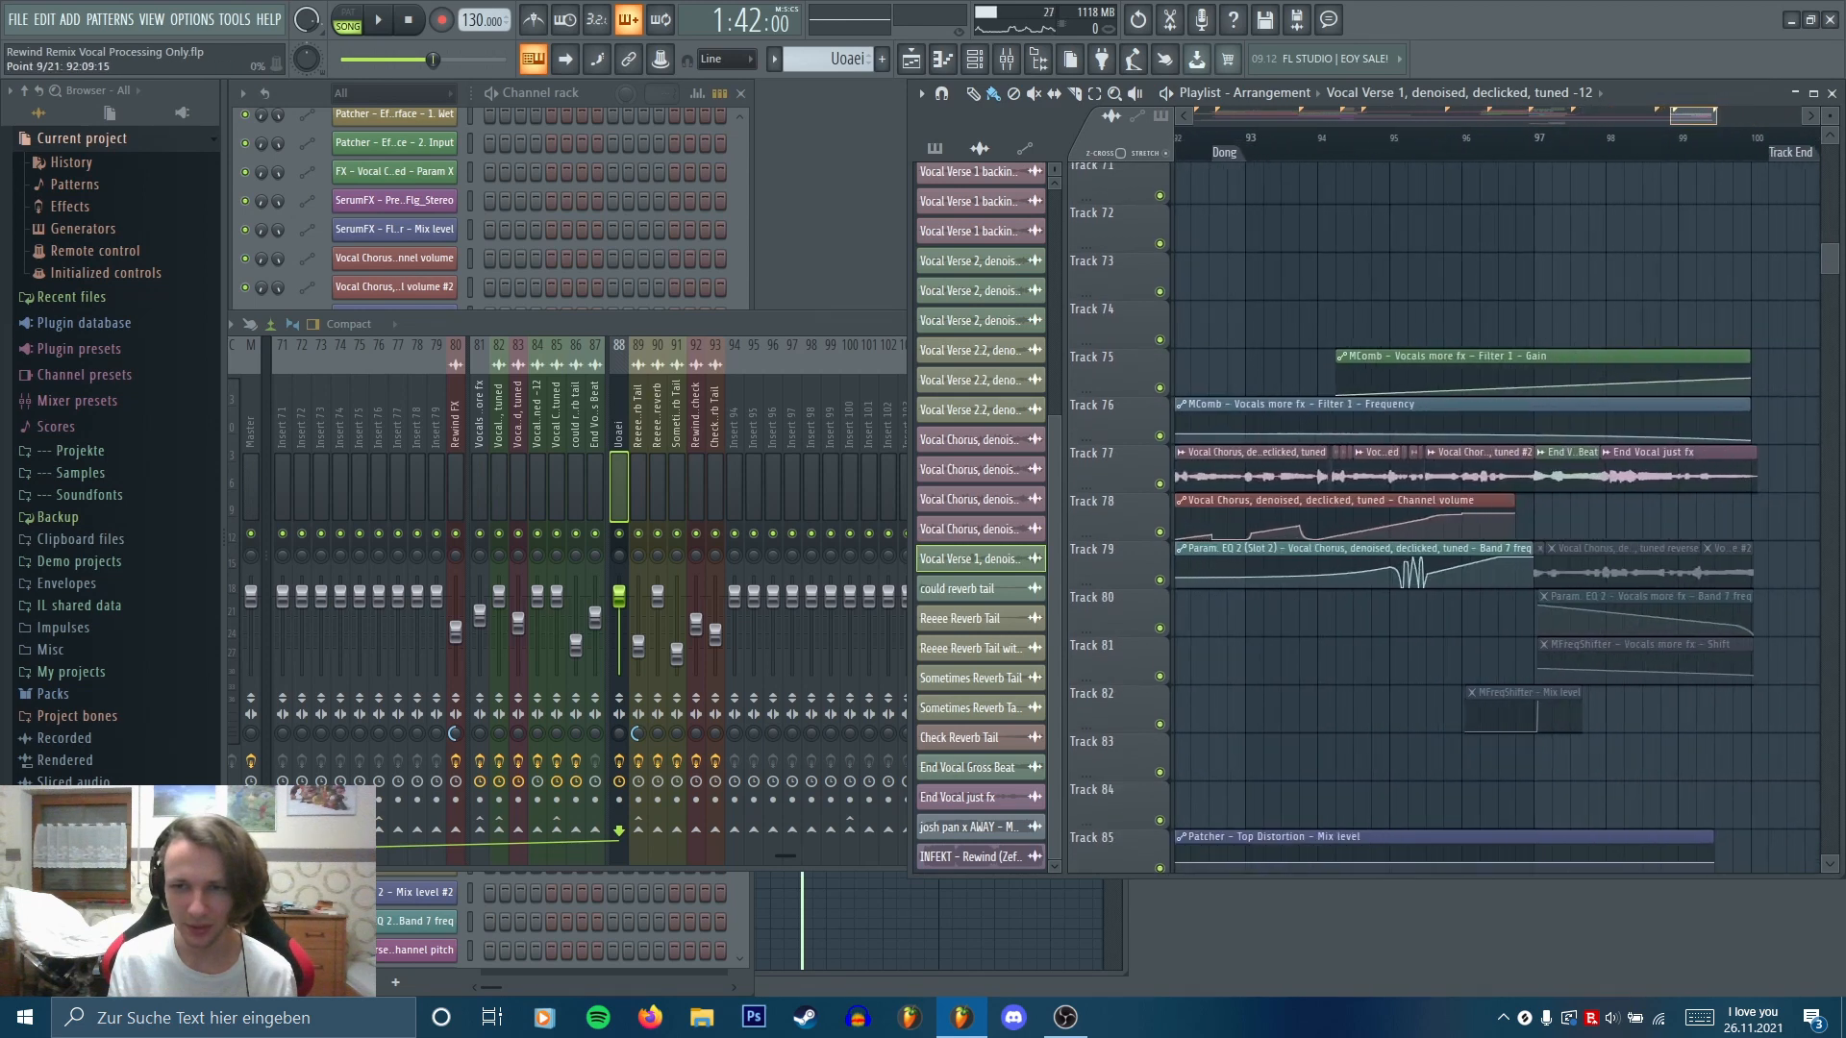
pyautogui.click(1393, 139)
pyautogui.scroll(4, 1416, 478)
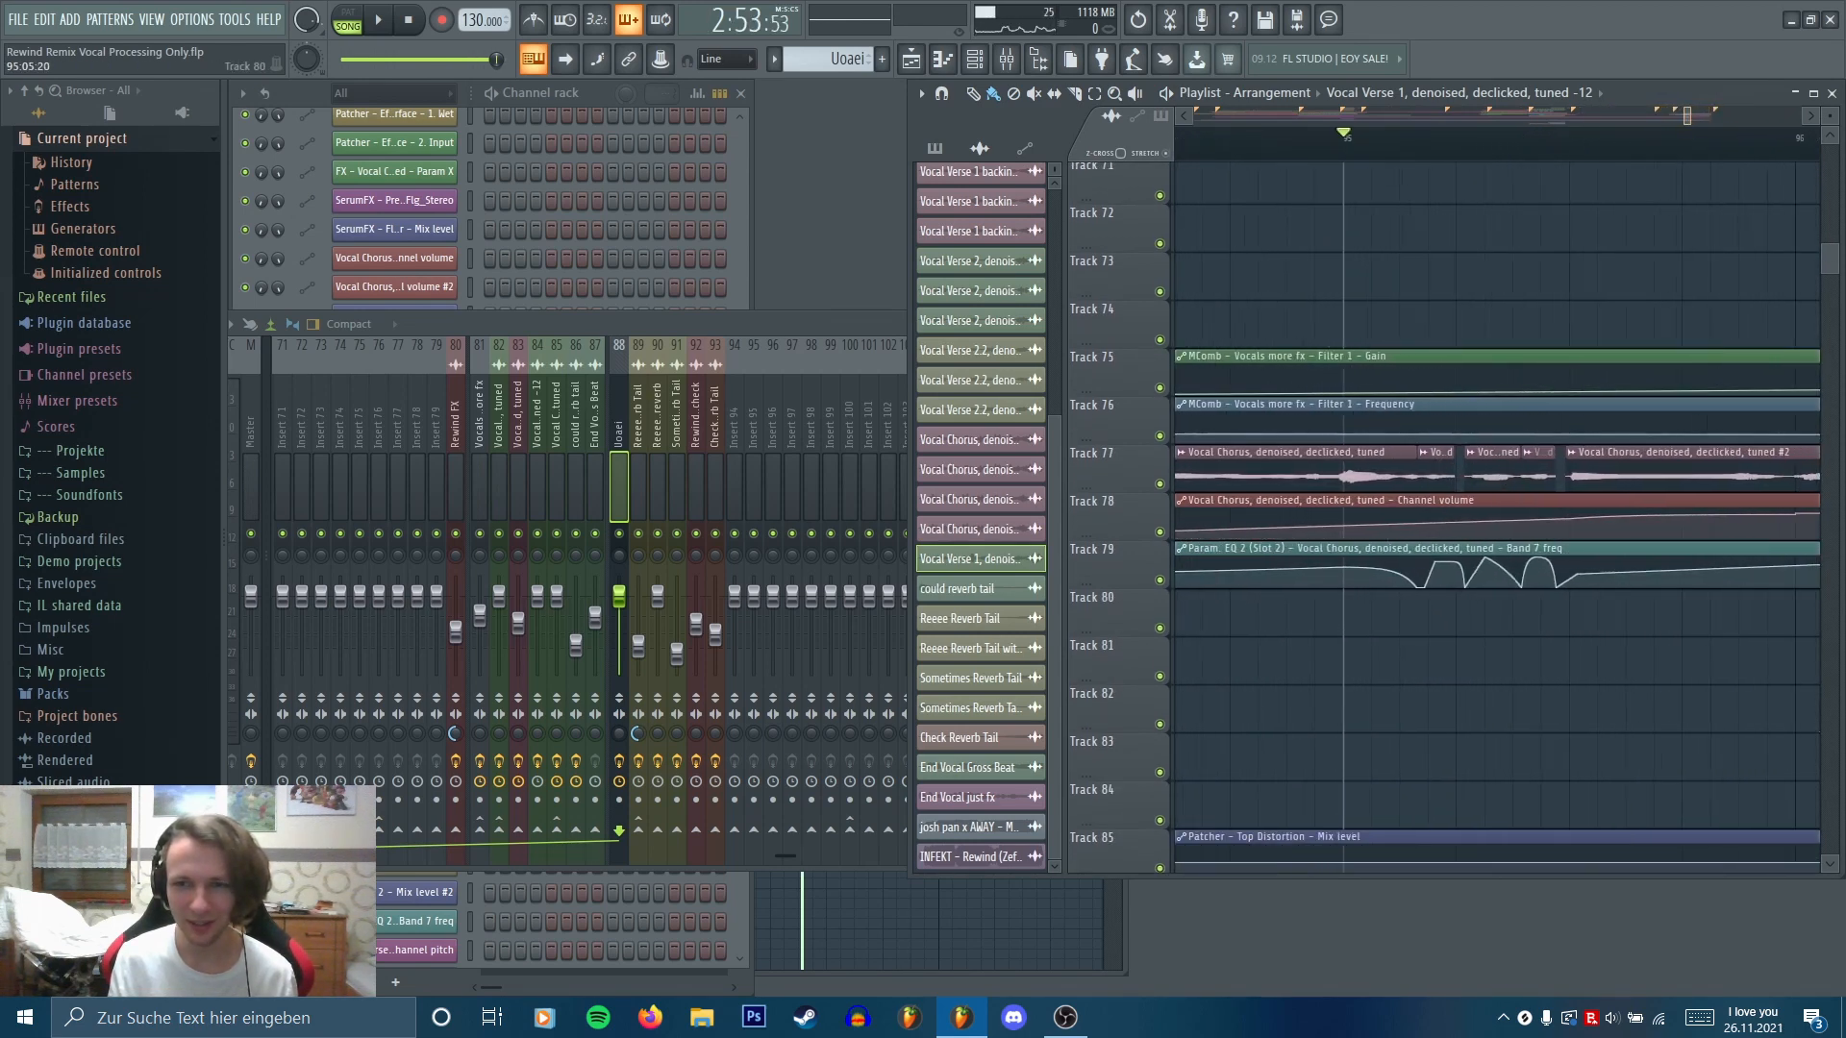
pyautogui.scroll(-2, 1442, 572)
pyautogui.scroll(-1, 1423, 659)
pyautogui.moveTo(1423, 659); pyautogui.dragTo(1402, 388)
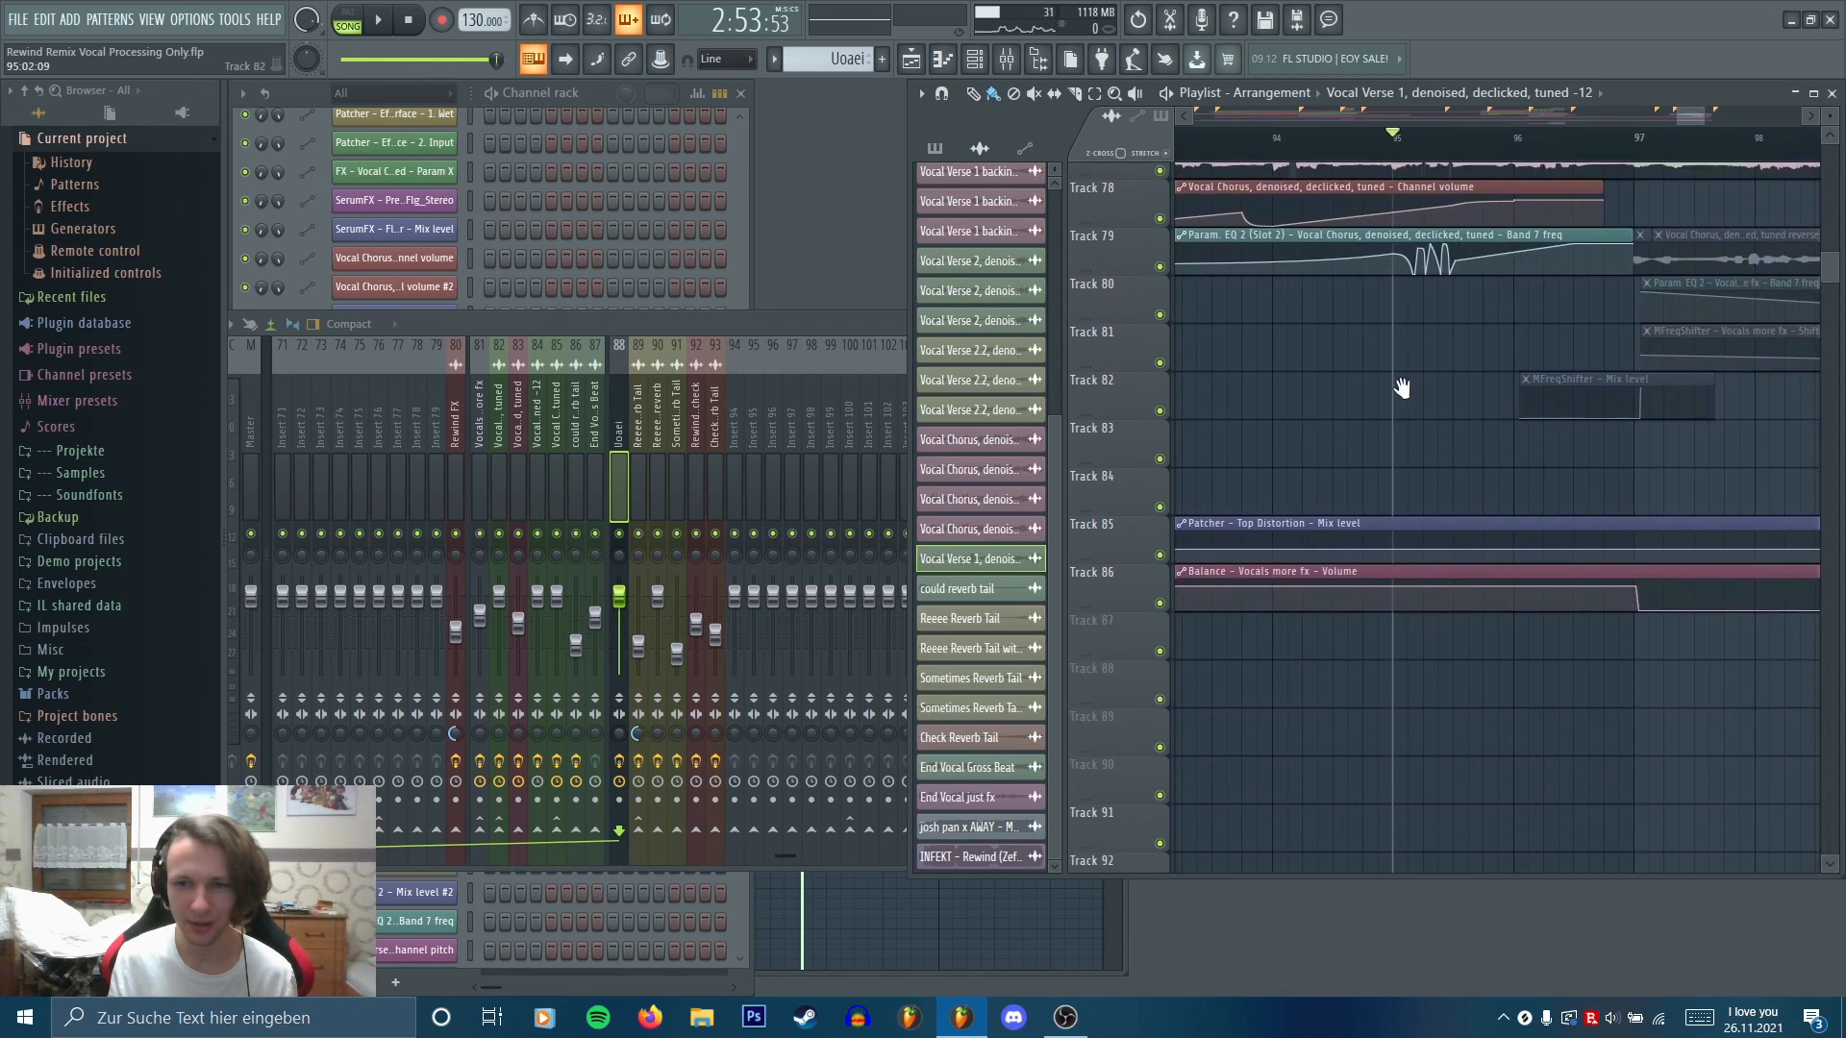
pyautogui.press('space')
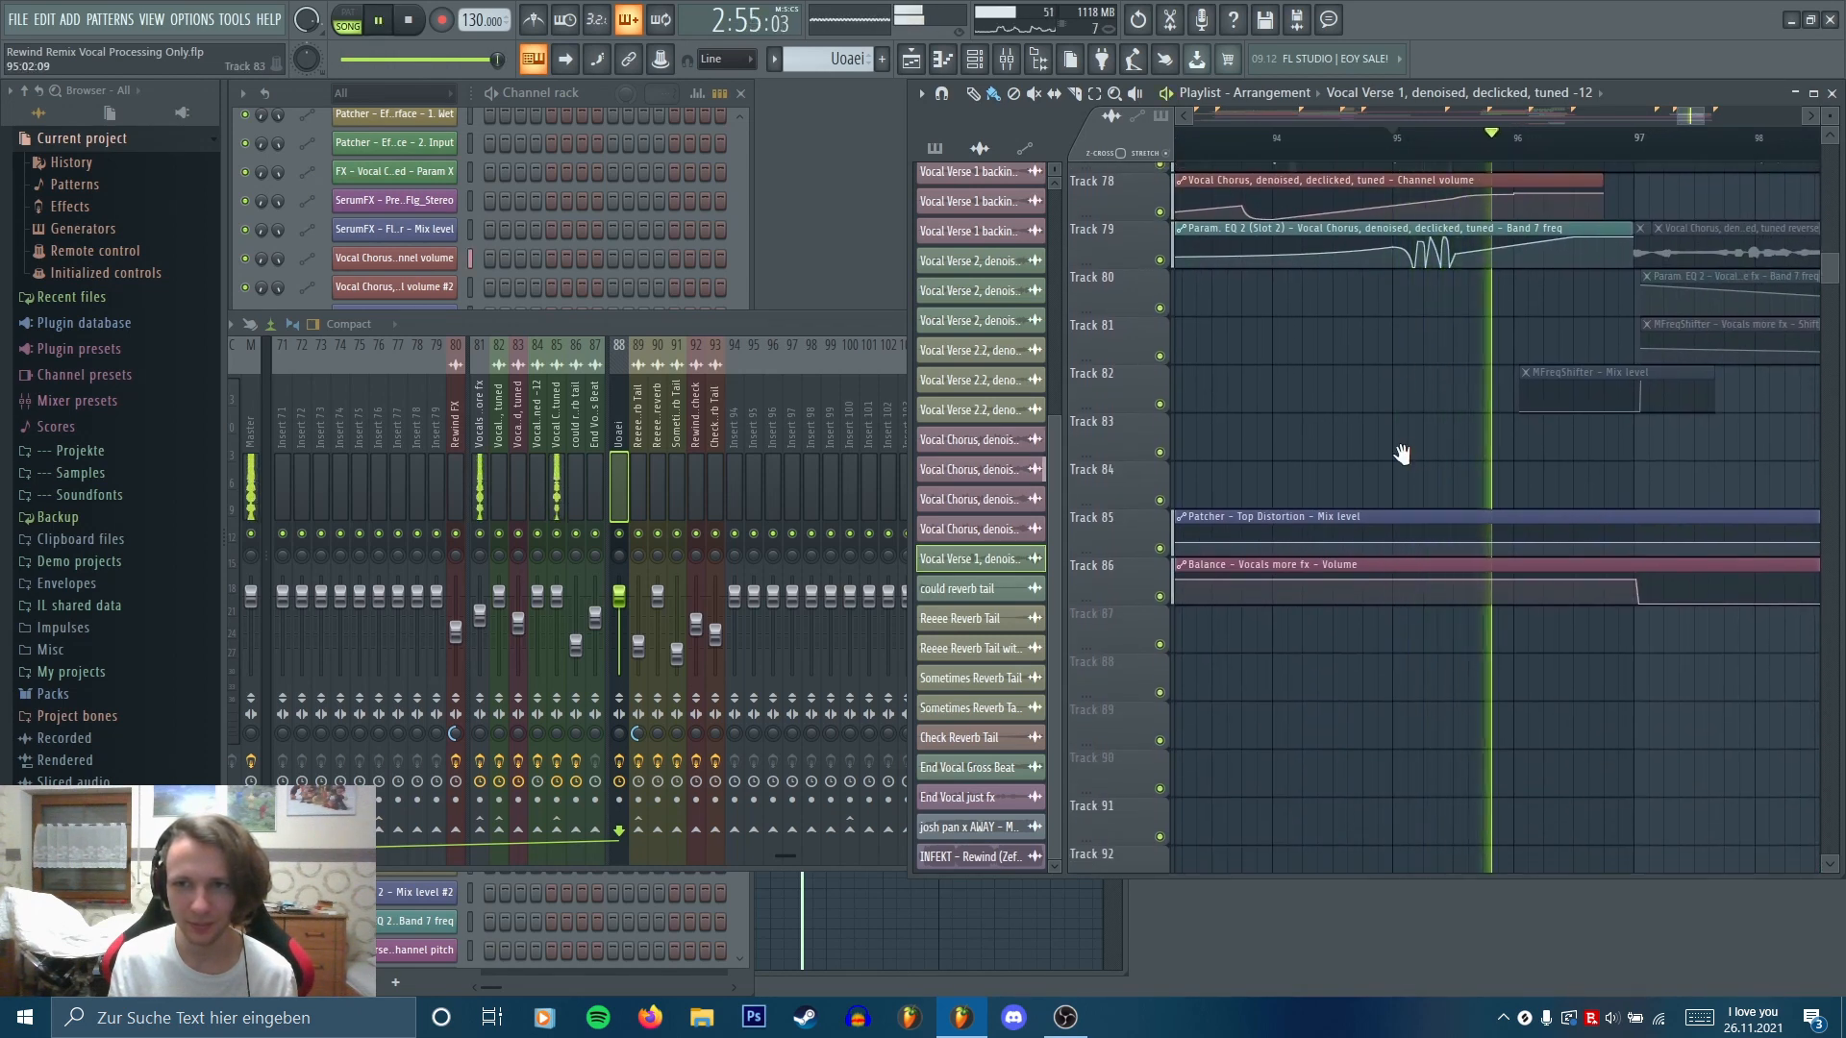
pyautogui.moveTo(1400, 452); pyautogui.dragTo(1409, 174)
pyautogui.press('space')
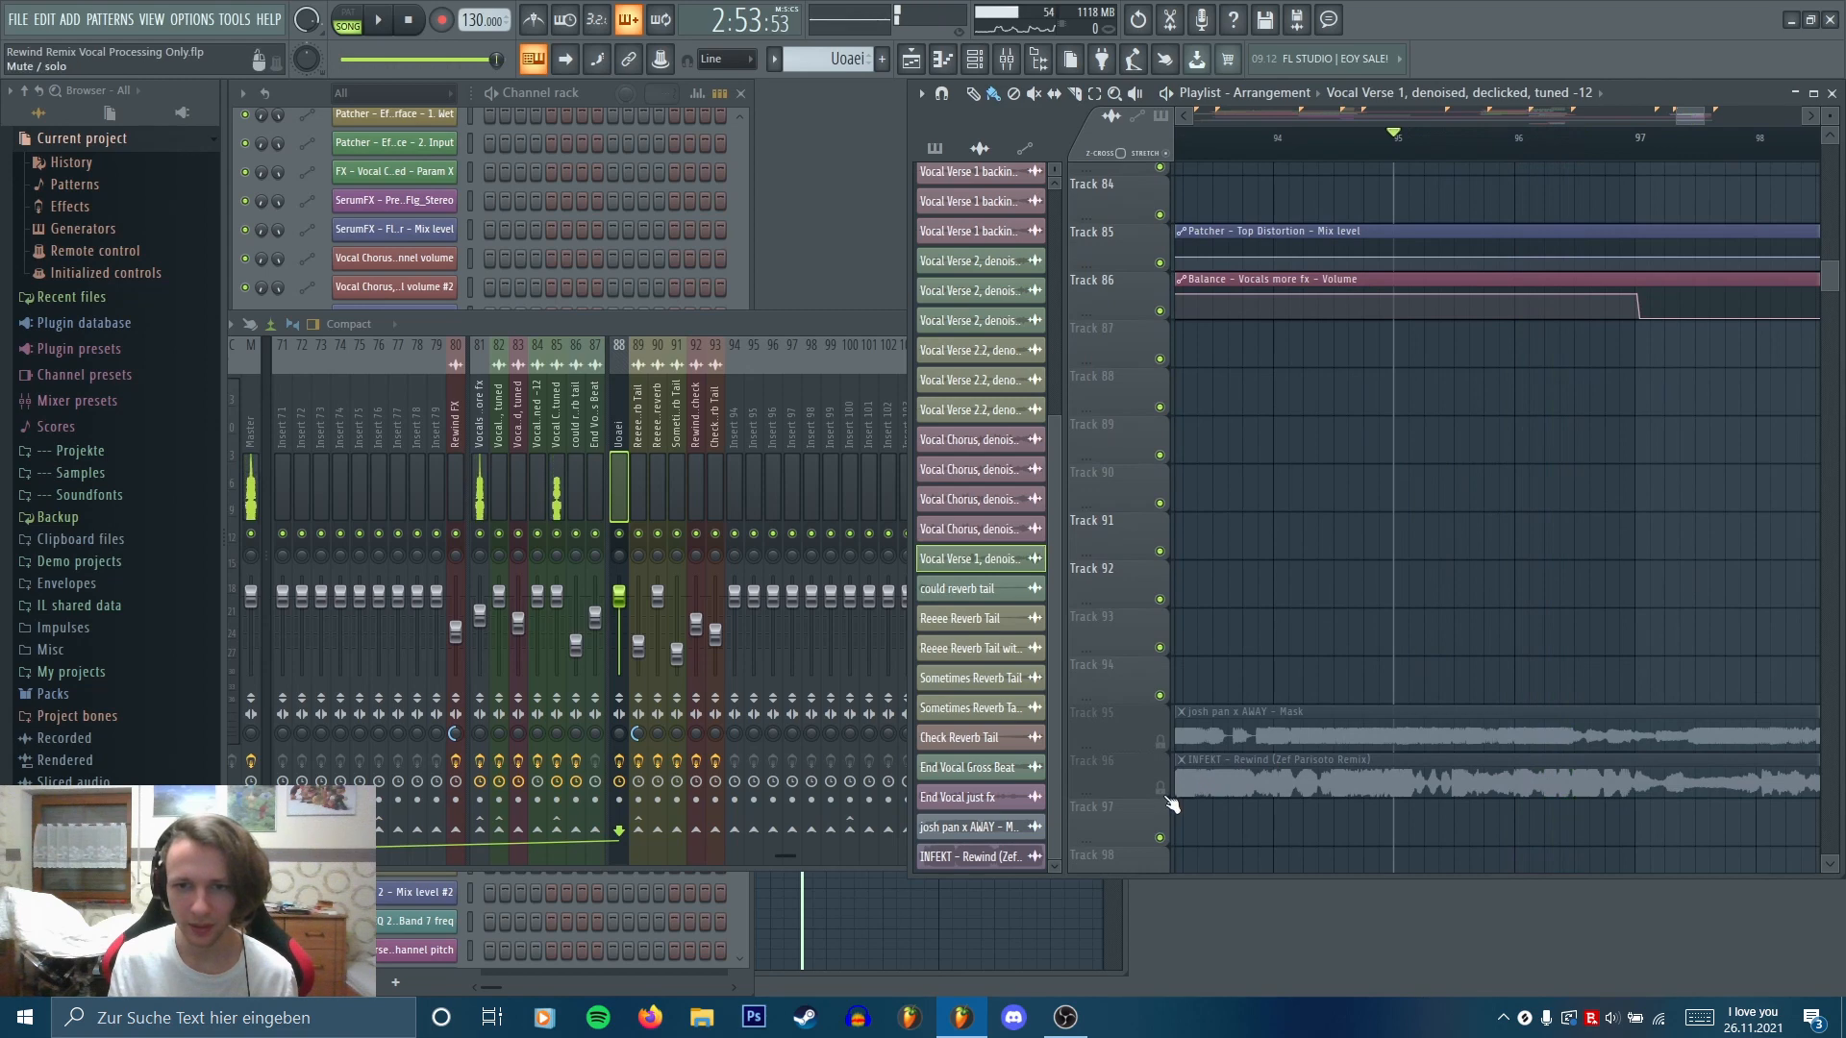
# Solo the full remix on Track 96, audition it from bar 95, and remove the solo
pyautogui.rightClick(1163, 792)
pyautogui.press('space')
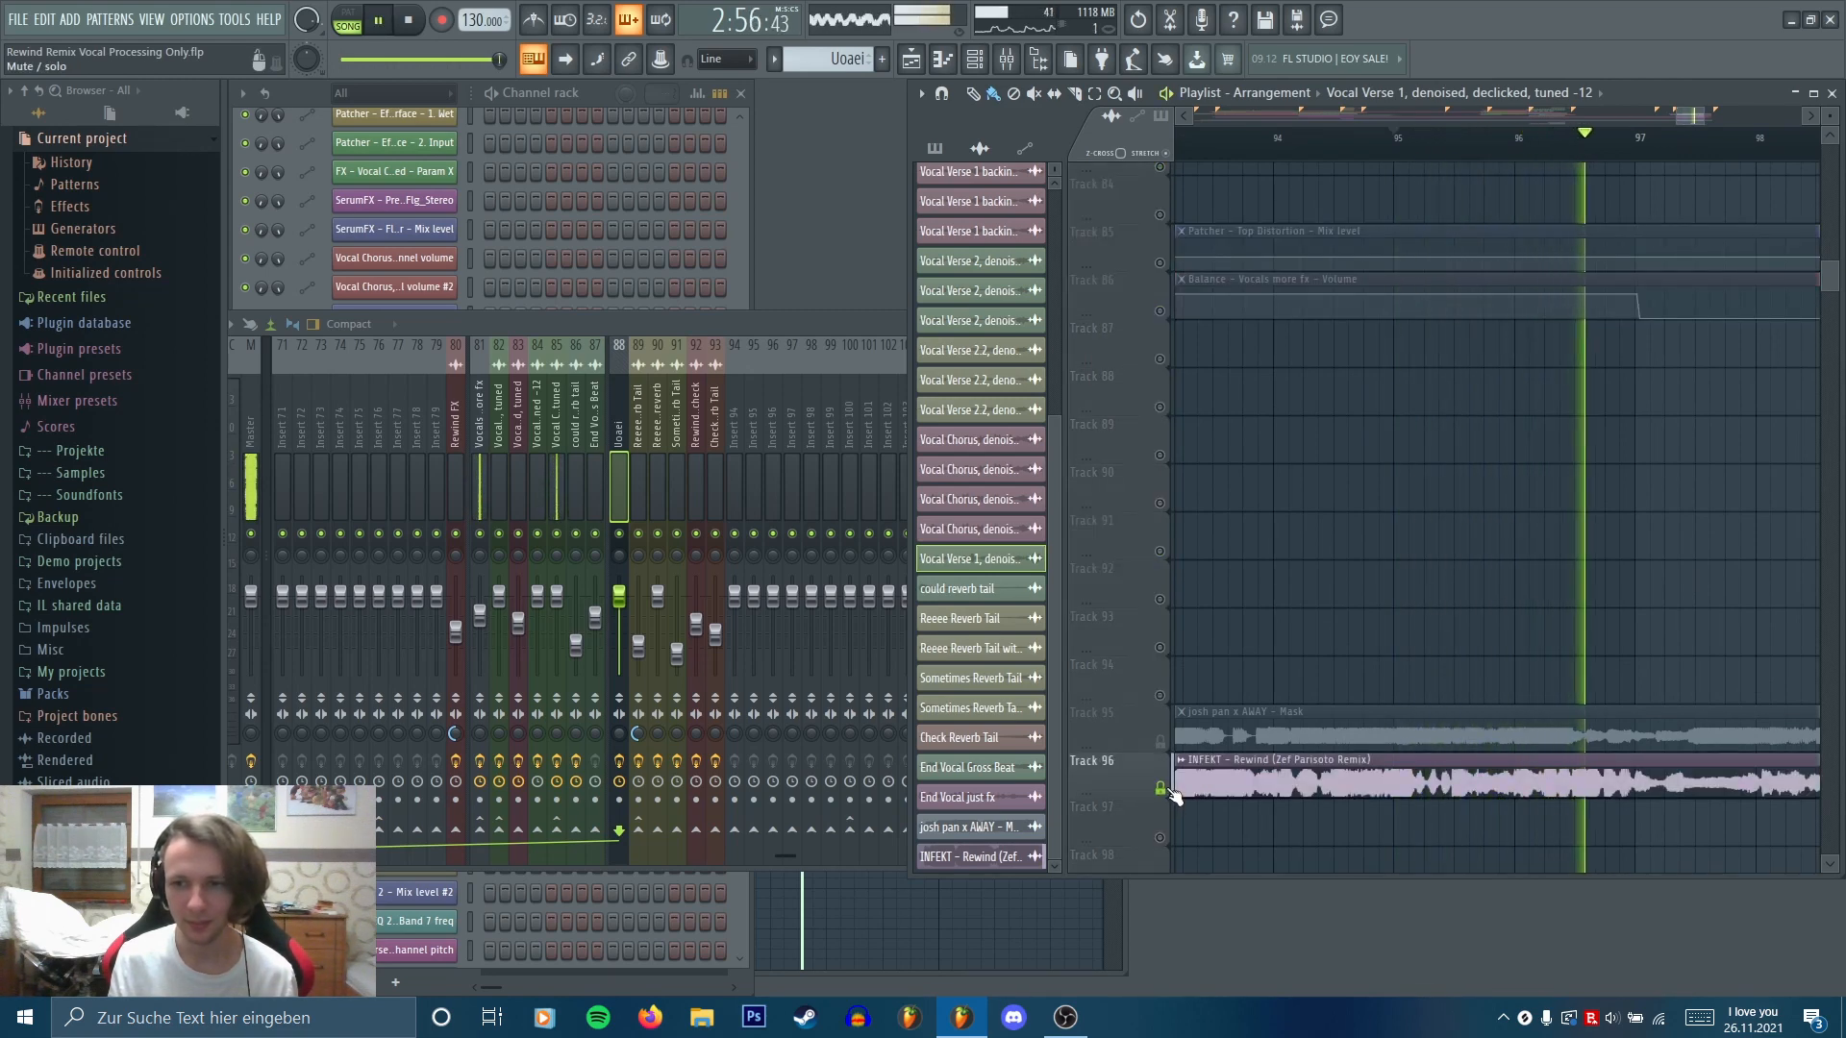
pyautogui.press('space')
pyautogui.rightClick(1163, 790)
# Return to the Verse 2 marker, inspect the time-stretching settings of the Vocal Verse 2.2 and Vocal Verse 2 clips, and close them
pyautogui.scroll(6, 1449, 498)
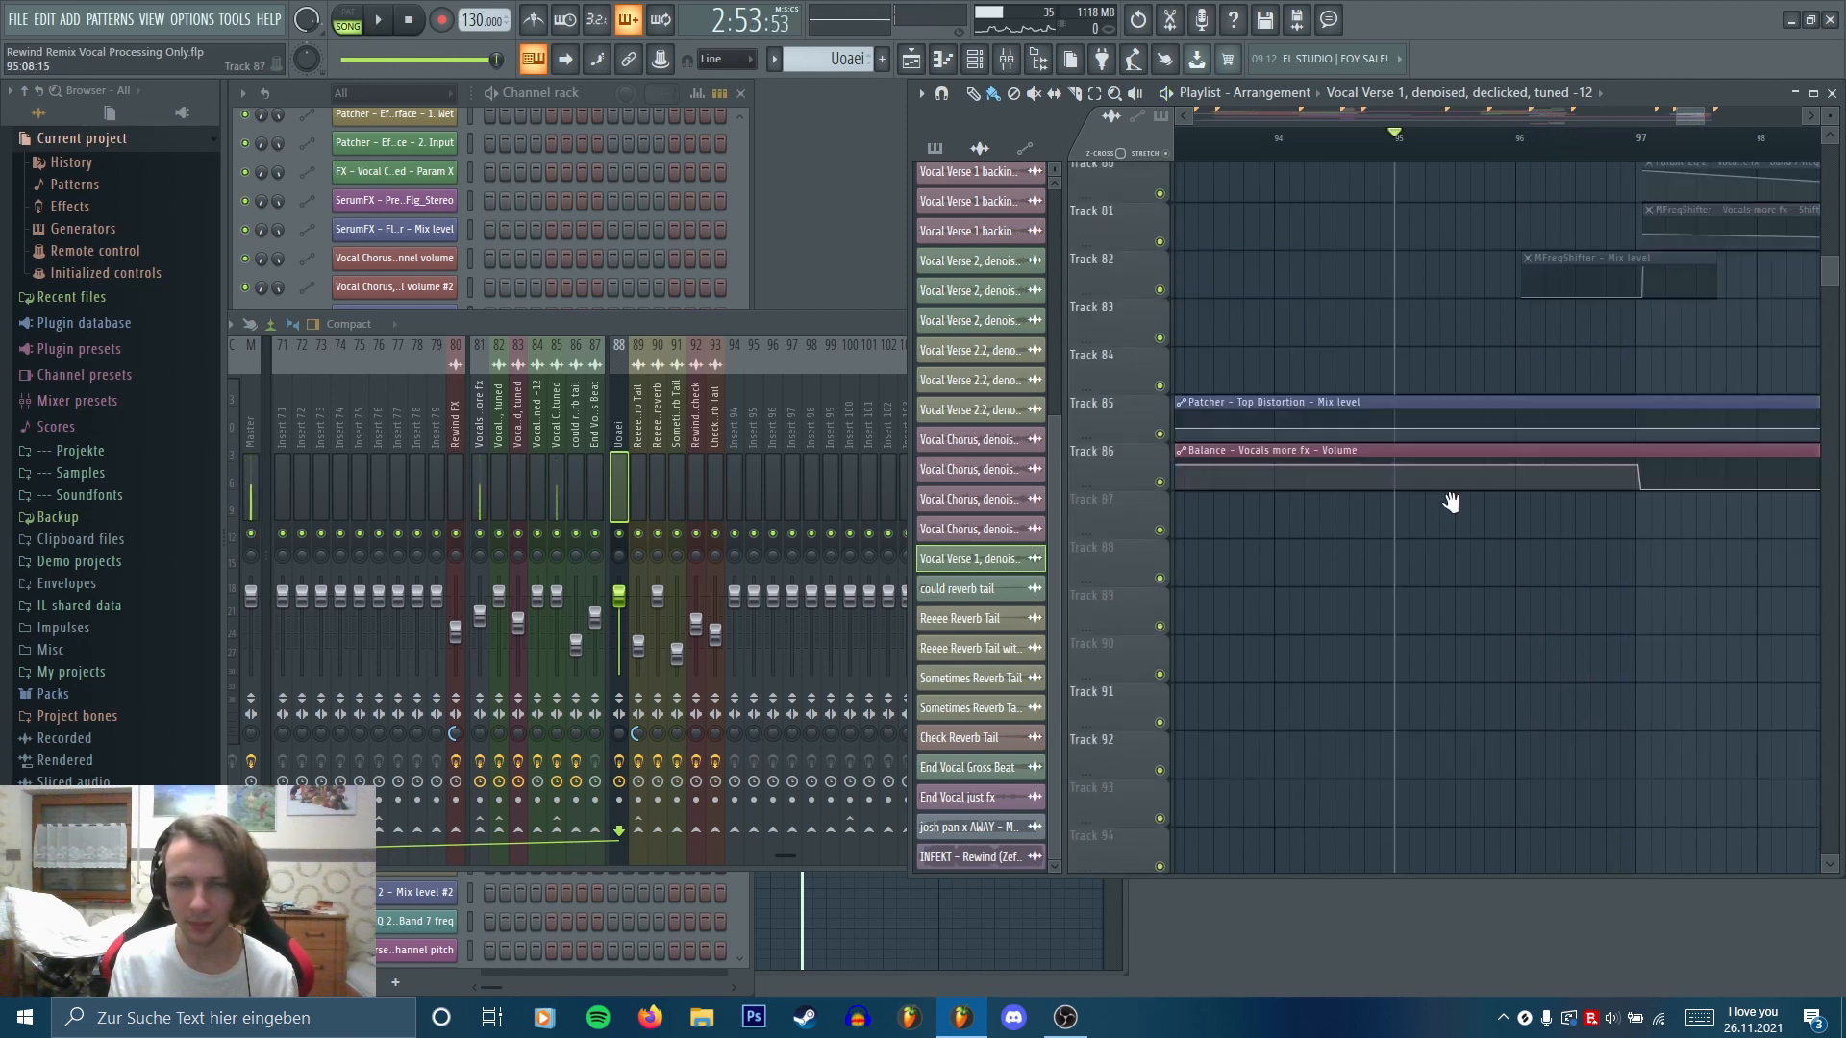
pyautogui.keyDown('ctrl'); pyautogui.scroll(-8, 1425, 534); pyautogui.keyUp('ctrl')
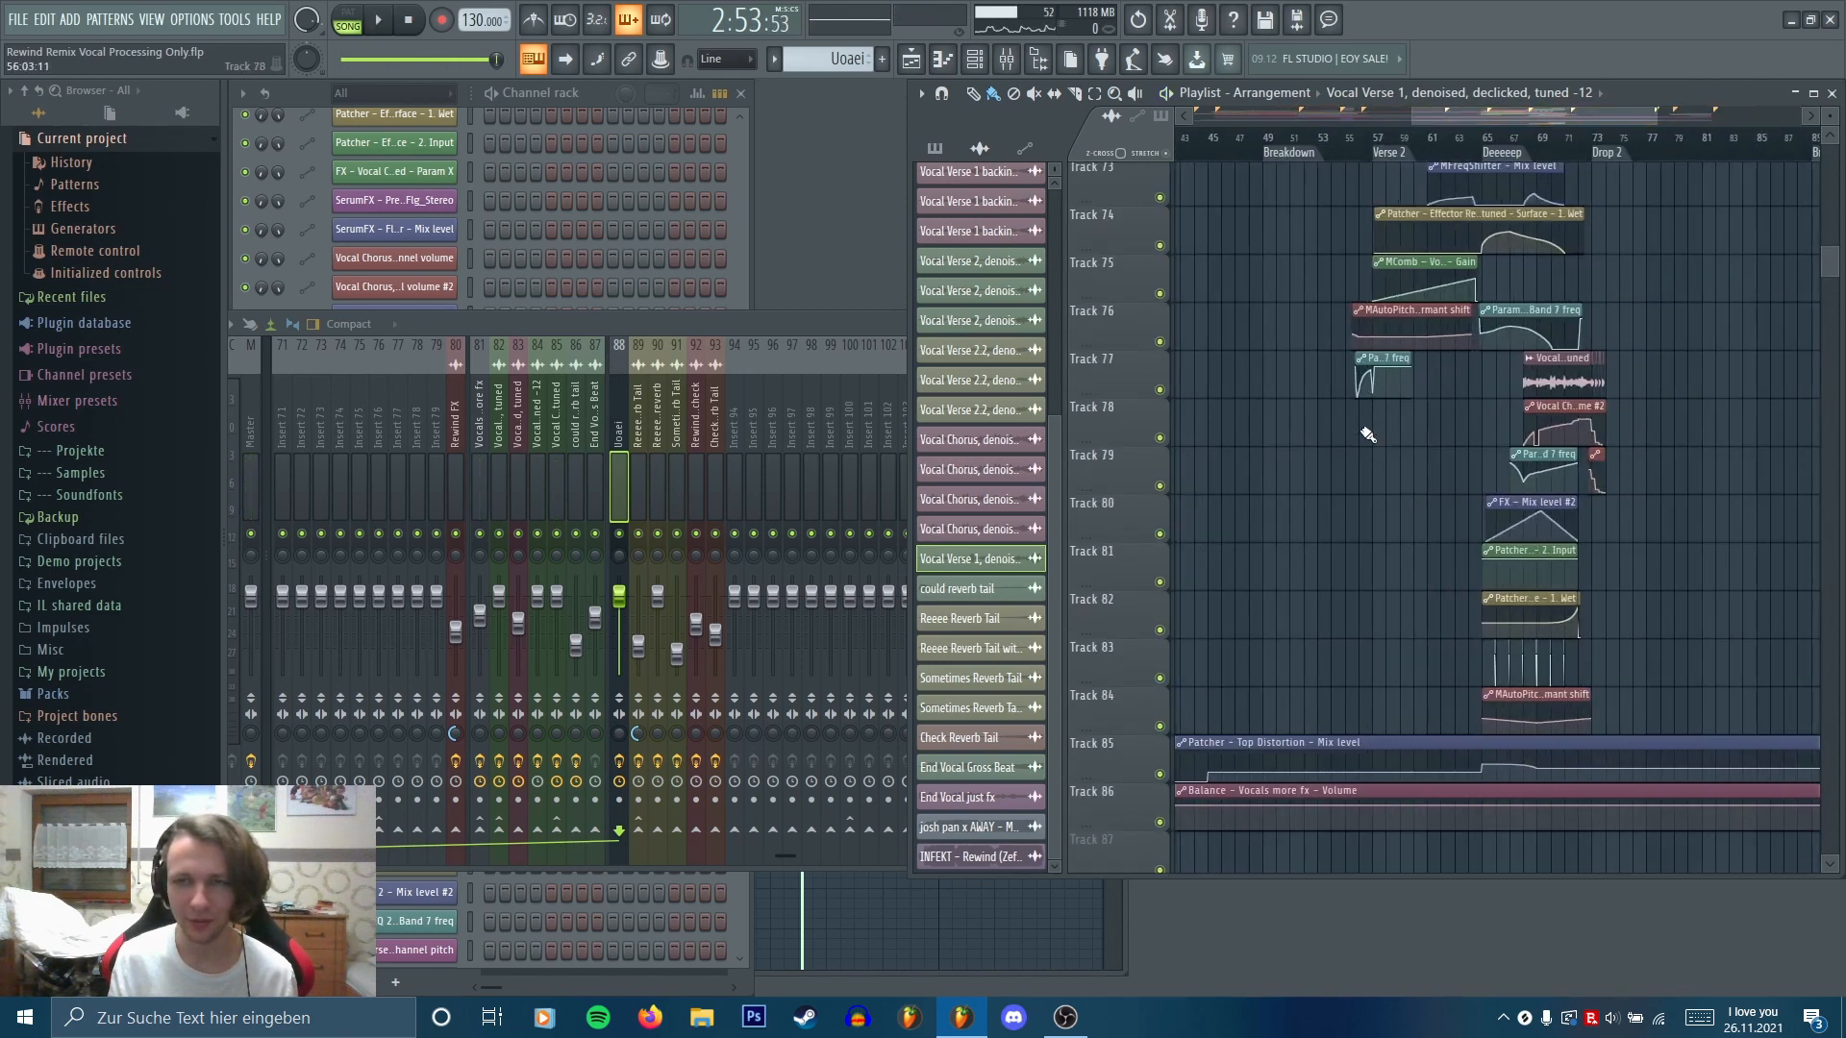
pyautogui.scroll(3, 1394, 644)
pyautogui.scroll(3, 1396, 642)
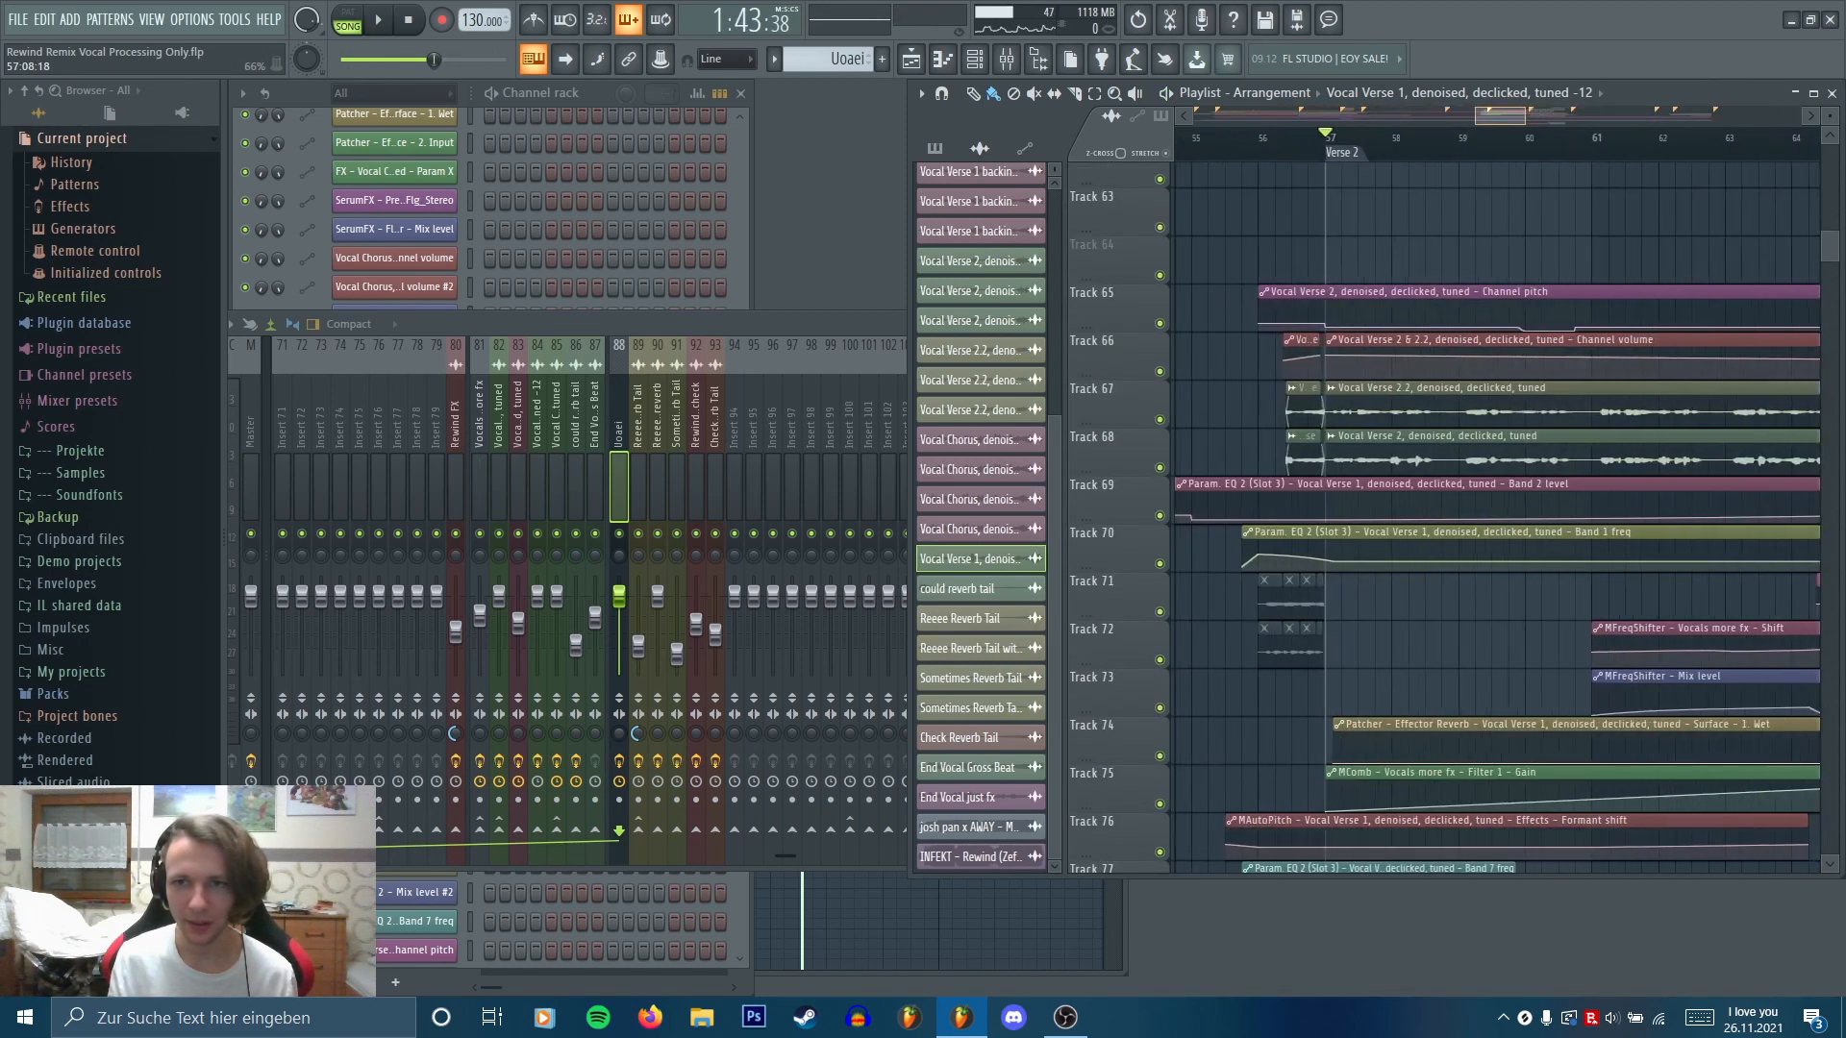
pyautogui.keyDown('ctrl'); pyautogui.scroll(1, 1397, 430); pyautogui.keyUp('ctrl')
pyautogui.doubleClick(1397, 406)
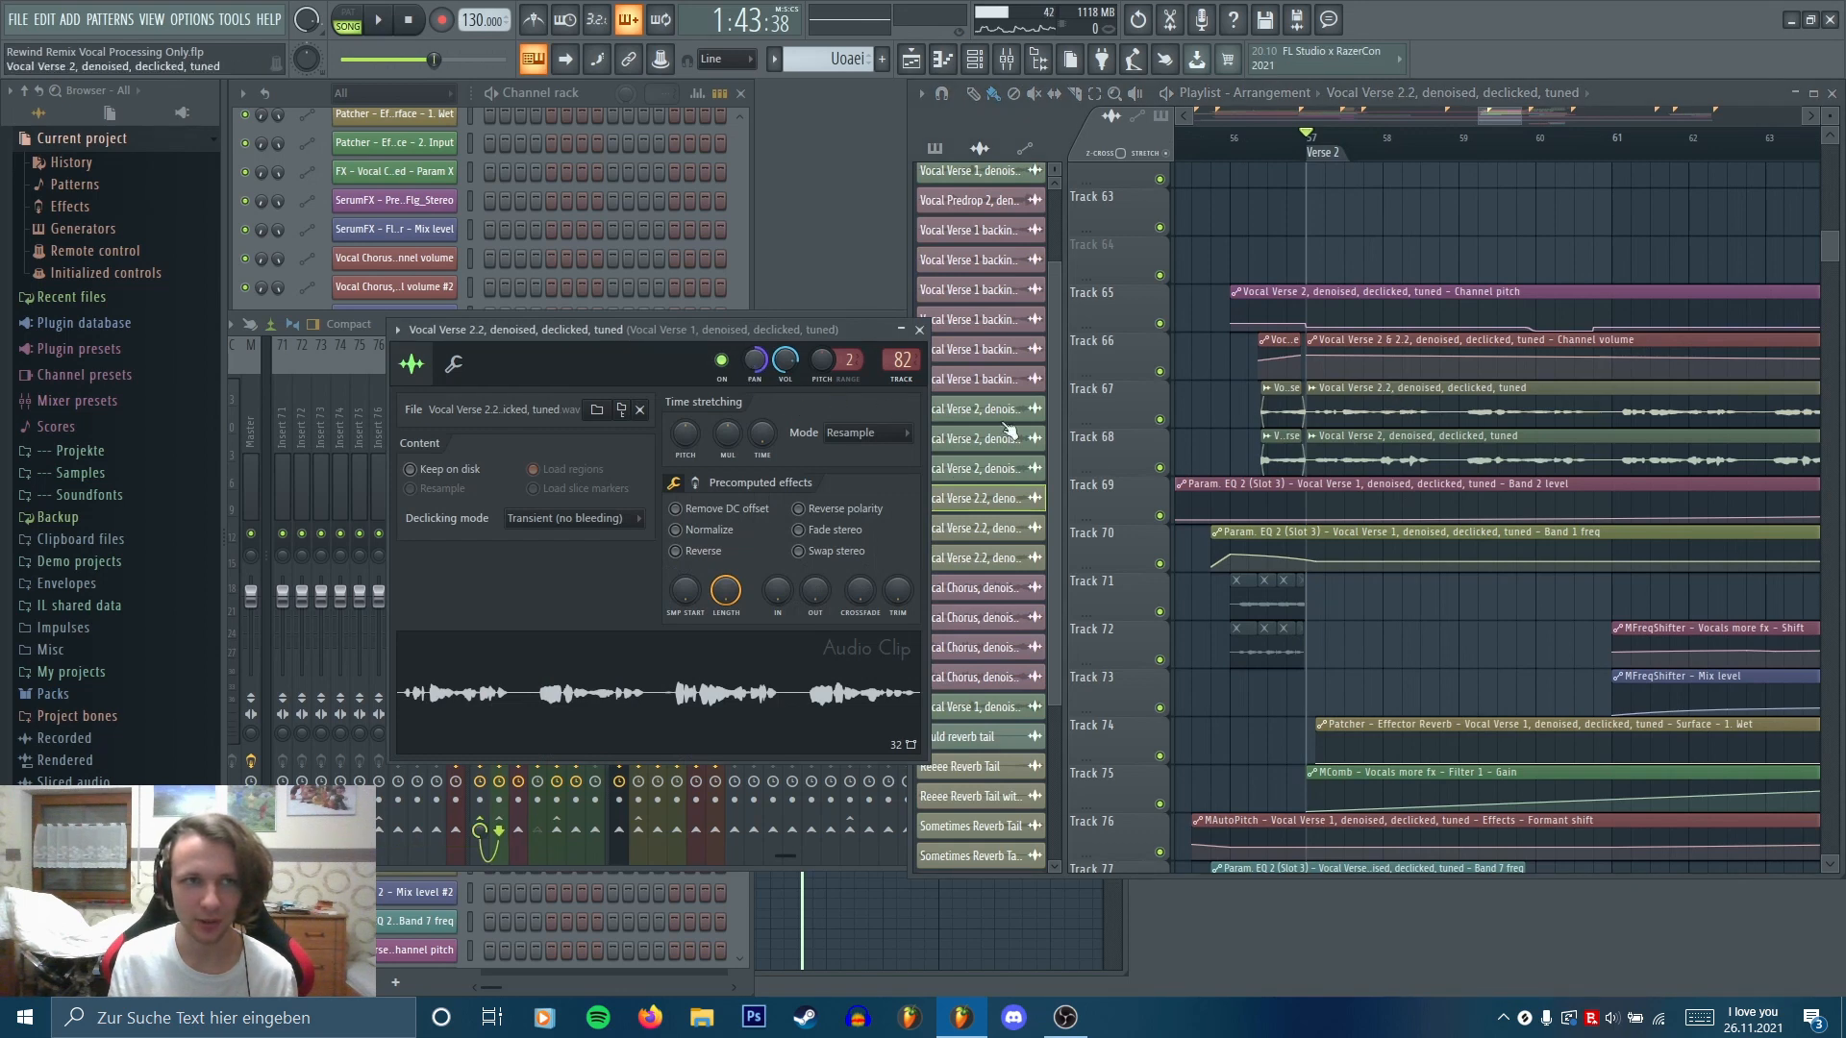
pyautogui.doubleClick(1461, 468)
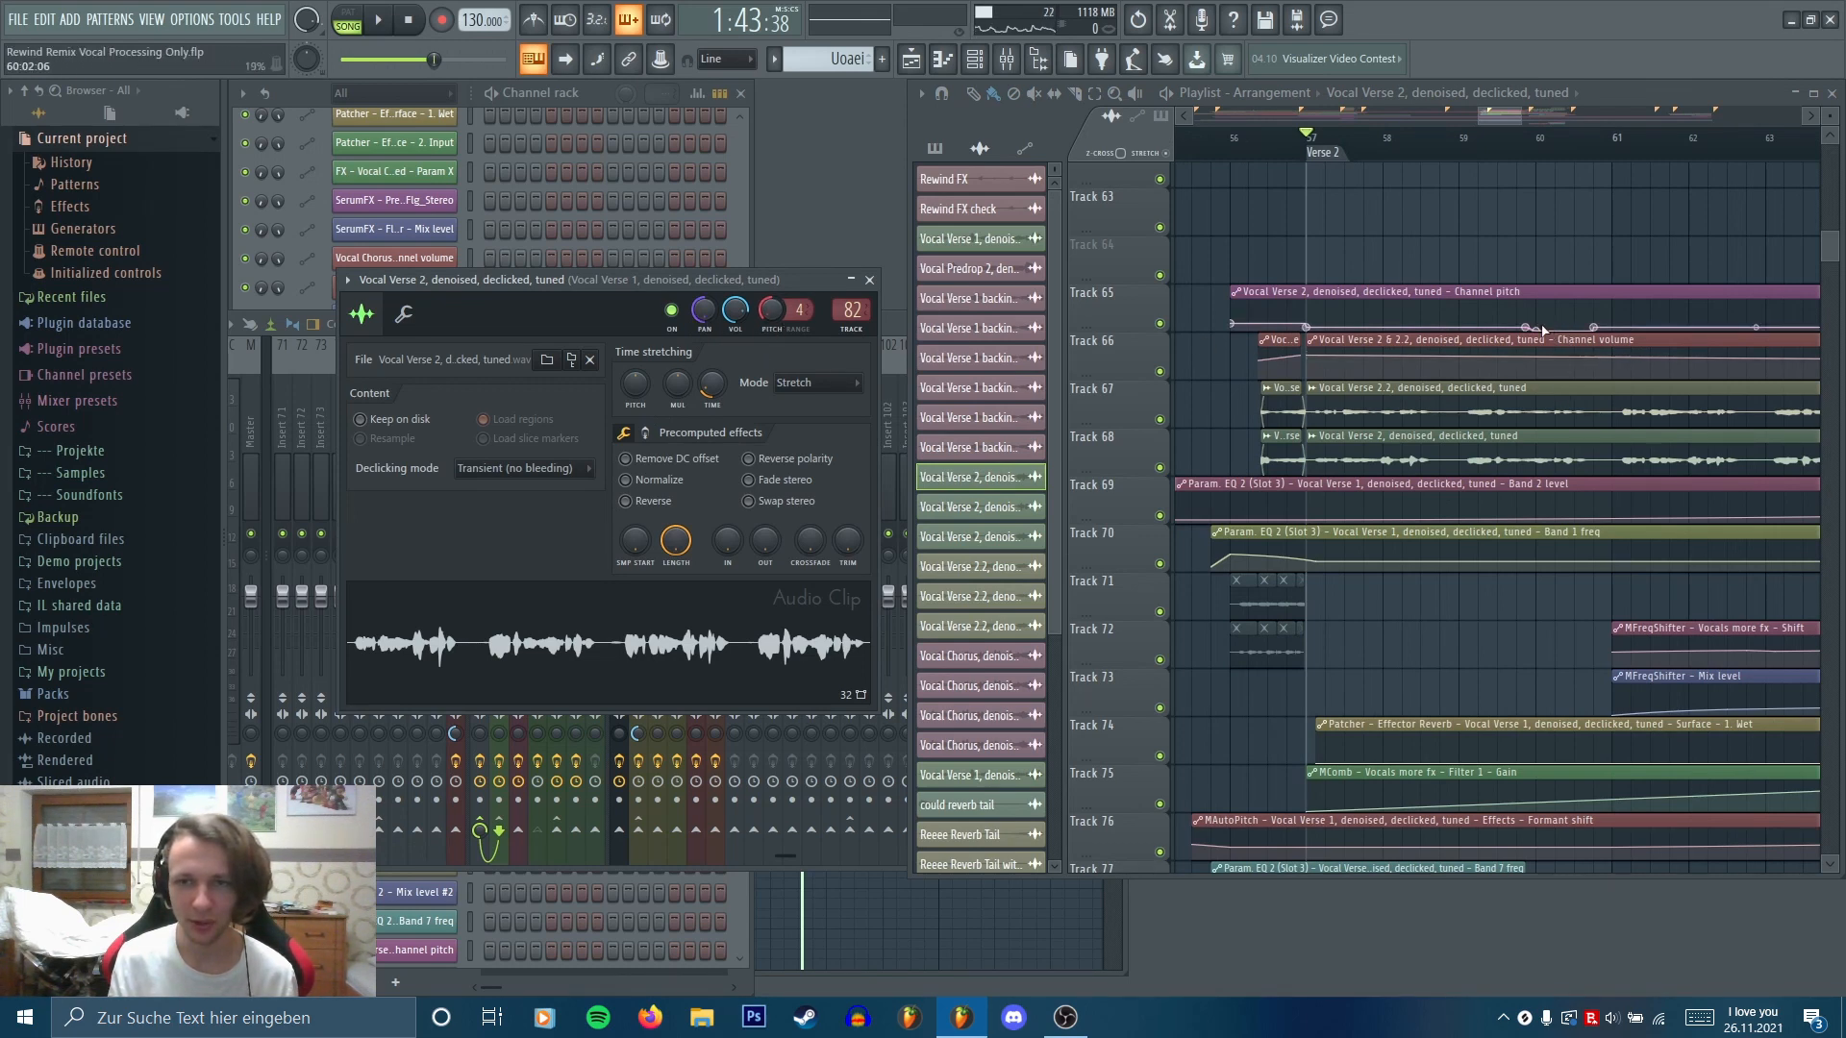
pyautogui.scroll(1, 1423, 216)
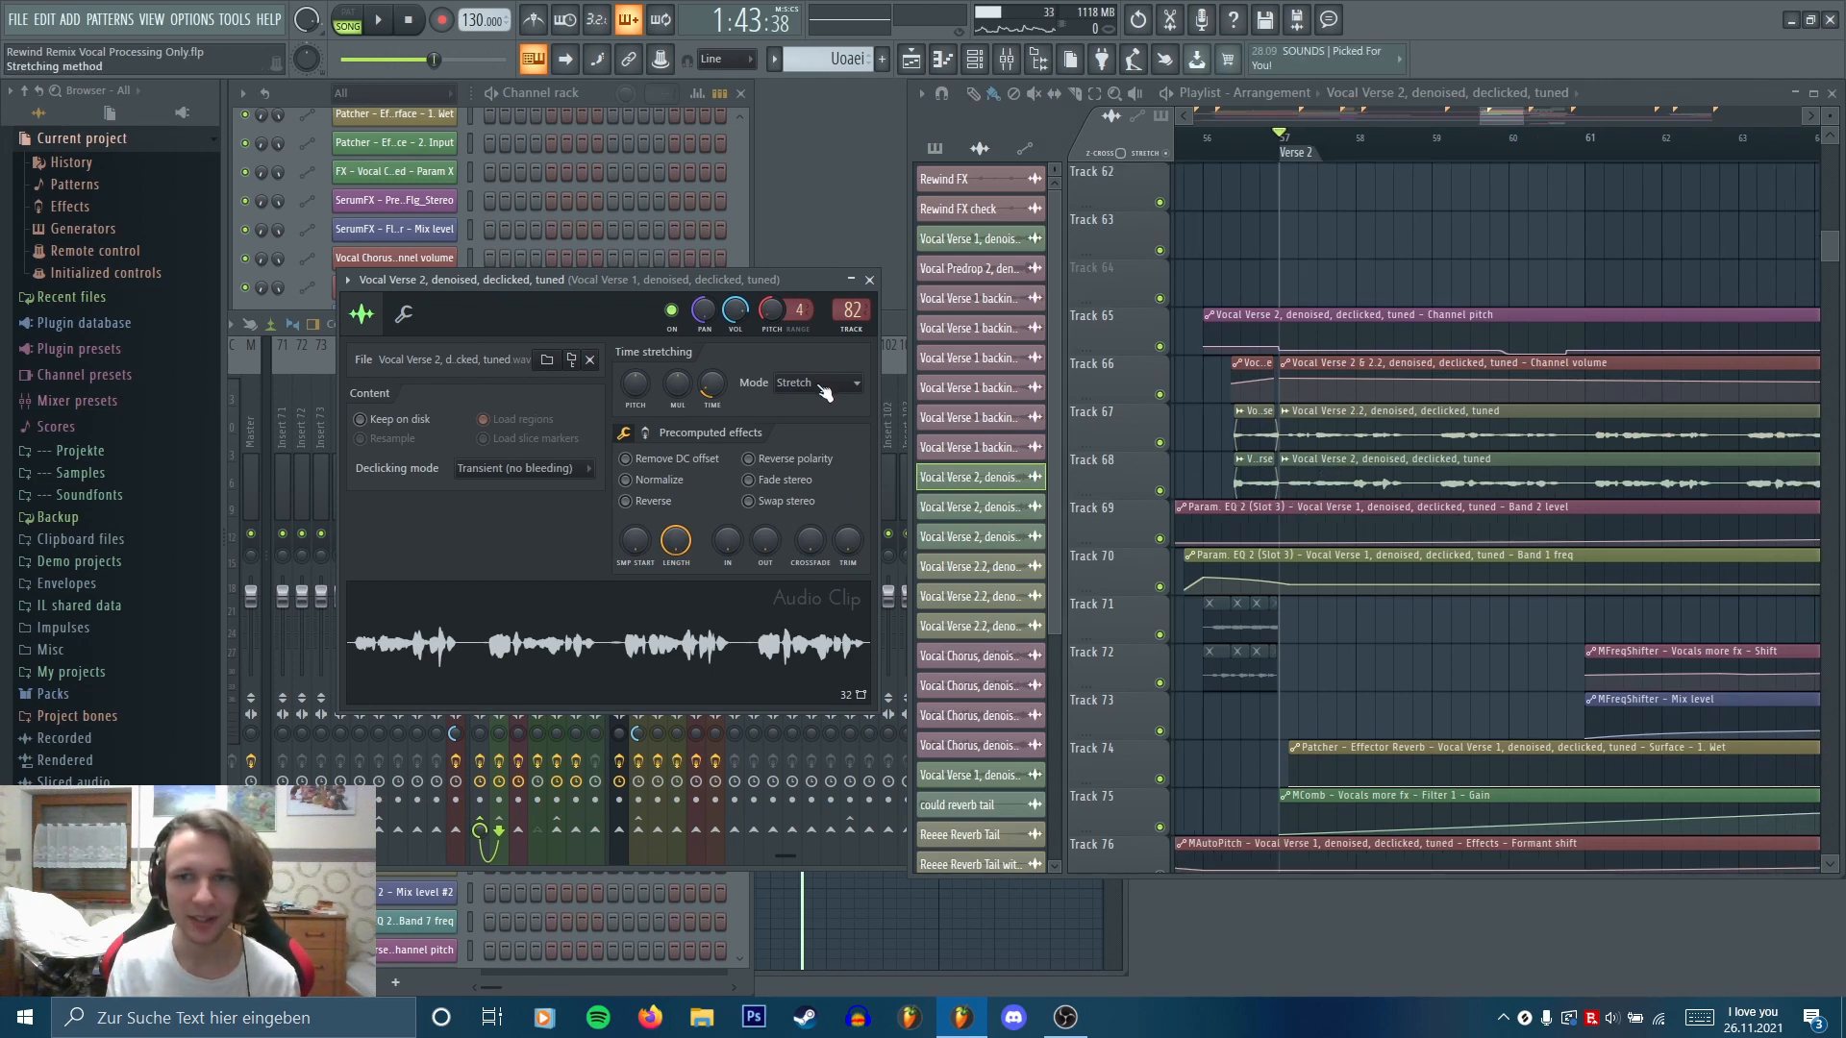
pyautogui.scroll(-3, 1462, 472)
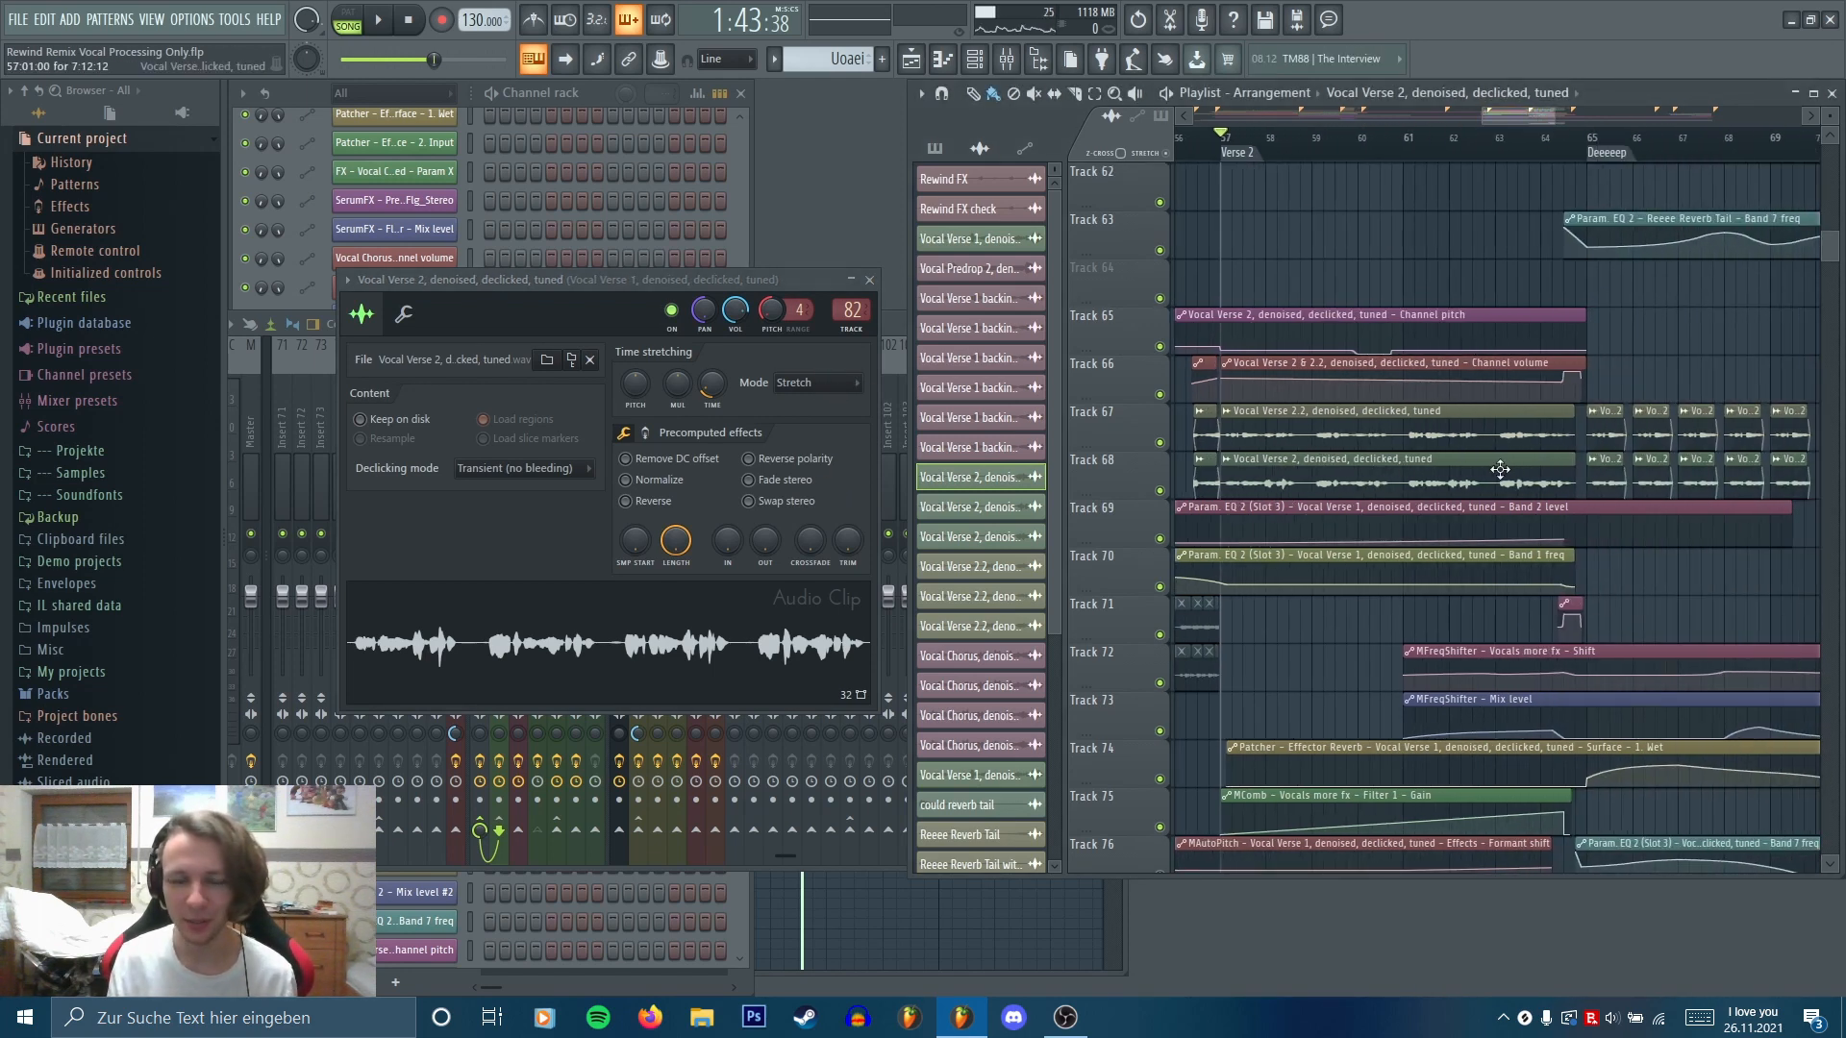
pyautogui.click(873, 281)
# Audition the Verse 2 vocals from bar 57, and move the playhead to about bar 63
pyautogui.press('space')
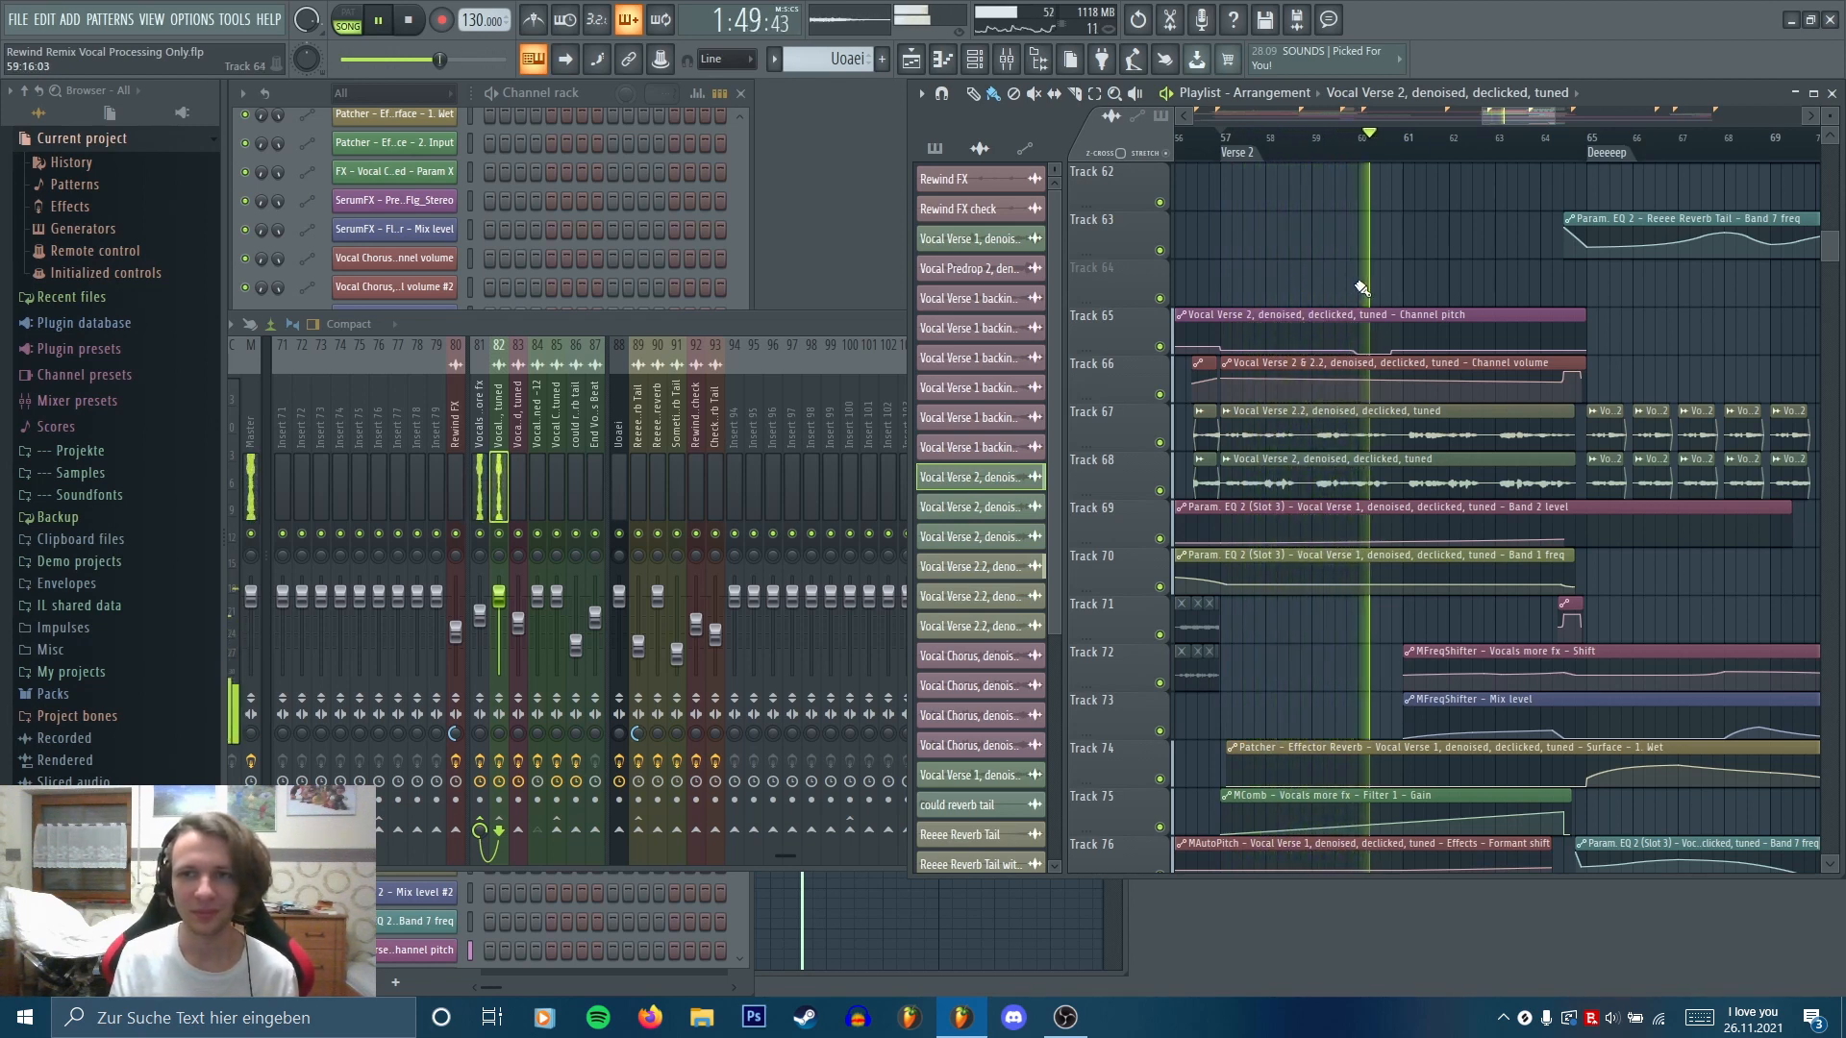
pyautogui.press('space')
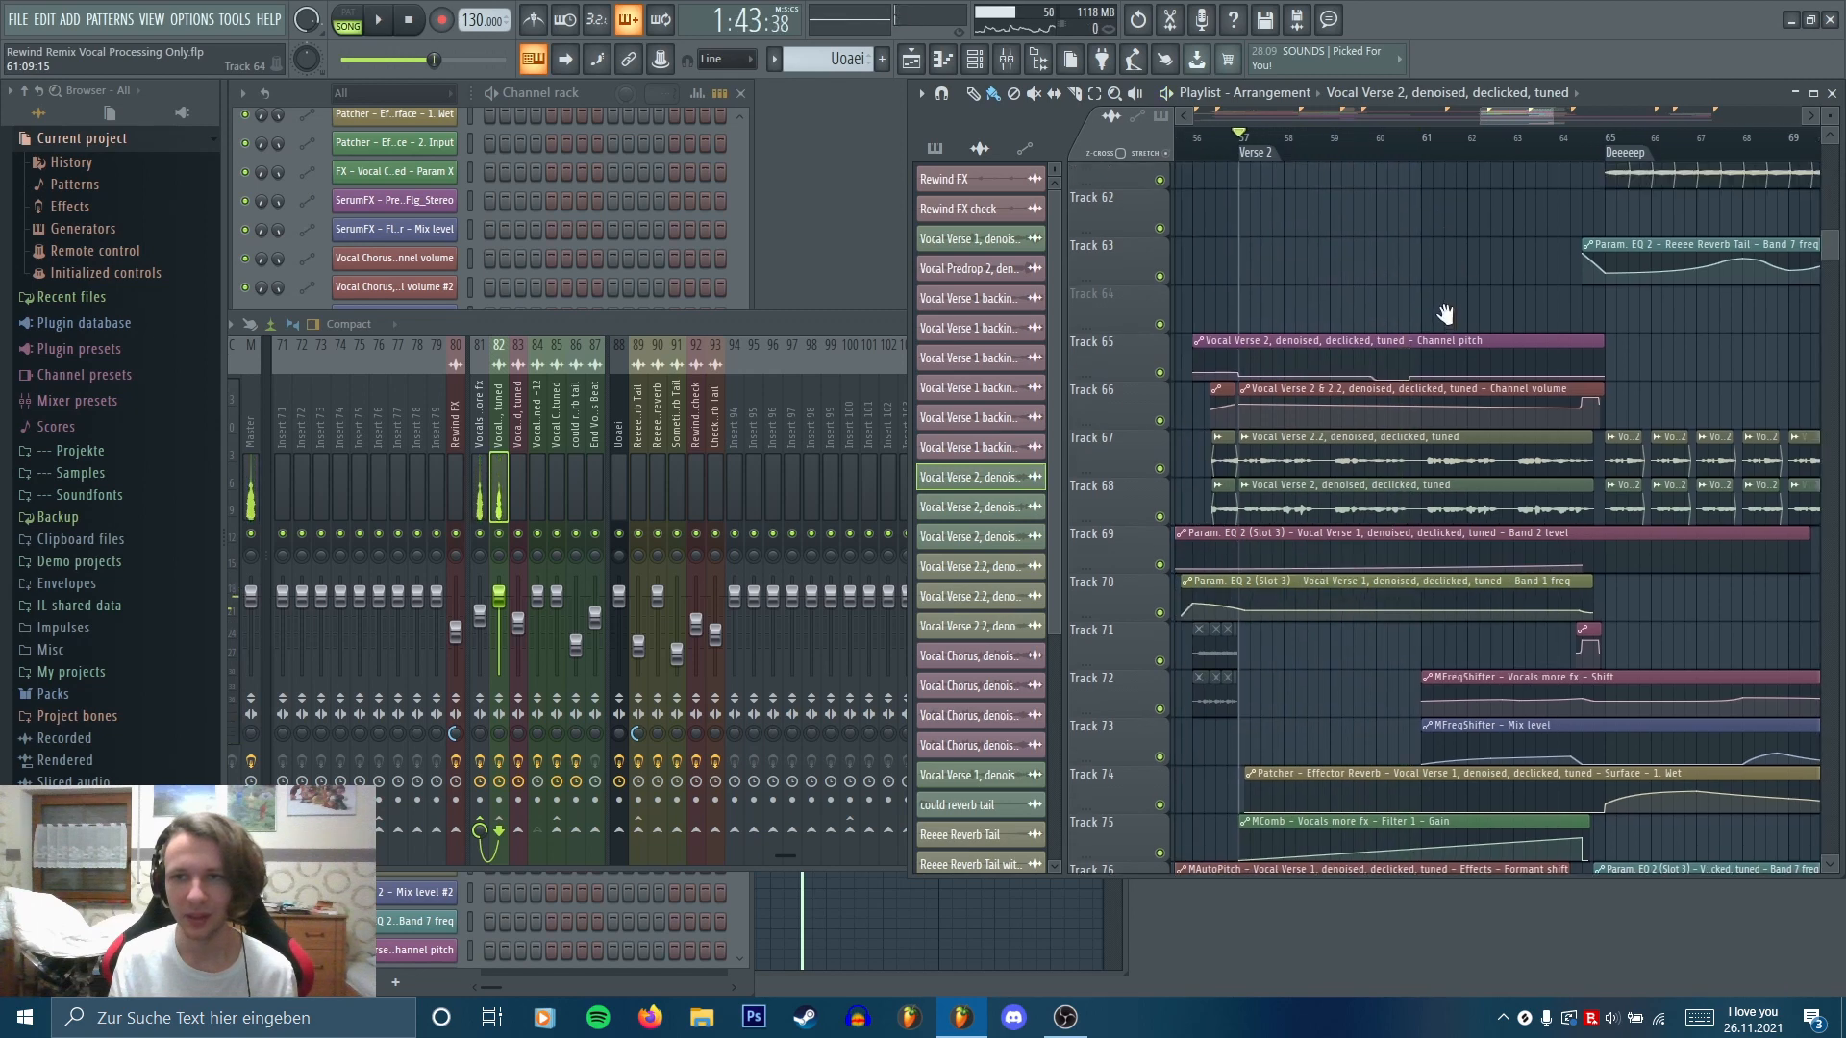
pyautogui.scroll(1, 1451, 289)
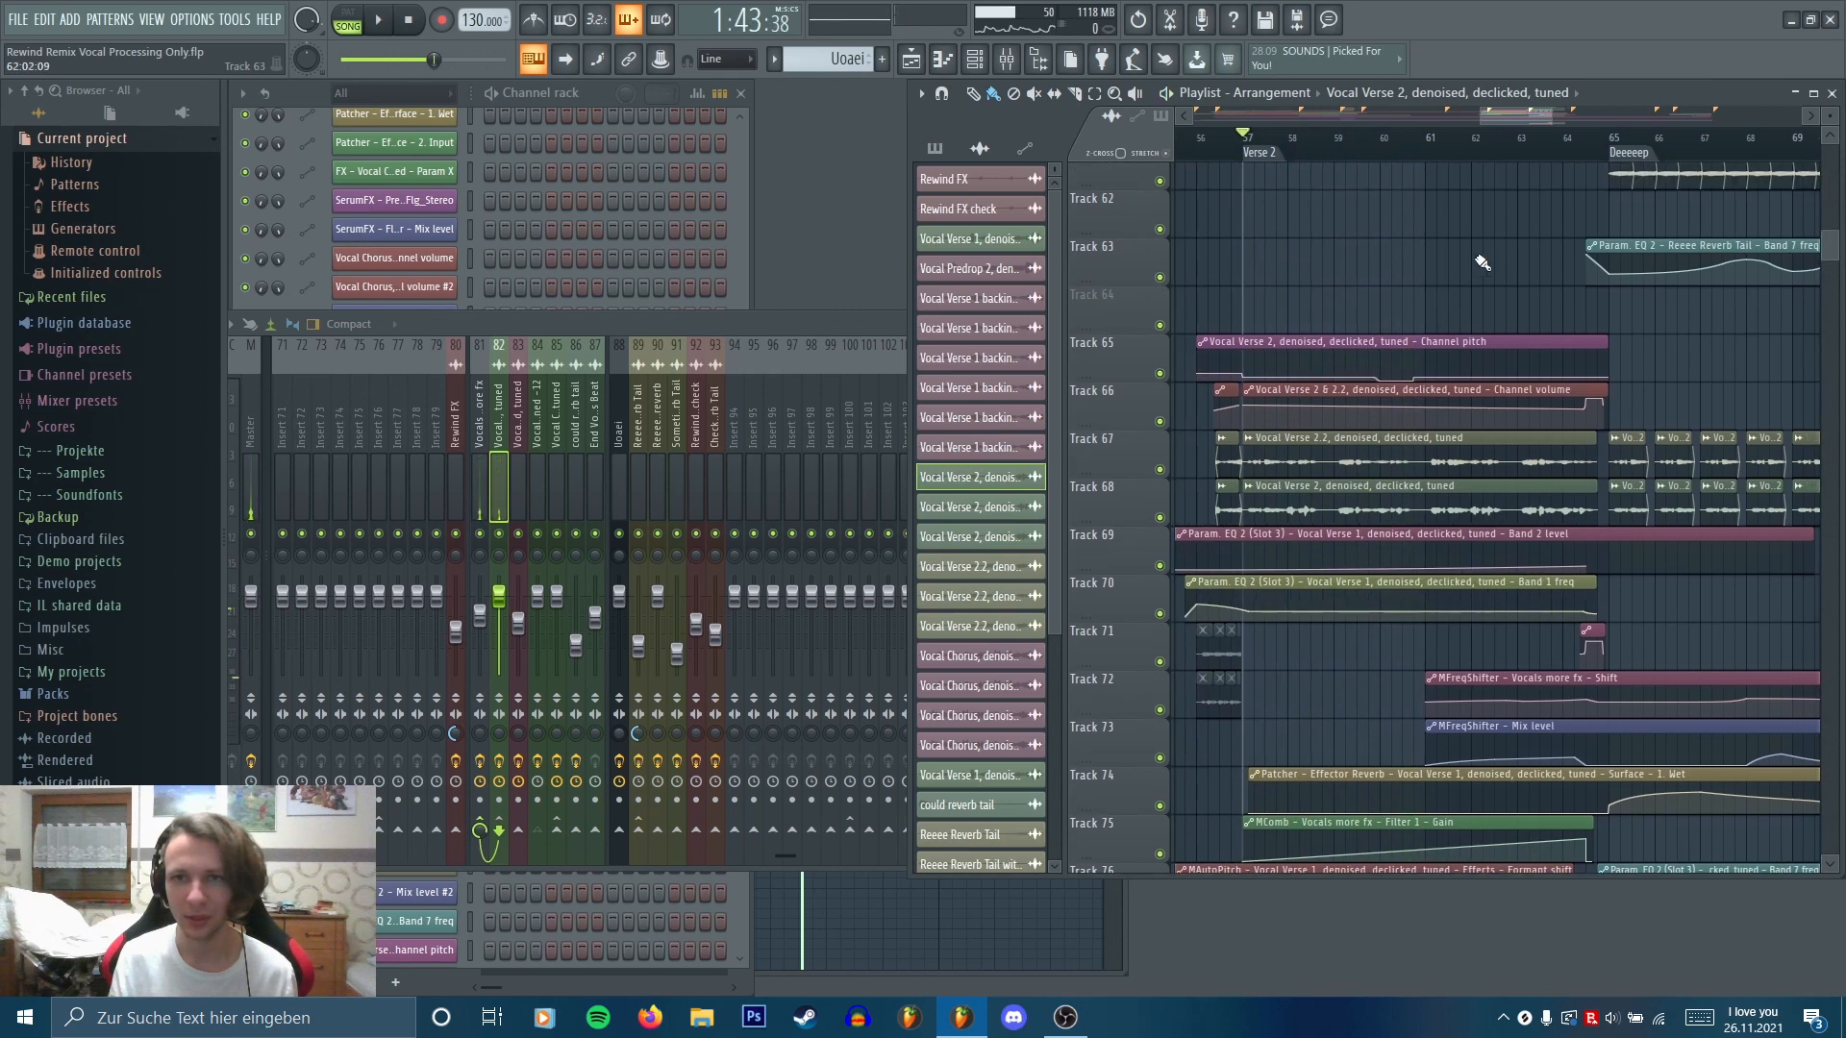
pyautogui.click(1519, 142)
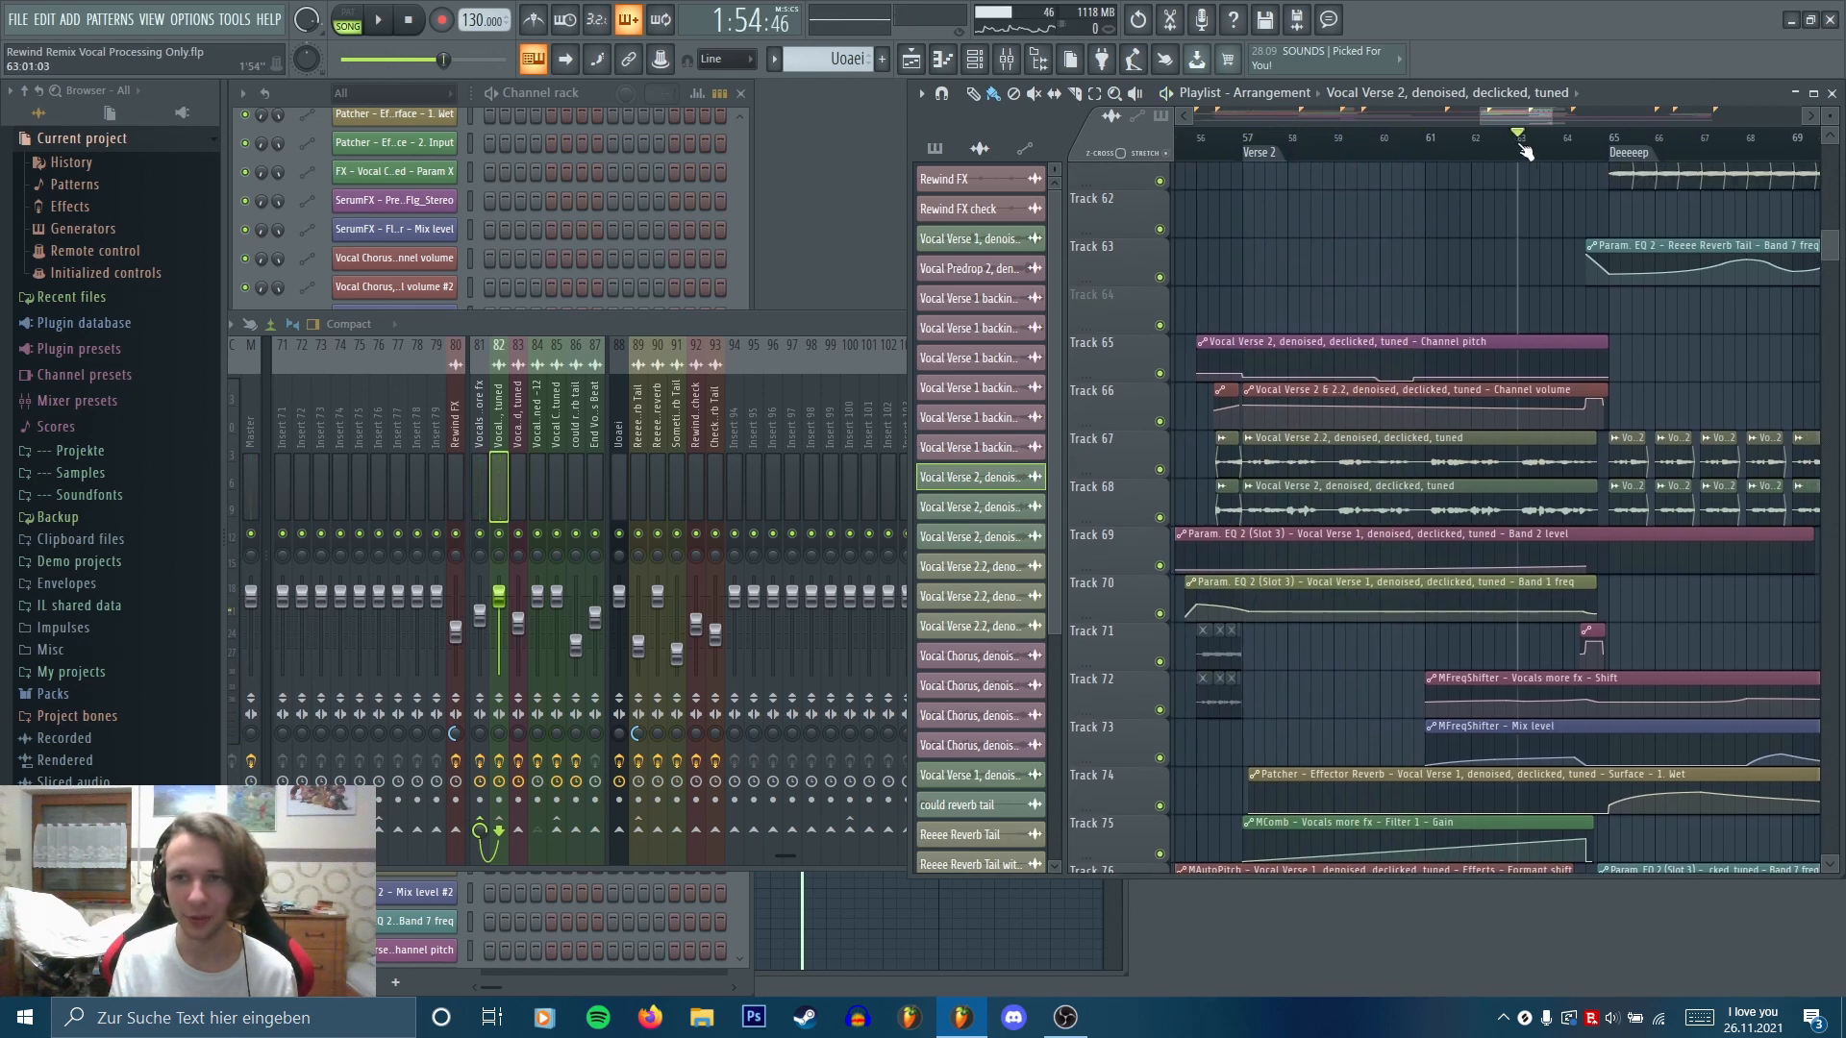
# Open MComb on the Vocals more fx mixer track and audition its Filter 1 gain automation from about bar 63
pyautogui.click(483, 424)
pyautogui.click(1106, 408)
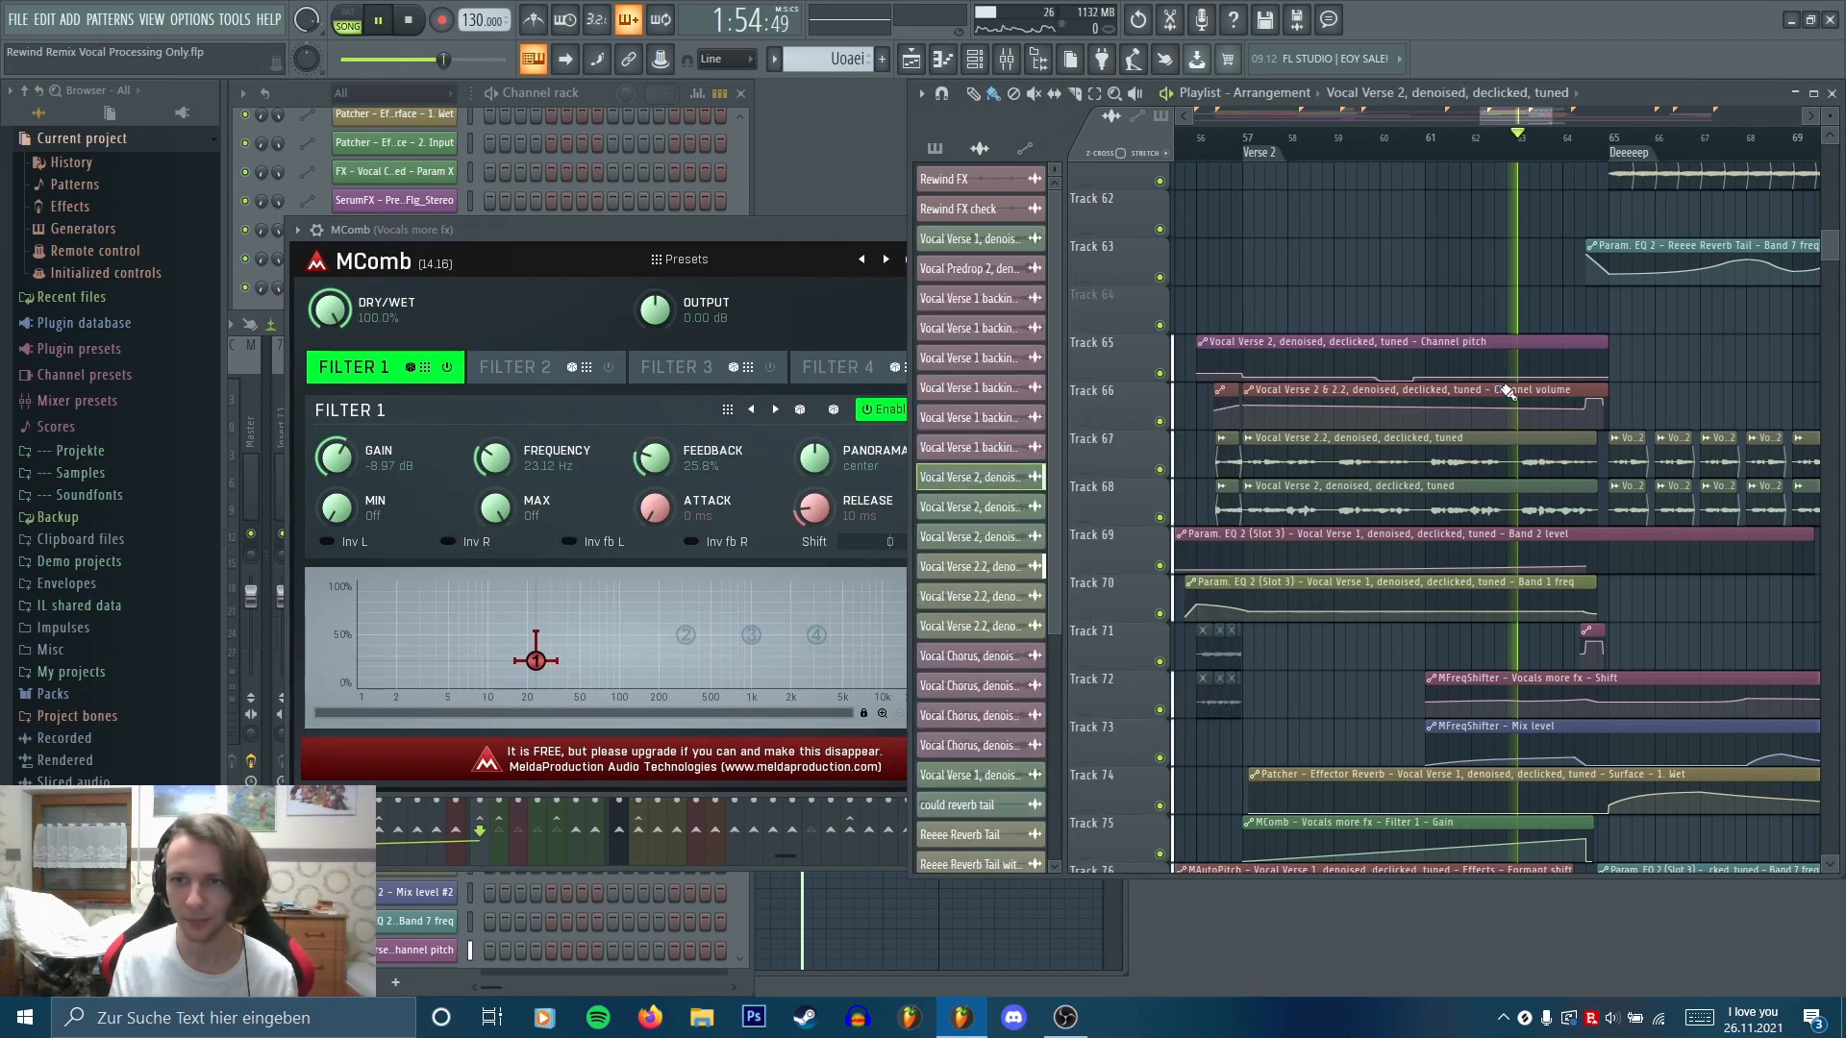
pyautogui.click(1500, 392)
pyautogui.press('space')
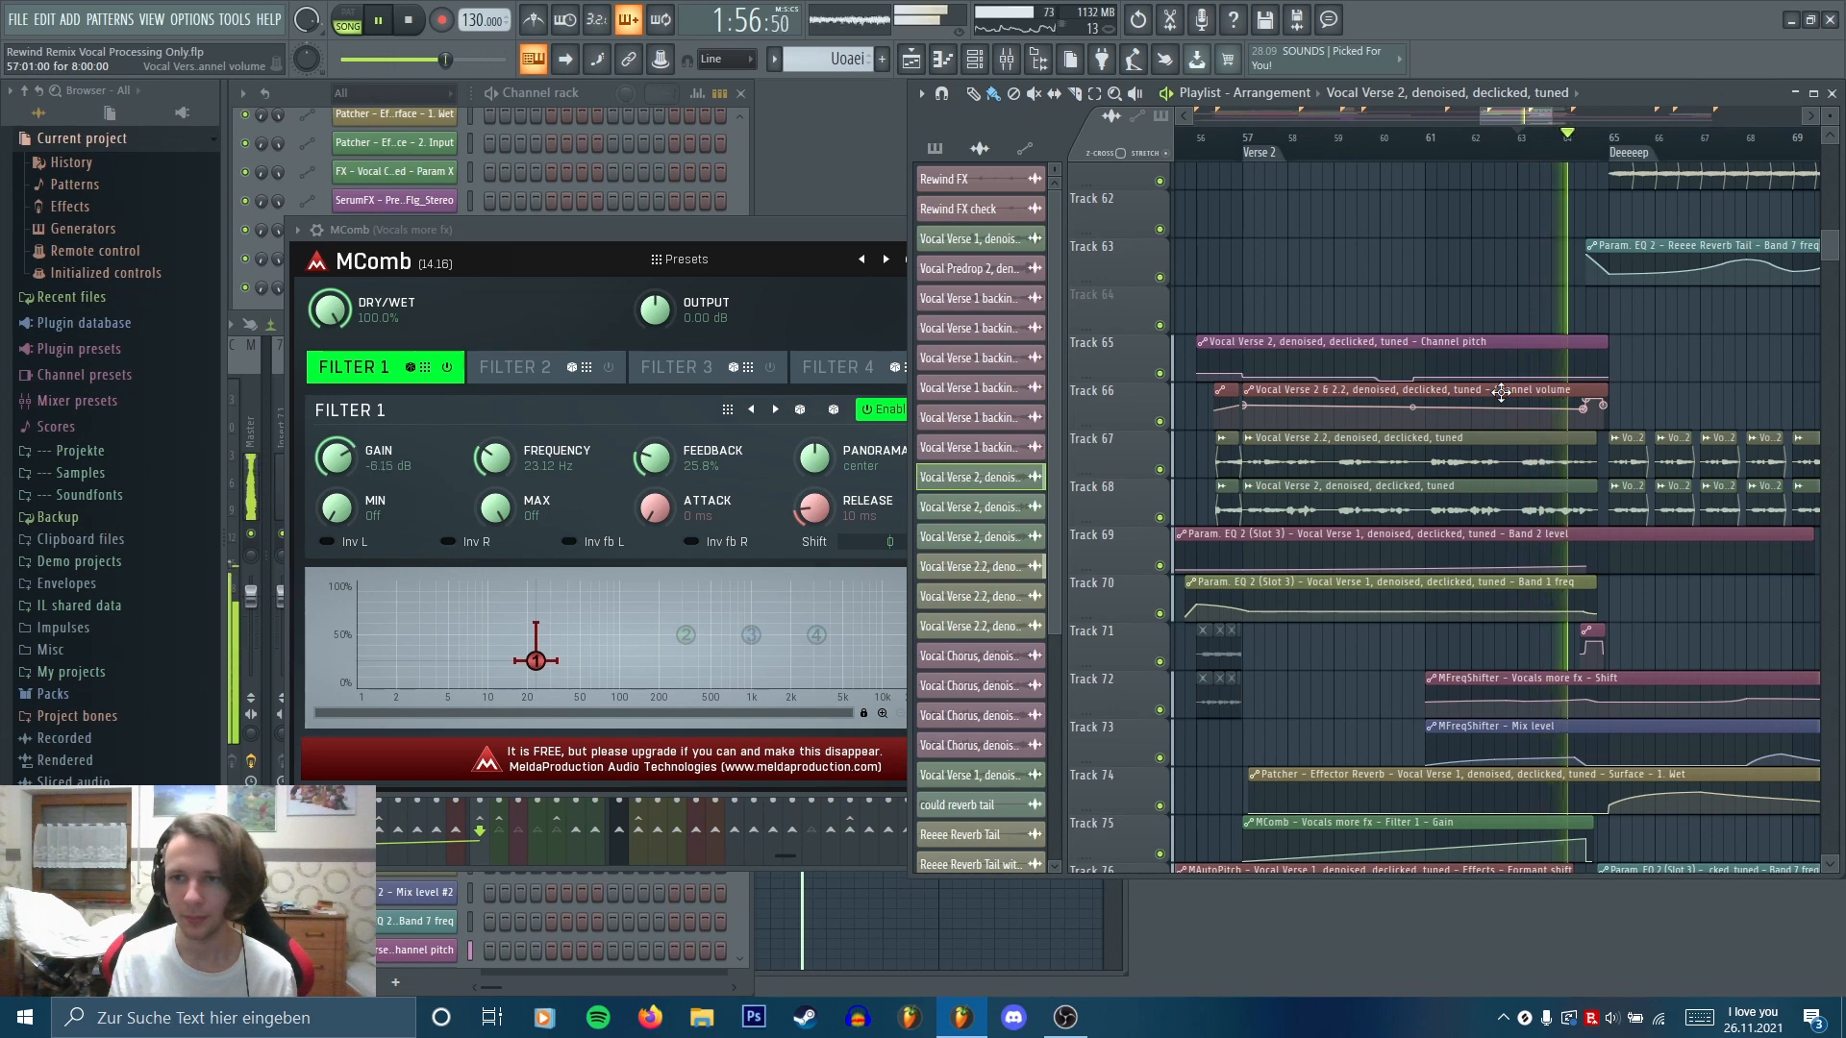
pyautogui.press('space')
# Audition the end of Verse 2 from bar 64, move the playhead to mid-bar 64 and inspect the volume and stereo separation automation
pyautogui.scroll(-4, 1517, 457)
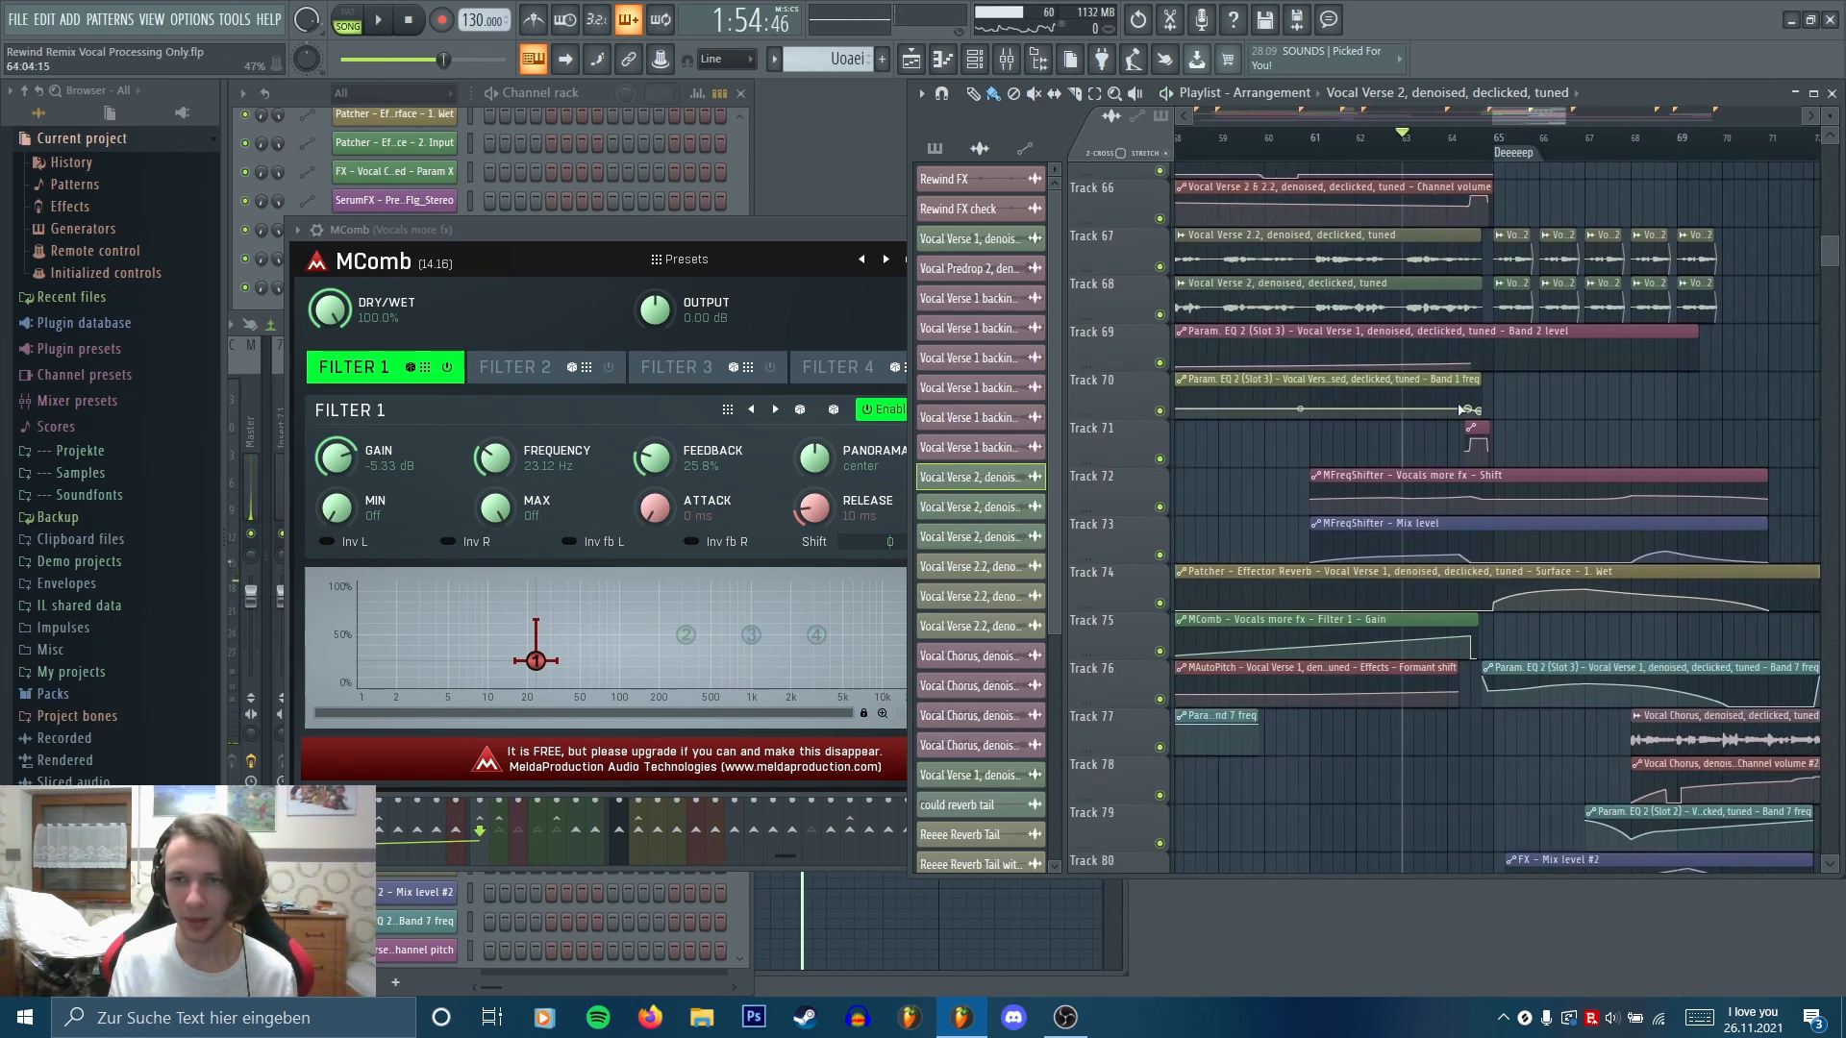
pyautogui.click(1456, 154)
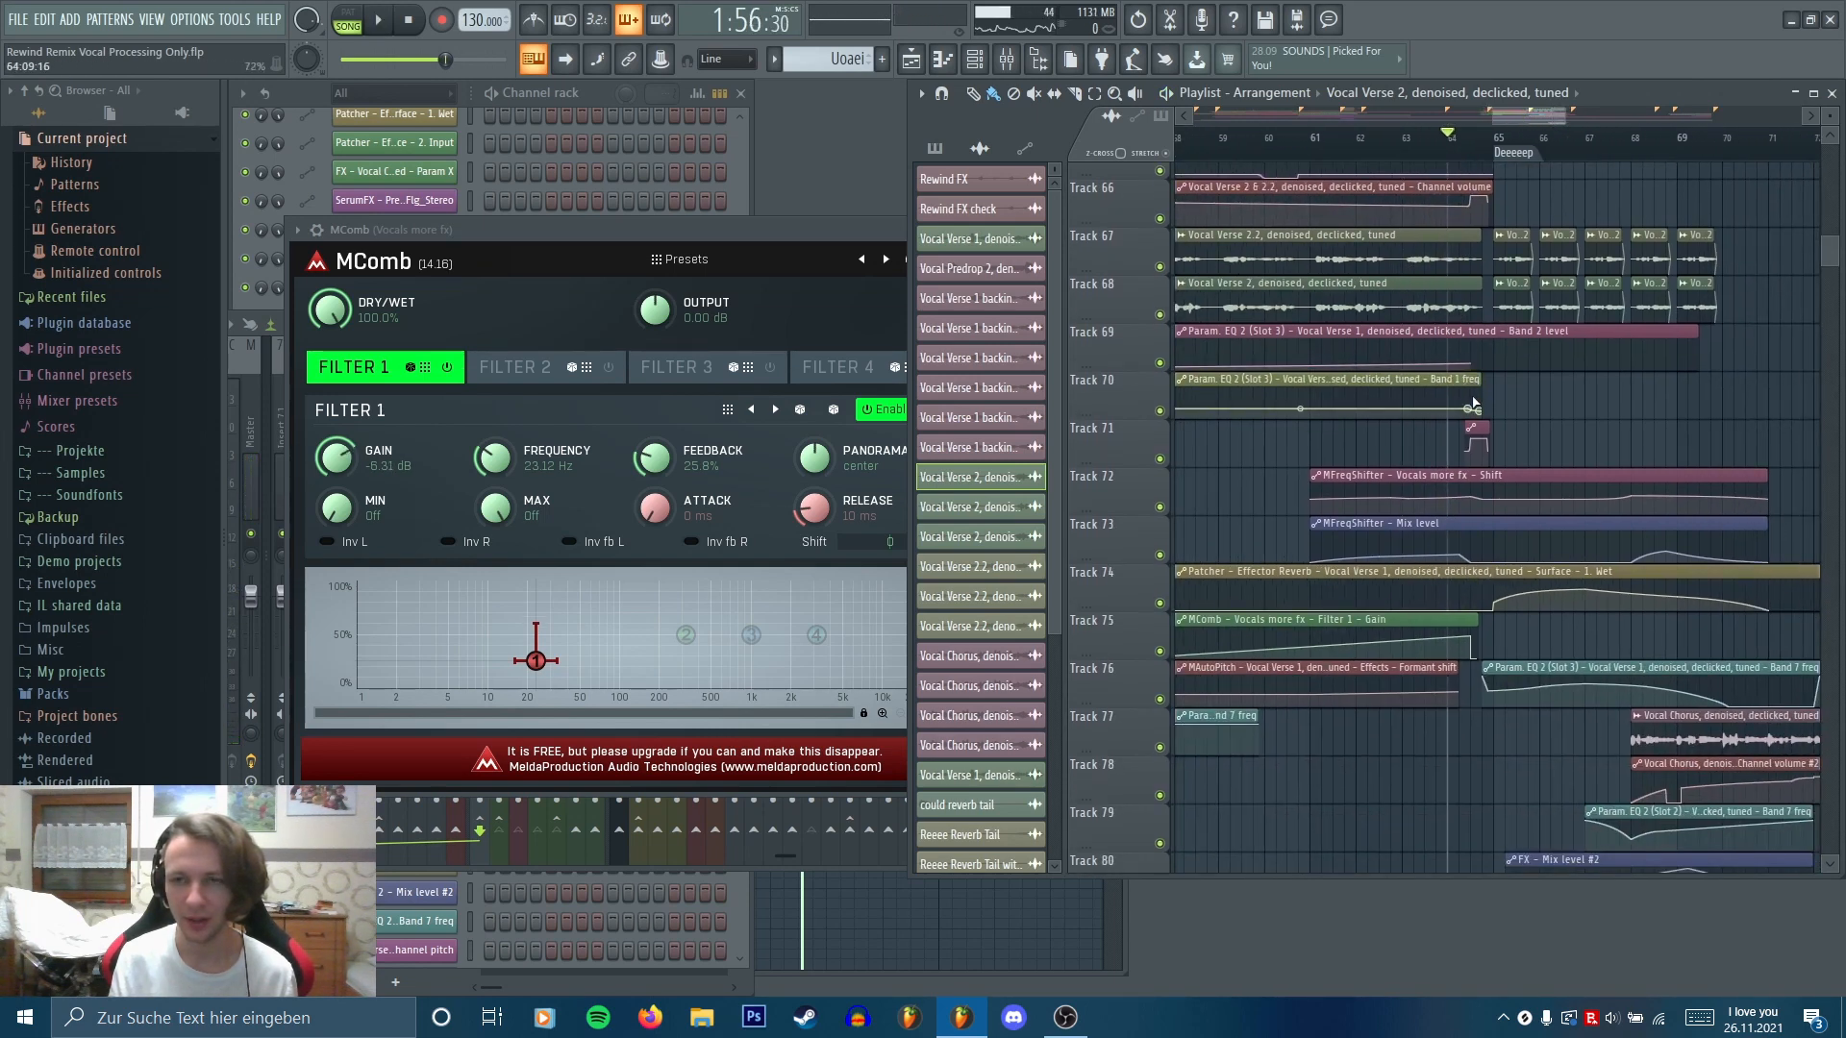
pyautogui.press('space')
pyautogui.press('space')
pyautogui.click(1470, 144)
pyautogui.scroll(5, 1470, 326)
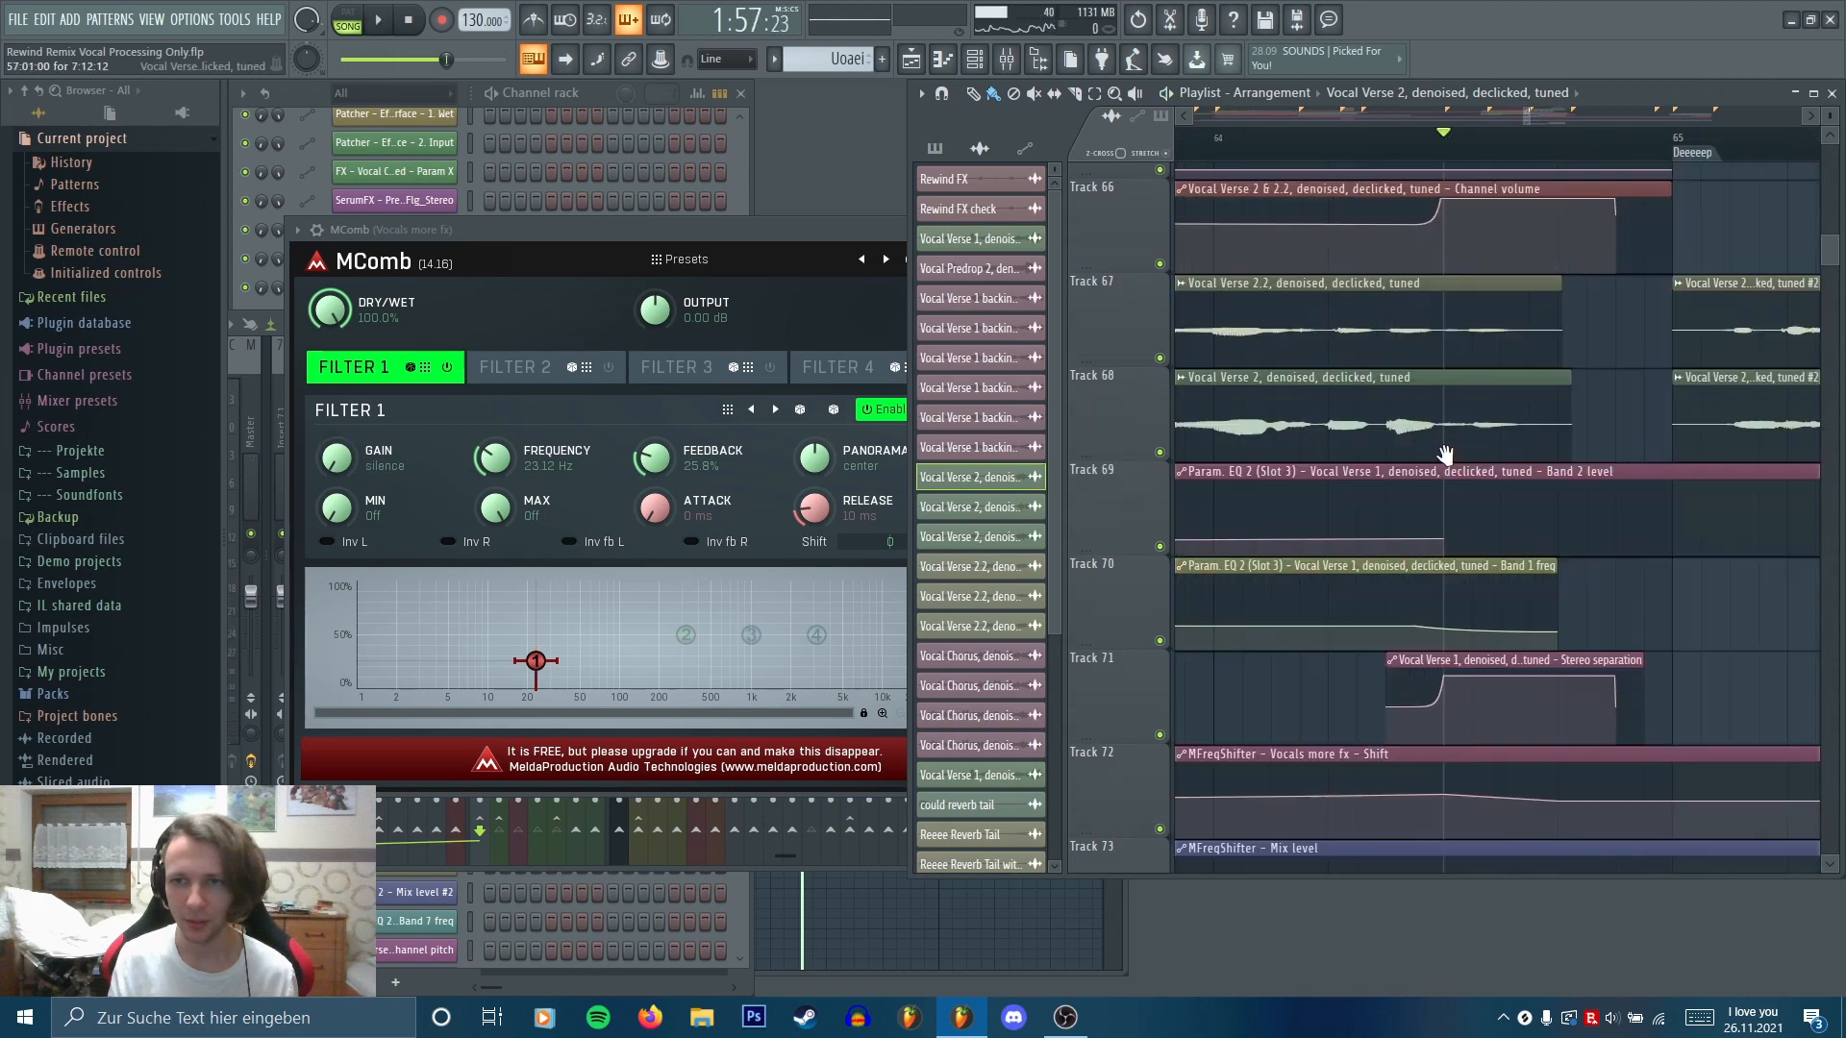
pyautogui.moveTo(1444, 455)
pyautogui.mouseDown()
pyautogui.moveTo(1450, 562)
pyautogui.moveTo(1424, 434)
pyautogui.mouseUp()
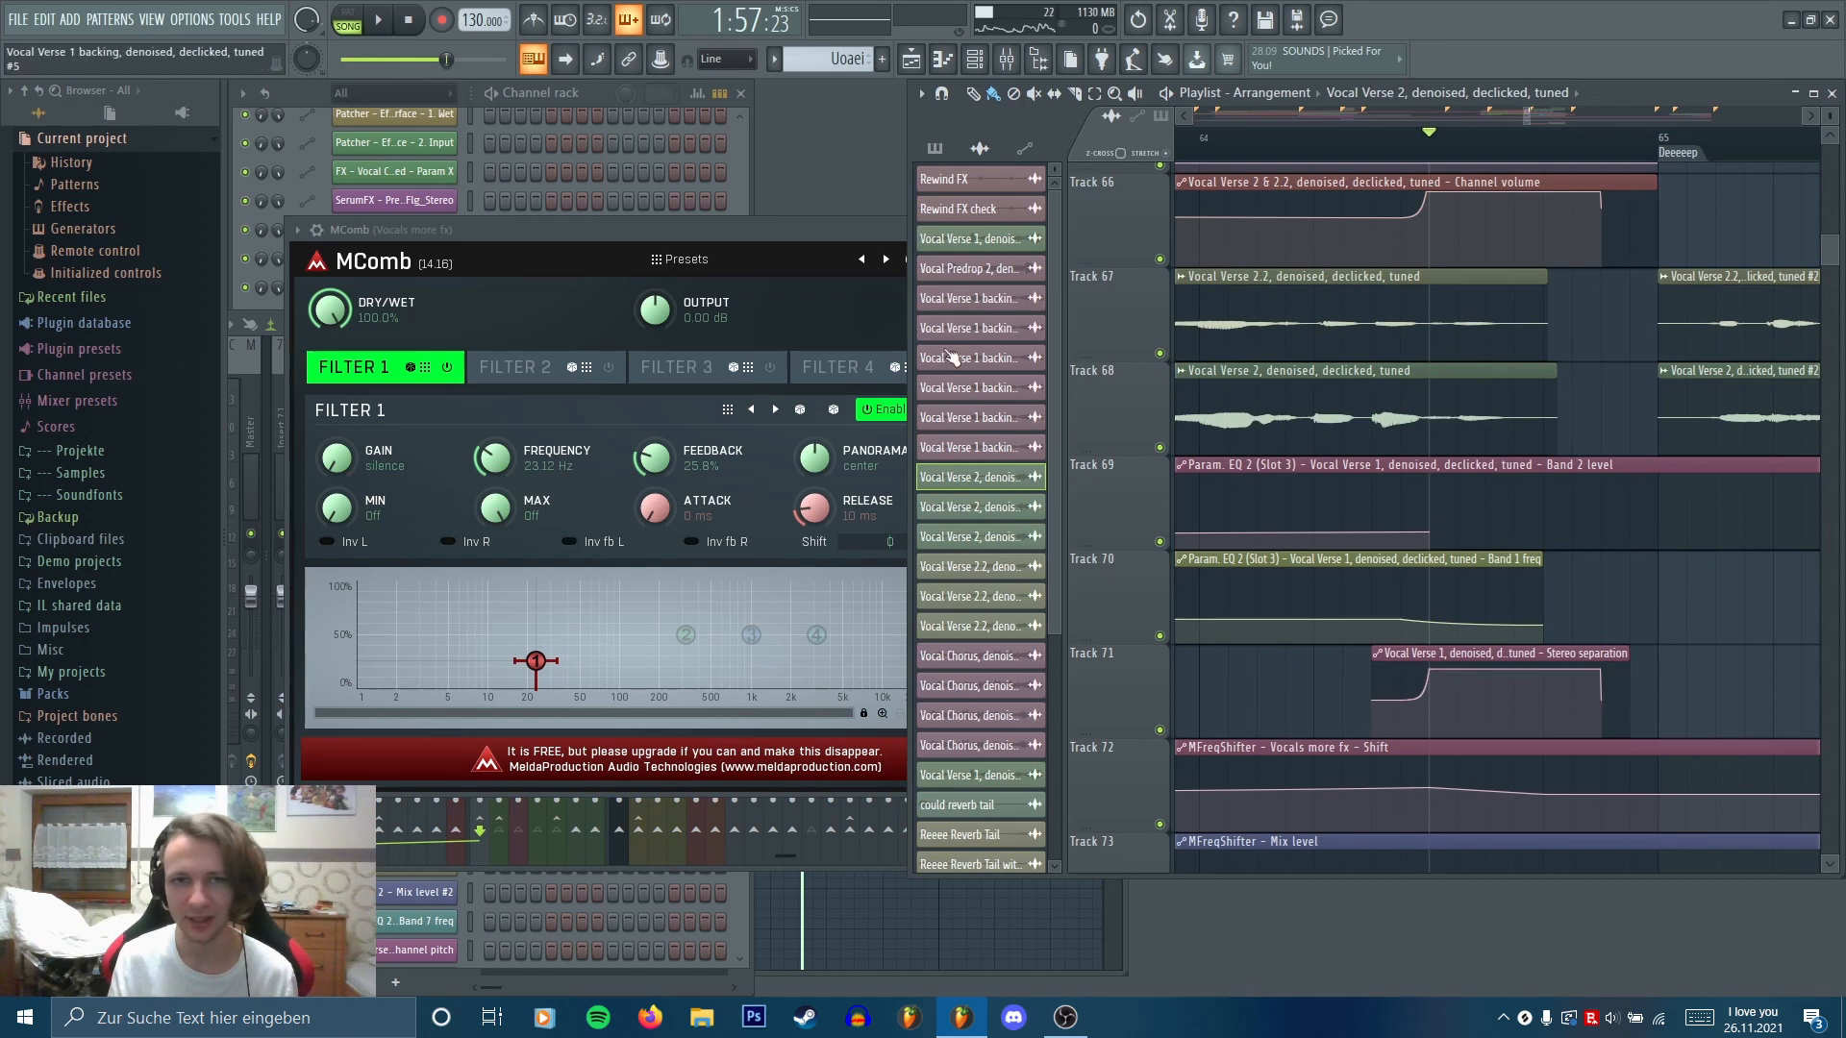
# Close MComb and audition the last half bar of Verse 2 with its channel volume and stereo separation automation
pyautogui.click(823, 234)
pyautogui.click(1244, 232)
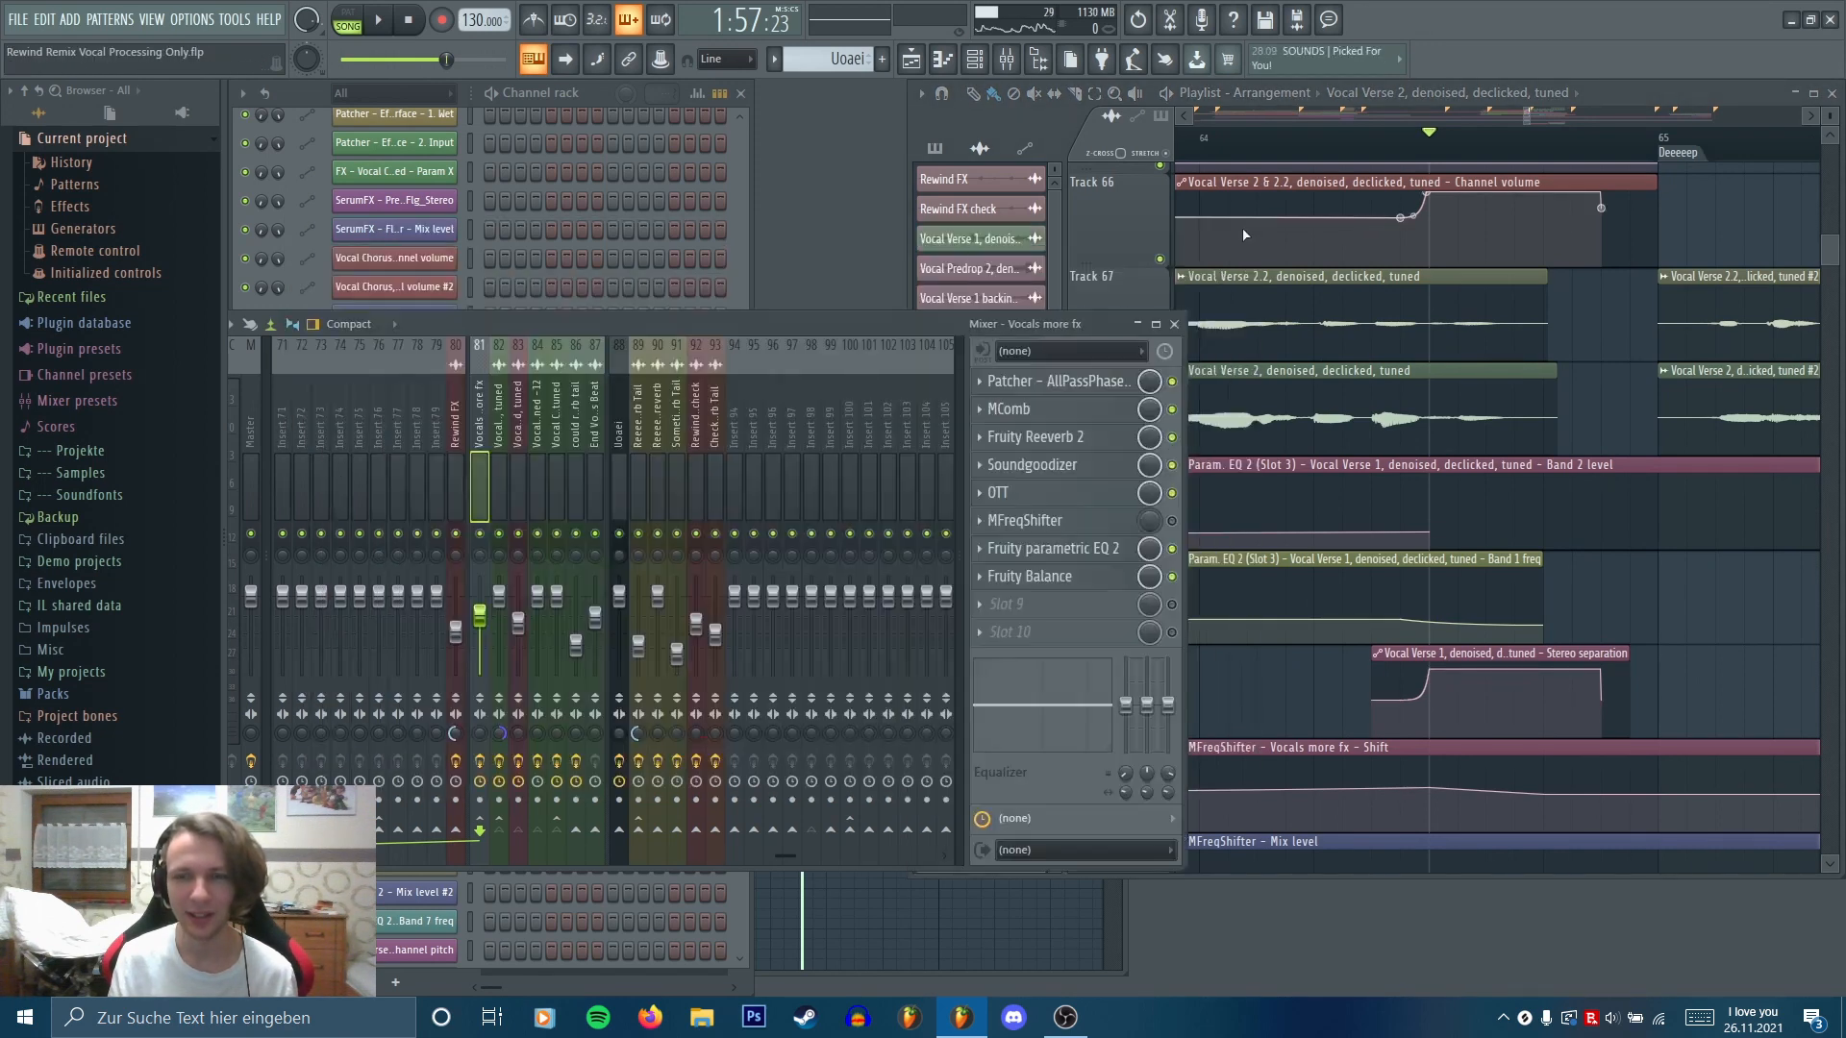
pyautogui.press('space')
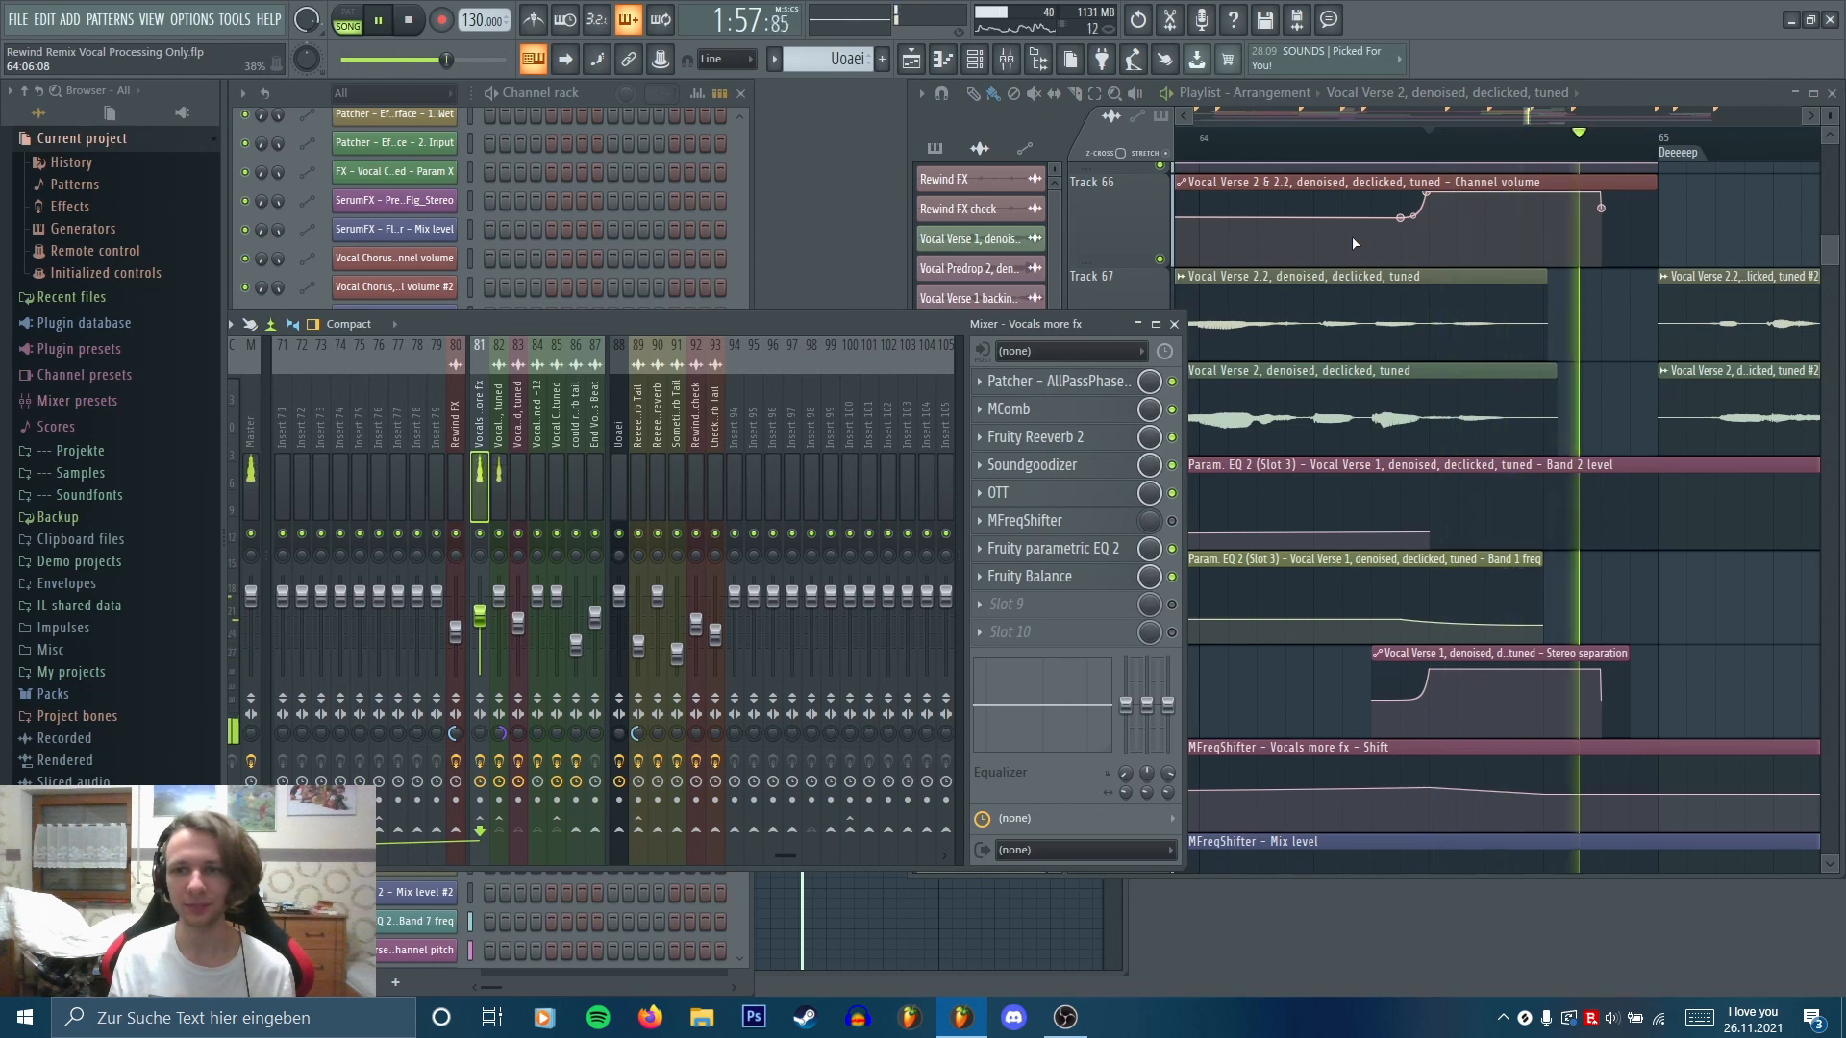
pyautogui.press('space')
pyautogui.moveTo(1370, 261); pyautogui.dragTo(1424, 278)
pyautogui.scroll(-4, 1426, 284)
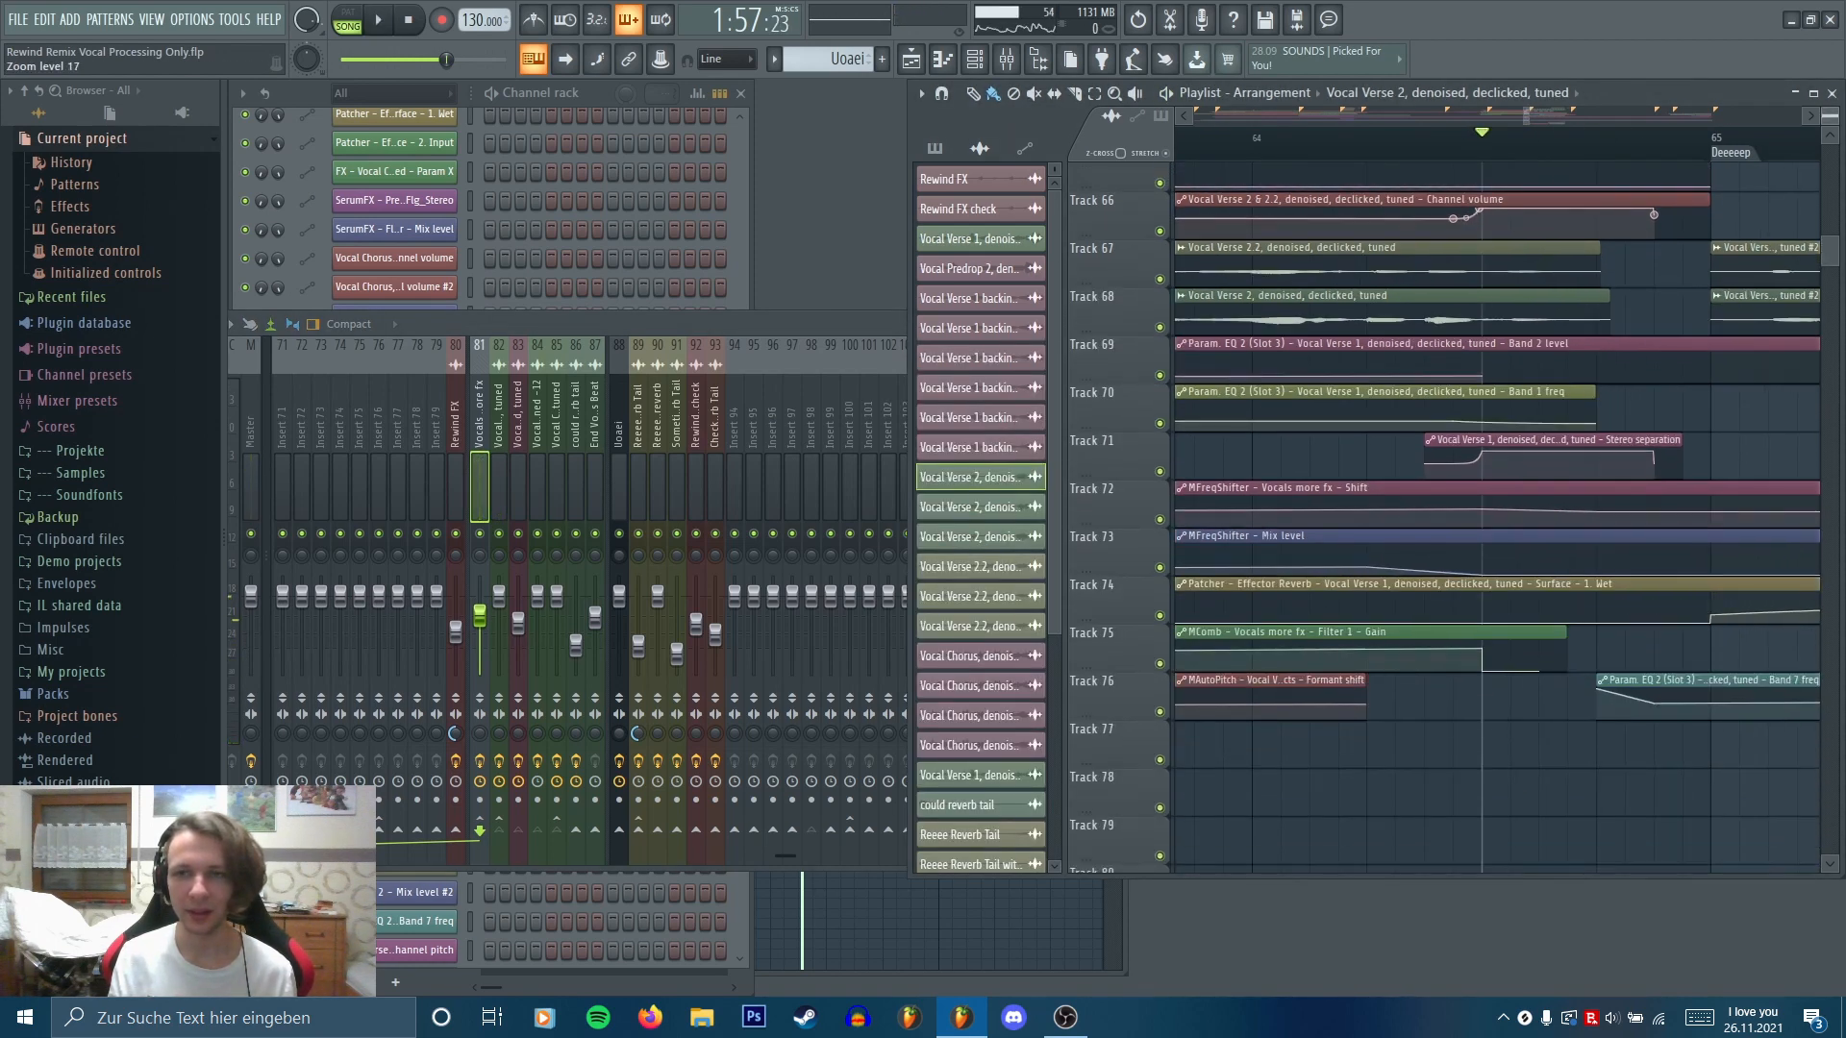
# Return the playhead to bar 63, inspect the Shift setting of MFreqShifter on Vocals more fx, and close the plugin
pyautogui.scroll(-5, 1436, 263)
pyautogui.click(1487, 144)
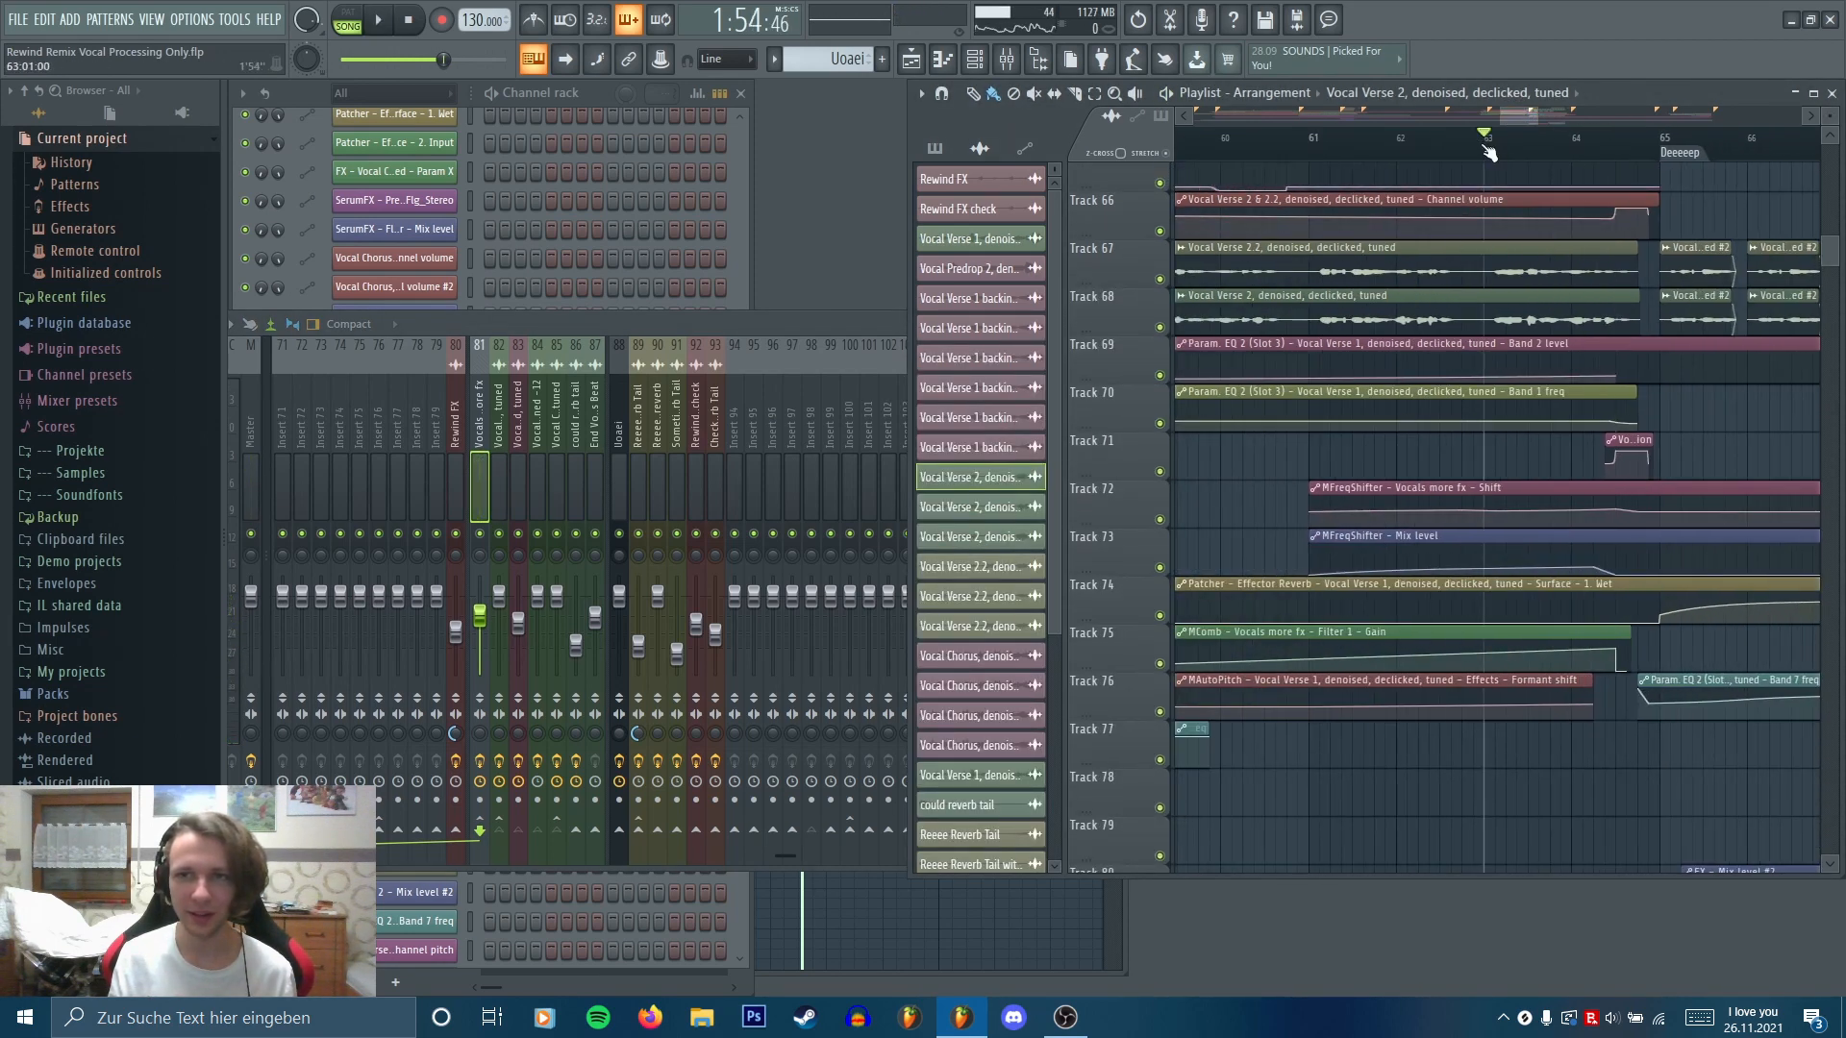
pyautogui.click(407, 462)
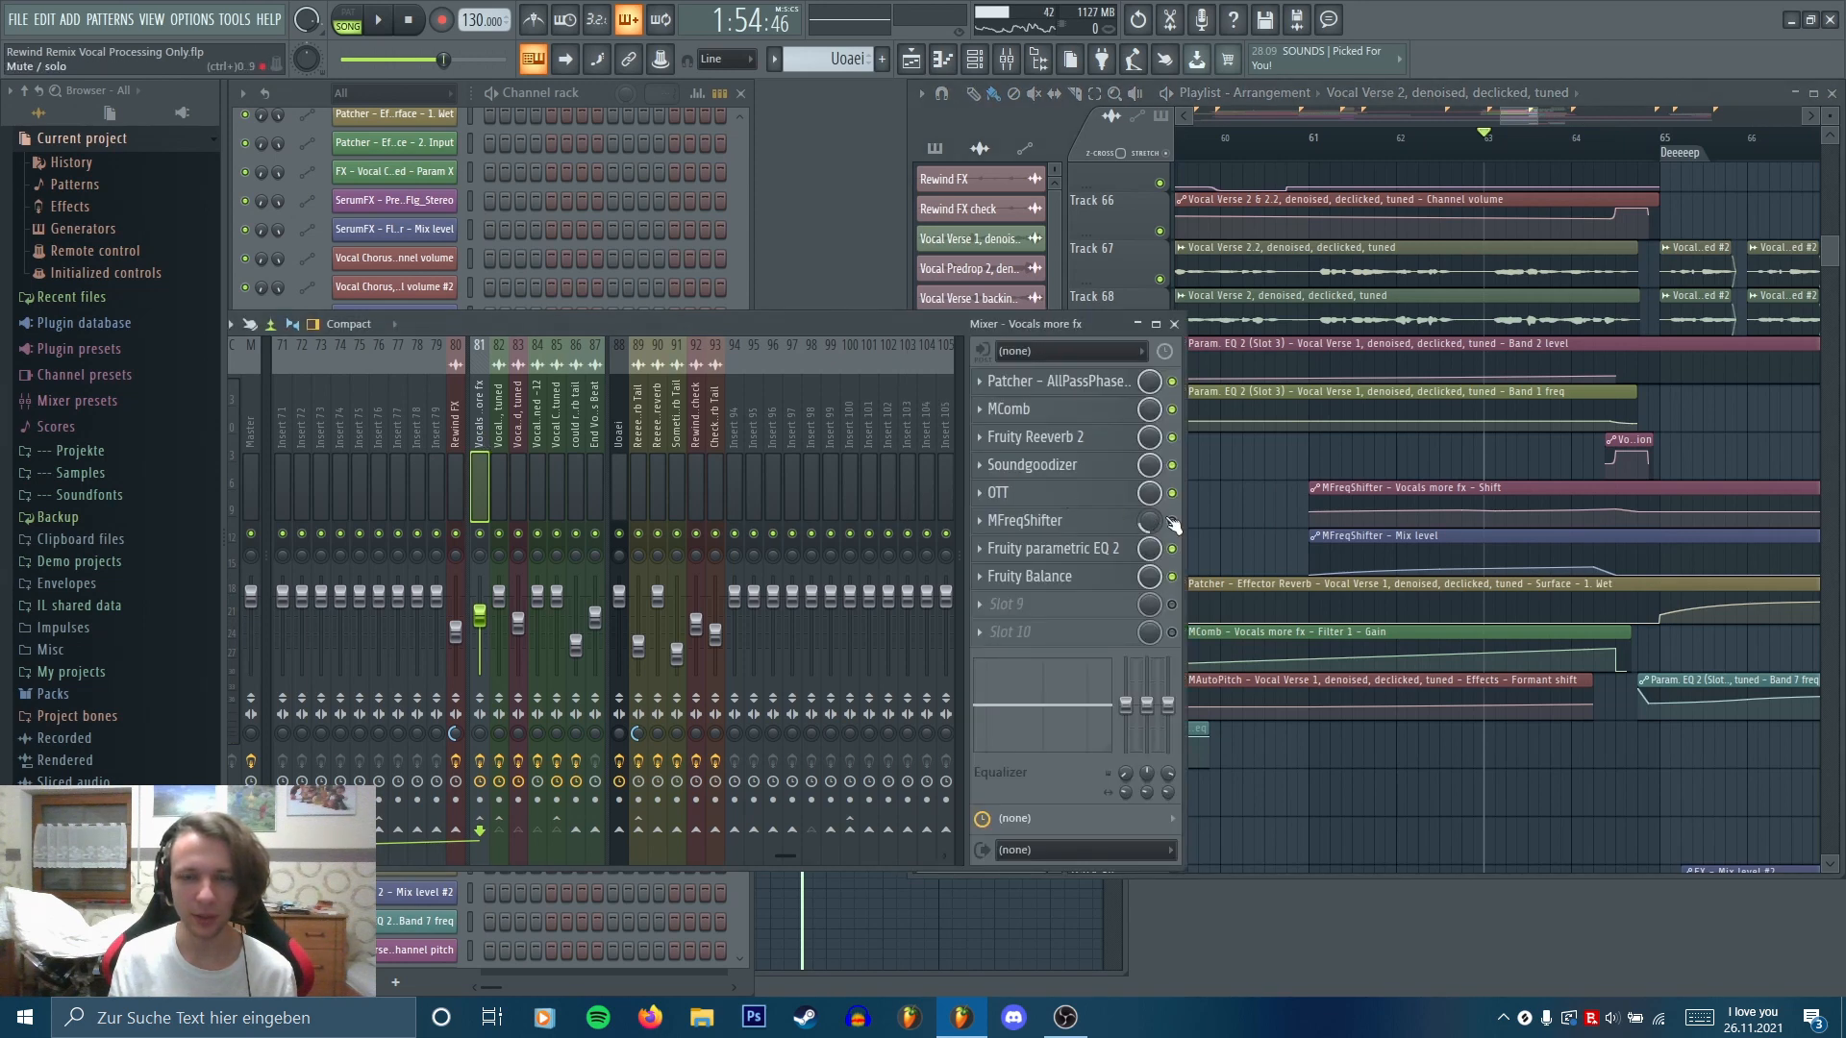
pyautogui.click(1069, 521)
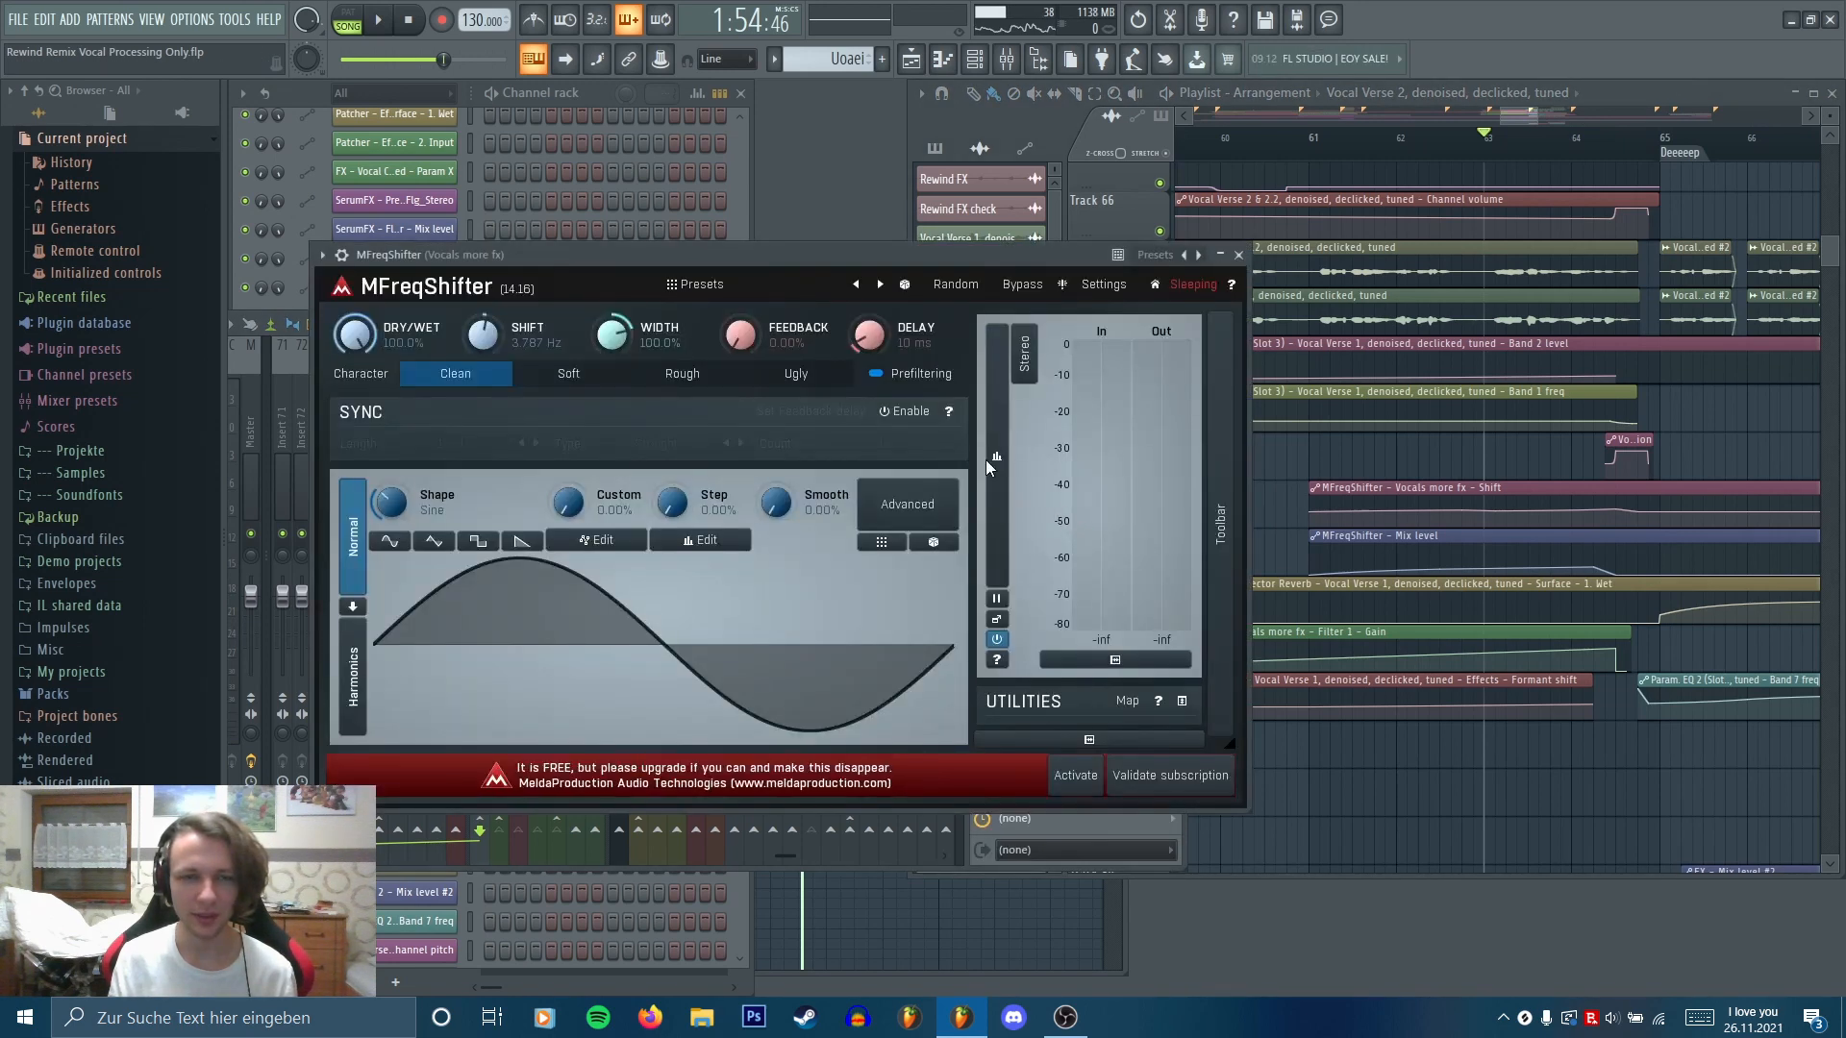
pyautogui.moveTo(798, 258); pyautogui.dragTo(798, 171)
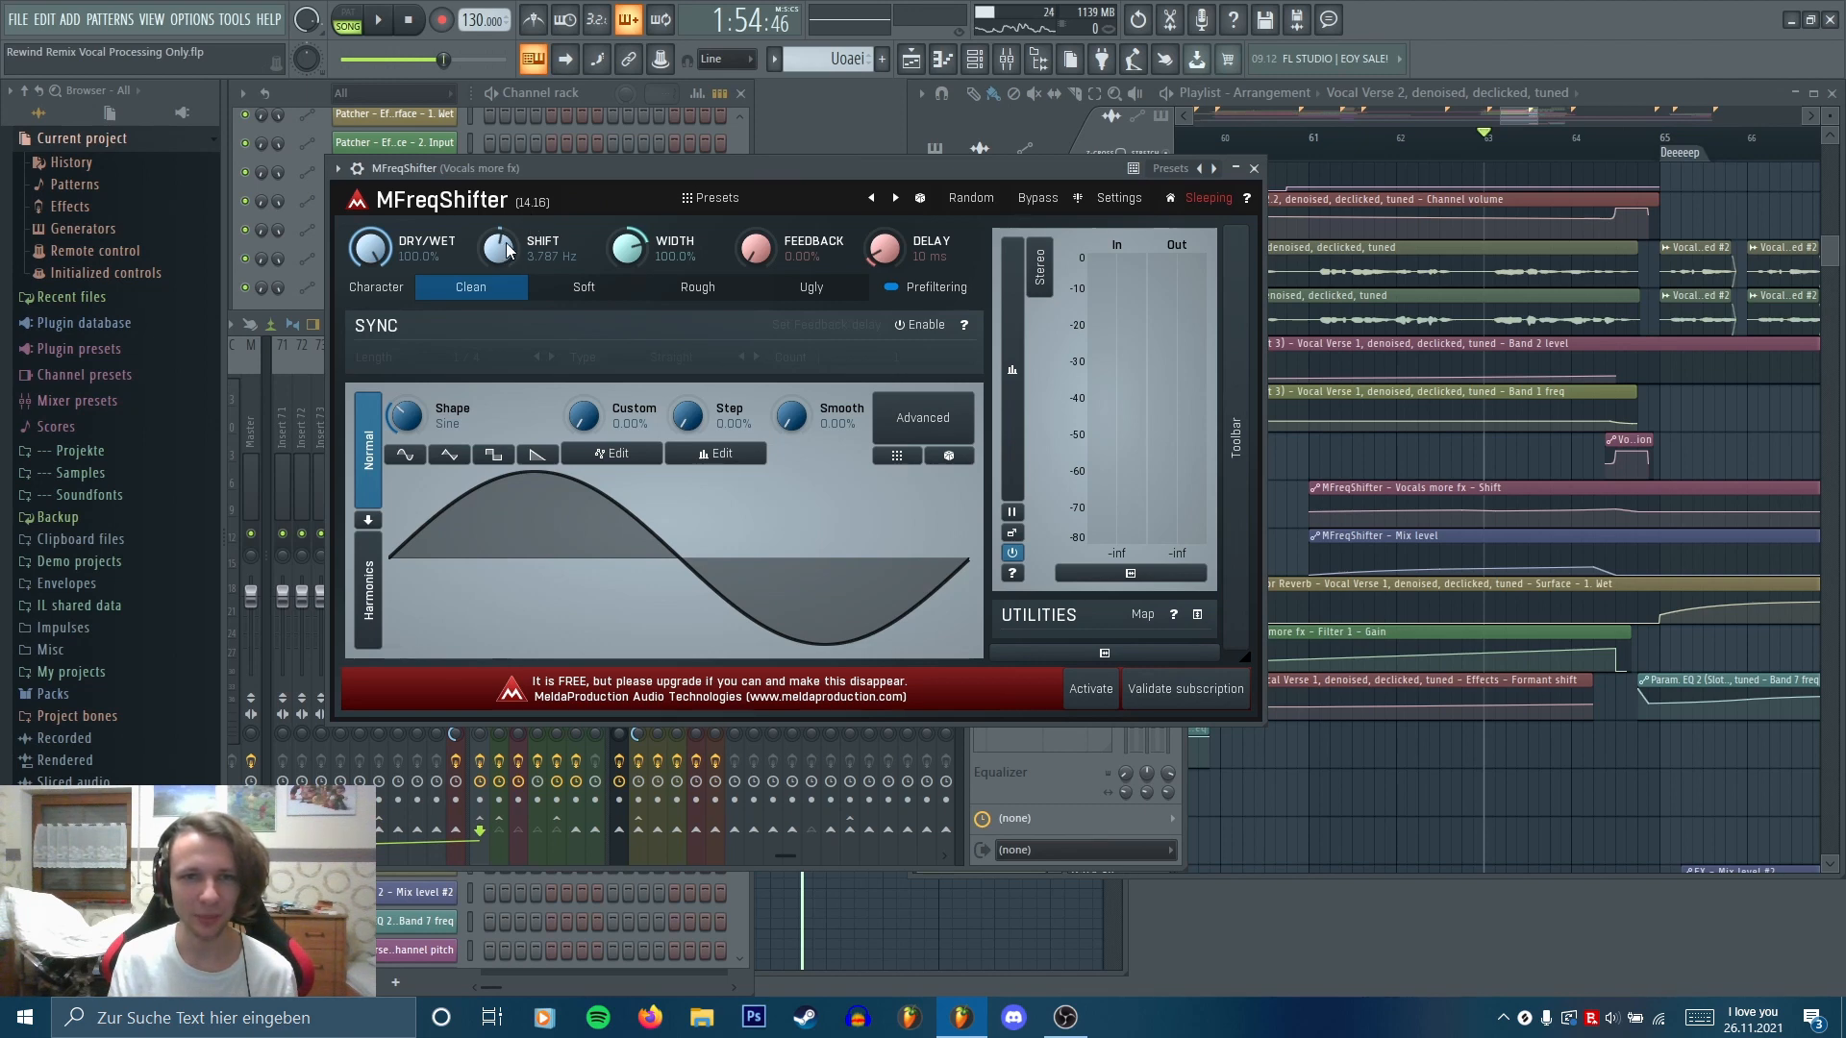
pyautogui.click(1255, 169)
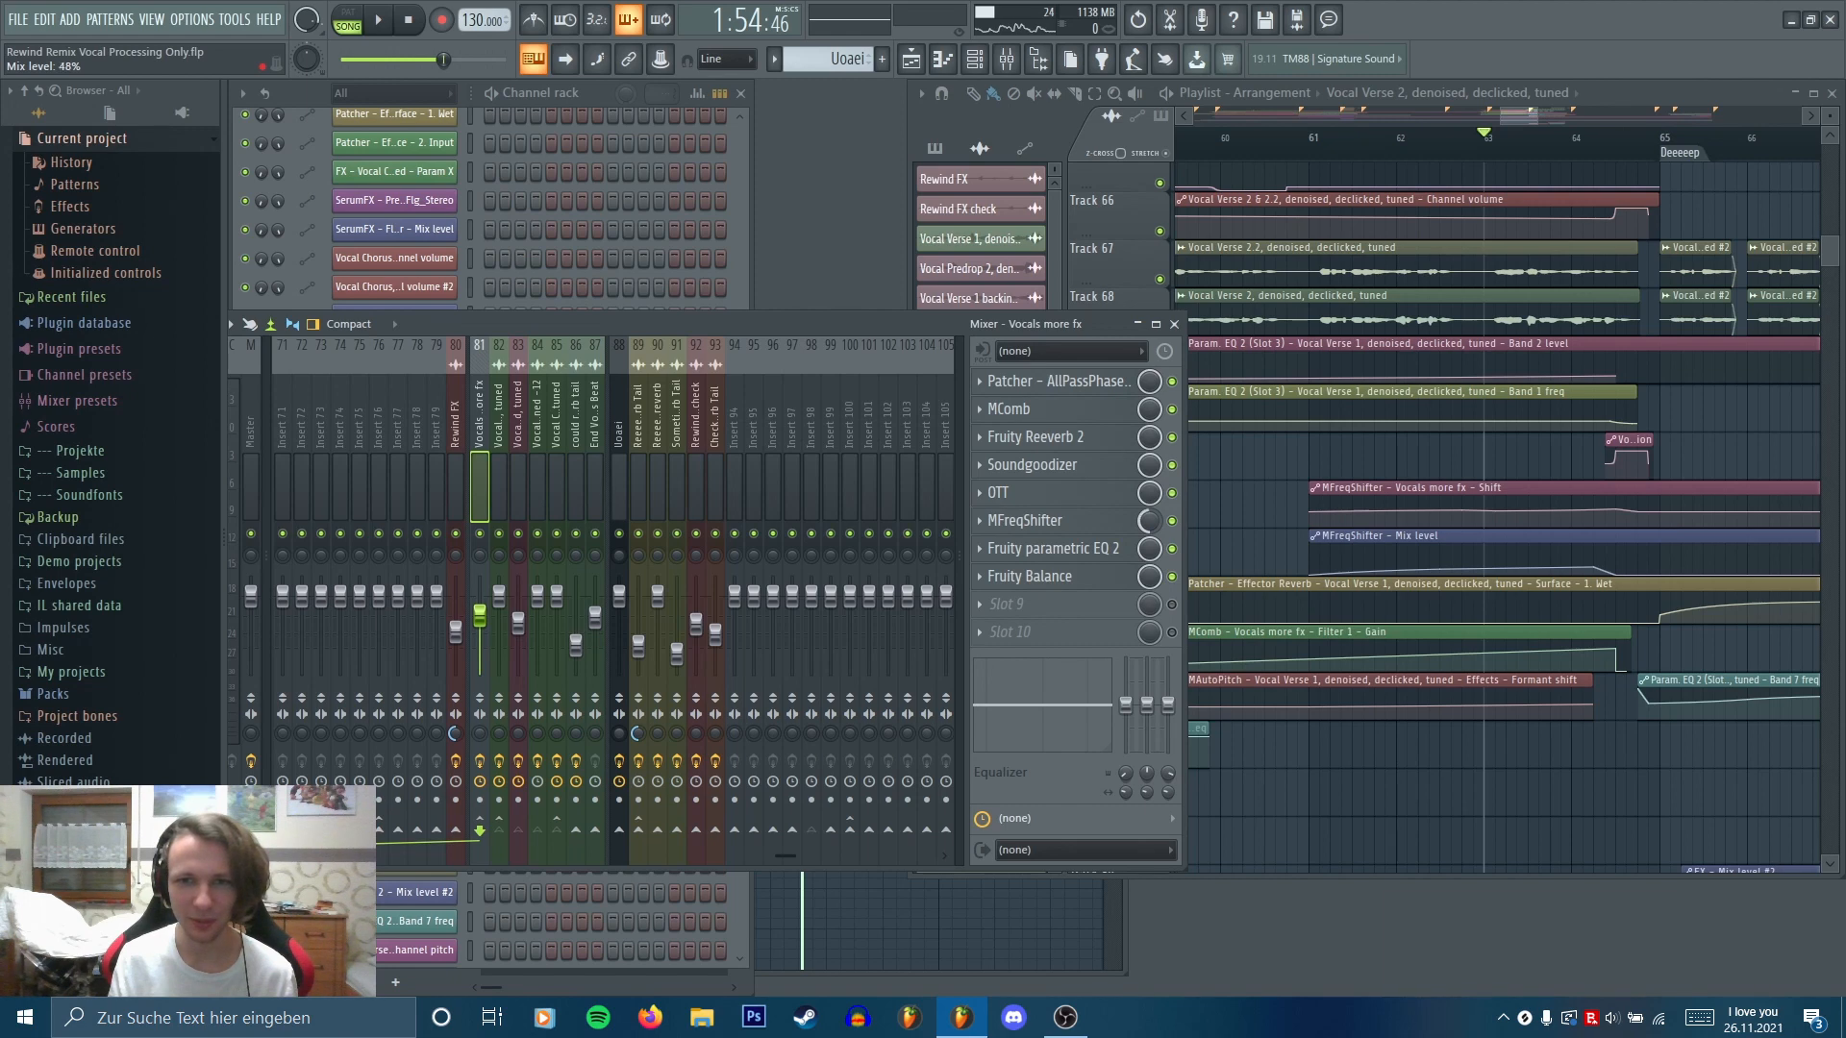
# Audition the vocals from bar 63 with MFreqShifter's mix level automation, and examine its Shift and Mix level clips
pyautogui.press('space')
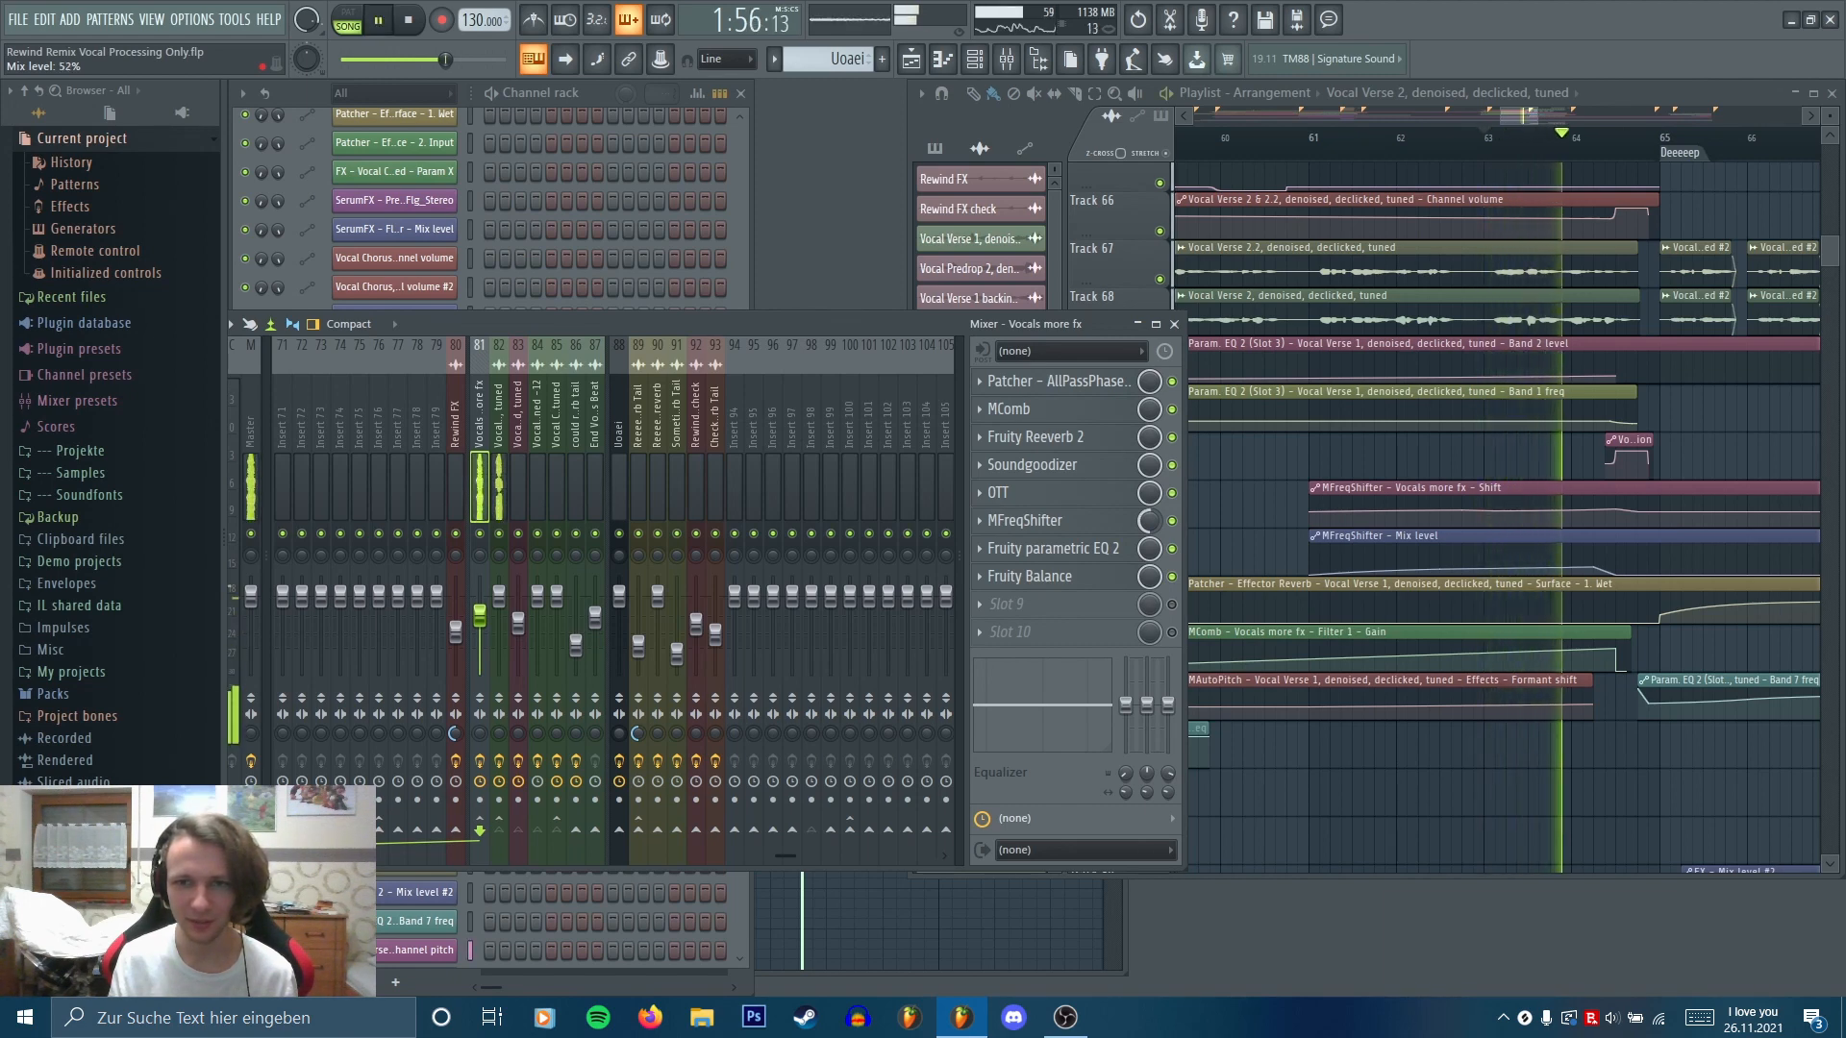
pyautogui.press('space')
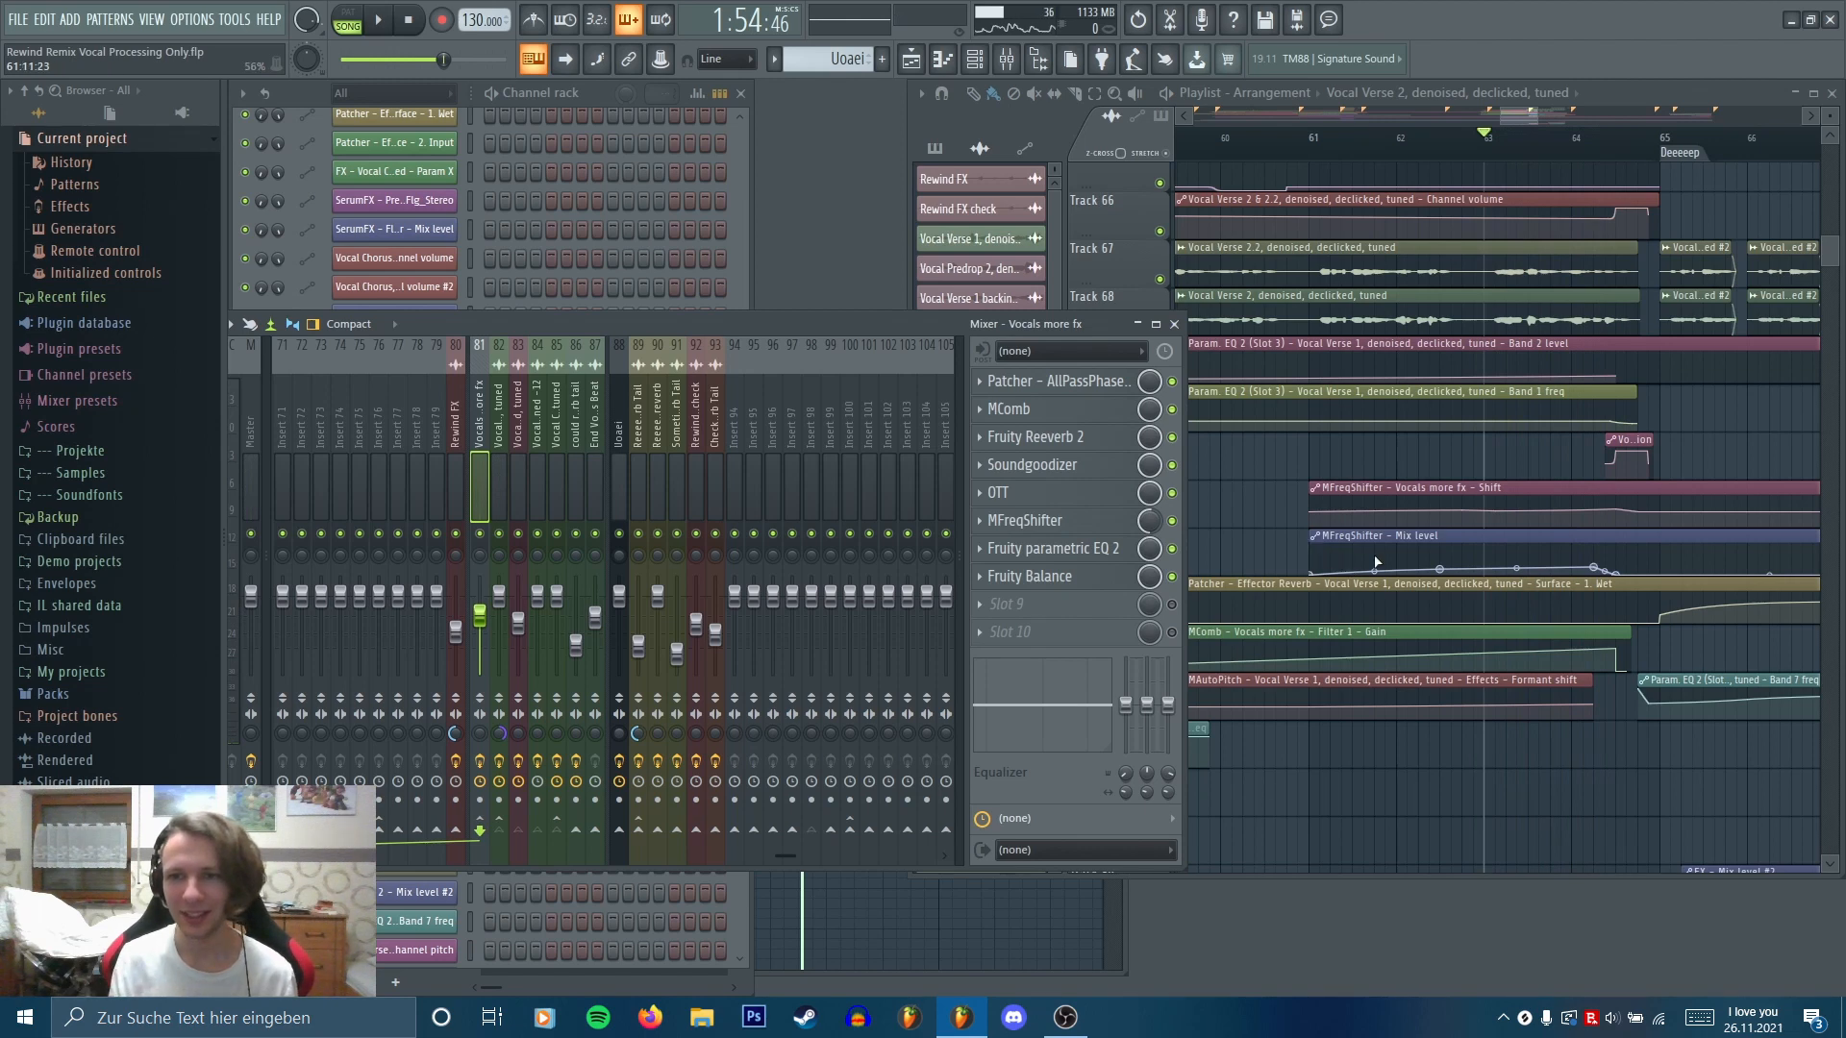
pyautogui.middleClick(1435, 546)
pyautogui.scroll(4, 1439, 543)
pyautogui.scroll(-2, 1419, 503)
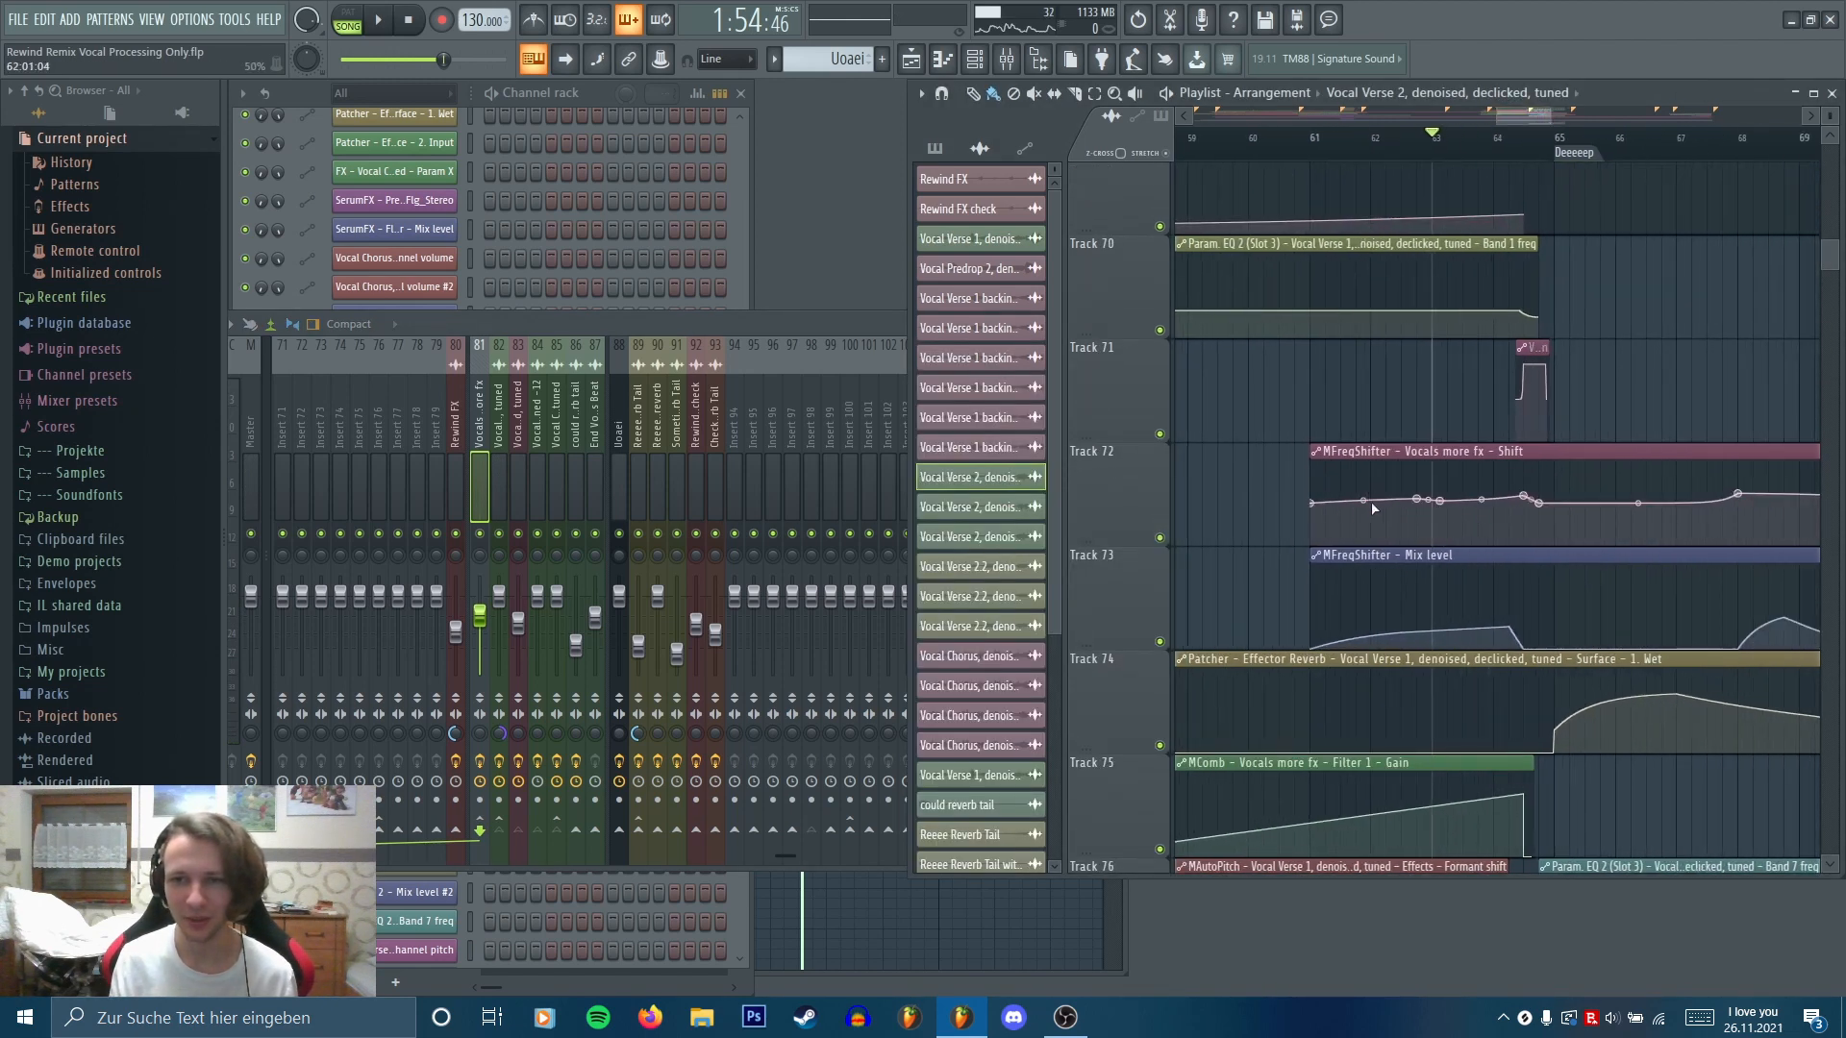
pyautogui.scroll(-5, 1517, 508)
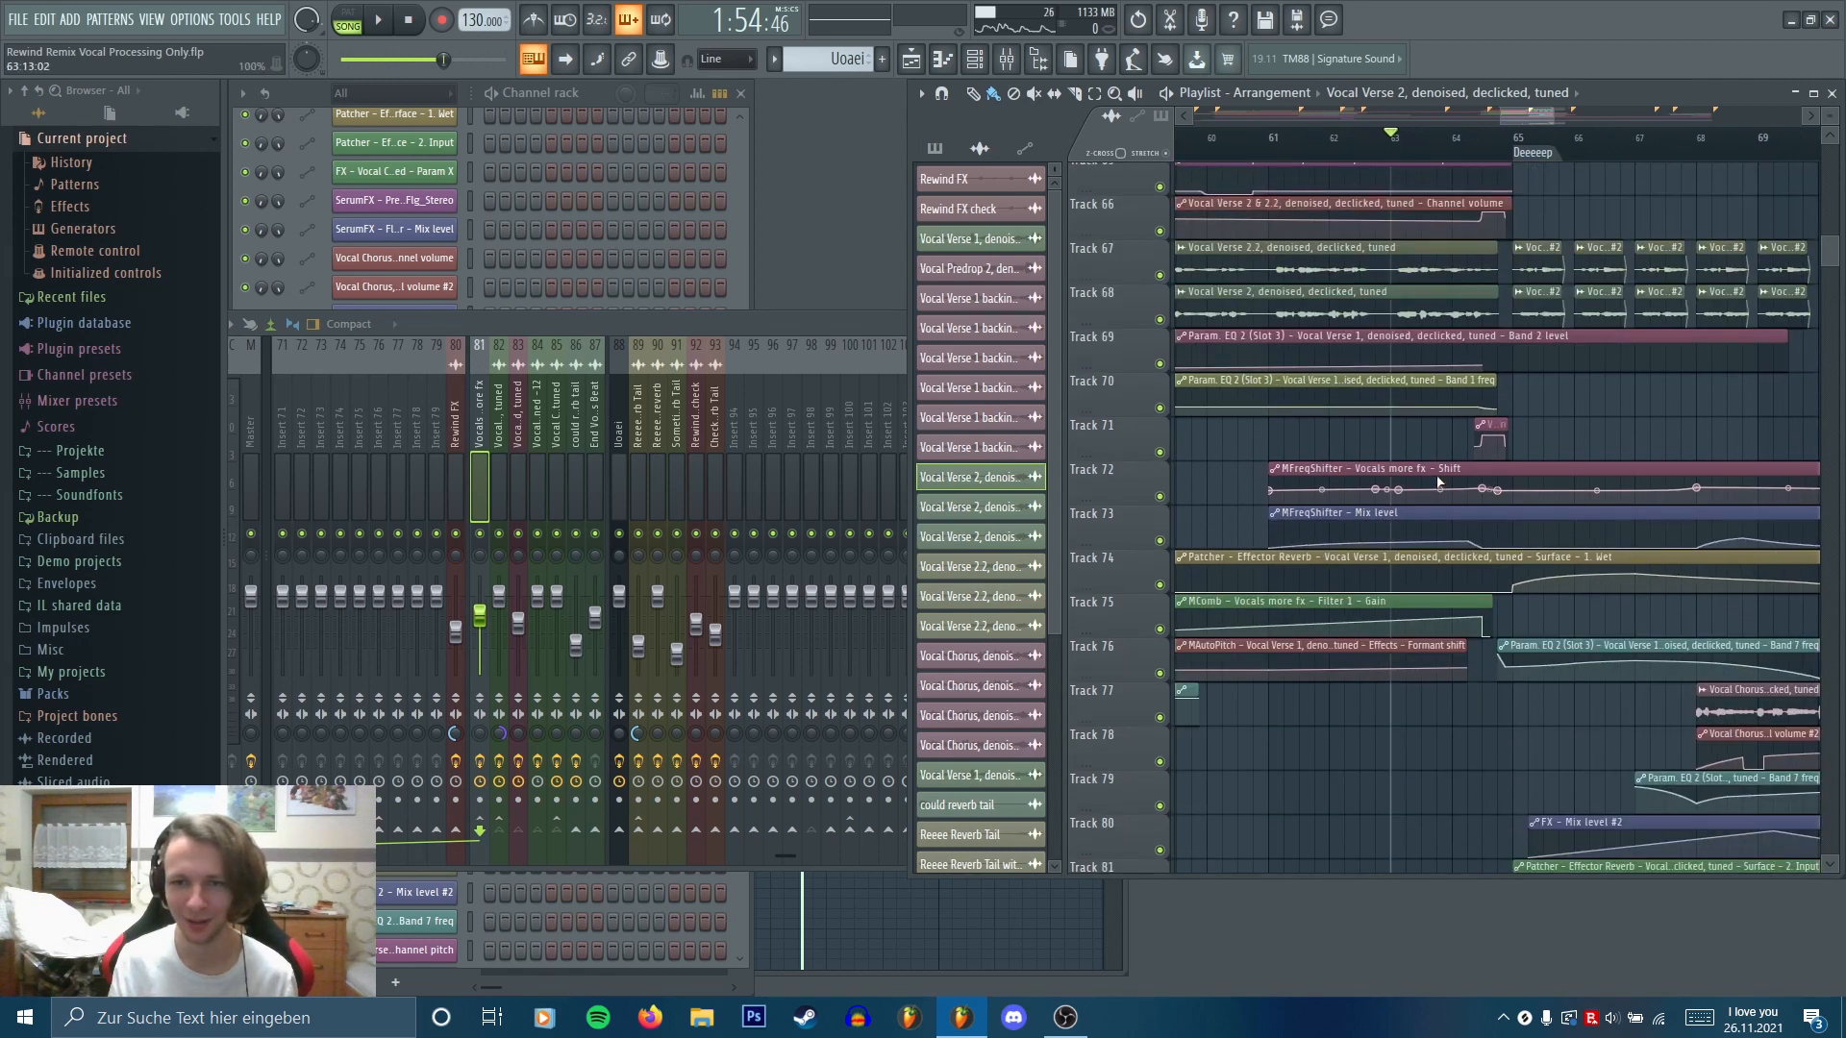
# Place the playhead just after bar 64 and examine the Vocal Verse 2 channel pitch automation on Track 65
pyautogui.scroll(-3, 1456, 615)
pyautogui.scroll(3, 1461, 663)
pyautogui.moveTo(1476, 759); pyautogui.dragTo(1447, 670)
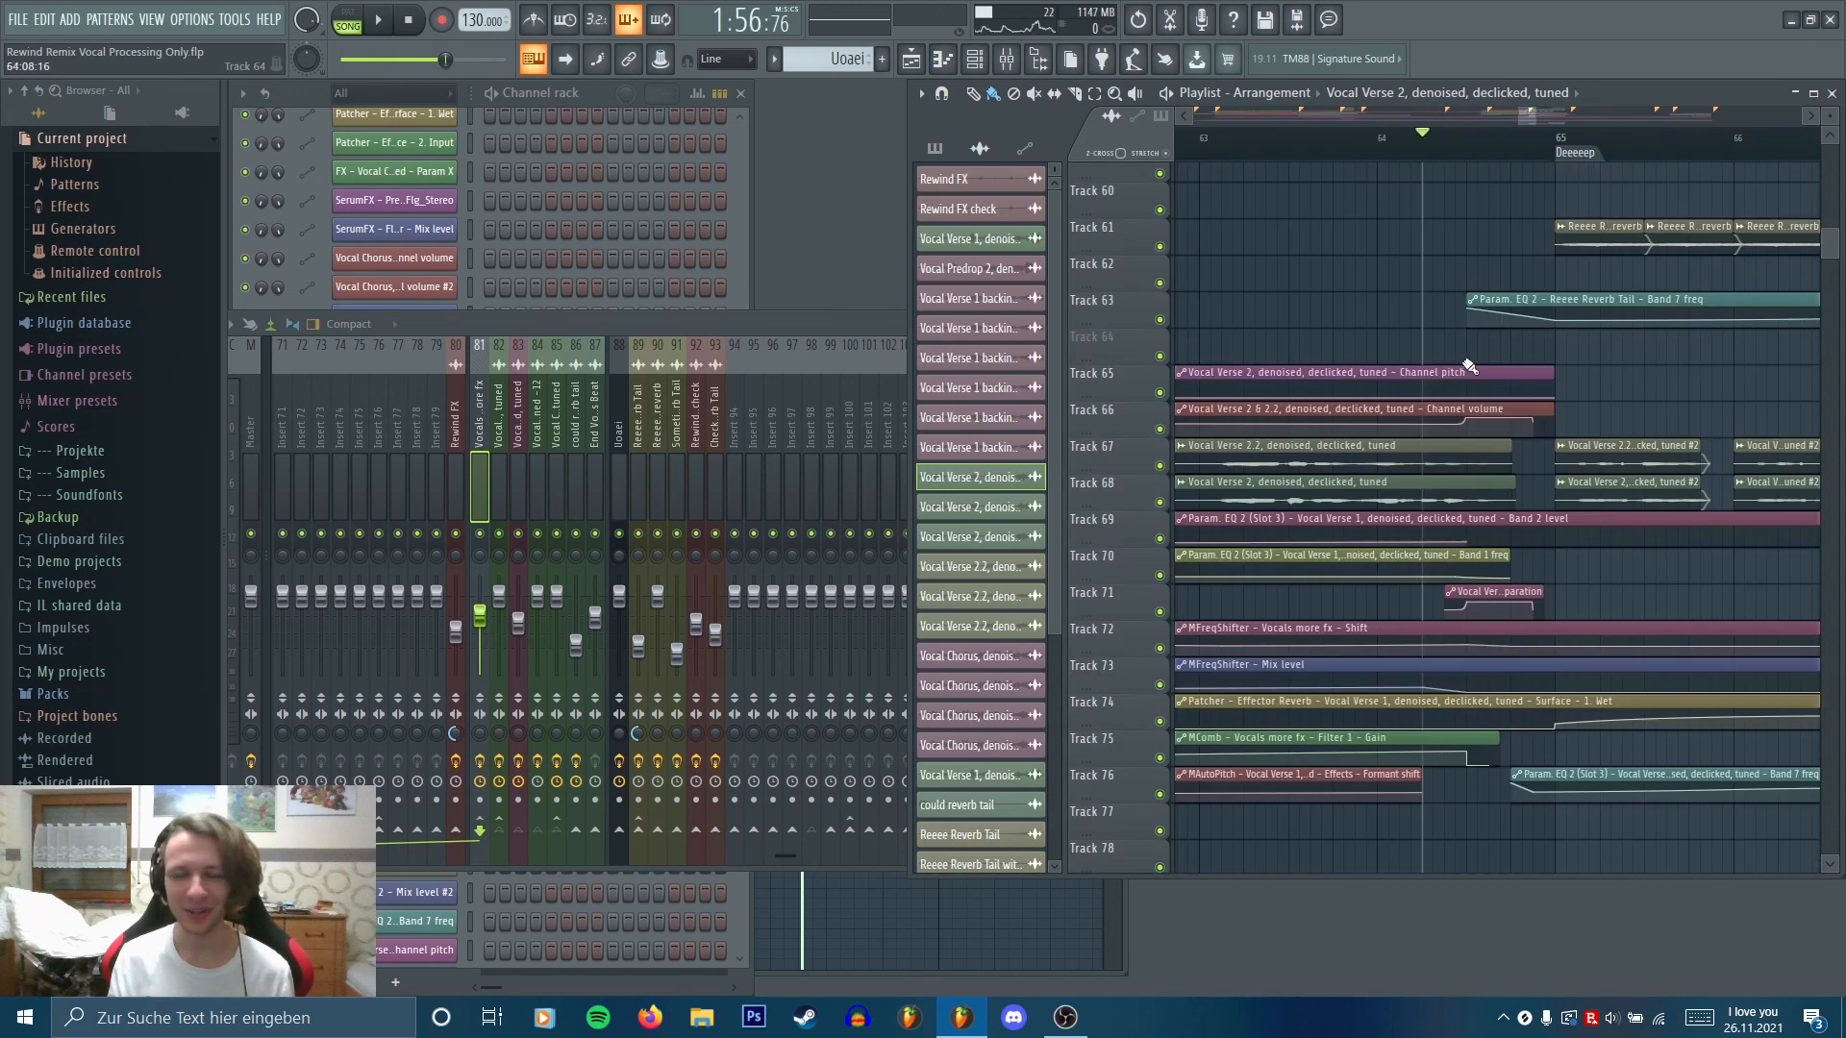
pyautogui.scroll(5, 1479, 369)
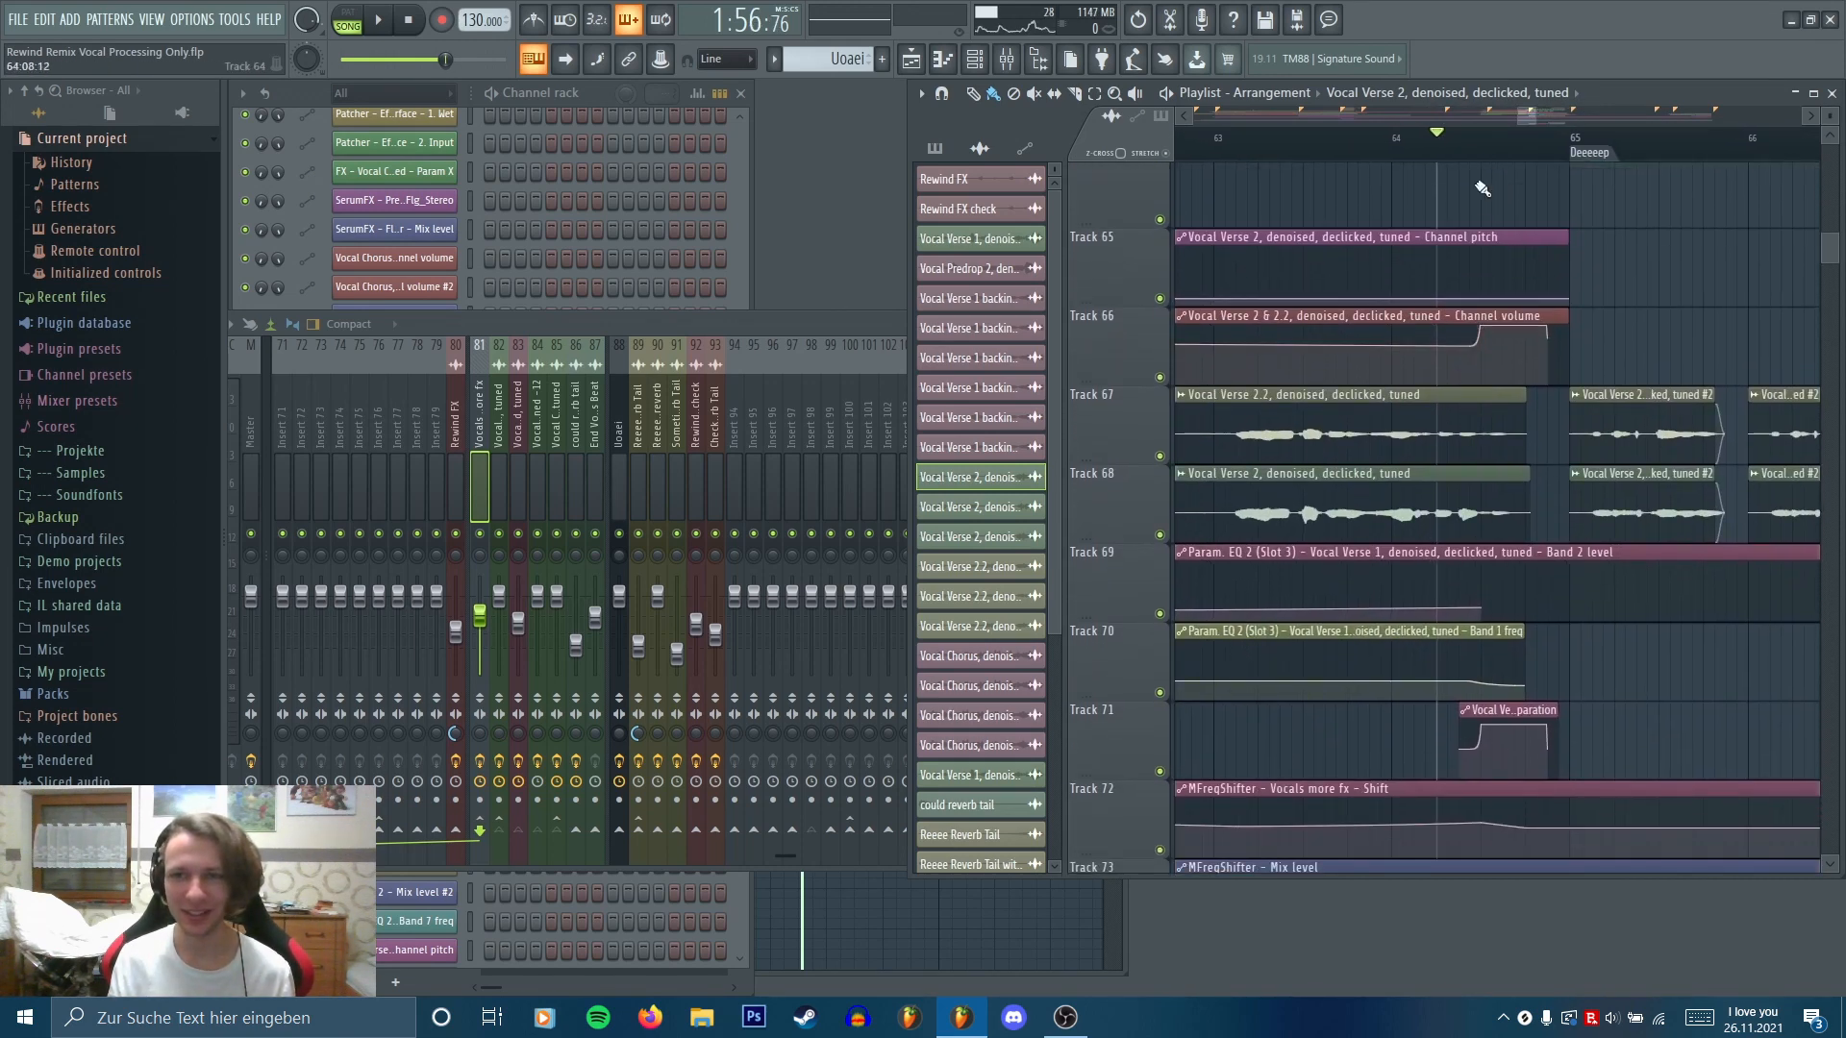
pyautogui.scroll(-5, 1491, 228)
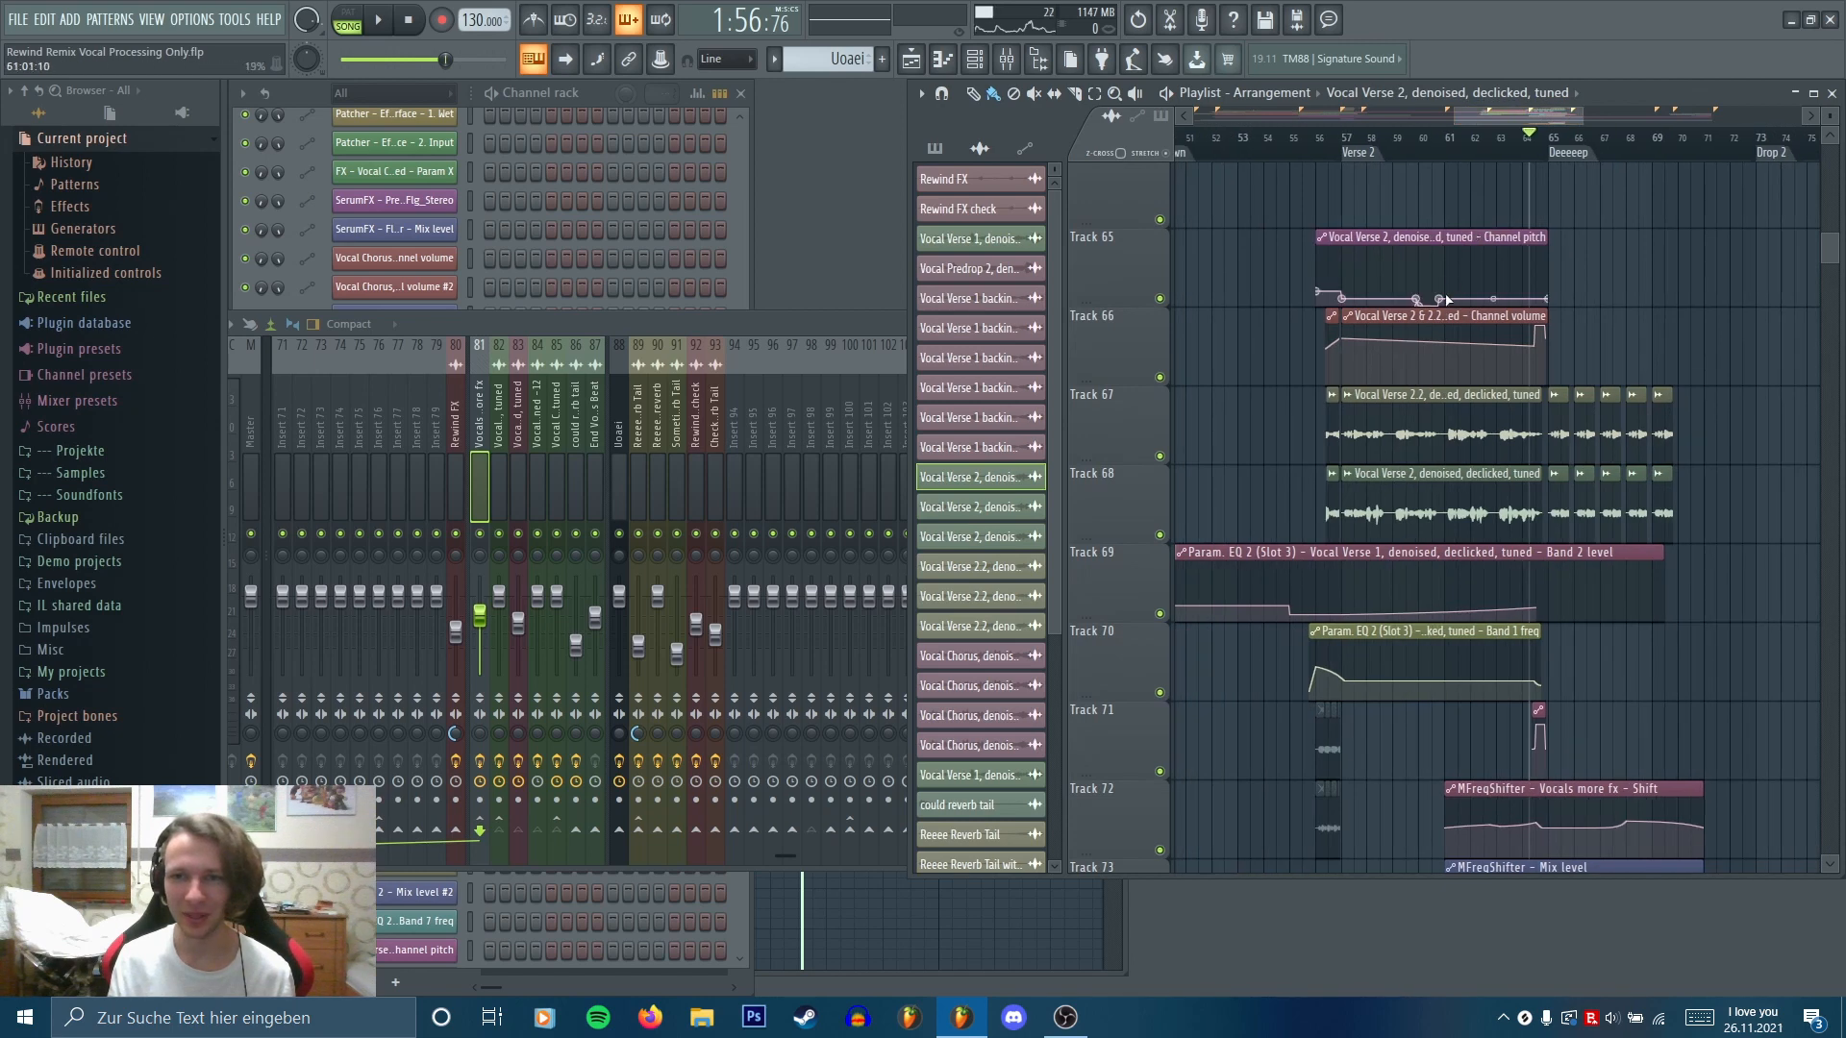
pyautogui.scroll(5, 1545, 461)
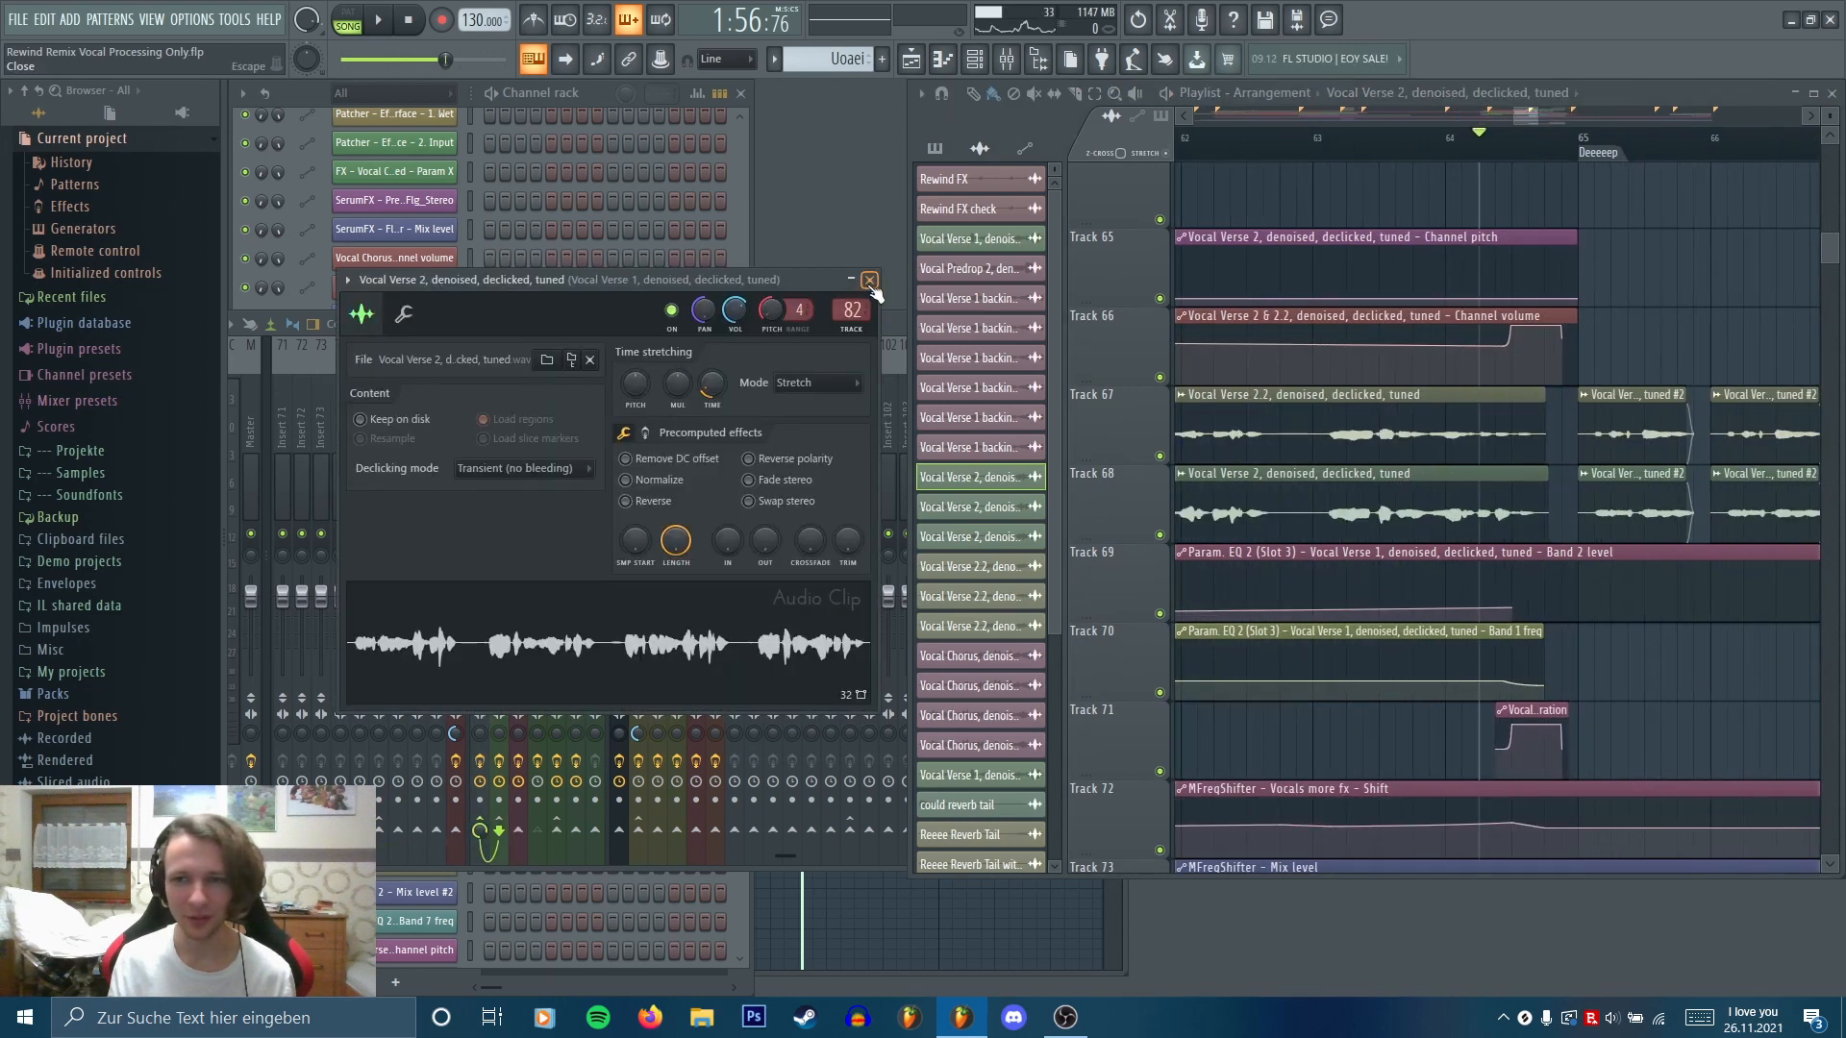
# Close the Vocal Verse 2 clip's settings and audition the end of Verse 2 from just after bar 64
pyautogui.click(870, 281)
pyautogui.press('space')
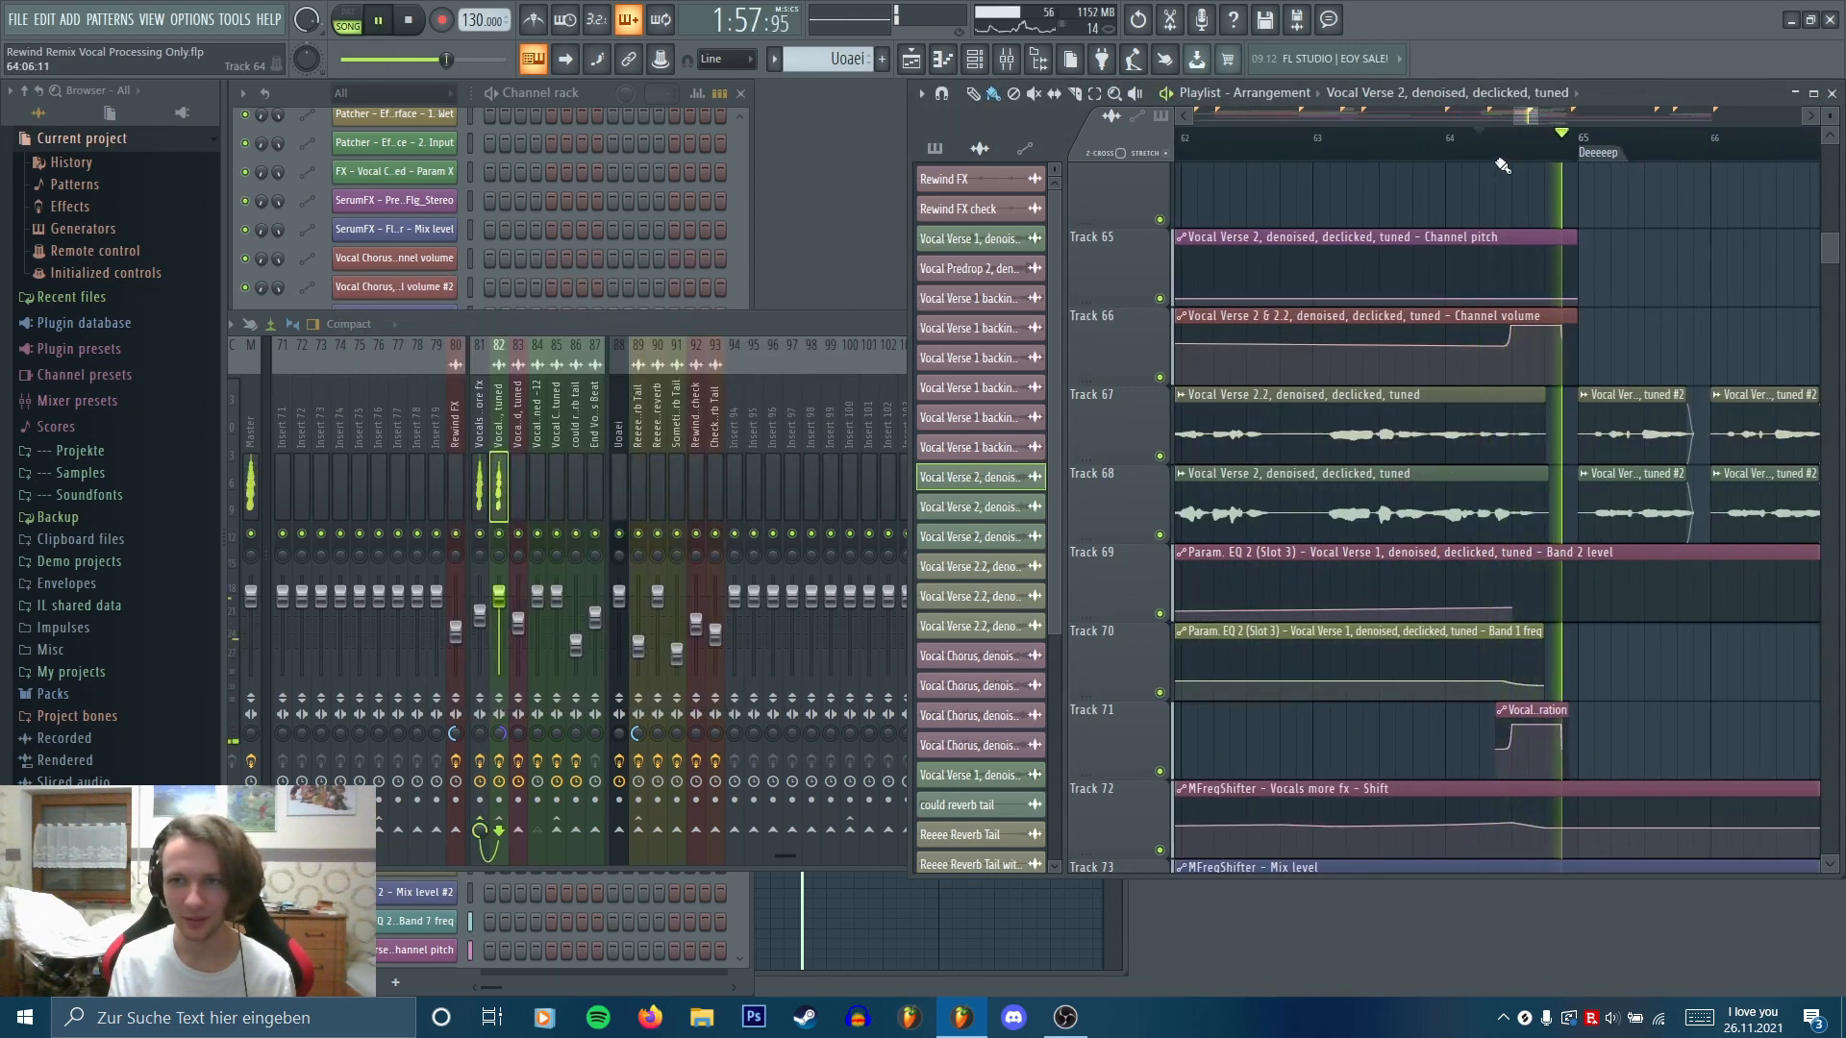
pyautogui.press('space')
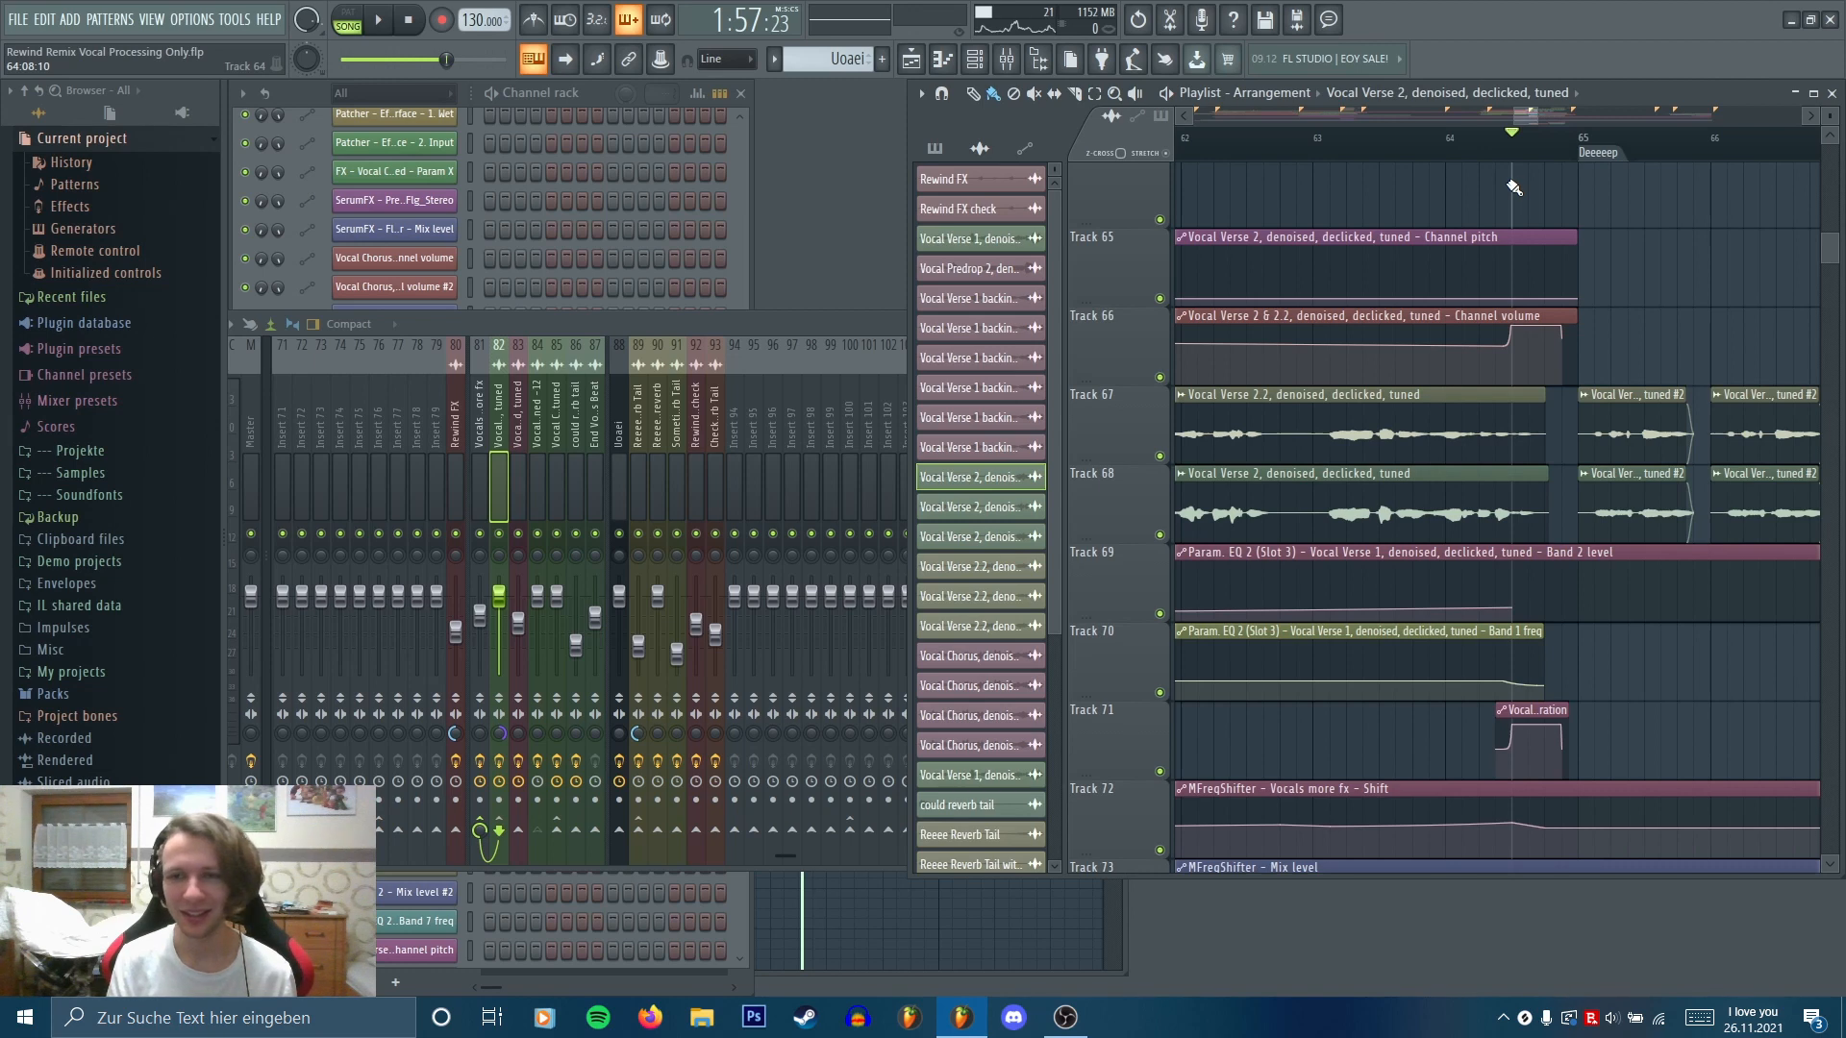
# Solo the full remix on Track 96 and audition the transition into the Deeeeep section from mid-bar 64
pyautogui.scroll(-4, 1529, 206)
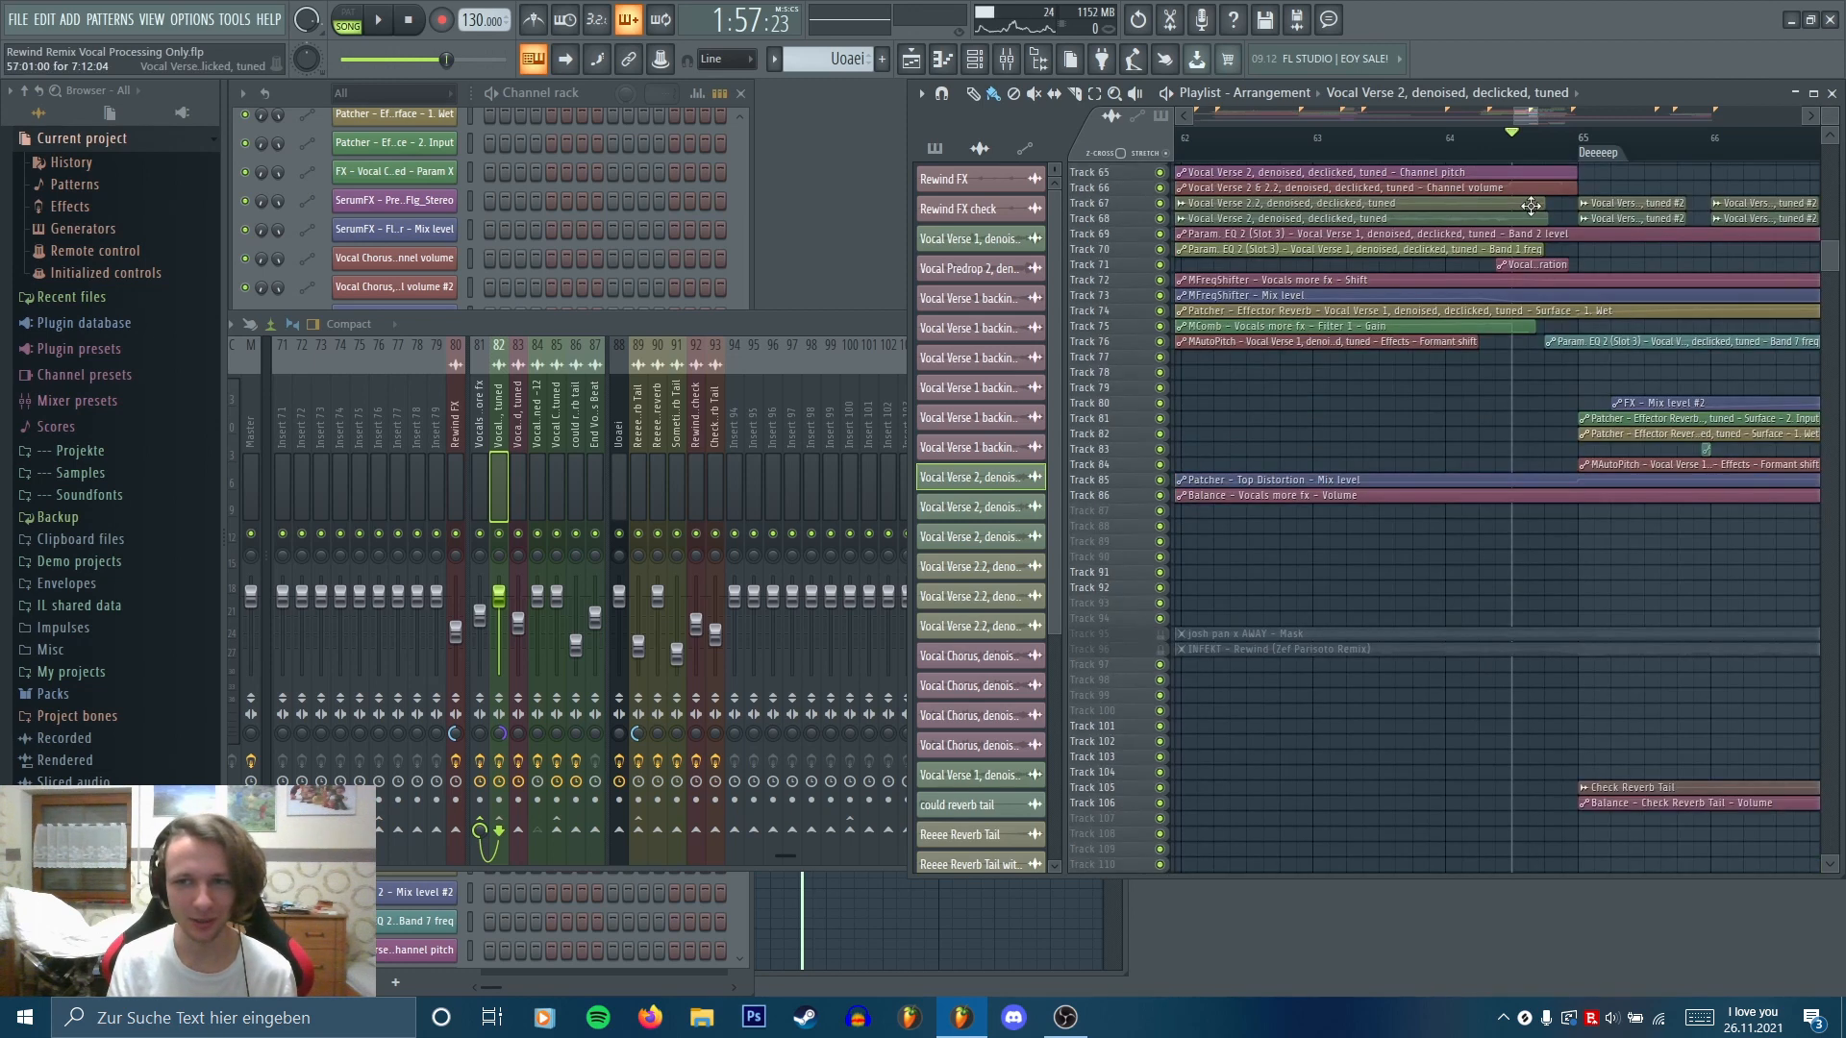
pyautogui.rightClick(1161, 652)
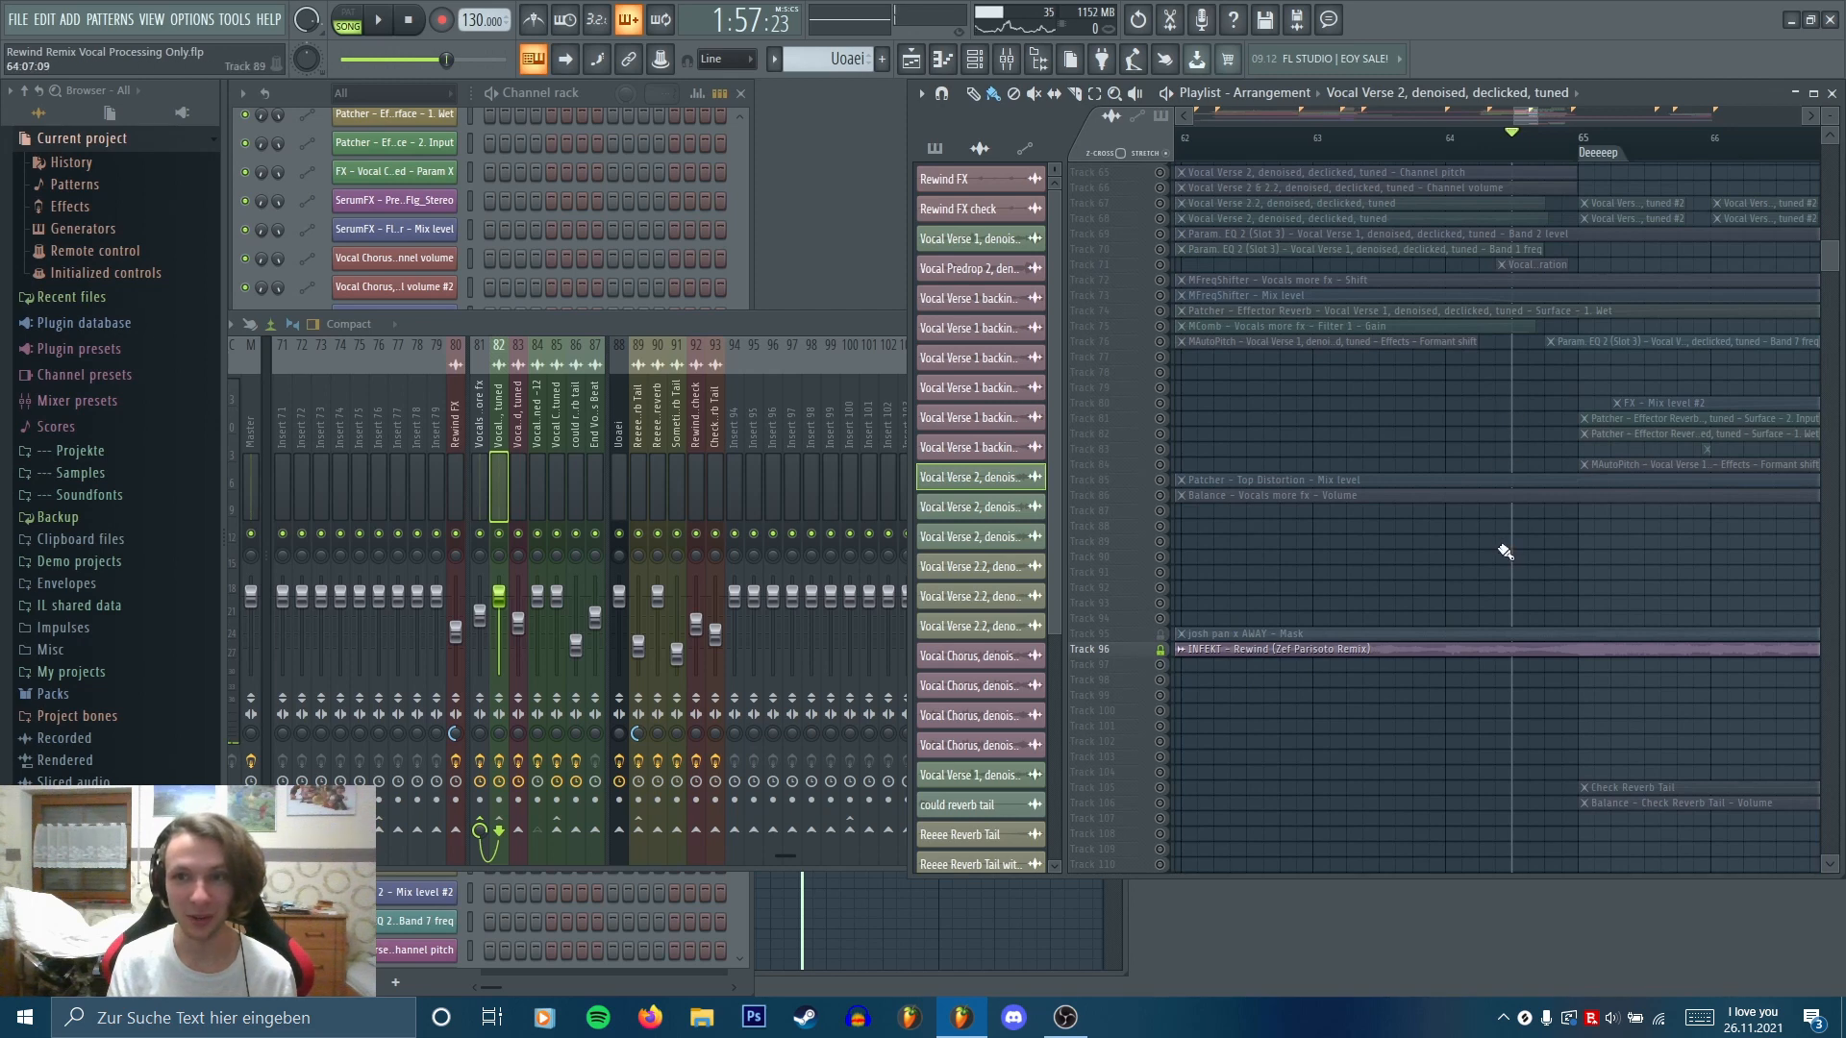
pyautogui.press('space')
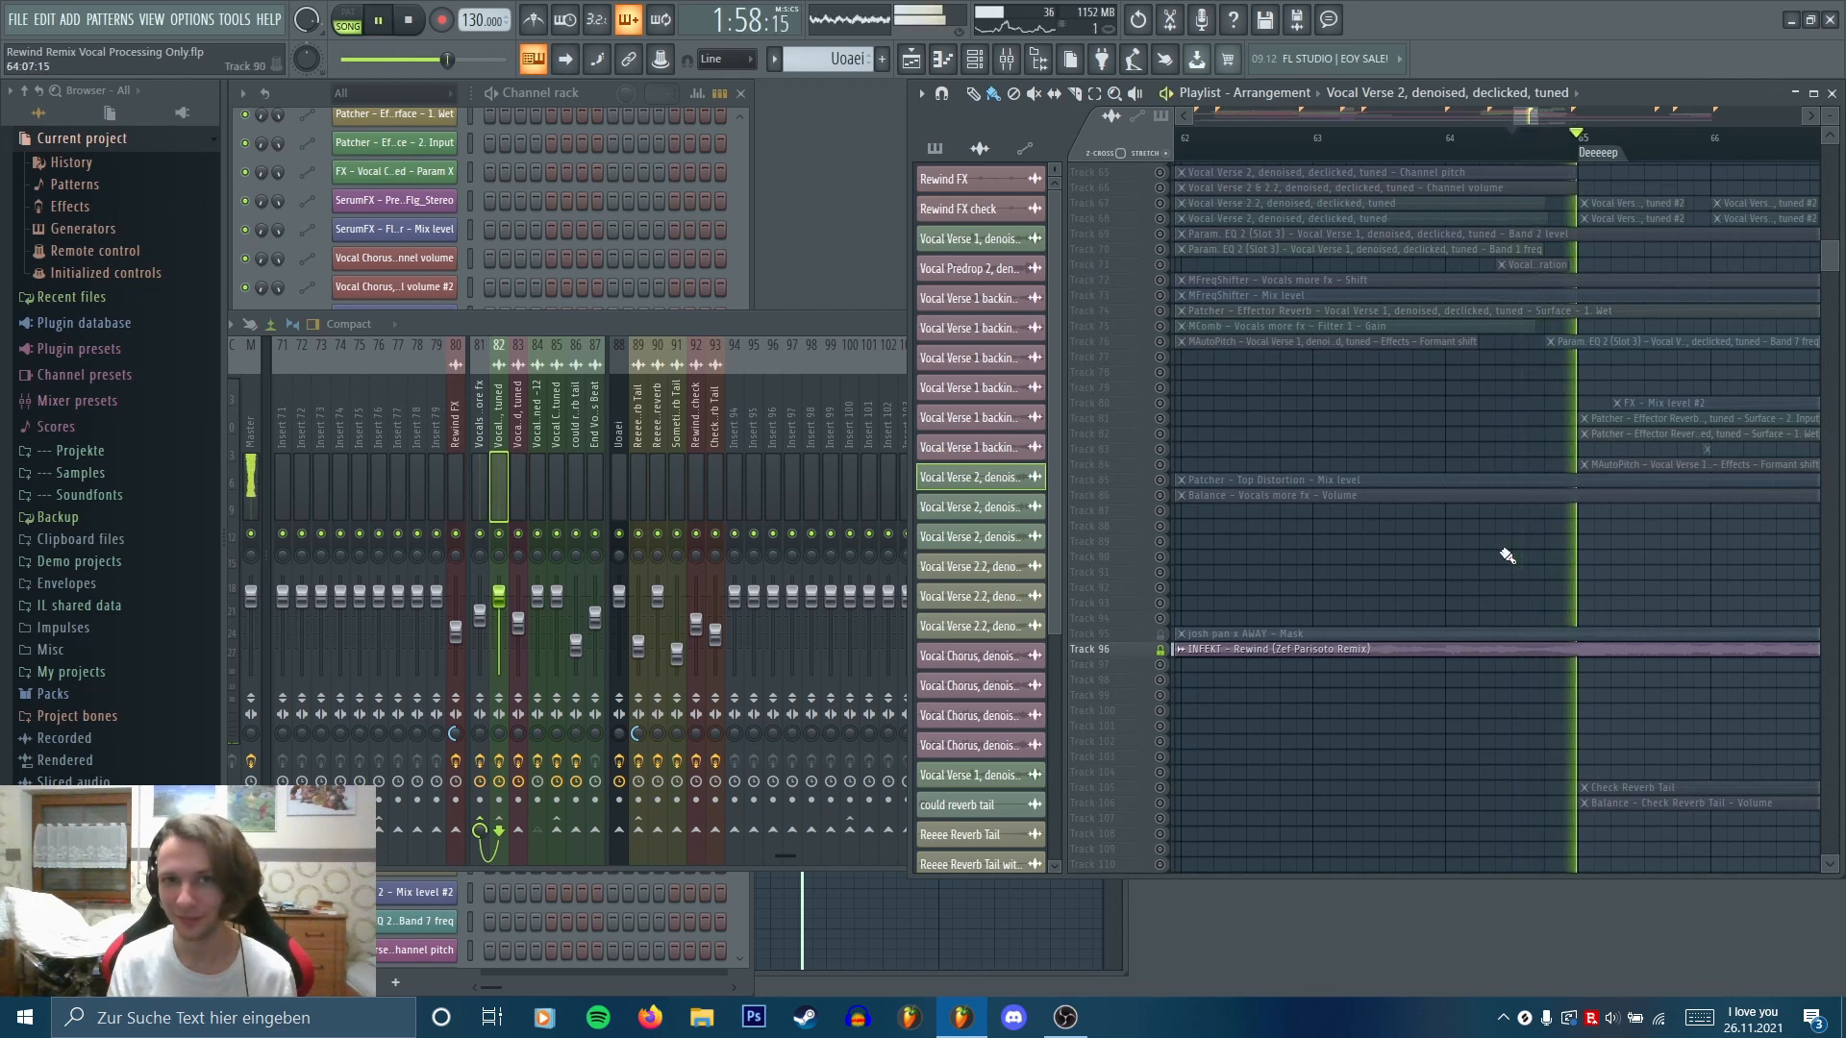
pyautogui.press('space')
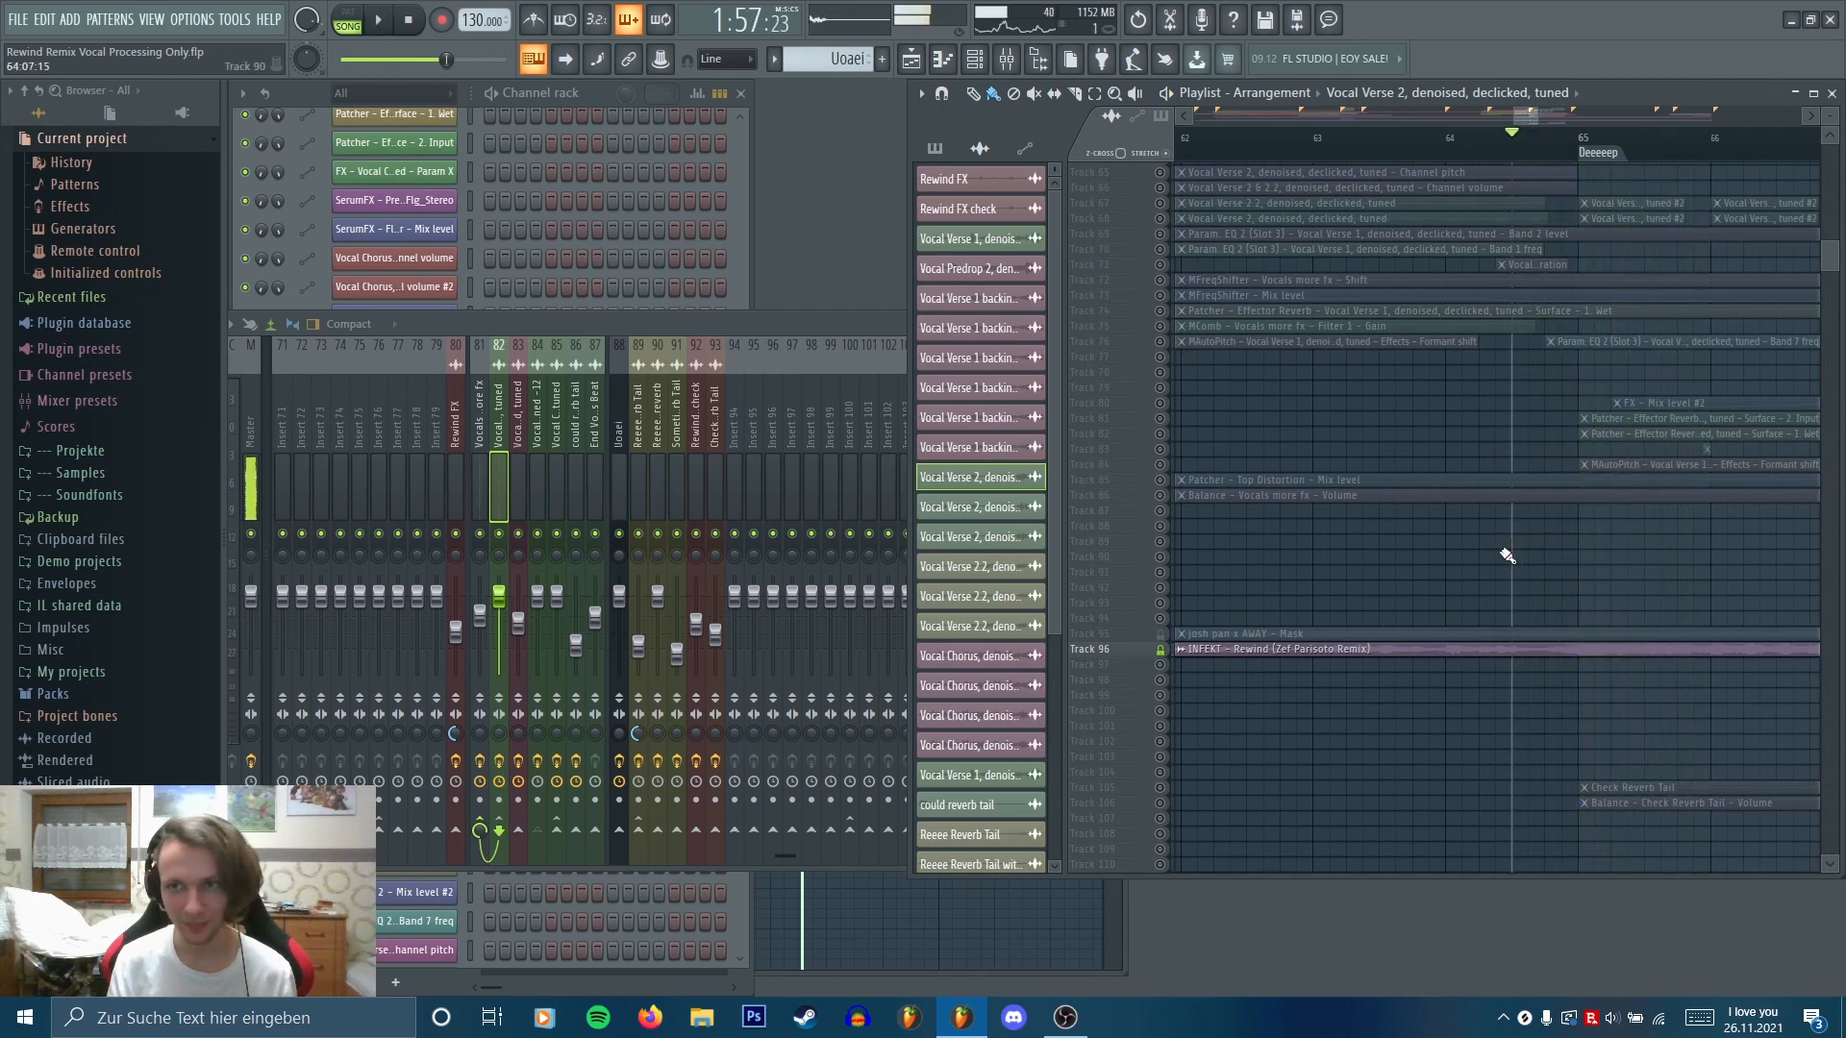
# Remove the Track 96 solo, inspect the settings of the Vocal Verse 2.2 #2 clip, and close them
pyautogui.doubleClick(1491, 511)
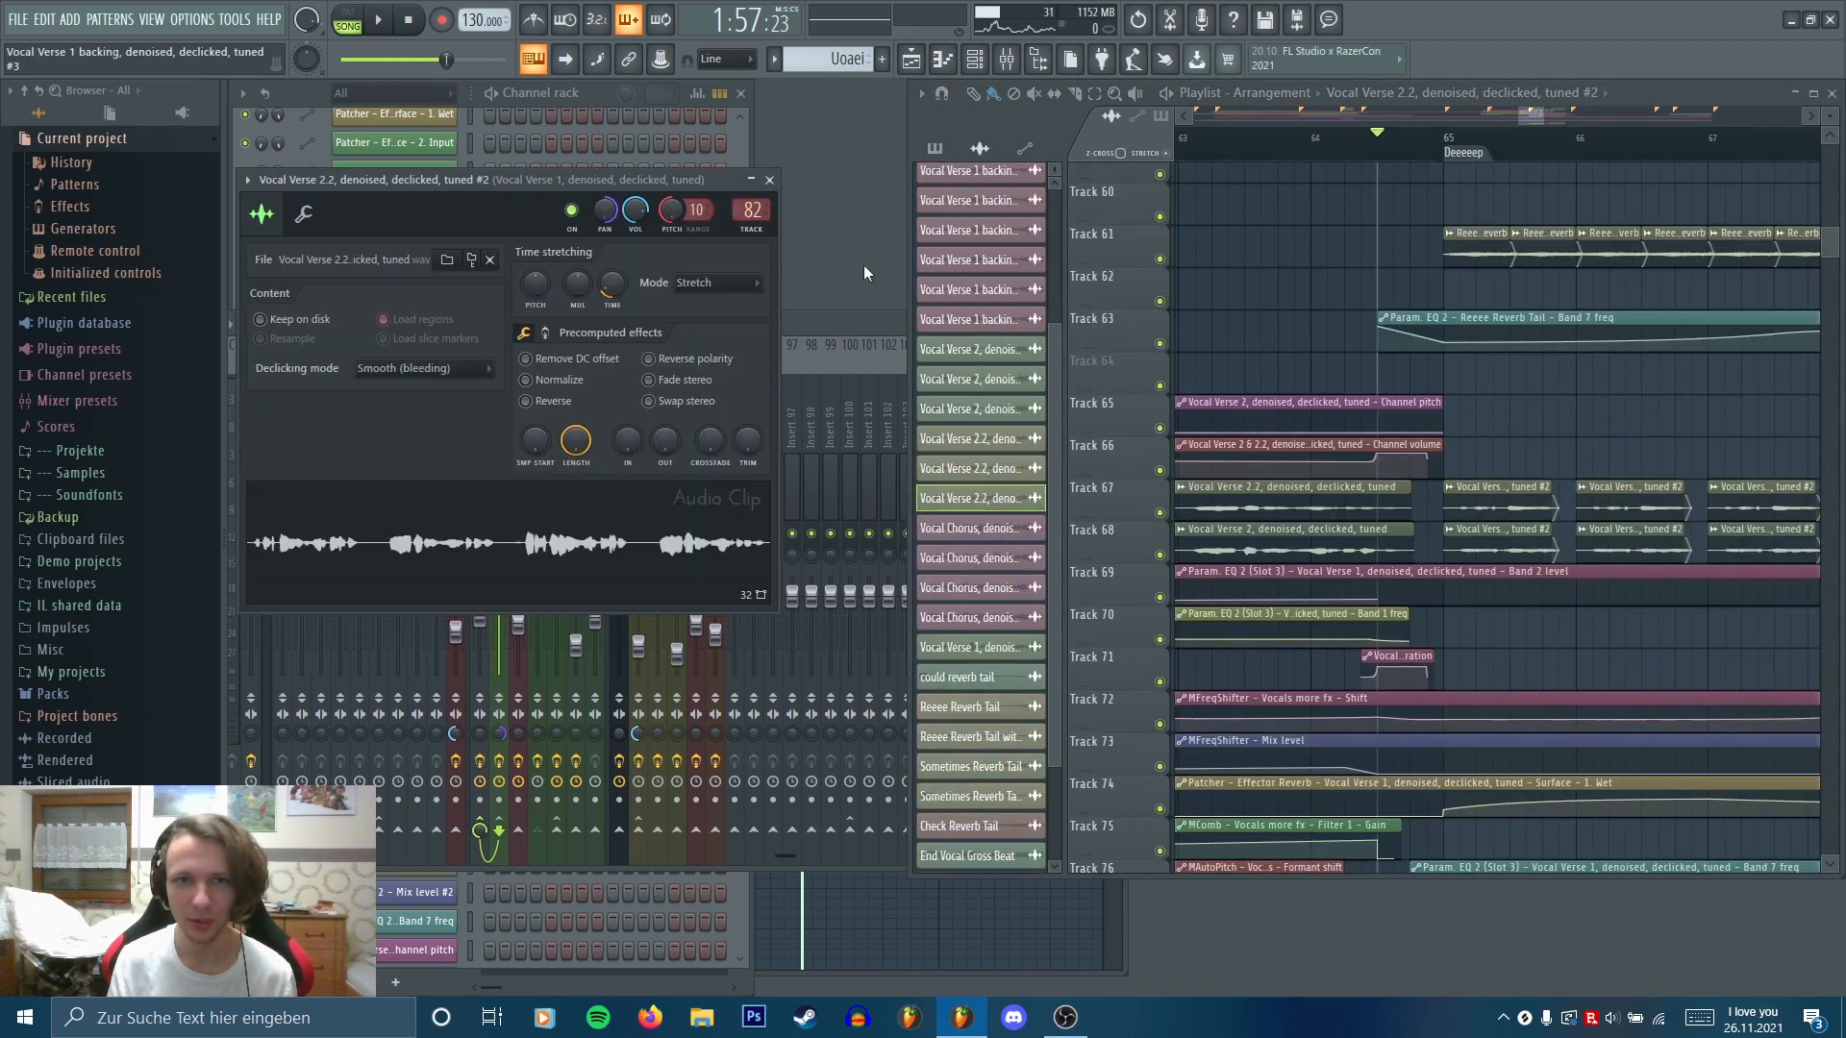
pyautogui.click(769, 179)
pyautogui.scroll(-5, 1302, 350)
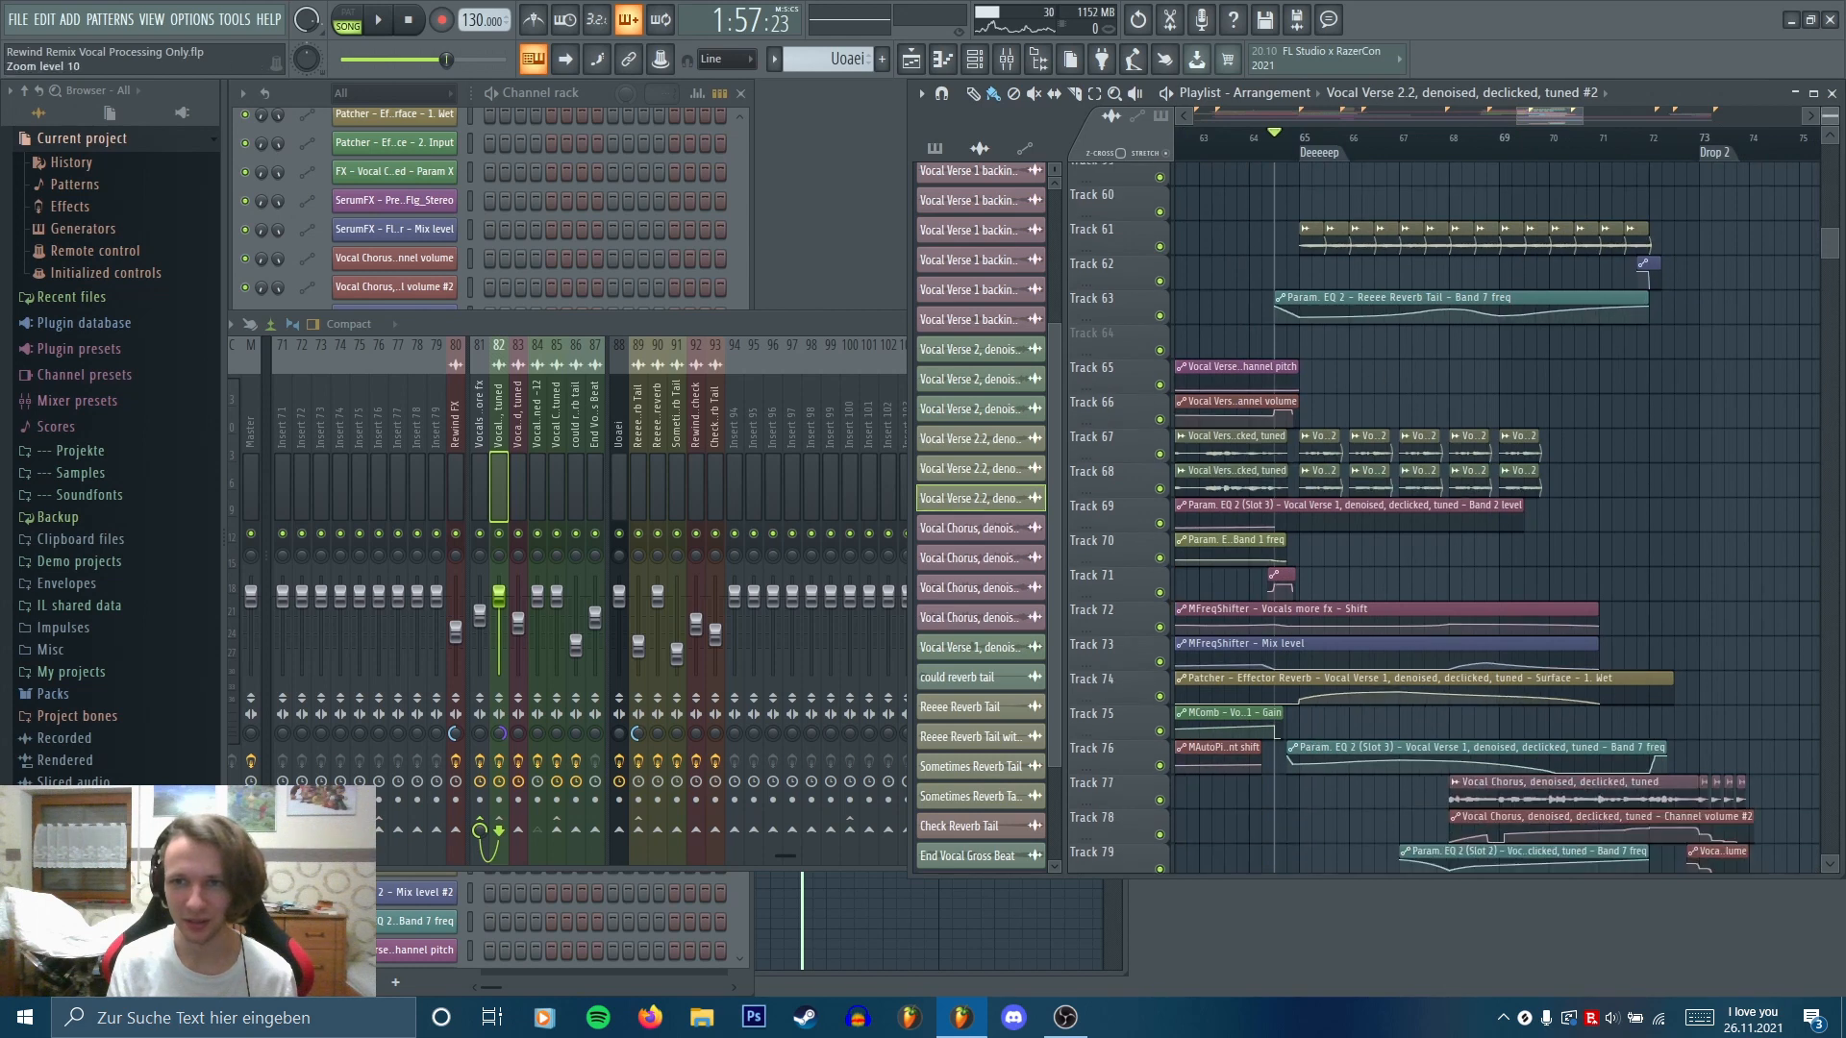
# Move the playhead to about bar 69 and audition the Vocal Chorus layer leading up to Drop 2
pyautogui.scroll(-3, 1461, 538)
pyautogui.click(1431, 142)
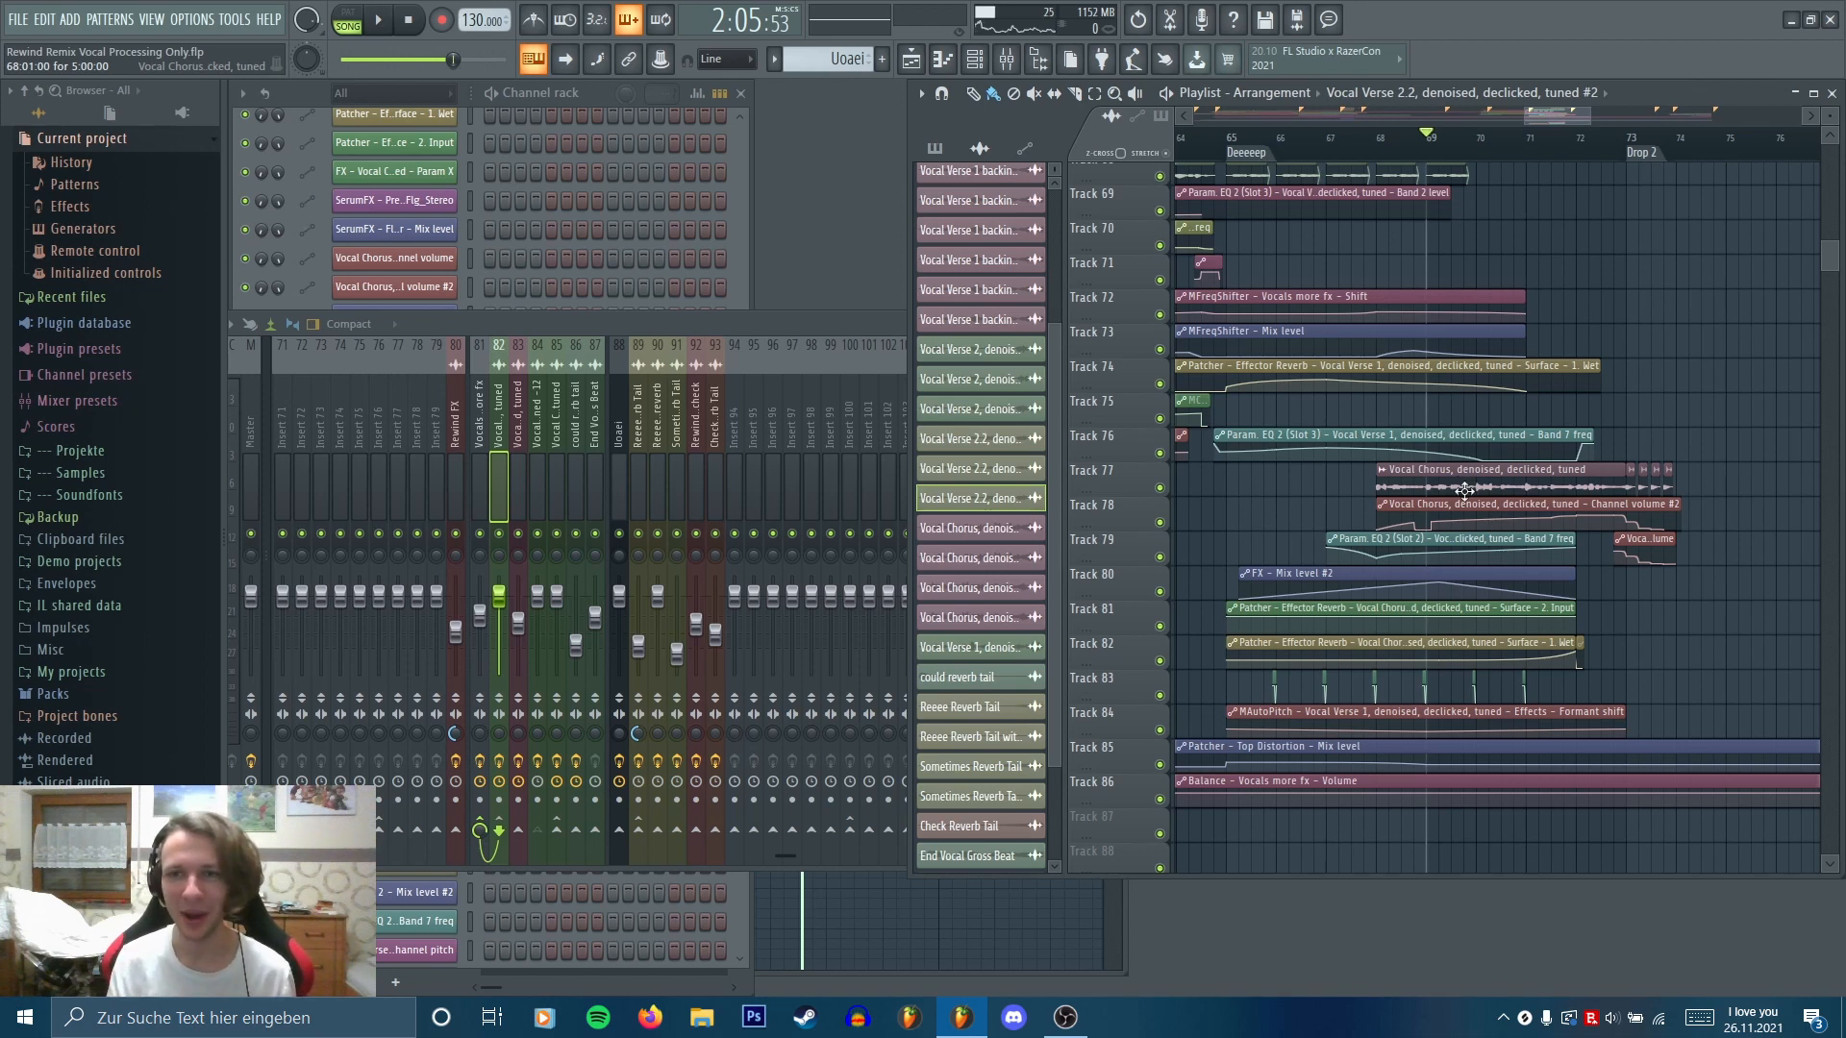
pyautogui.press('space')
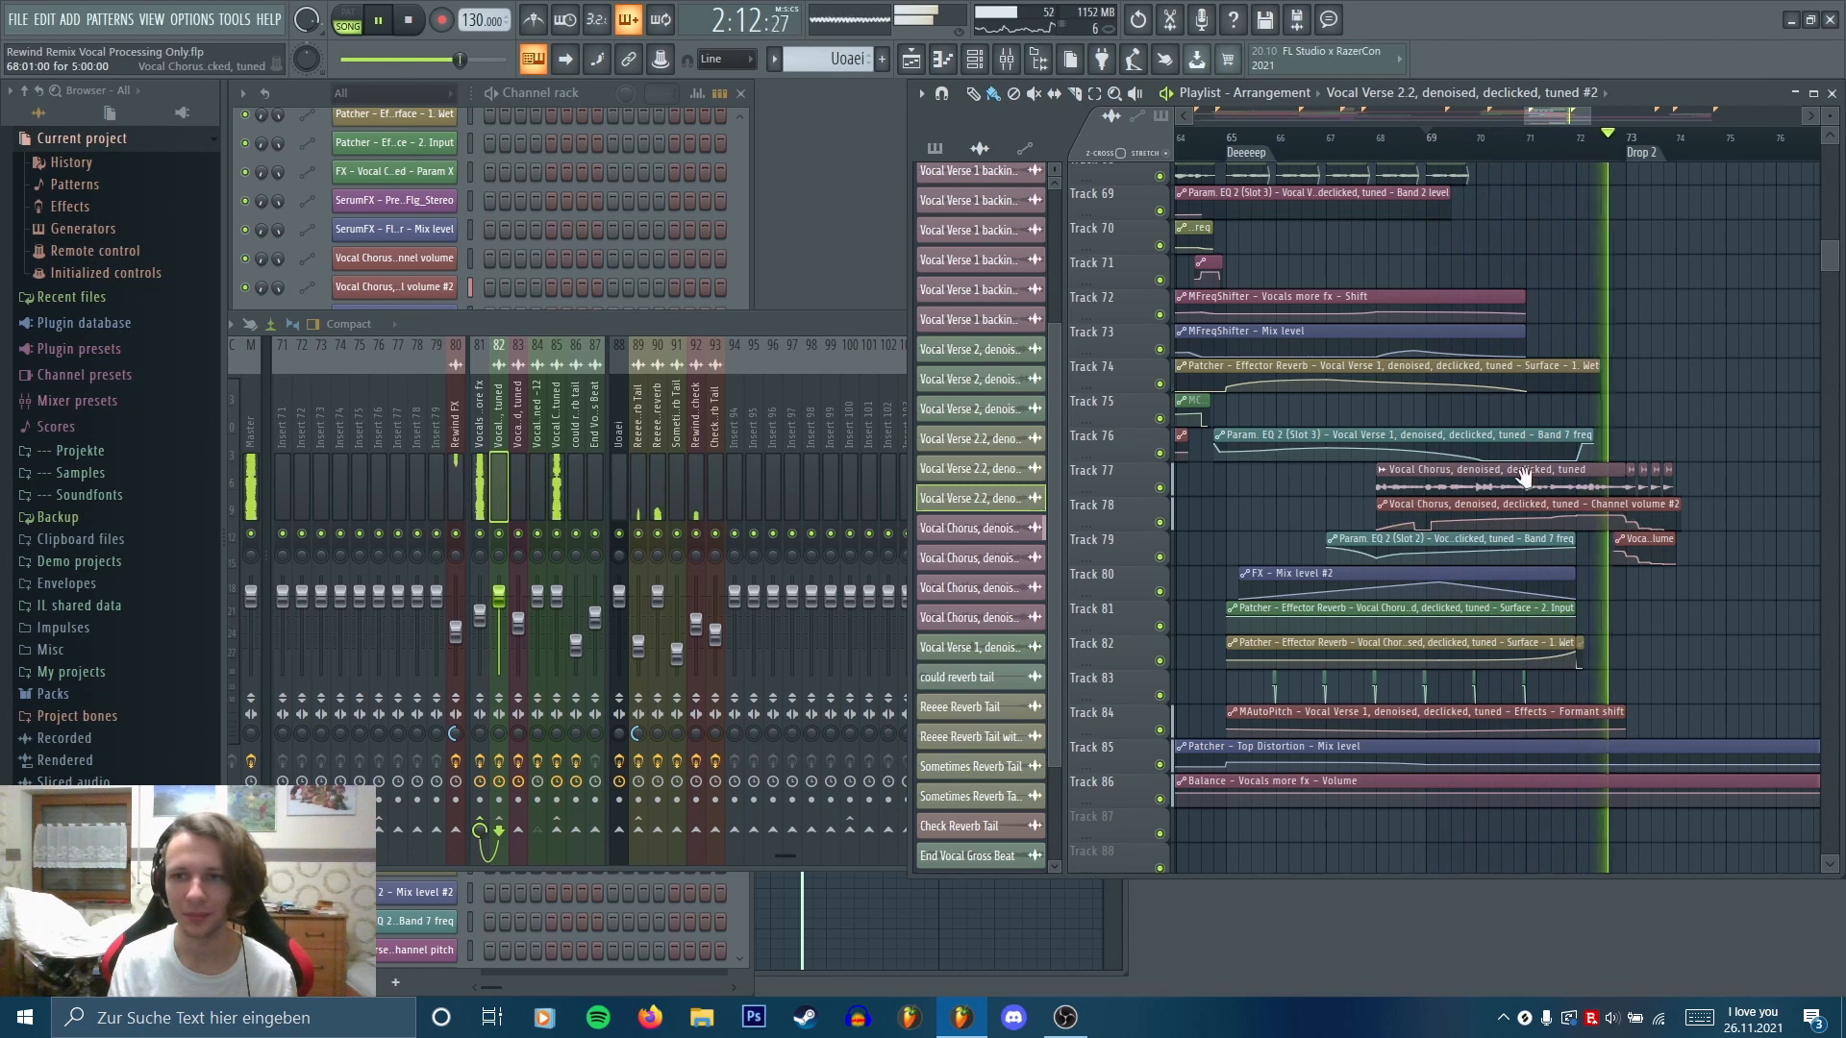
pyautogui.press('space')
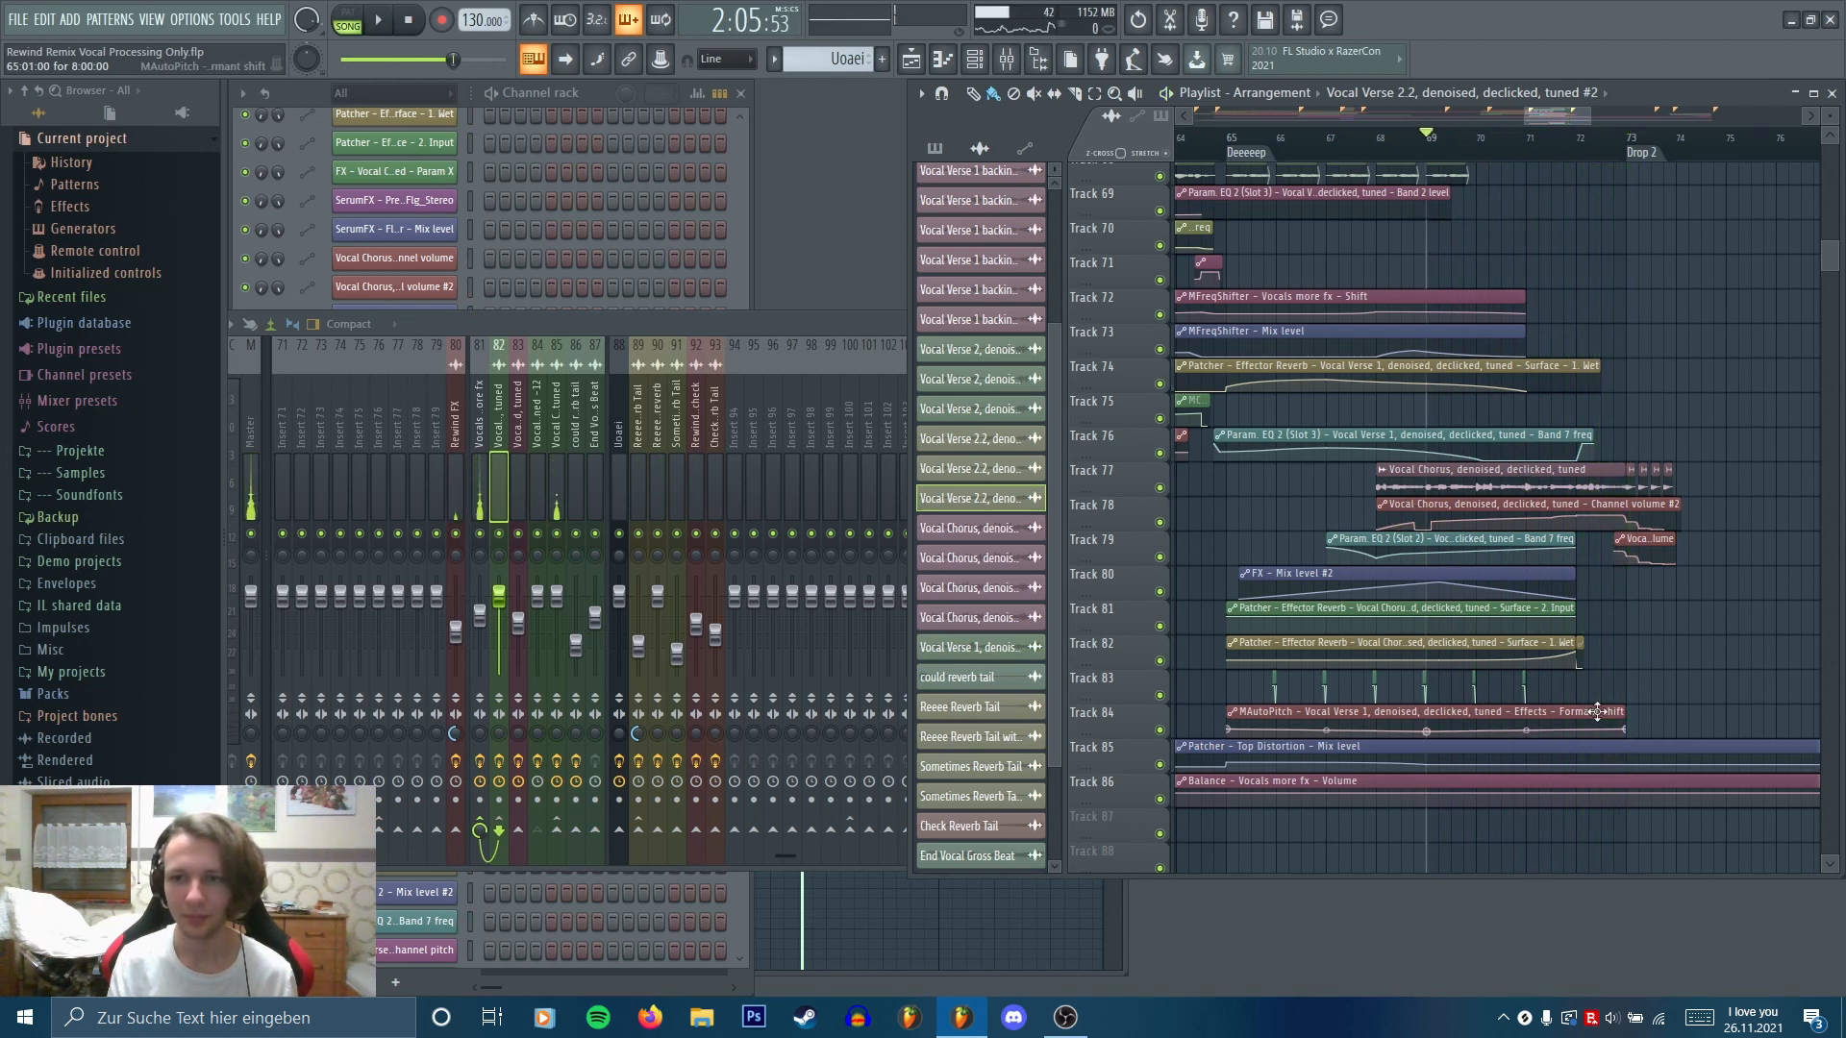
# Examine the Vocal Chorus volume, Band 7 frequency, FX mix level and Effector Reverb automation on Tracks 78 to 82
pyautogui.scroll(4, 1525, 478)
pyautogui.scroll(3, 1369, 392)
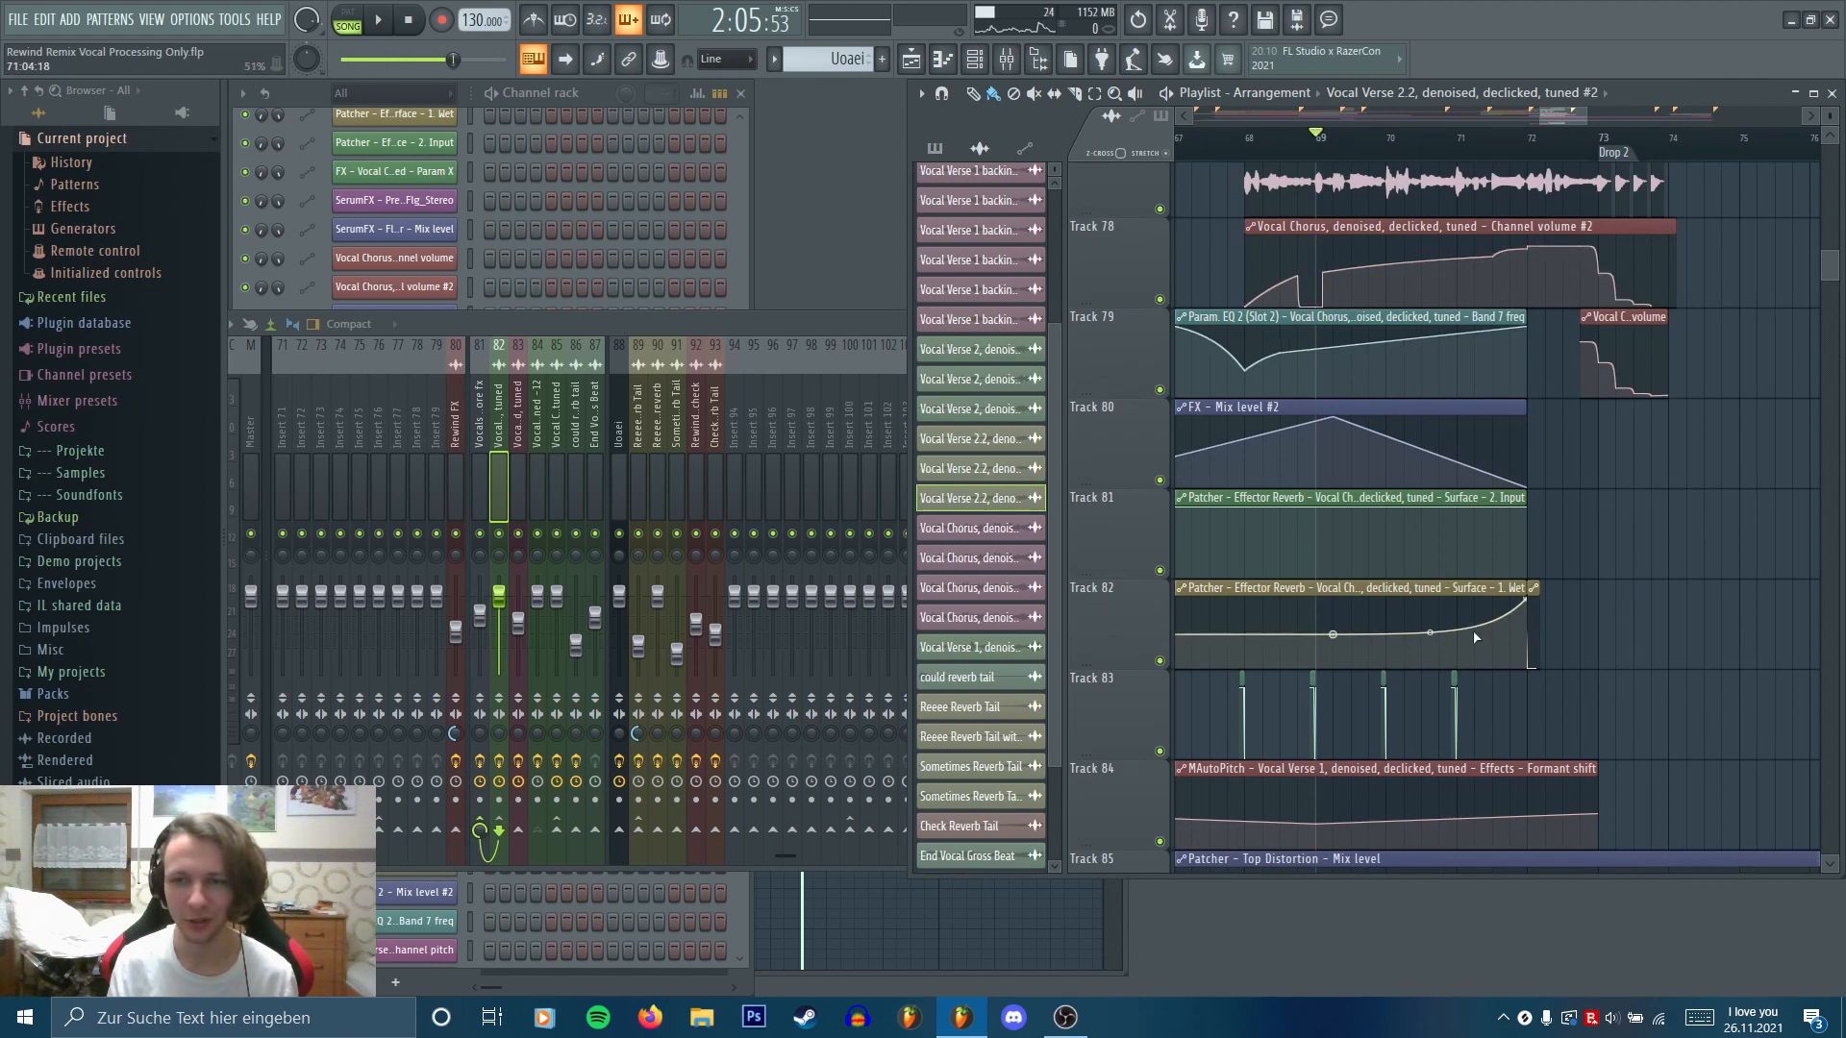
pyautogui.scroll(-5, 1477, 631)
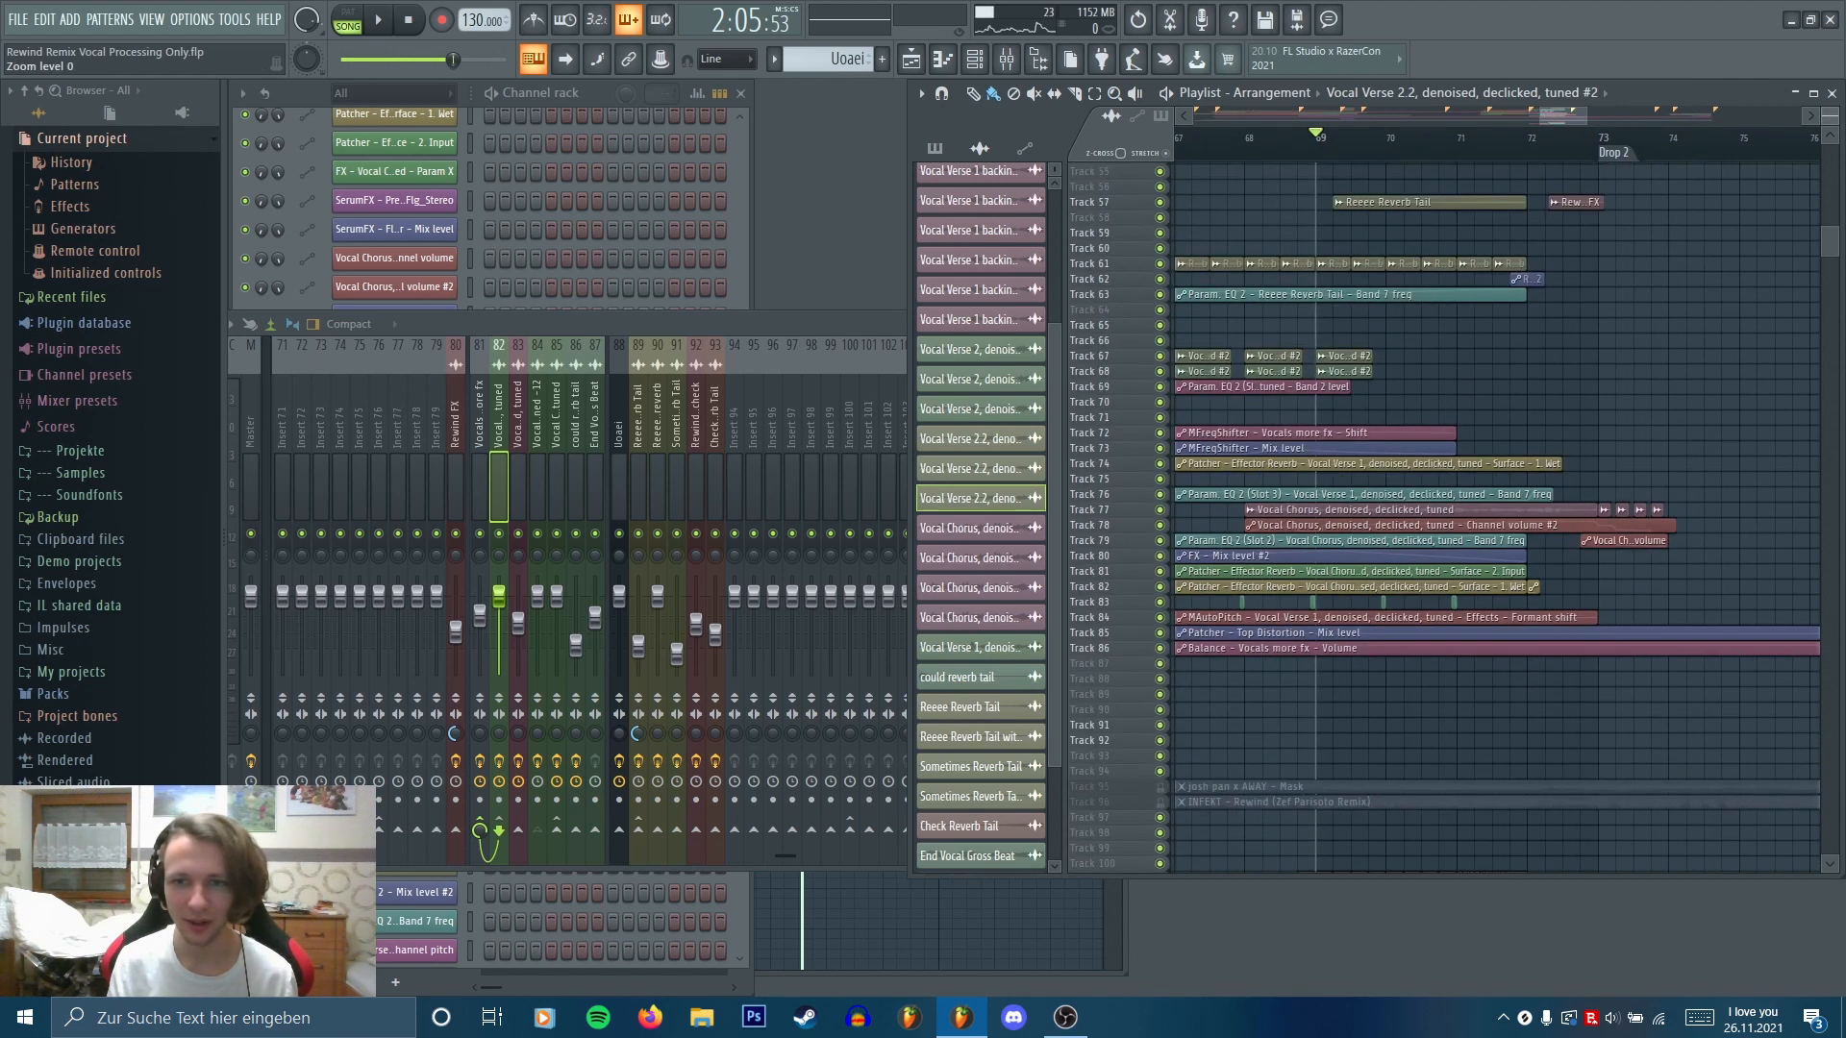
# Move the playhead to bar 97 and audition the ending vocals with the End Vocal Gross Beat and End Vocal just fx clips
pyautogui.scroll(3, 1531, 509)
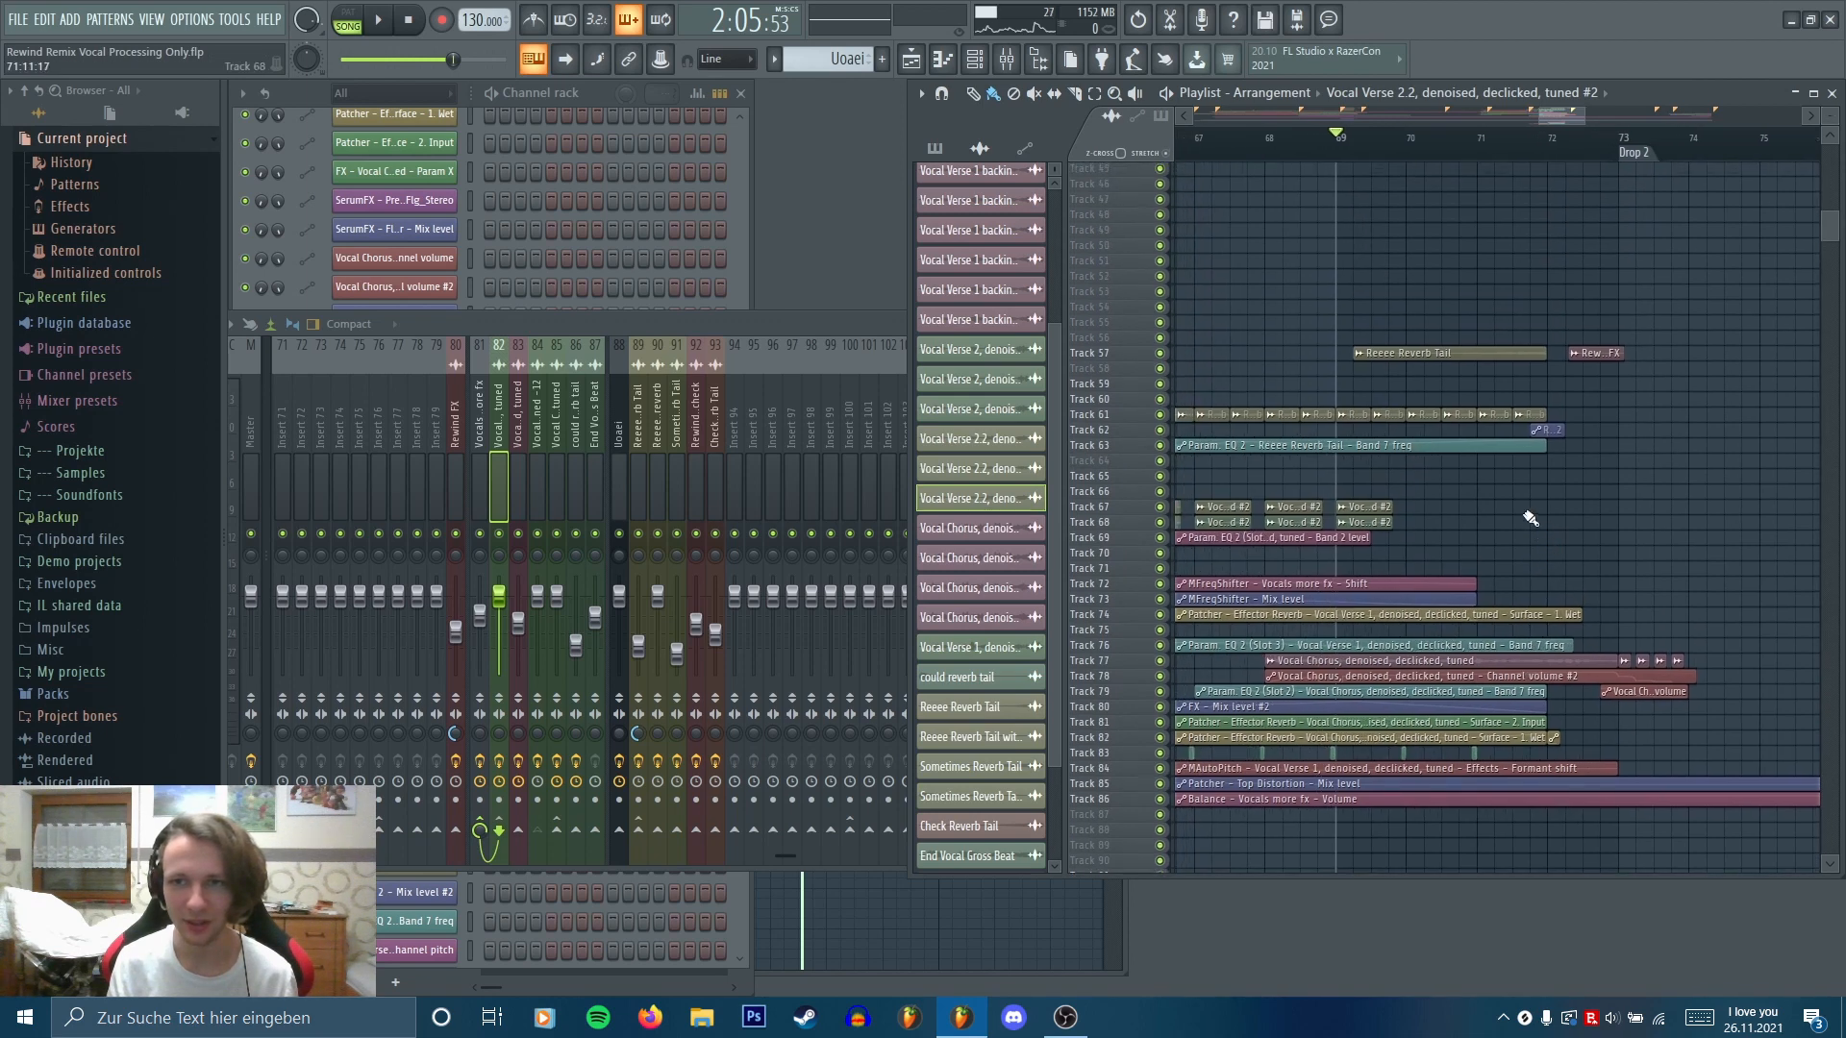
pyautogui.moveTo(1581, 116); pyautogui.dragTo(1794, 116)
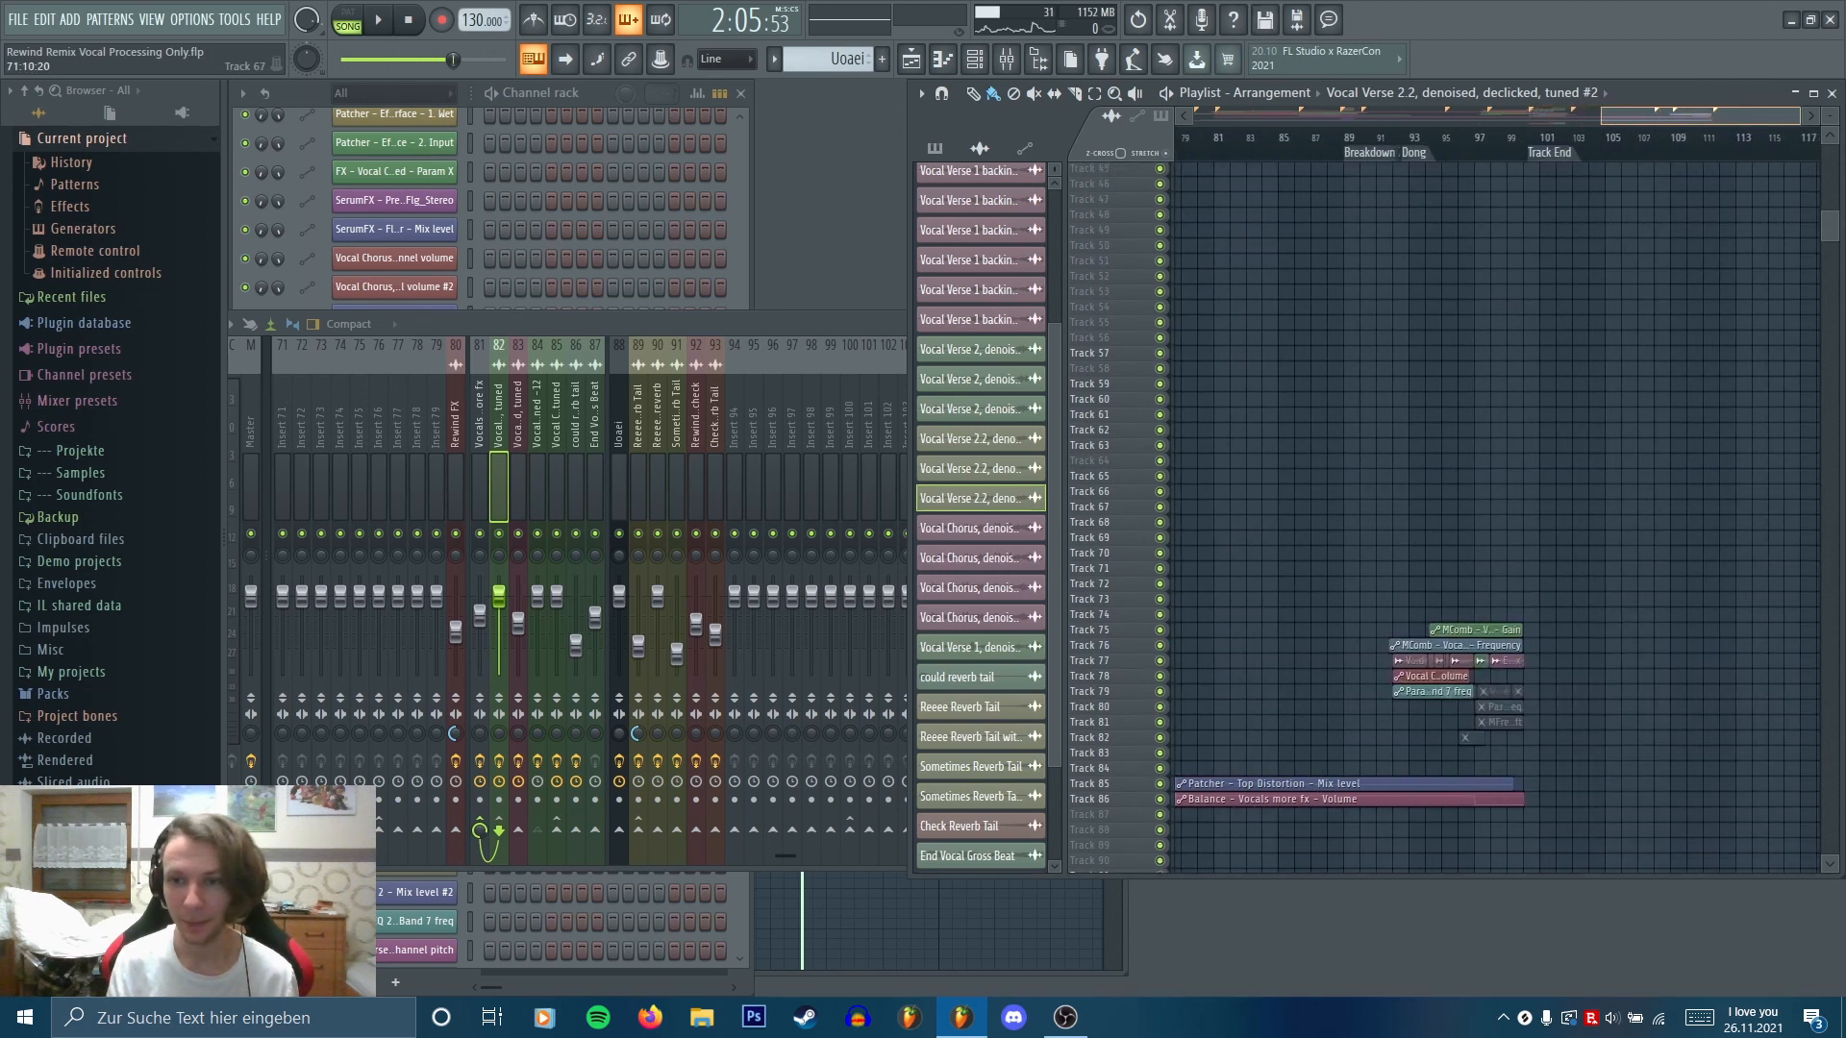
pyautogui.scroll(6, 1525, 494)
pyautogui.scroll(4, 1504, 461)
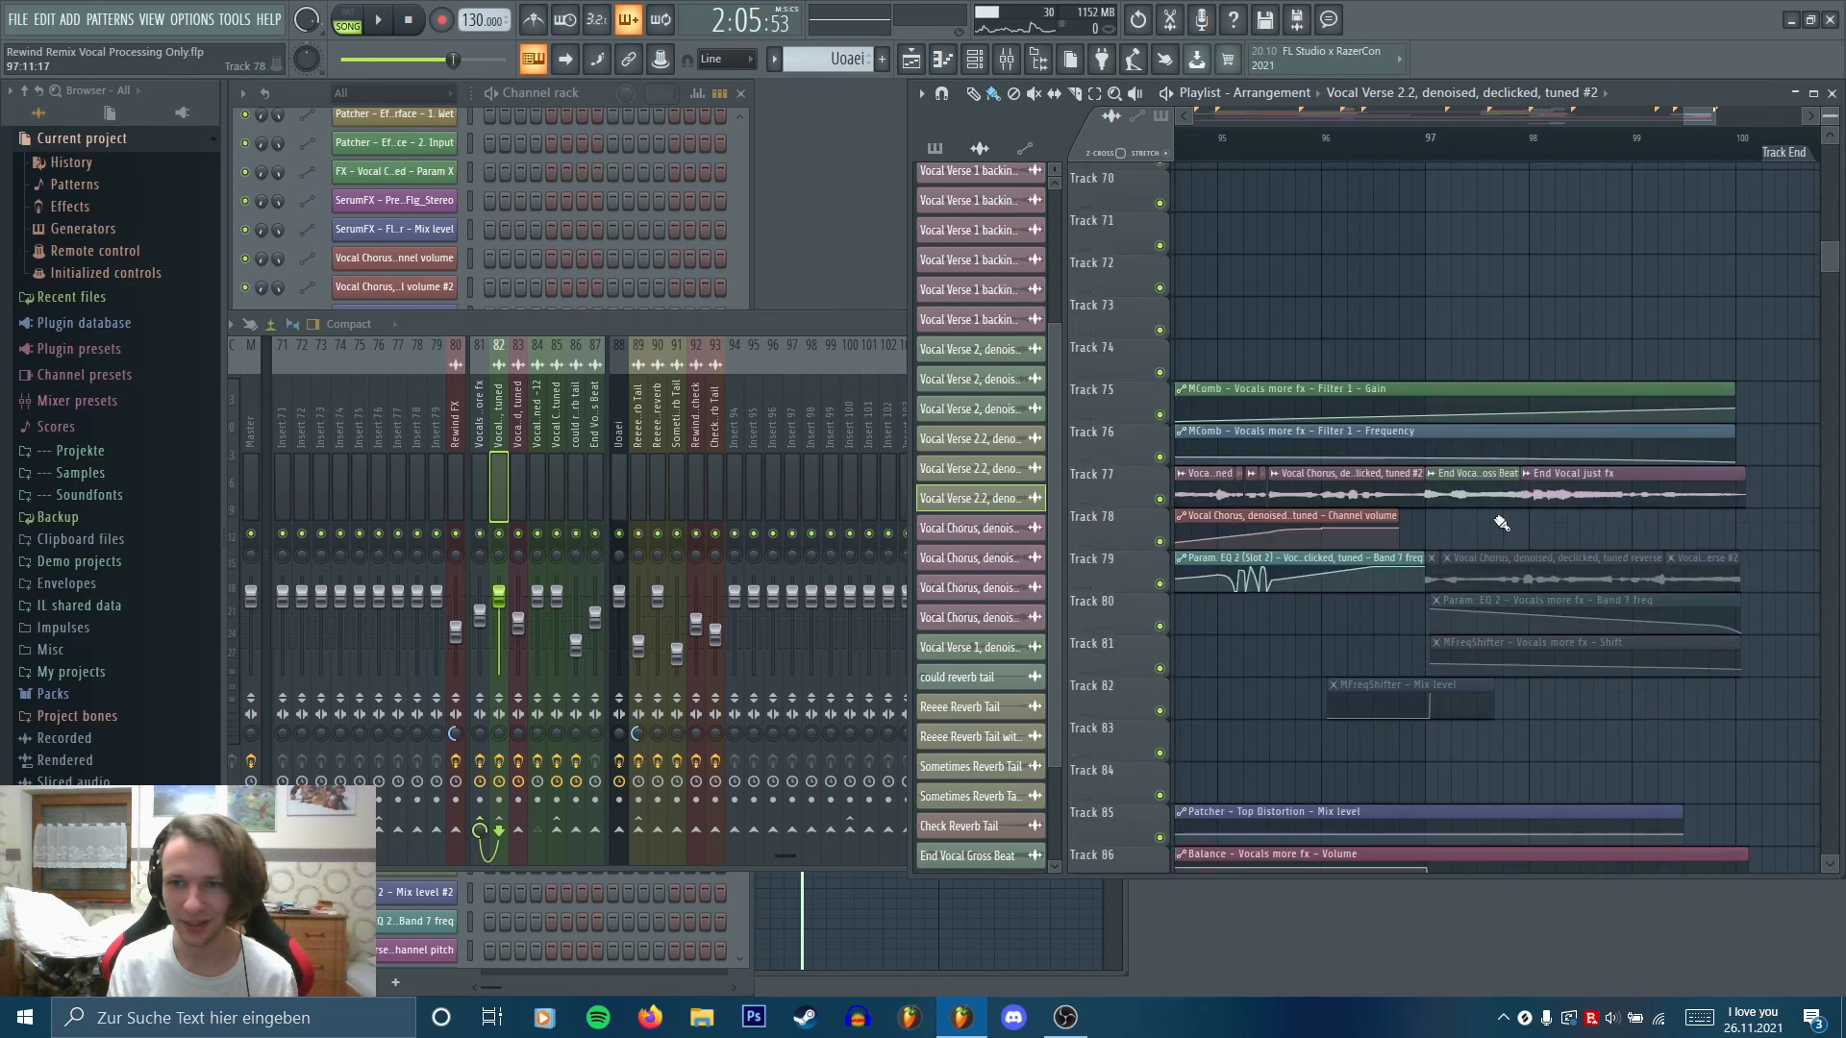
pyautogui.click(1430, 139)
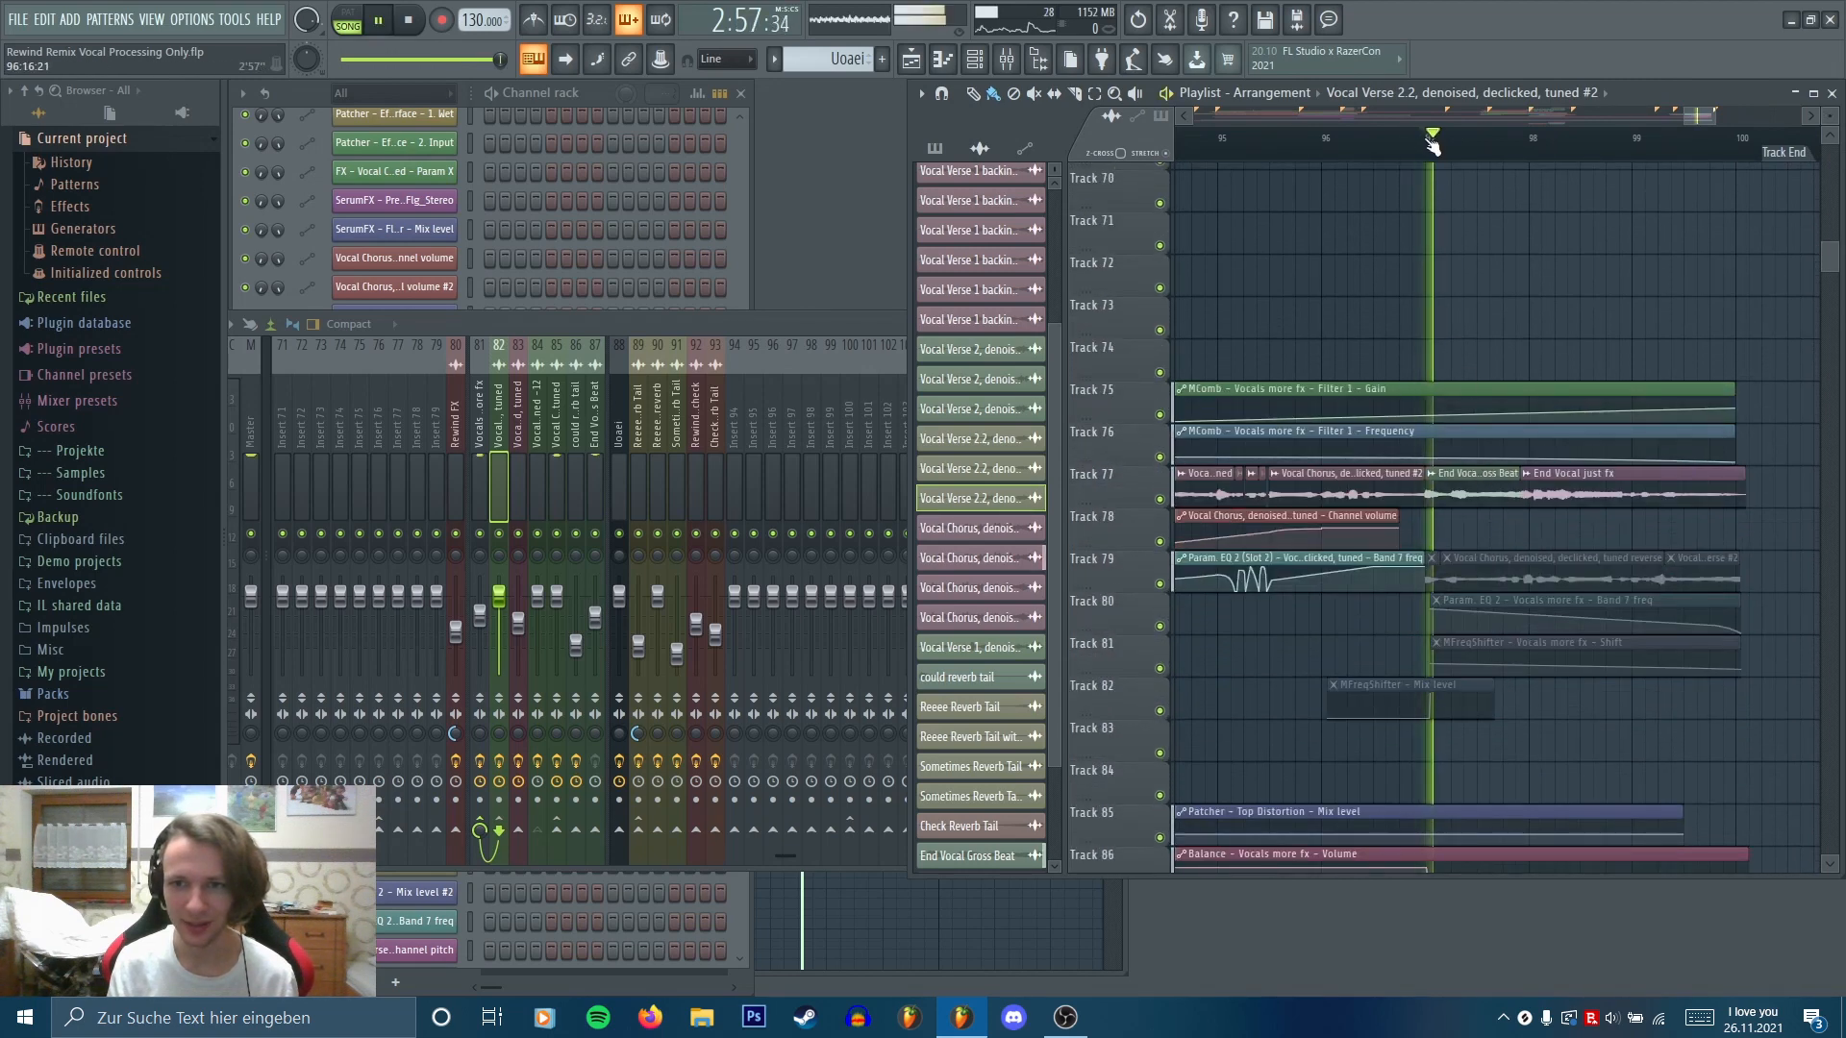
pyautogui.press('space')
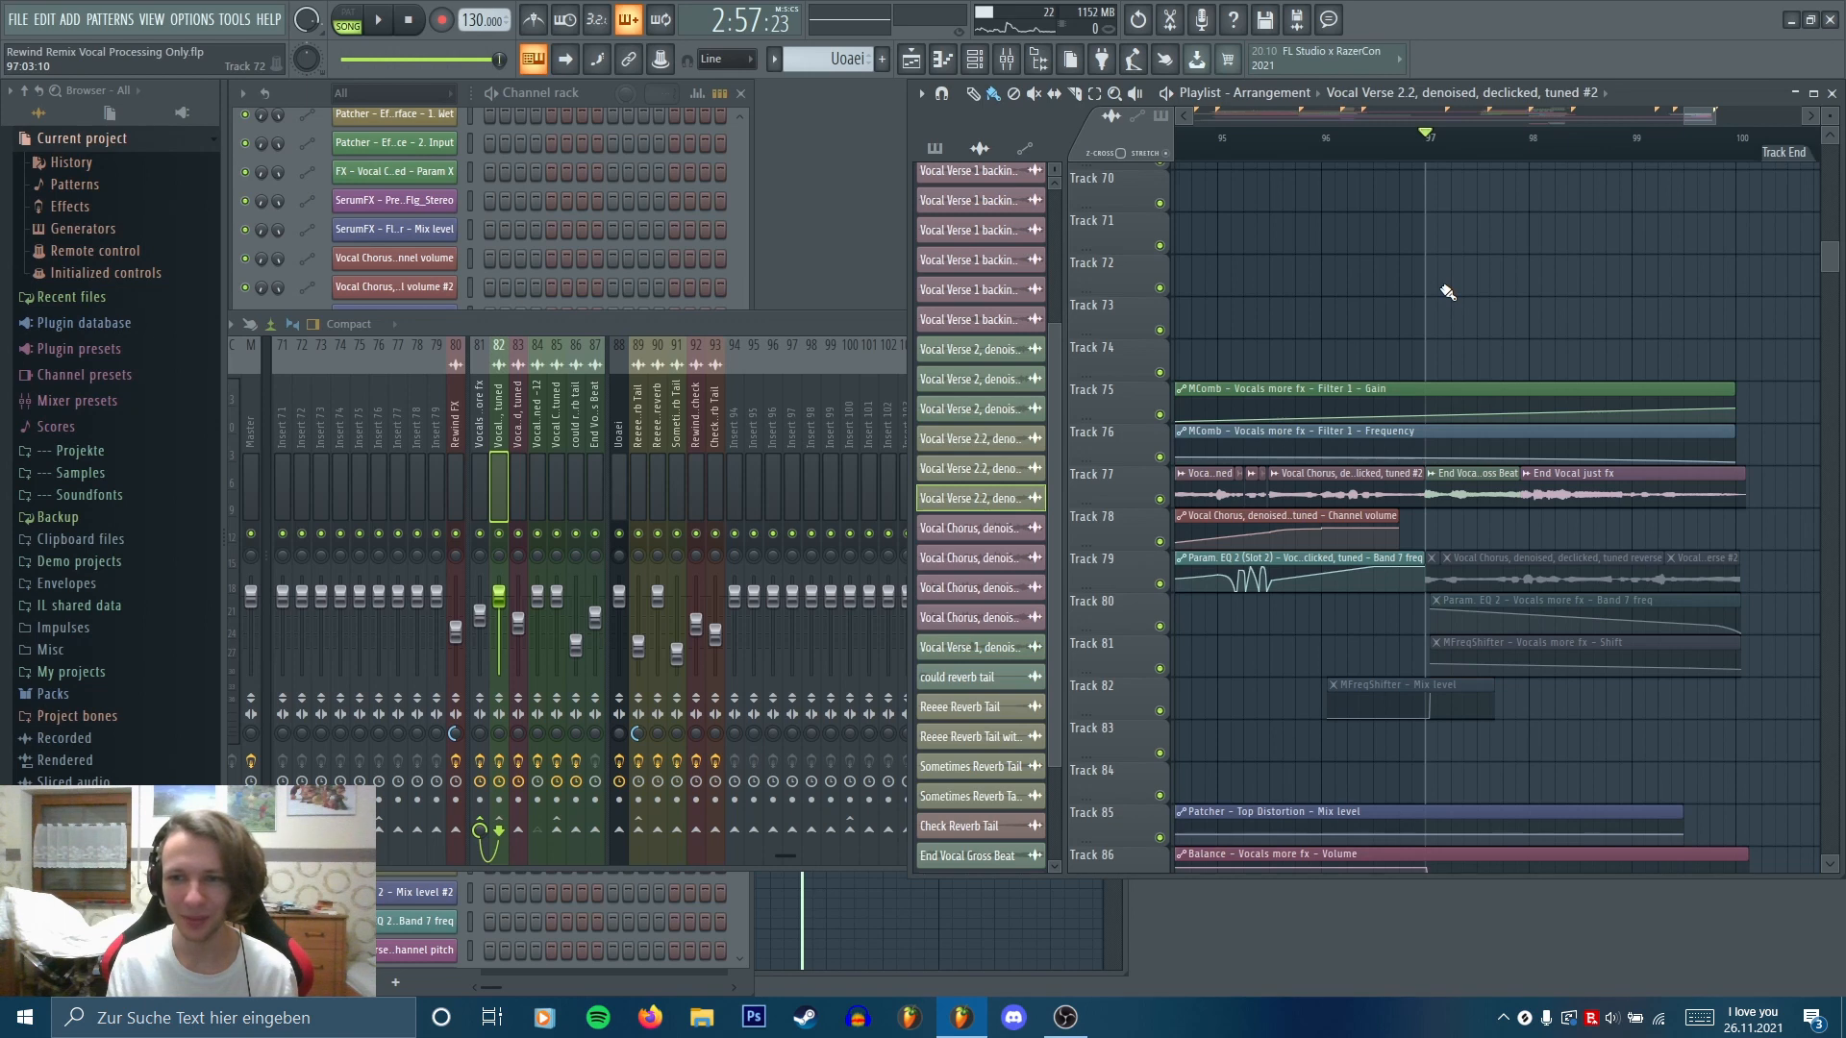
# Mute the two End Vocal clips on Track 77 and unmute the reversed Vocal Chorus clips and automation on Tracks 79 to 82
pyautogui.scroll(3, 1461, 517)
pyautogui.moveTo(1481, 444); pyautogui.dragTo(1595, 445)
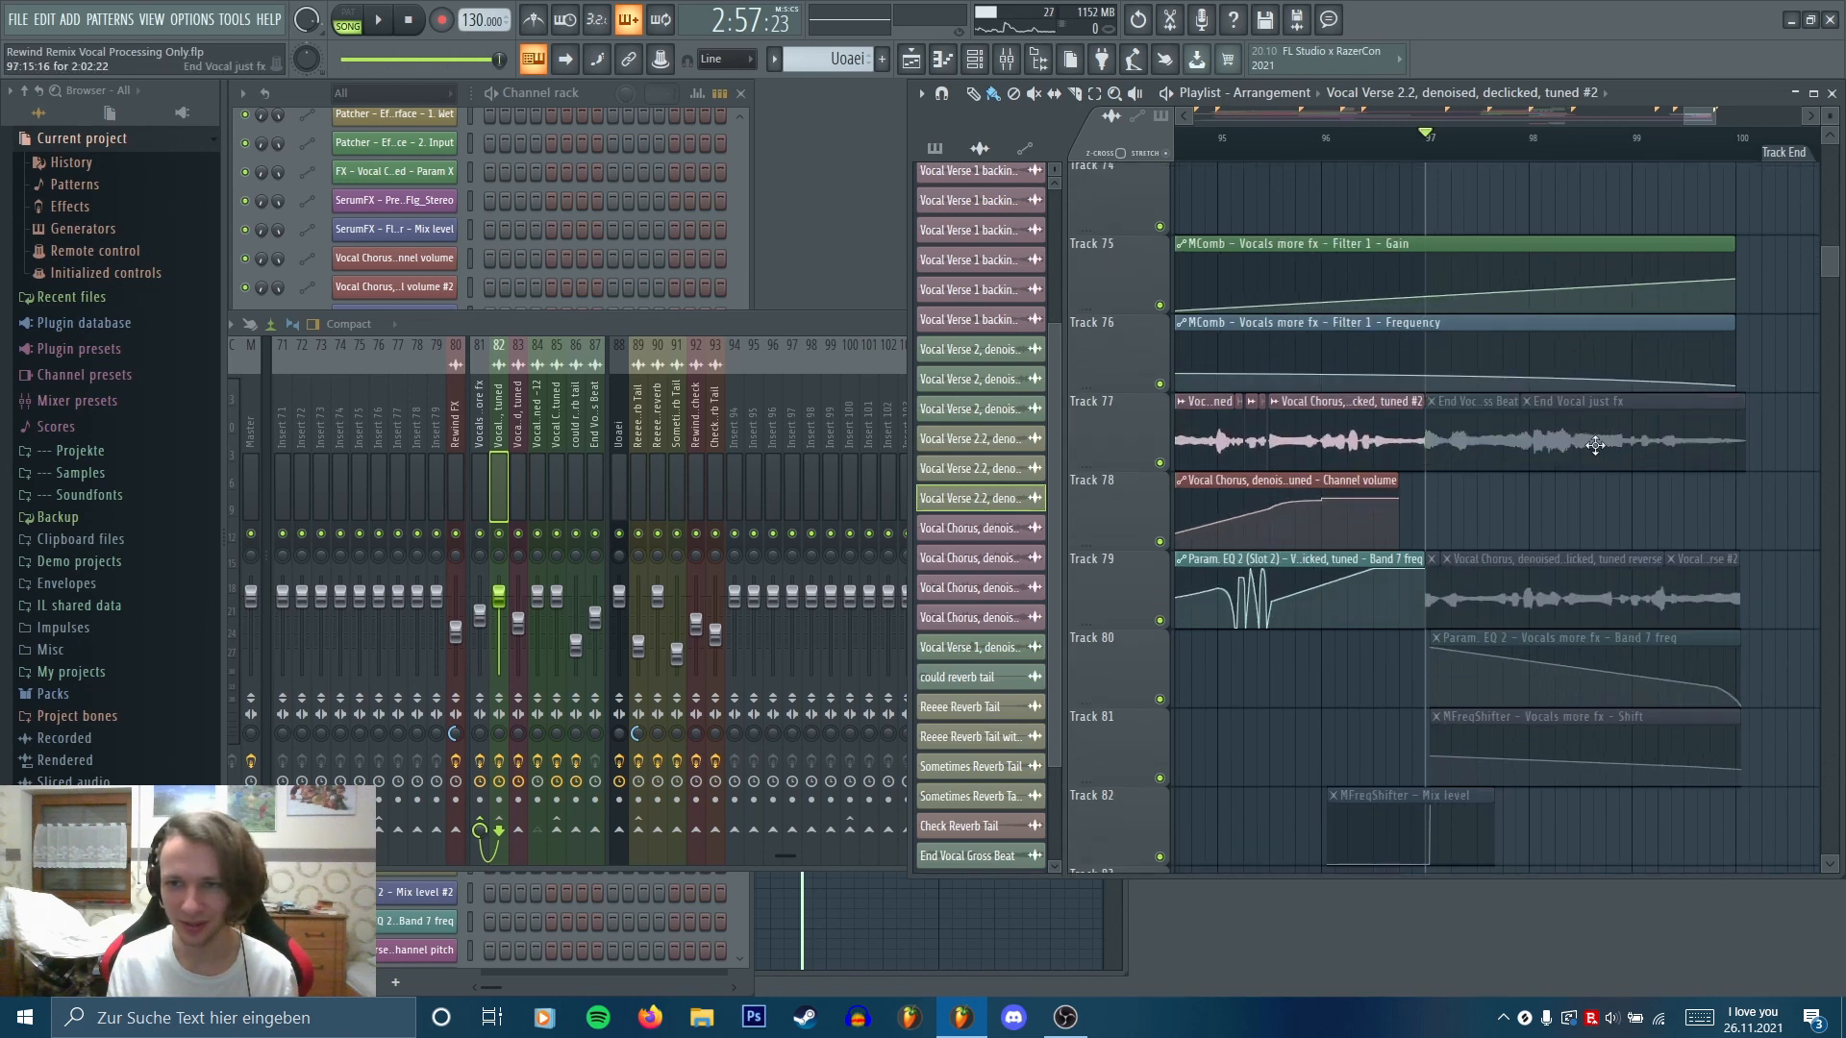
pyautogui.scroll(-1, 1586, 433)
pyautogui.moveTo(1437, 524)
pyautogui.mouseDown()
pyautogui.moveTo(1695, 525)
pyautogui.moveTo(1461, 760)
pyautogui.moveTo(1500, 760)
pyautogui.mouseUp()
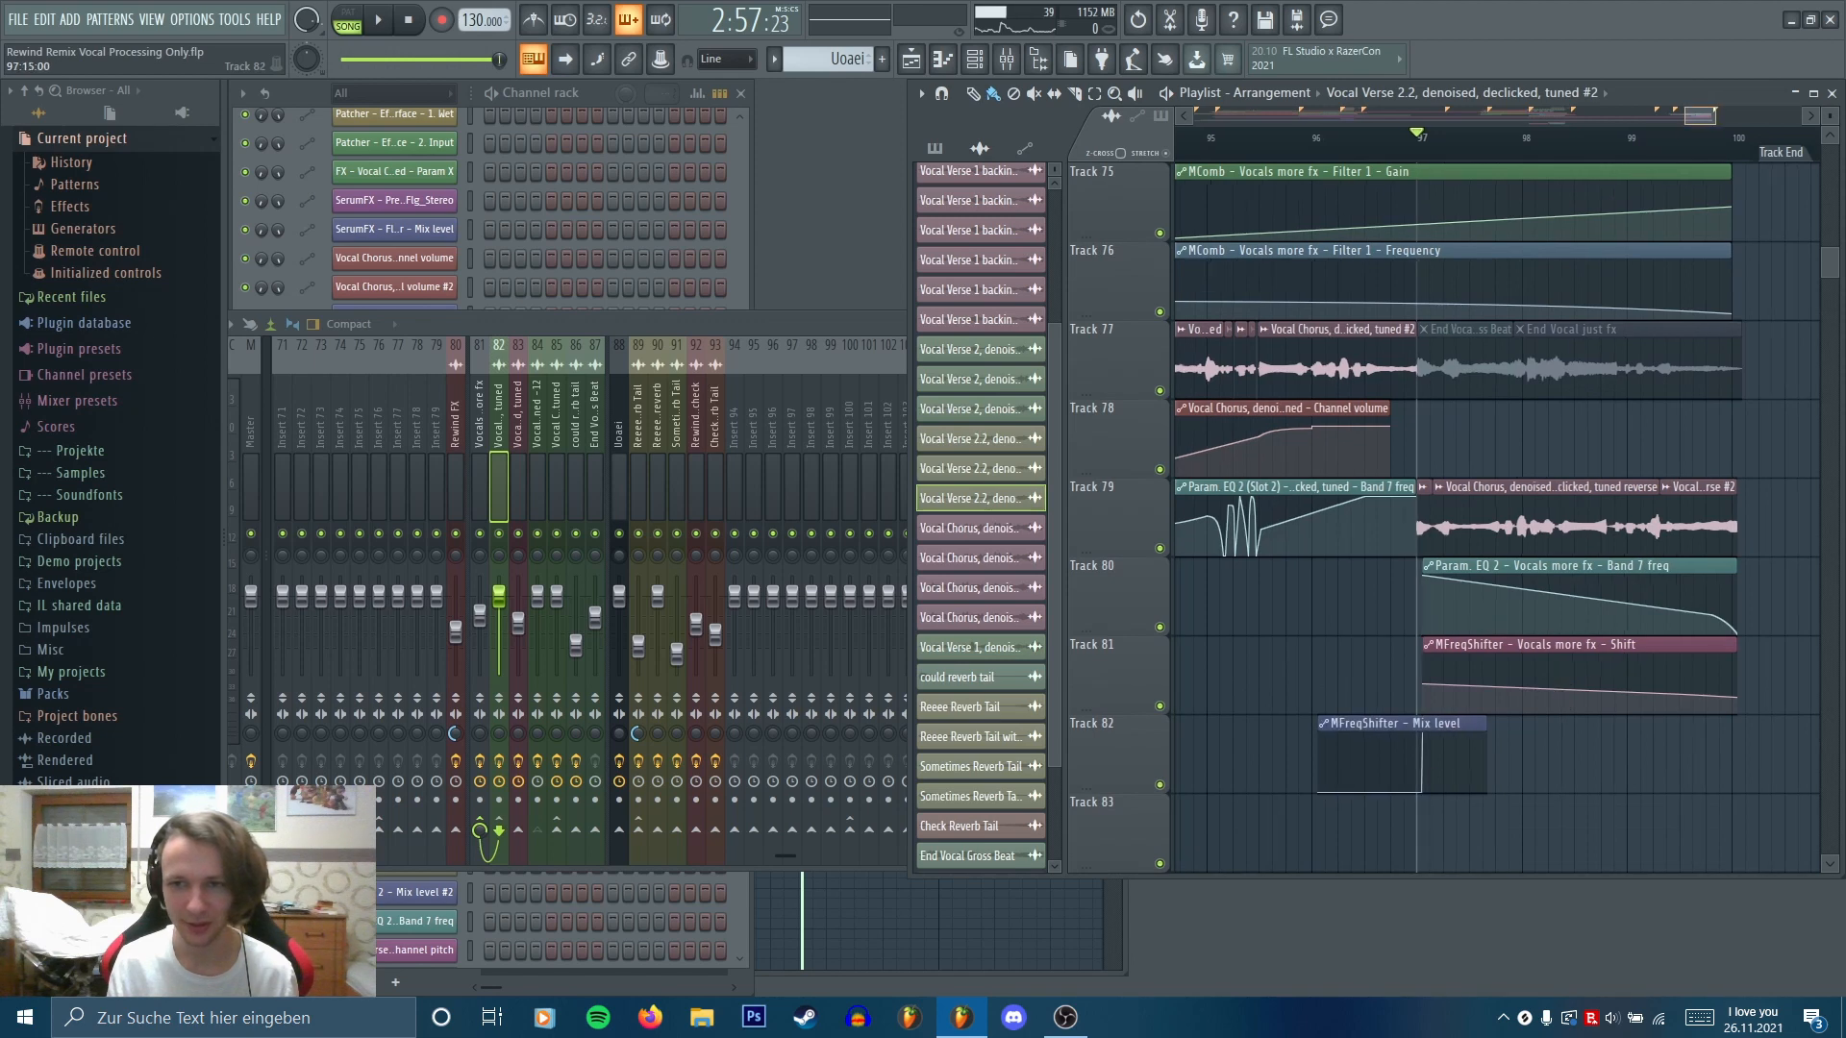
# Mute the Balance volume automation on Track 86 and audition the reversed Vocal Chorus from bar 97
pyautogui.scroll(2, 1504, 751)
pyautogui.press('space')
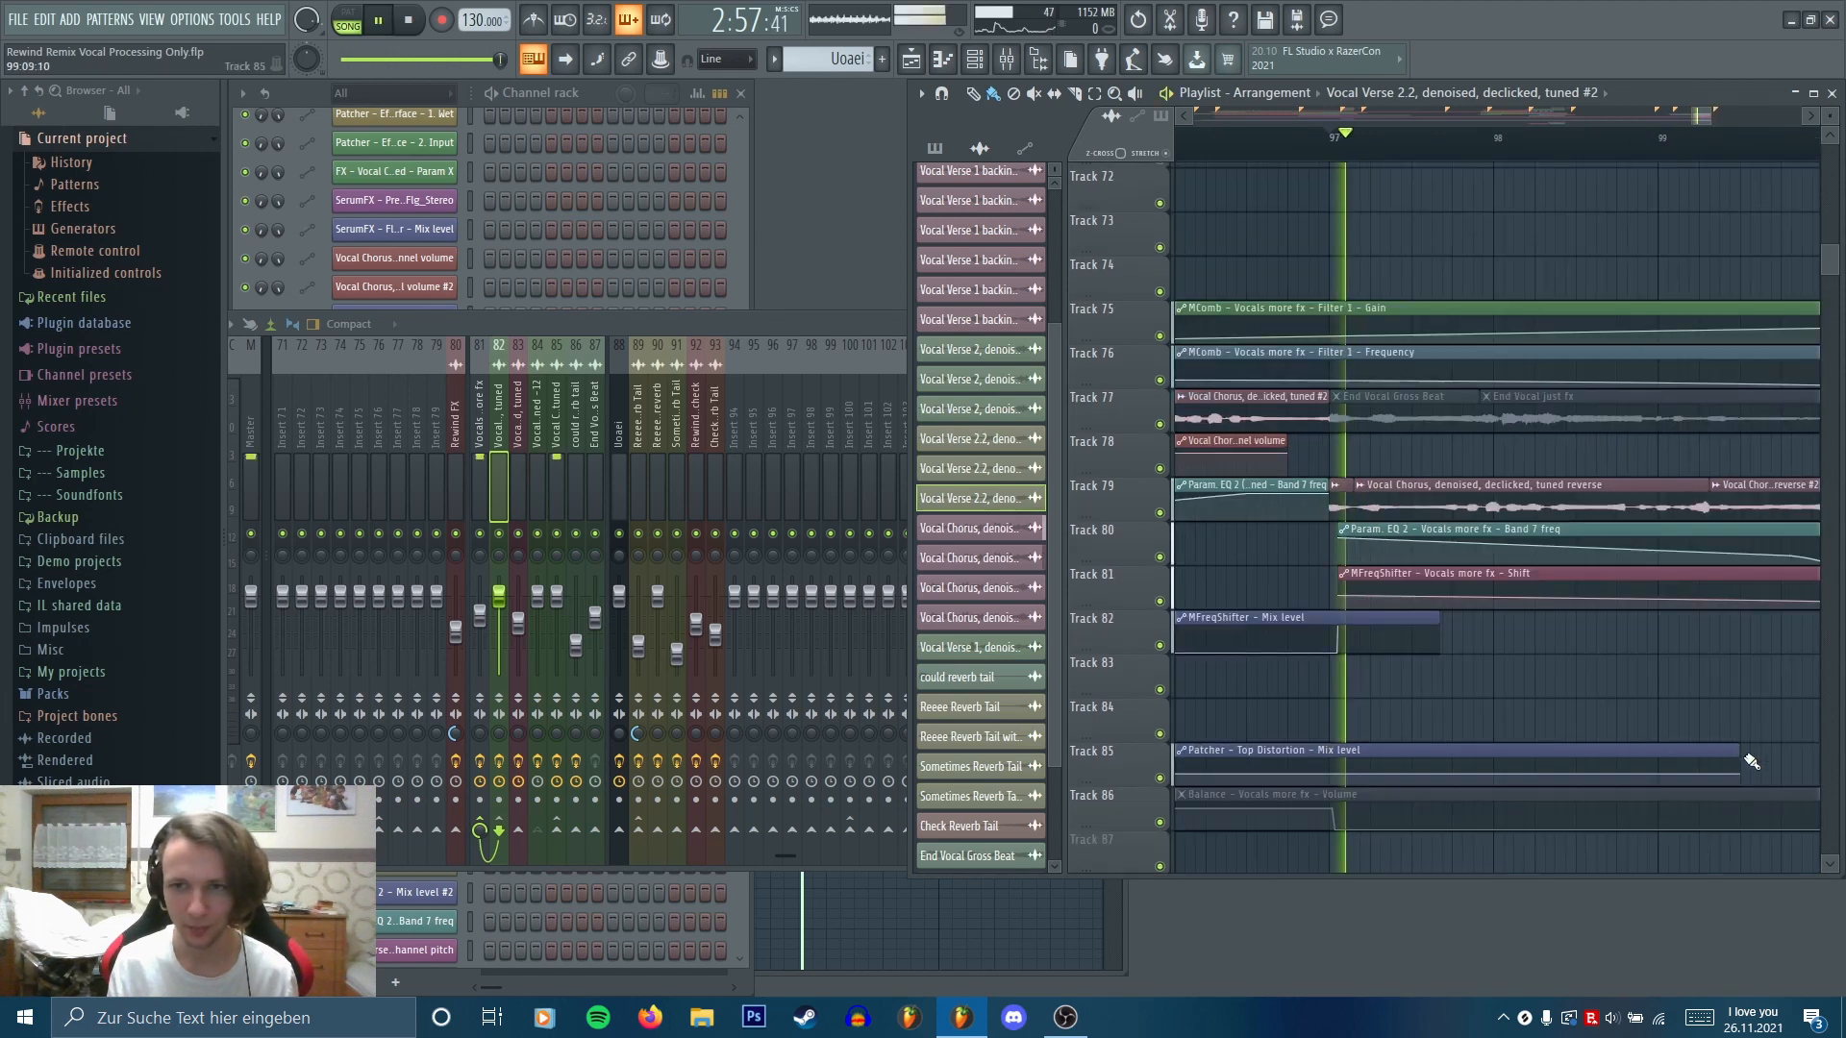
pyautogui.press('space')
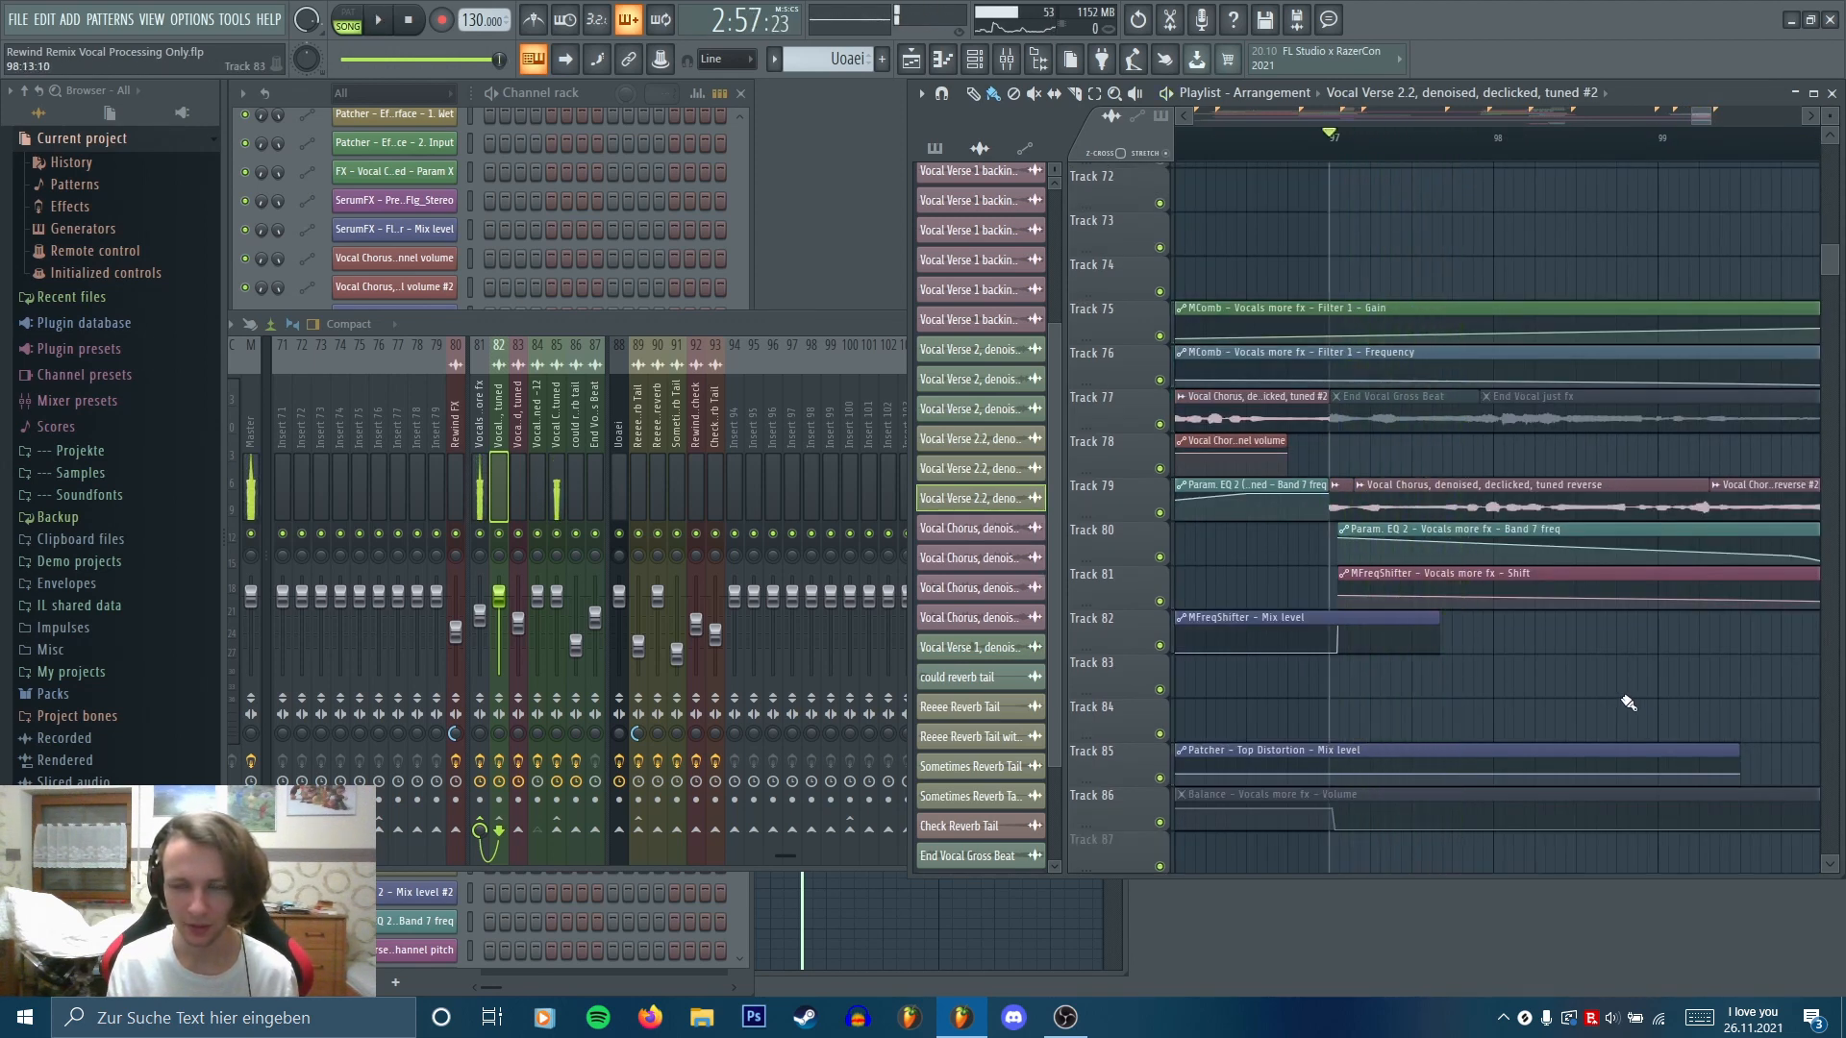
# Select the Vocals more fx mixer track and load Gross Beat into effect slot 10
pyautogui.scroll(-2, 1602, 618)
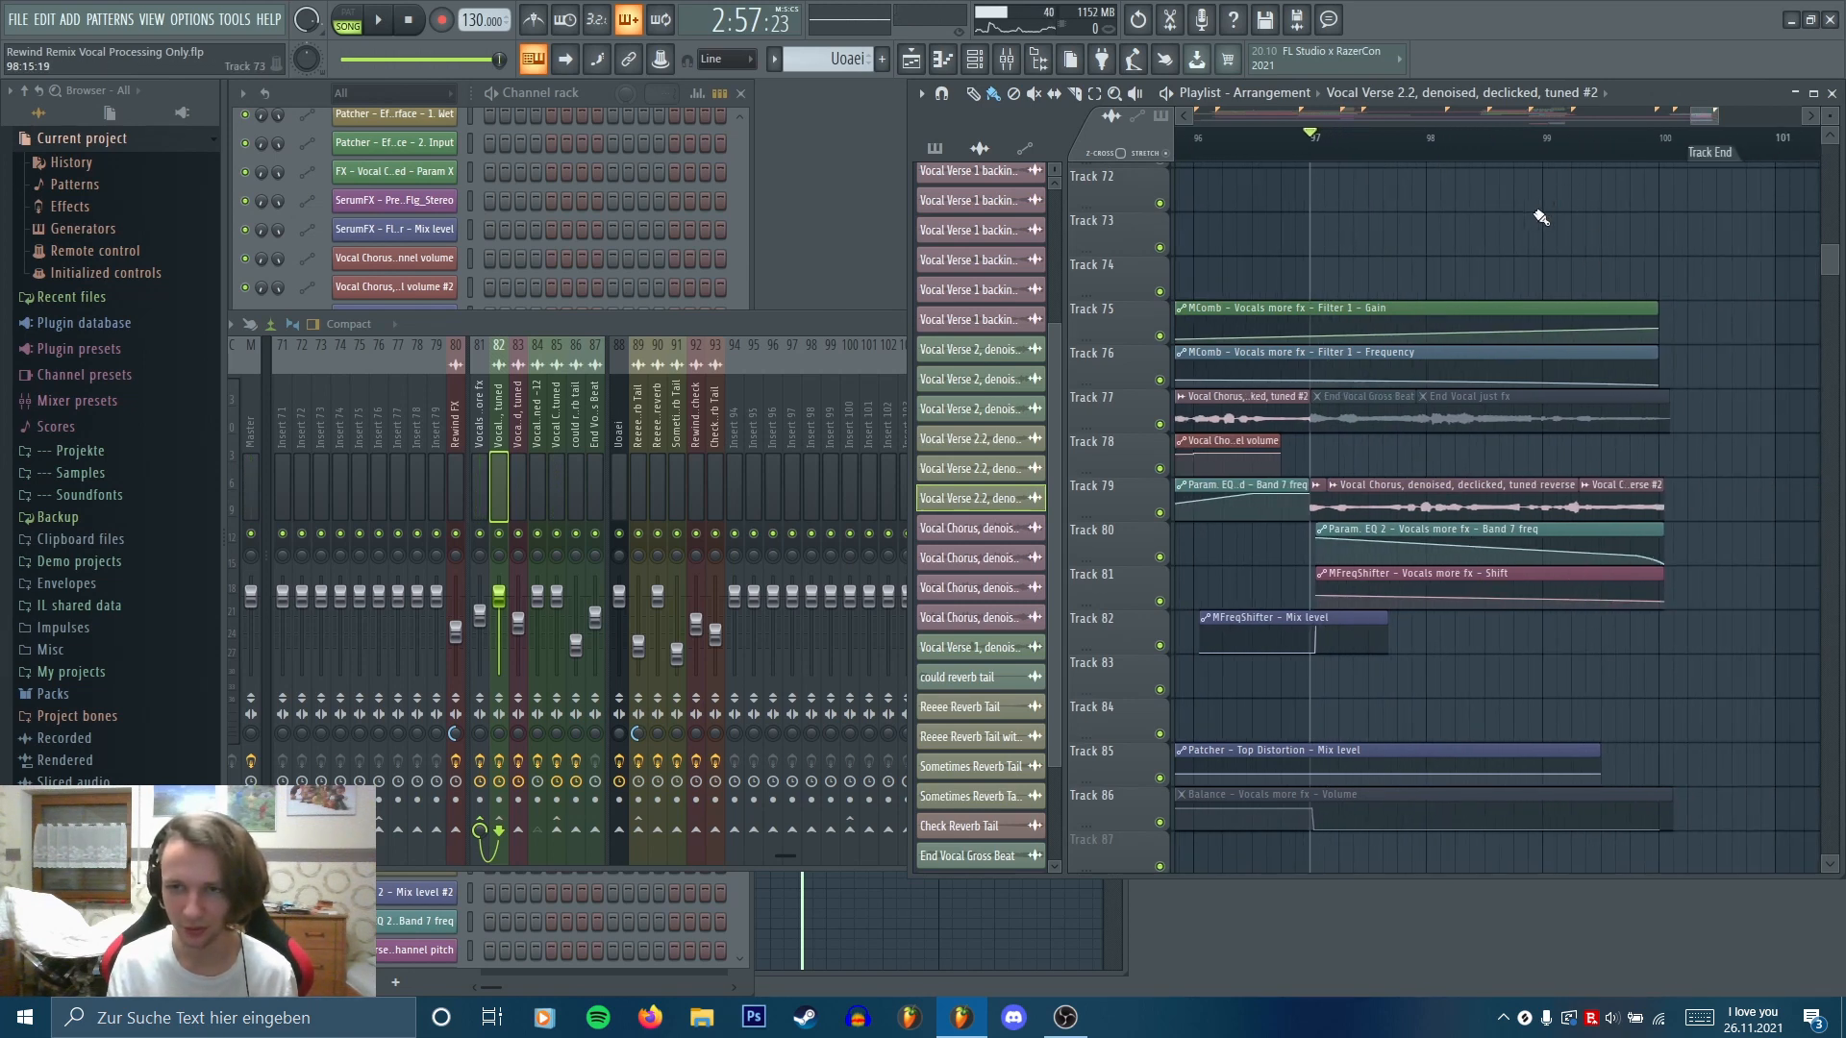
pyautogui.scroll(2, 1540, 218)
pyautogui.click(501, 427)
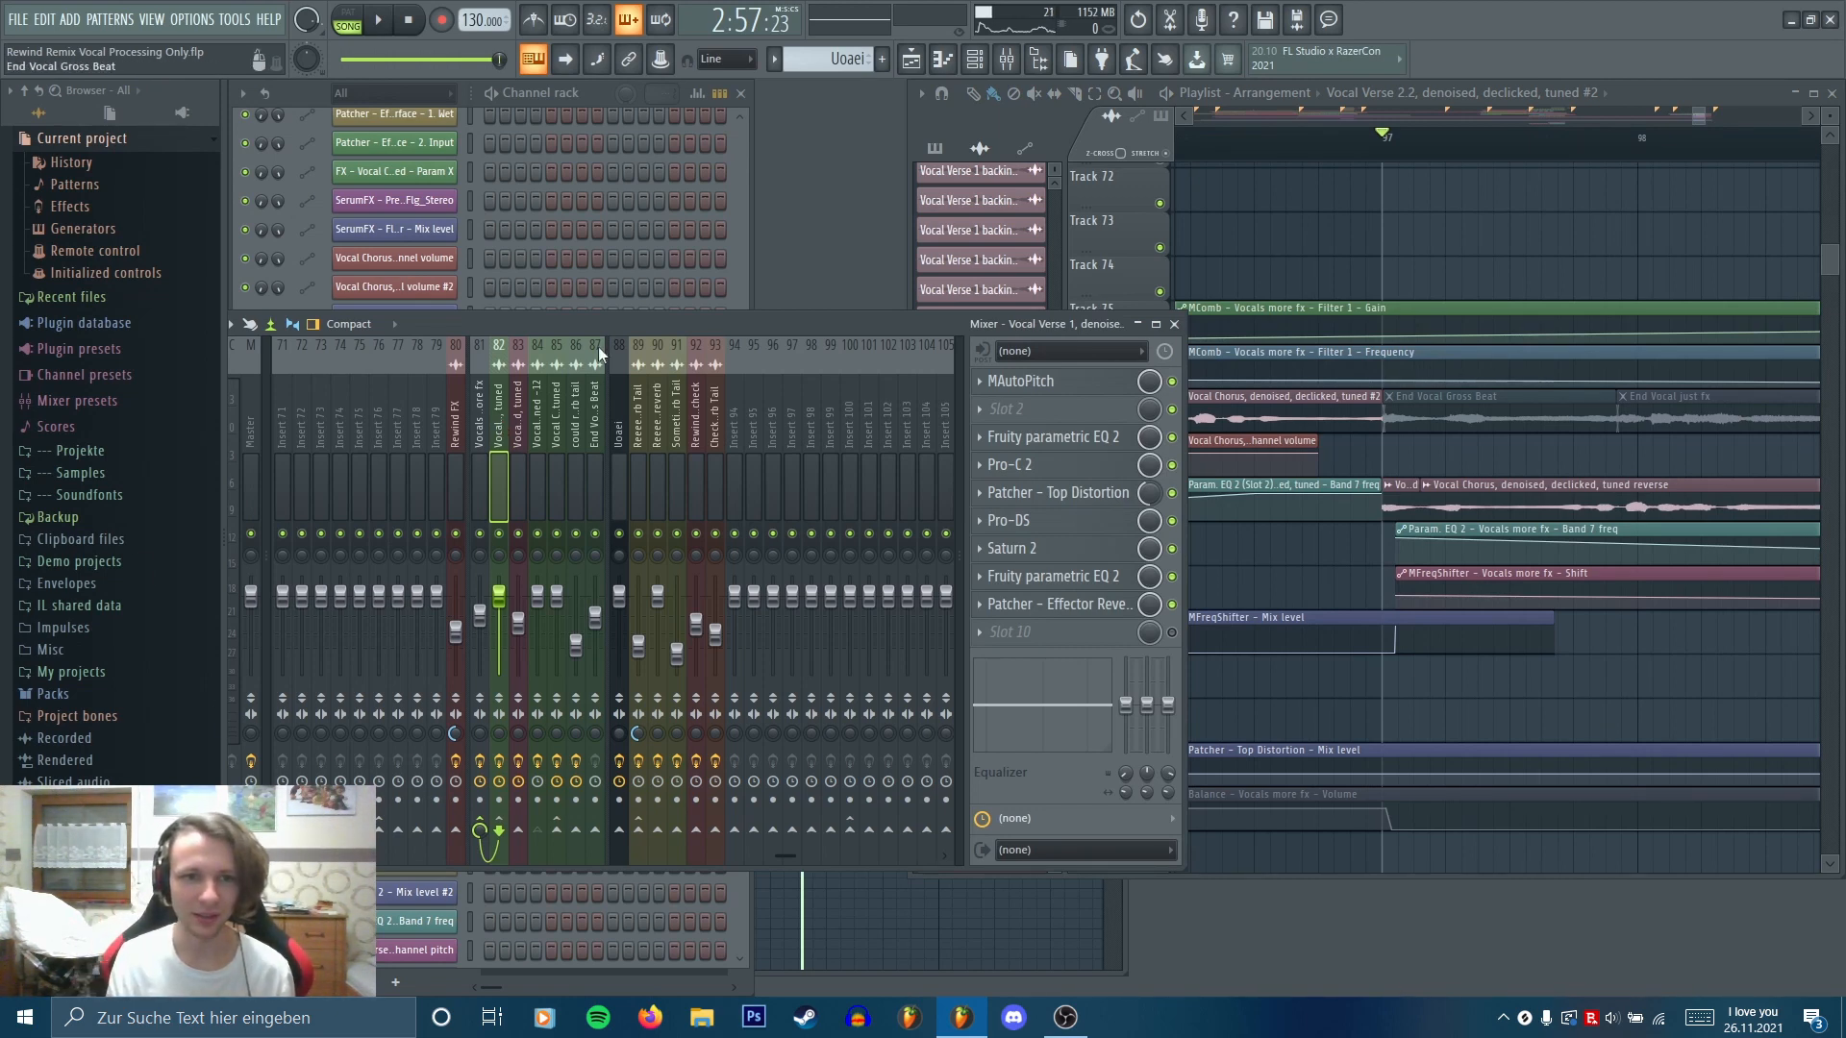
pyautogui.click(484, 440)
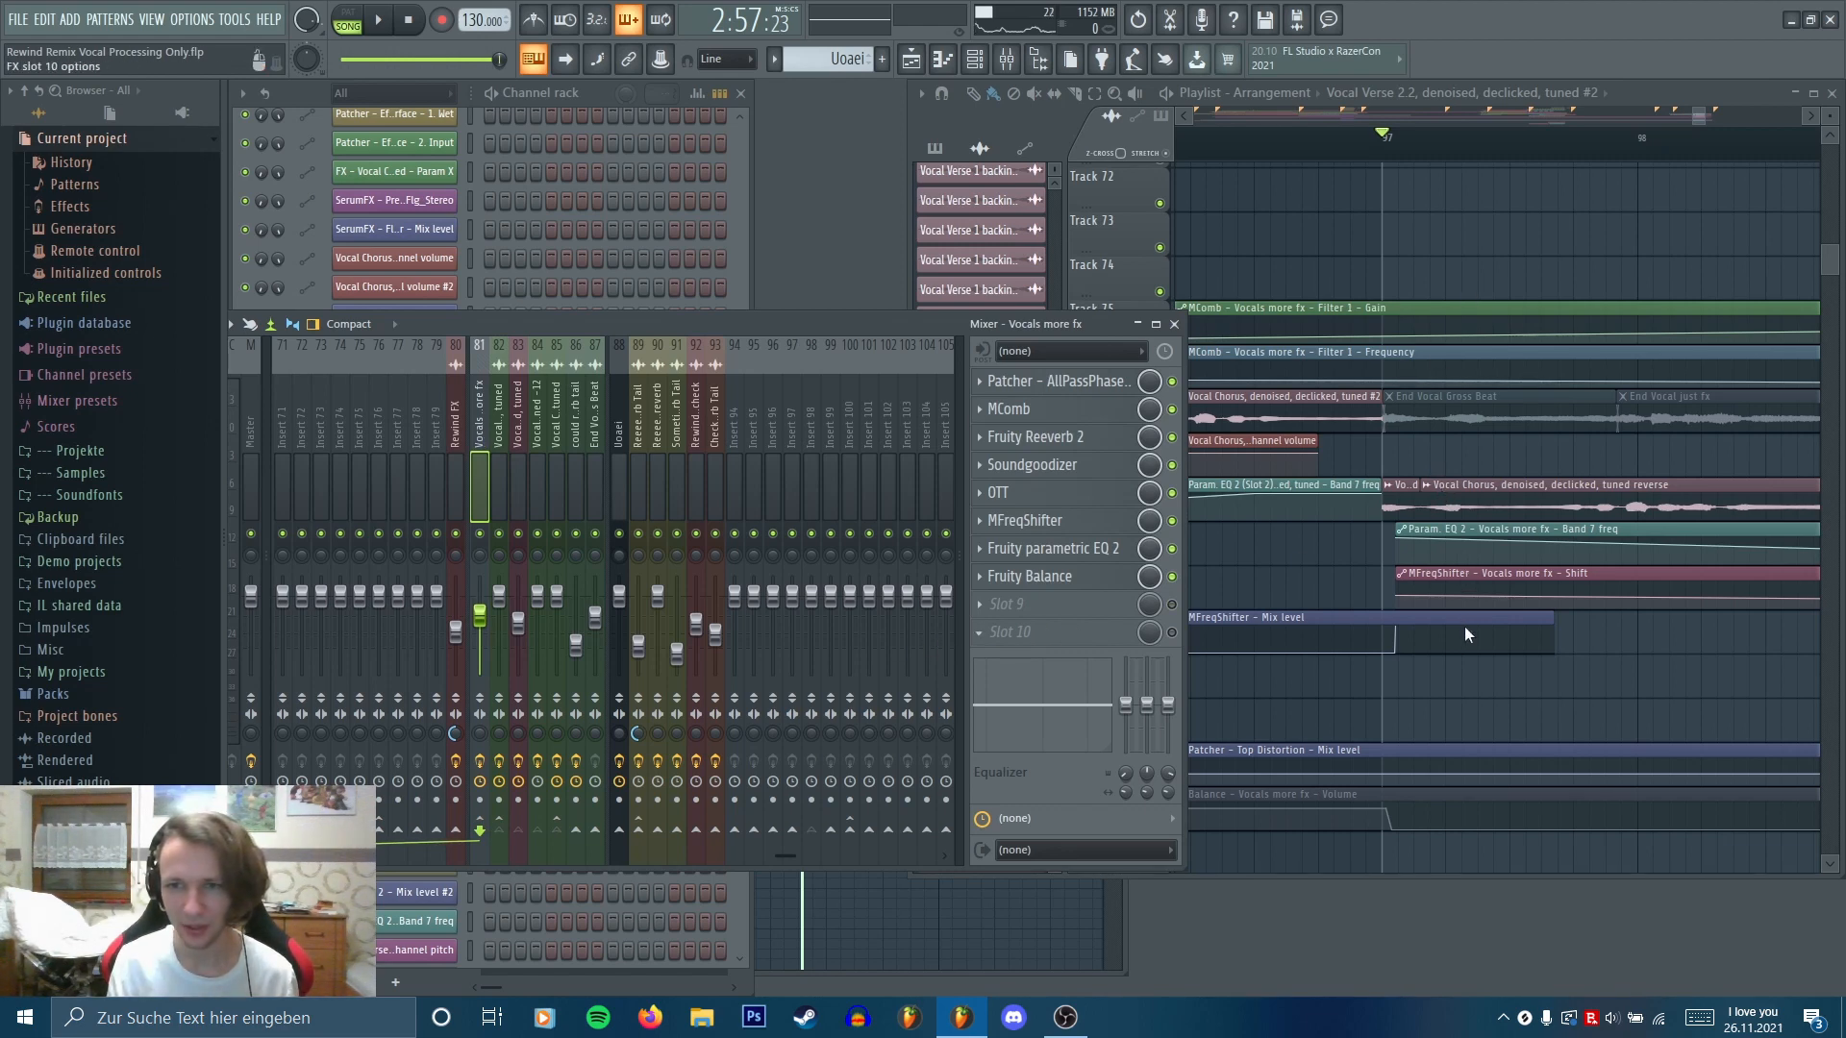
# Shape Gross Beat's Empty time envelope into a smooth descending curve that levels off near the end, and close the plugin
pyautogui.rightClick(752, 322)
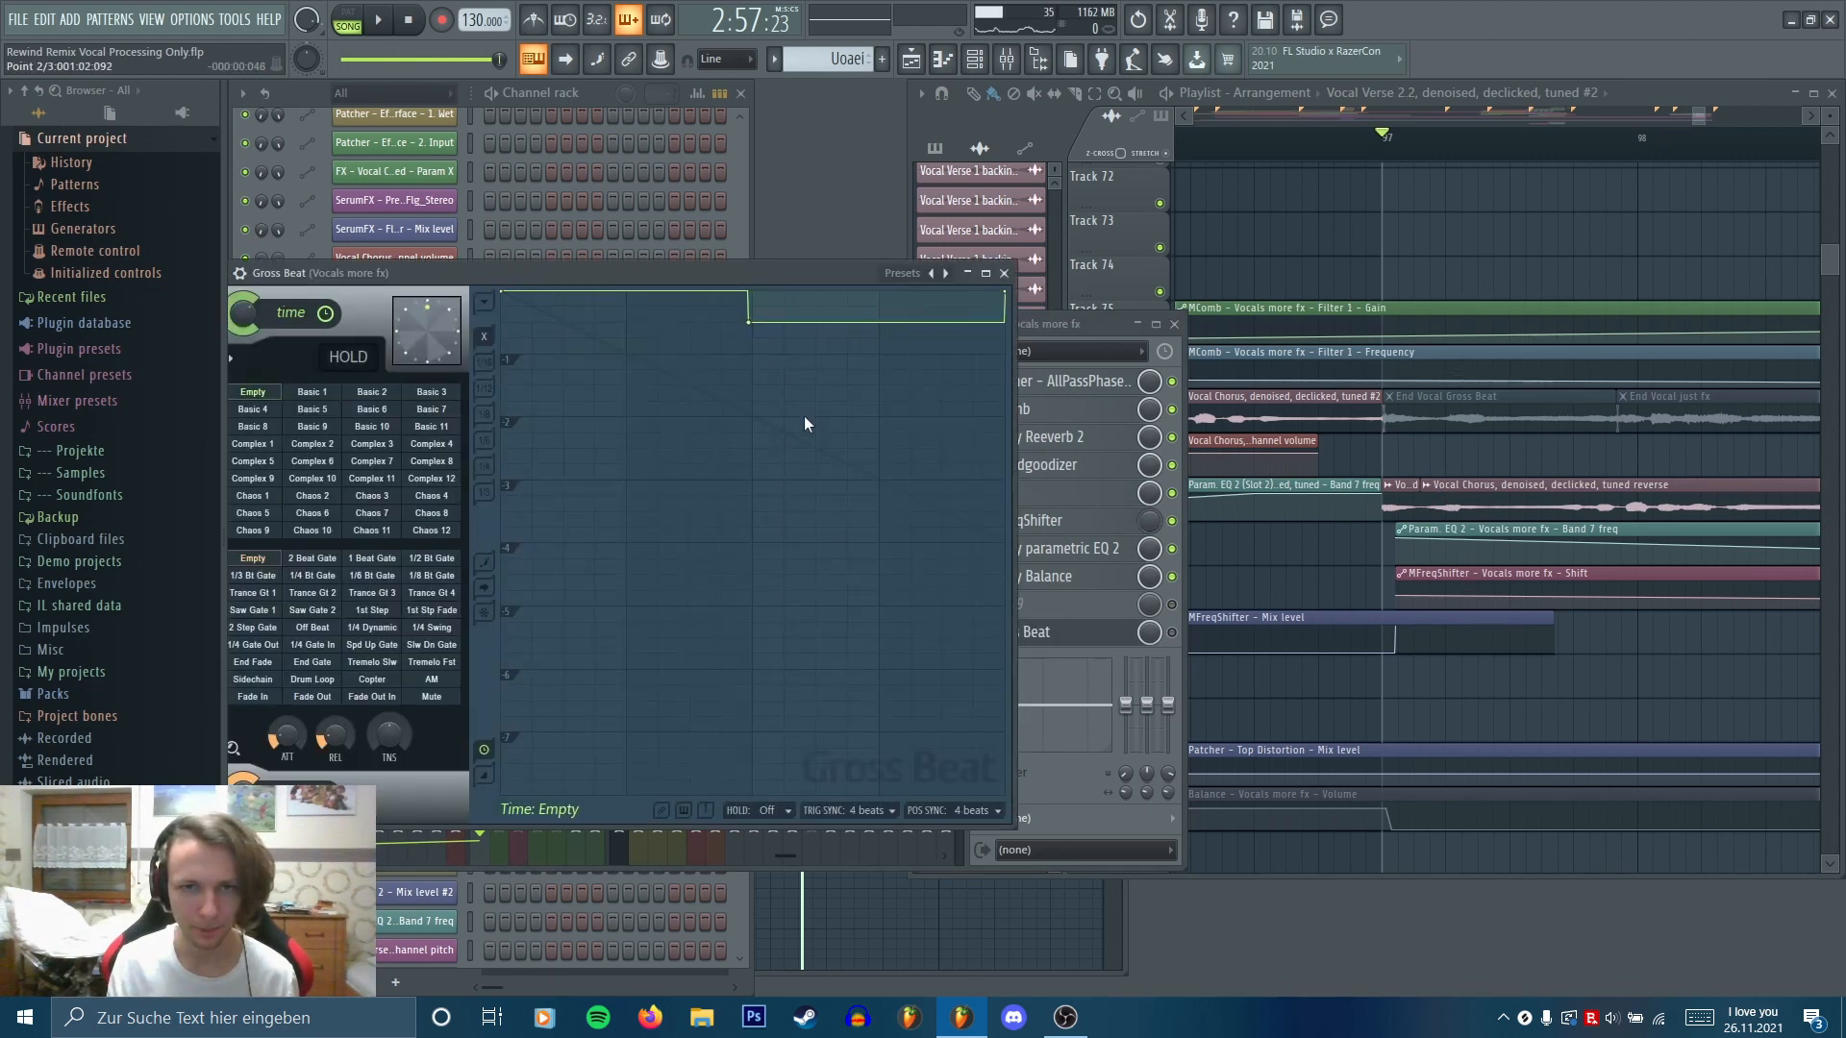
pyautogui.moveTo(624, 307); pyautogui.dragTo(623, 294)
pyautogui.rightClick(876, 359)
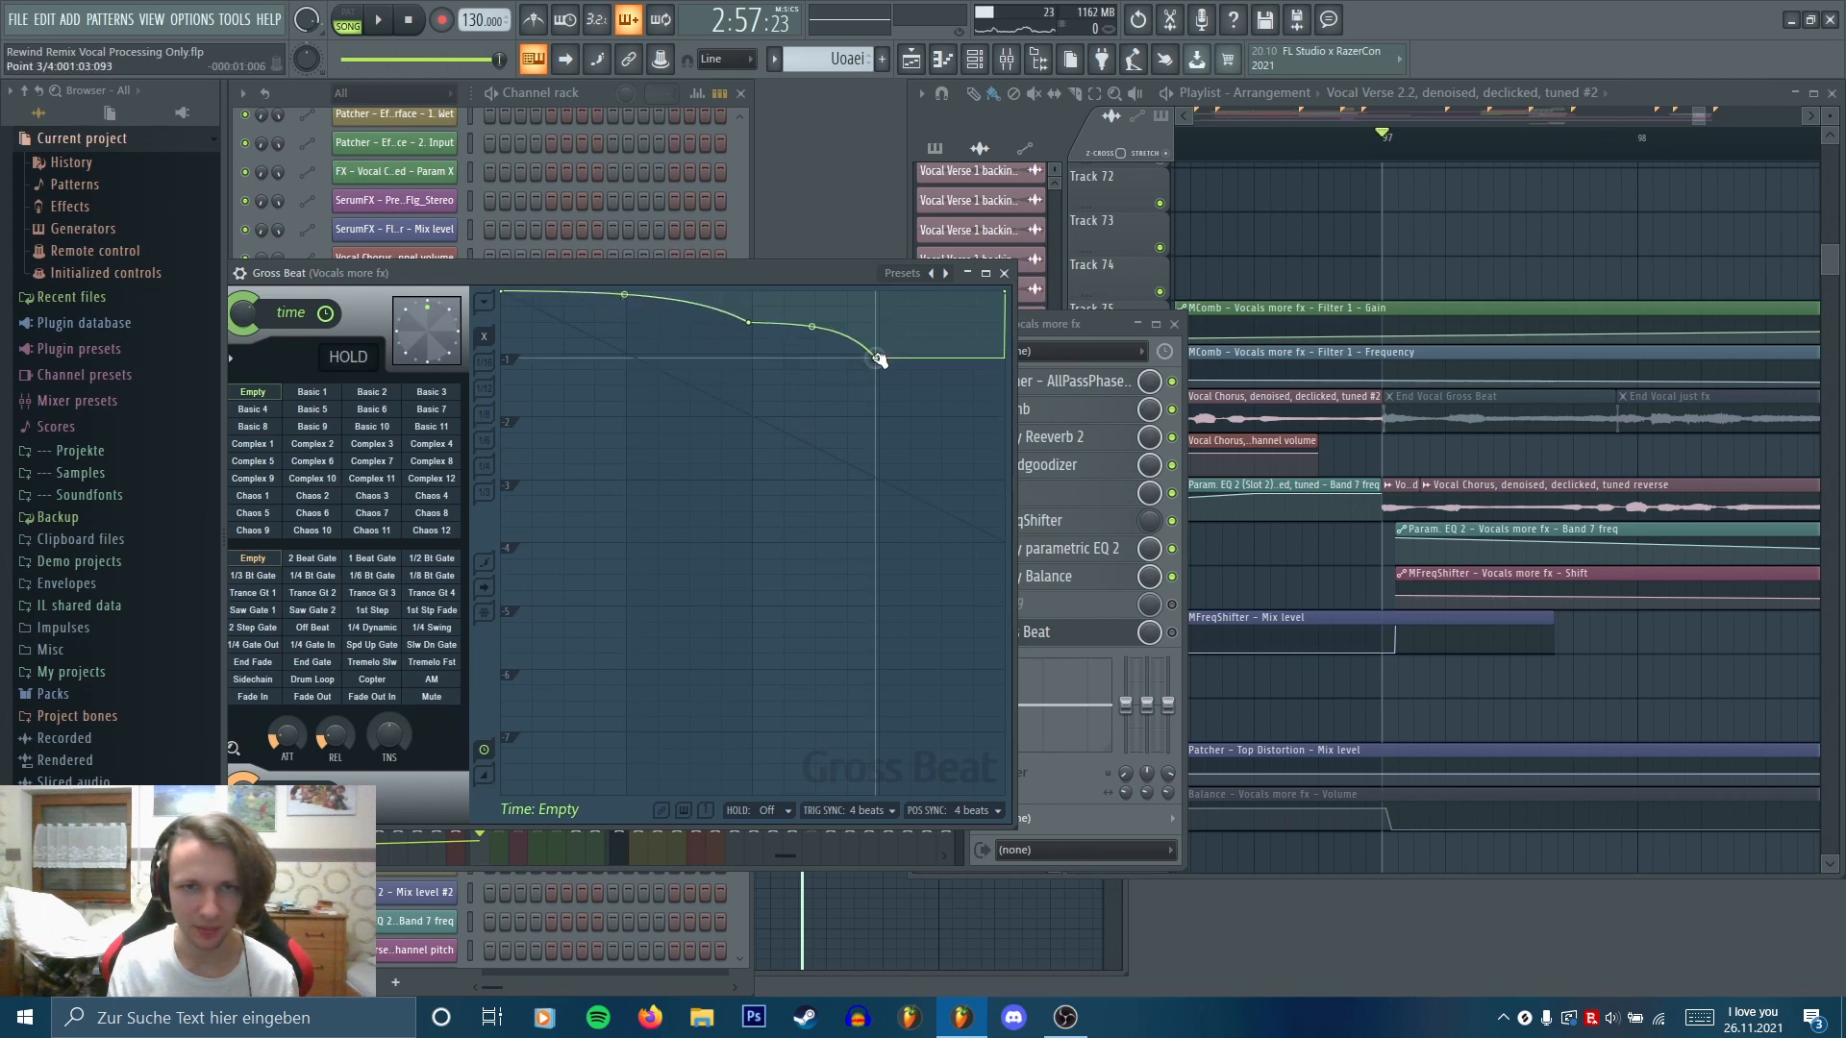
pyautogui.moveTo(878, 359); pyautogui.dragTo(892, 347)
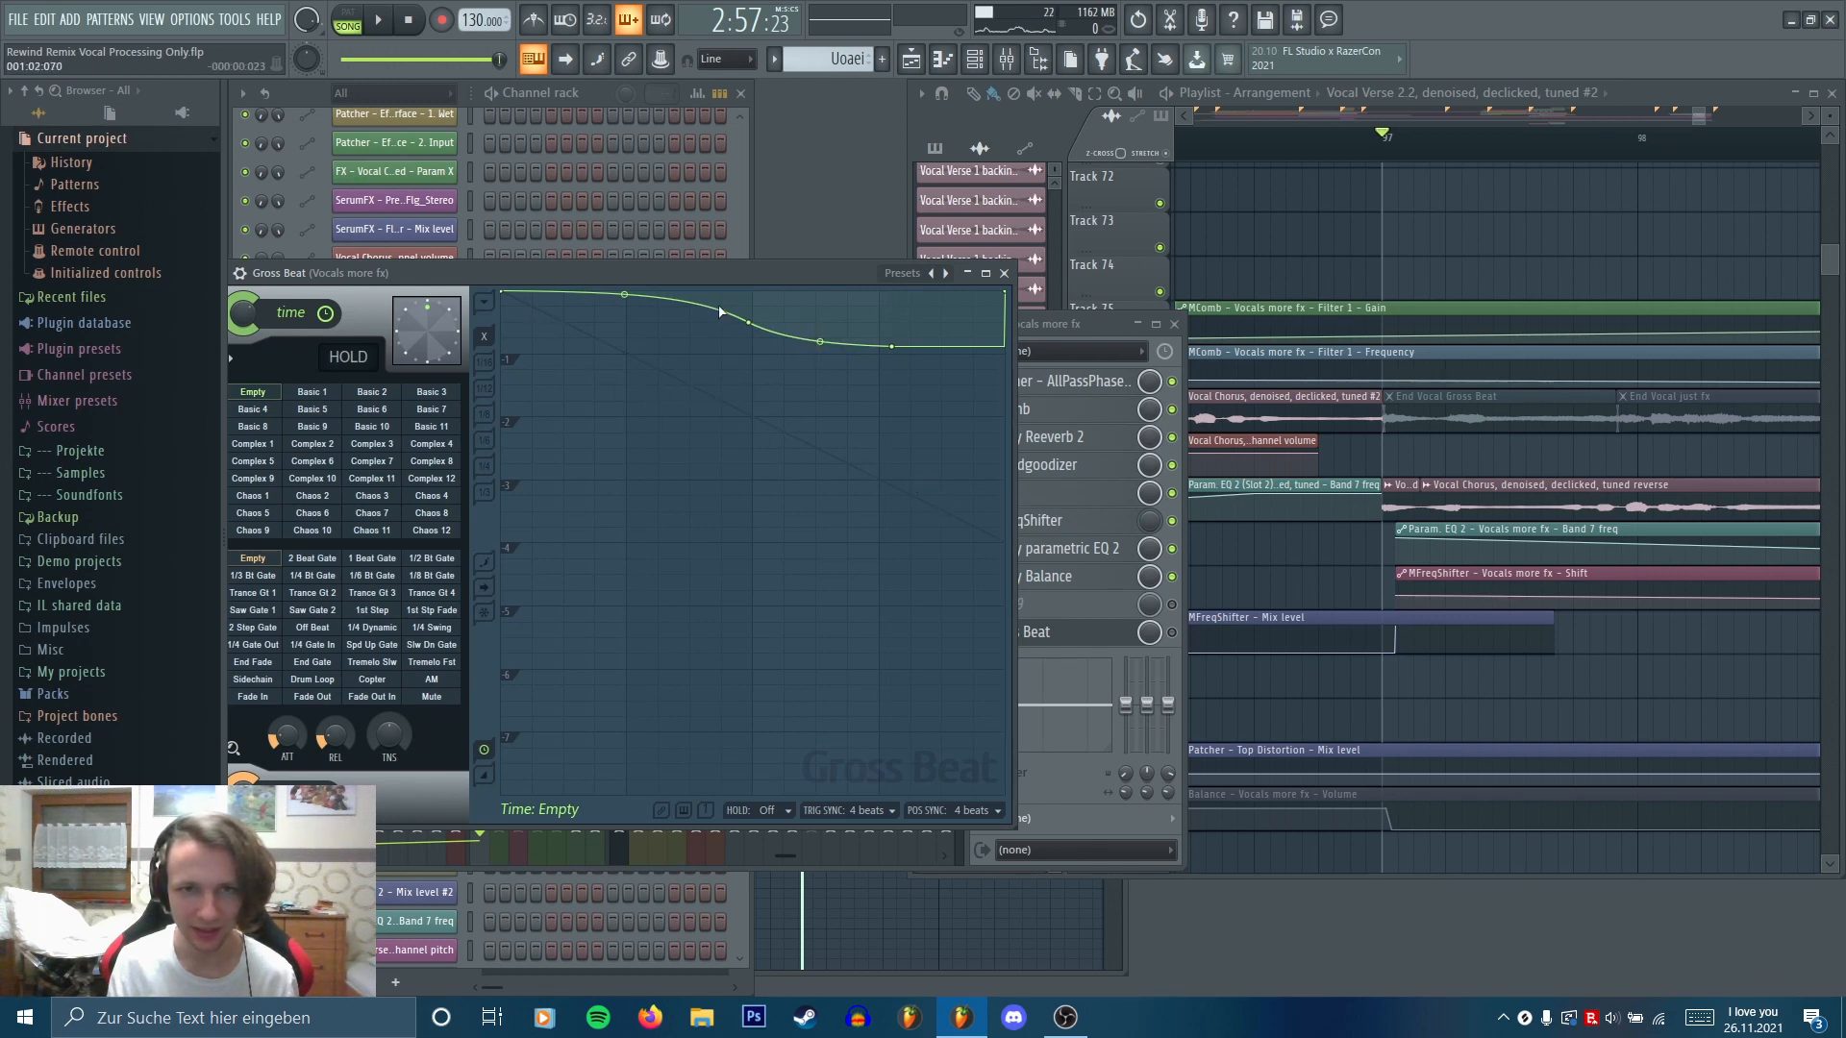
pyautogui.moveTo(772, 273); pyautogui.dragTo(817, 279)
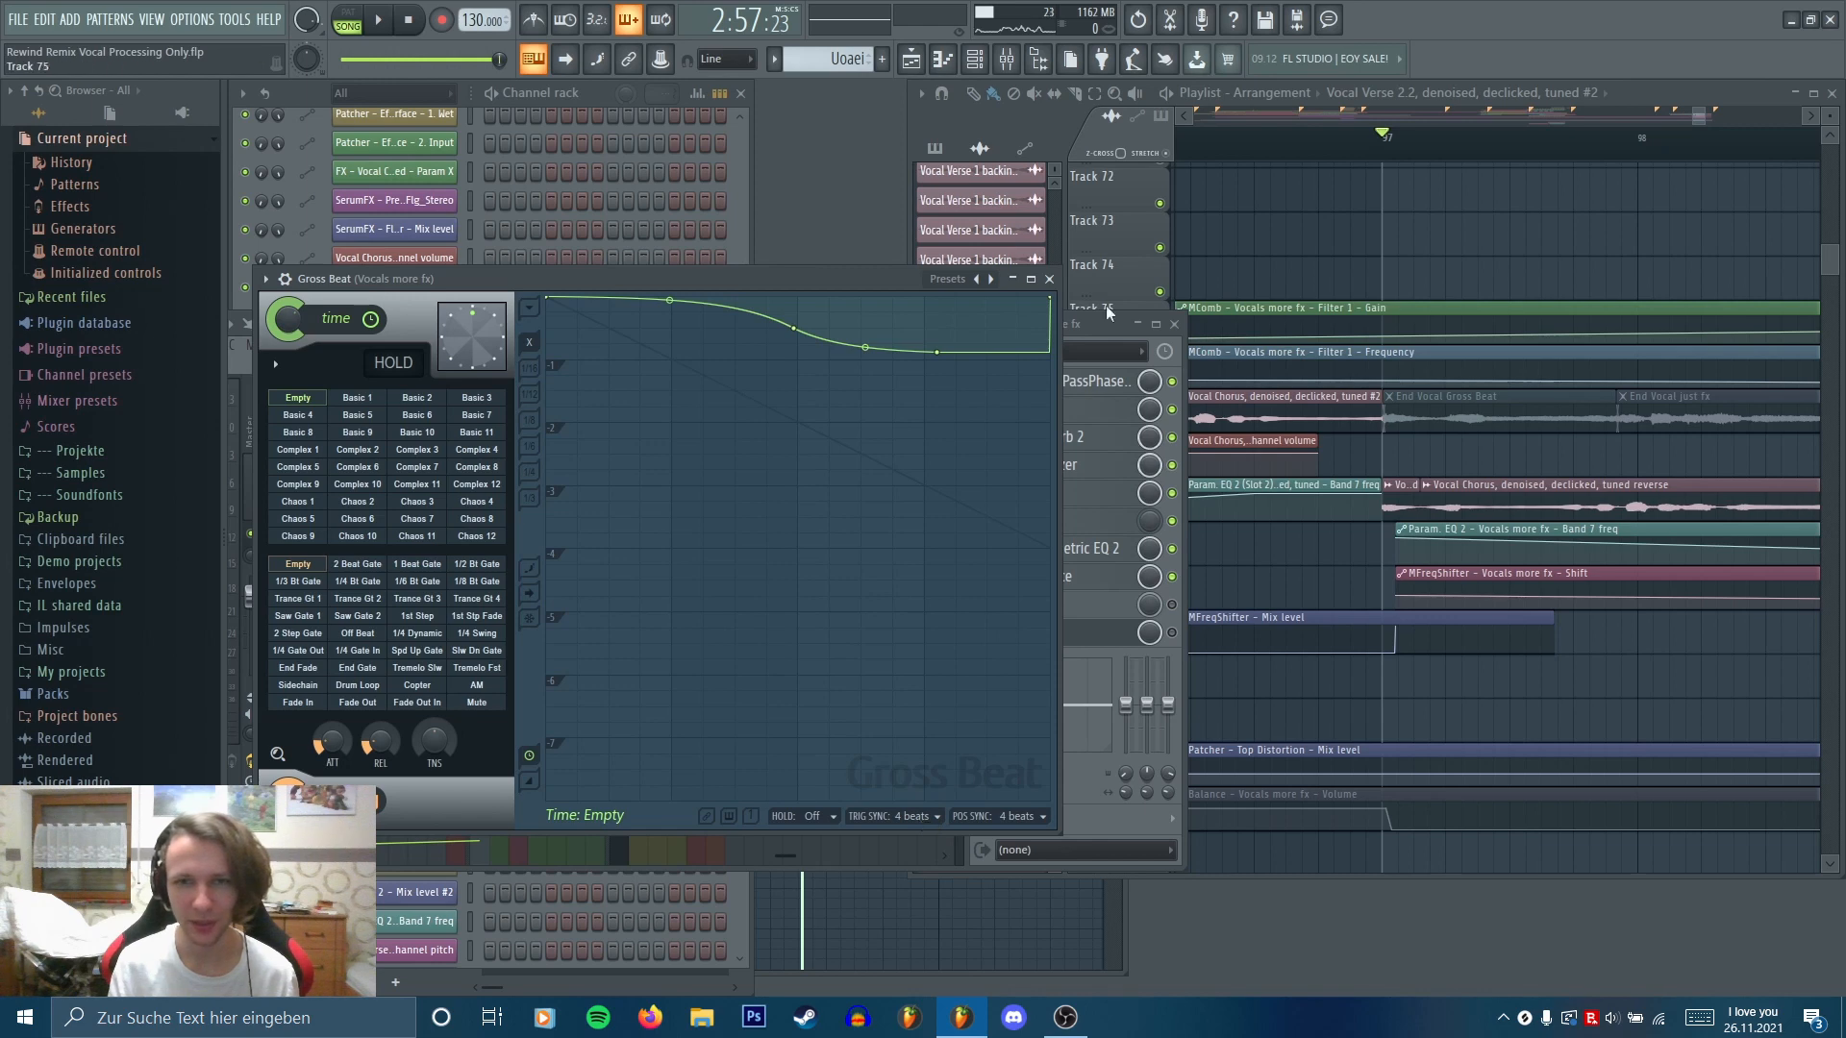
pyautogui.click(1048, 280)
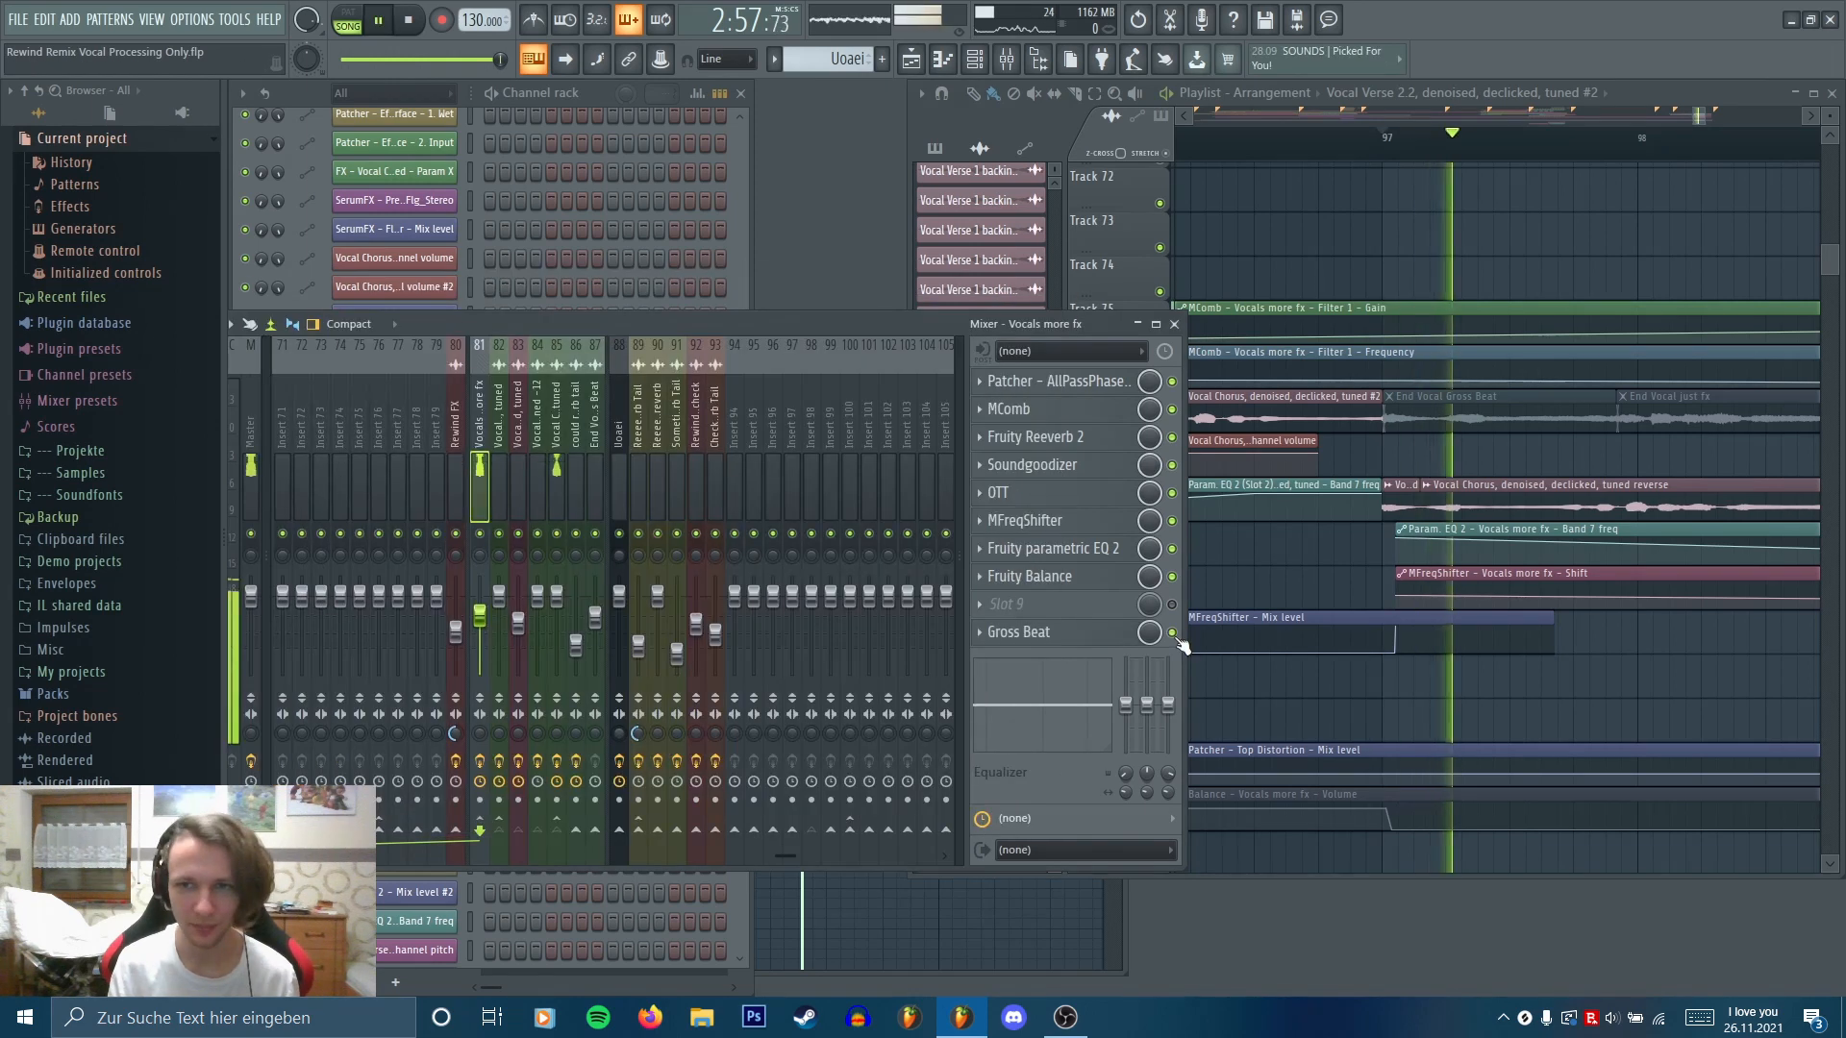
# Audition the reversed ending vocals through Gross Beat while watching its time envelope, and return to the full arrangement
pyautogui.press('space')
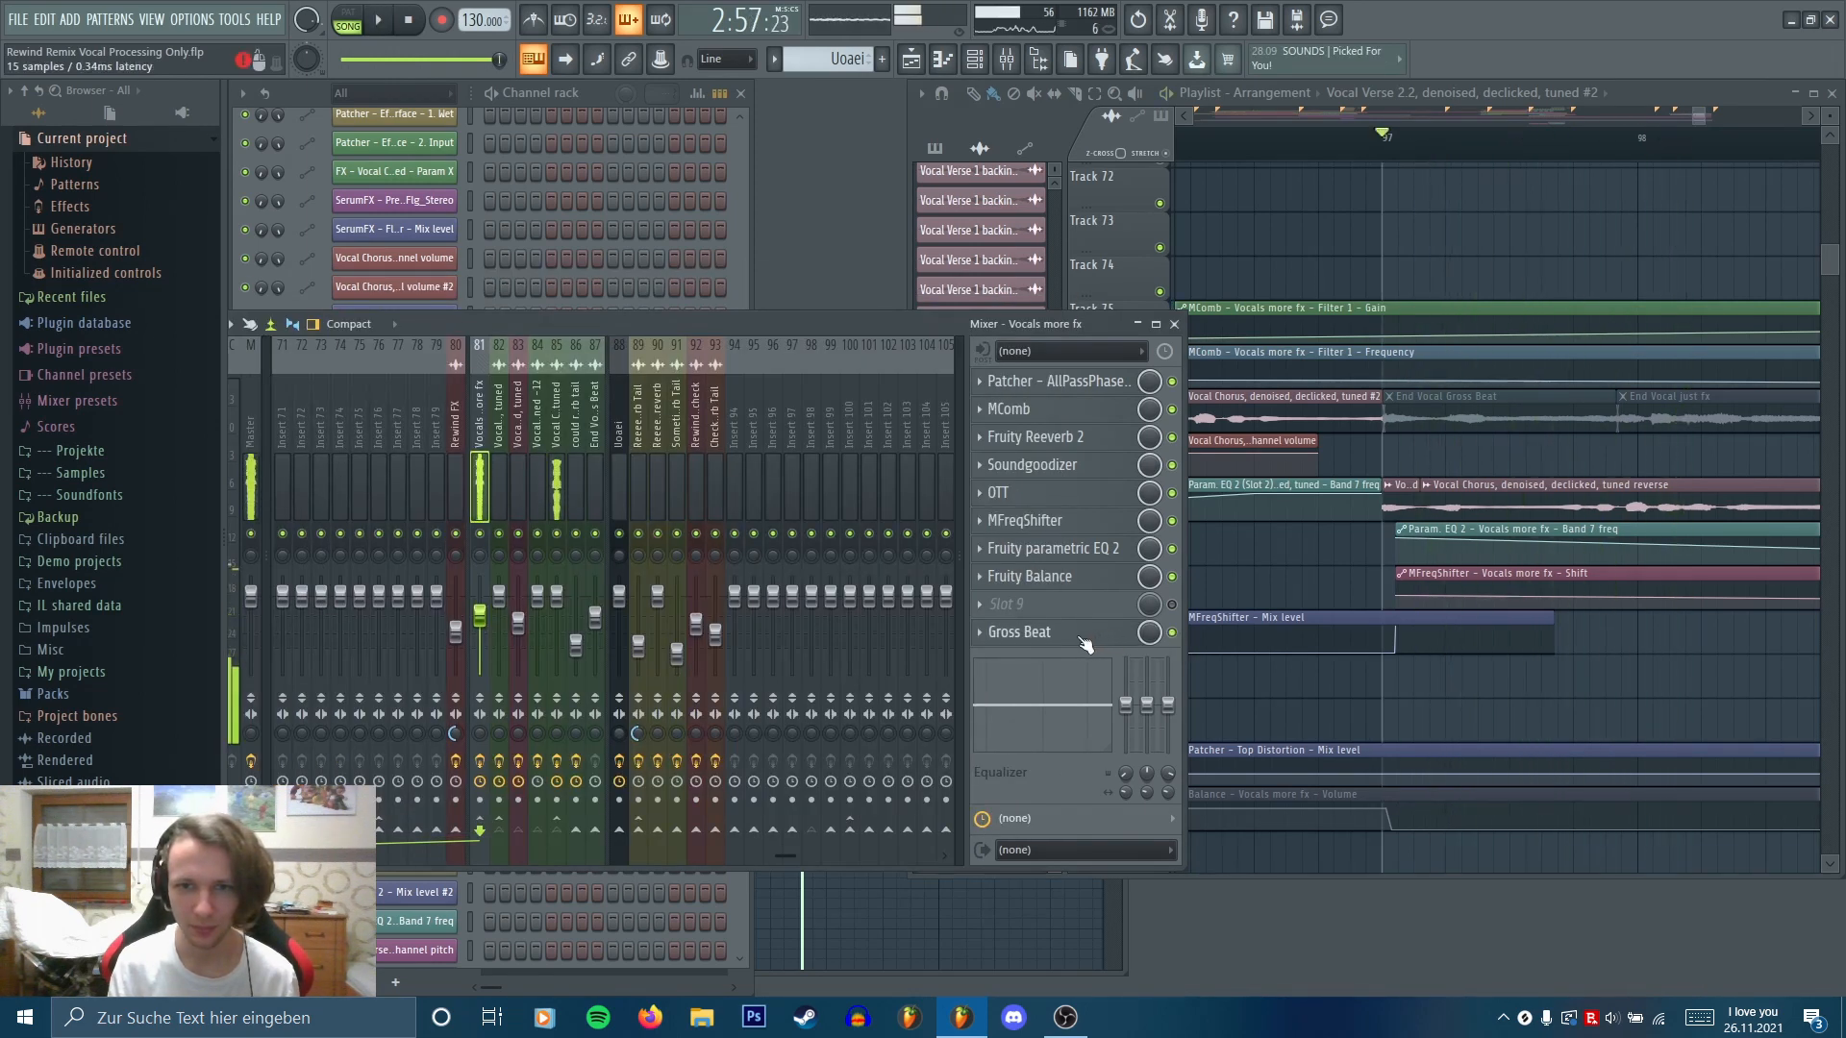
pyautogui.click(1084, 635)
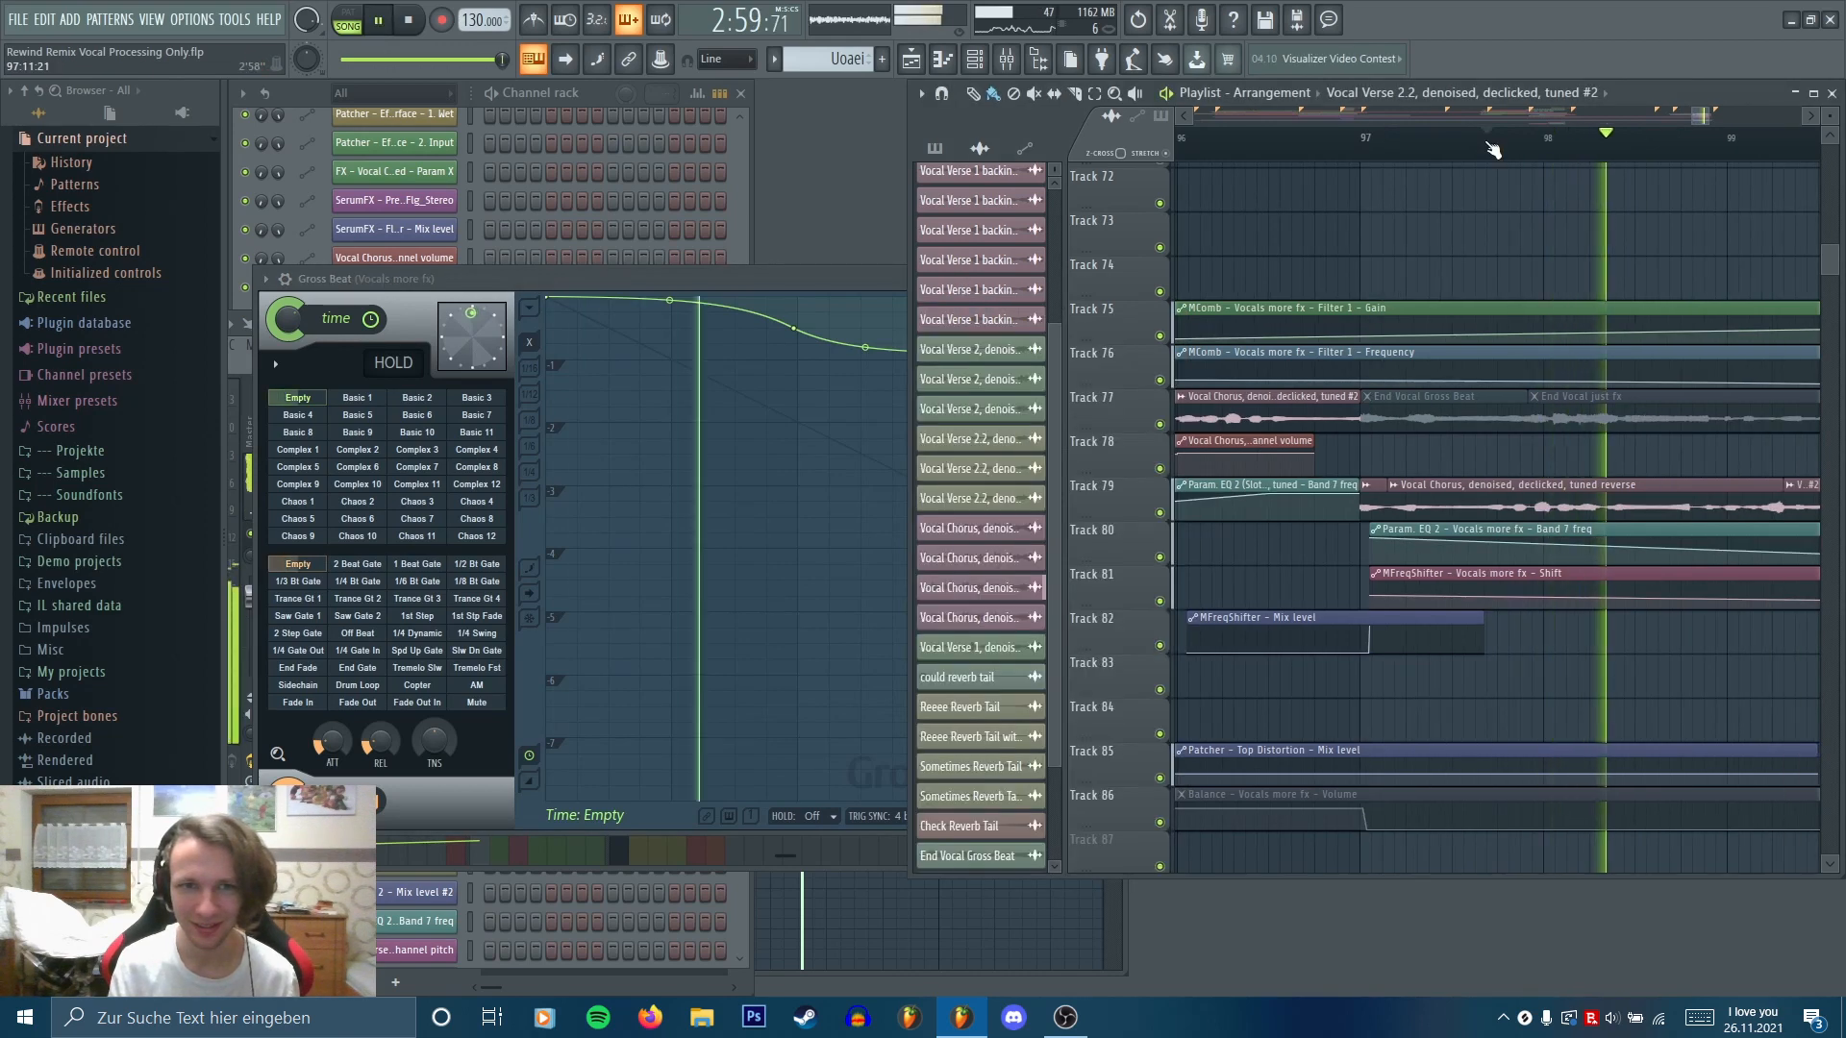
pyautogui.press('space')
pyautogui.click(811, 279)
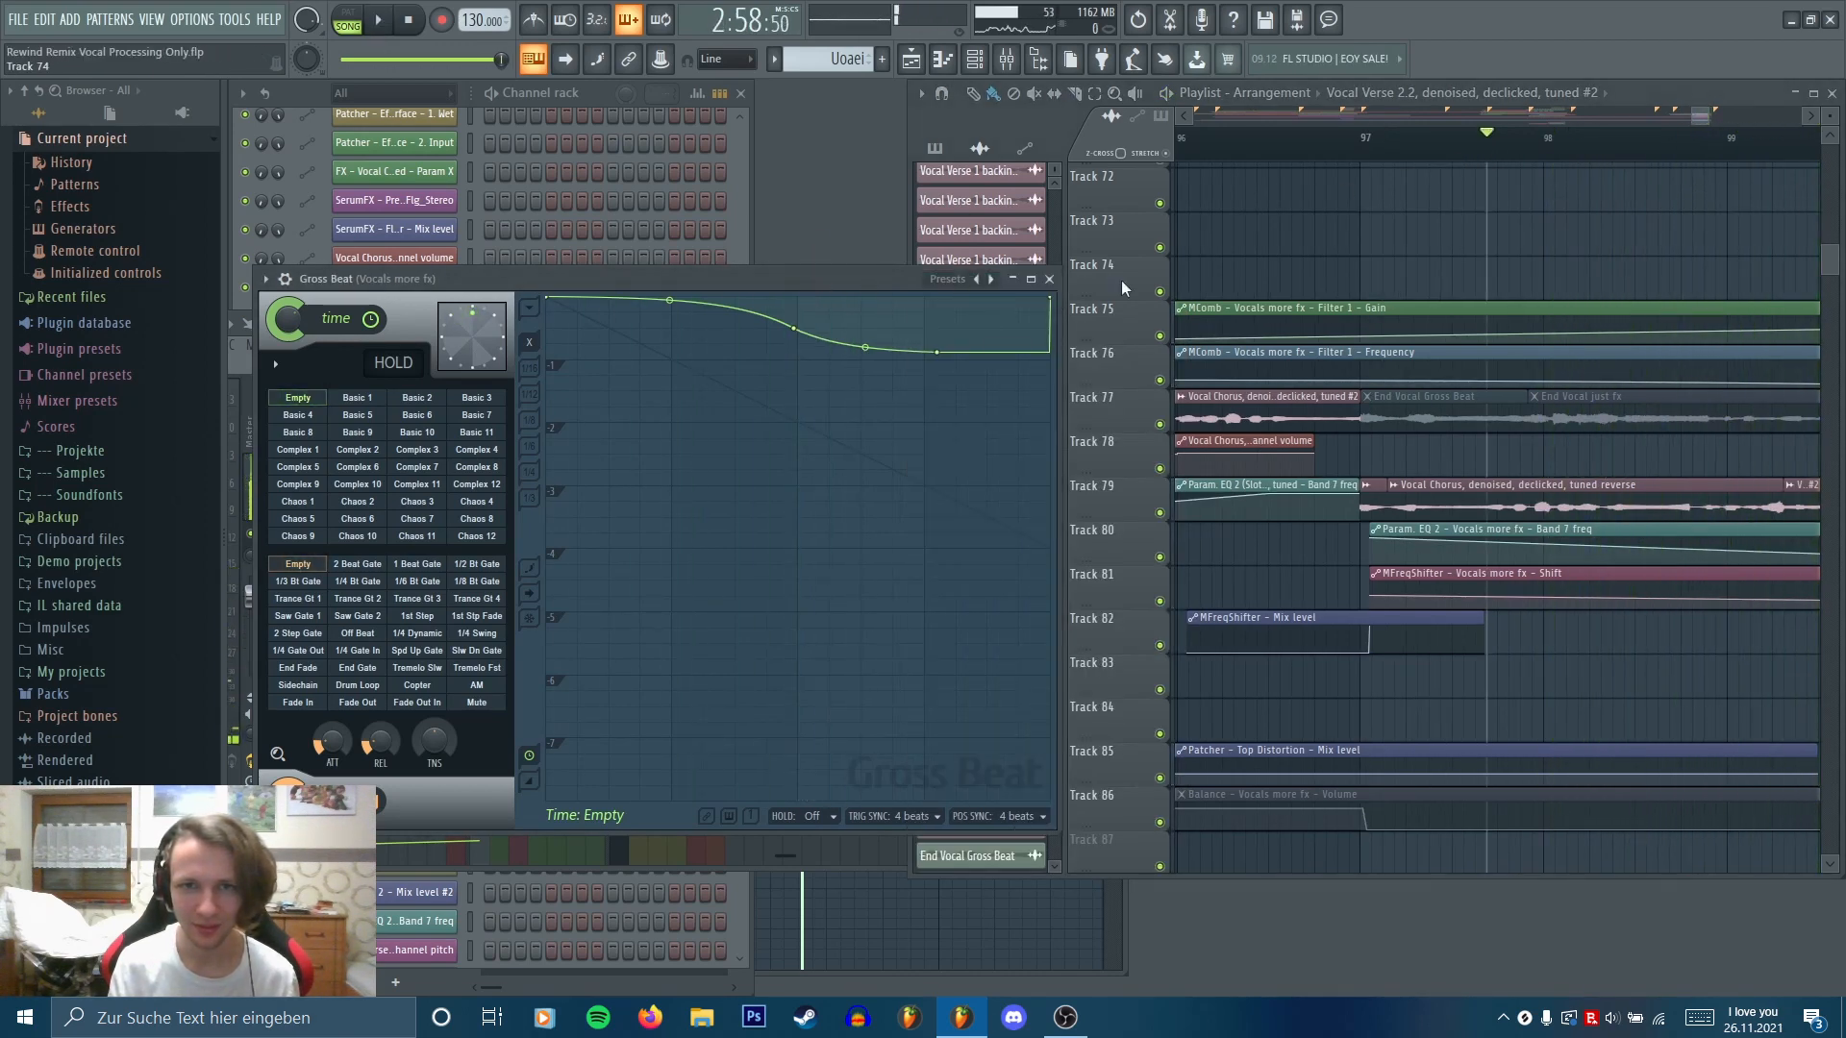
pyautogui.click(1050, 278)
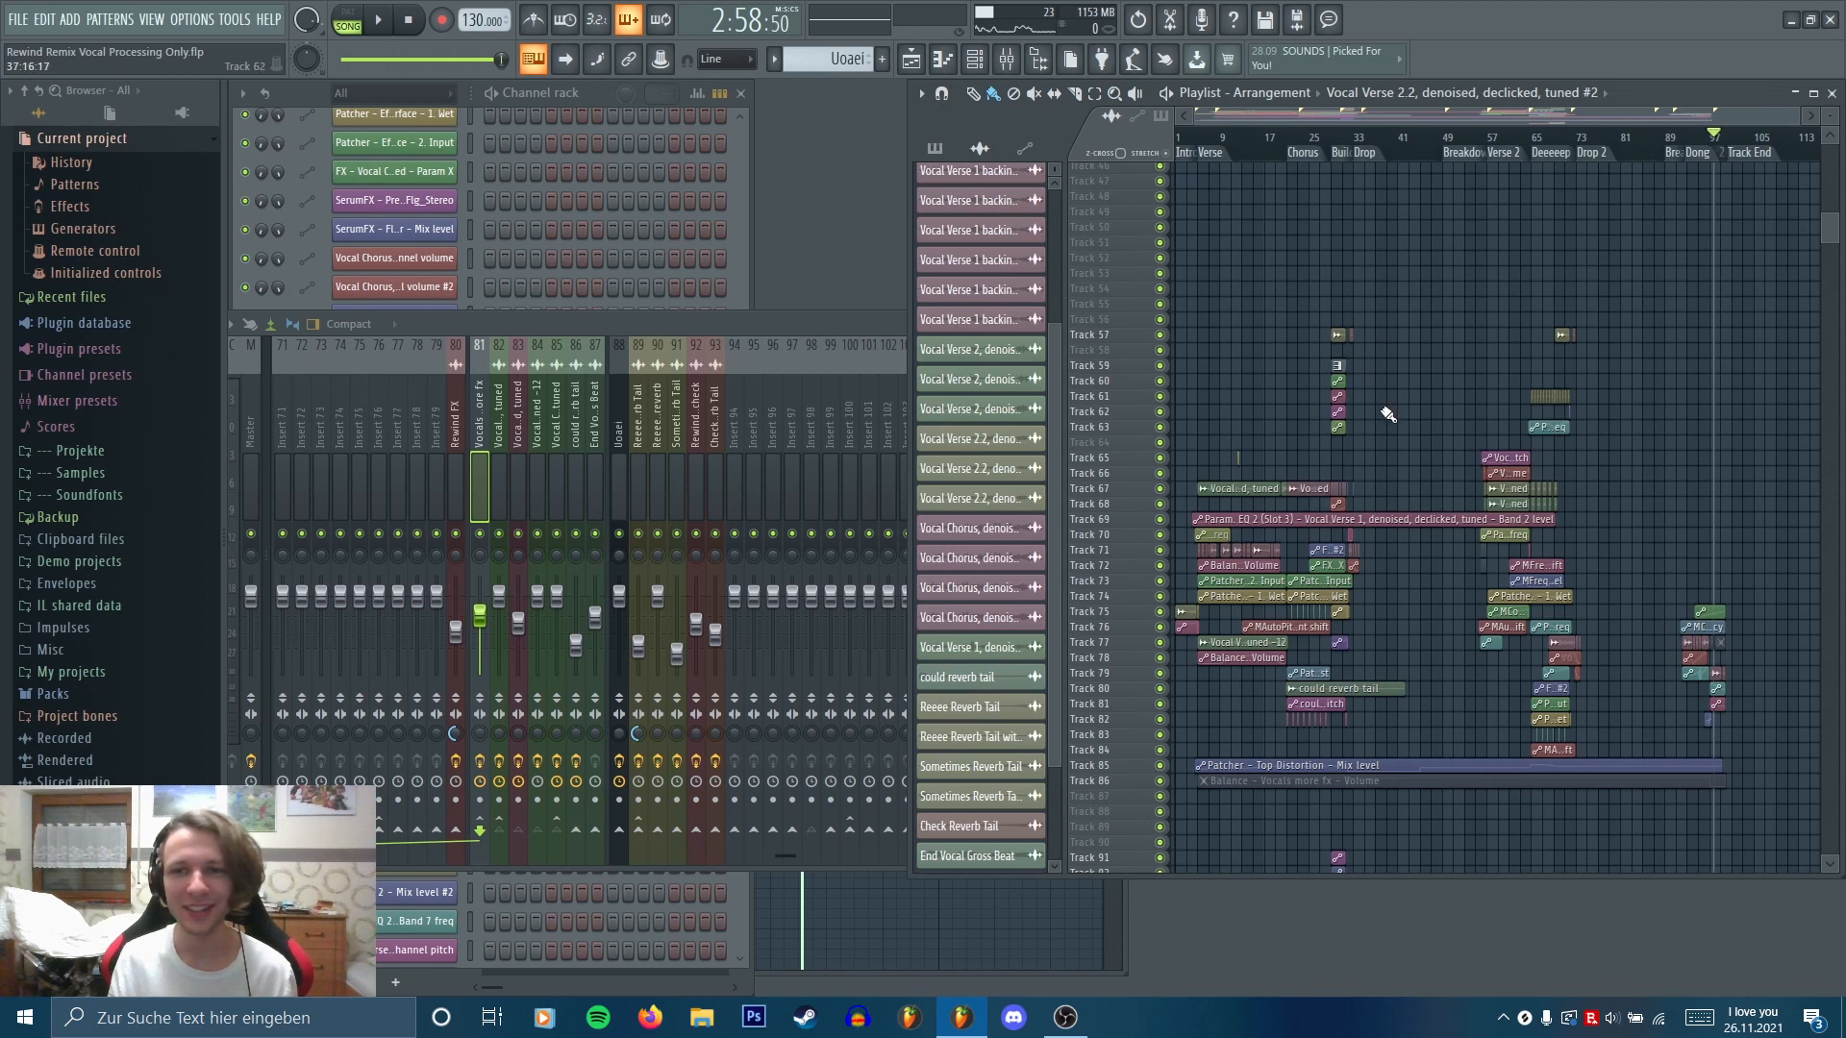
pyautogui.moveTo(1386, 410)
pyautogui.mouseDown()
pyautogui.moveTo(1409, 301)
pyautogui.moveTo(1433, 290)
pyautogui.mouseUp()
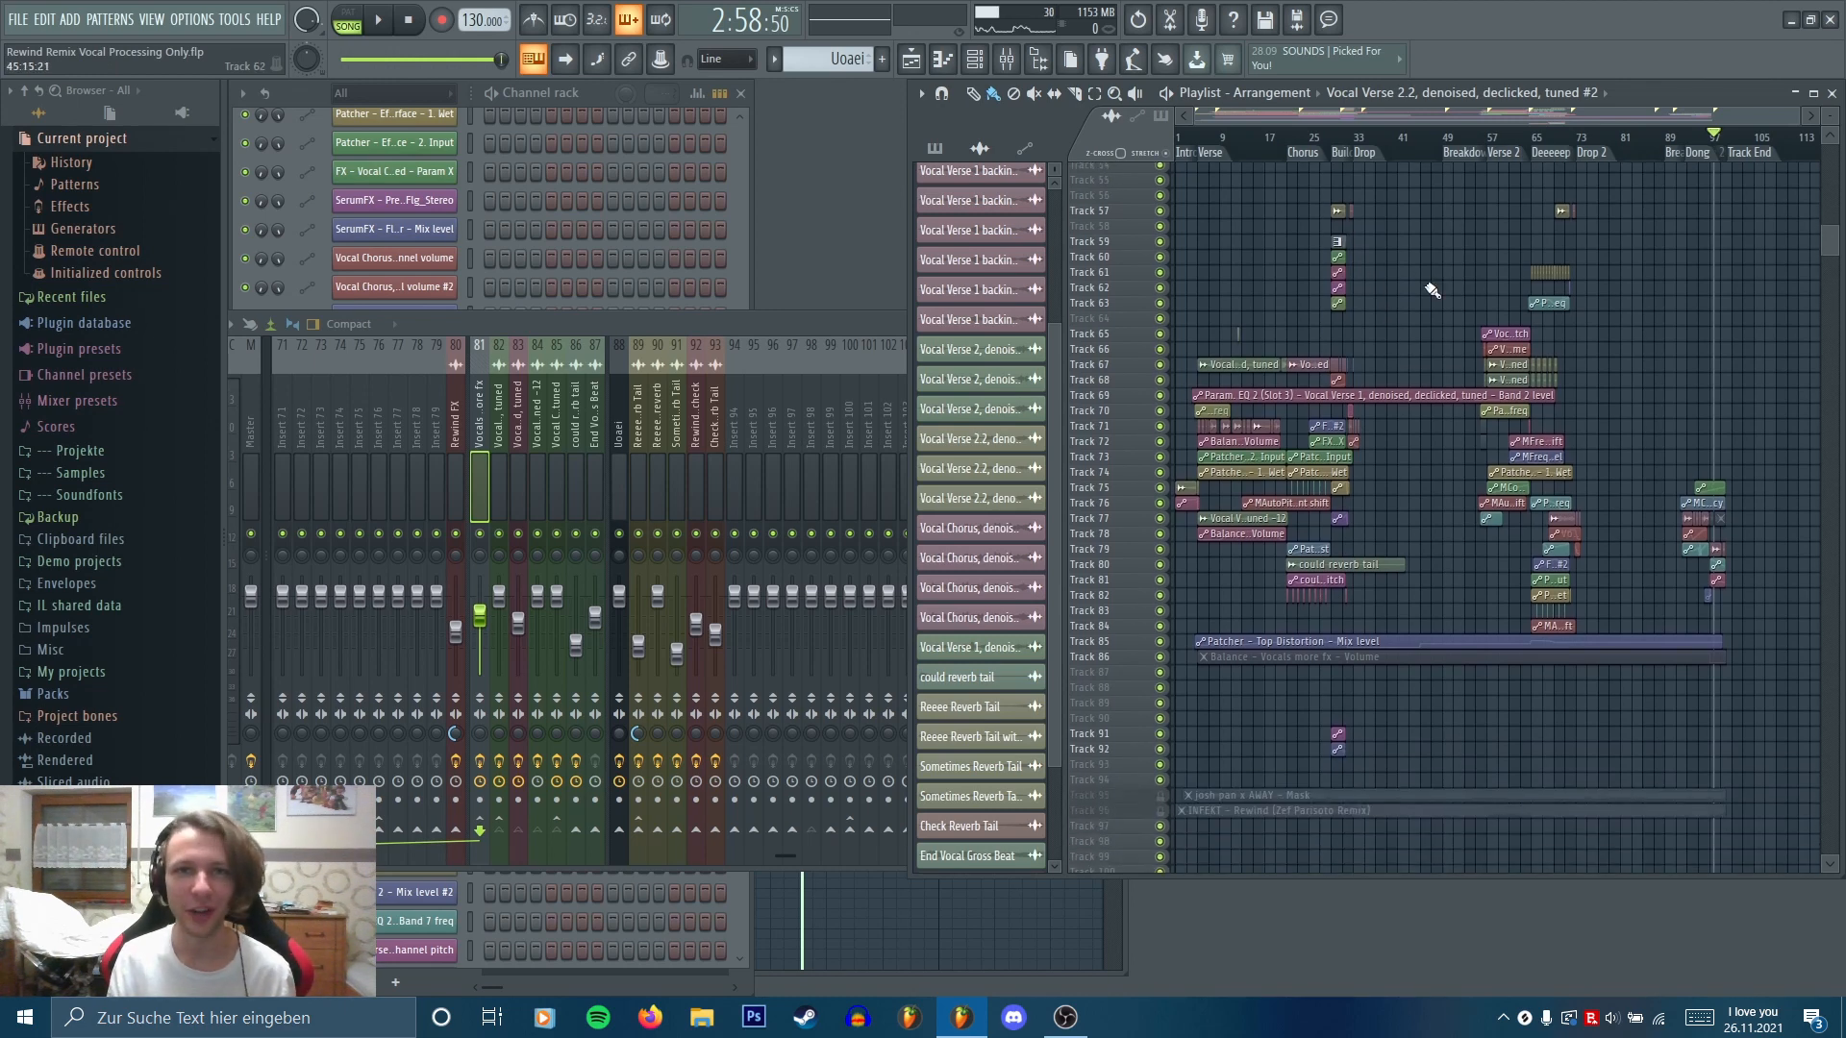